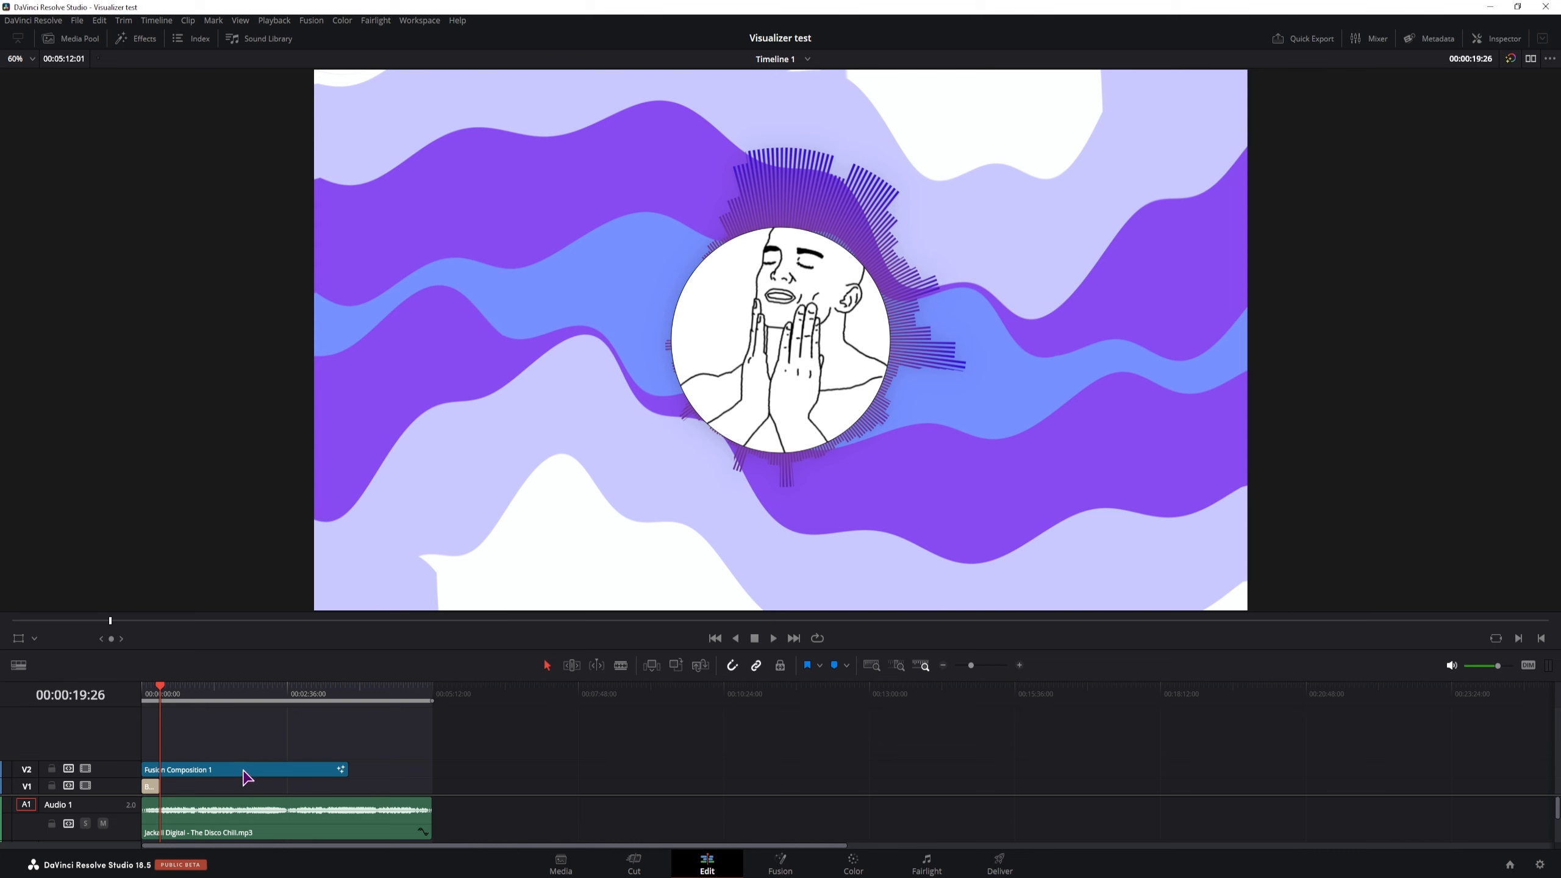
click(239, 775)
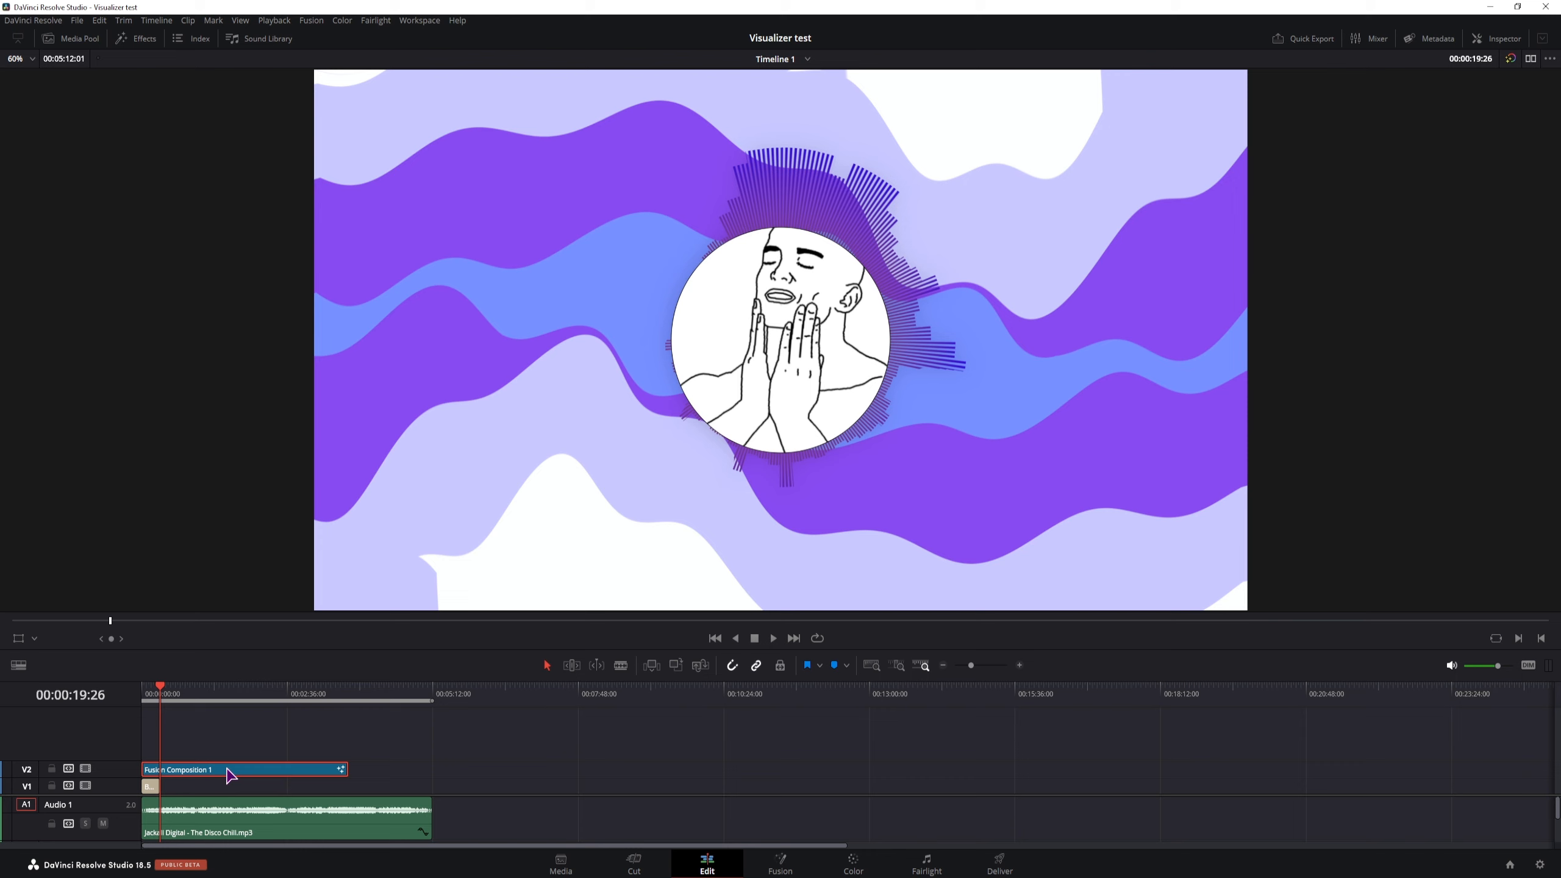
click(150, 790)
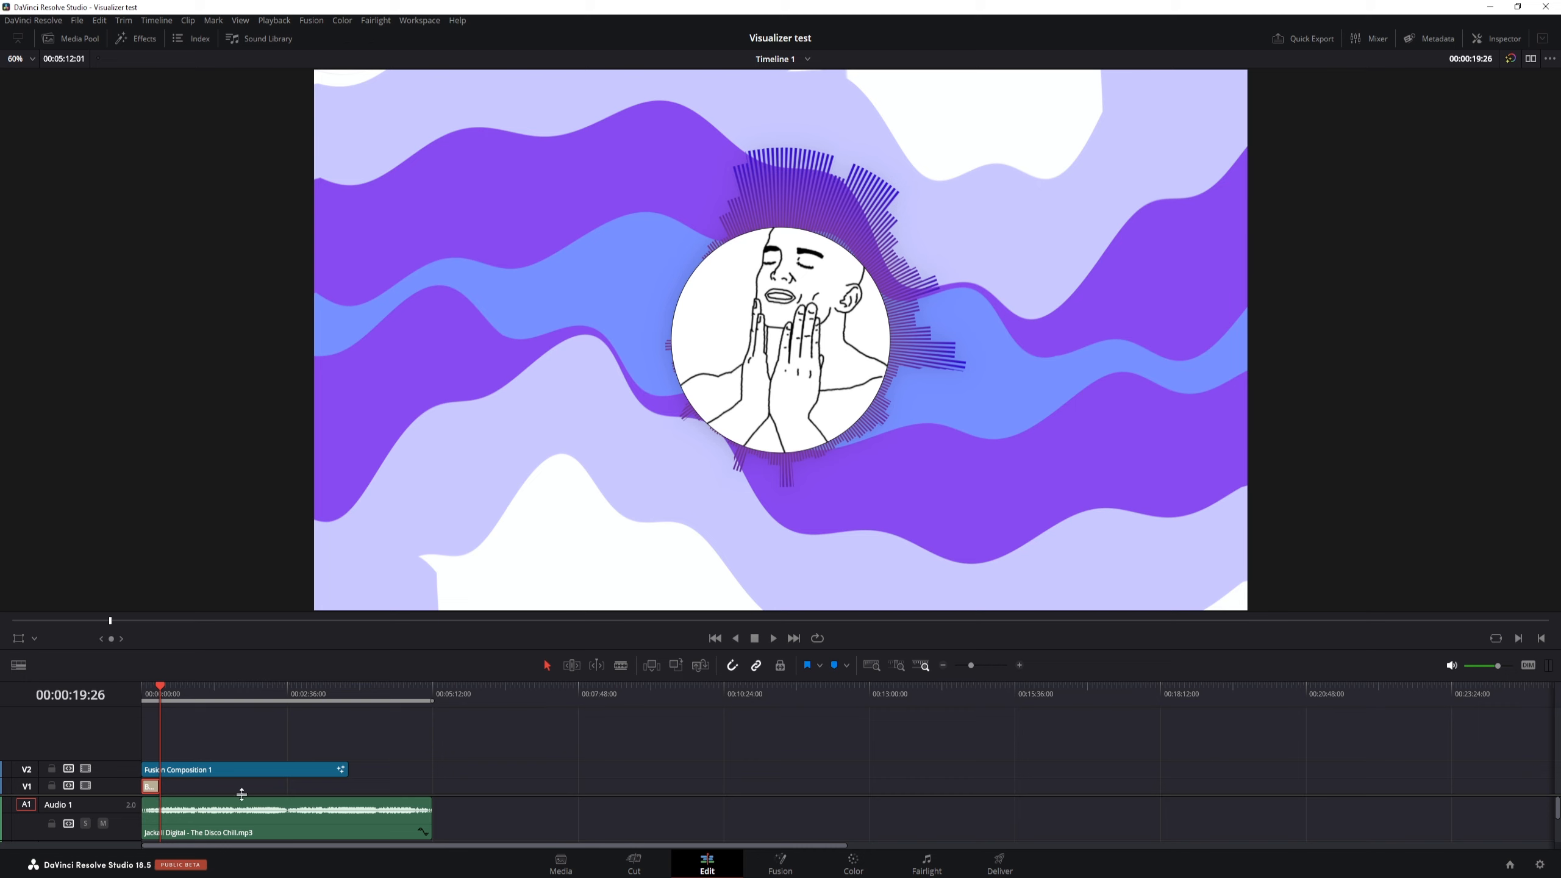
click(276, 823)
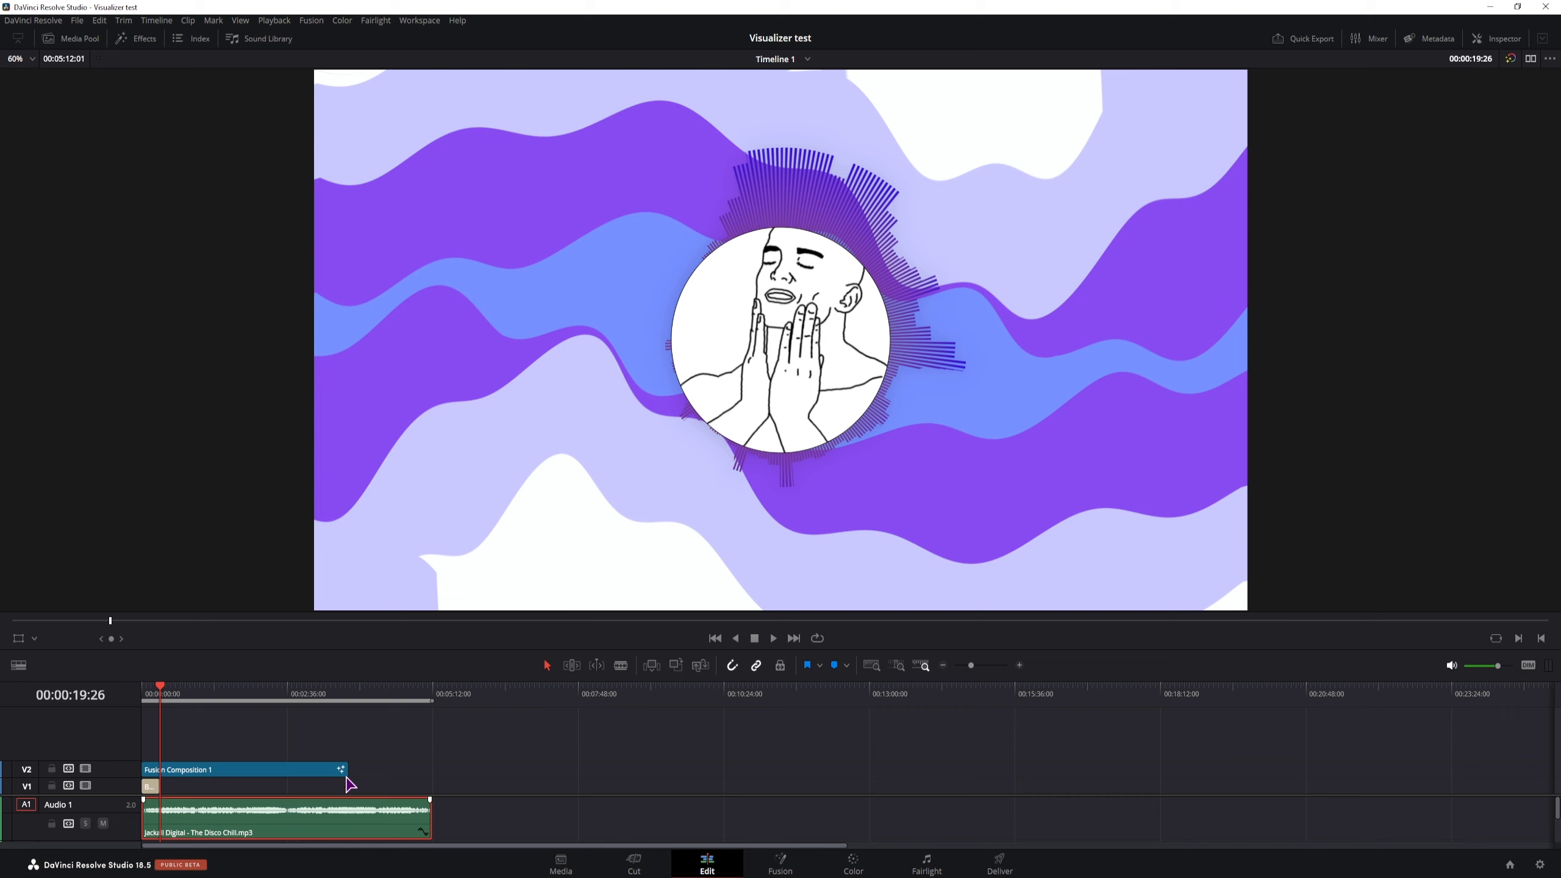
Extend the background clip and the Fusion Composition clip so both end with the music track.
click(161, 788)
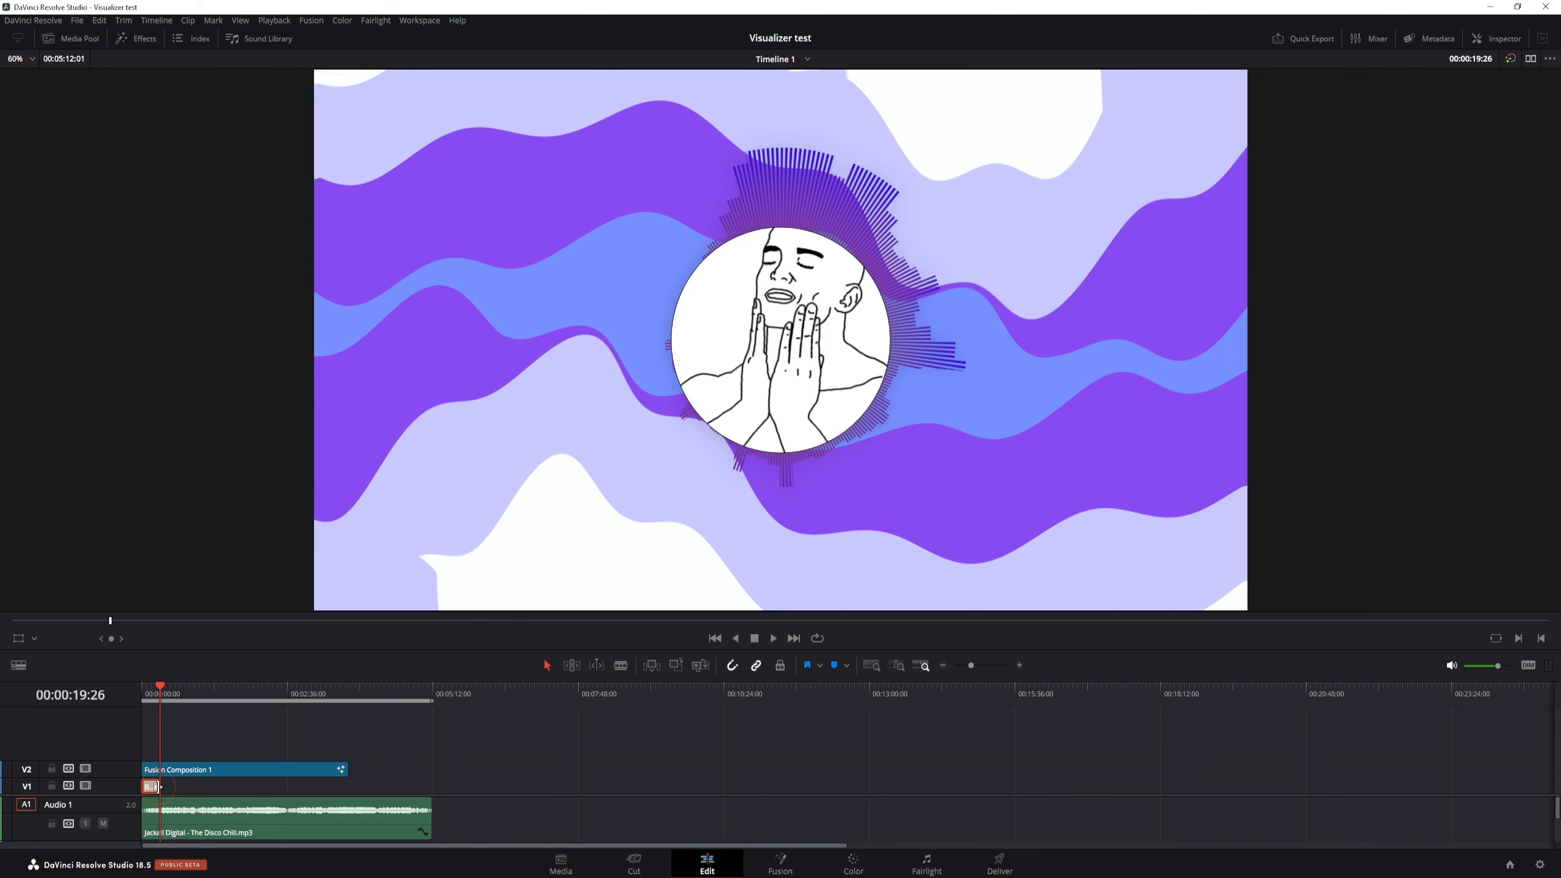
drag(170, 787, 433, 788)
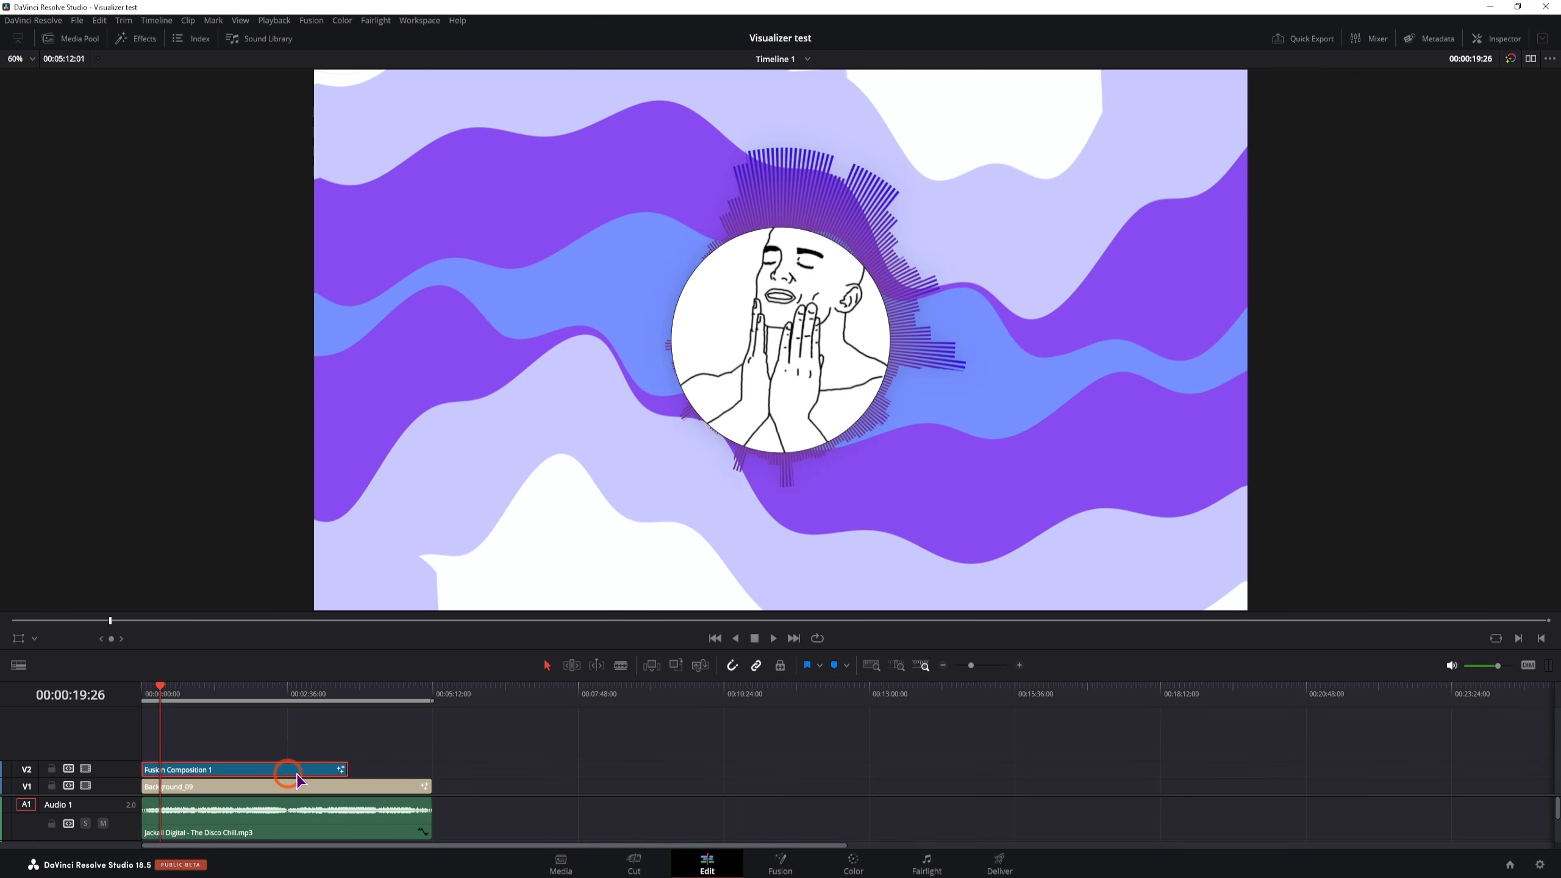
drag(347, 770, 414, 846)
click(467, 807)
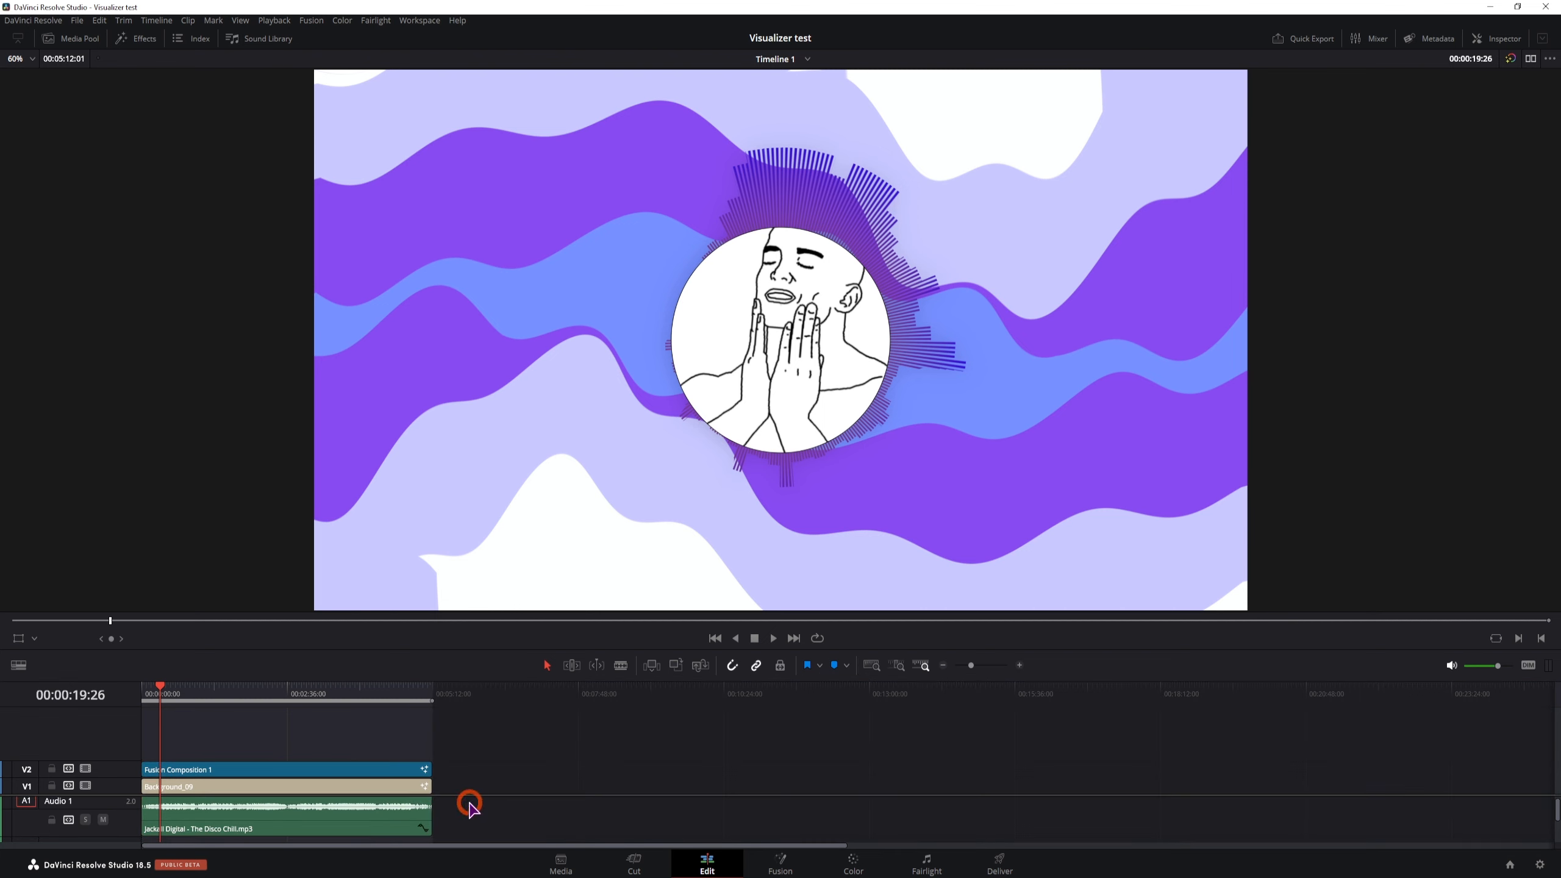
Go to the Deliver page and set the render to individual clips with video export off.
click(262, 831)
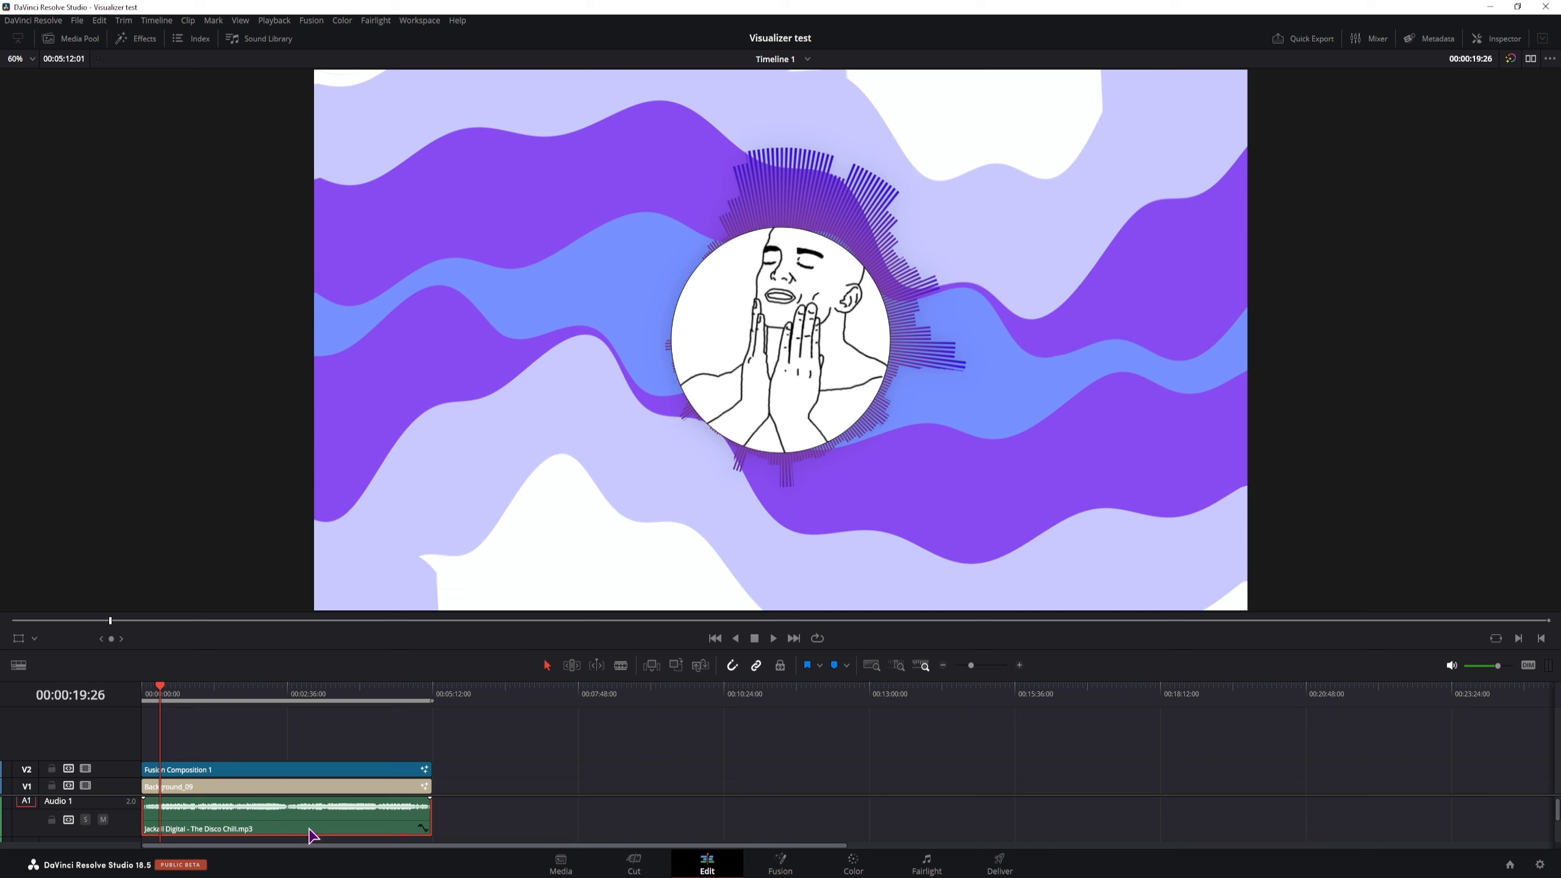
scroll(309, 830, up, 2)
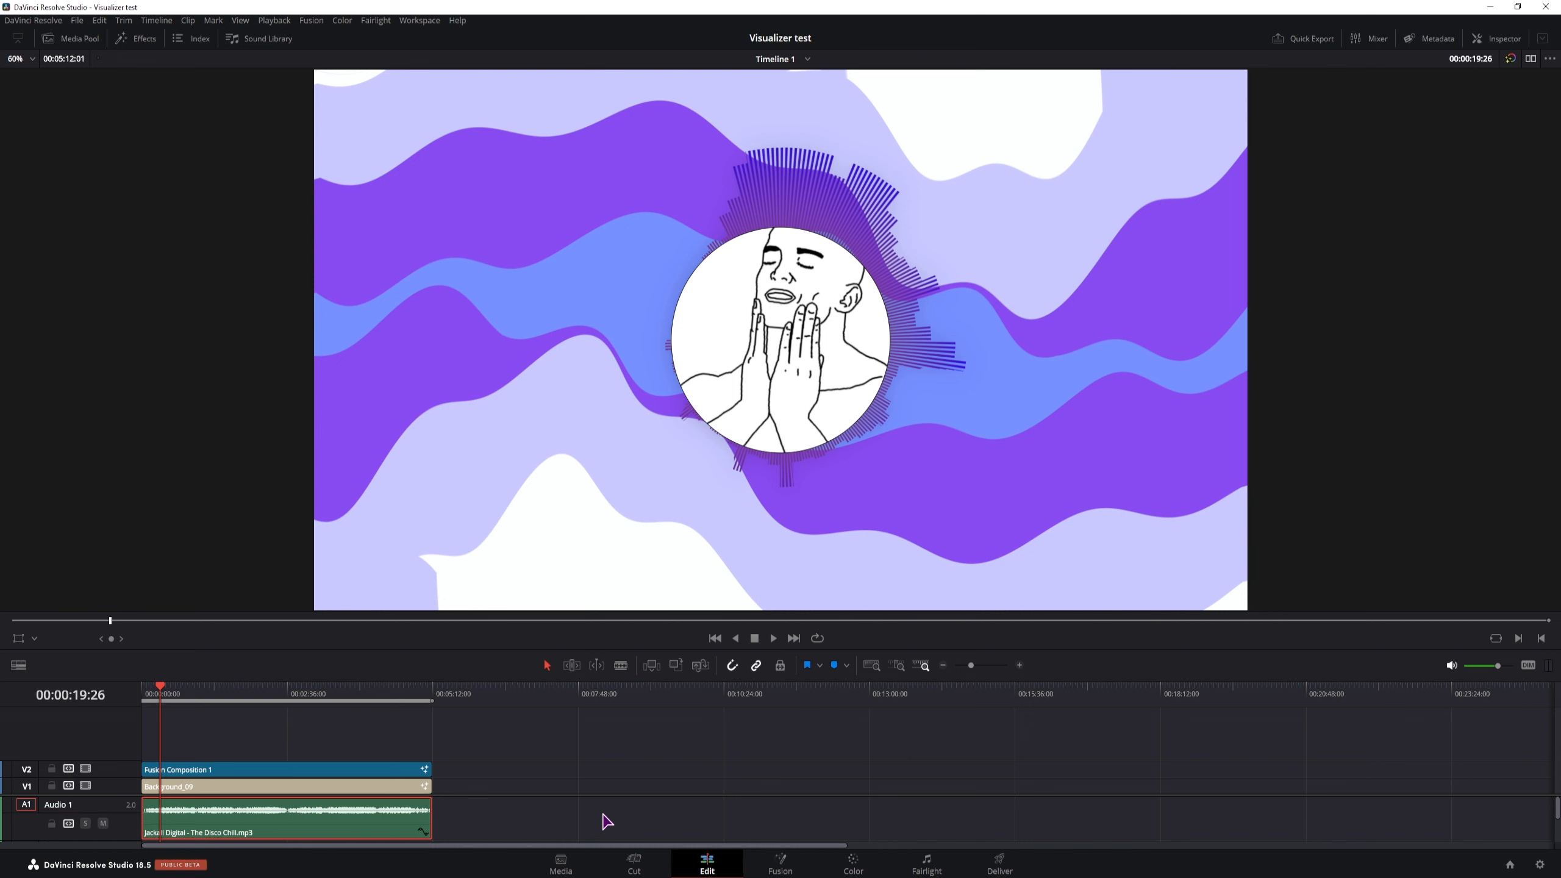
click(1001, 864)
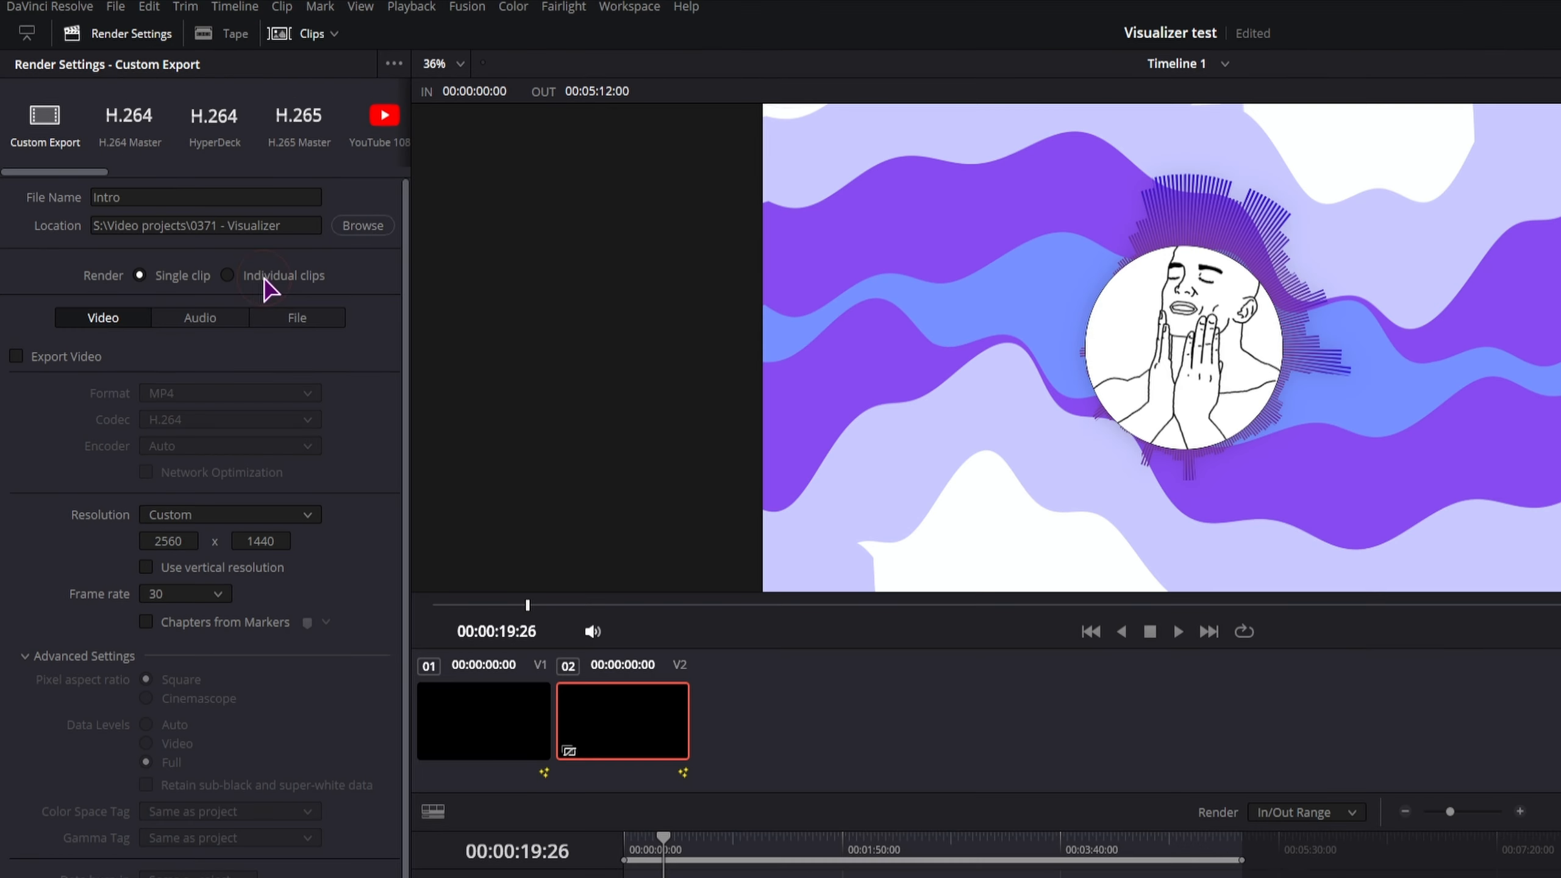
click(153, 200)
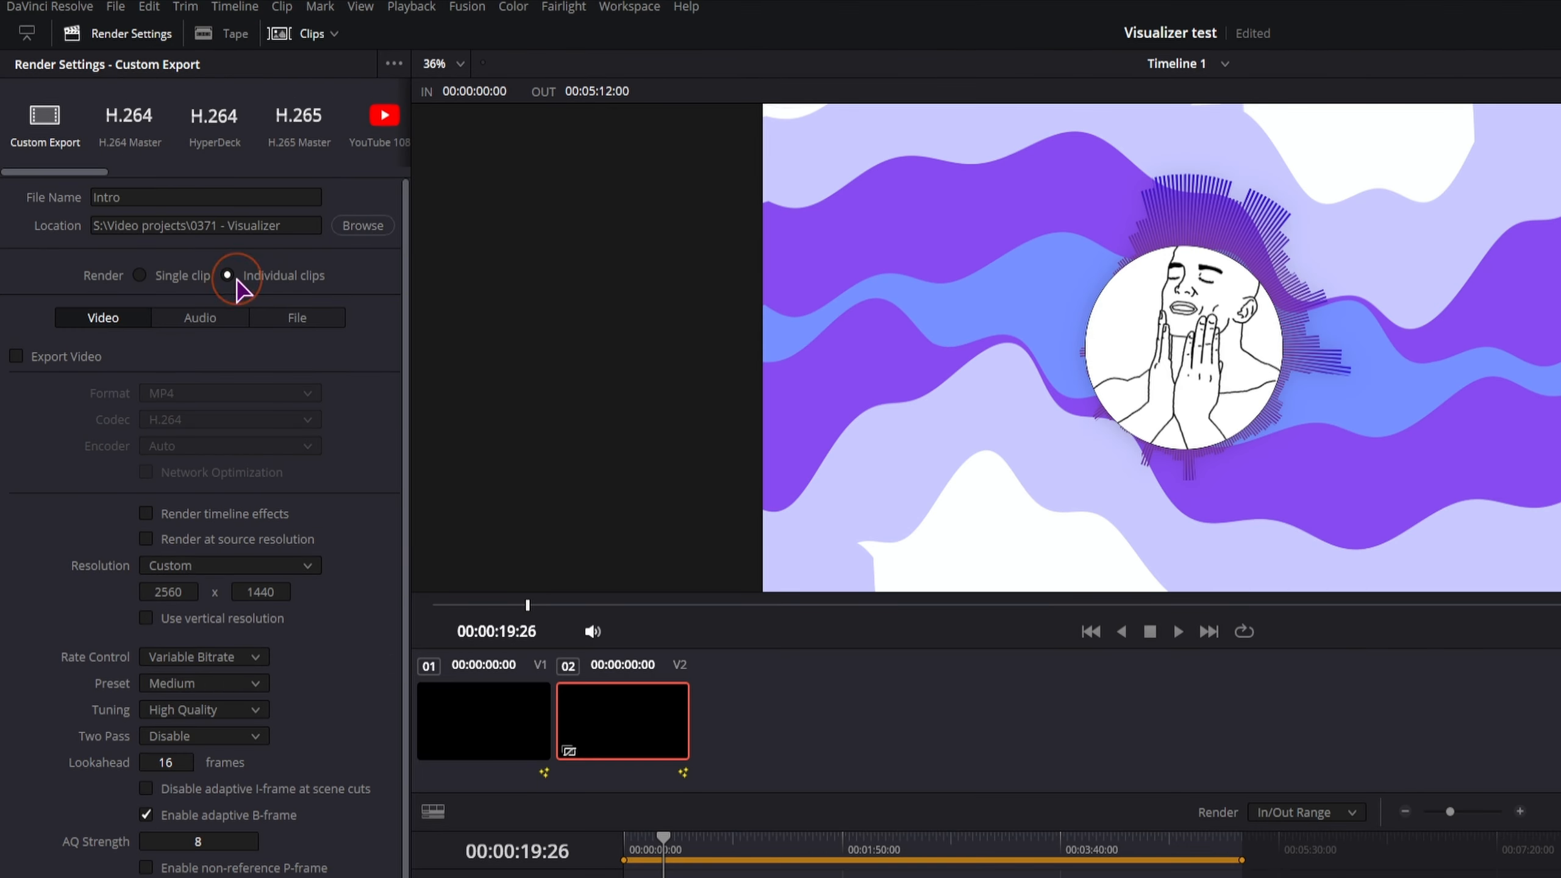
click(95, 314)
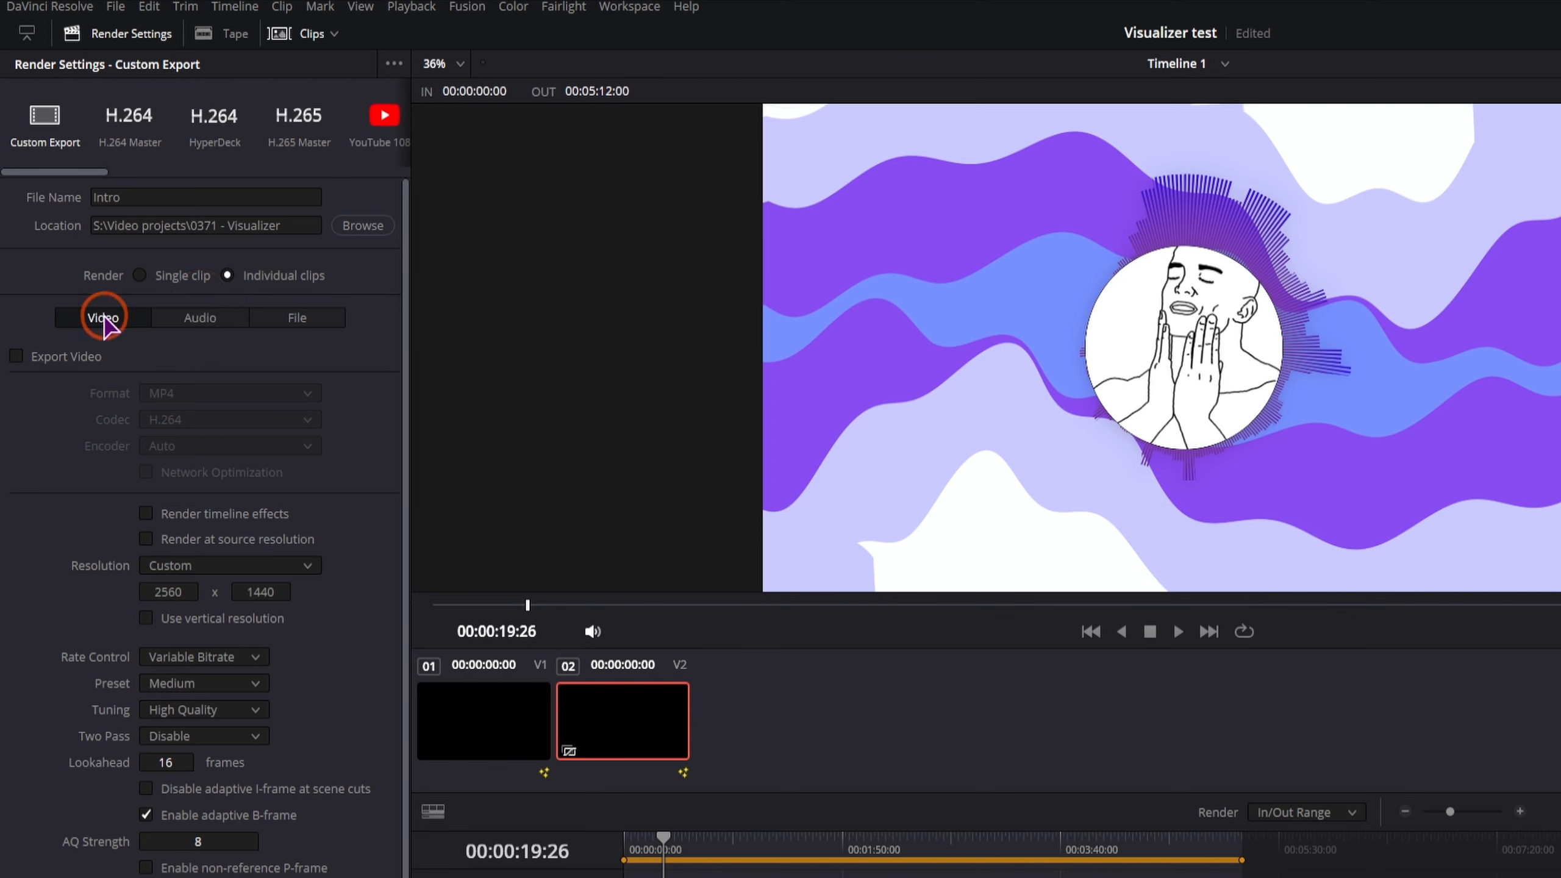
click(15, 356)
click(15, 357)
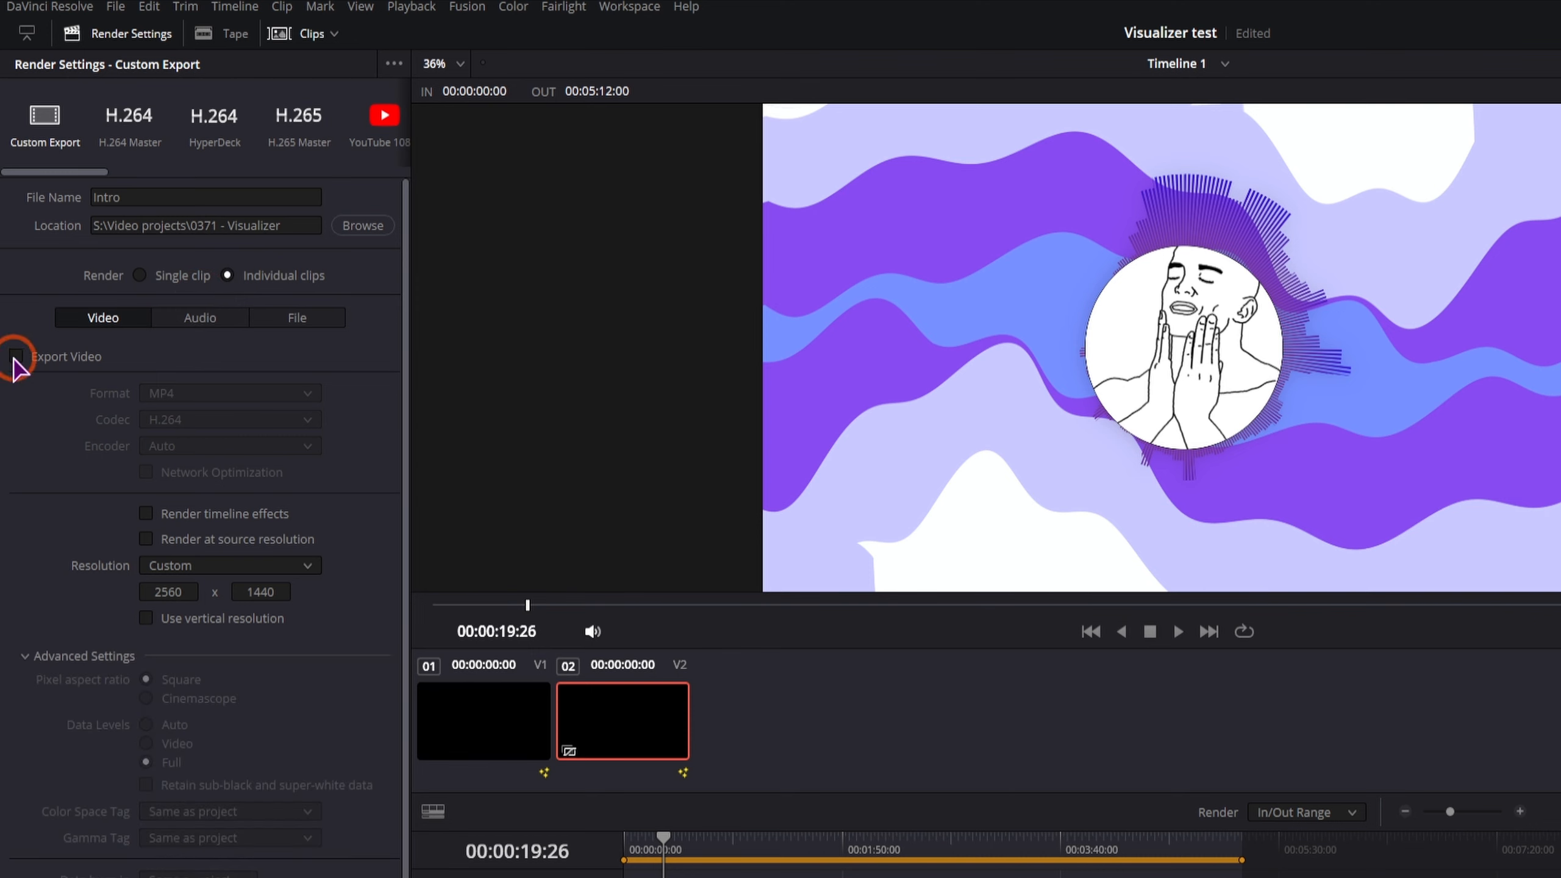
Set the audio export format to Wave.
click(200, 317)
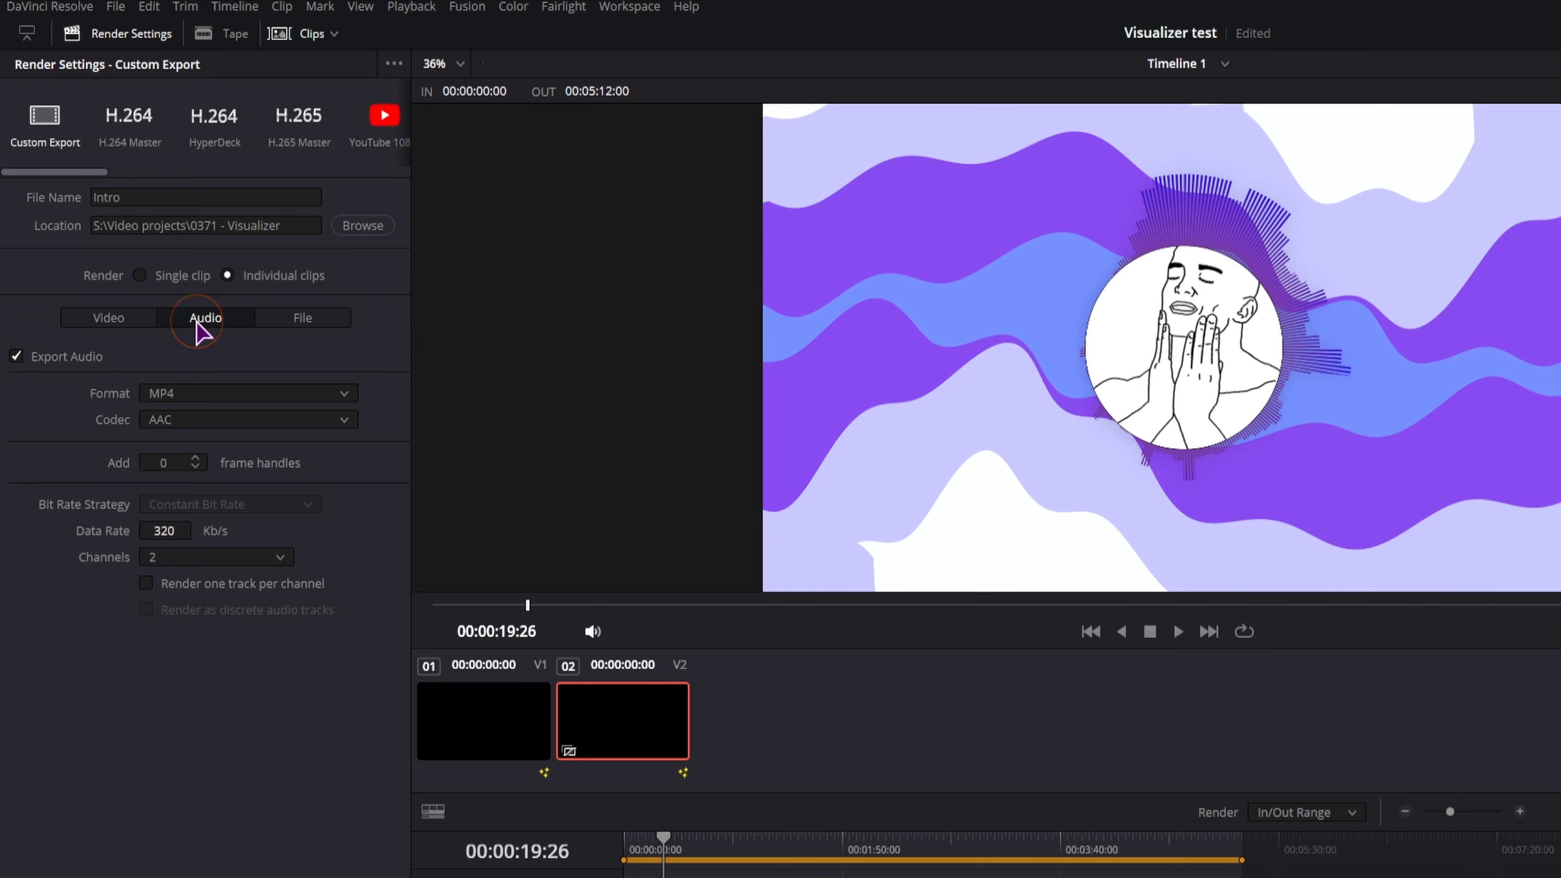
click(179, 388)
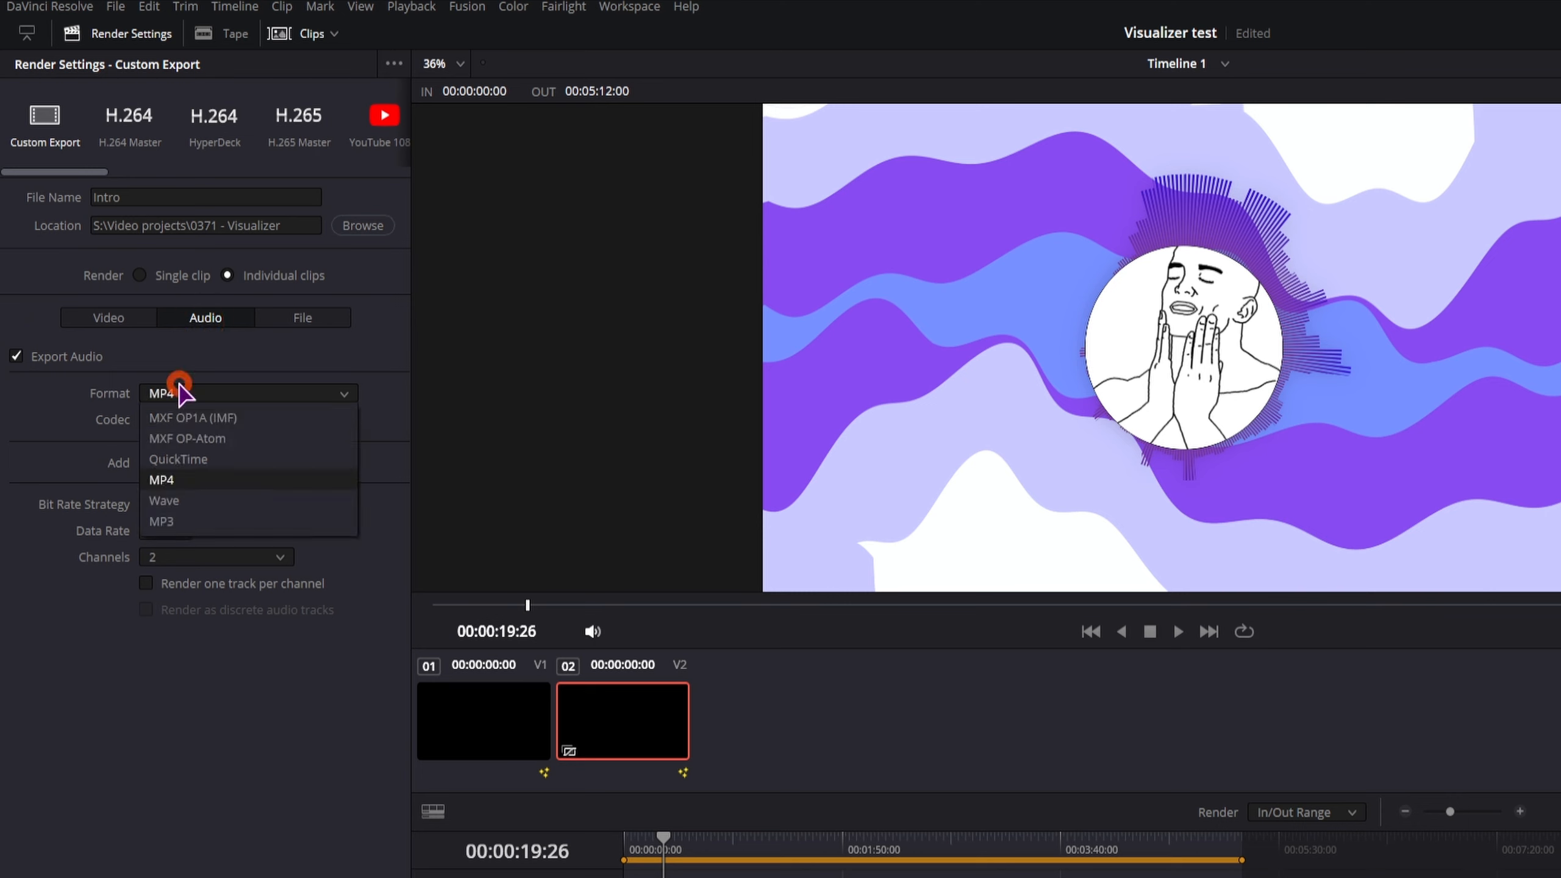
click(199, 502)
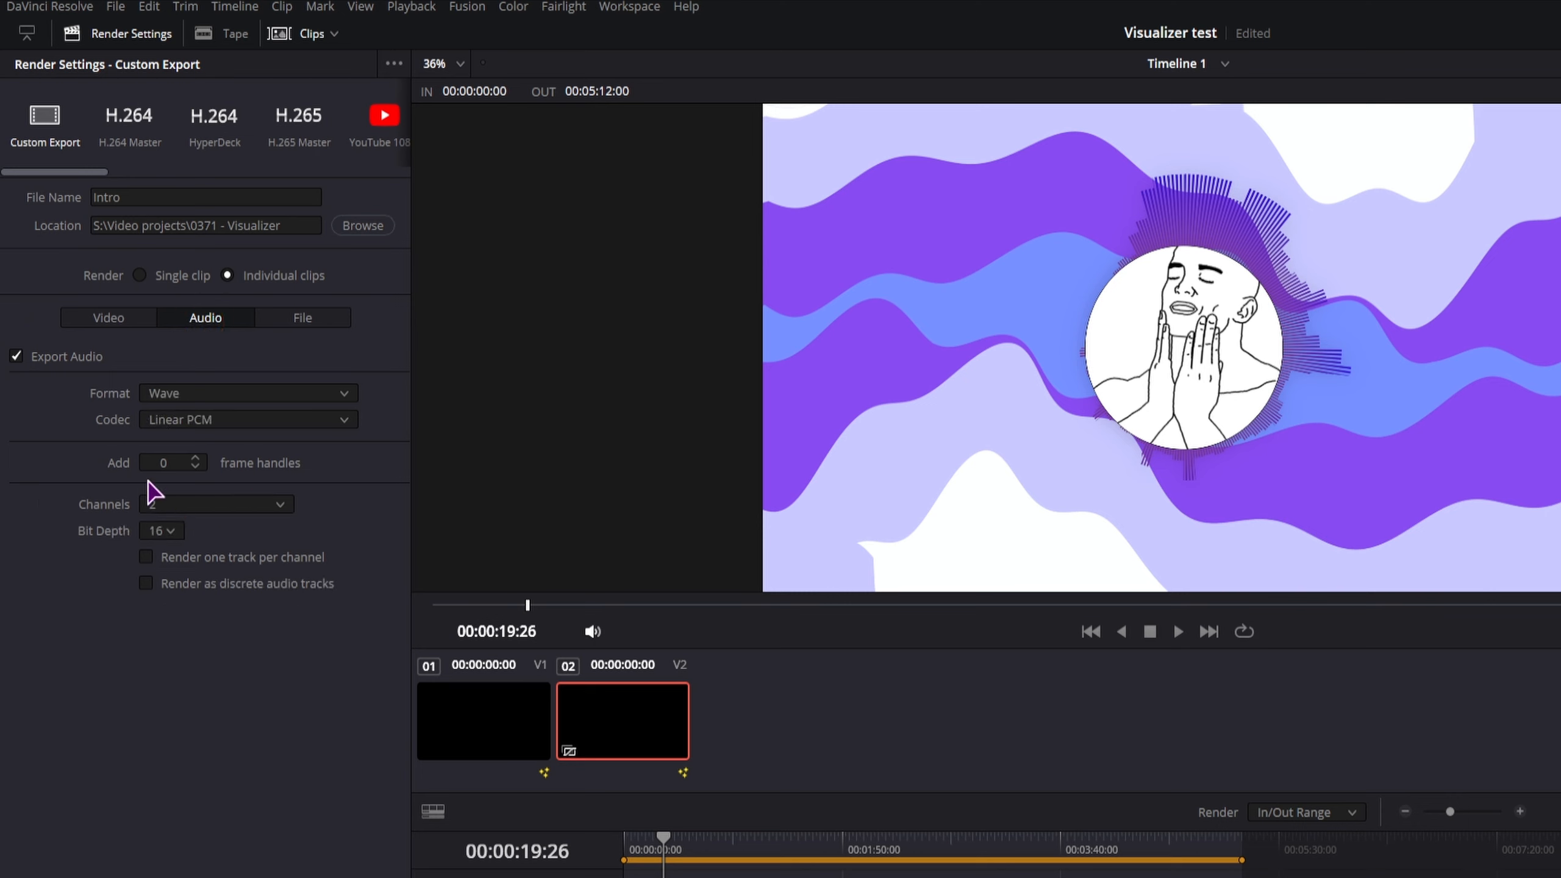
click(284, 506)
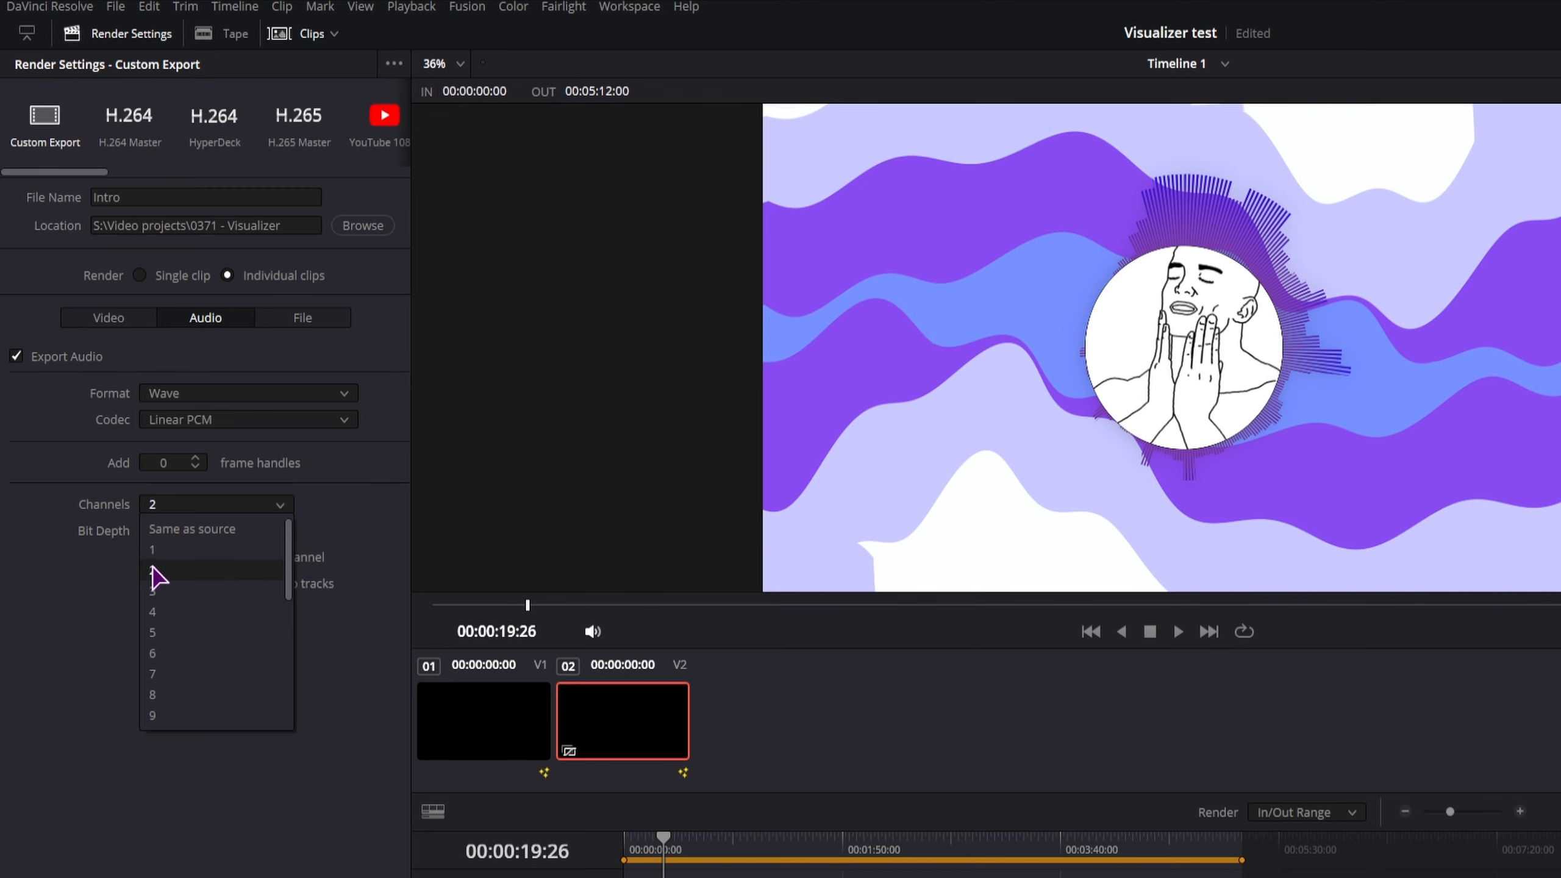
click(66, 497)
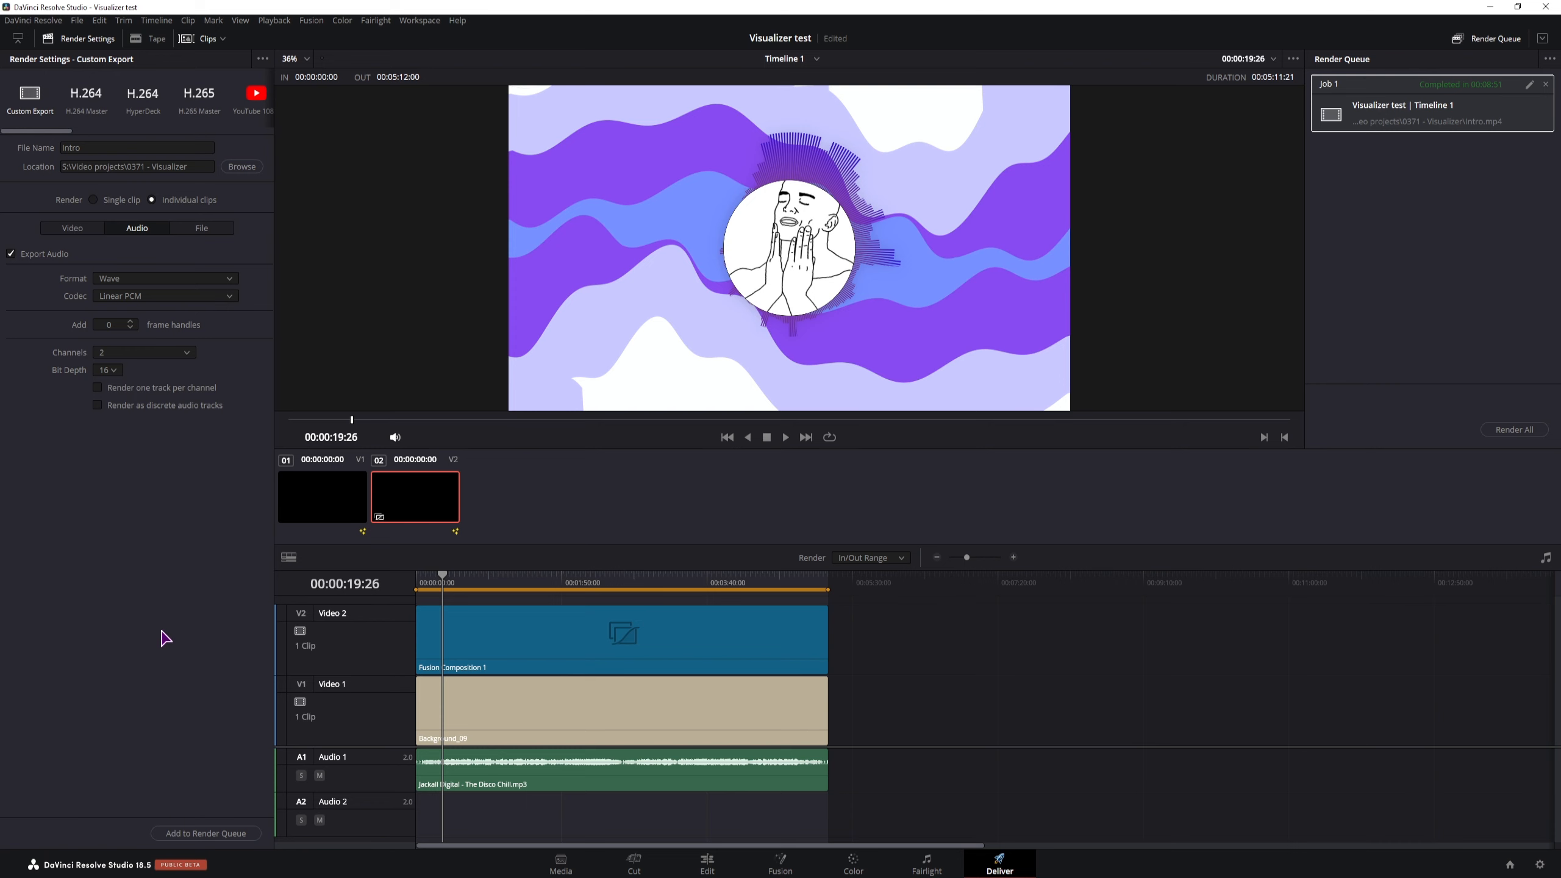
Return to the Edit page, then switch to File Explorer and open a PowerShell window in the 0371 - Visualizer folder.
click(707, 863)
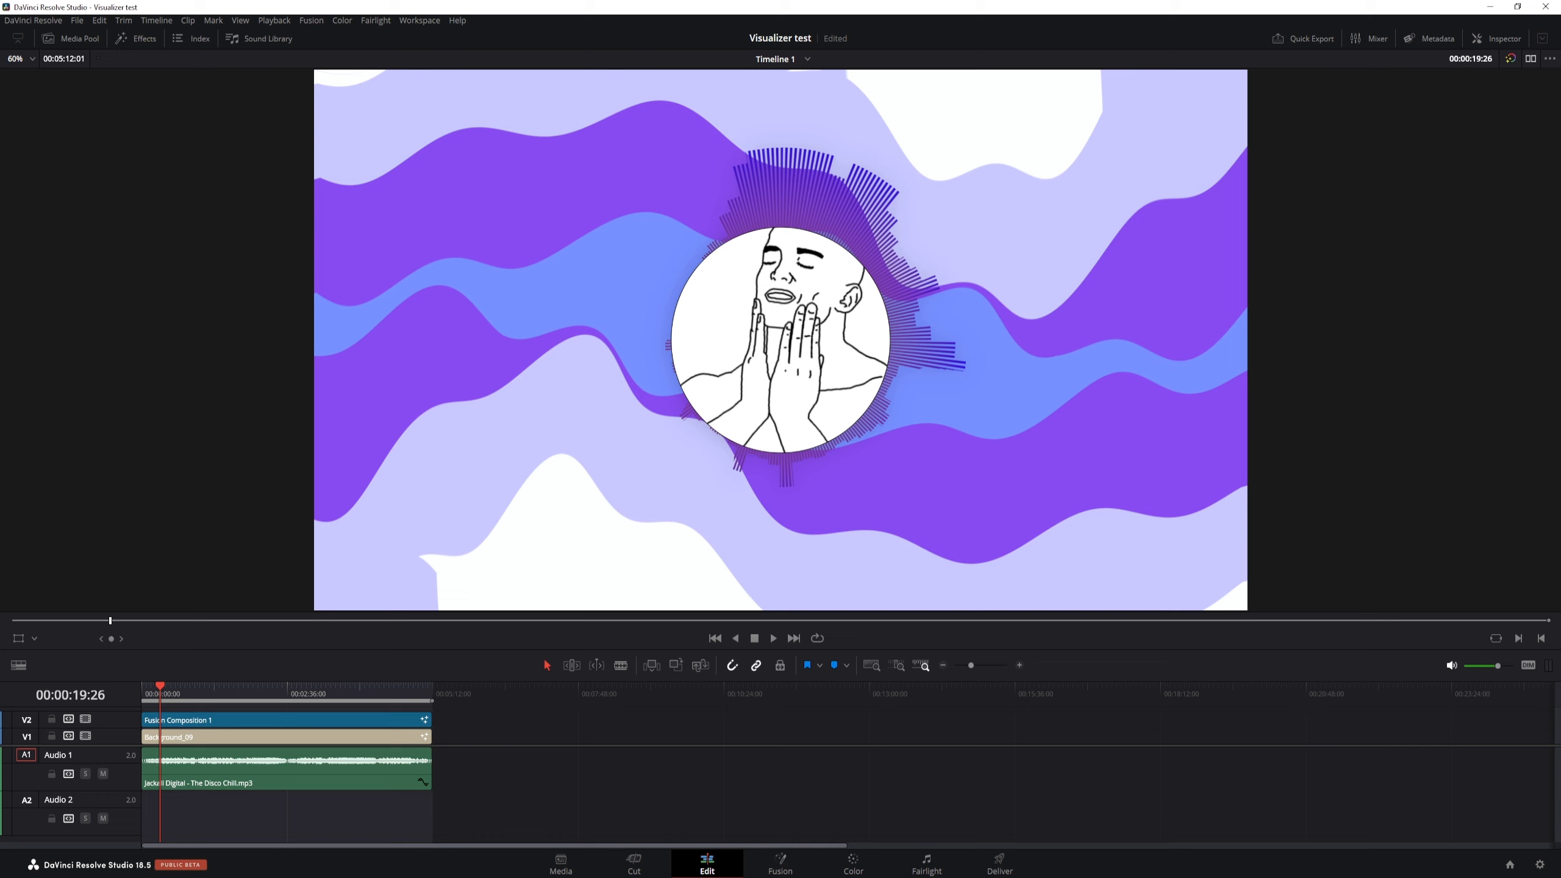
key(alt+Tab)
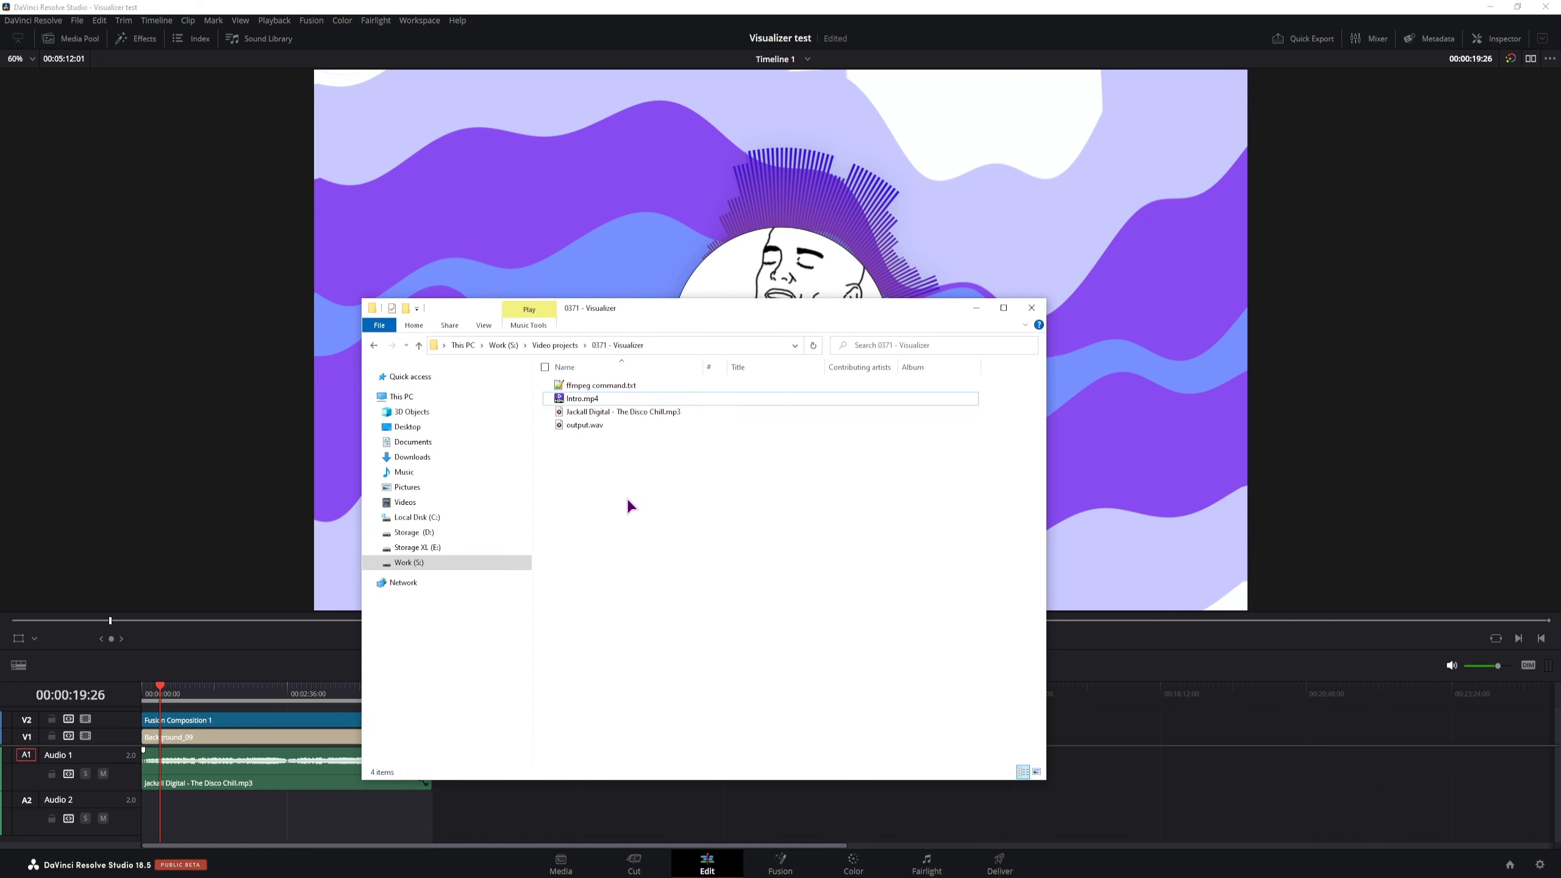
click(628, 501)
click(628, 501)
shift+right_click(627, 497)
click(520, 662)
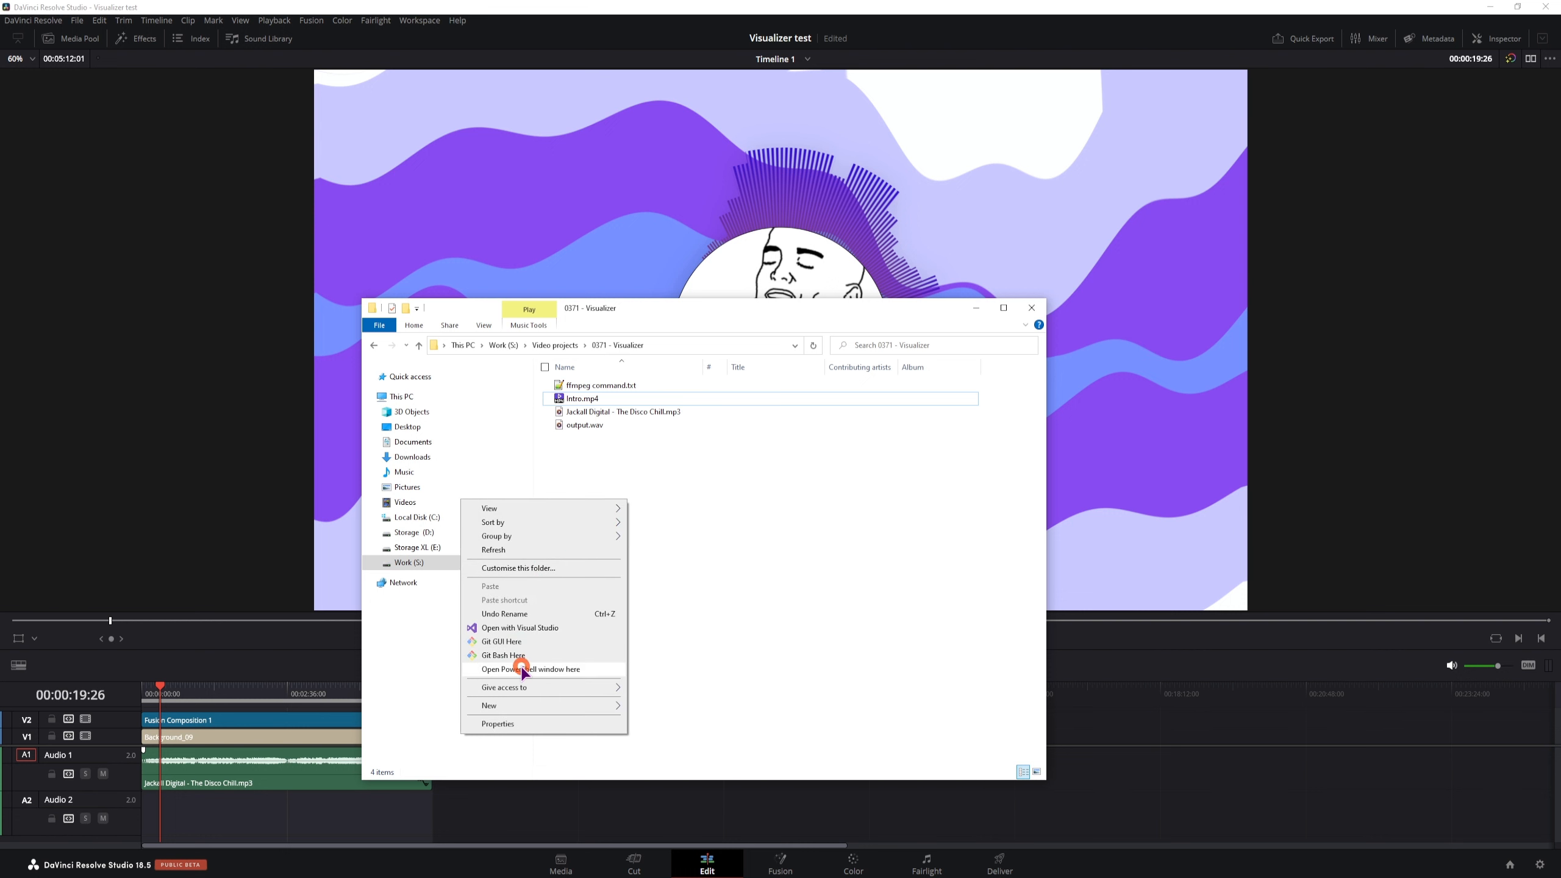
Copy the ffmpeg command that outputs output.wav without a sample rate from ffmpeg command.txt in Notepad++ to the PowerShell prompt.
key(alt+Tab)
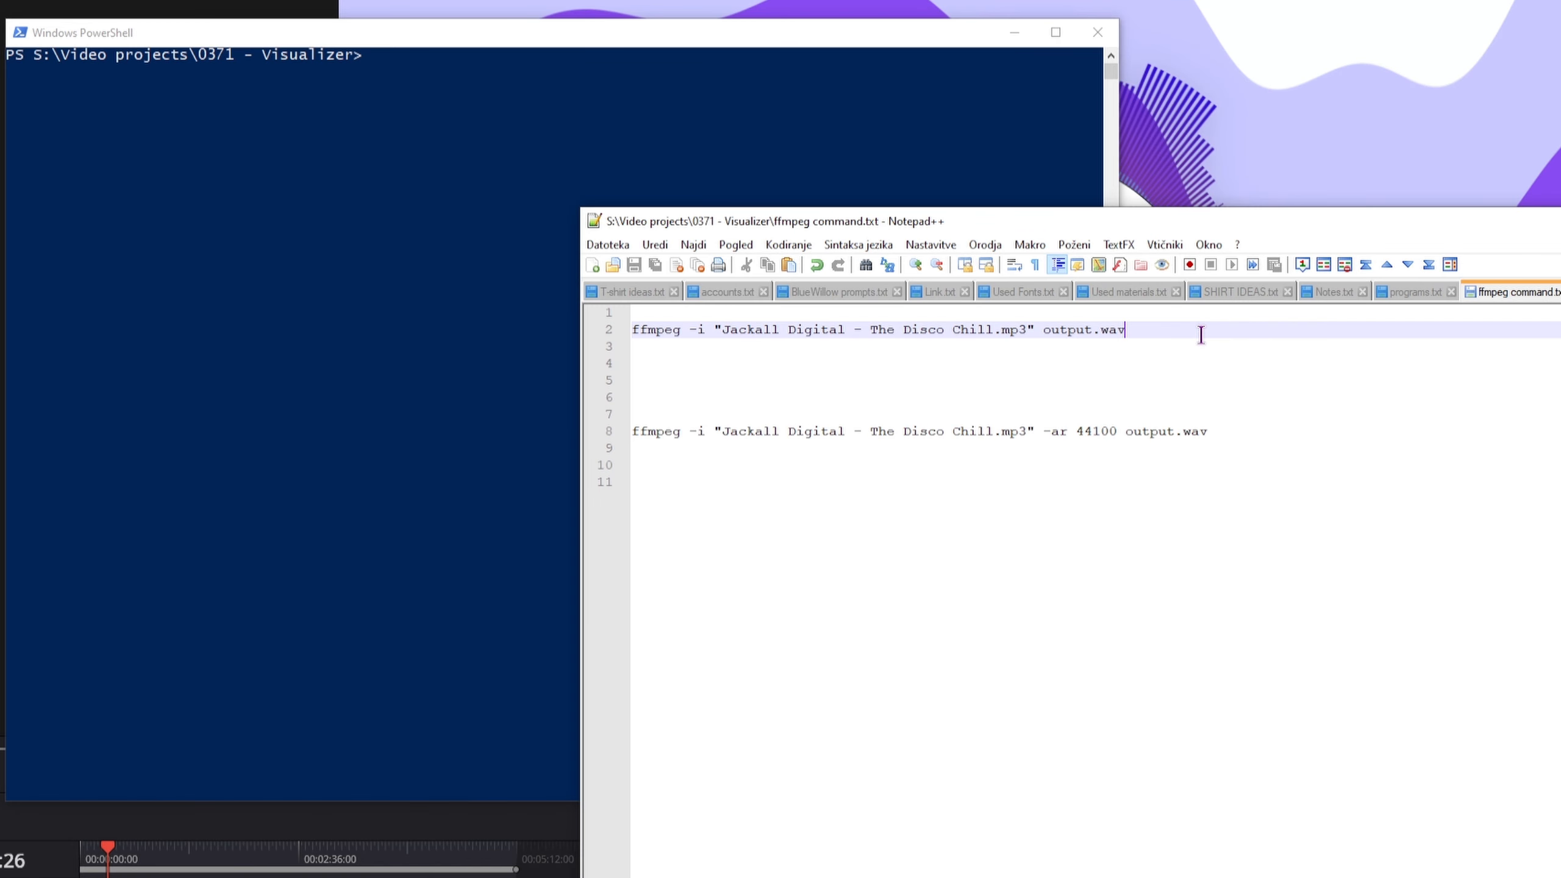
drag(1201, 335, 633, 335)
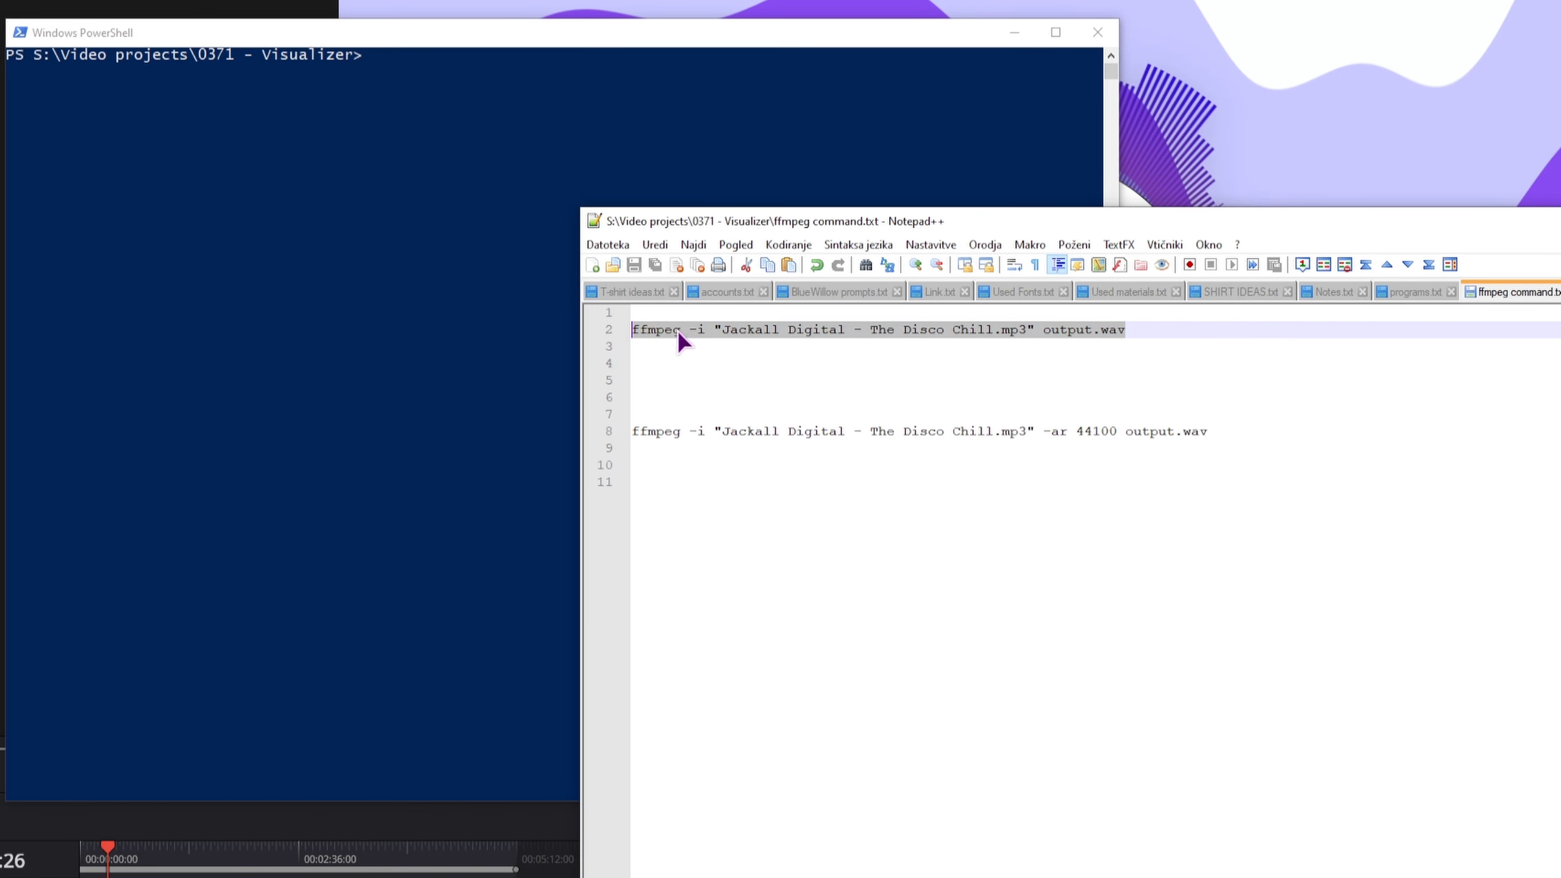
key(ctrl+c)
click(472, 116)
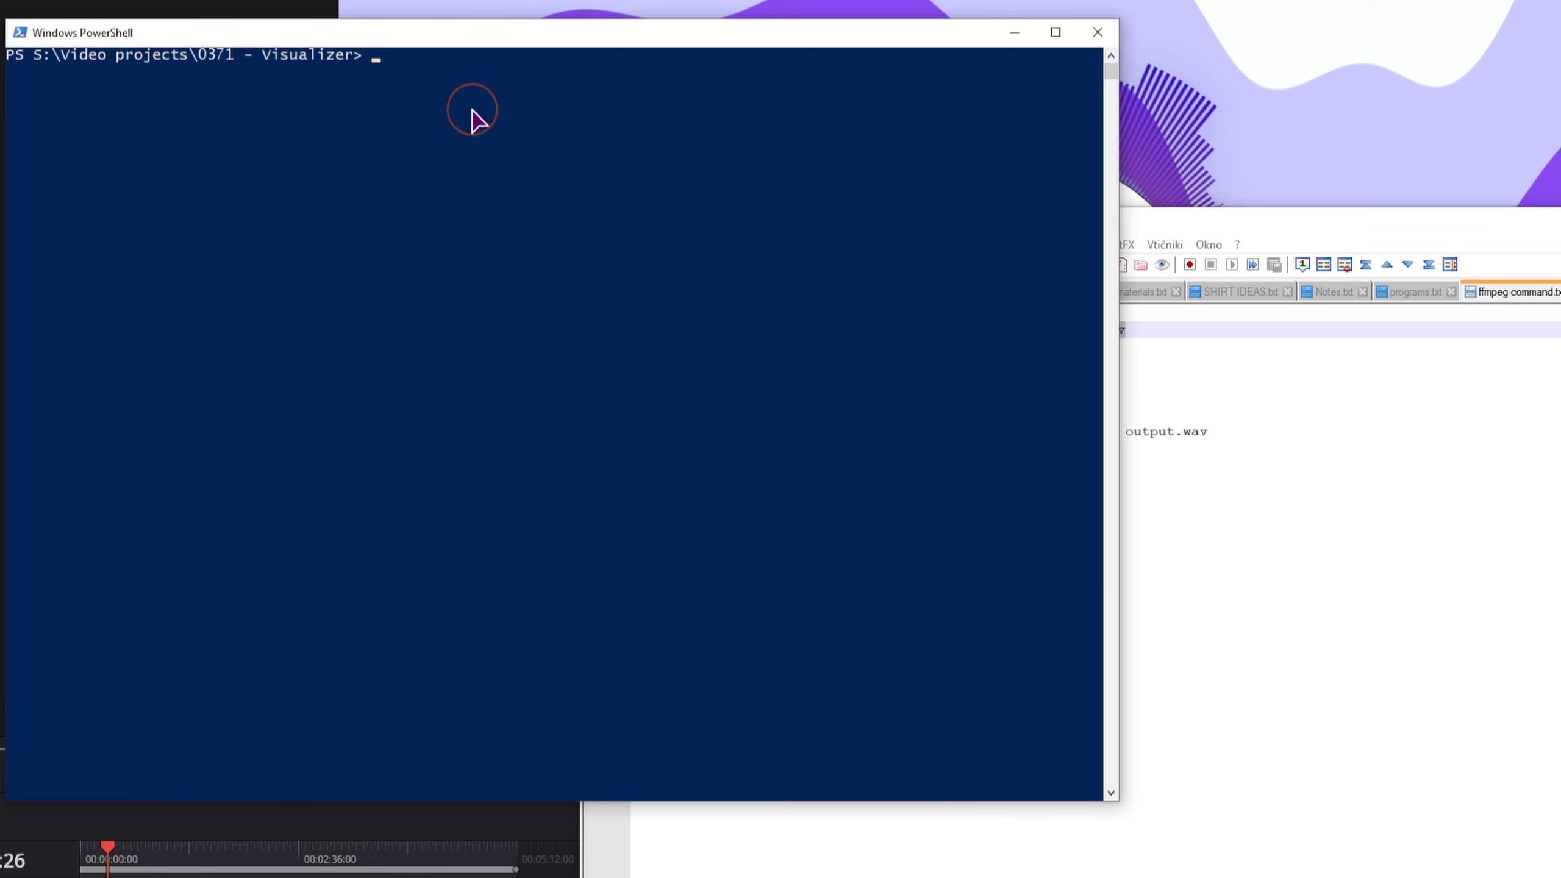
key(ctrl+v)
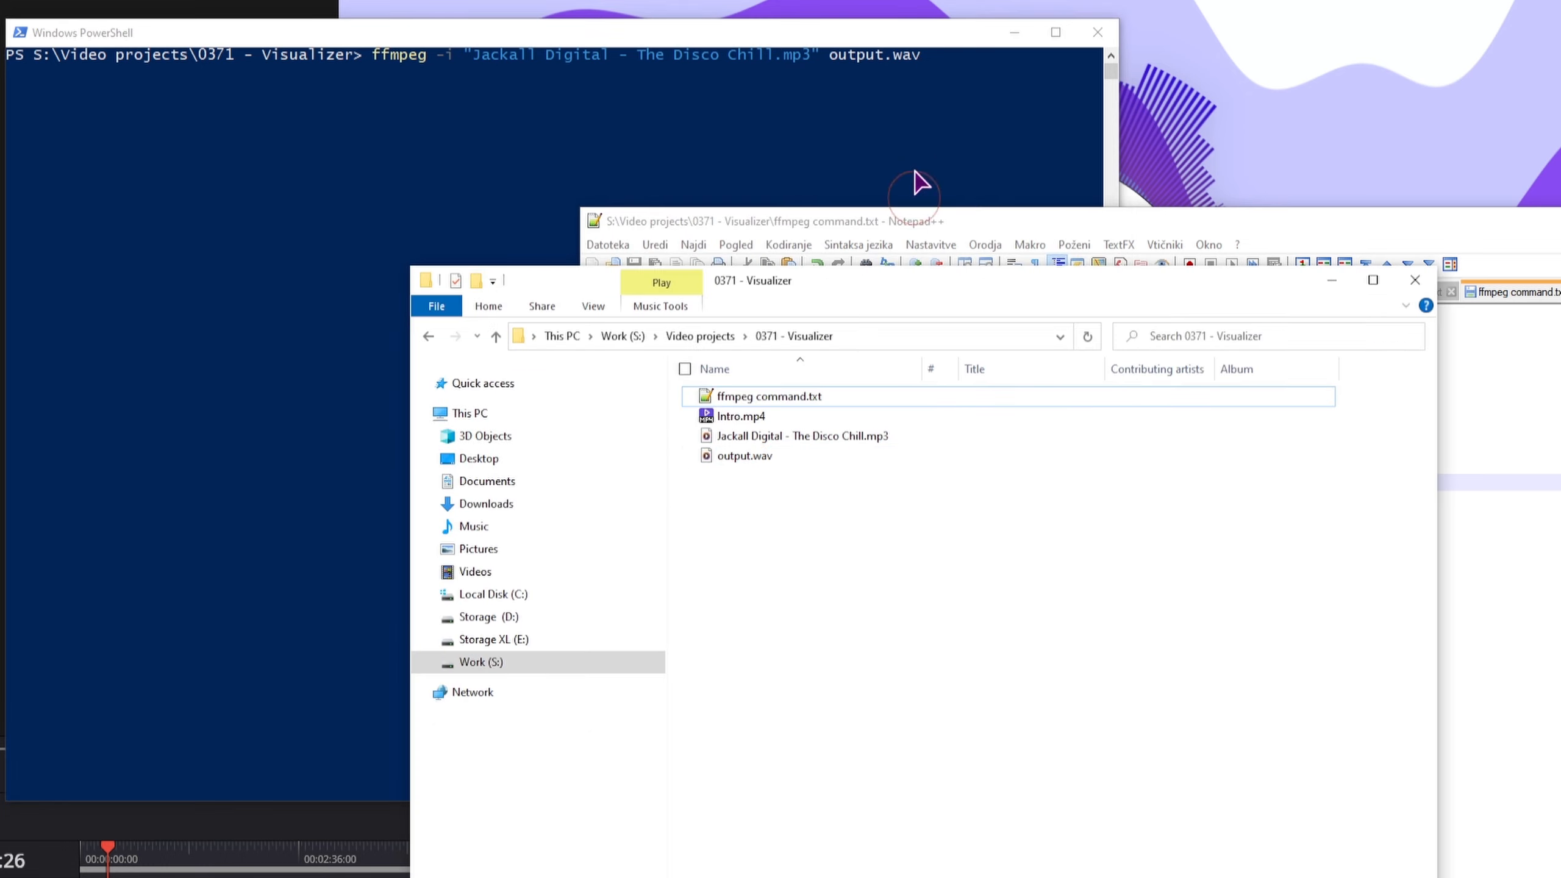
Run the ffmpeg conversion with the output file renamed output1.wav and check the audio files' sizes in File Explorer.
click(886, 64)
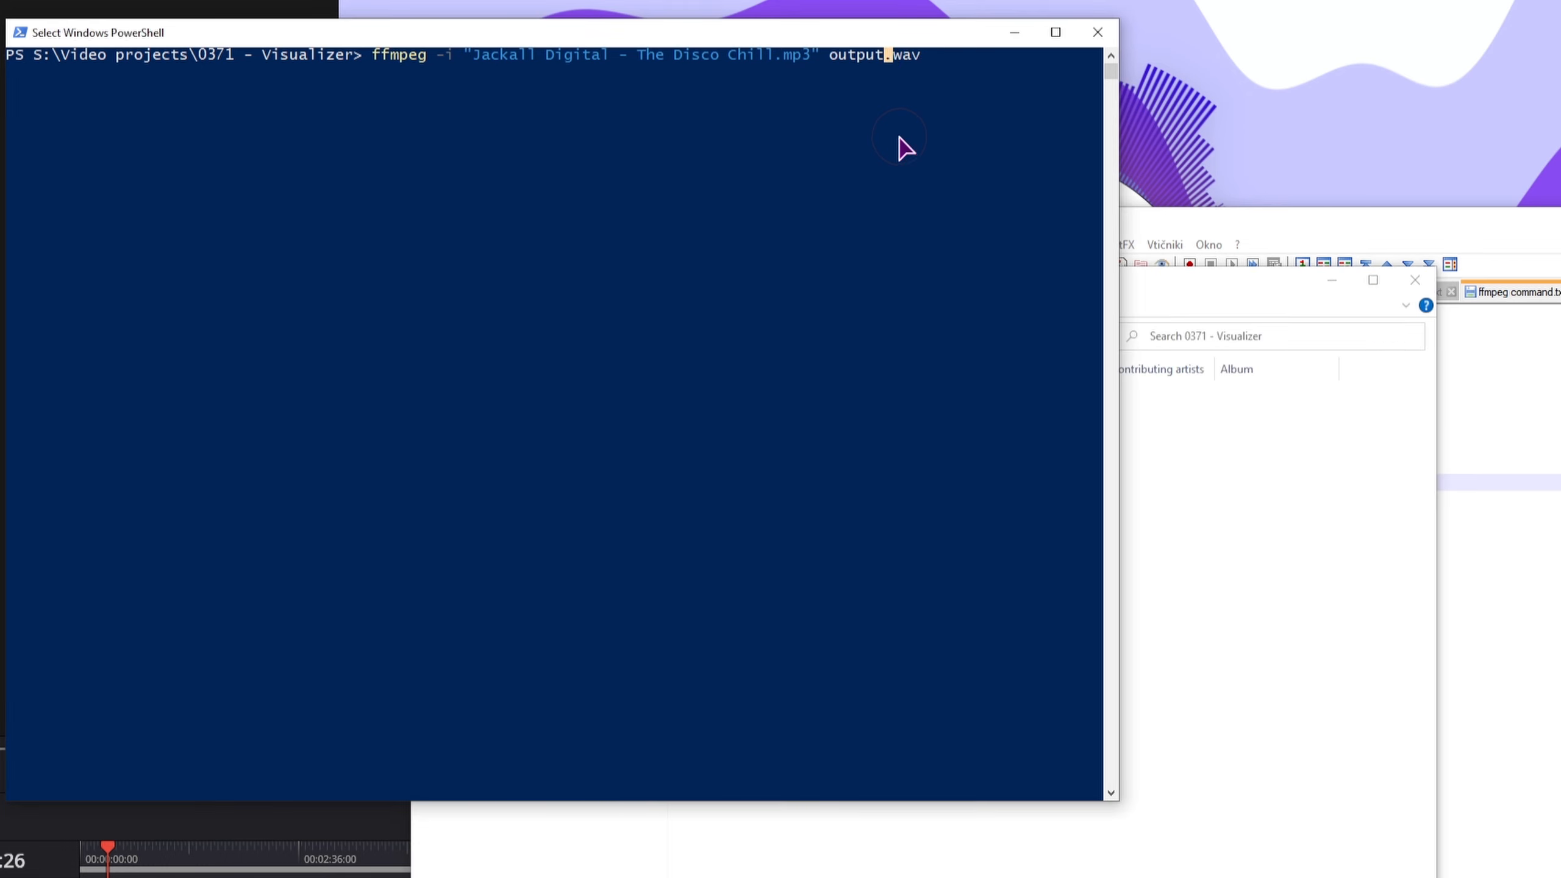
text(1)
click(957, 97)
key(Return)
key(alt+Tab)
click(942, 438)
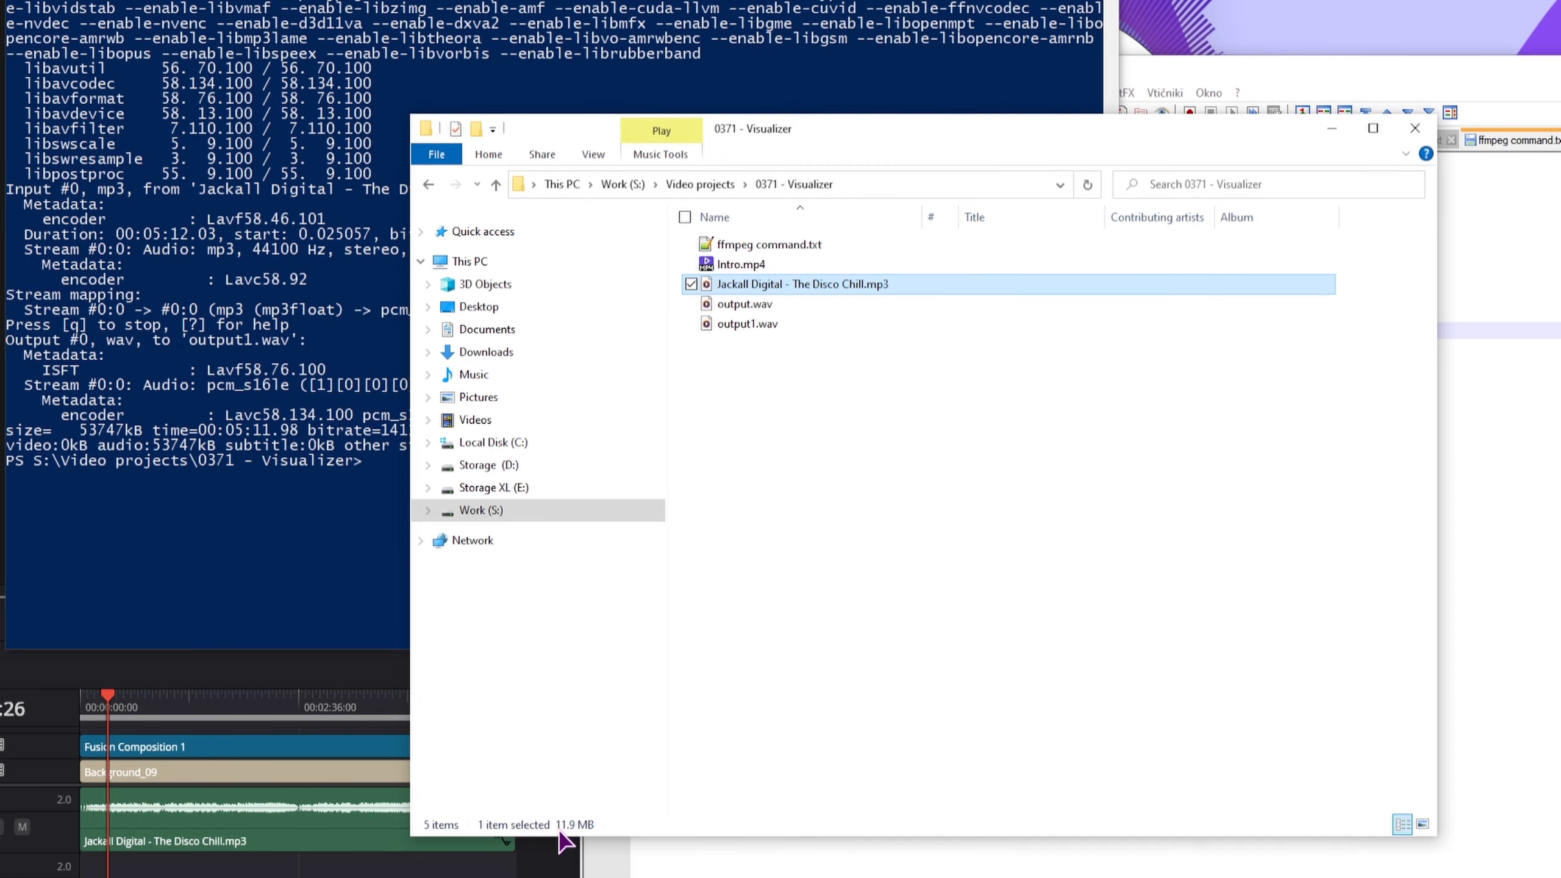
click(760, 325)
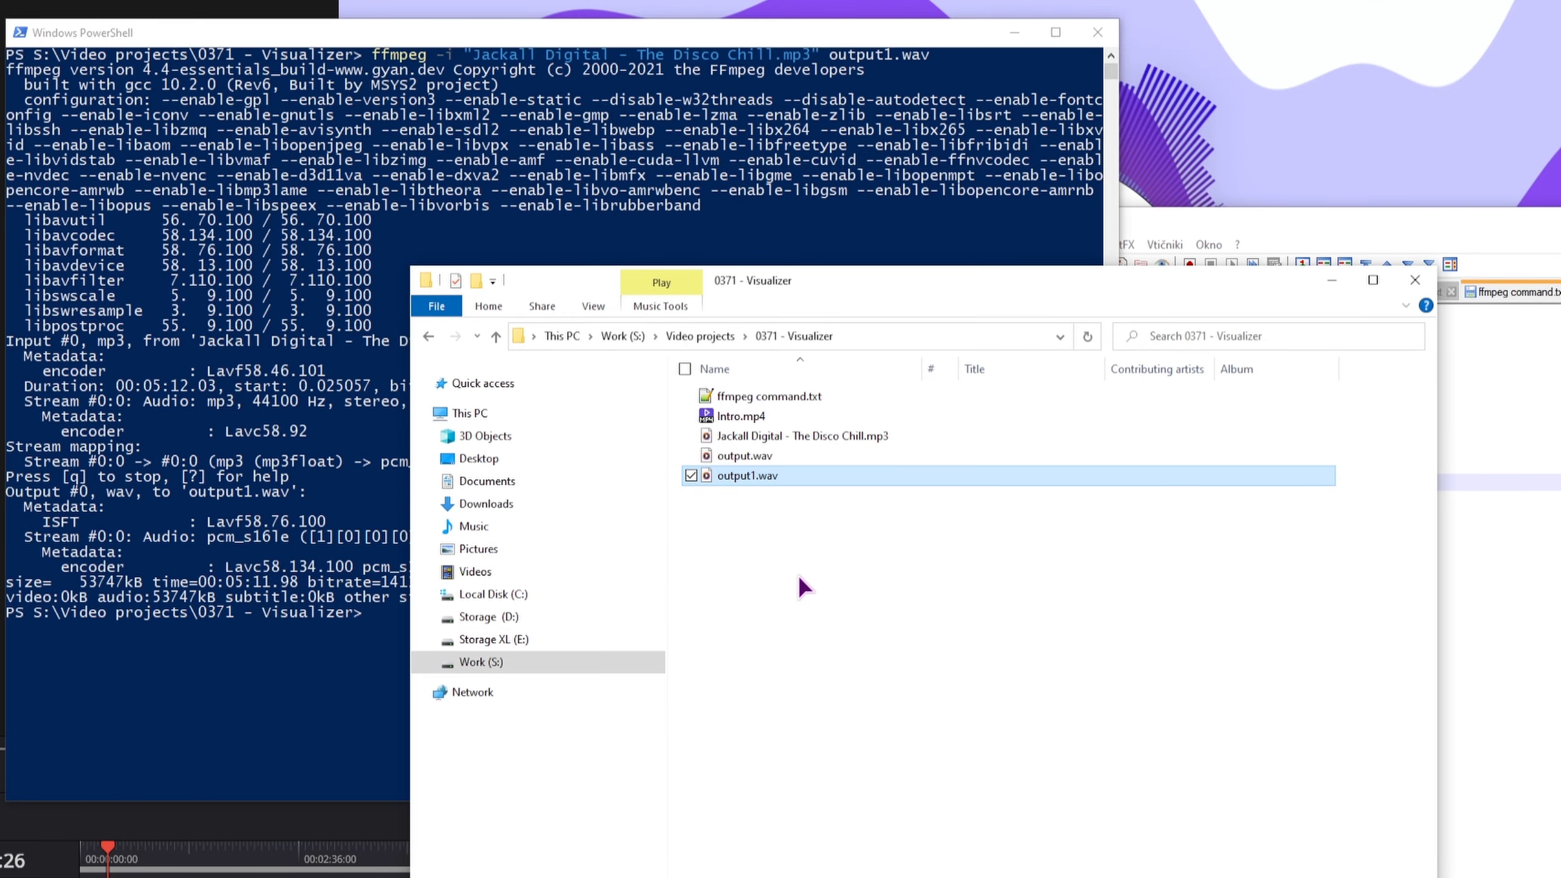
click(760, 456)
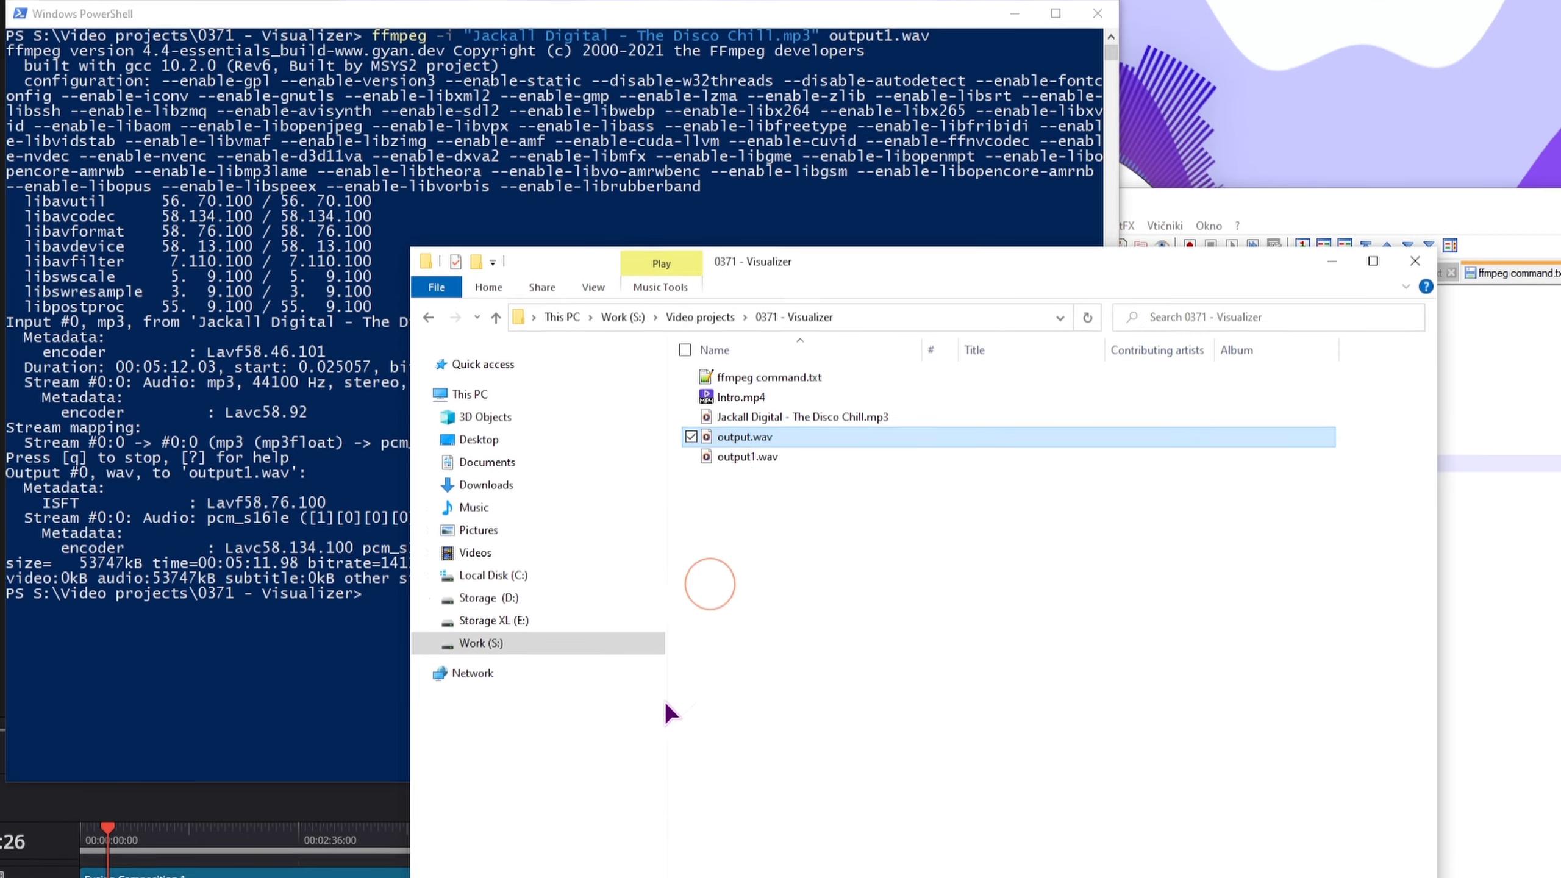
Recall the last ffmpeg command in PowerShell and insert the -ar option before the output file name.
key(alt+Tab)
key(Up)
key(Left)
key(Left)
key(Left)
key(Left)
key(Left)
key(Left)
key(Left)
key(Left)
key(Left)
key(Left)
key(Left)
key(Left)
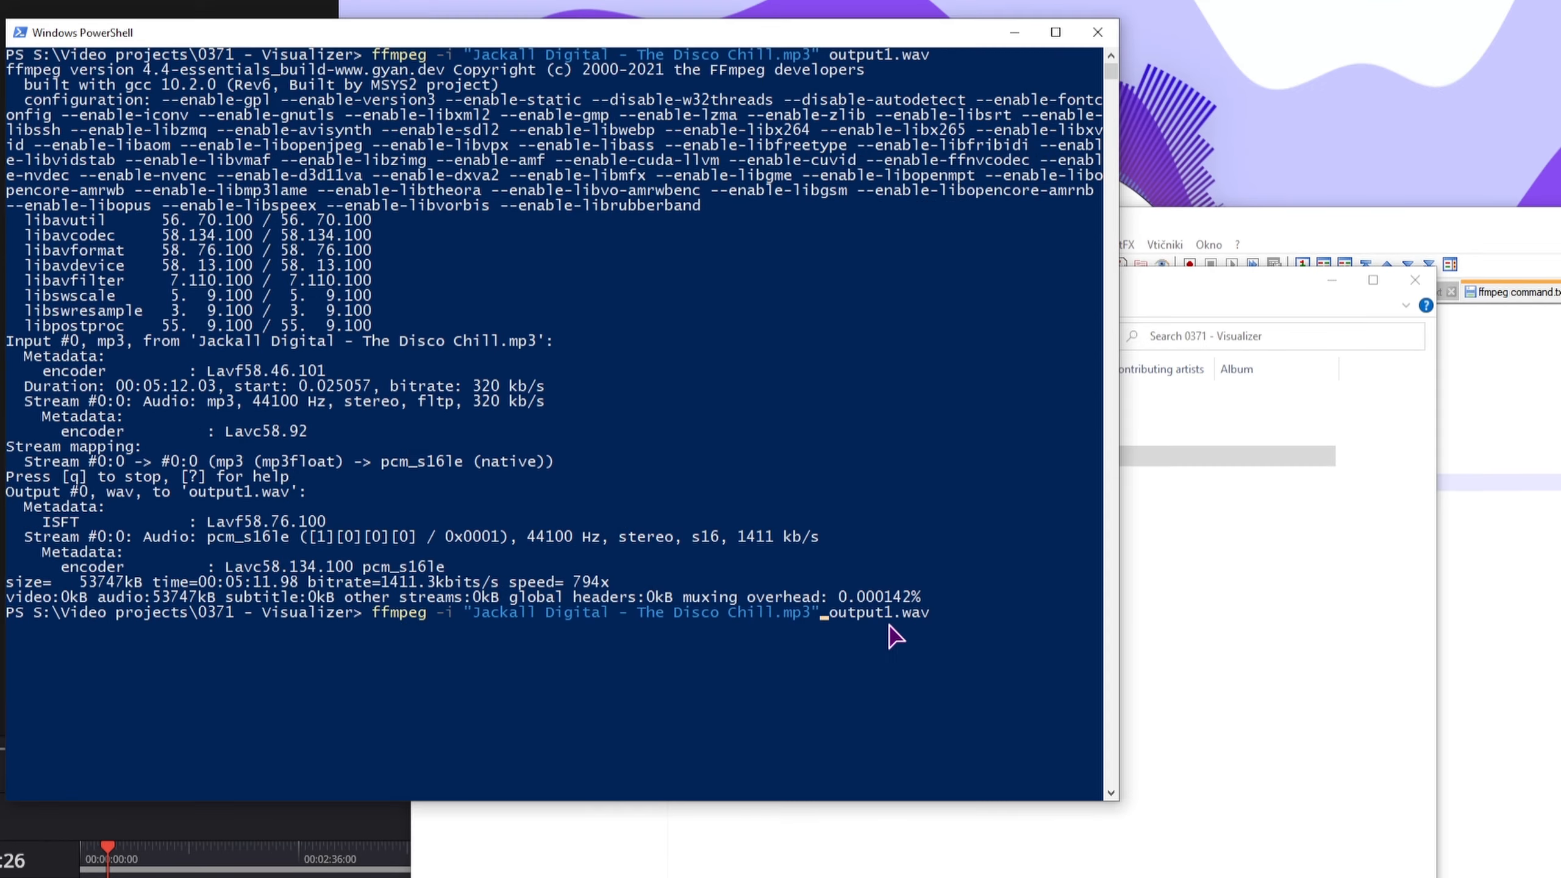
text(-ar)
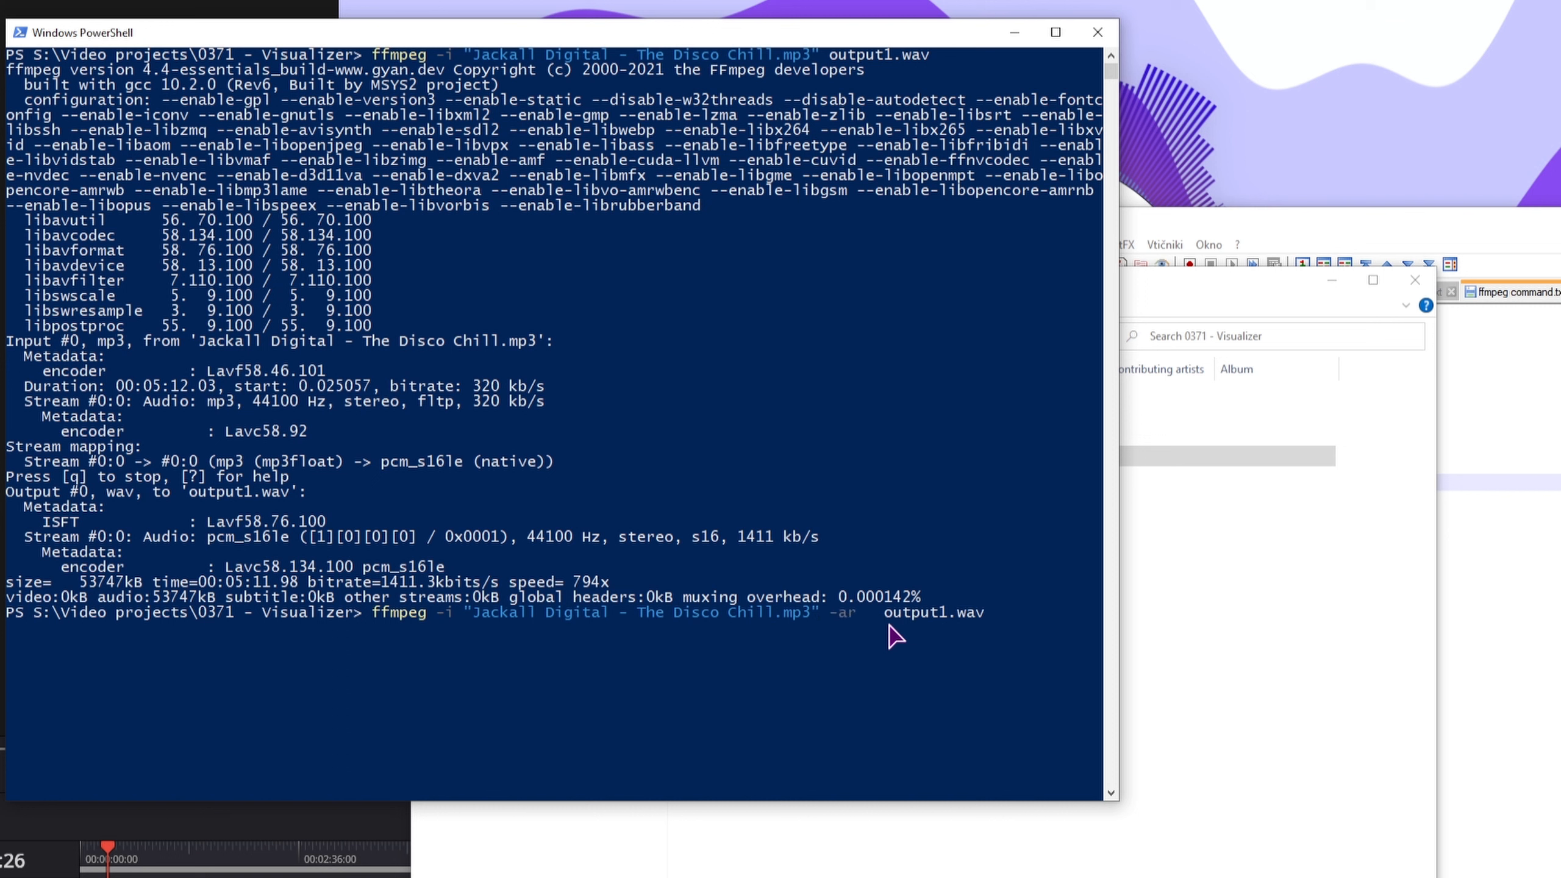
Try sample rates of 44100, 22050 and 11025 after the -ar option.
text(  44100)
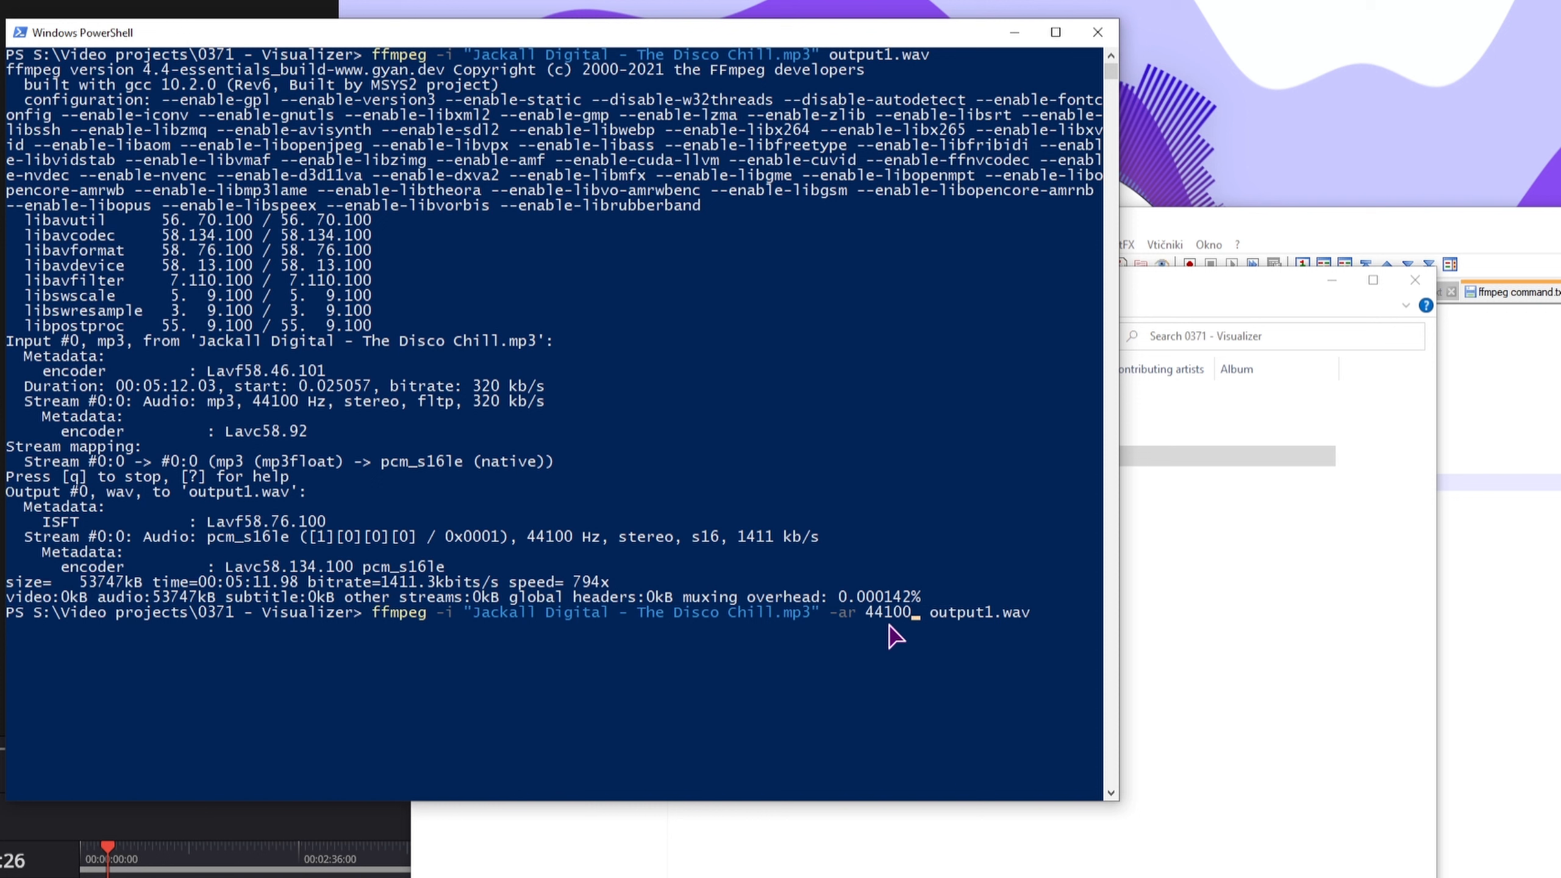
key(Delete)
key(BackSpace)
key(BackSpace)
key(BackSpace)
key(BackSpace)
key(BackSpace)
text(22)
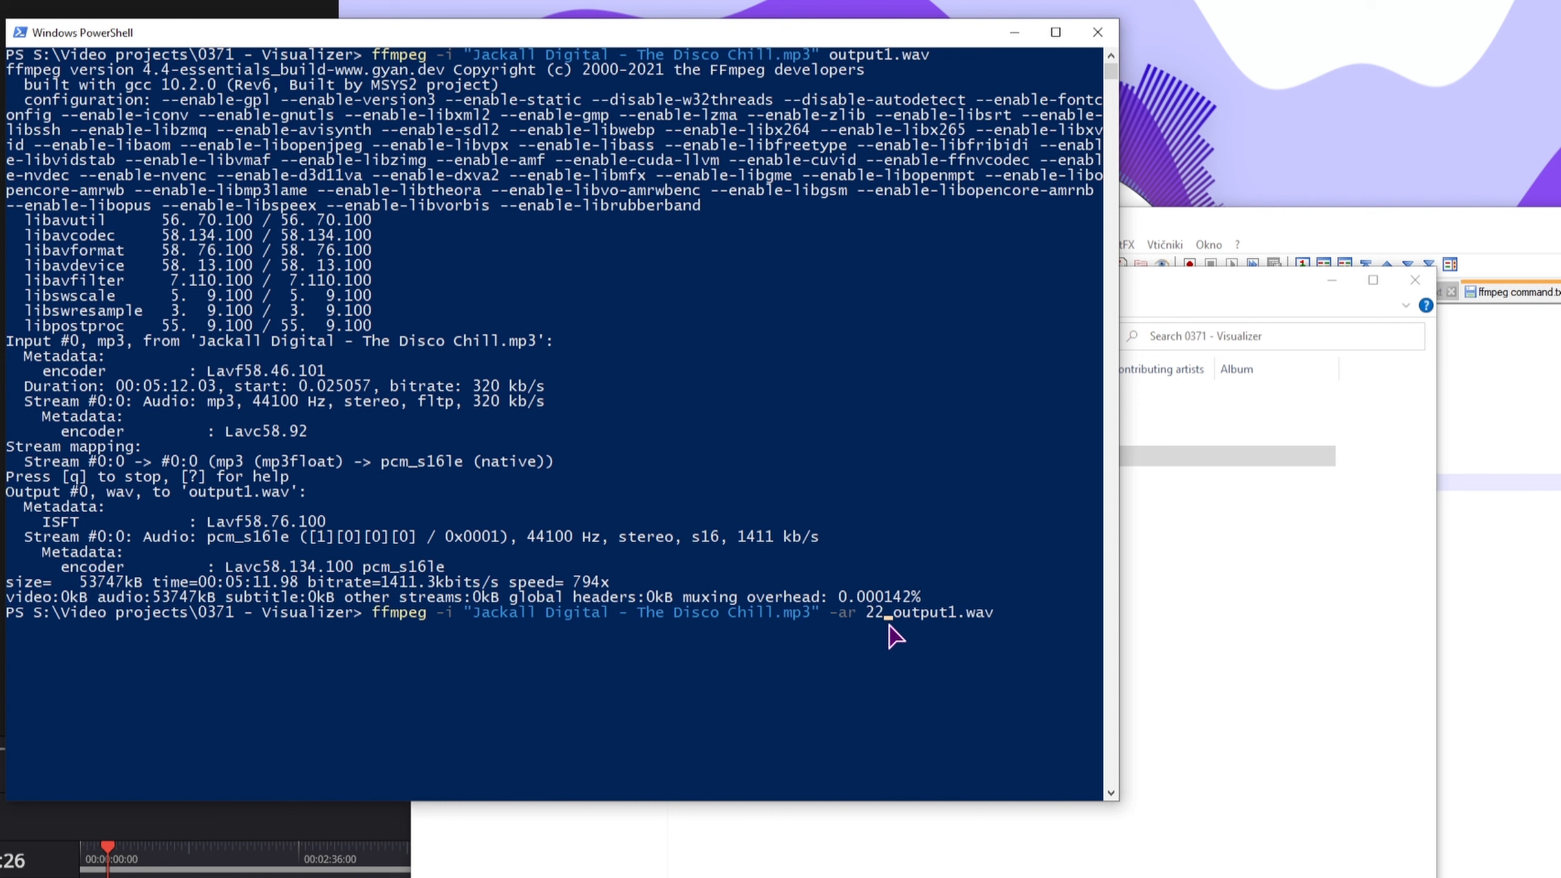
text(050)
key(BackSpace)
key(BackSpace)
key(BackSpace)
key(BackSpace)
key(BackSpace)
text(11025)
key(BackSpace)
key(BackSpace)
key(BackSpace)
key(BackSpace)
key(BackSpace)
Run the conversion at sample rate 5600 to output2.wav and compare its size with output1.wav in File Explorer.
text(5600)
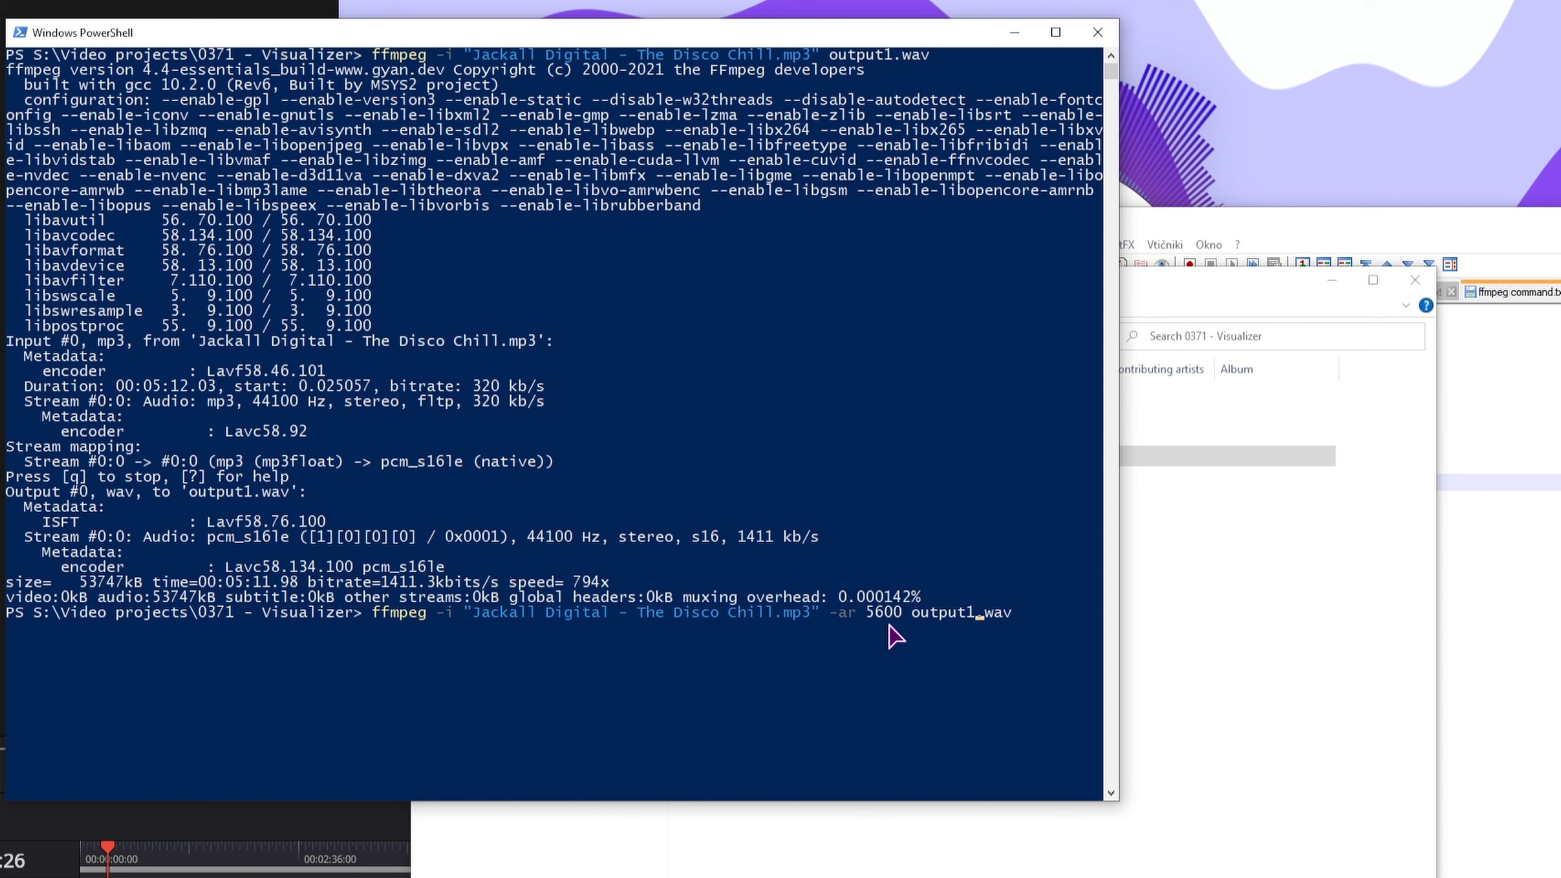
key(Return)
click(753, 495)
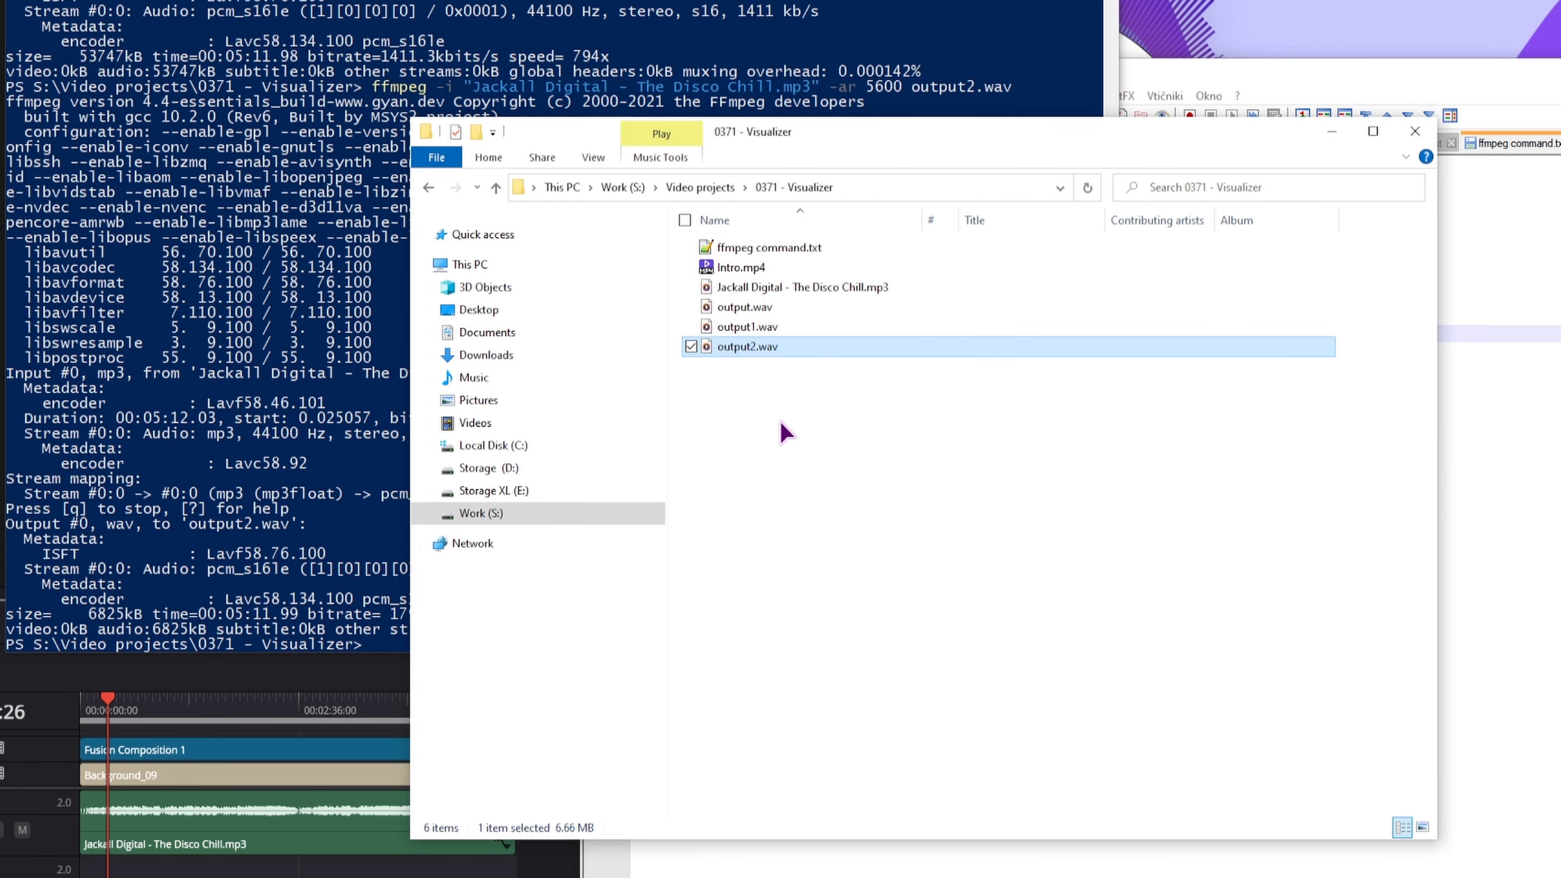
click(766, 327)
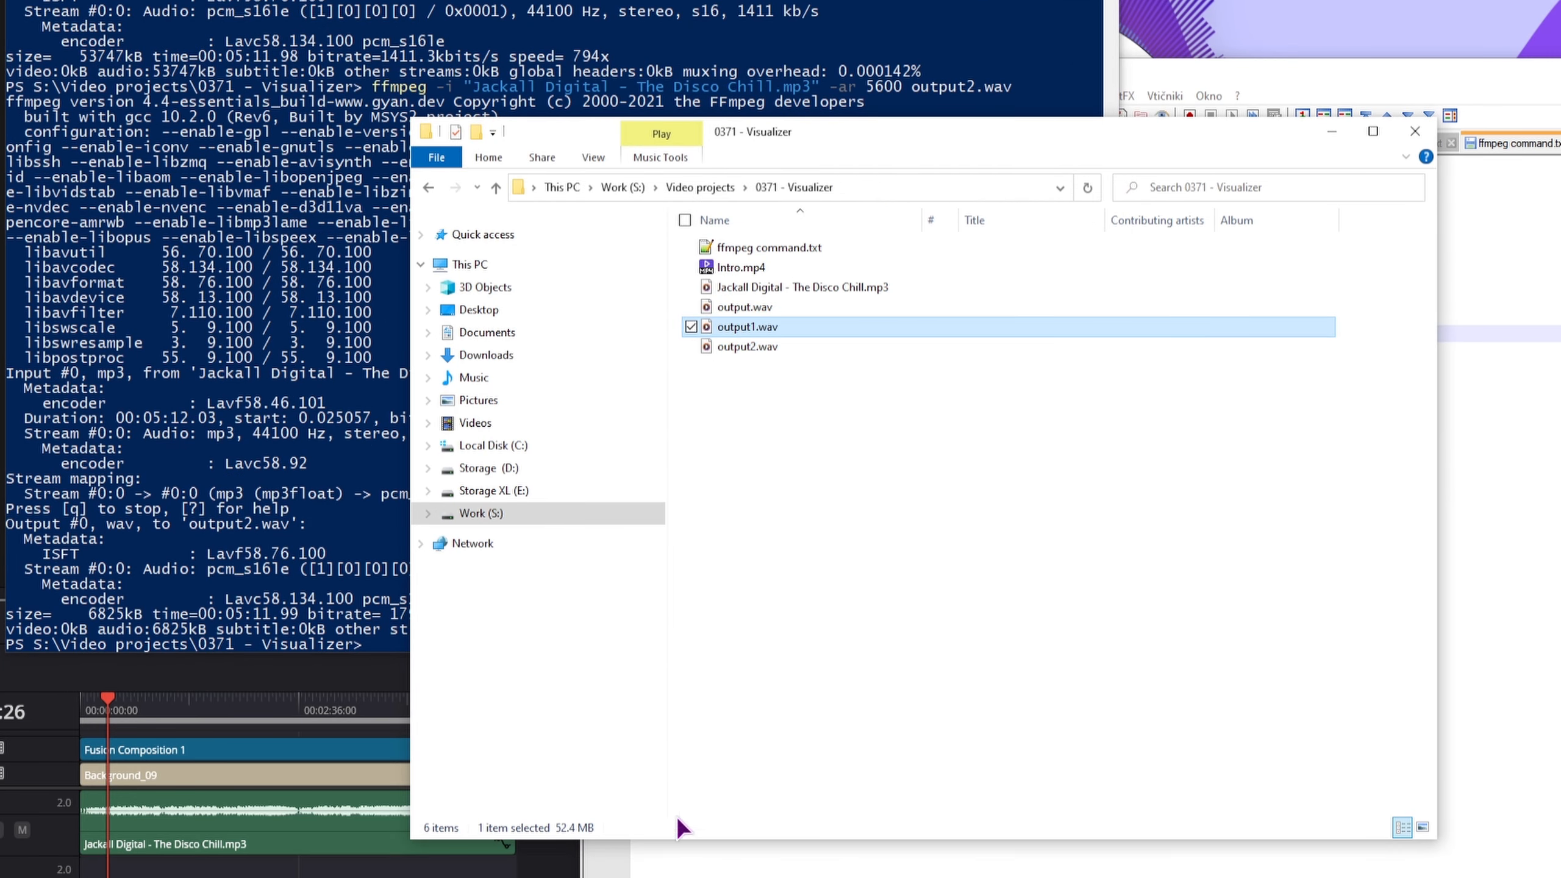
Play output1.wav and output2.wav in Media Player to compare their sound, and close the player.
double_click(759, 325)
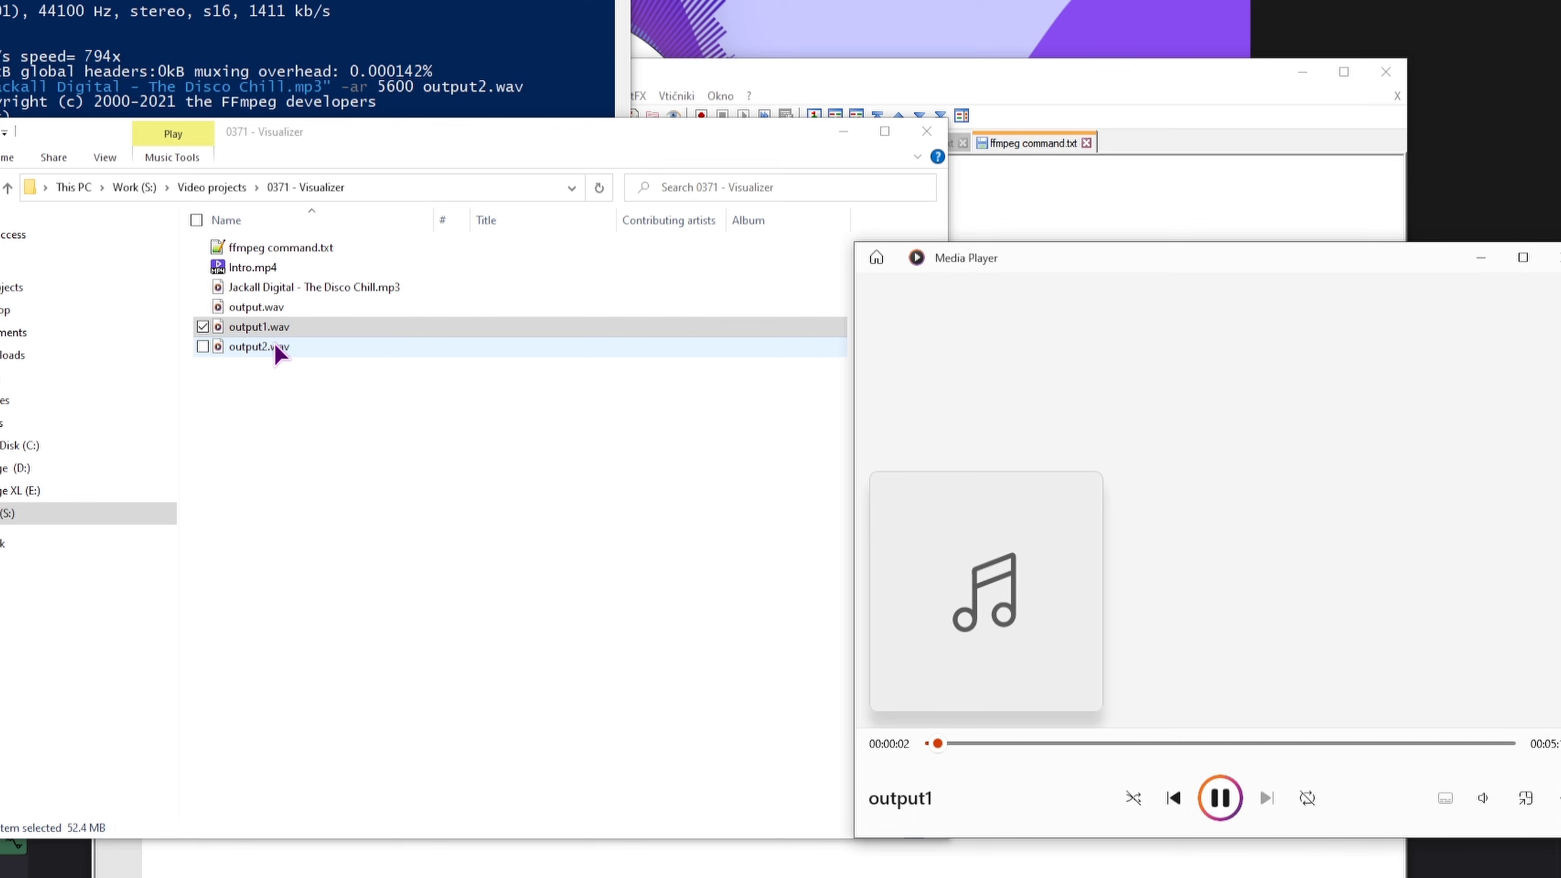
double_click(275, 347)
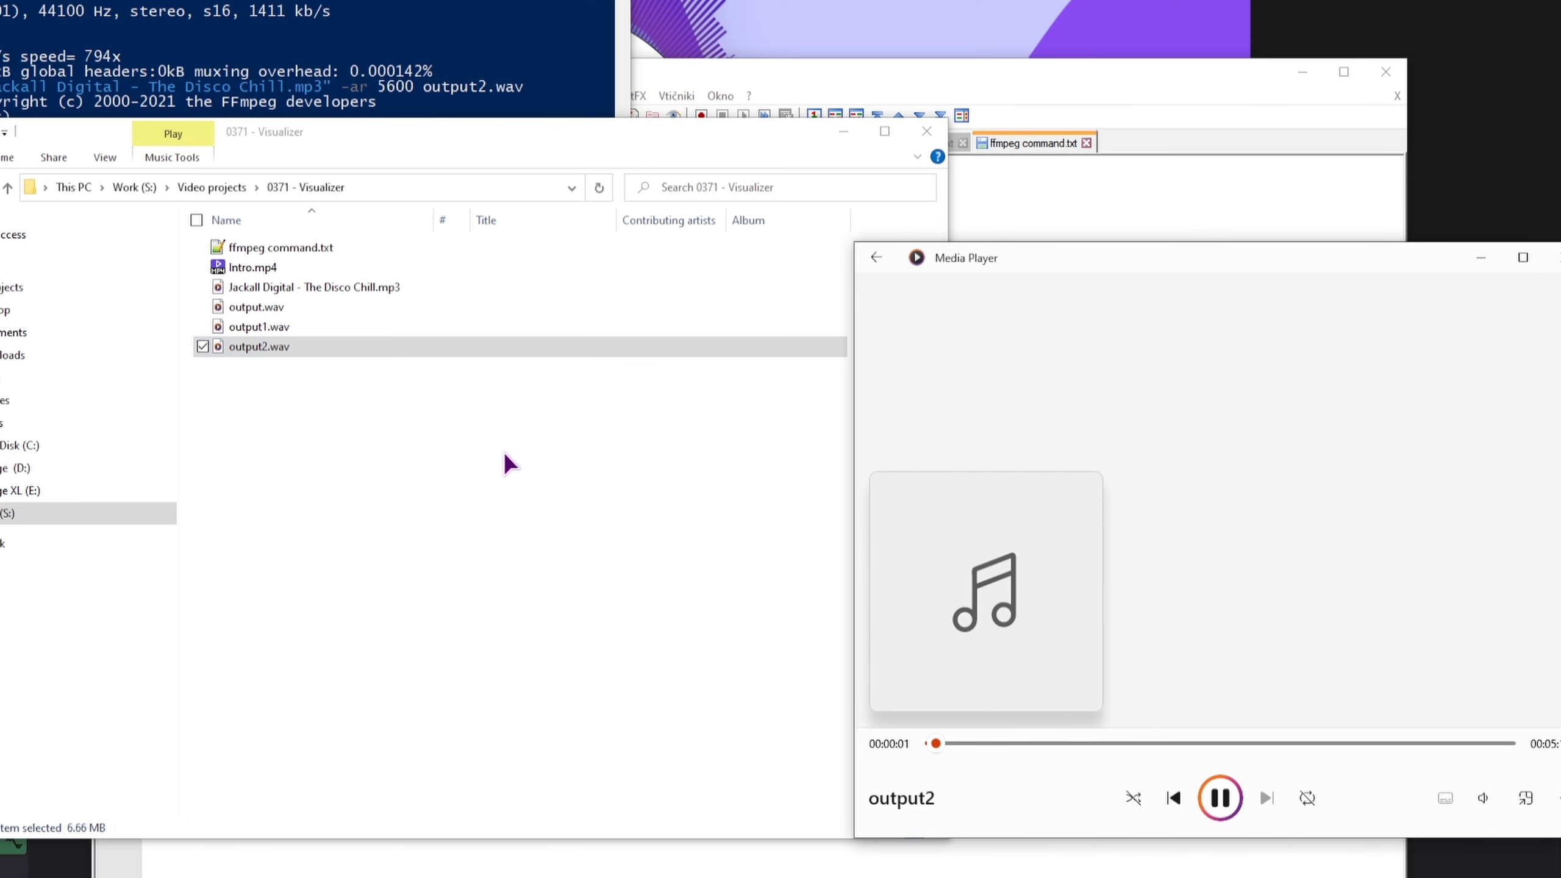
click(1555, 258)
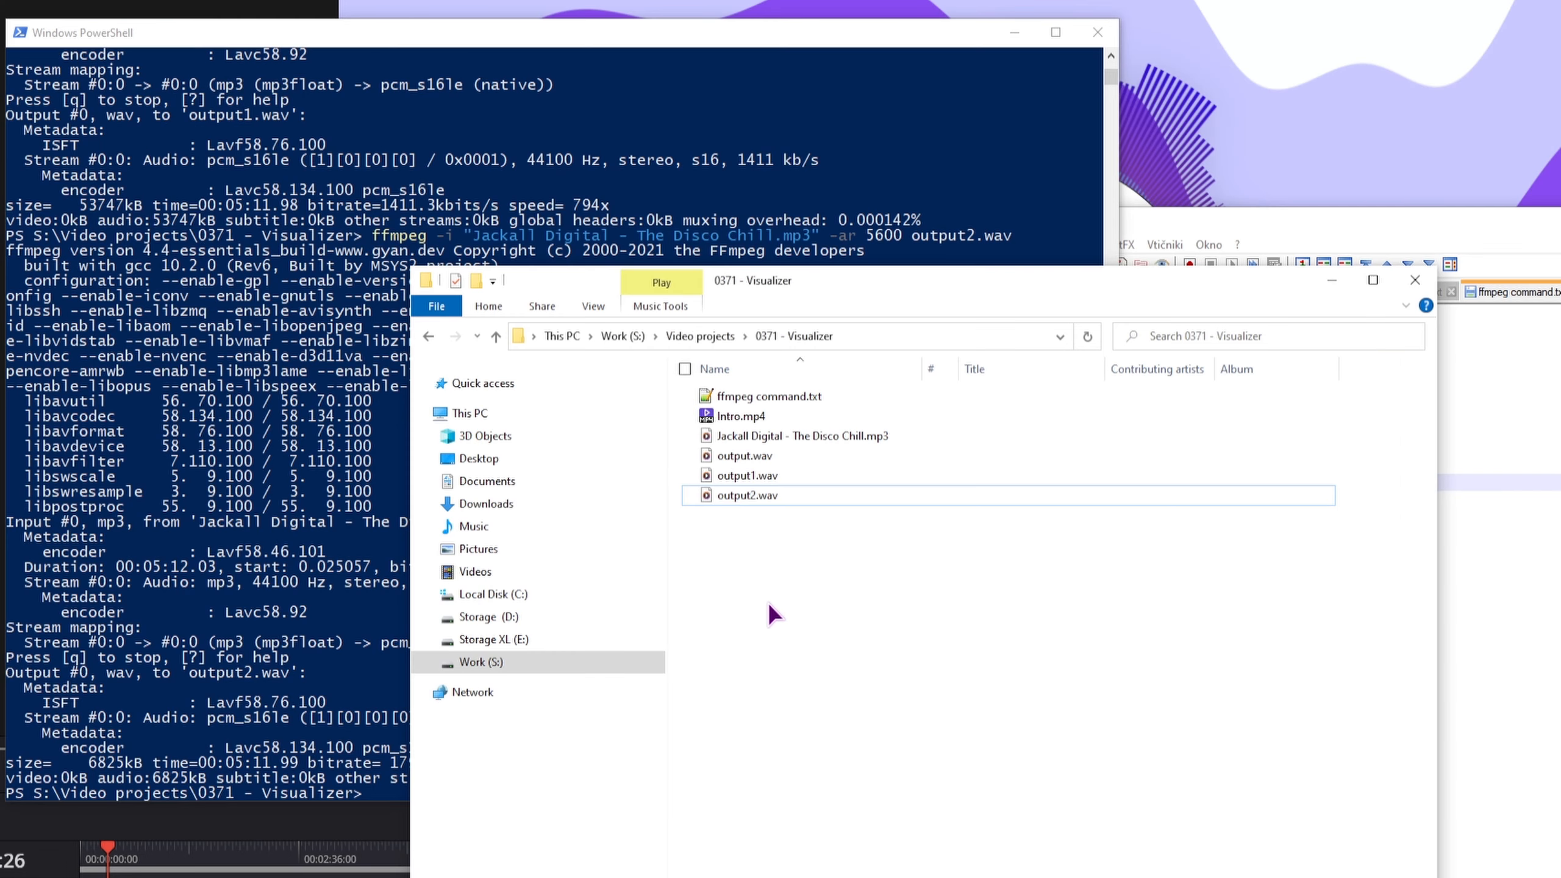
Compare the original Jackall Digital MP3 with output2.wav in File Explorer.
click(321, 353)
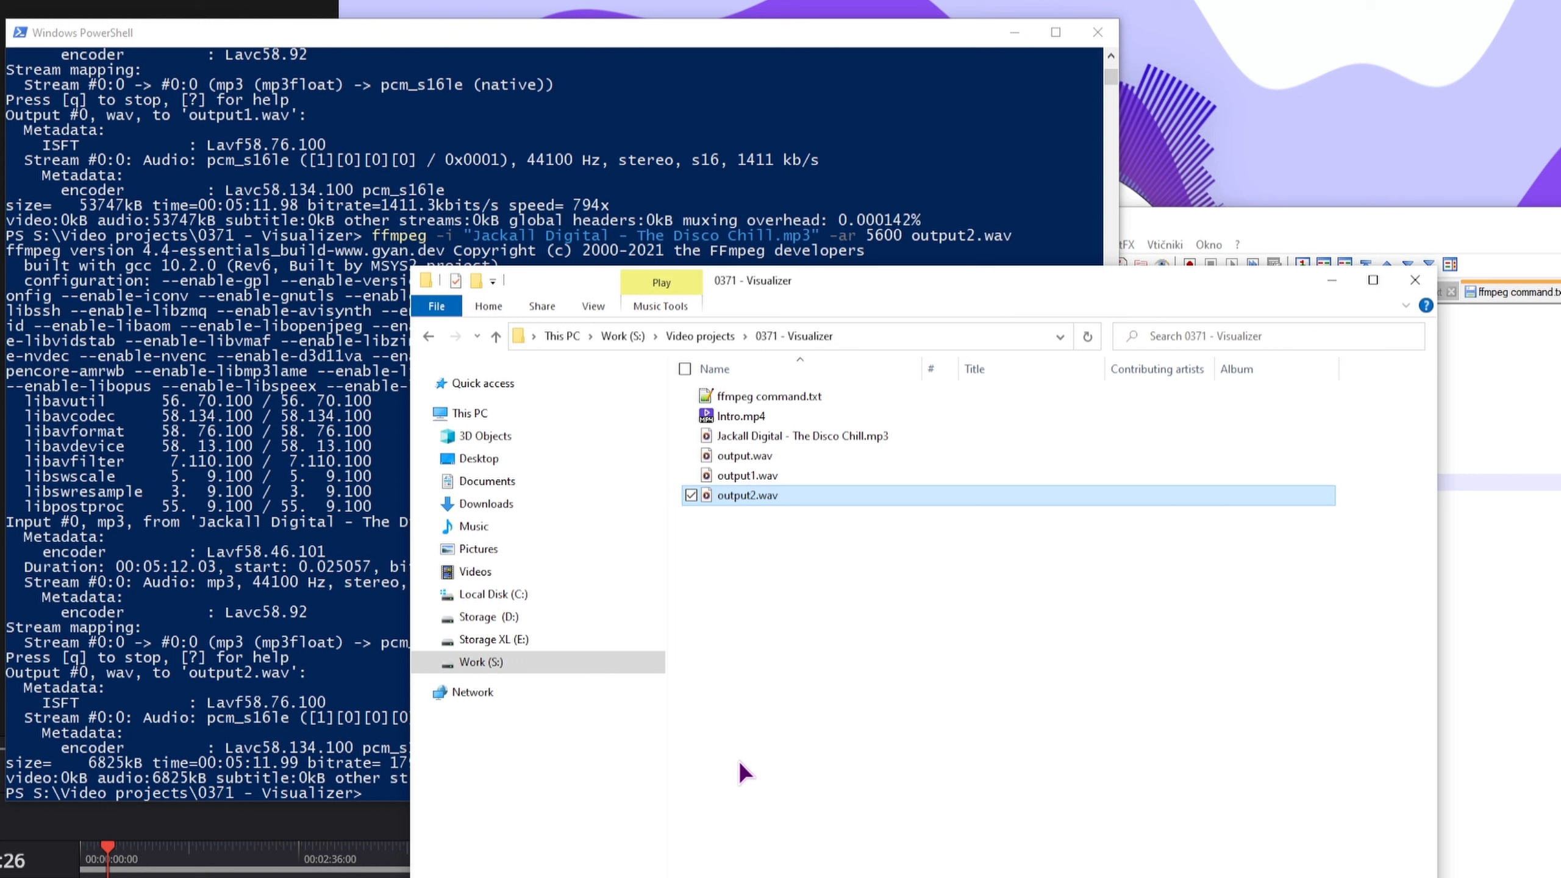
click(852, 584)
click(878, 436)
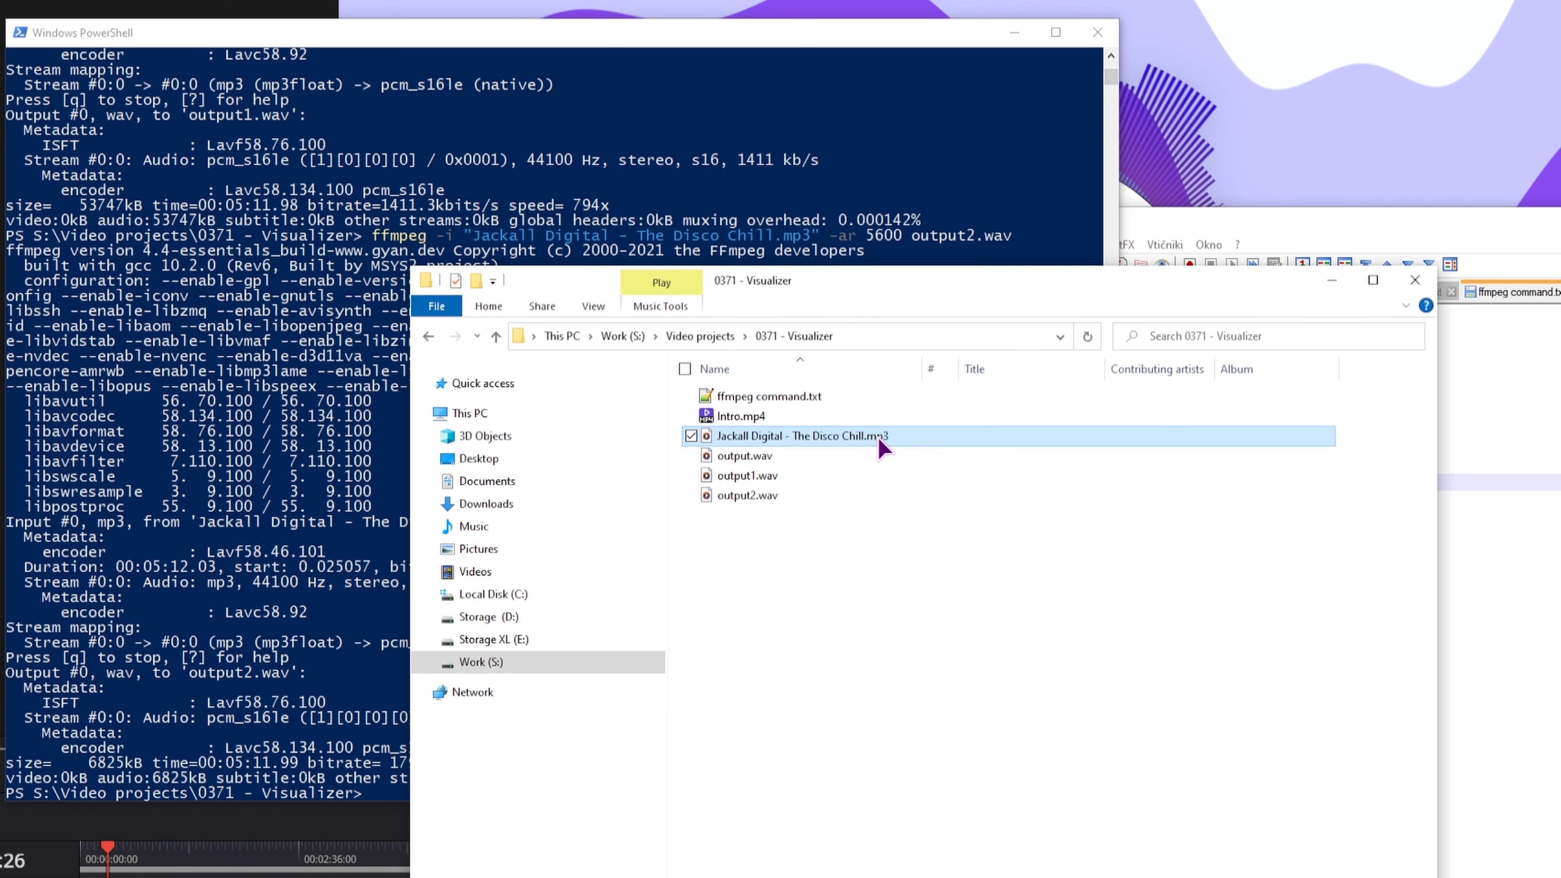
click(771, 504)
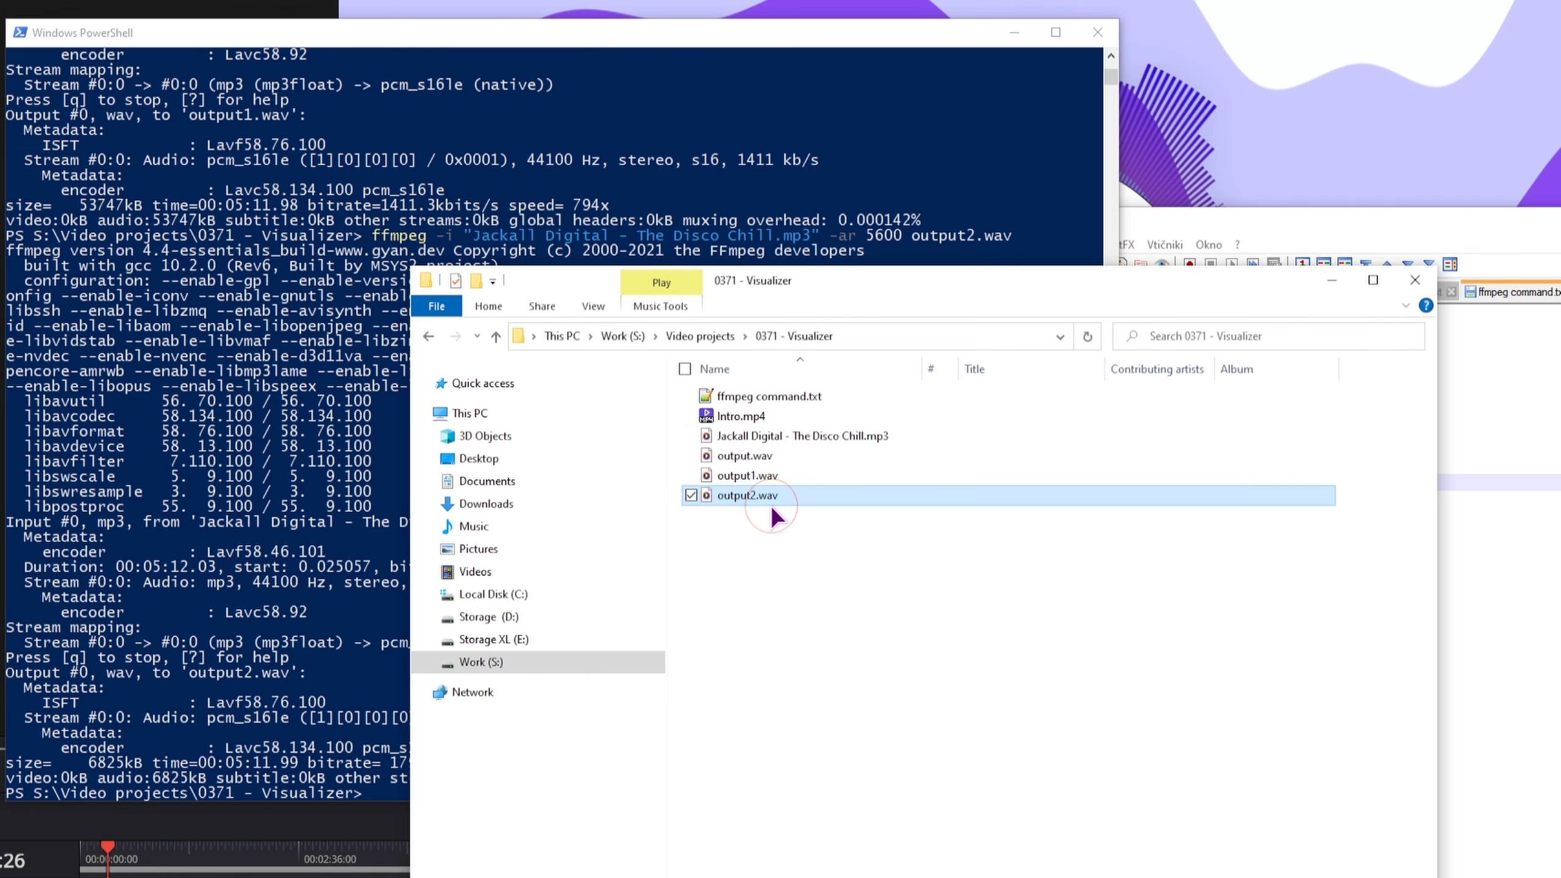
click(812, 637)
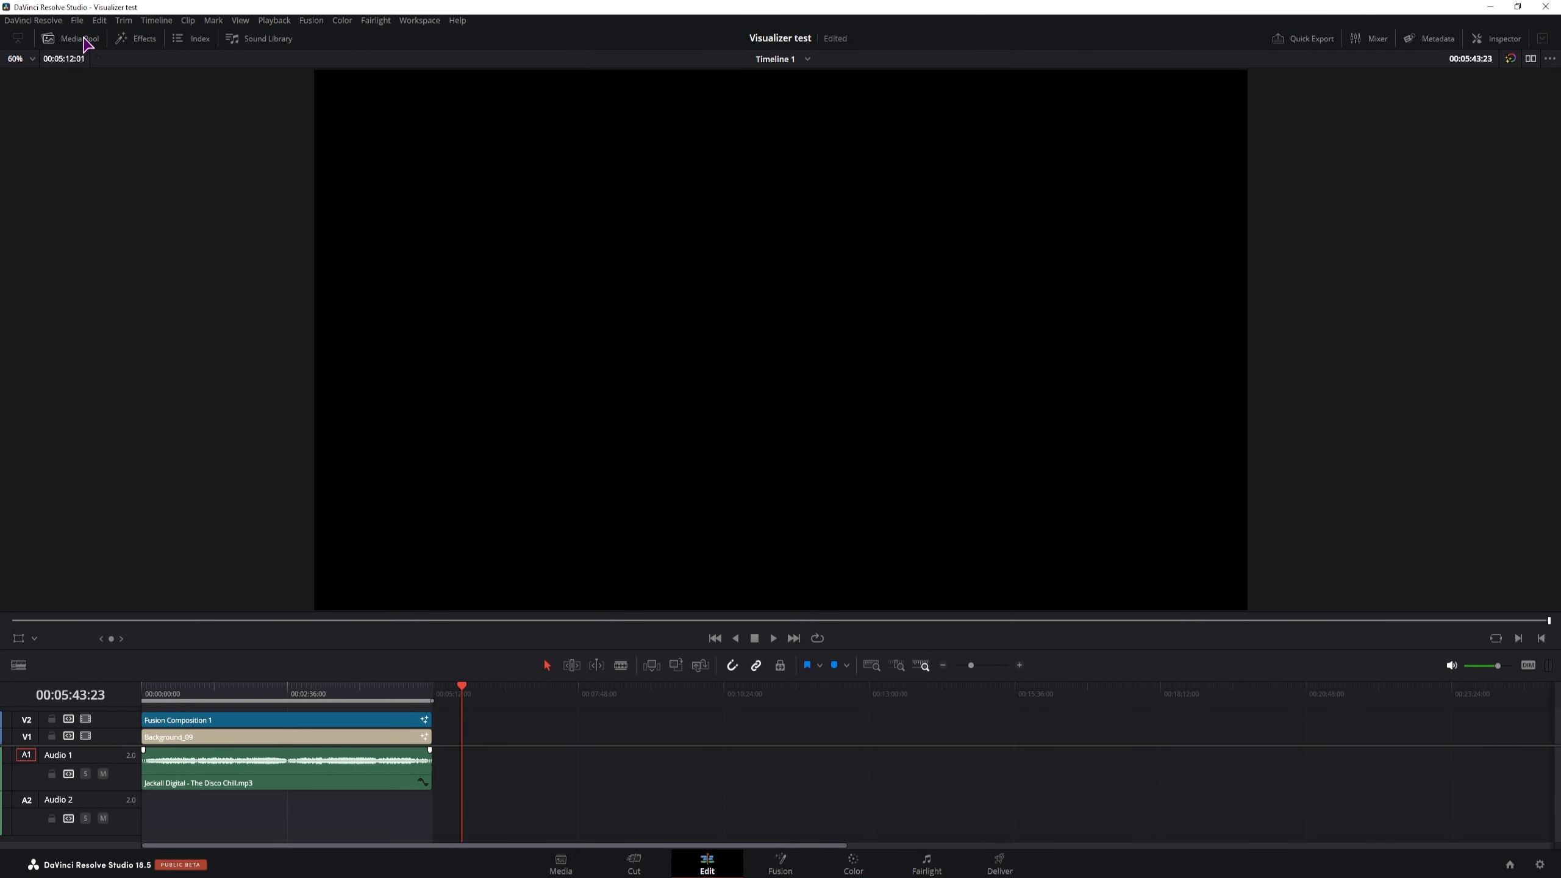
Switch to DaVinci Resolve and create a new Fusion composition in the Master bin with the default settings.
click(86, 39)
right_click(214, 335)
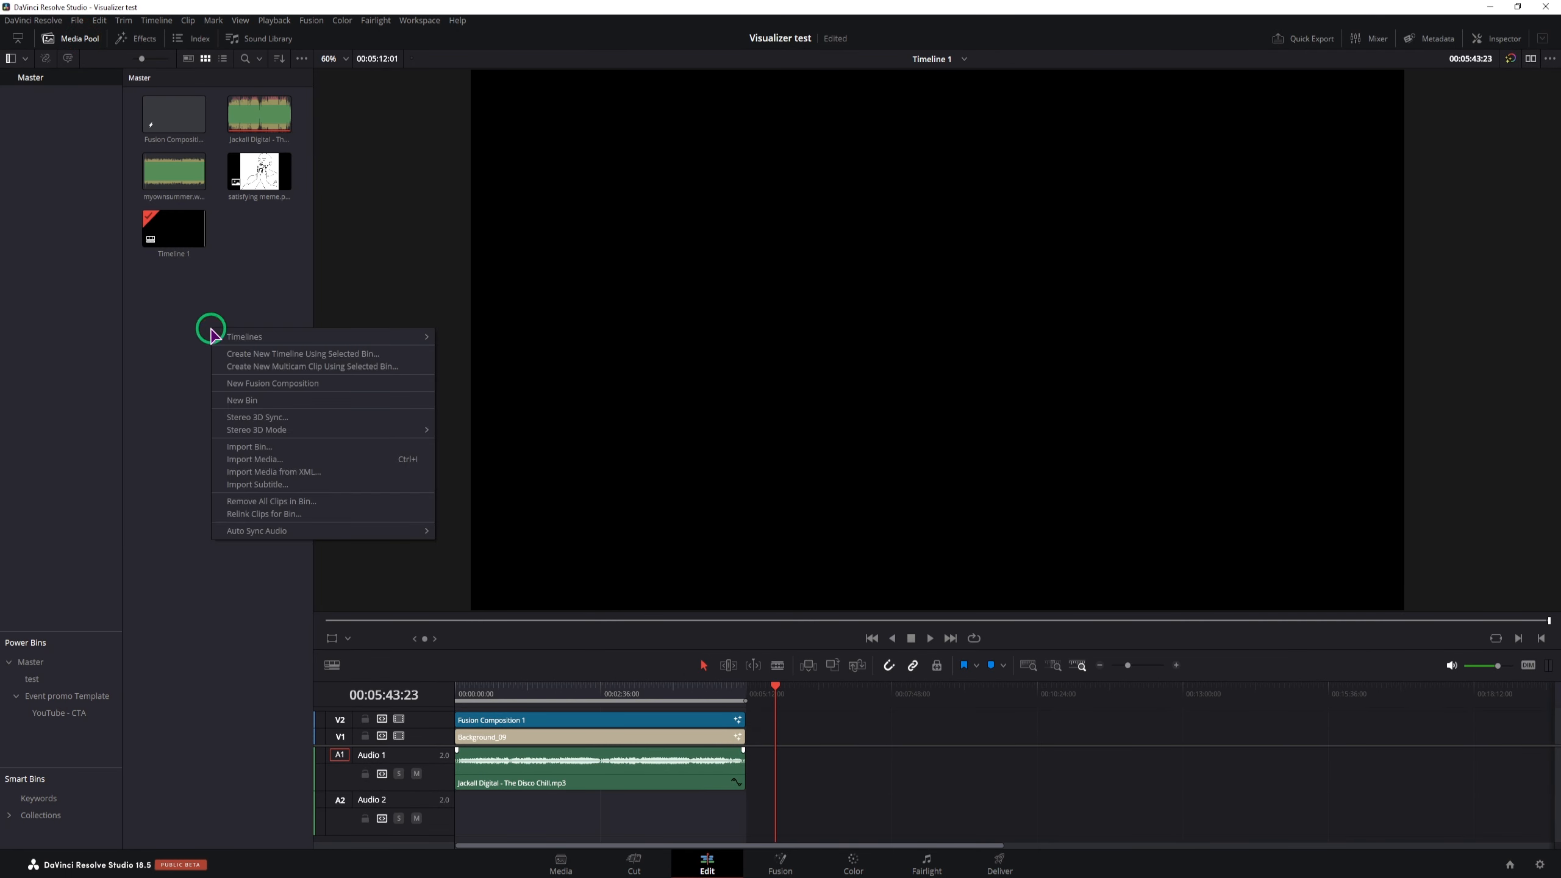
click(257, 388)
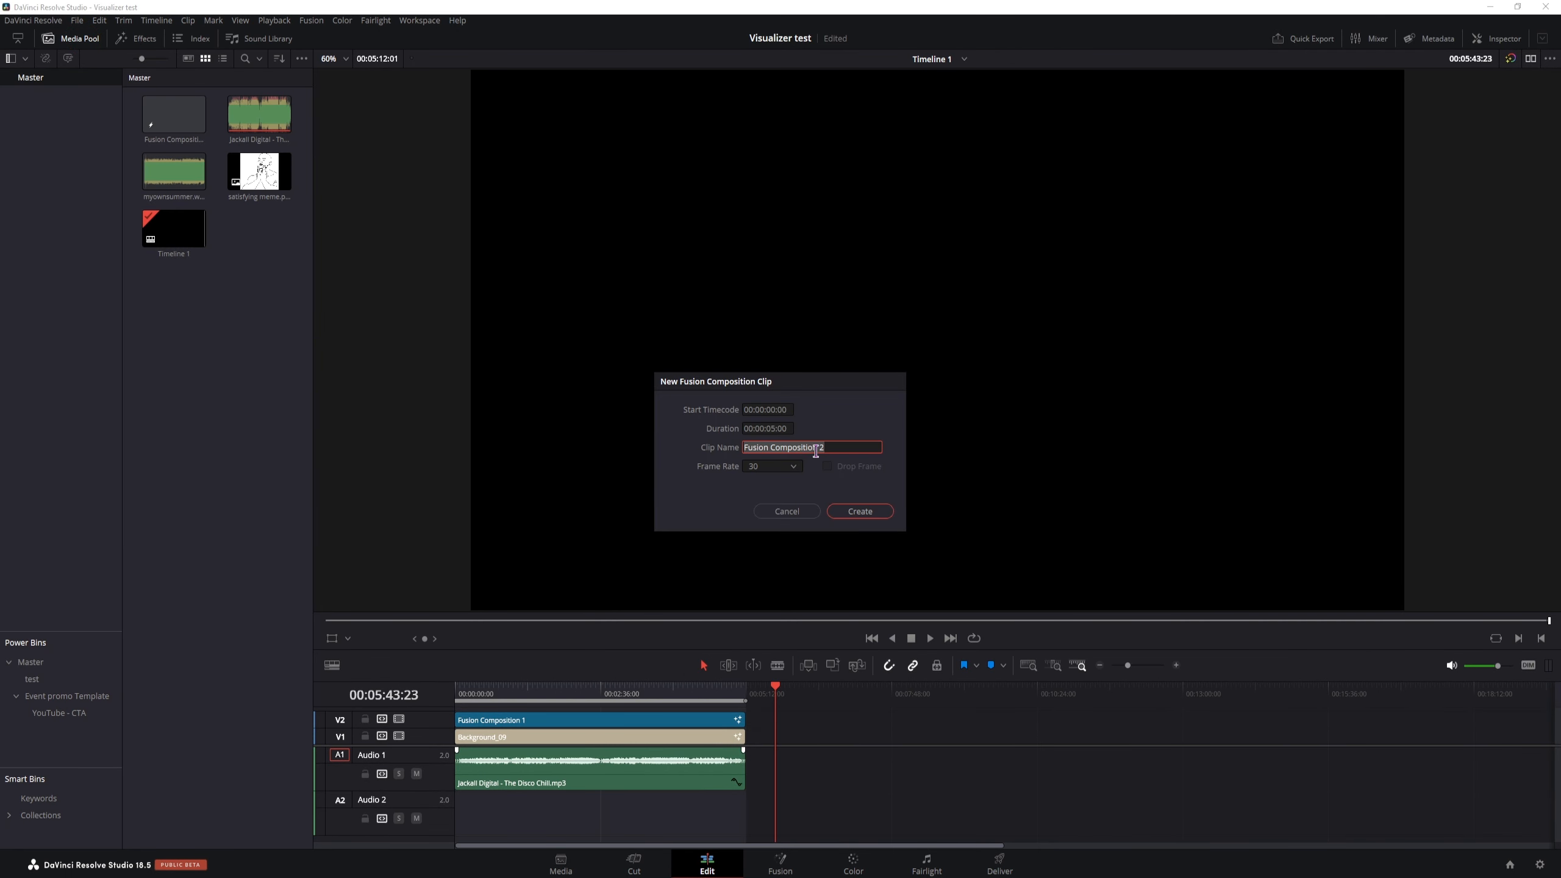
click(867, 518)
Place the new Fusion composition and the Jackall Digital MP3 at the playhead after the existing clips, and extend the composition to the music's length.
drag(259, 114, 797, 741)
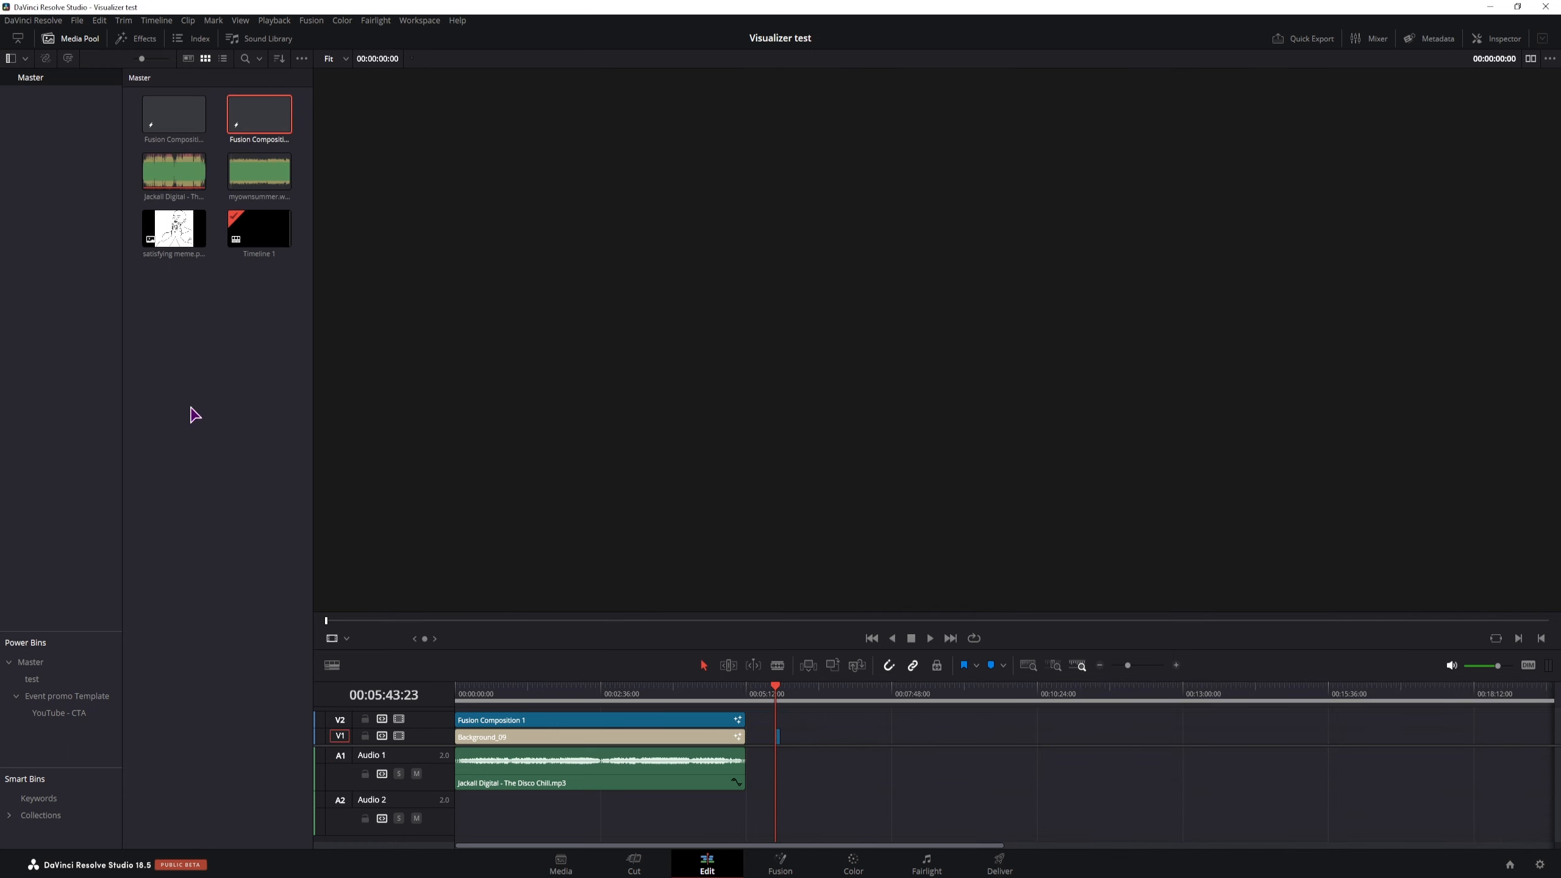
drag(174, 172, 793, 769)
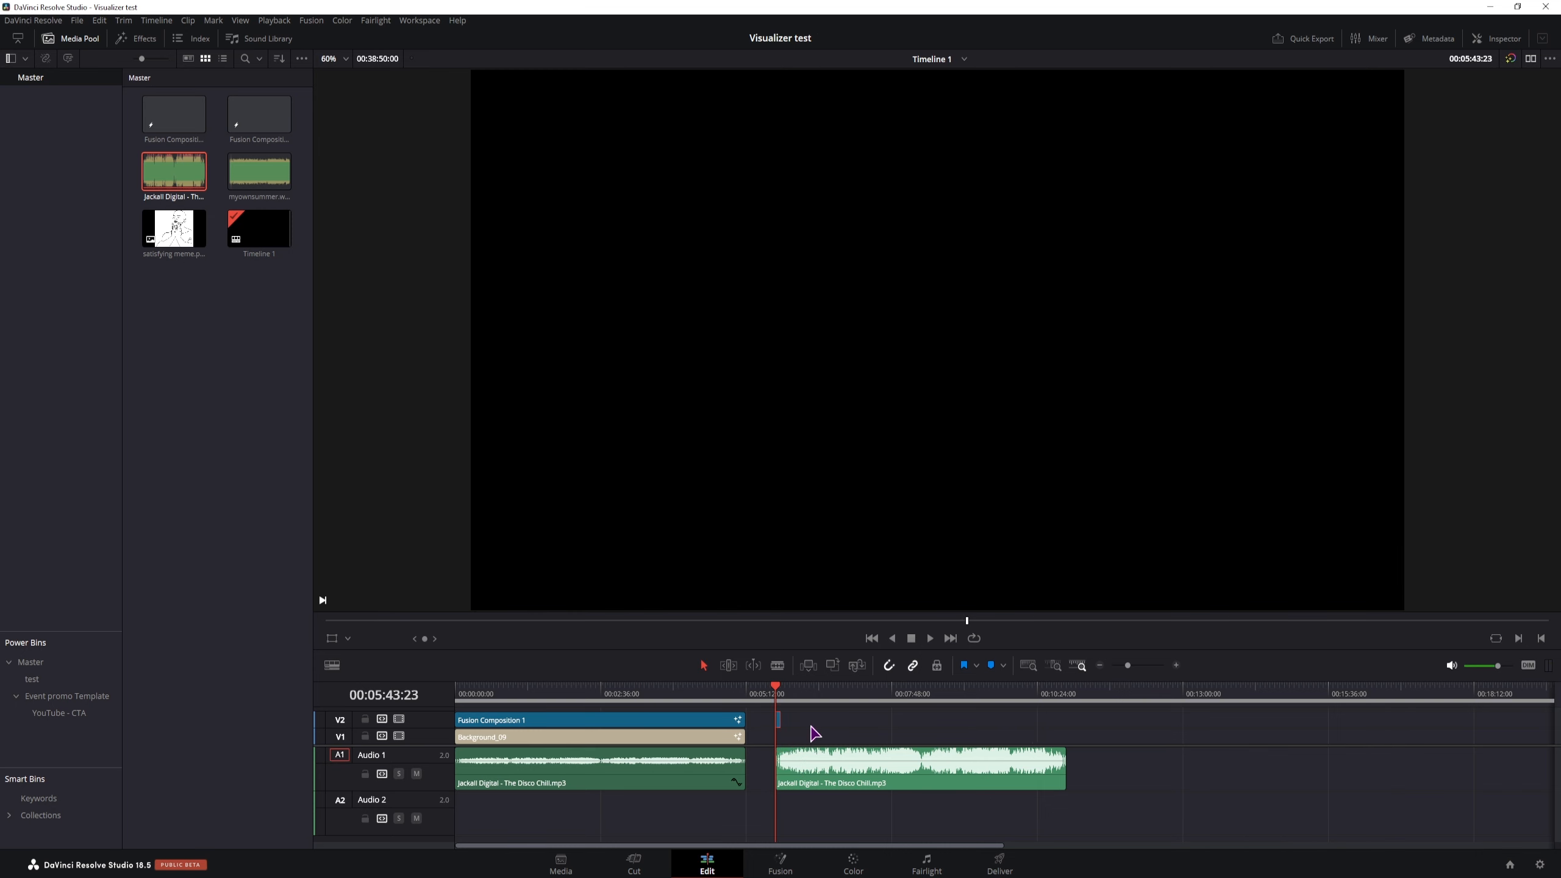
scroll(820, 738, up, 5)
drag(486, 737, 1371, 729)
scroll(782, 738, up, 5)
Open the new composition on the Fusion page and launch the Reactor package manager.
click(920, 716)
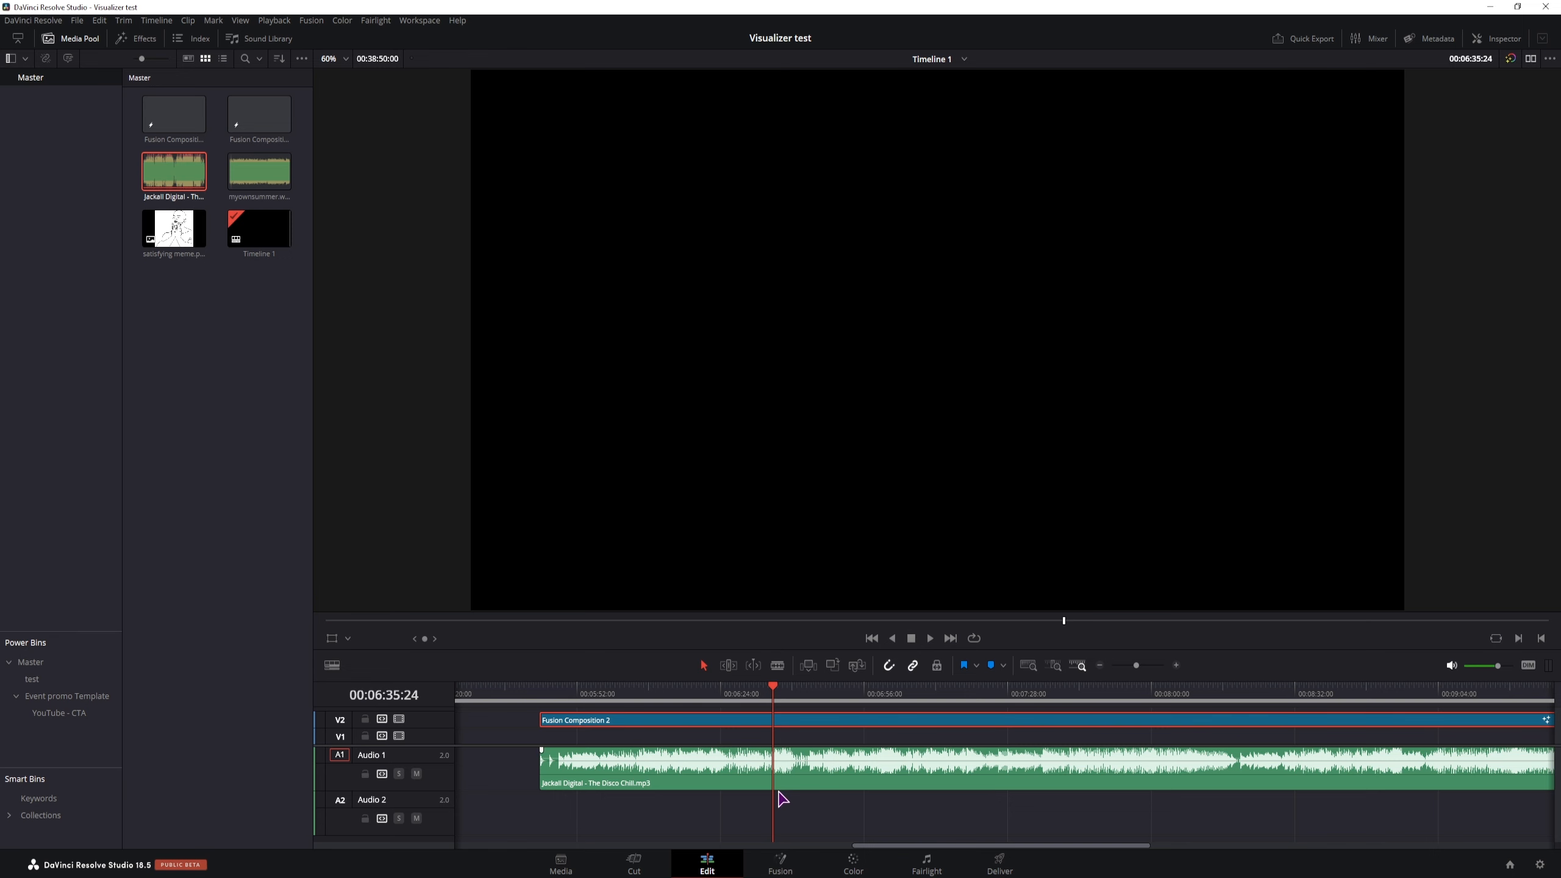
click(780, 864)
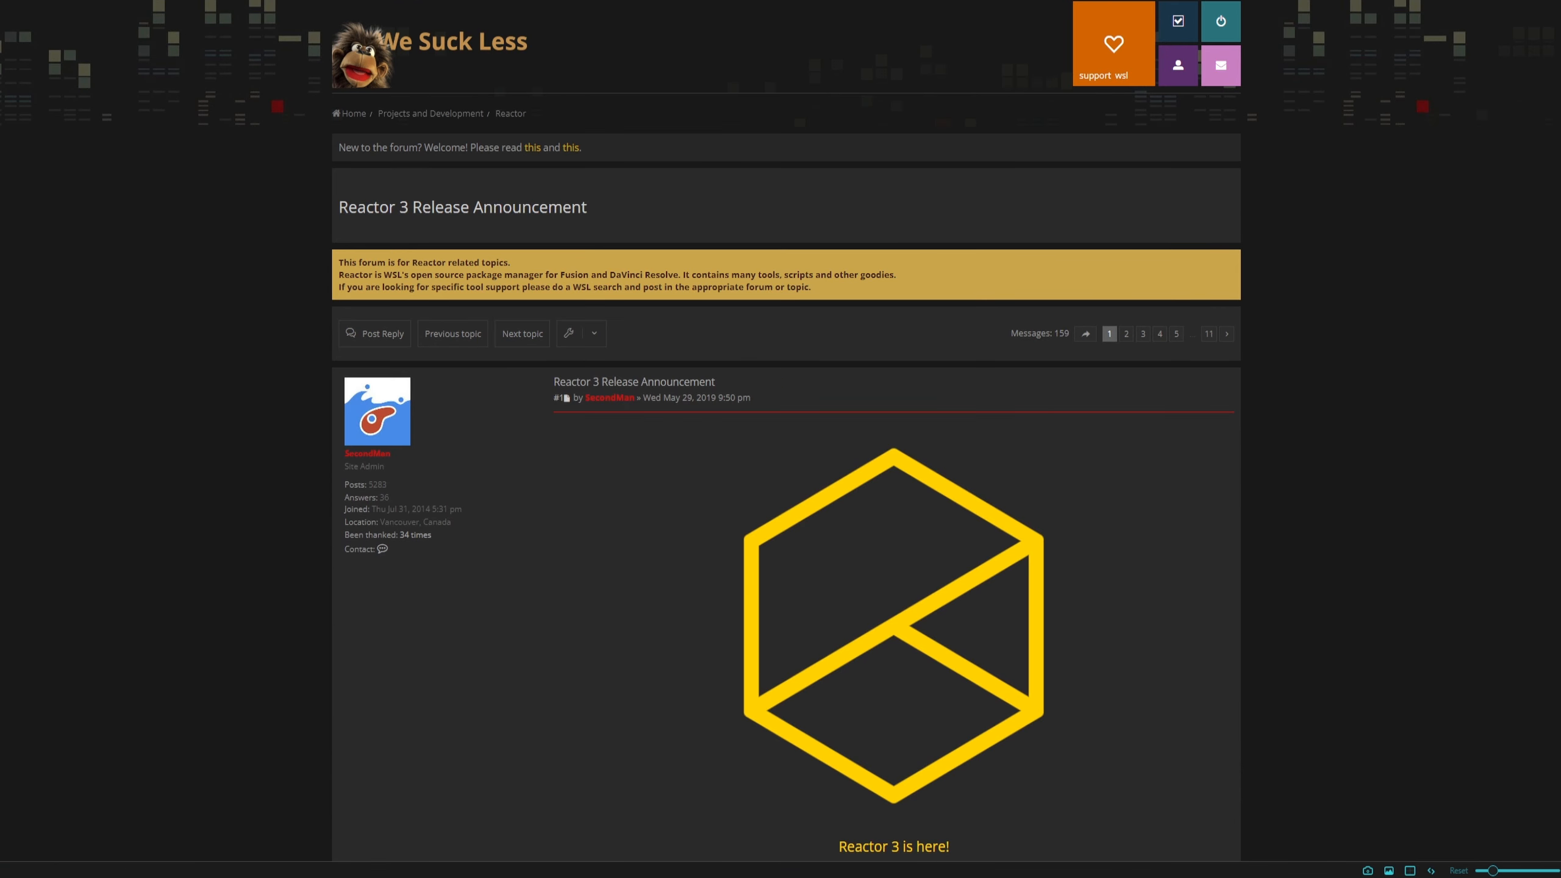
scroll(621, 613, down, 11)
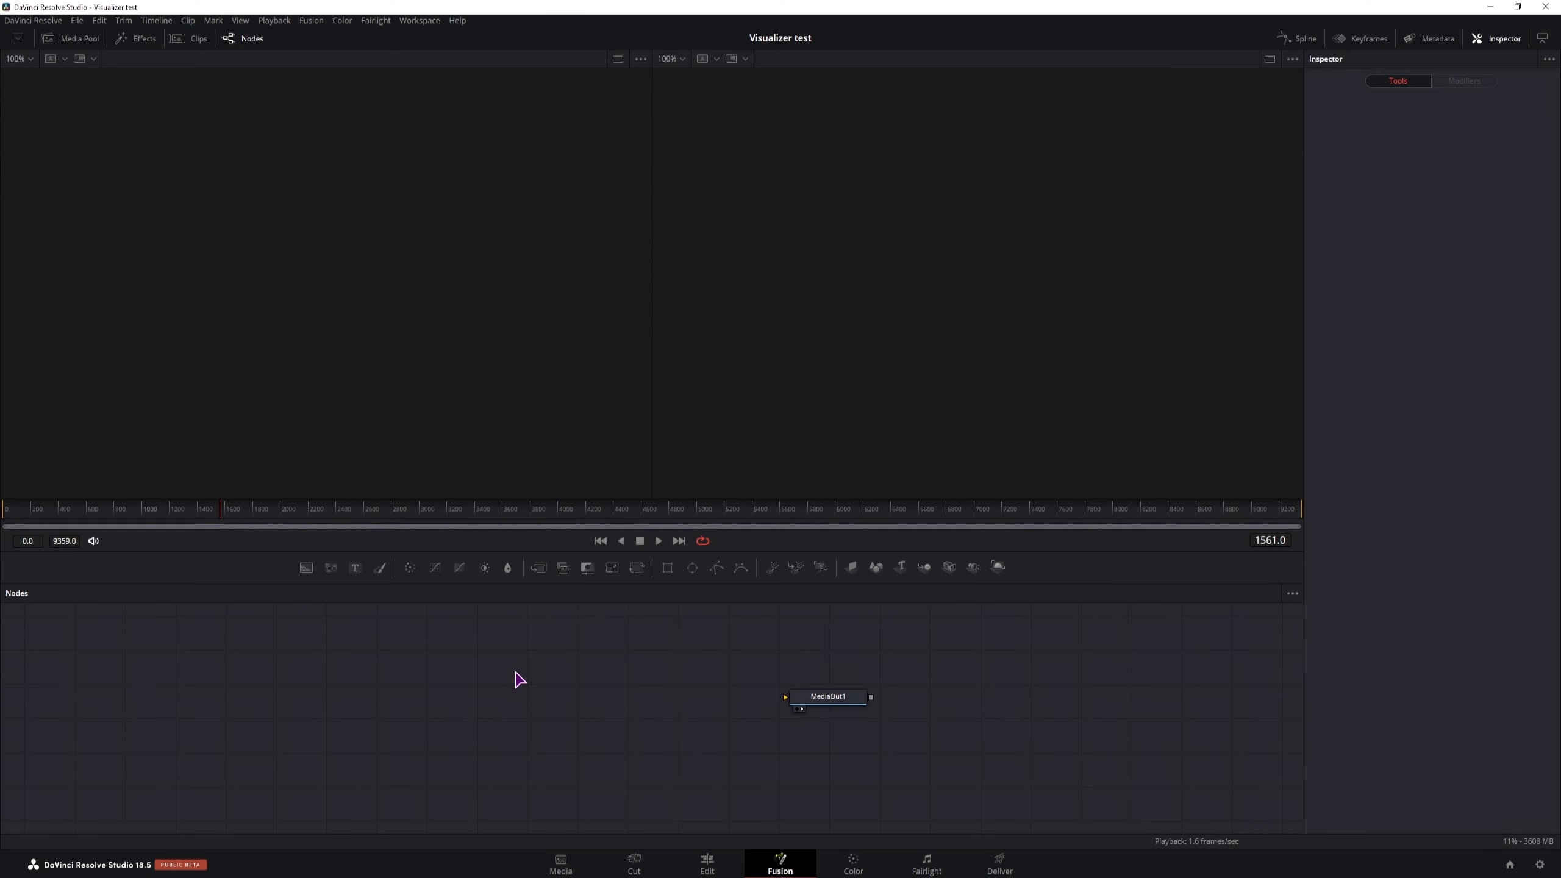
click(423, 22)
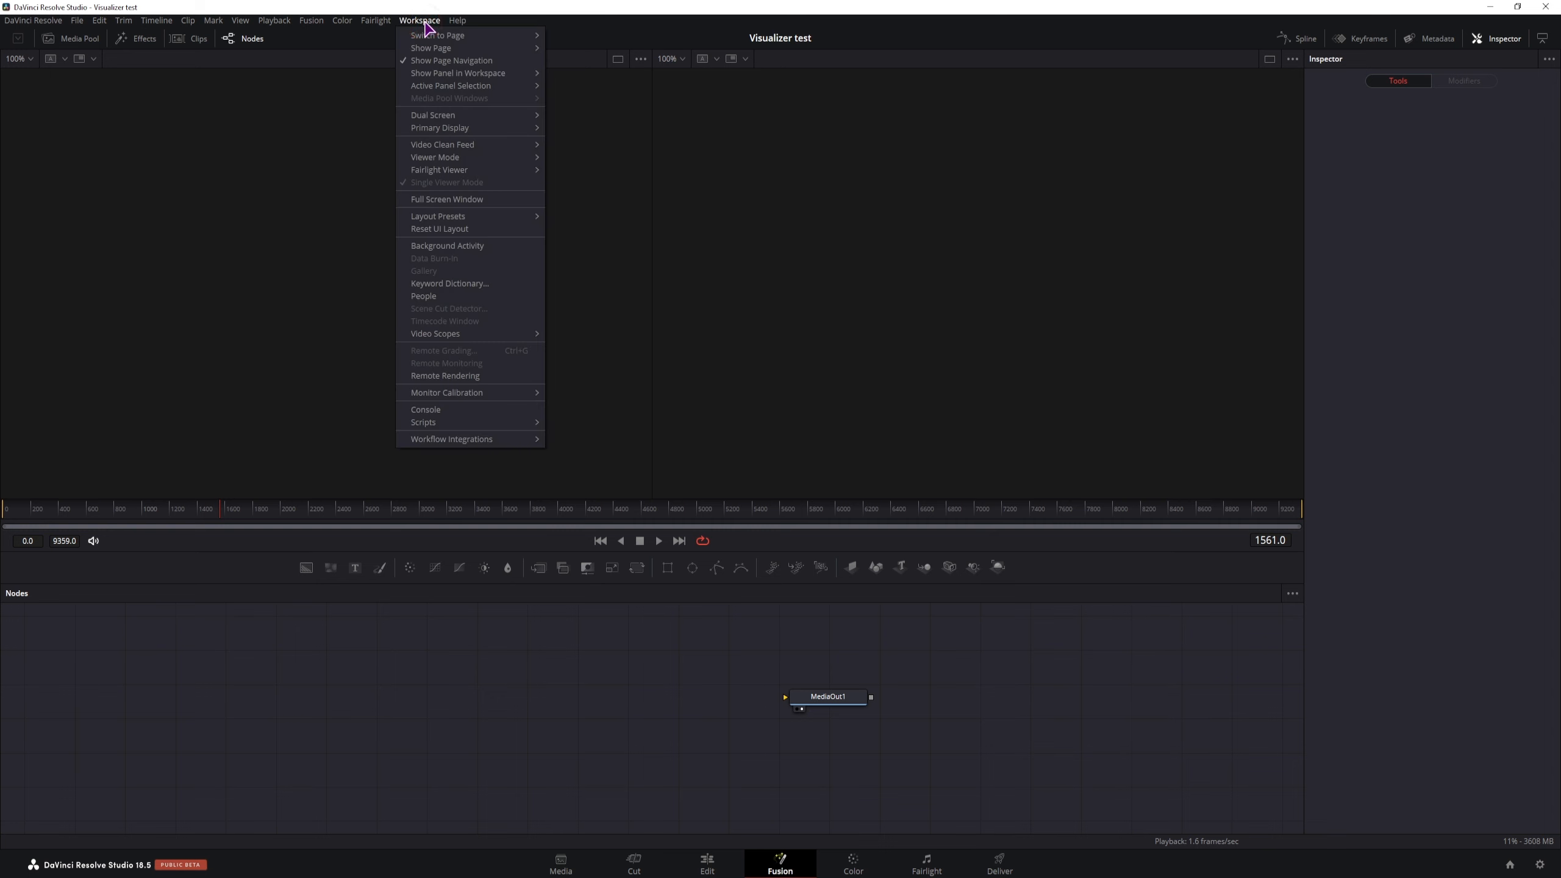
mouse_move(467, 423)
mouse_move(596, 429)
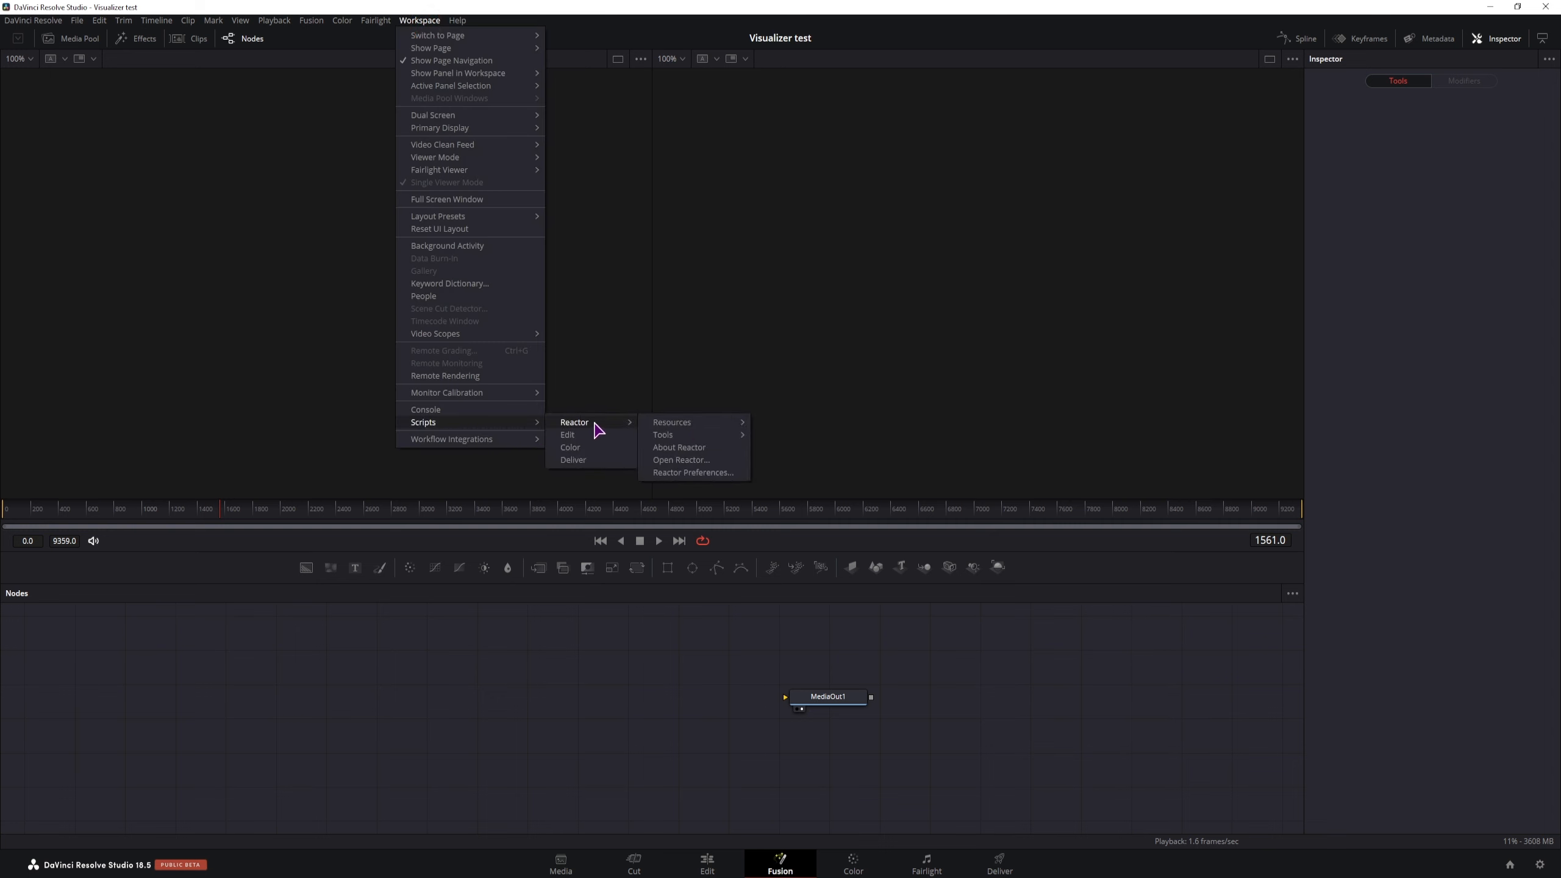
click(715, 462)
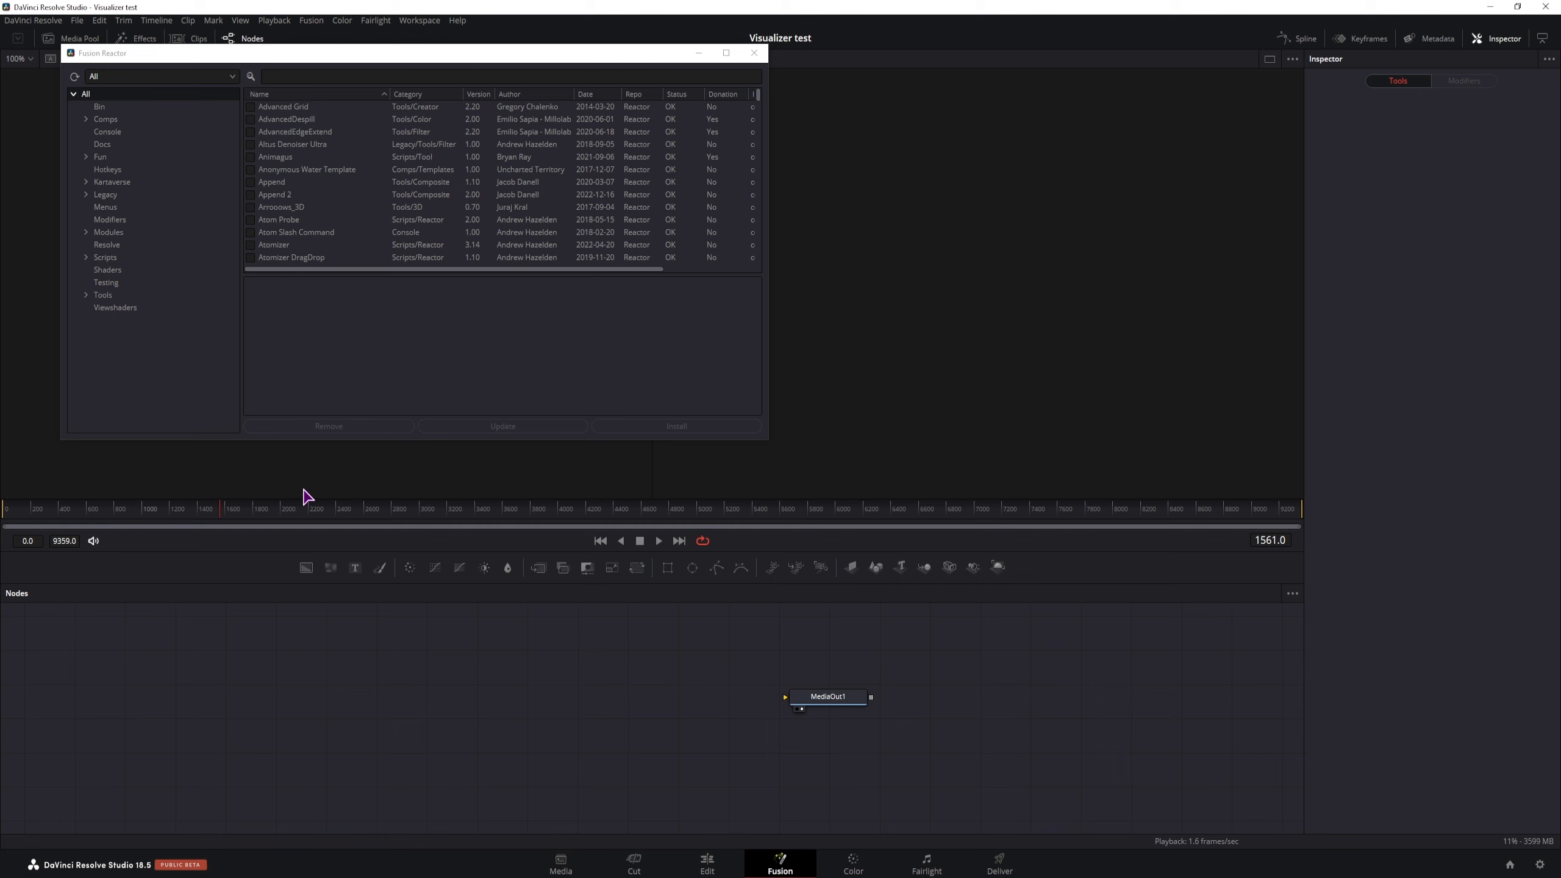
Search Reactor for "audio" and review the AudioWaveform and Suck Less Audio package descriptions.
click(296, 77)
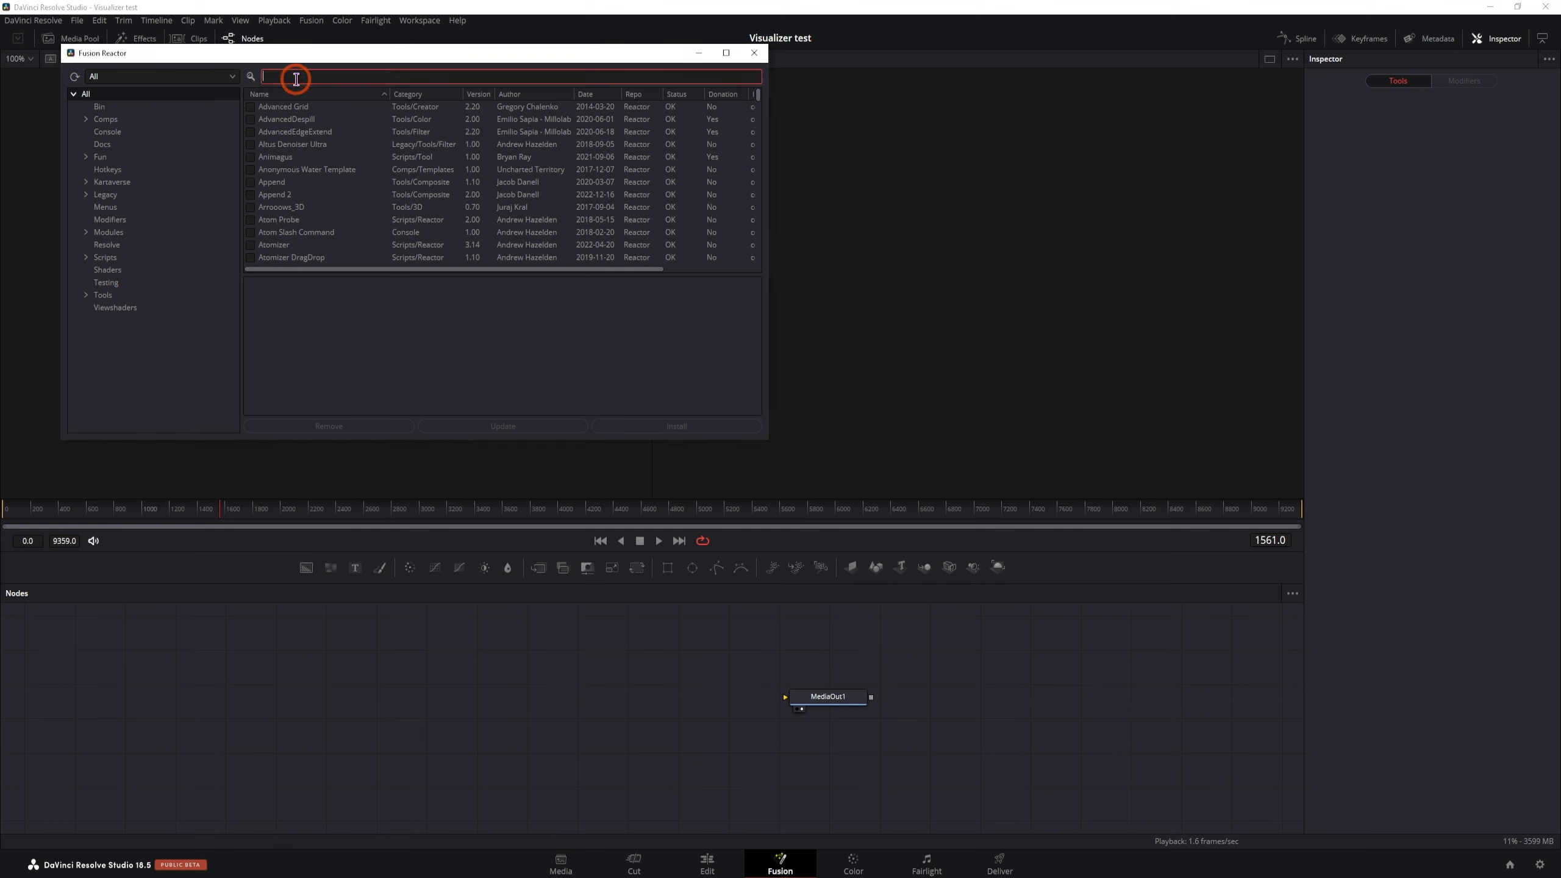
text(audio)
click(320, 110)
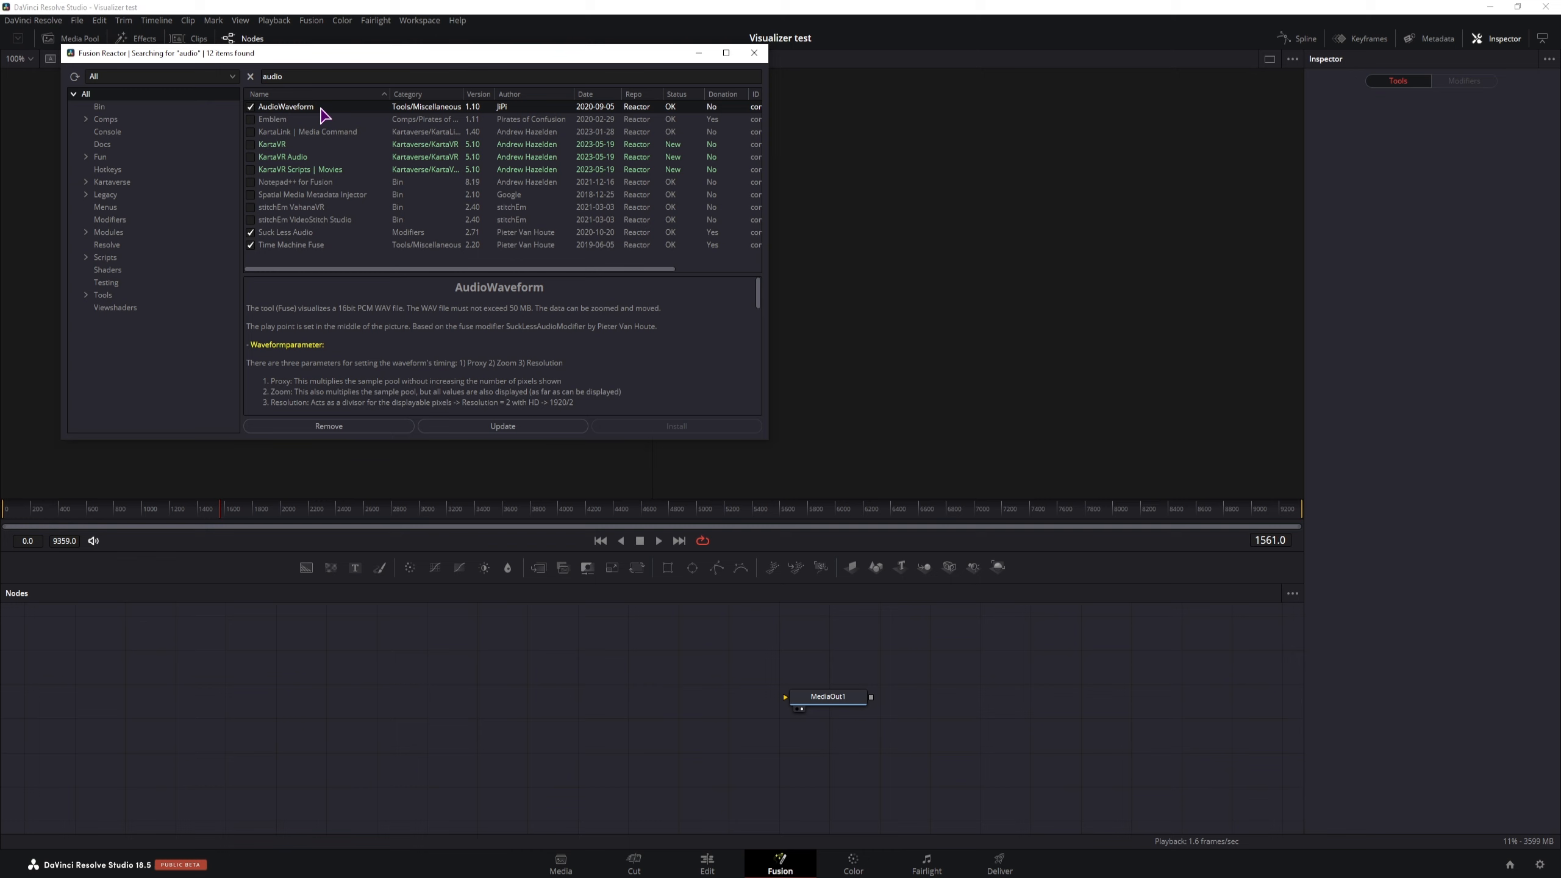
click(308, 233)
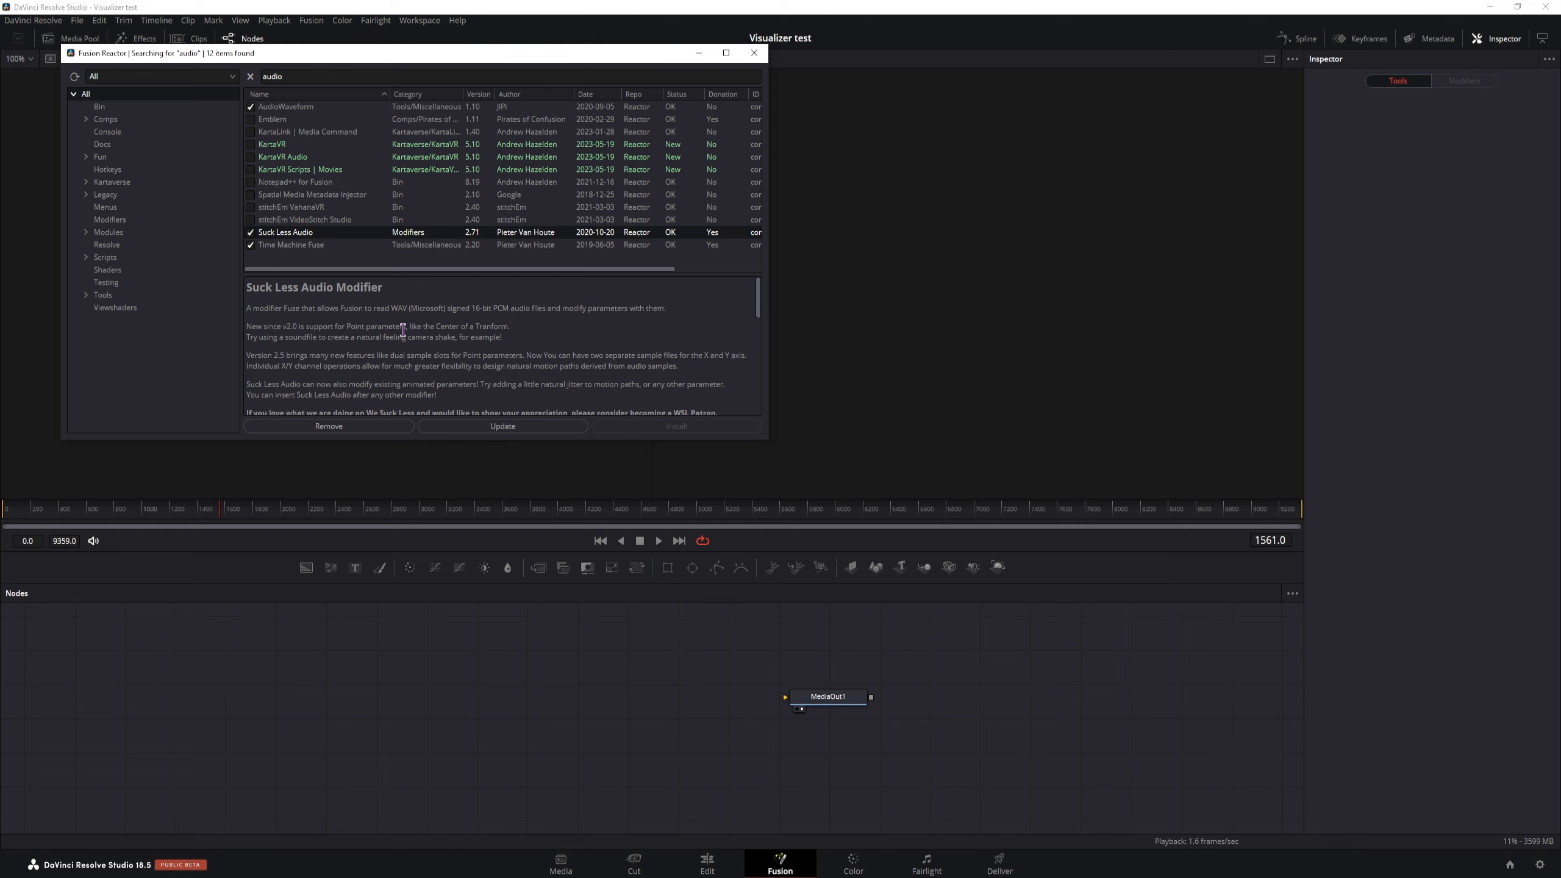
Add an Audio Waveform node to the node graph and position it left of MediaOut1.
click(357, 705)
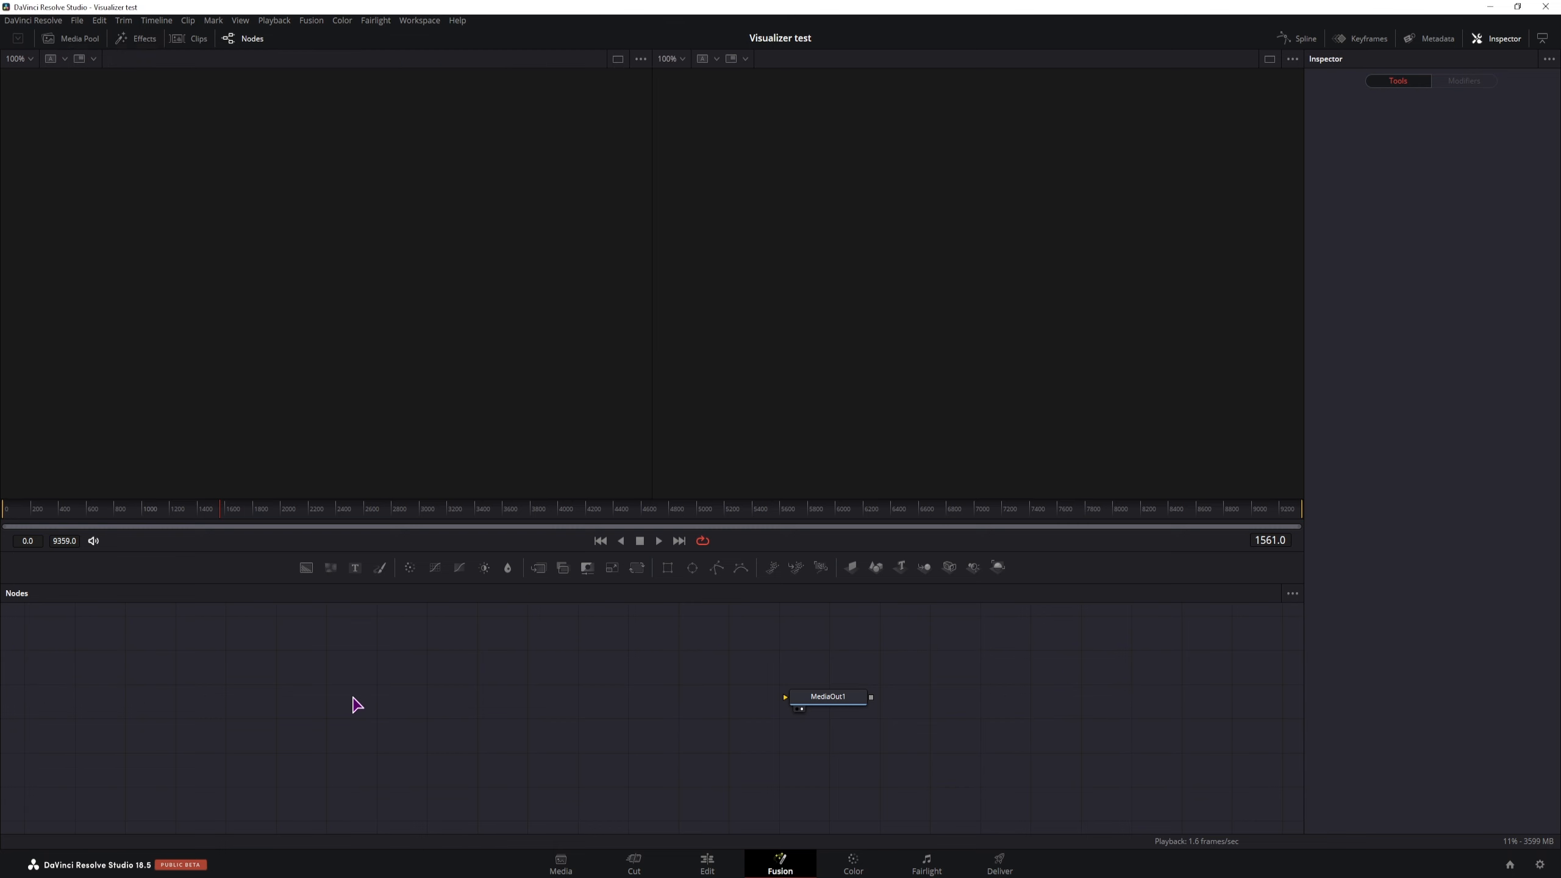
key(shift+space)
text(audi)
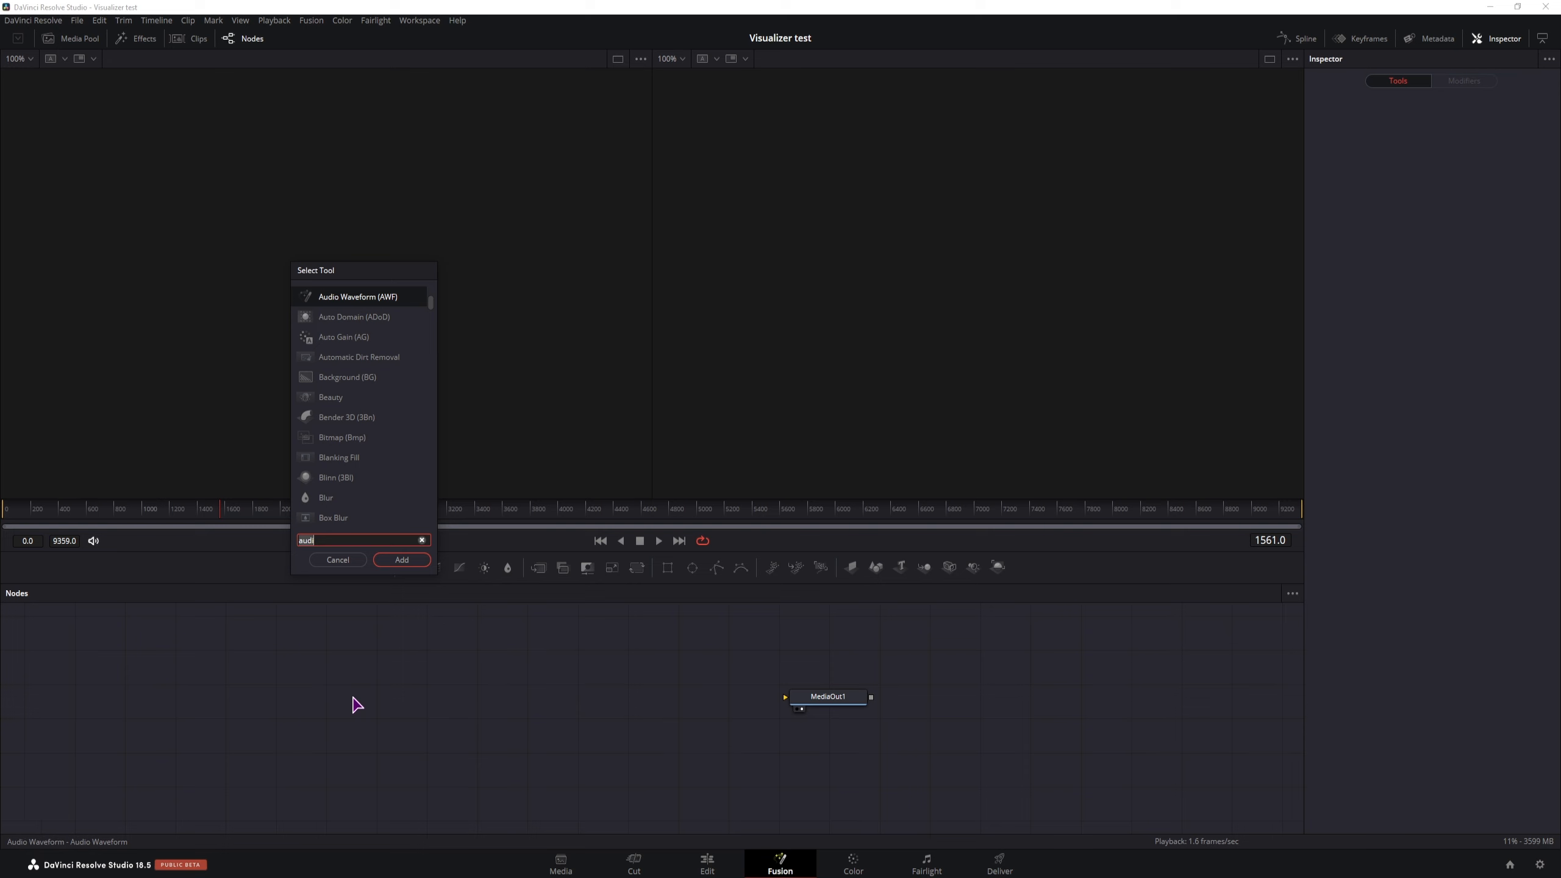
text(o)
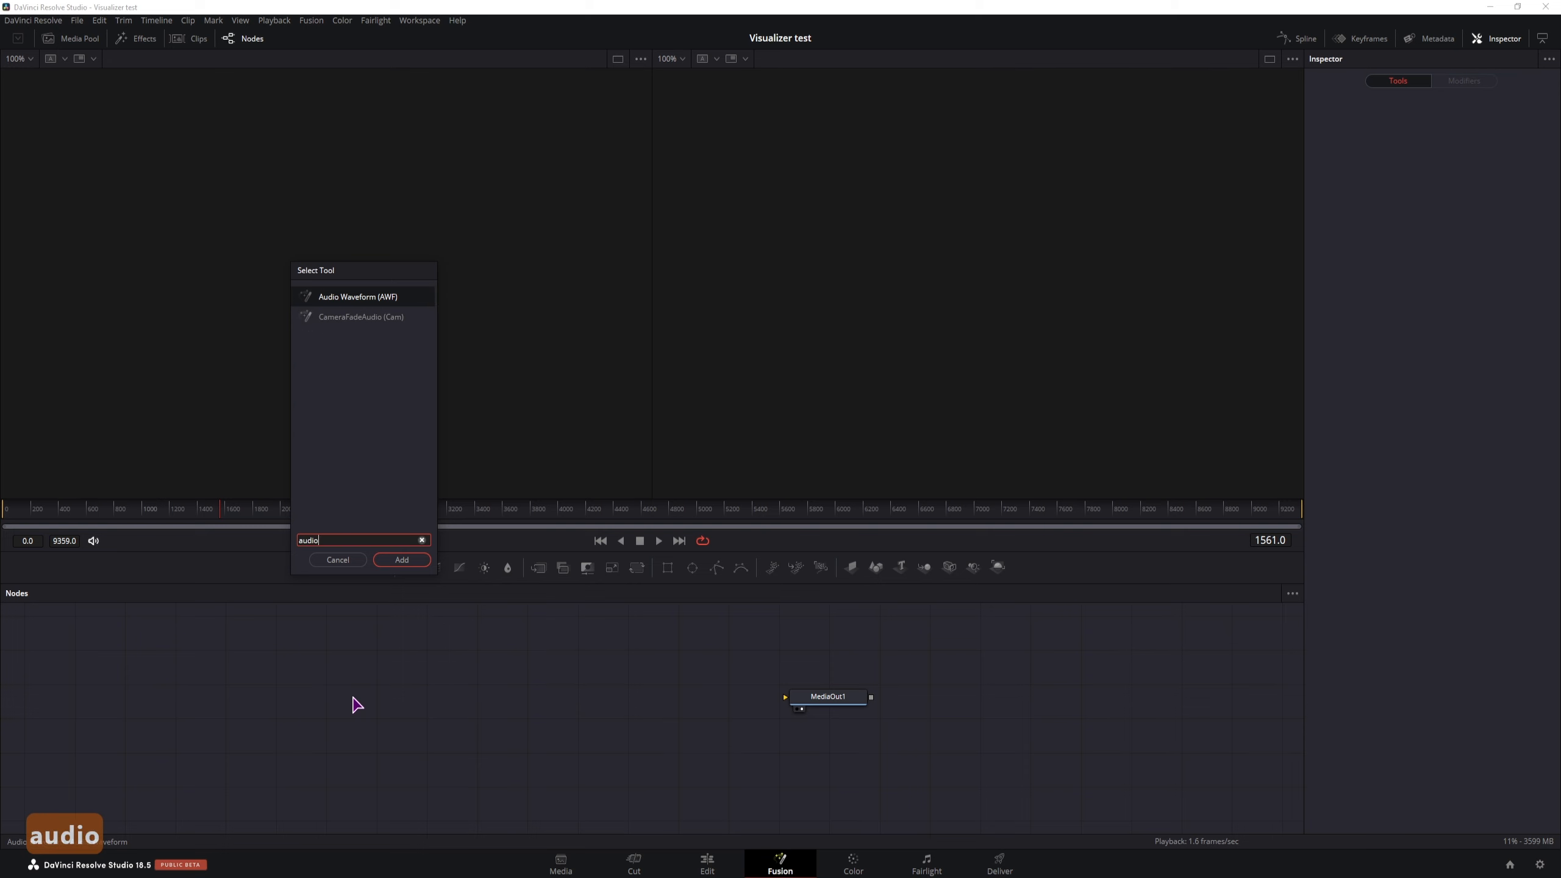
click(402, 560)
drag(366, 698, 402, 710)
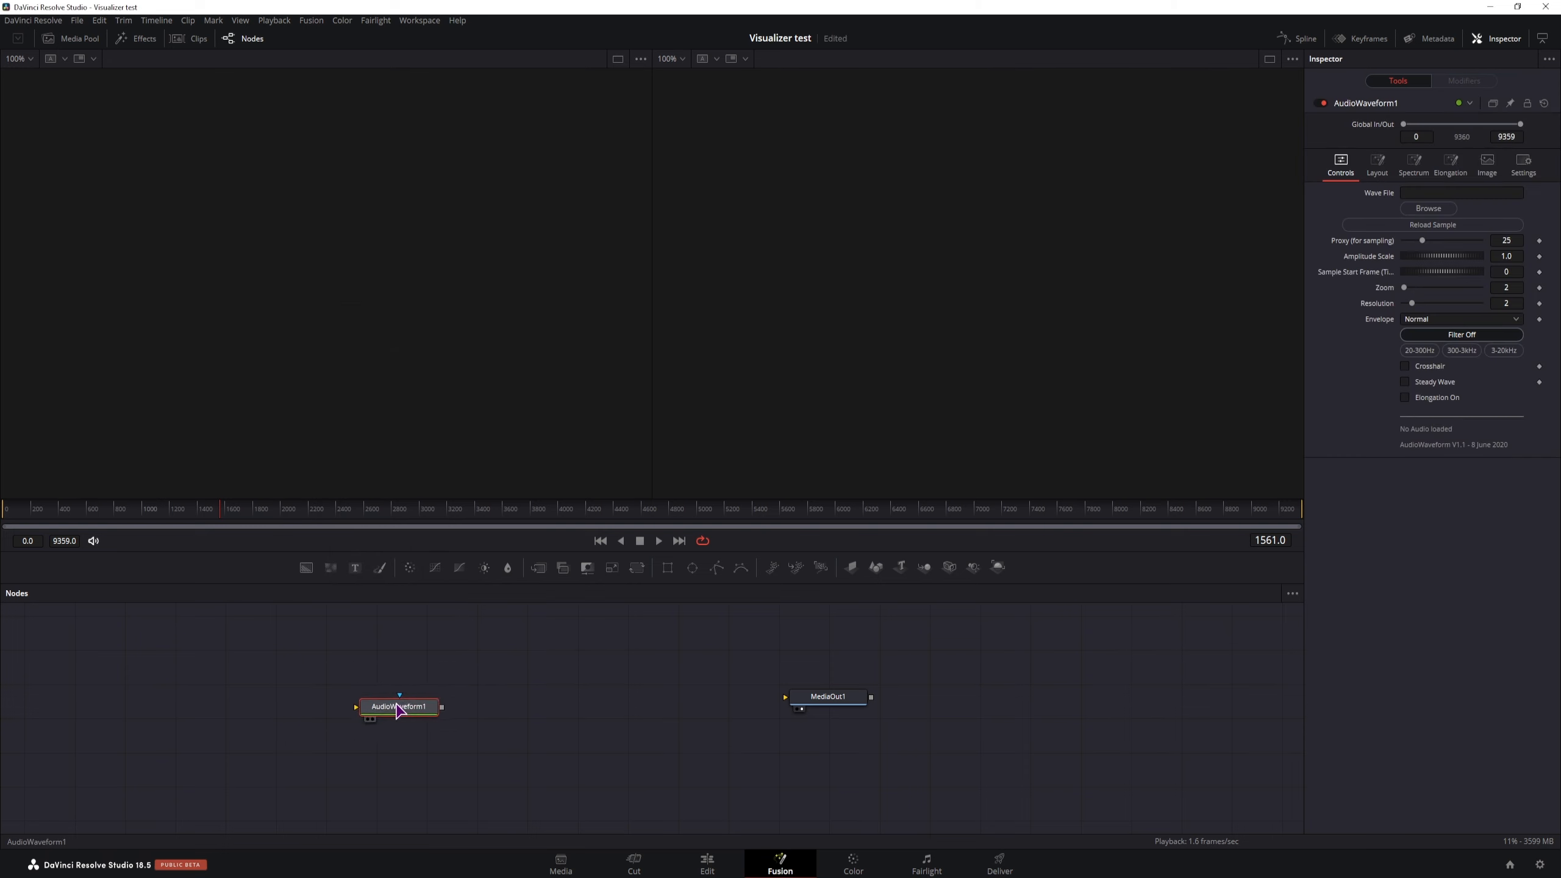
scroll(467, 722, up, 3)
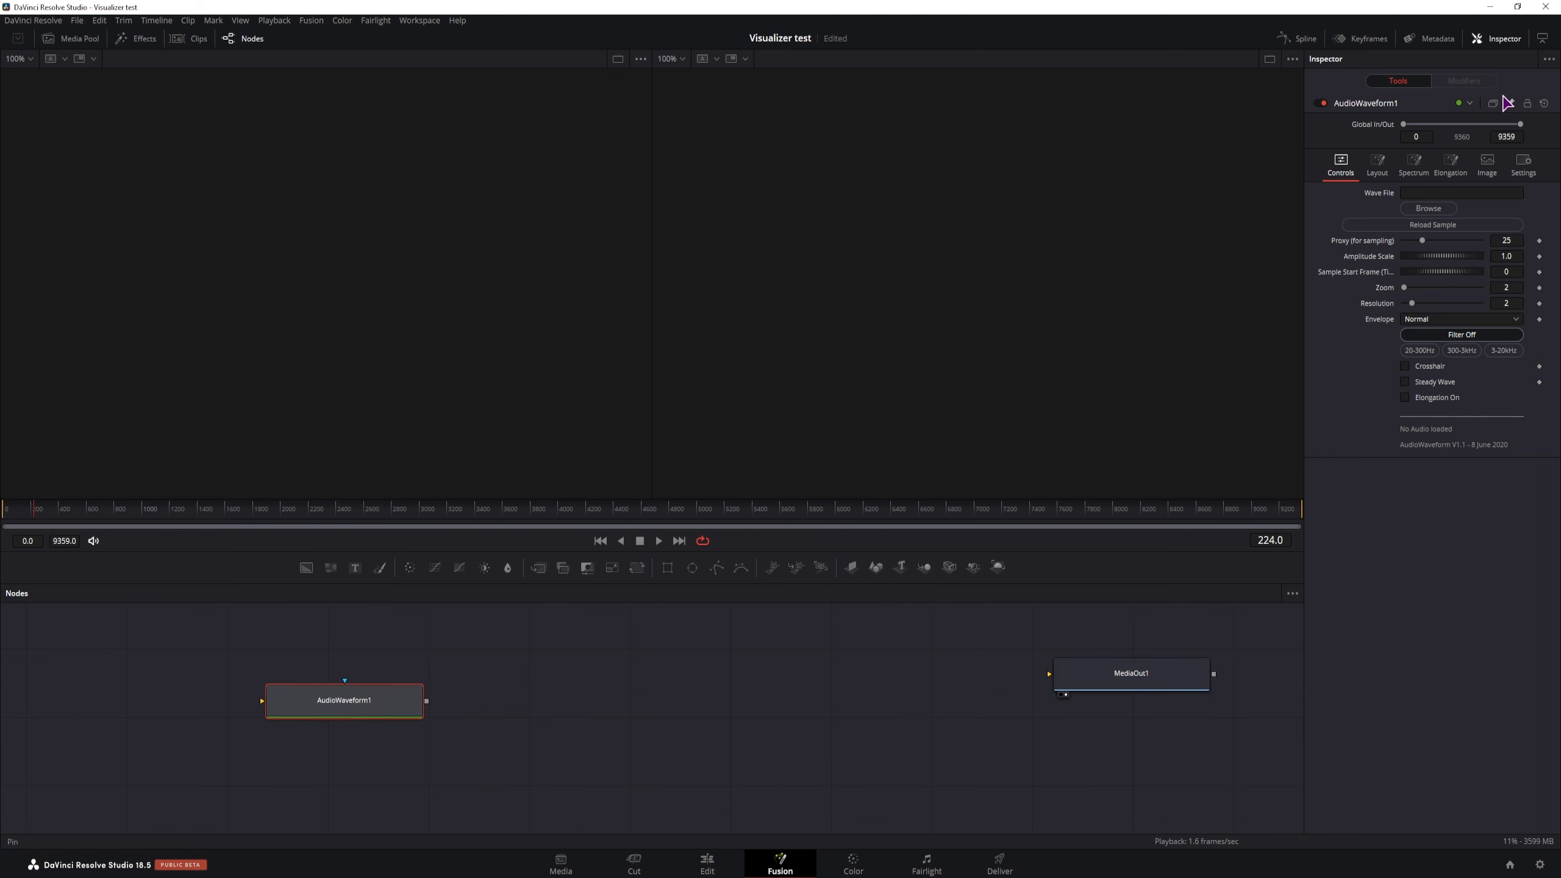
Load a converted WAV file from the 0371 - Visualizer folder into the AudioWaveform node and show the node in the first viewer.
click(1506, 39)
click(1507, 41)
click(1429, 209)
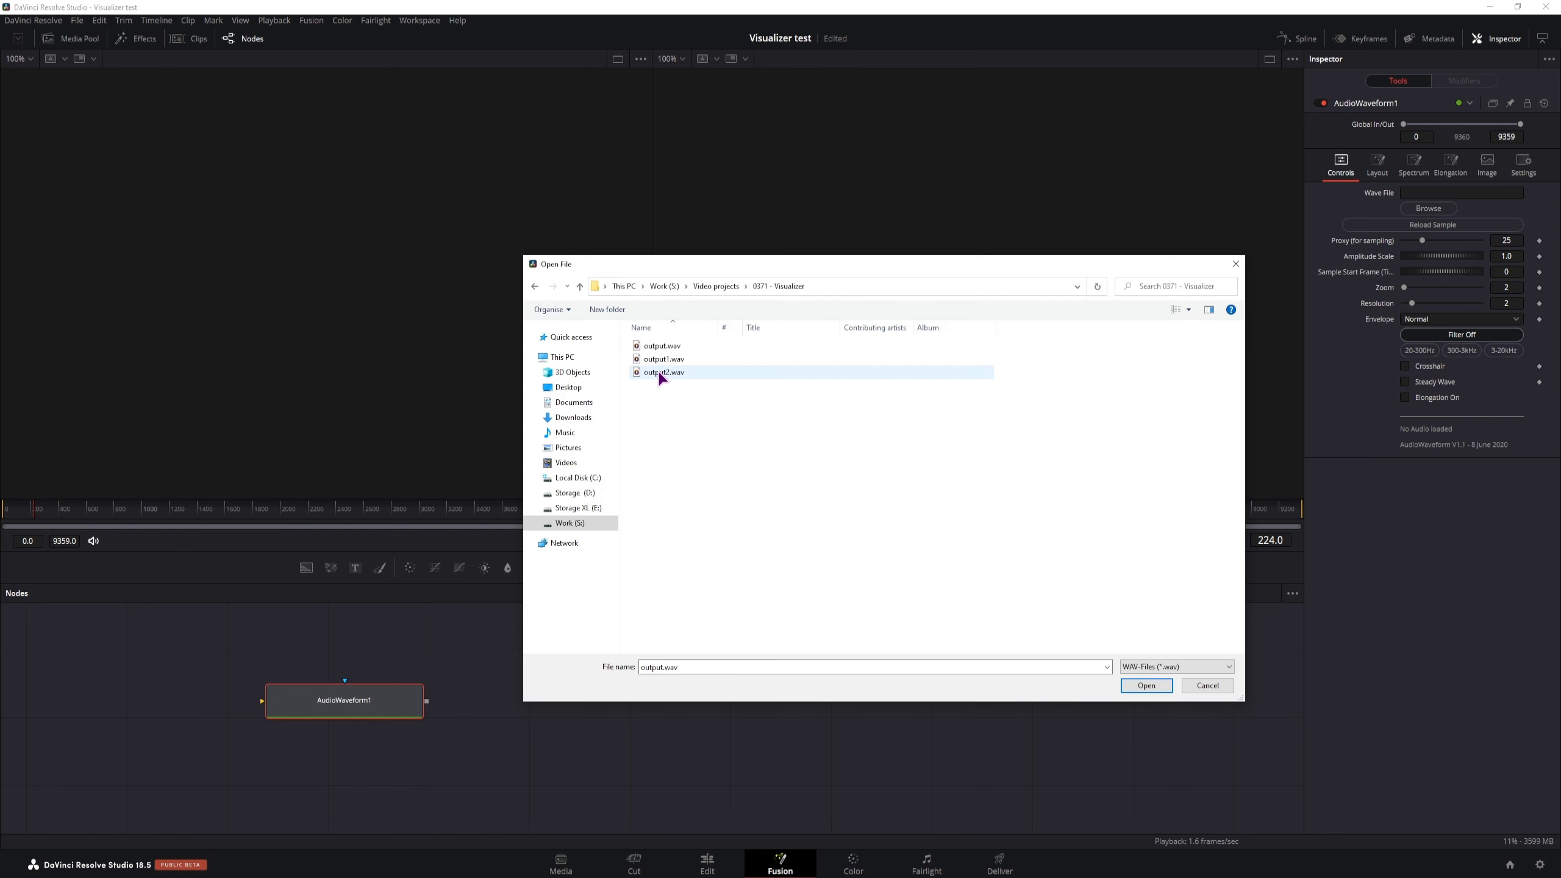
click(688, 373)
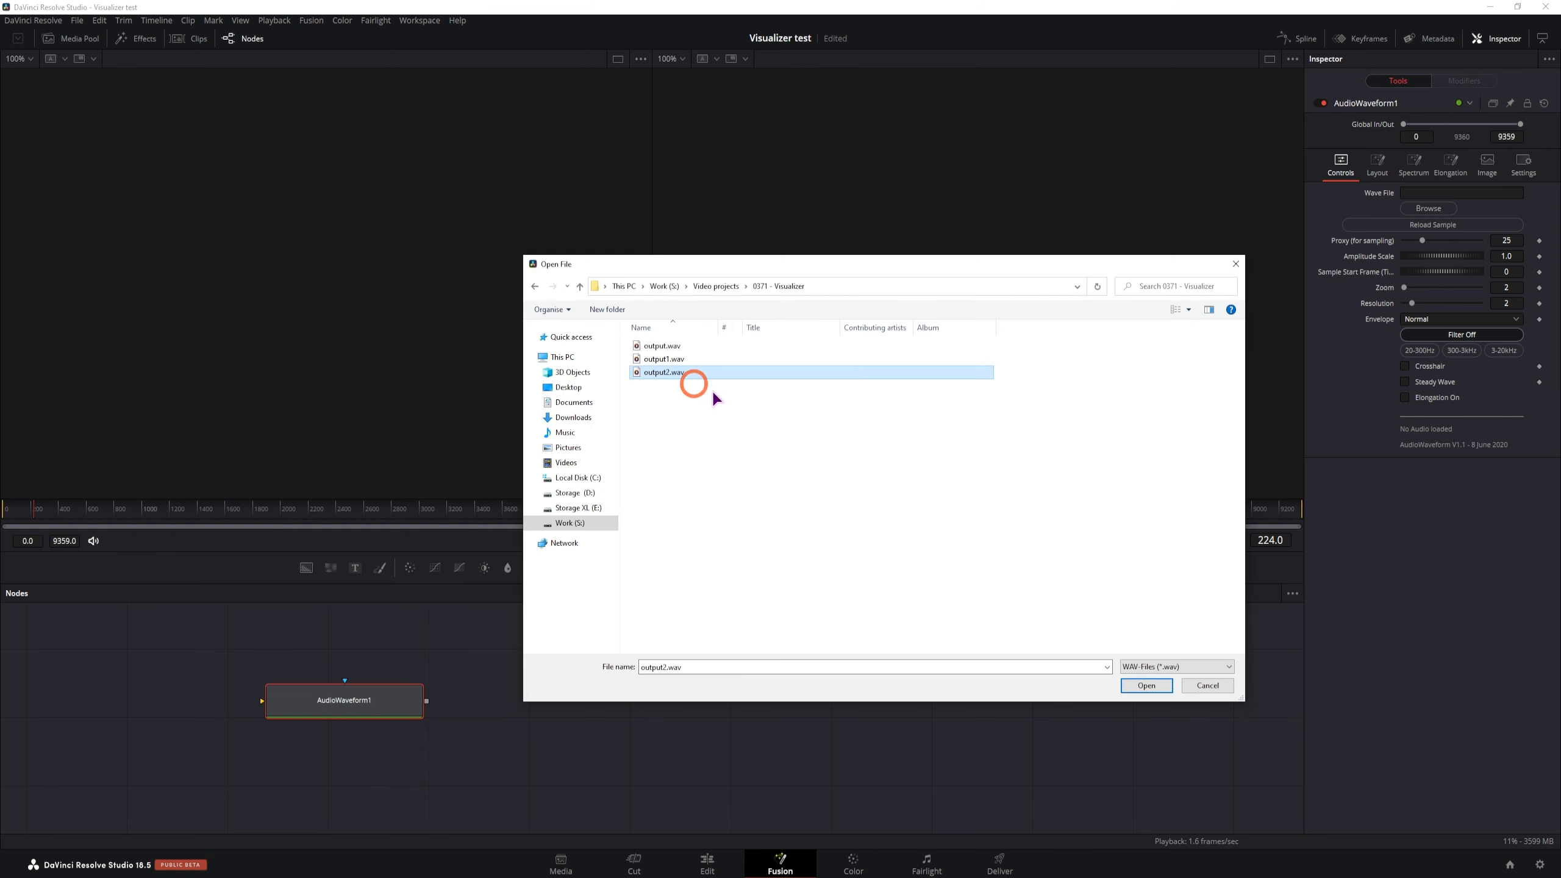
click(1138, 686)
key(1)
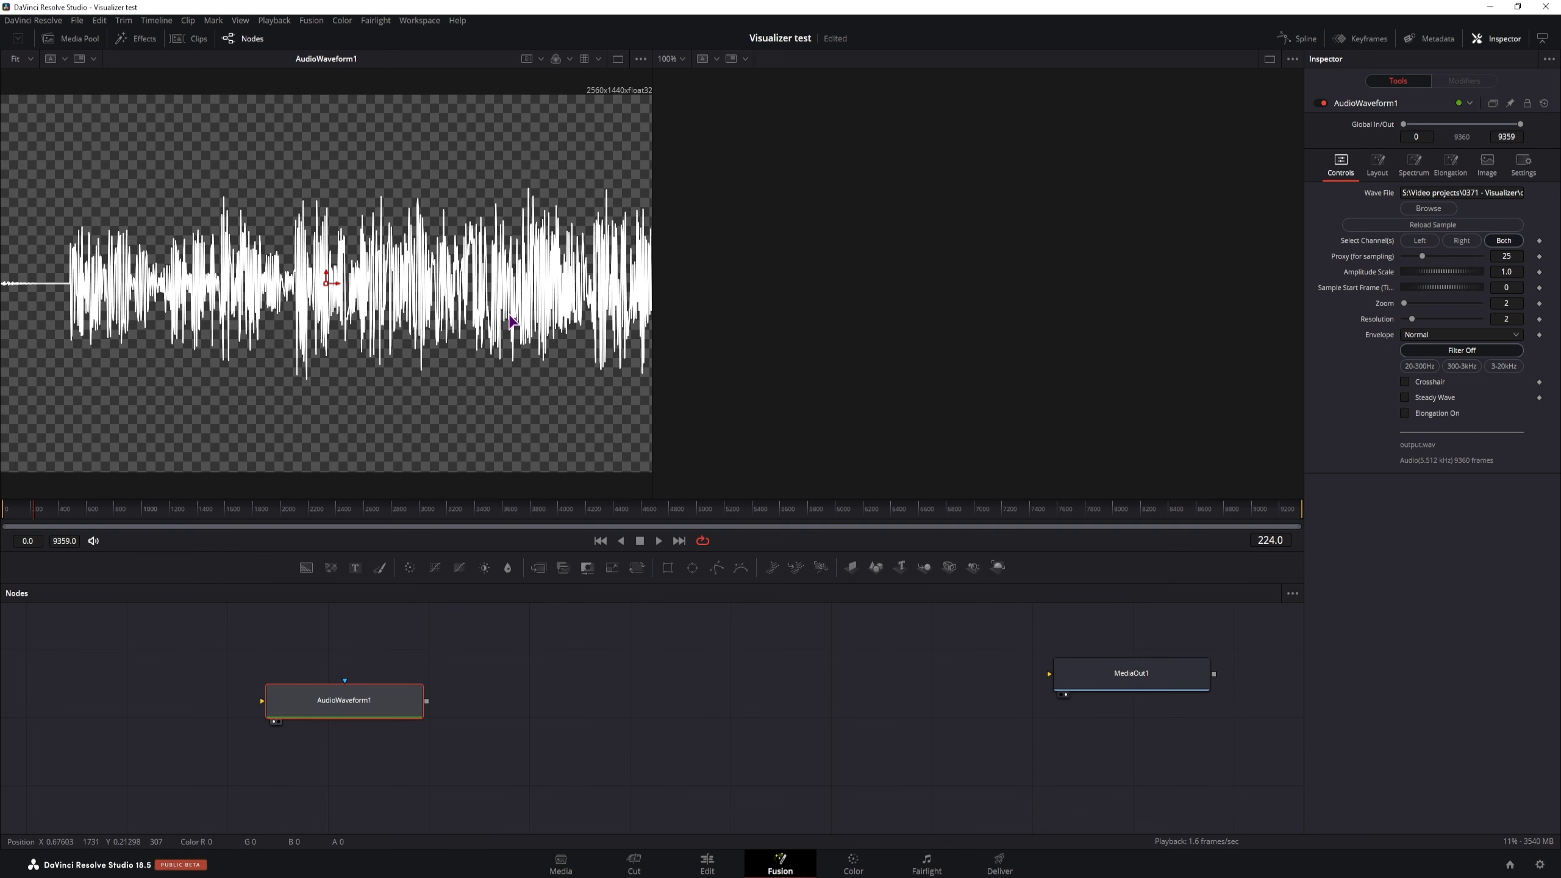
Try to load output1.wav as the AudioWaveform node's wave file.
click(1416, 210)
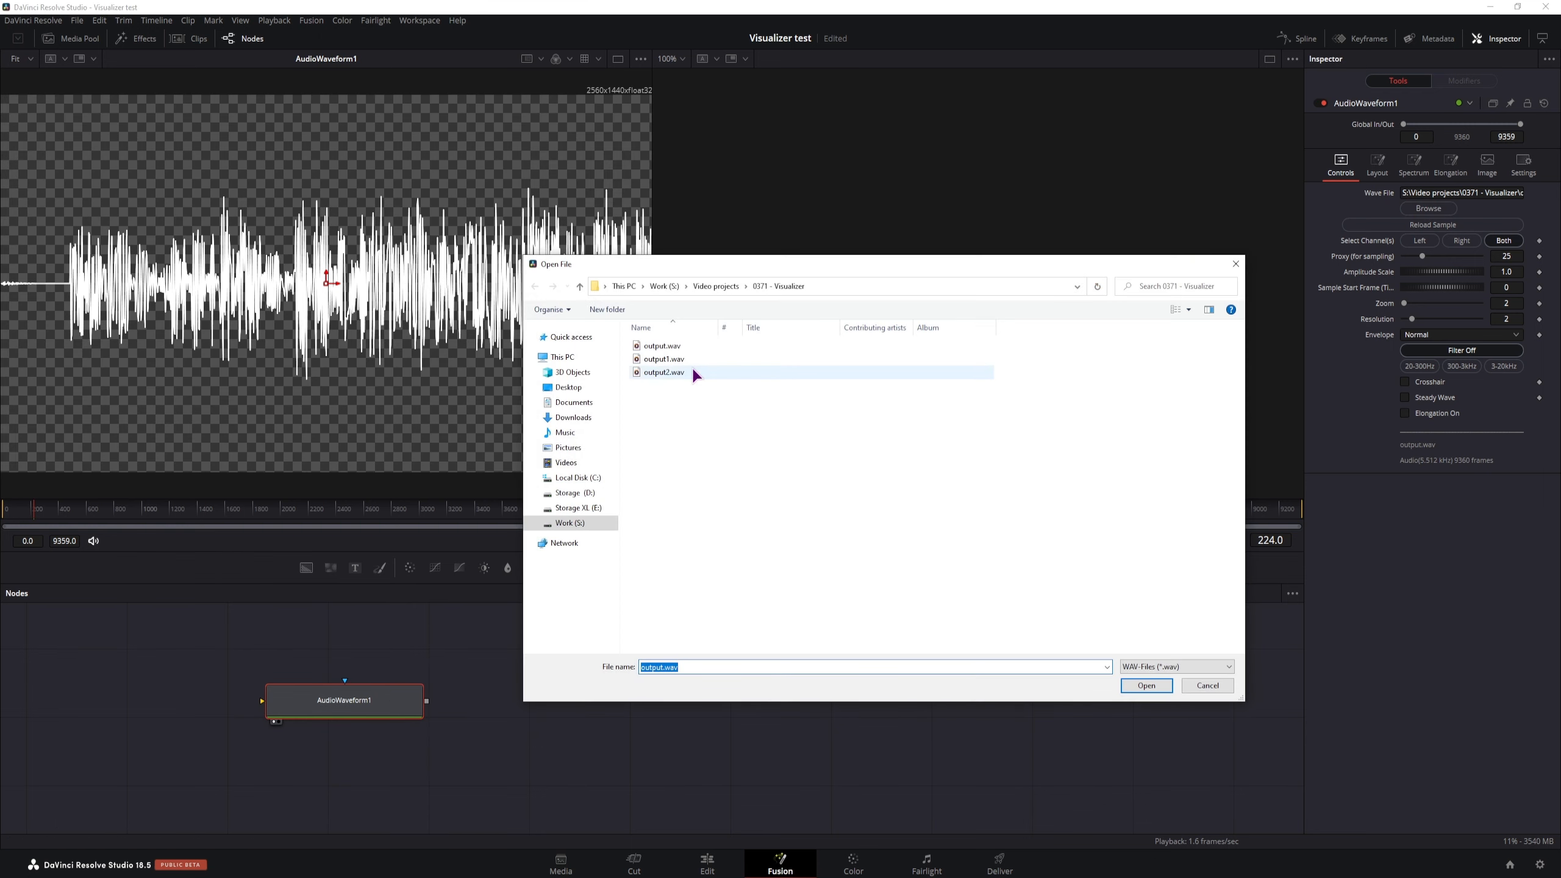
click(769, 360)
click(1142, 682)
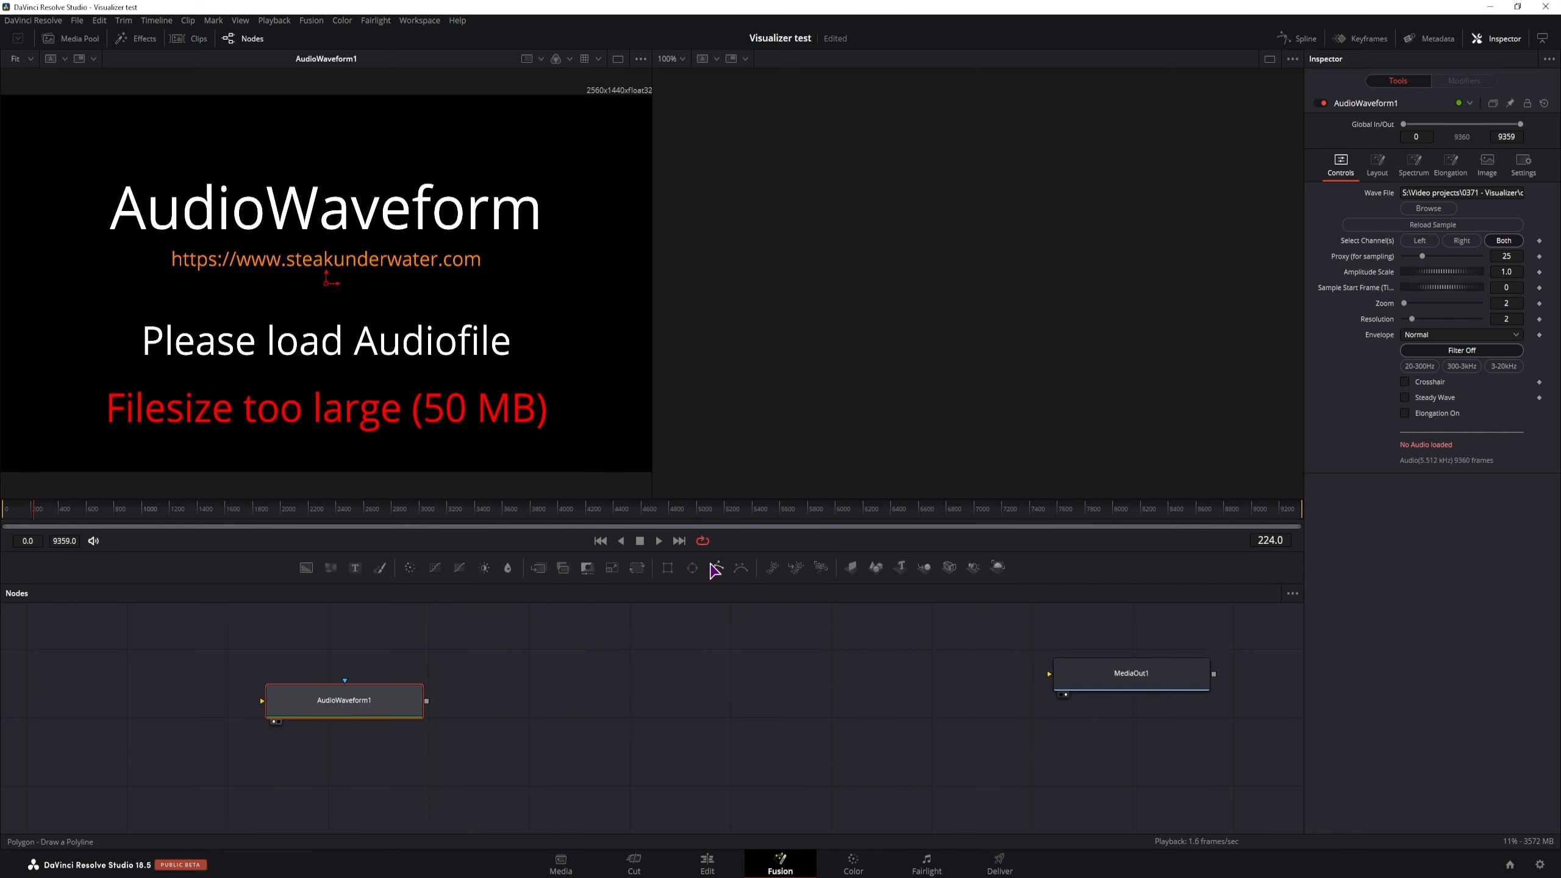
Load output2.wav as the AudioWaveform node's wave file.
click(1428, 208)
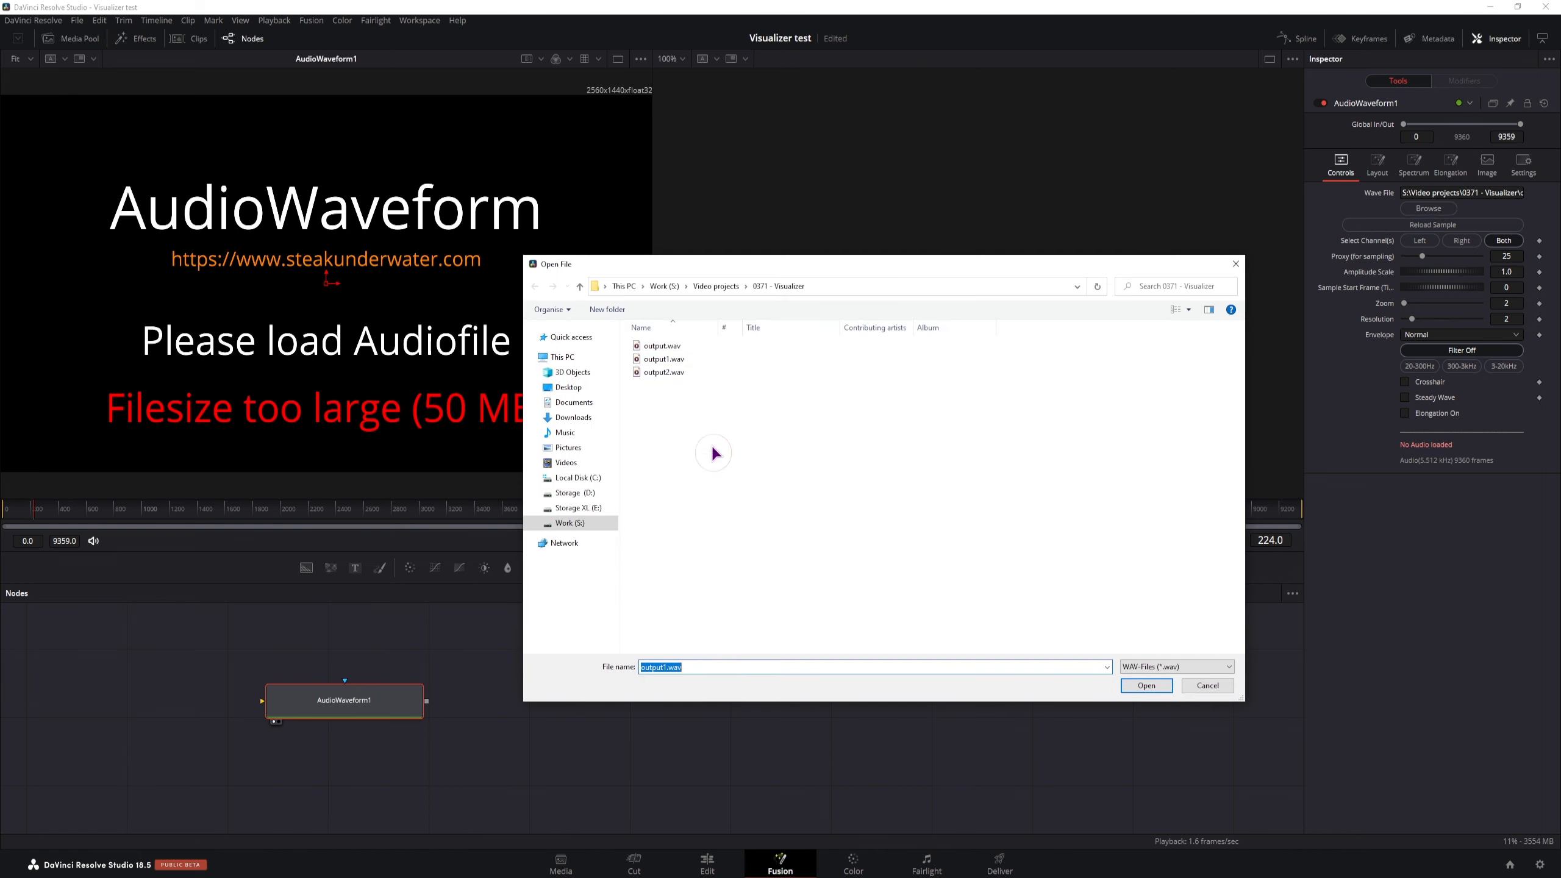
click(671, 372)
click(1142, 684)
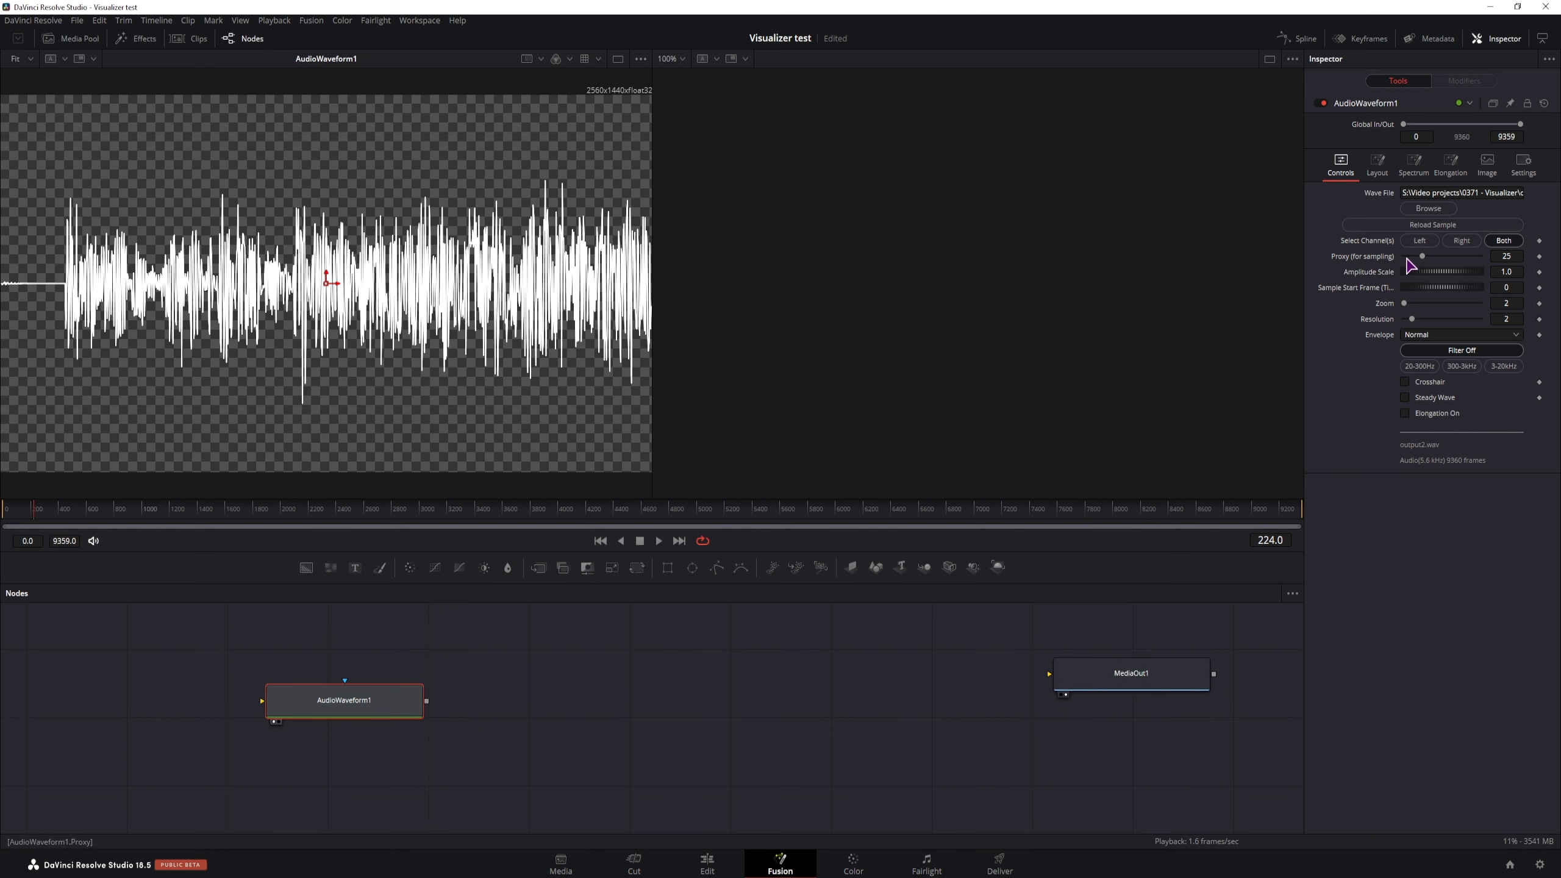
Set the AudioWaveform node's Proxy value to 2 and apply the 300-3kHz filter.
click(1518, 257)
text(2)
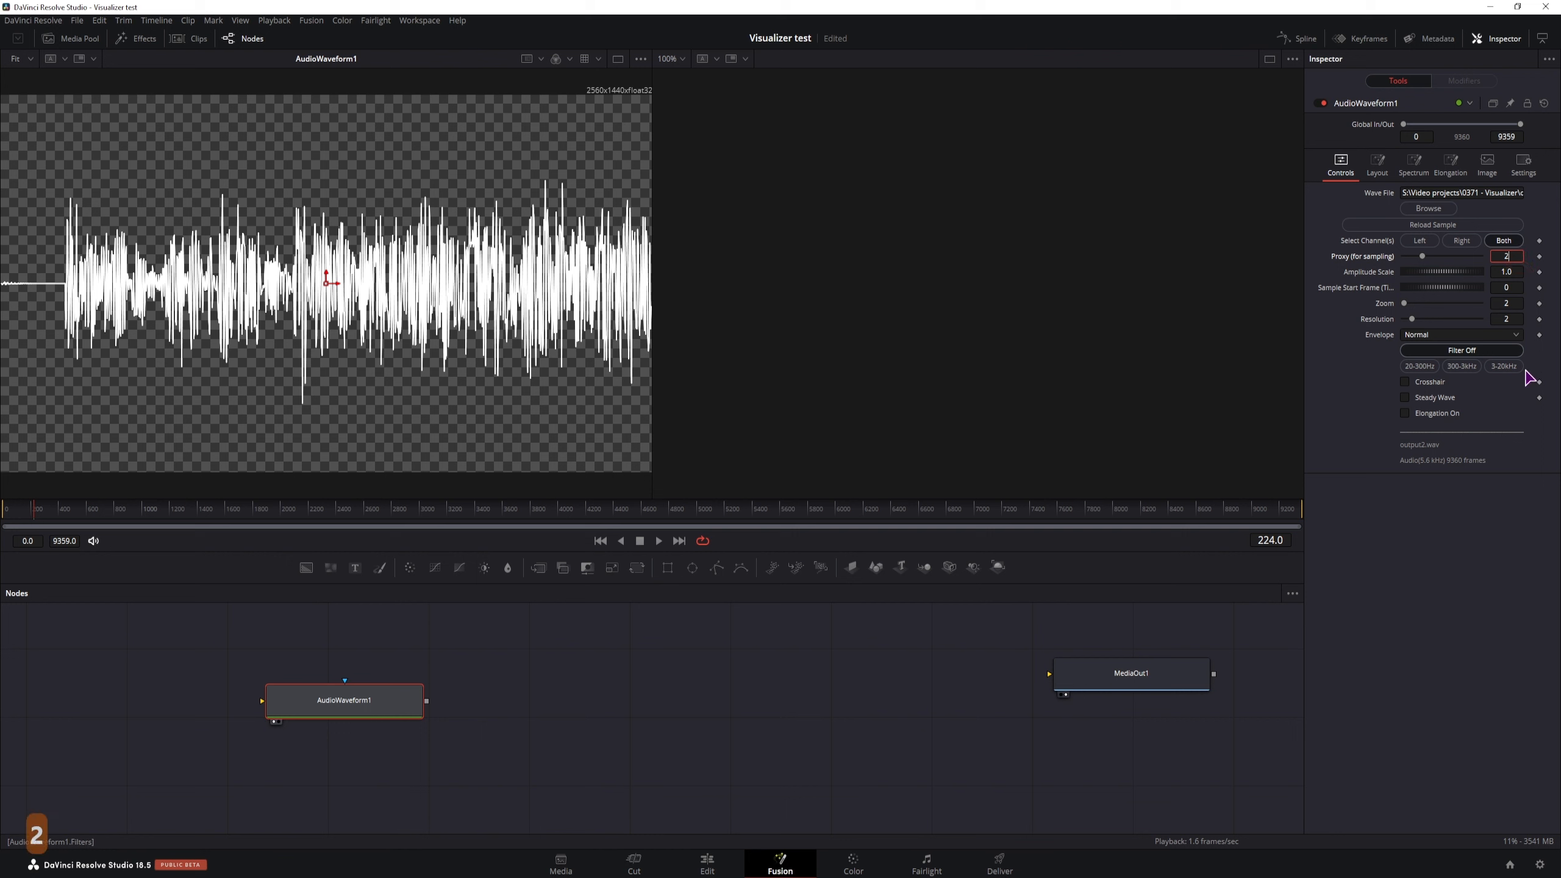
click(1463, 563)
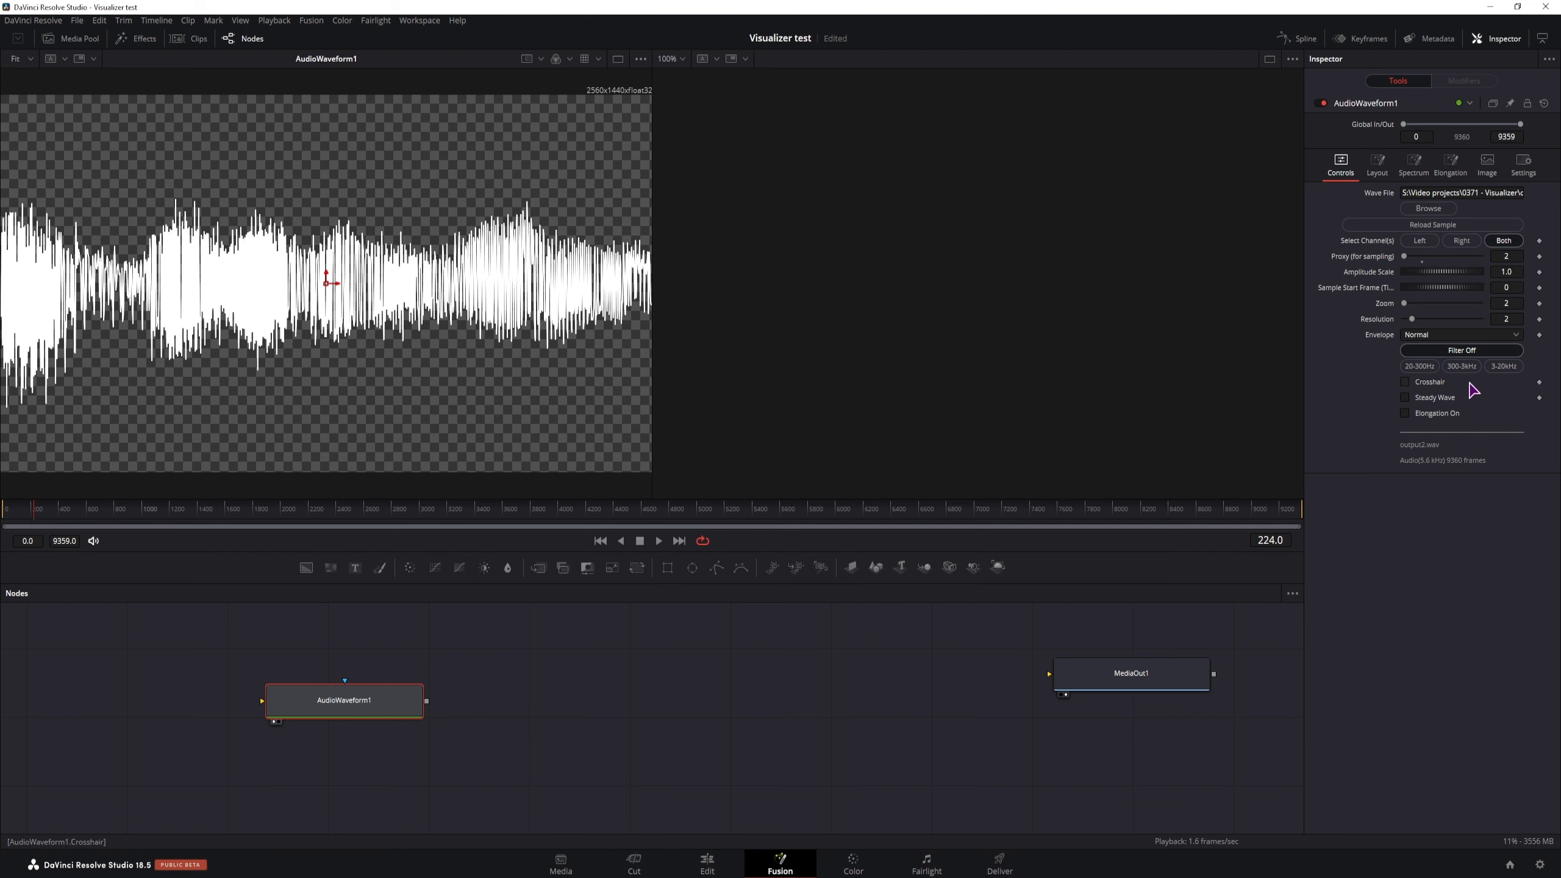
click(1460, 366)
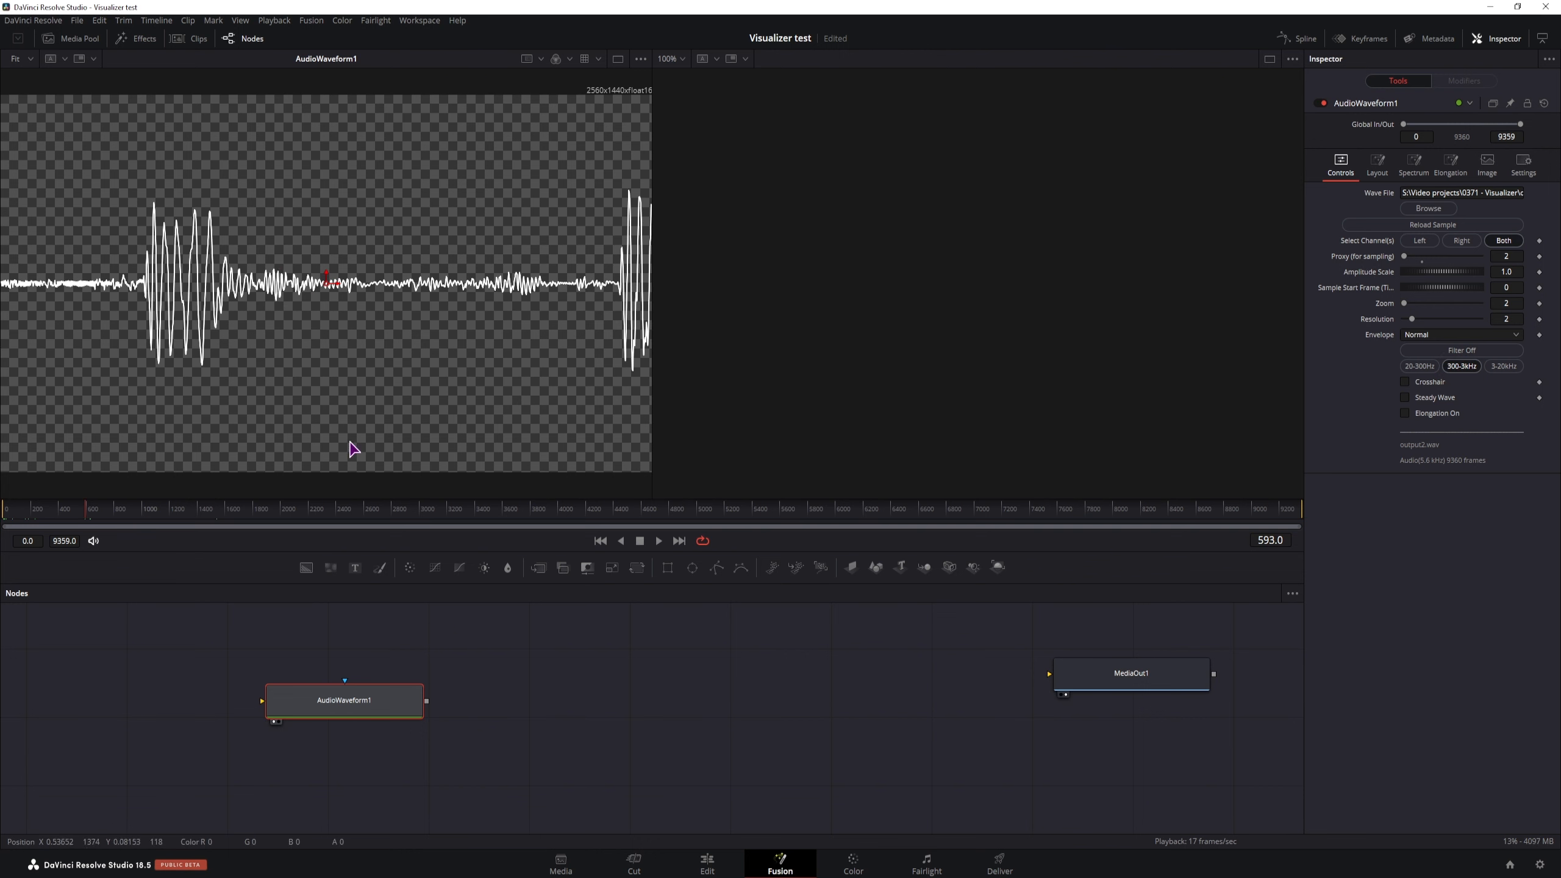
Try a waveform line thickness of about 0.019 on the AudioWaveform node and reset it to the default.
click(1377, 165)
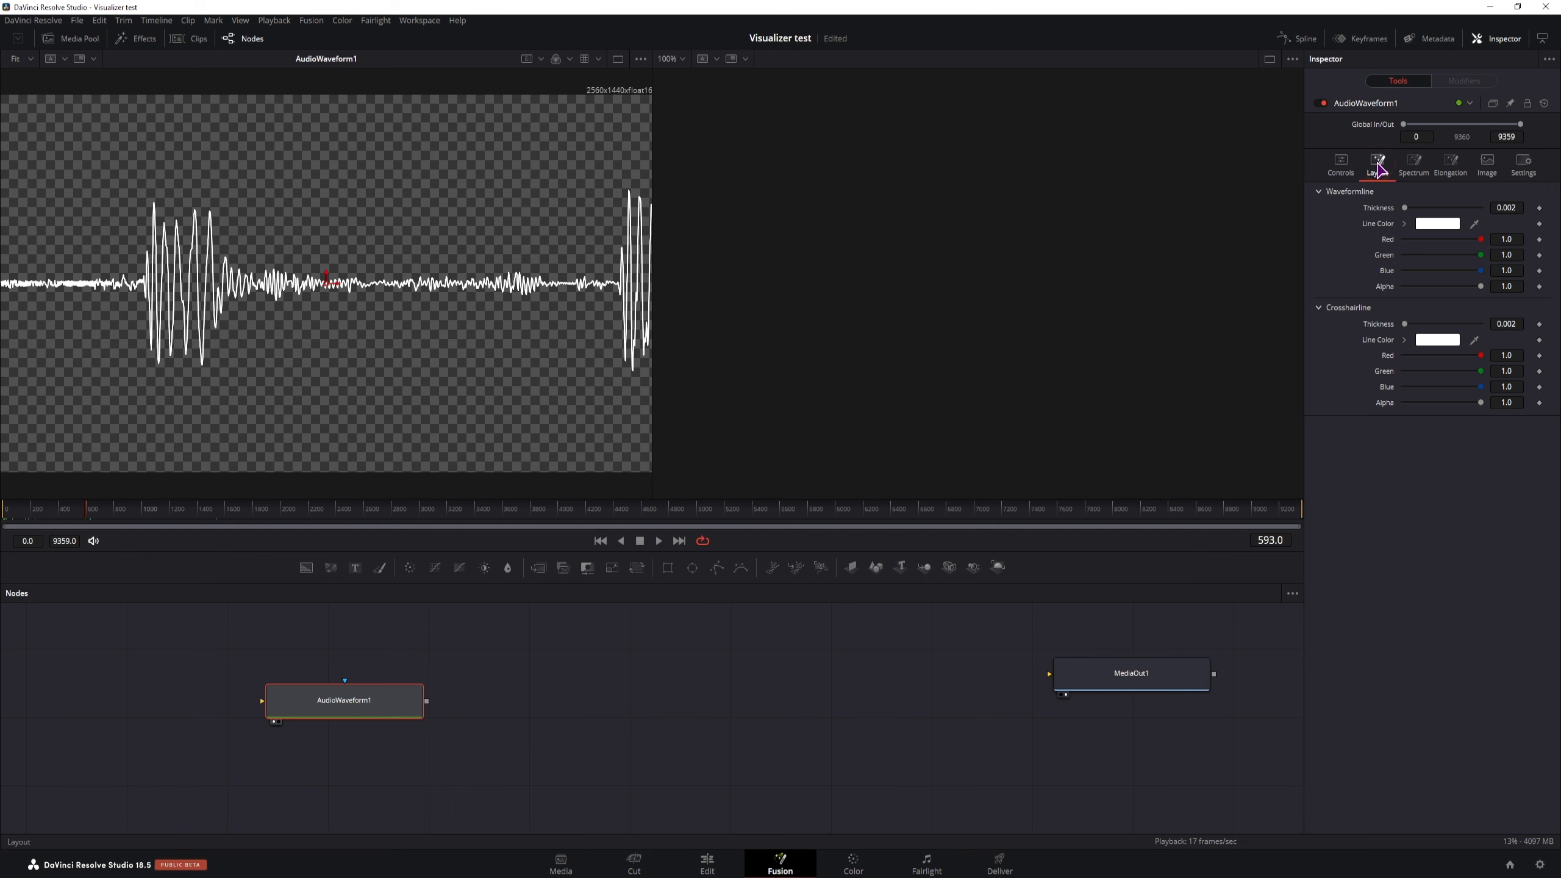
drag(1404, 208, 1417, 208)
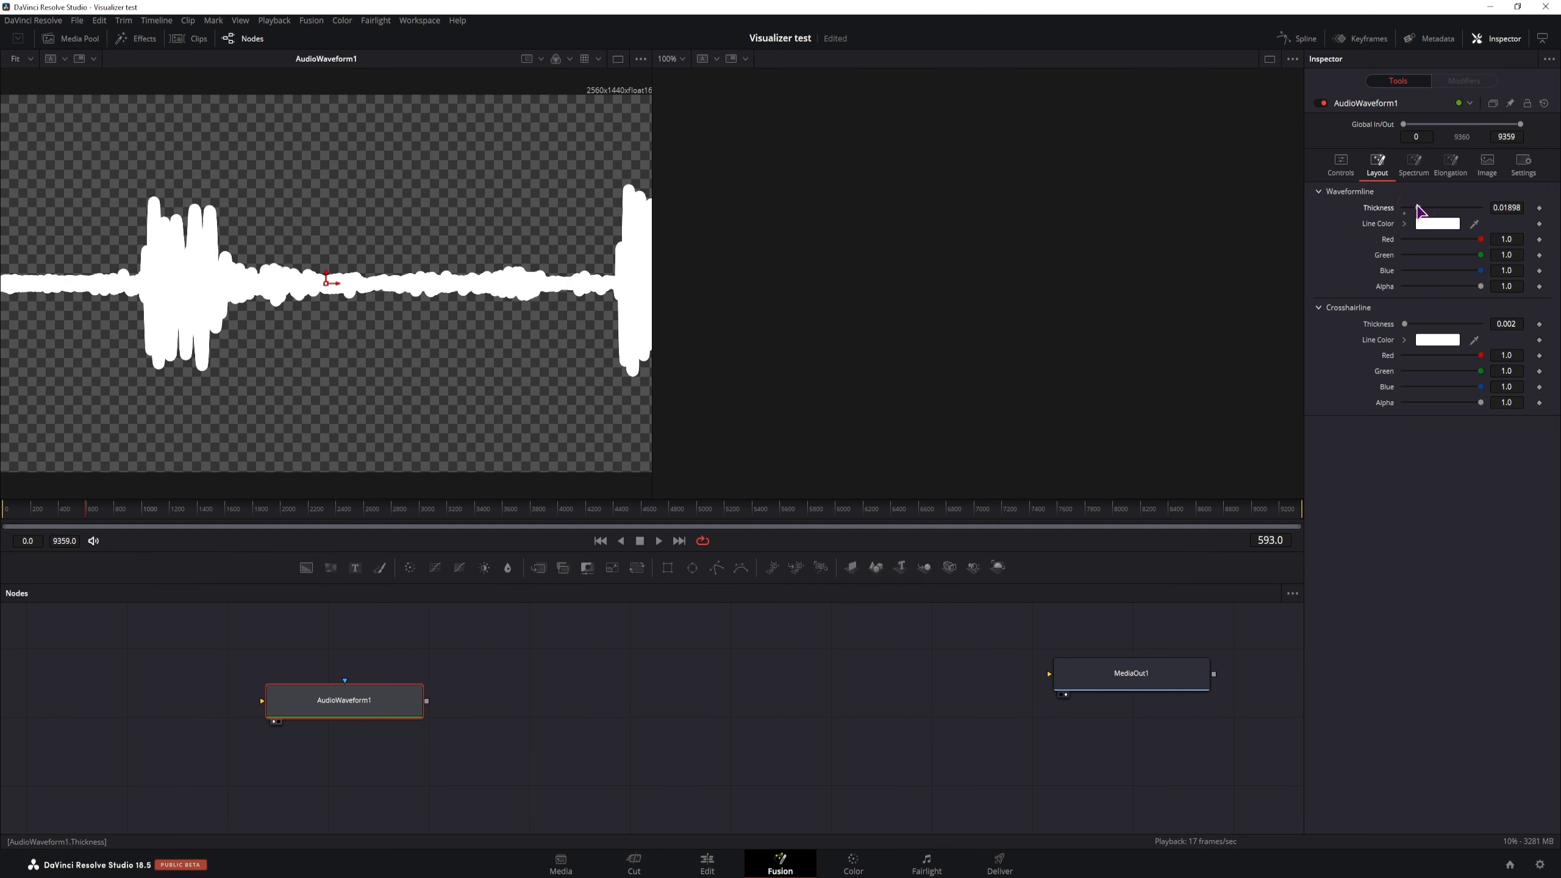
double_click(1386, 209)
Enable the Spectrum display on the AudioWaveform node and set its FFT size to 2048.
click(1414, 165)
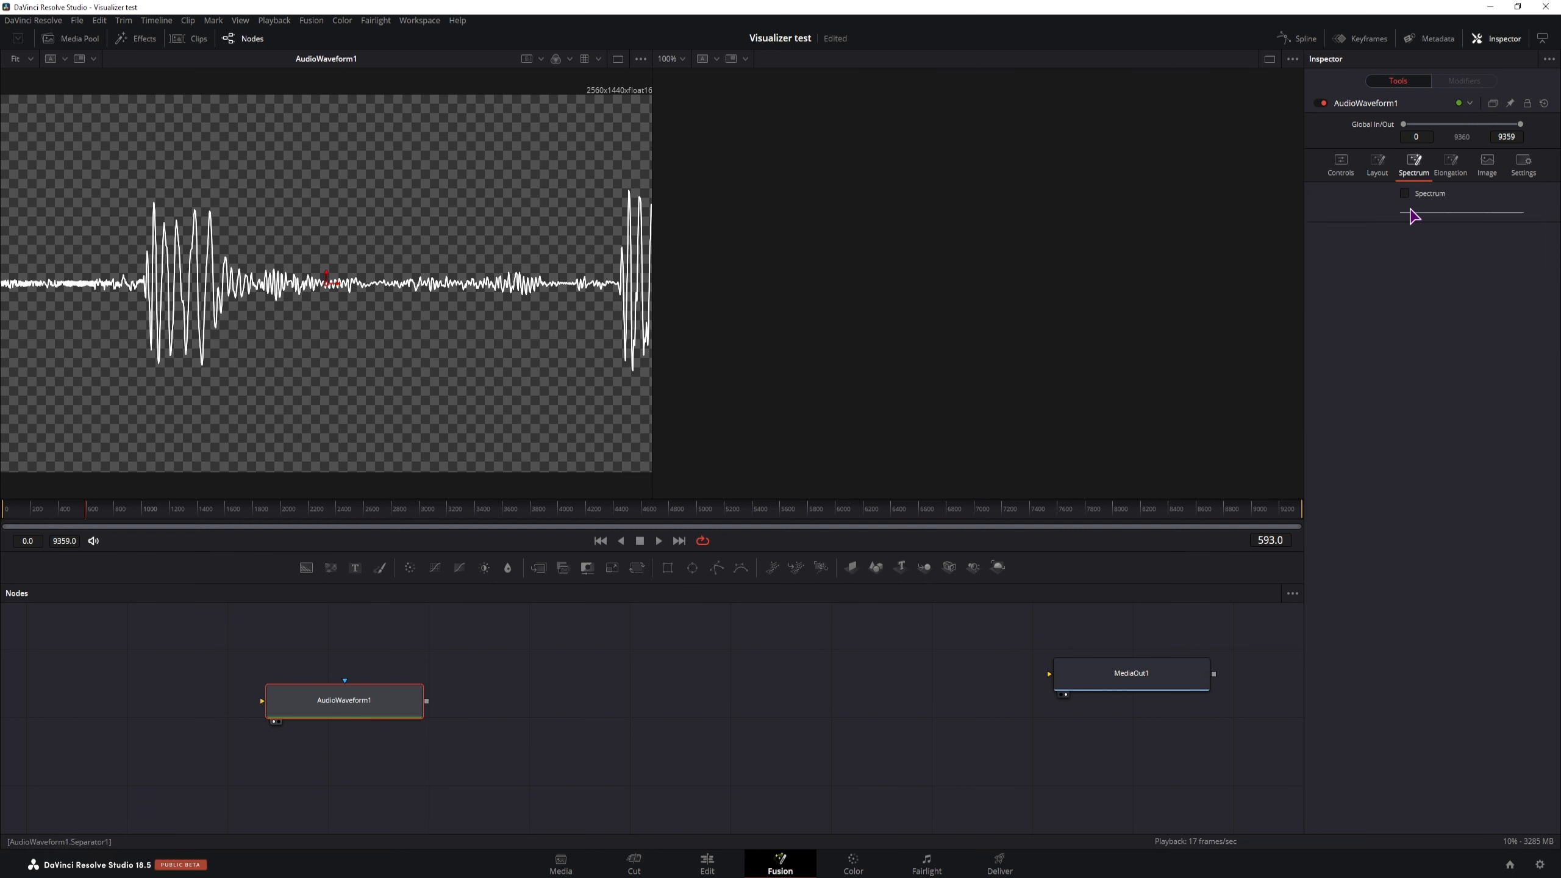
click(1406, 194)
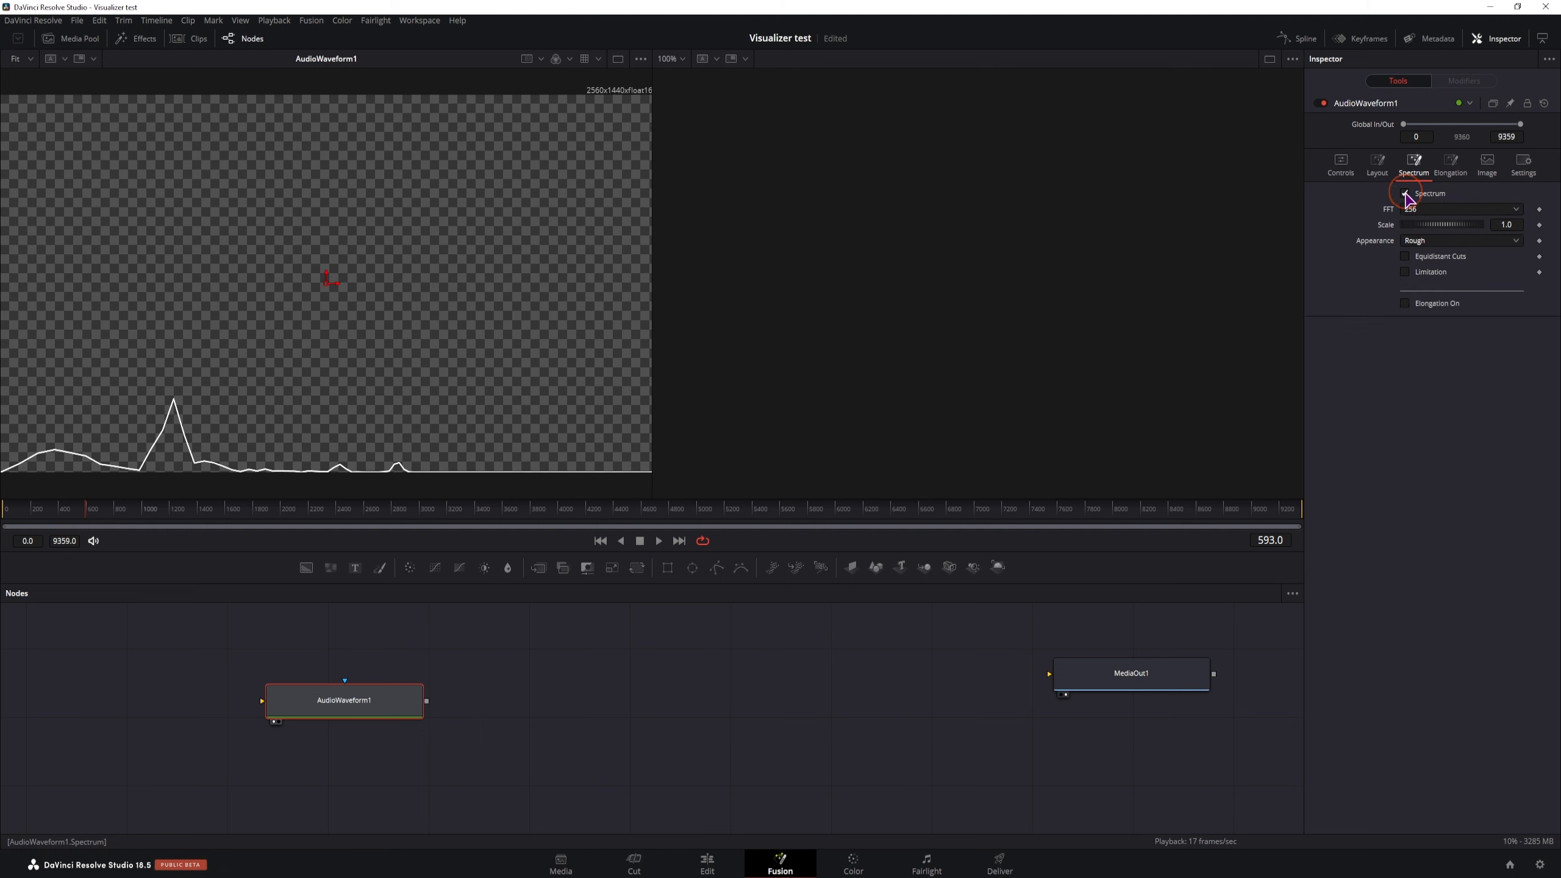
click(1438, 210)
click(1430, 268)
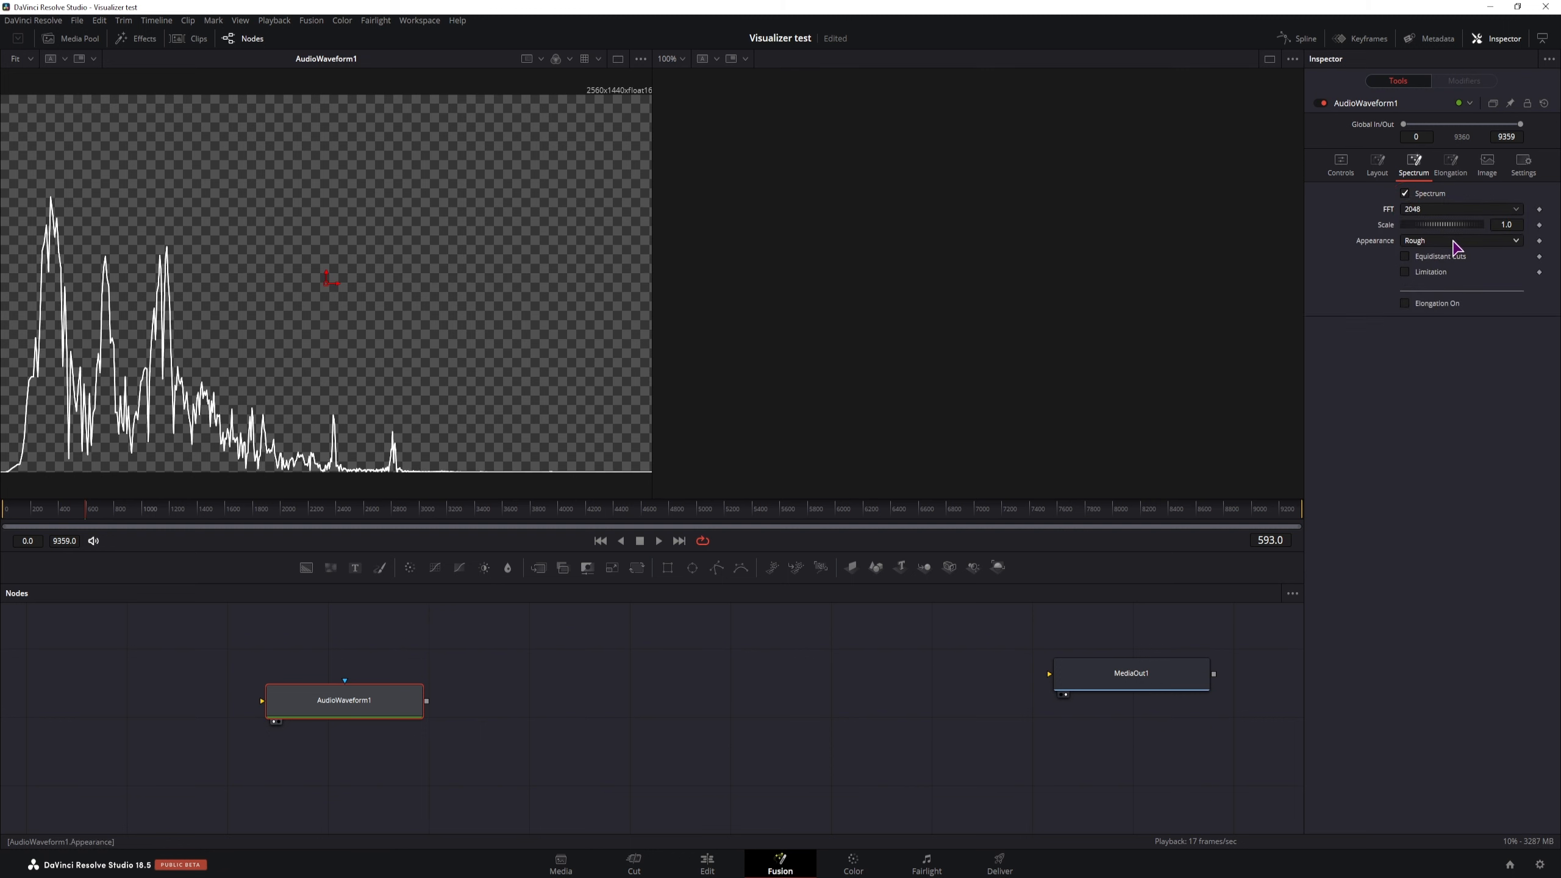
Set the spectrum's appearance to Smooth Filled and enable Equidistant Cuts with 5 steps.
click(1453, 240)
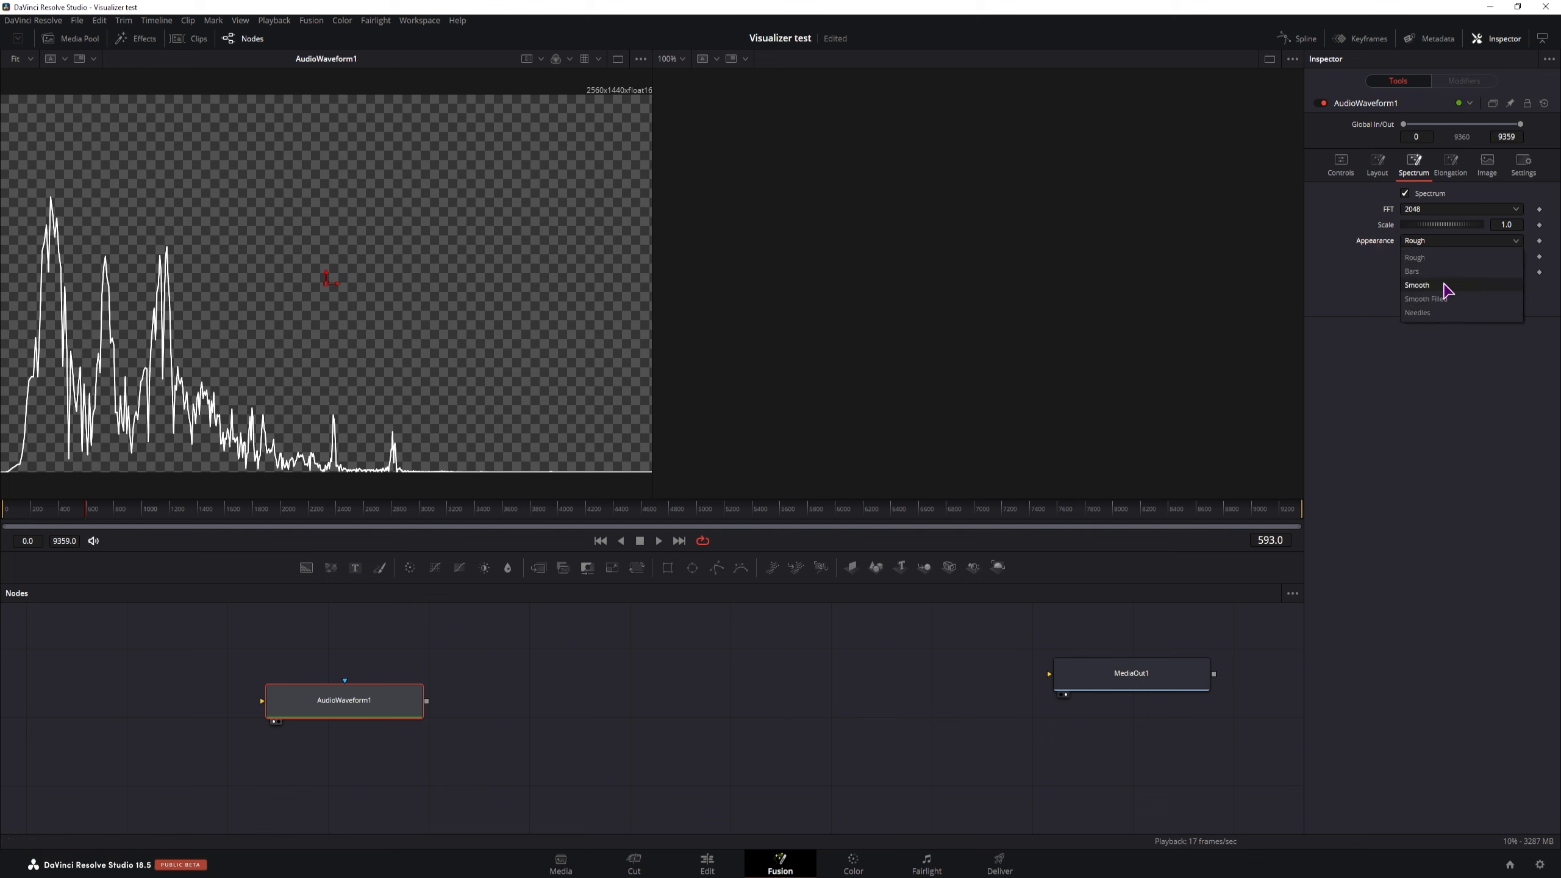
click(1464, 300)
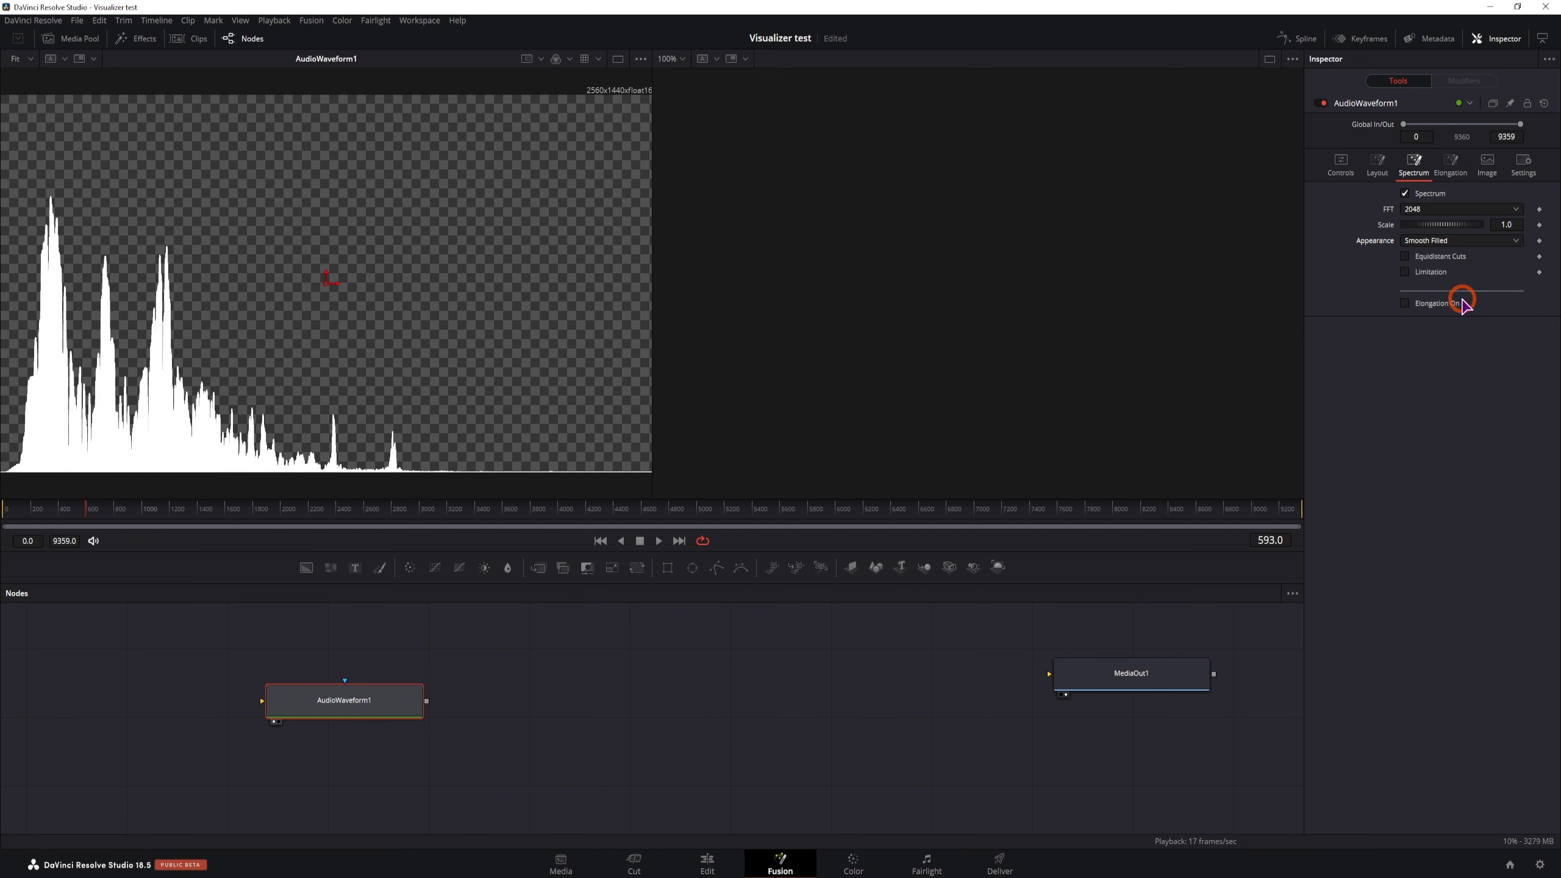
click(1407, 255)
drag(1411, 277, 1458, 272)
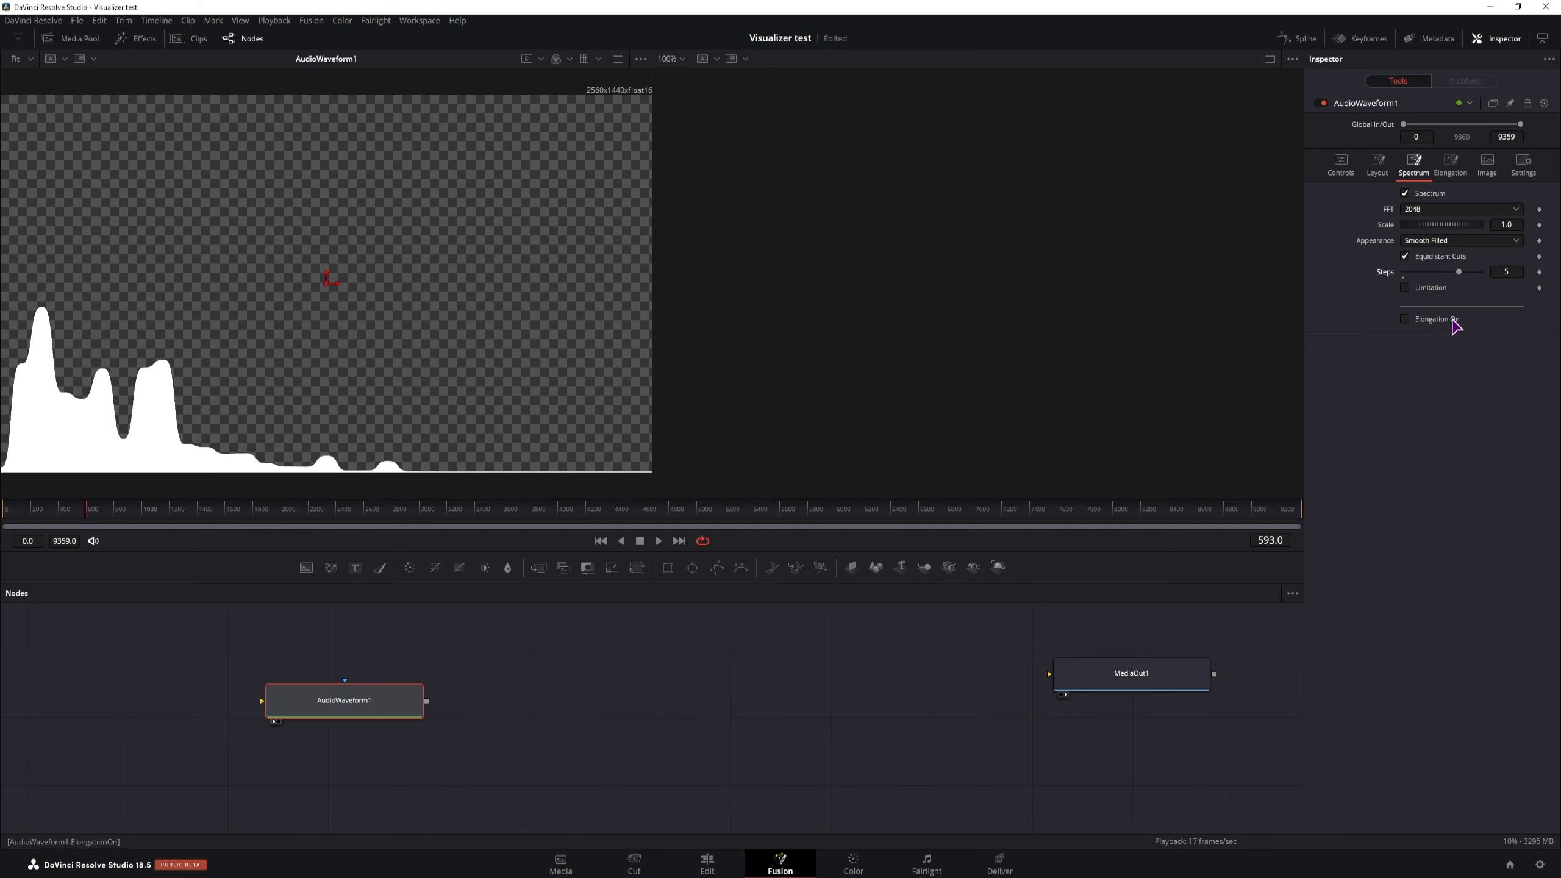
Turn off Auto Resolution for the AudioWaveform node and set its image height to 2560 to make it square.
scroll(516, 160, up, 3)
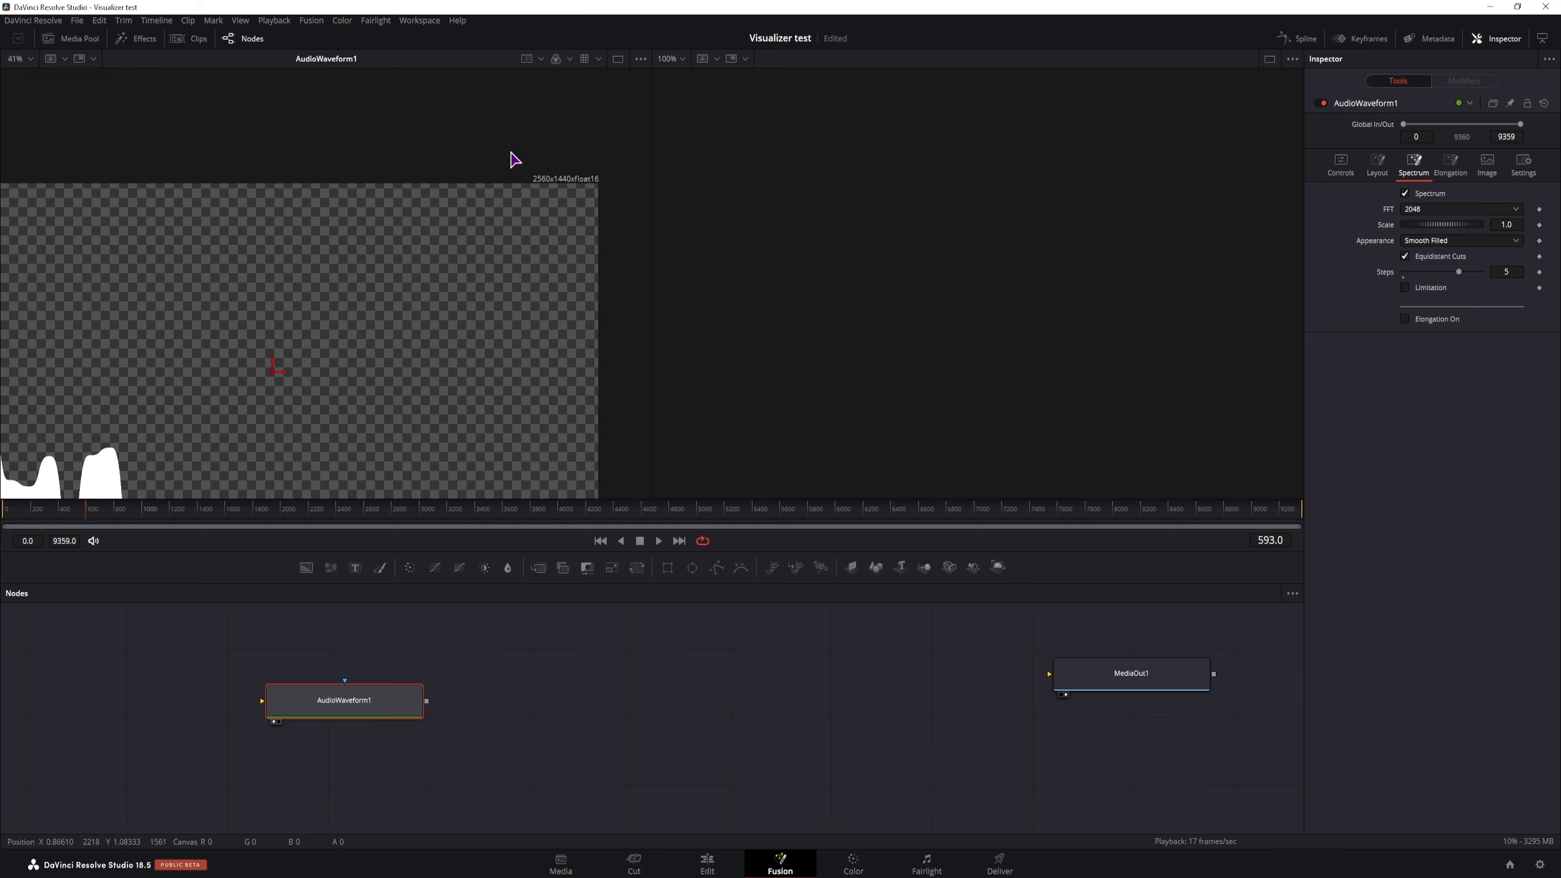
drag(512, 152, 618, 211)
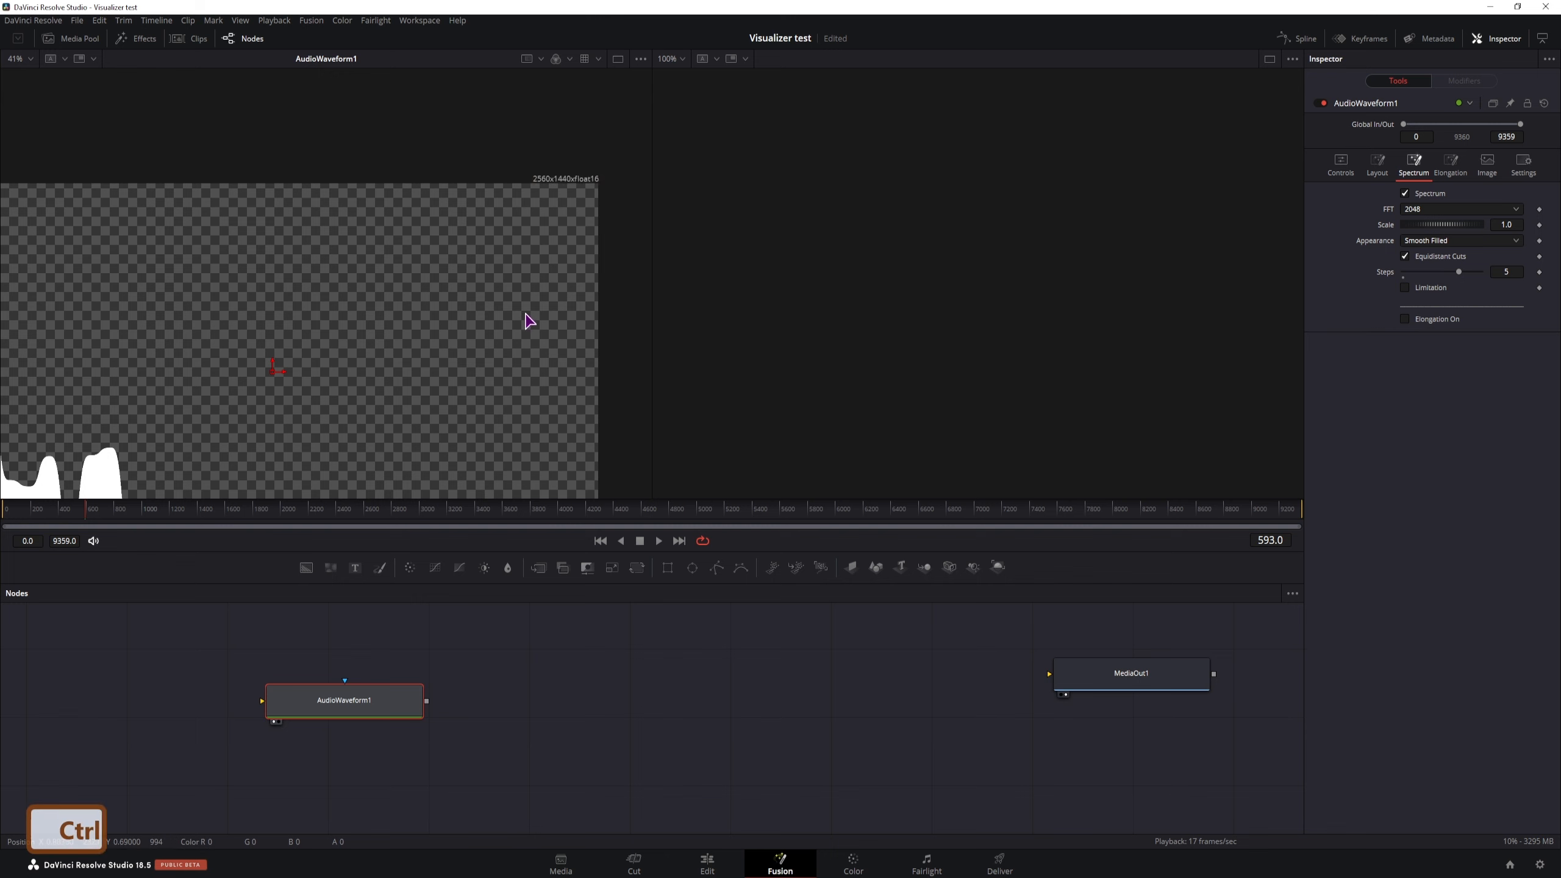
key(ctrl+f)
click(1487, 174)
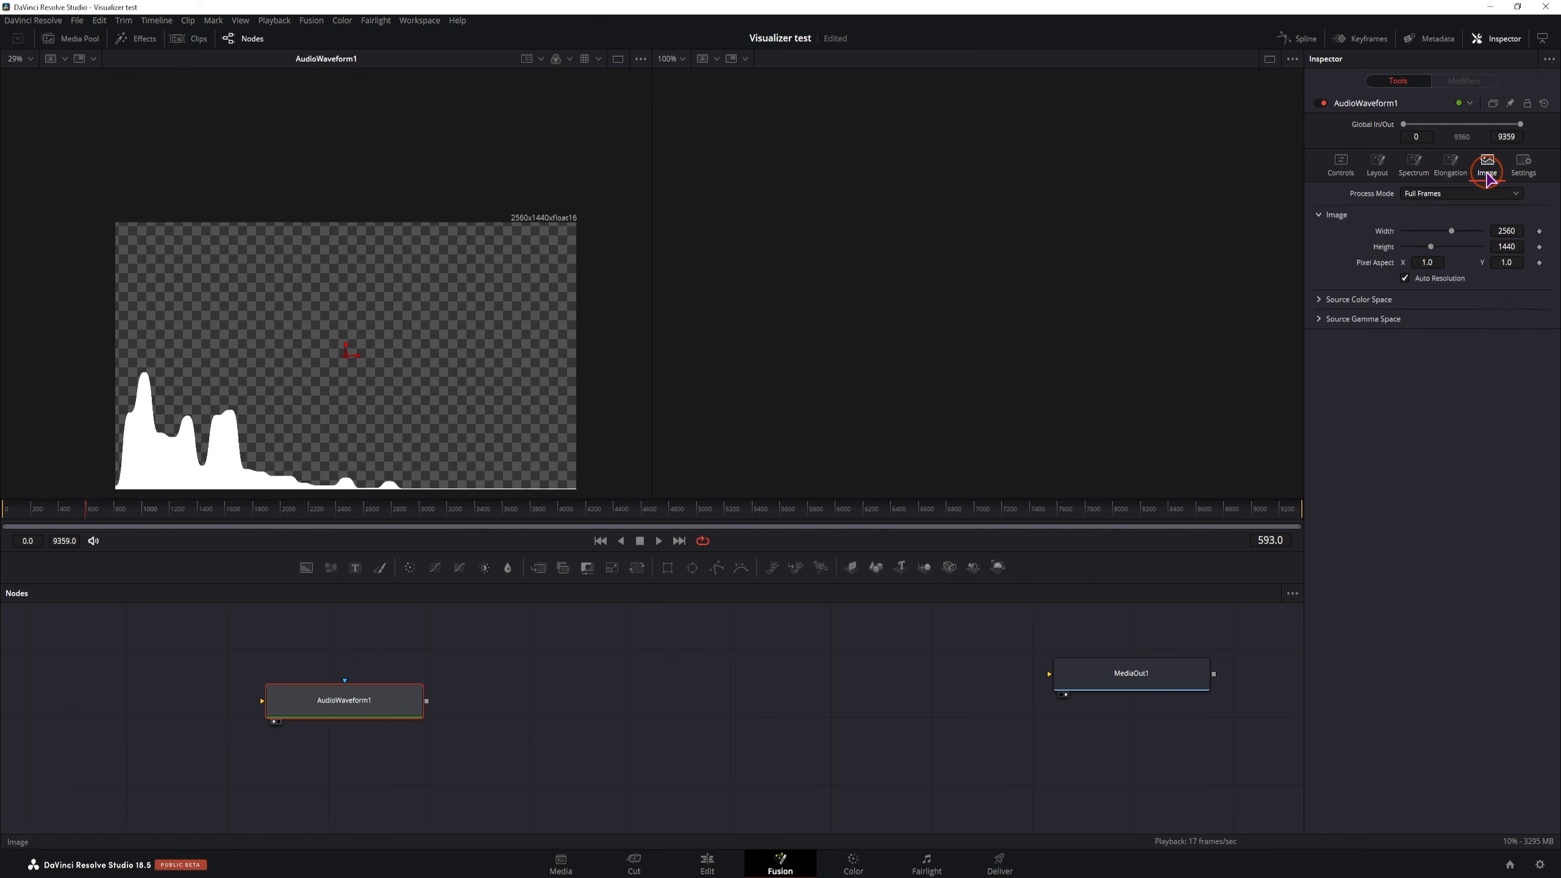
click(1406, 278)
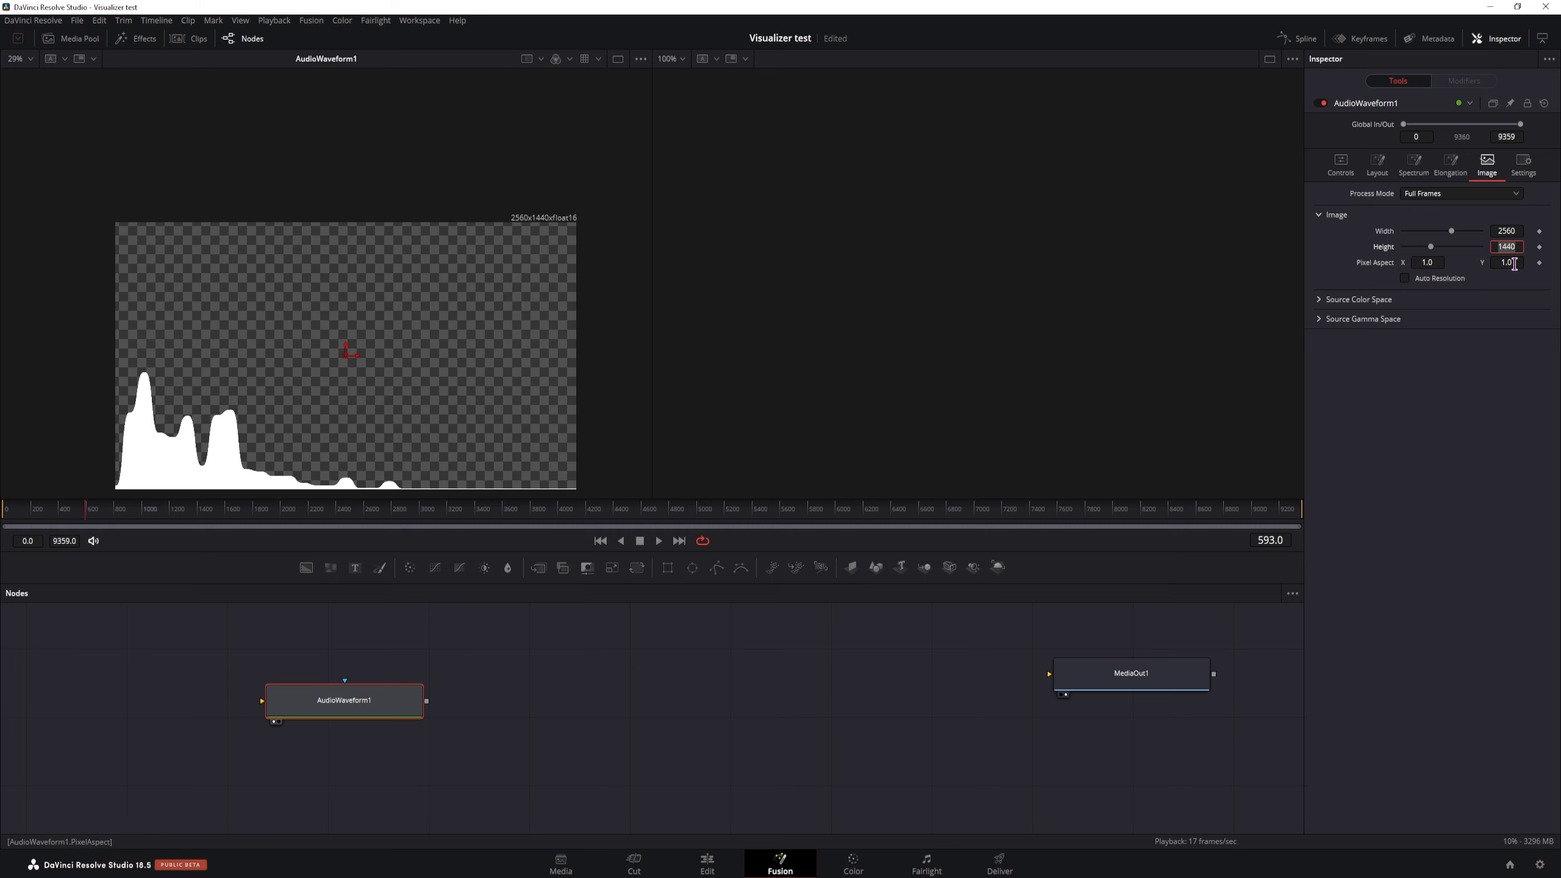
text(2560)
scroll(391, 368, down, 3)
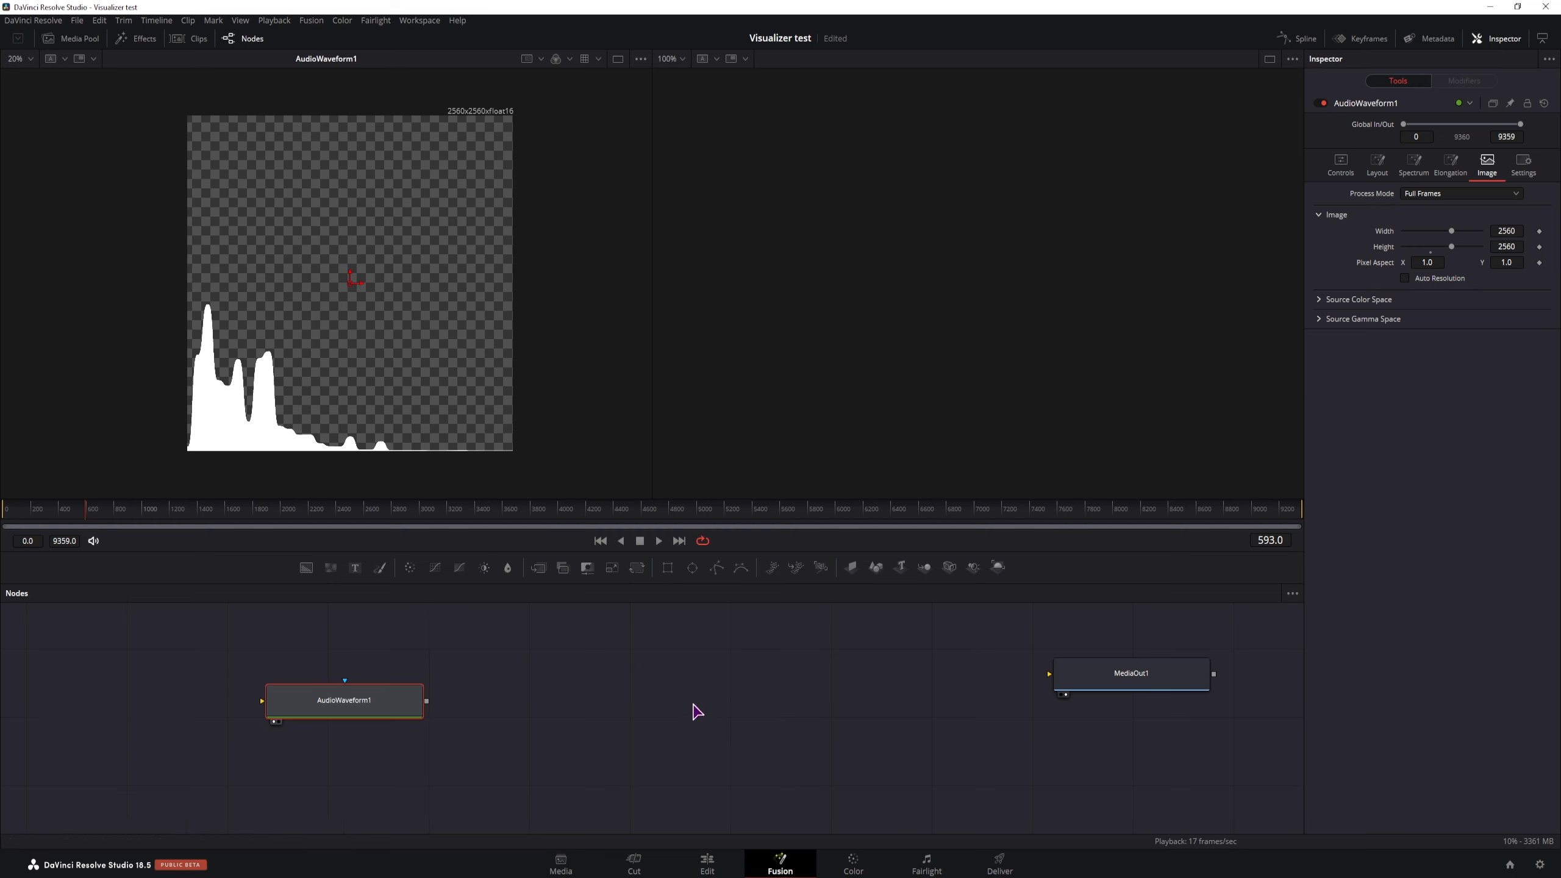
Add a Coordinate Space node after AudioWaveform1 and connect its output to MediaOut1.
key(ctrl+space)
text(audio)
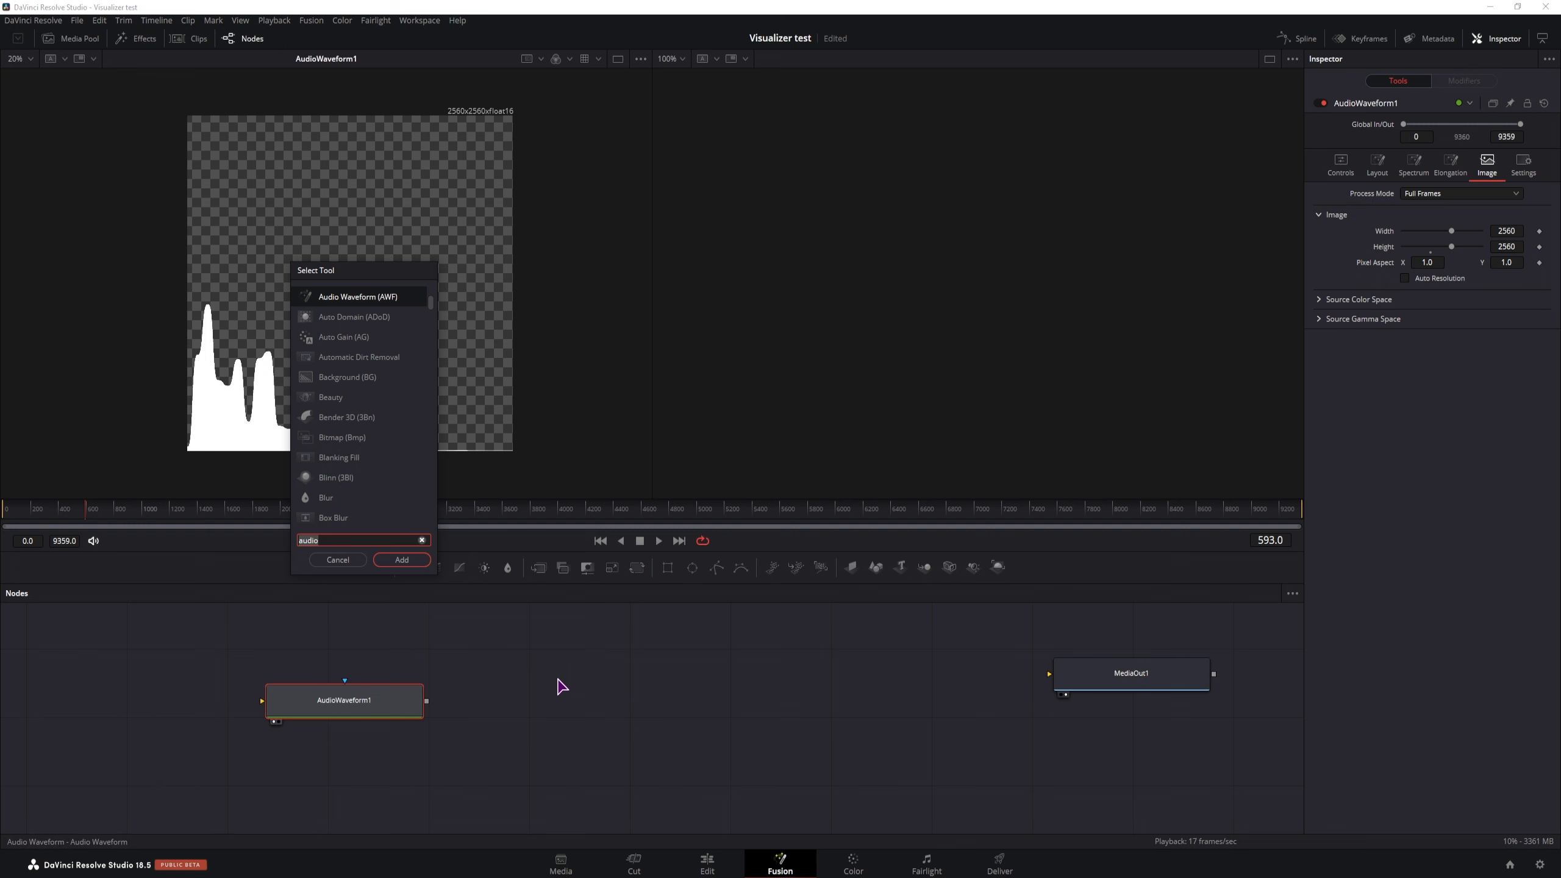
text(coo)
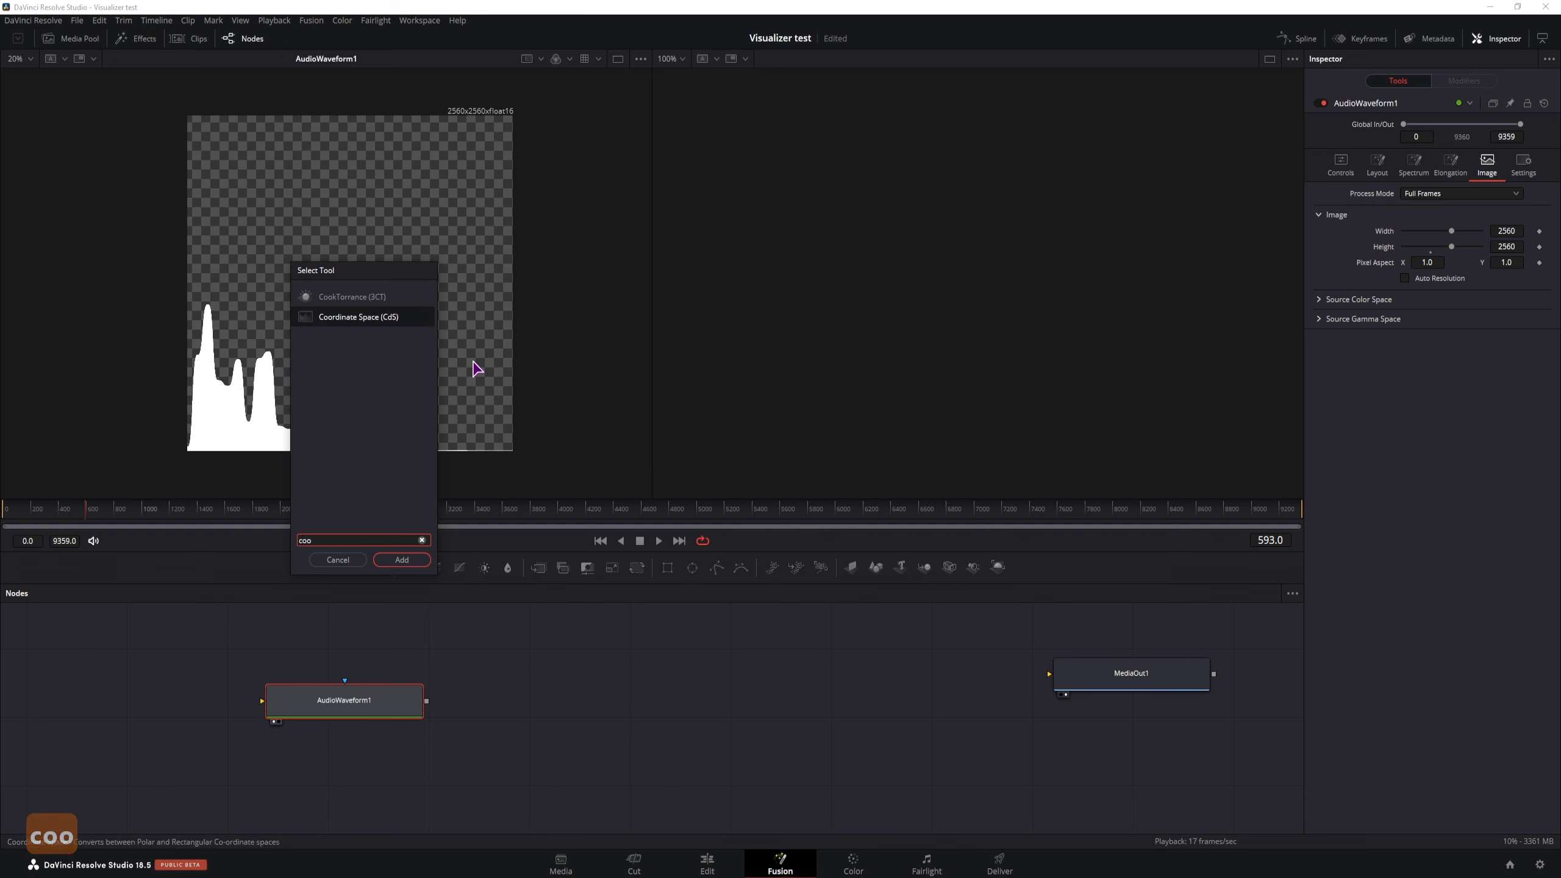
key(Return)
scroll(938, 394, down, 4)
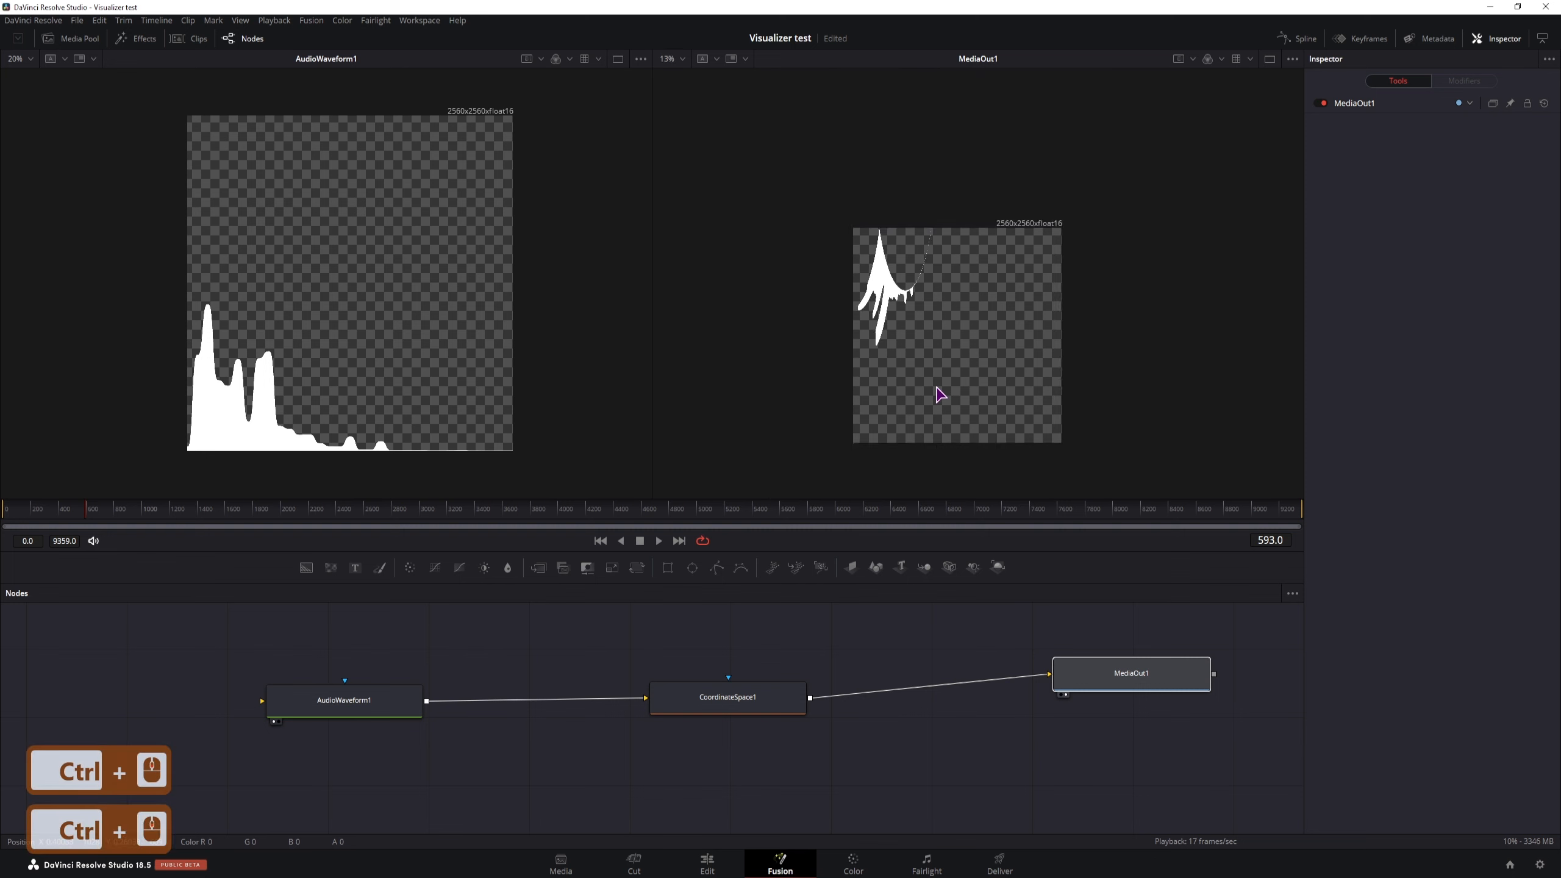
scroll(938, 393, up, 2)
Set the CoordinateSpace1 node's shape to Polar to Rectangular.
click(739, 699)
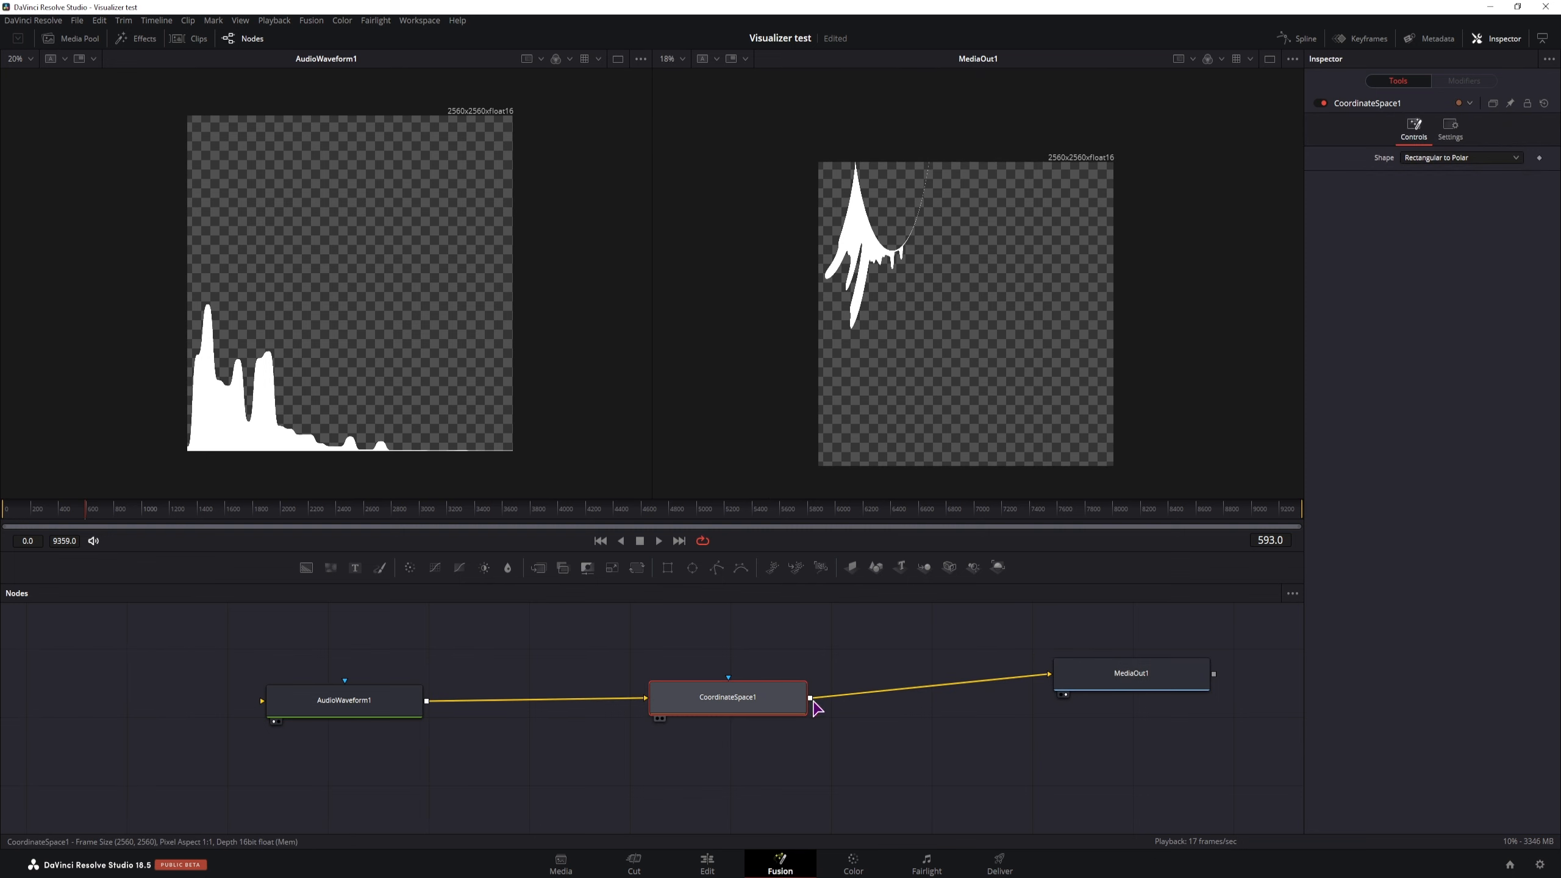
click(1432, 158)
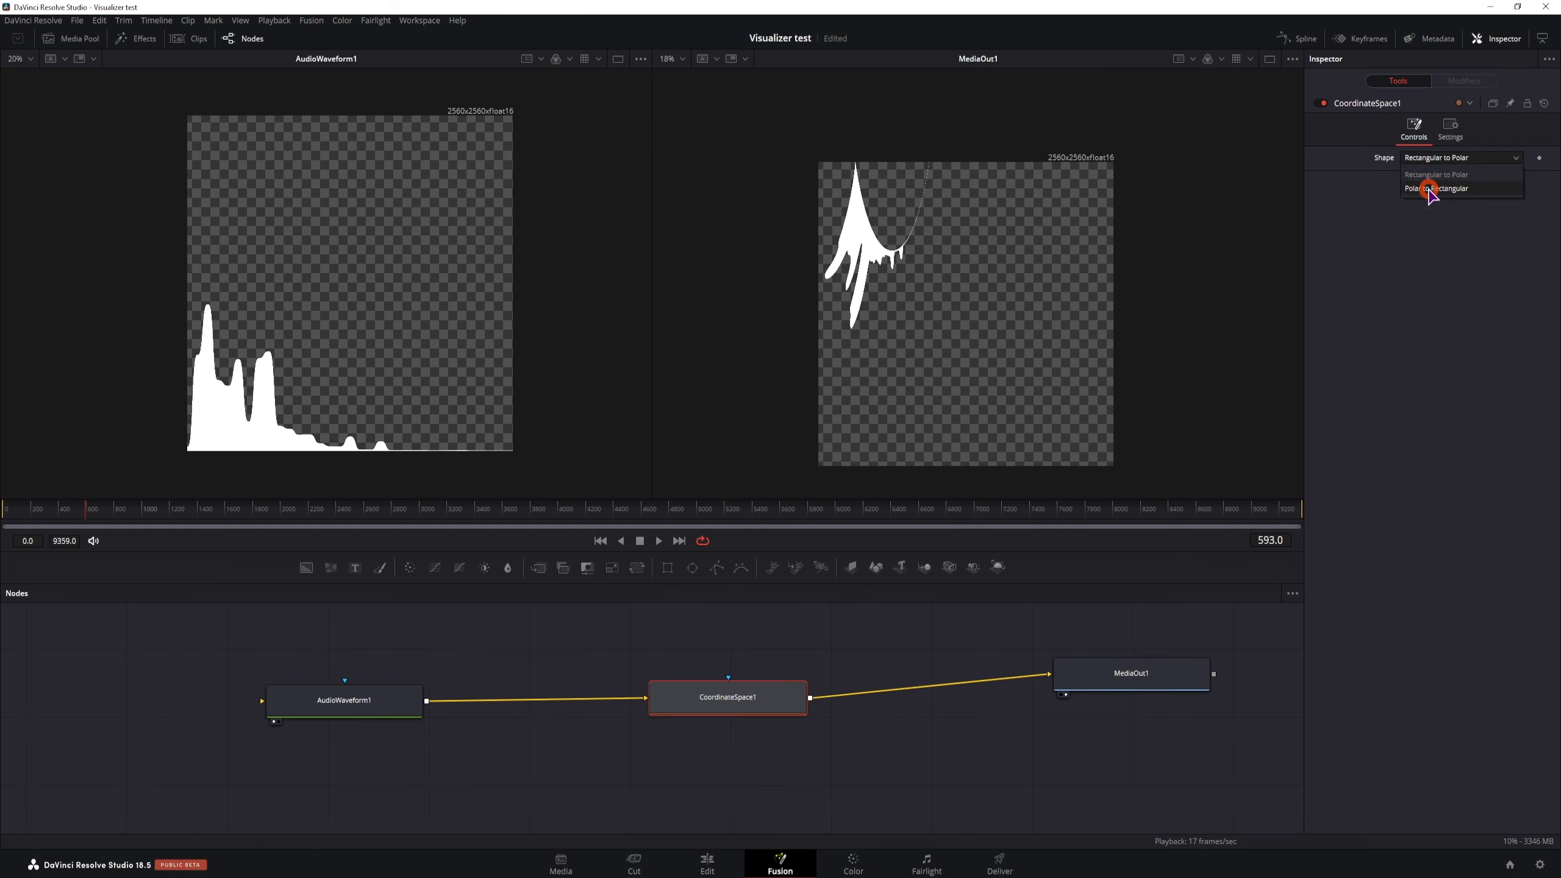
click(1429, 191)
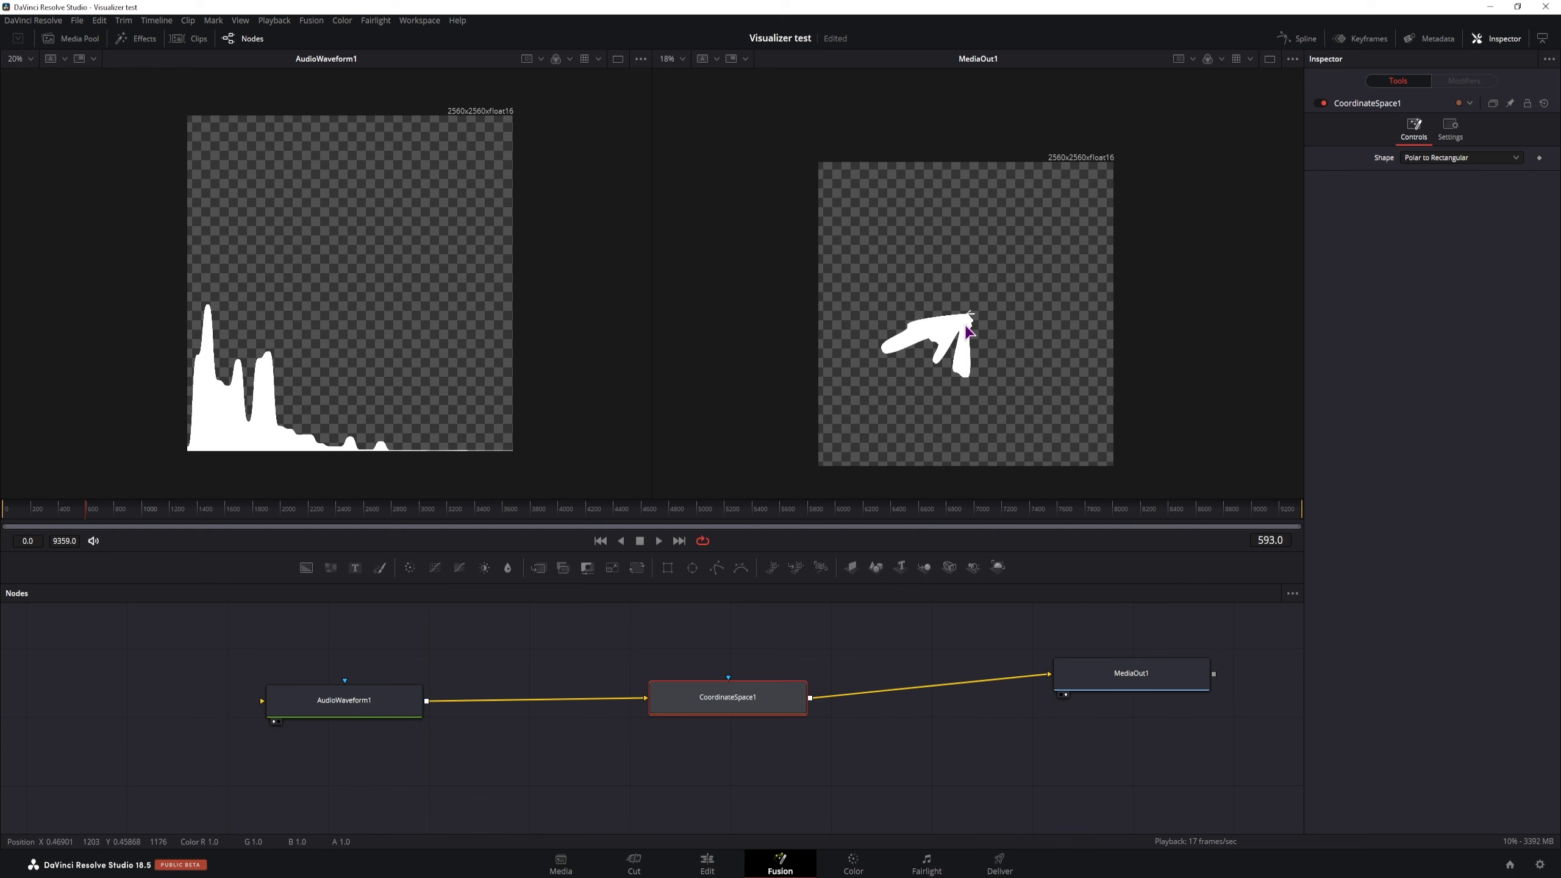
Make room before MediaOut1, add a Background node and merge it with the CoordinateSpace1 output.
drag(757, 702, 912, 686)
drag(1132, 674, 1140, 683)
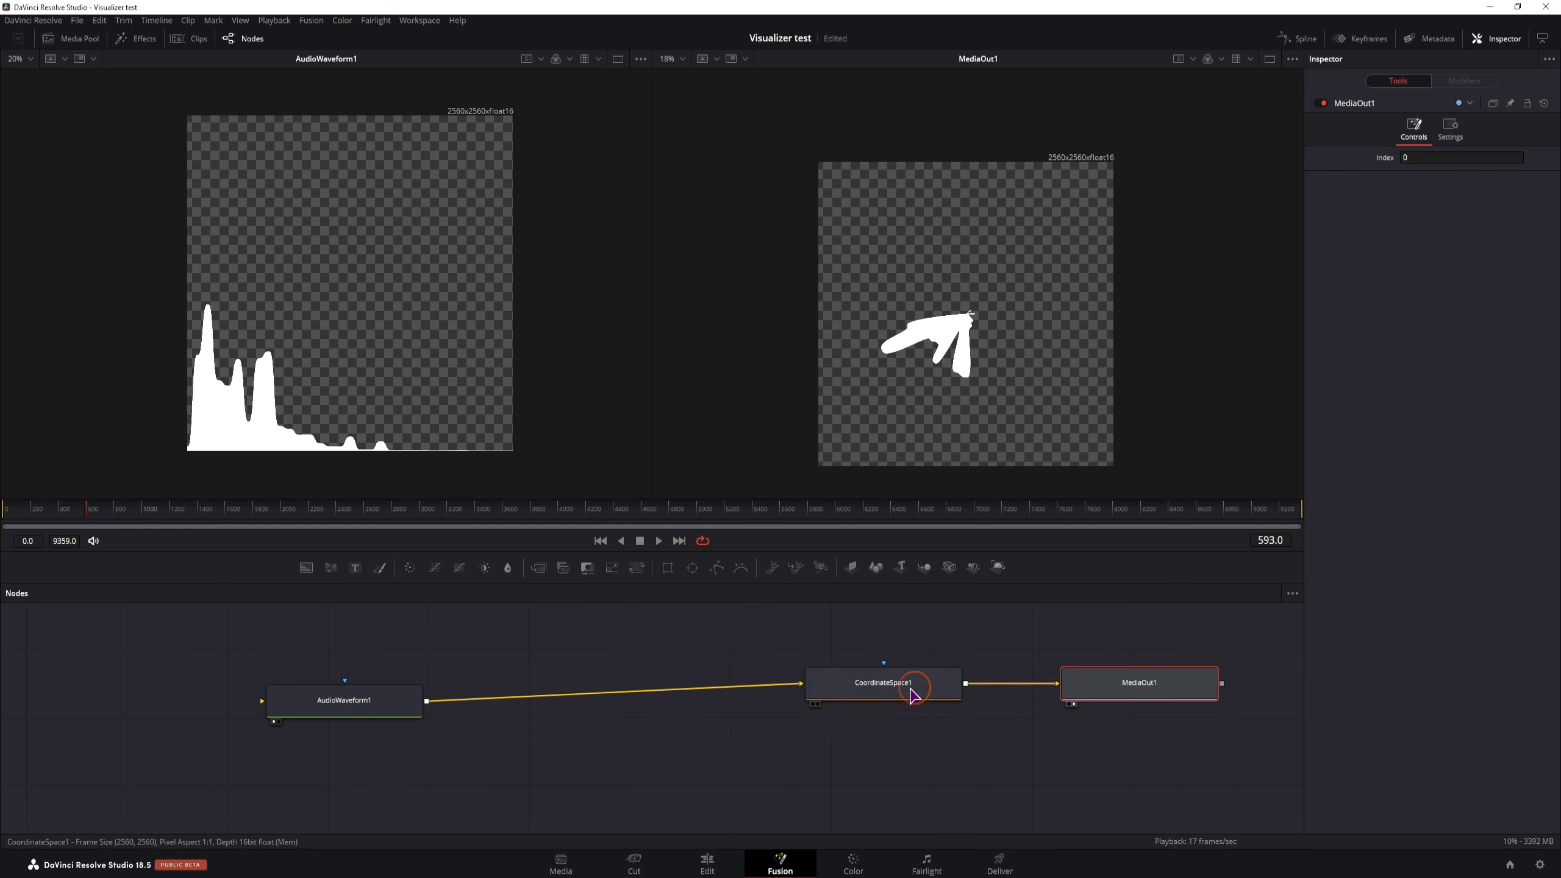
drag(911, 689, 929, 697)
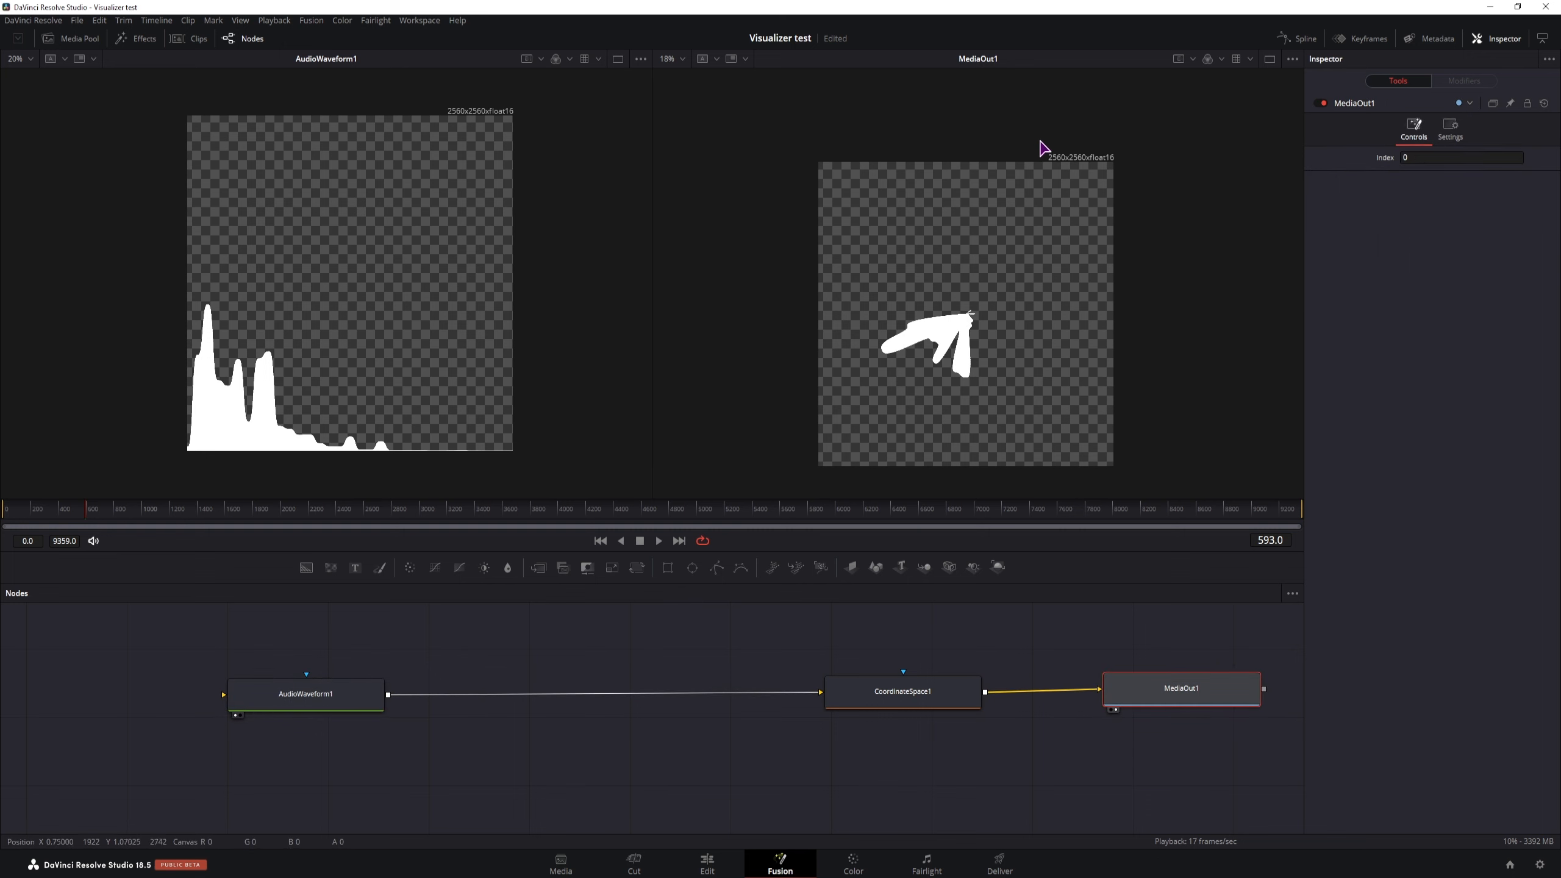
drag(1040, 142, 1128, 179)
drag(307, 567, 1025, 705)
drag(1133, 773, 988, 700)
drag(1129, 695, 1184, 673)
drag(1186, 780, 1008, 711)
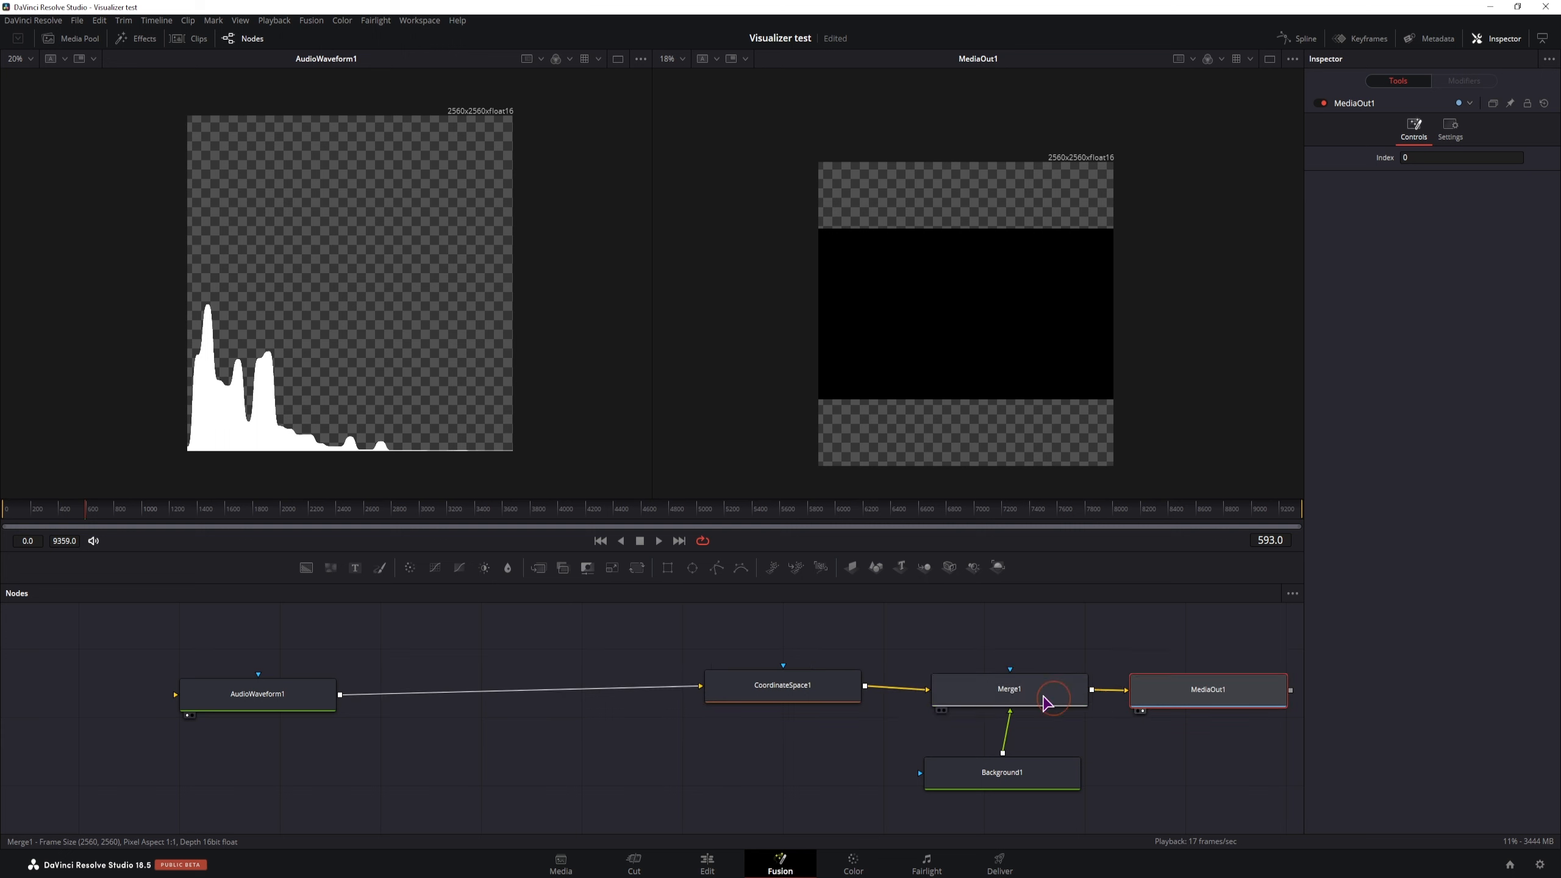
Swap the Merge1 inputs so the Background lies beneath the spectrum, and set the Background's alpha to 0.
click(1010, 689)
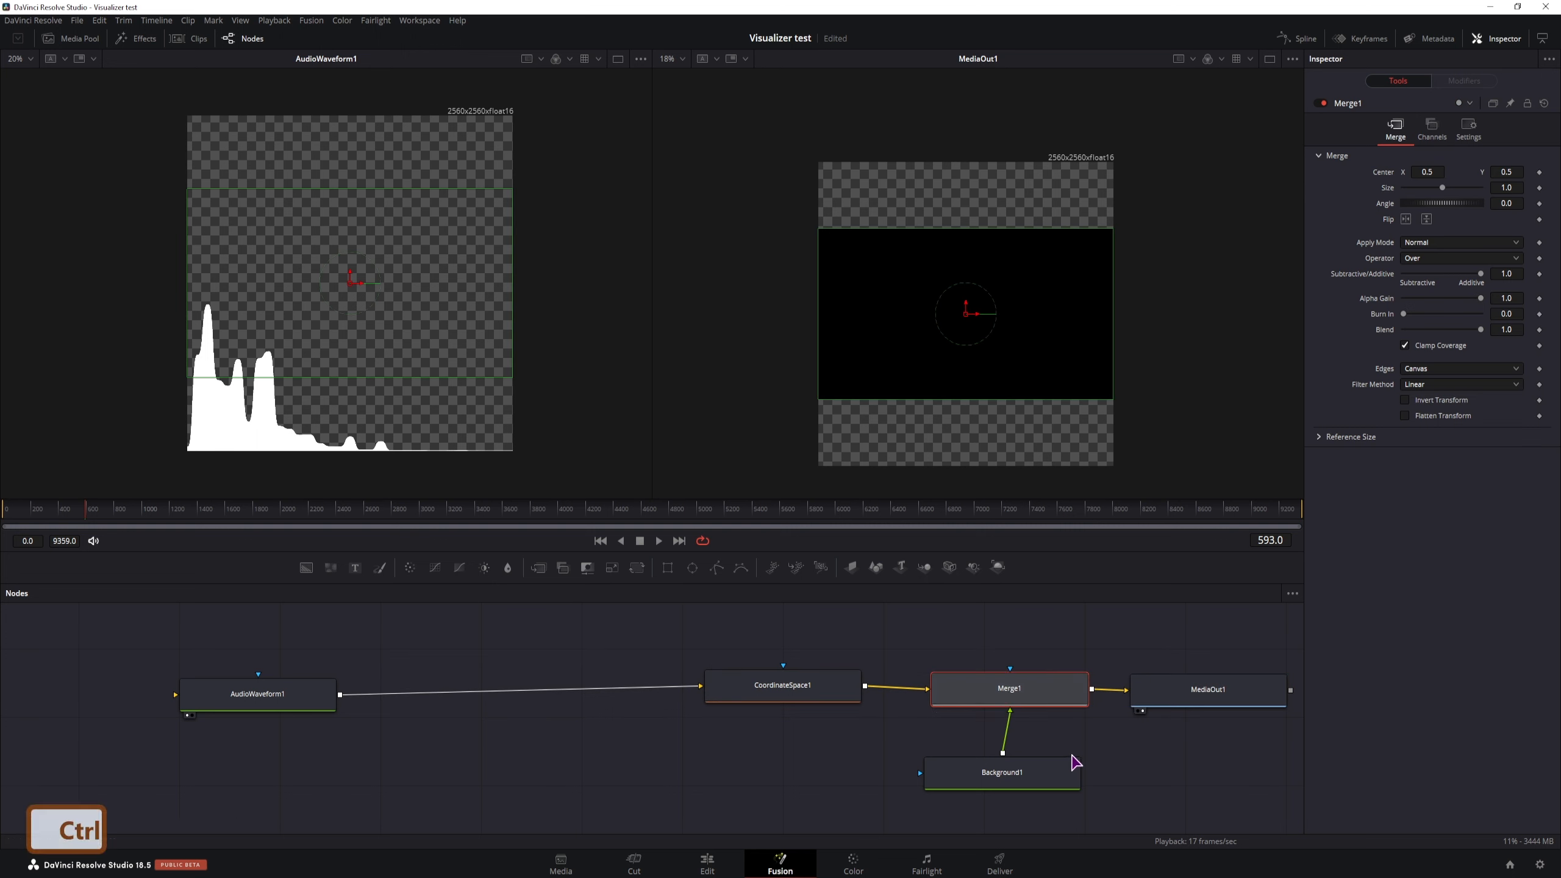
key(ctrl+t)
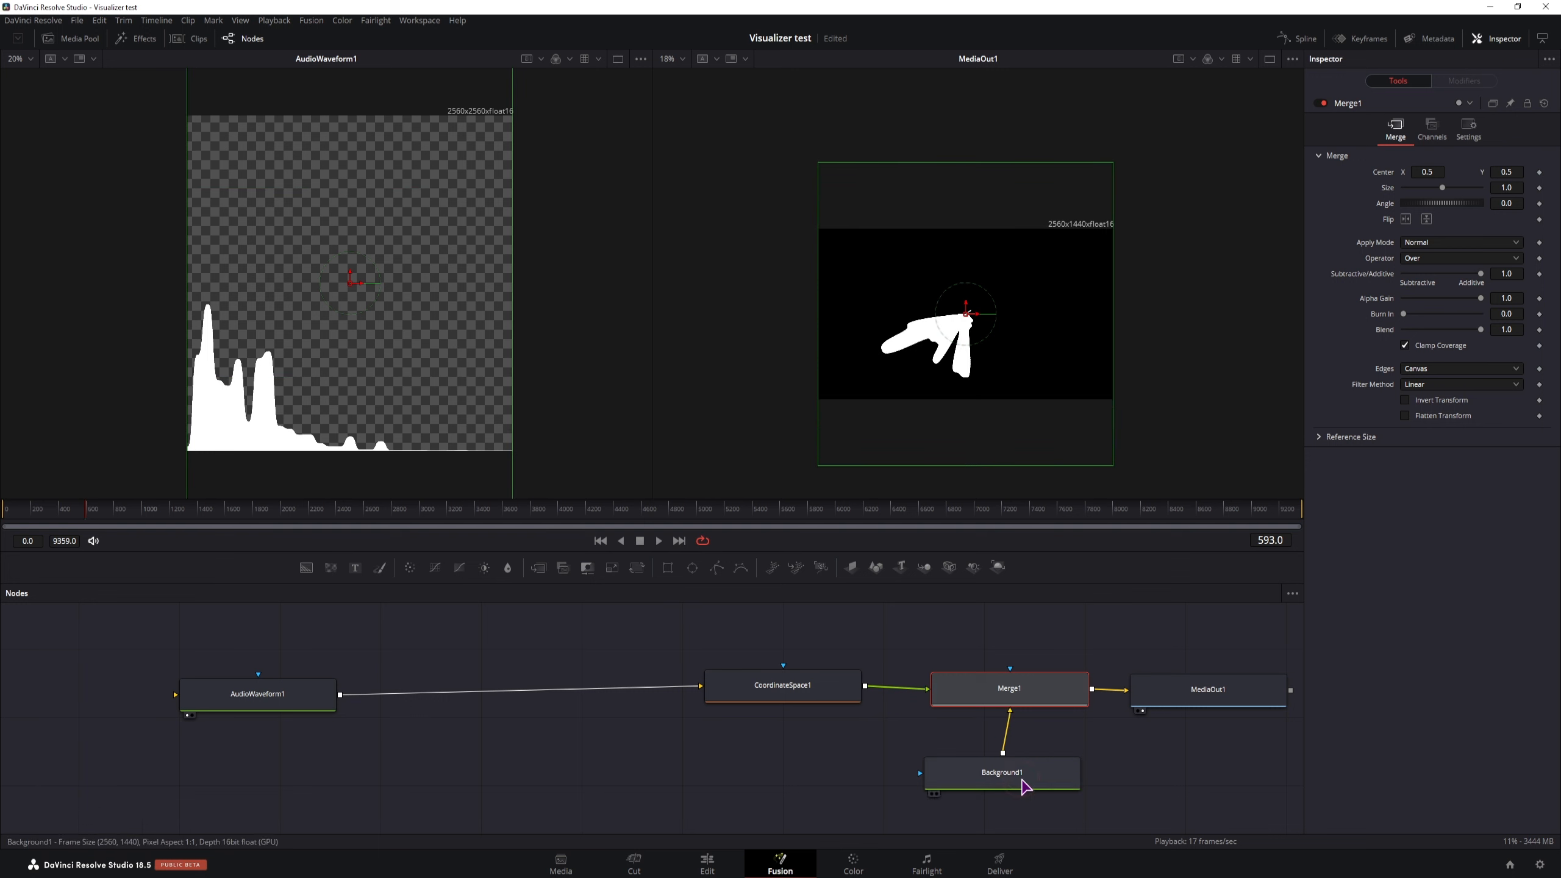
drag(1074, 785, 1080, 781)
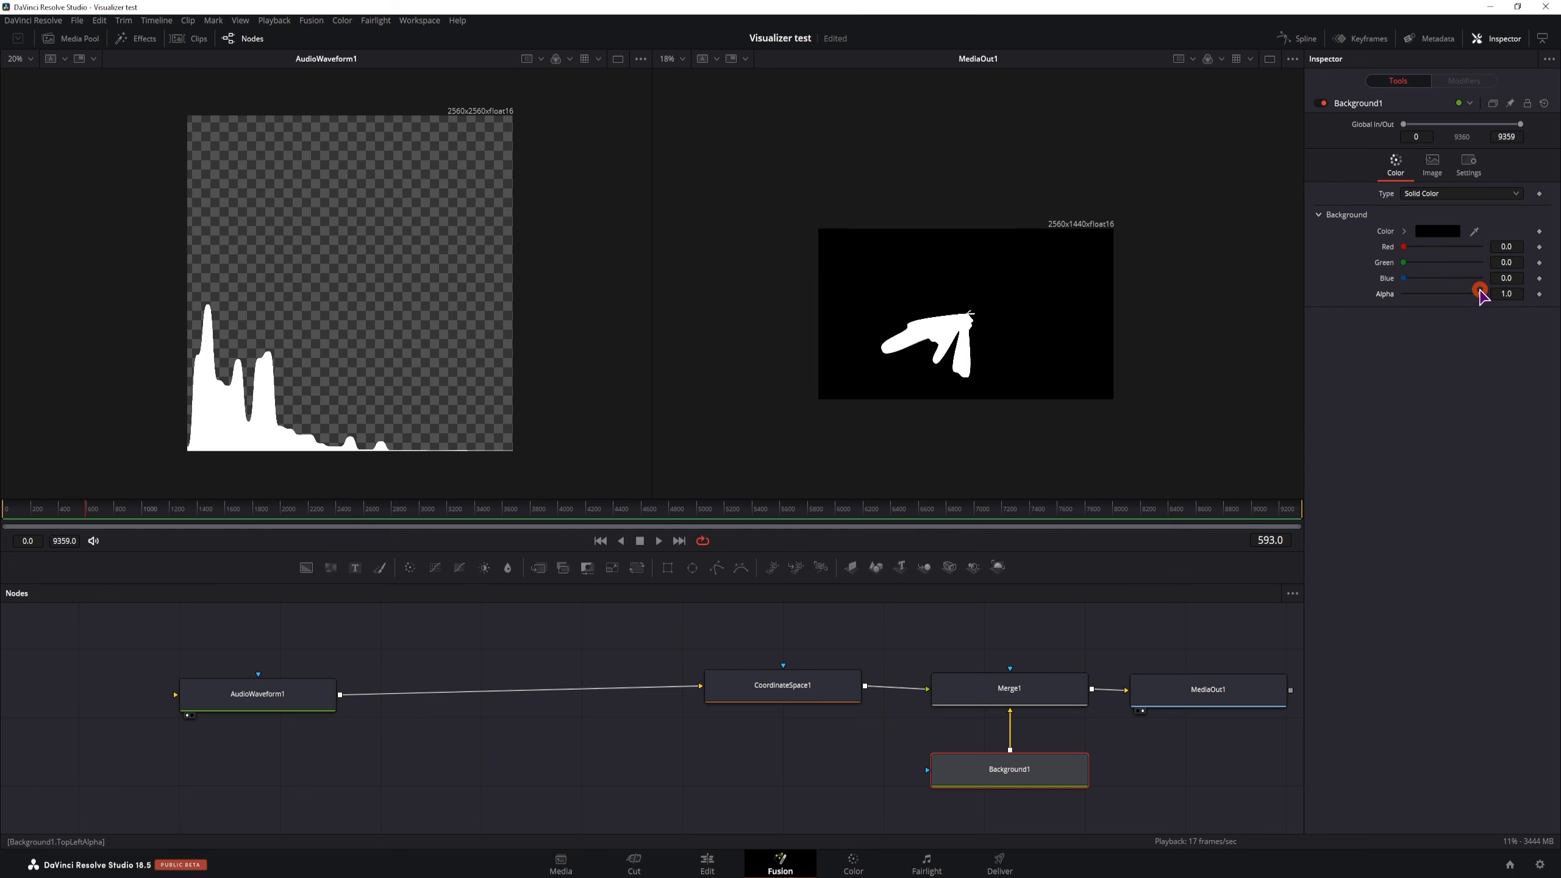
drag(1480, 290, 1344, 282)
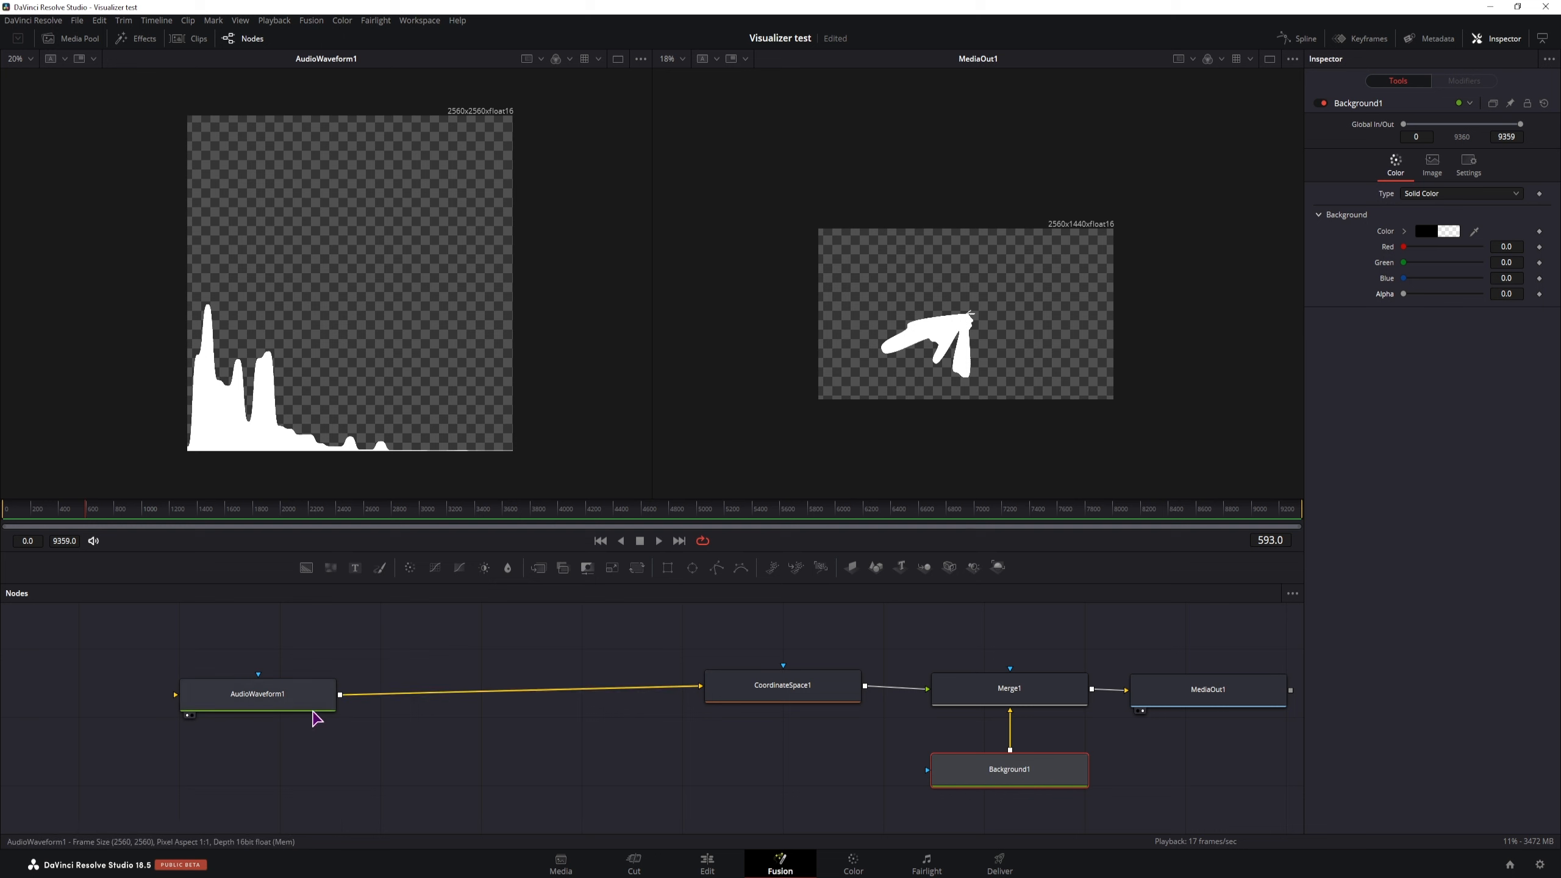
Insert a Transform node between AudioWaveform1 and CoordinateSpace1 and raise its Center Y to about 0.693.
drag(295, 698, 289, 691)
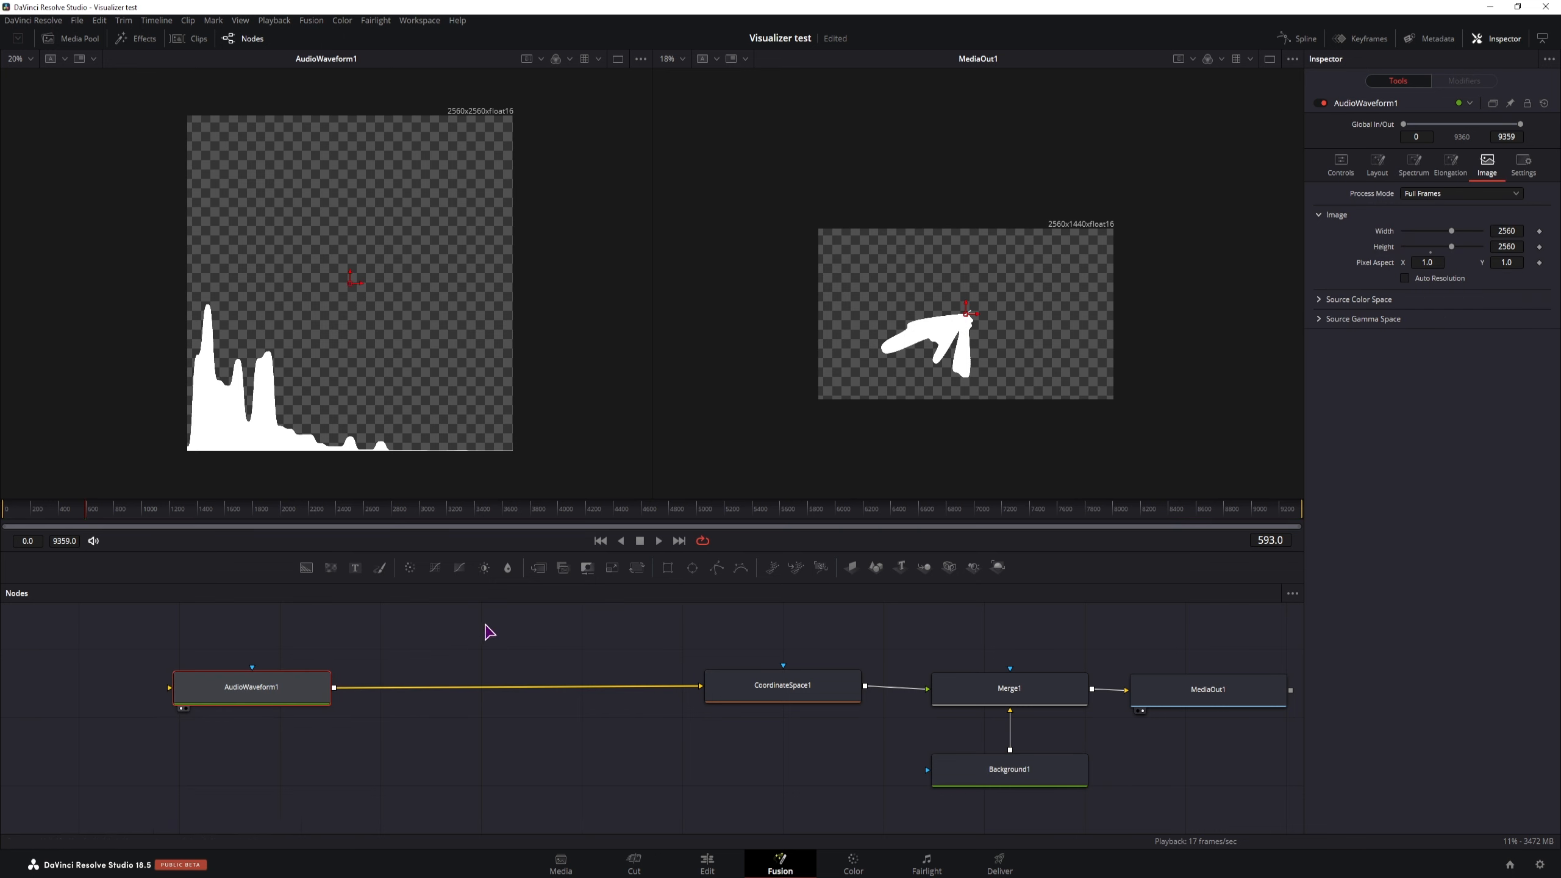
drag(636, 567, 600, 692)
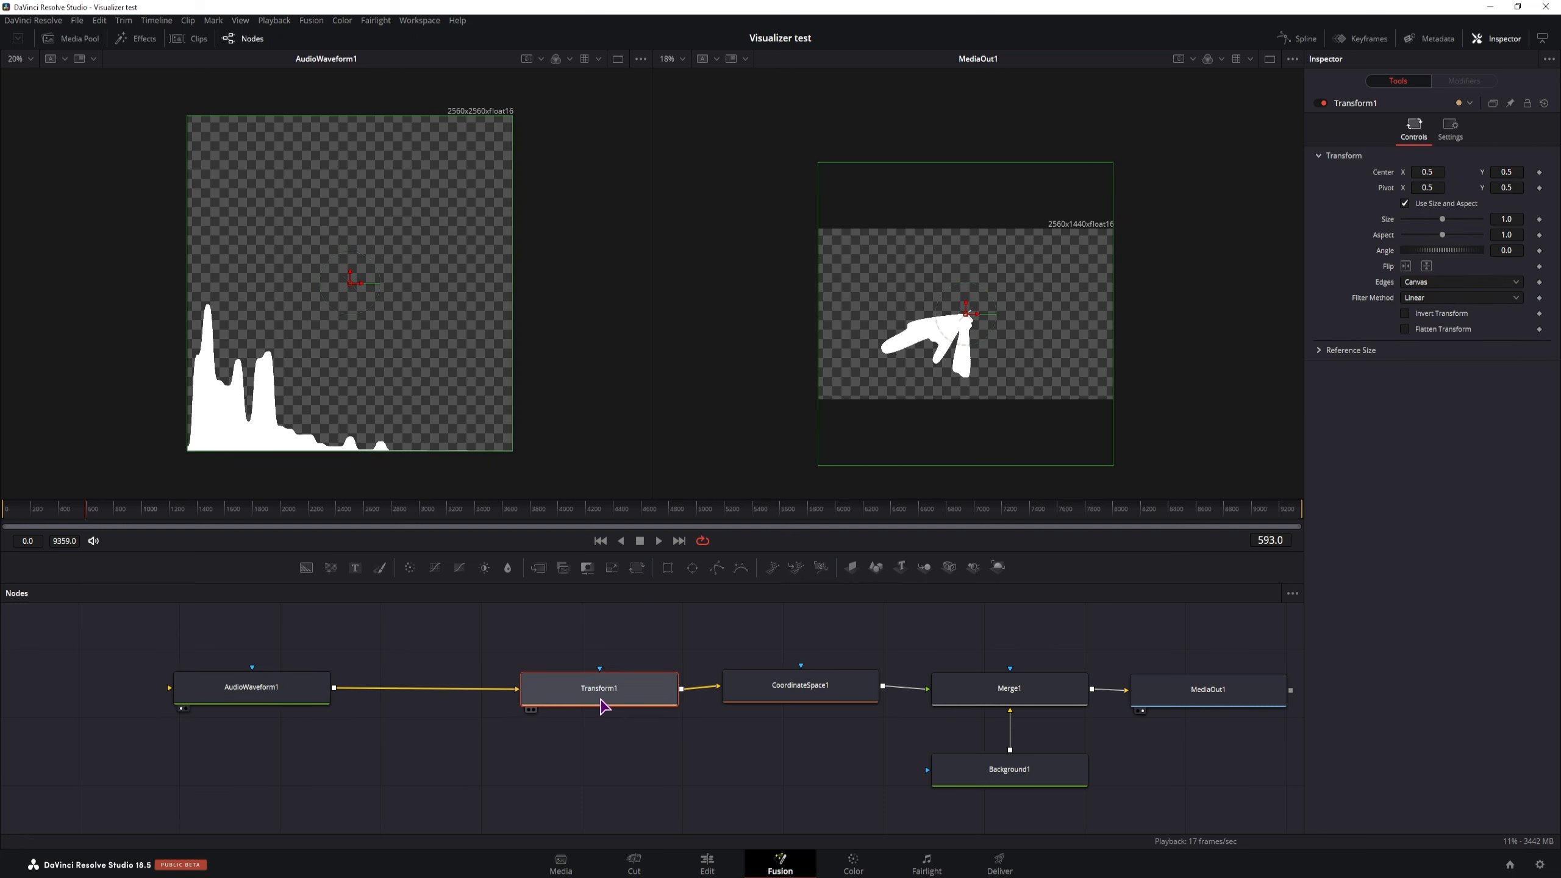
drag(1502, 171, 1558, 171)
key(ctrl+f)
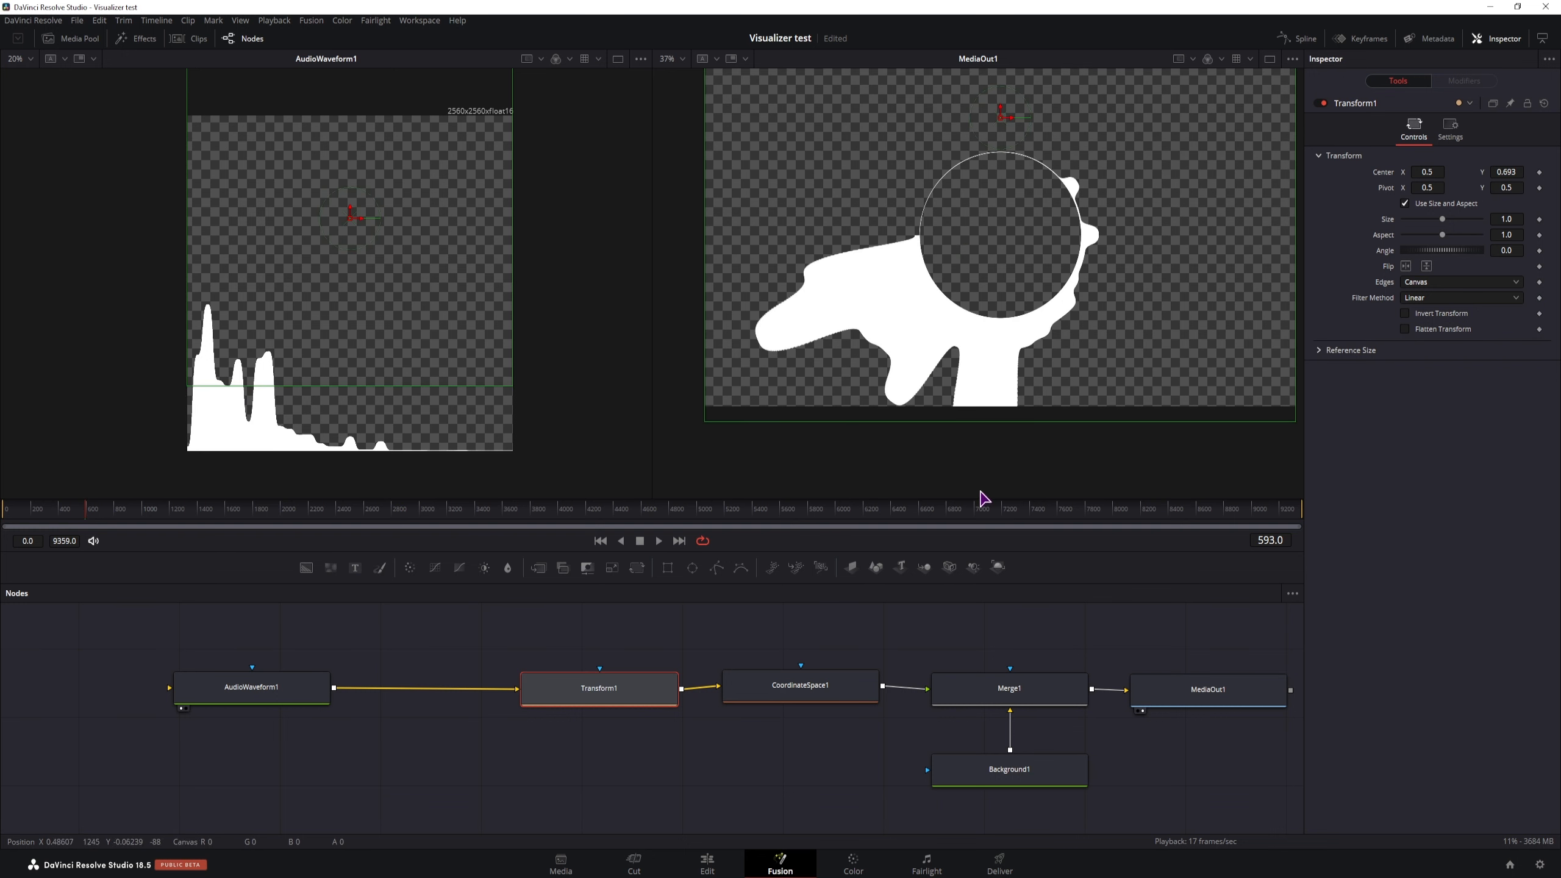
Enable Limitation in the AudioWaveform node's spectrum settings and set the spectrum Scale to 0.5.
click(216, 682)
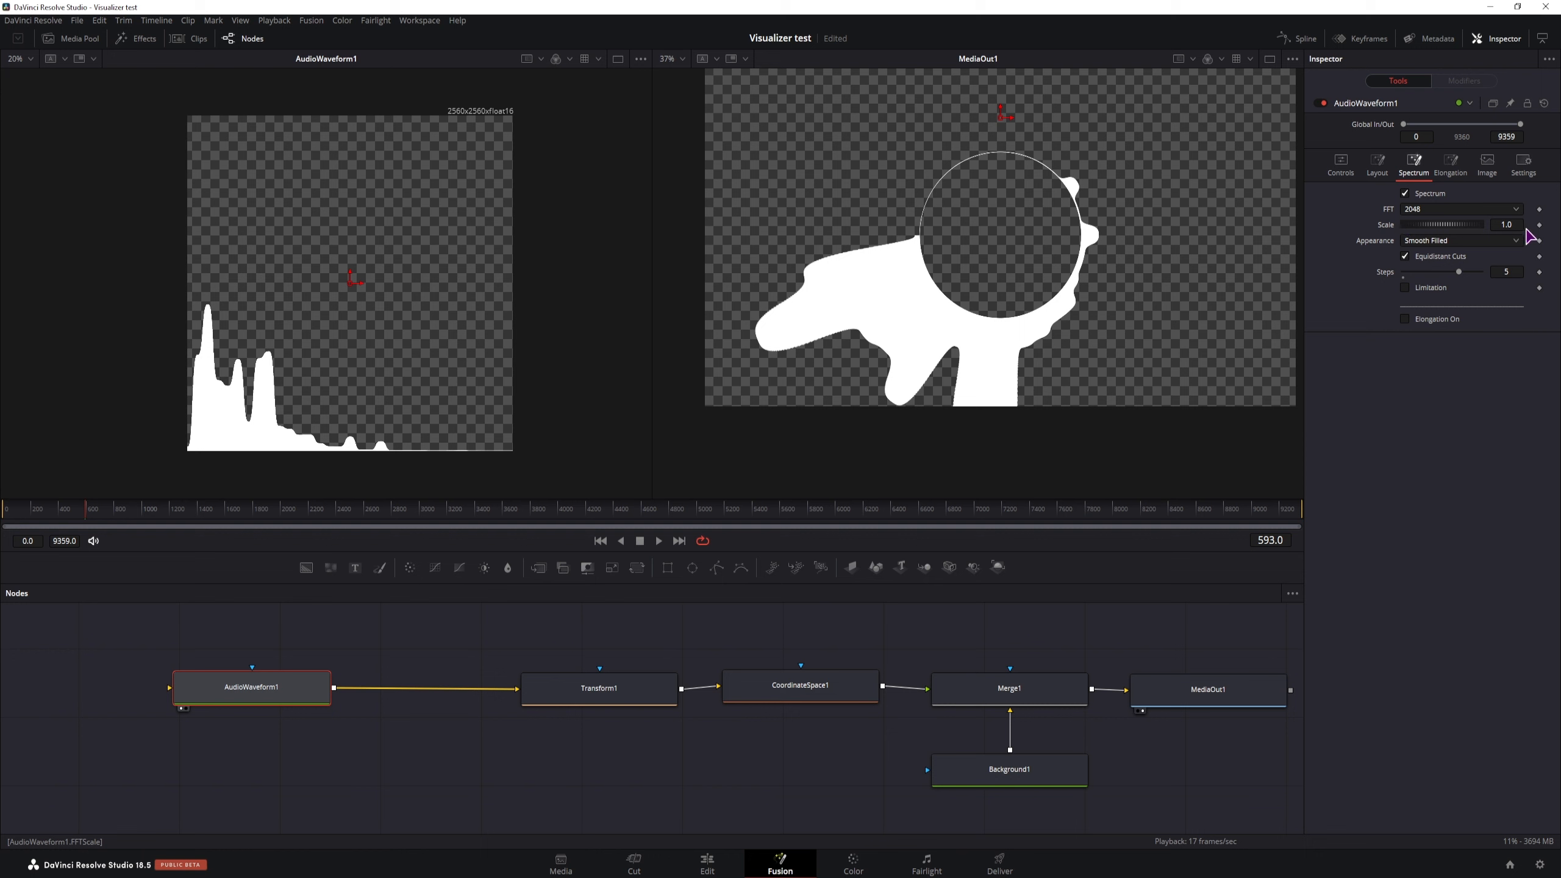
click(1405, 287)
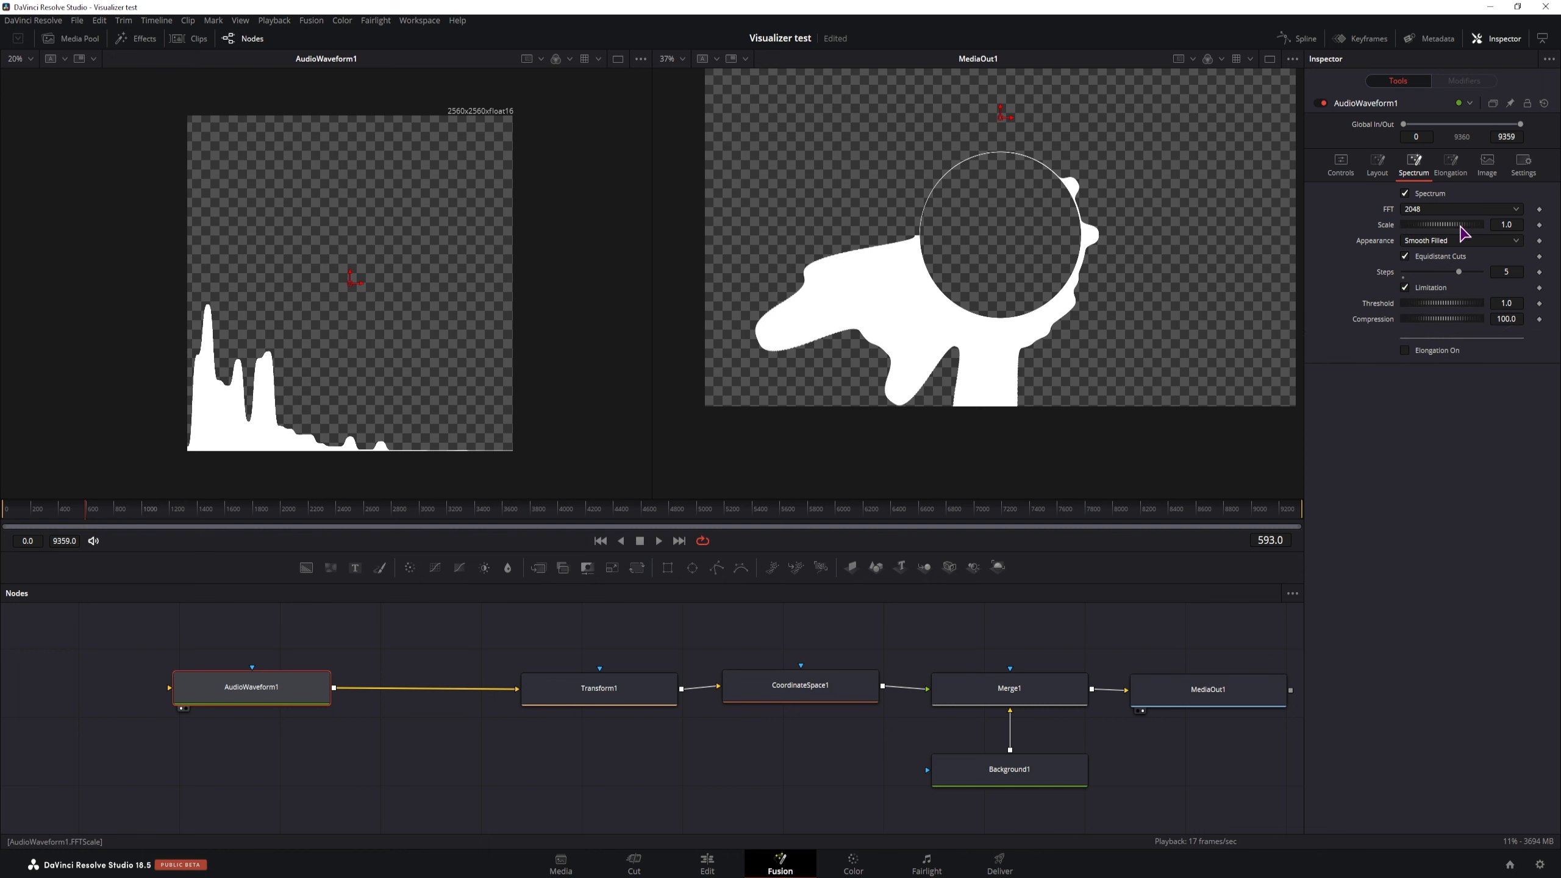
drag(1462, 225, 1442, 225)
key(BackSpace)
key(BackSpace)
key(BackSpace)
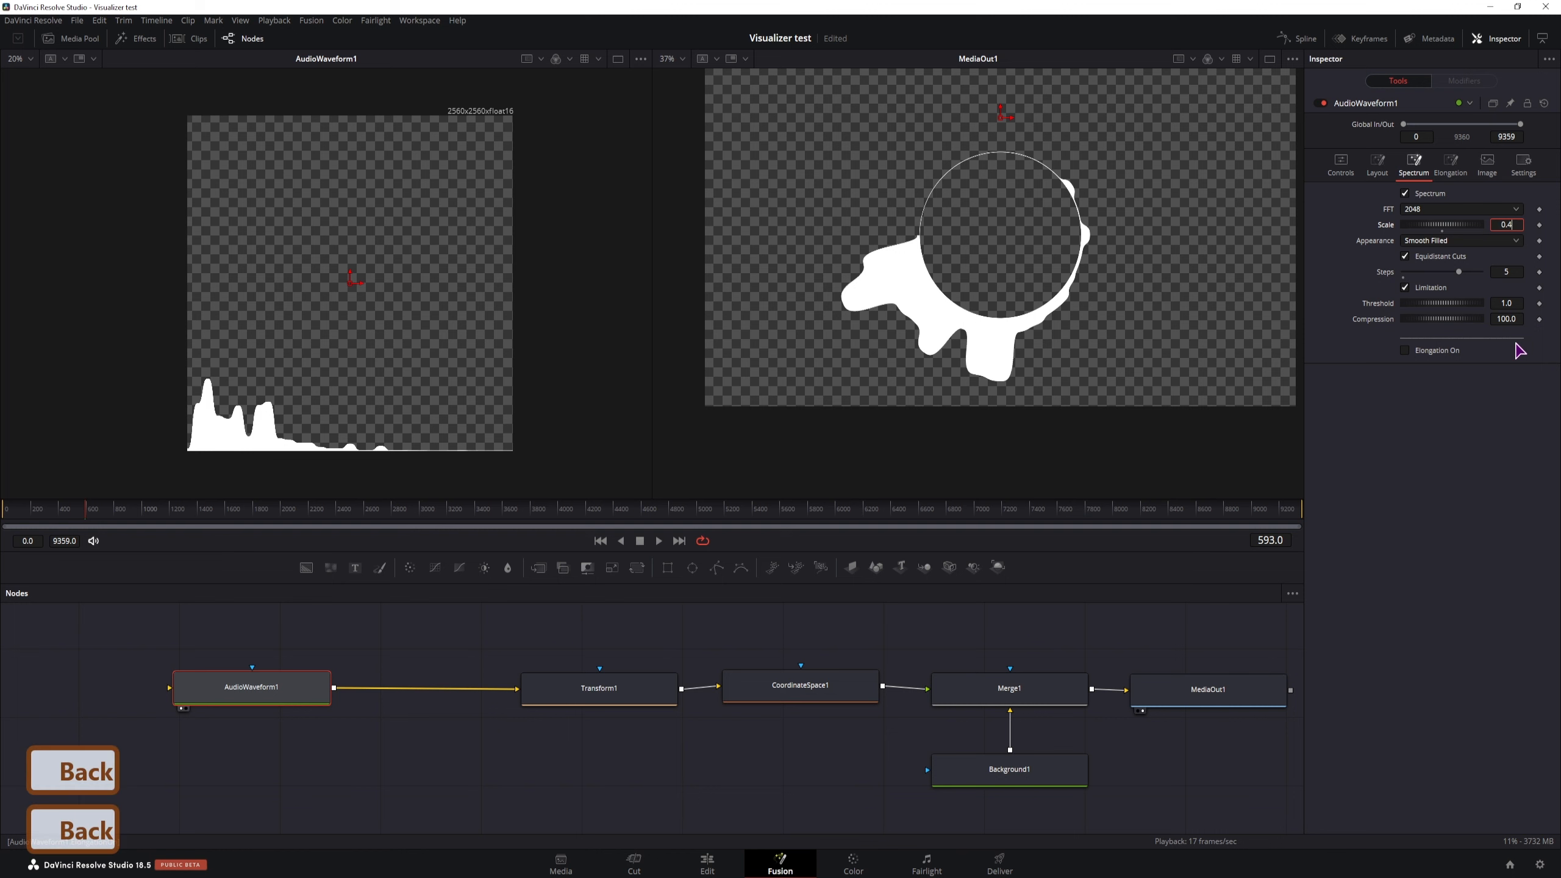
text(5)
click(1492, 415)
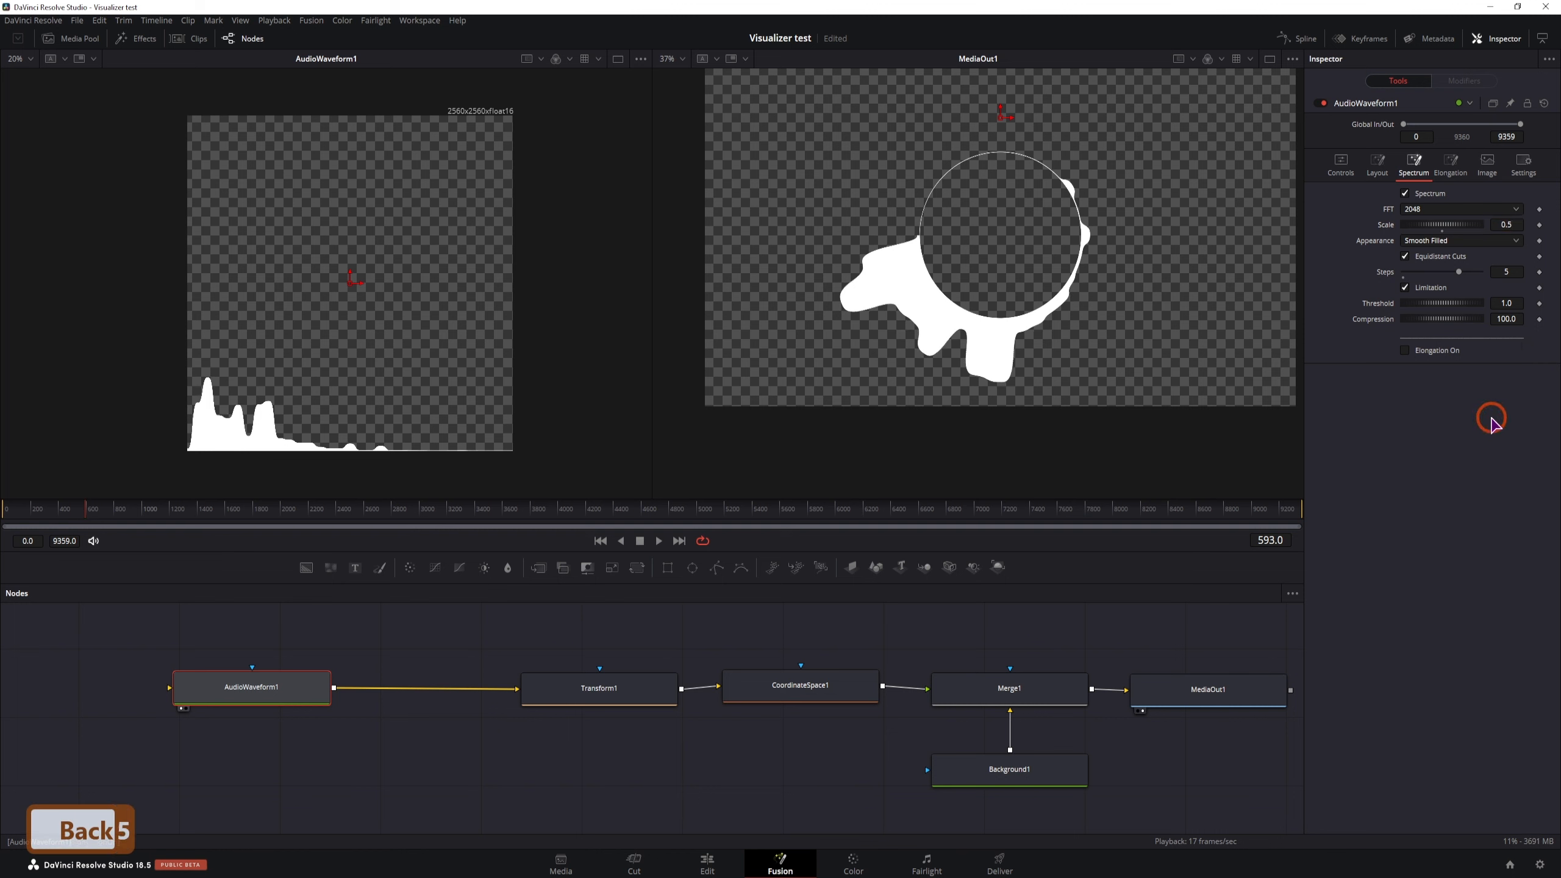
Set the Limitation Threshold of the AudioWaveform1 spectrum to 0.3.
drag(1469, 305, 1404, 308)
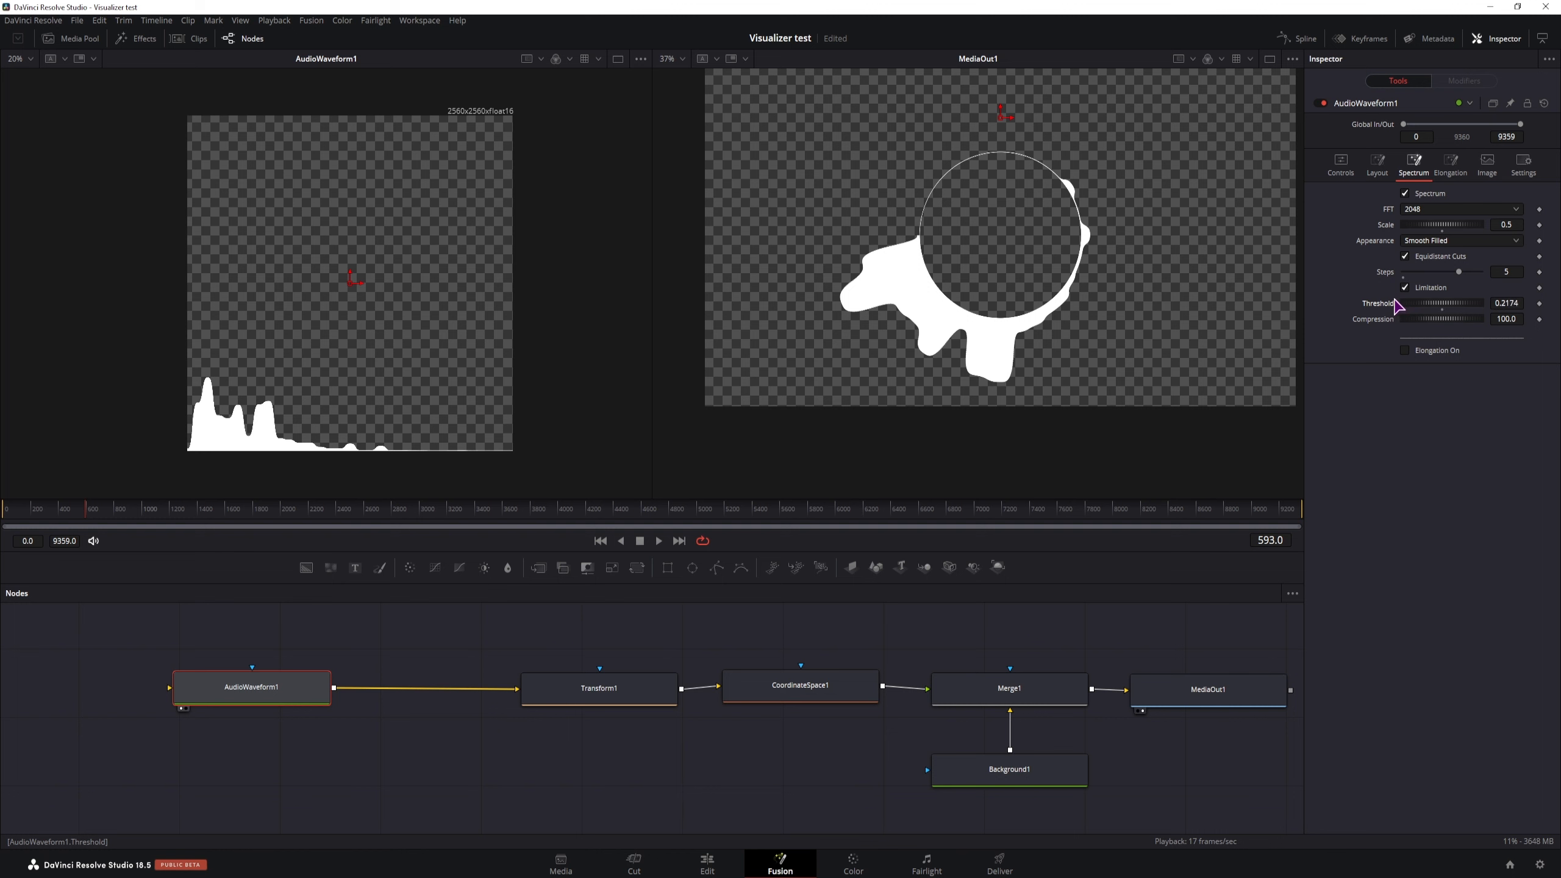
click(1507, 303)
text(0.)
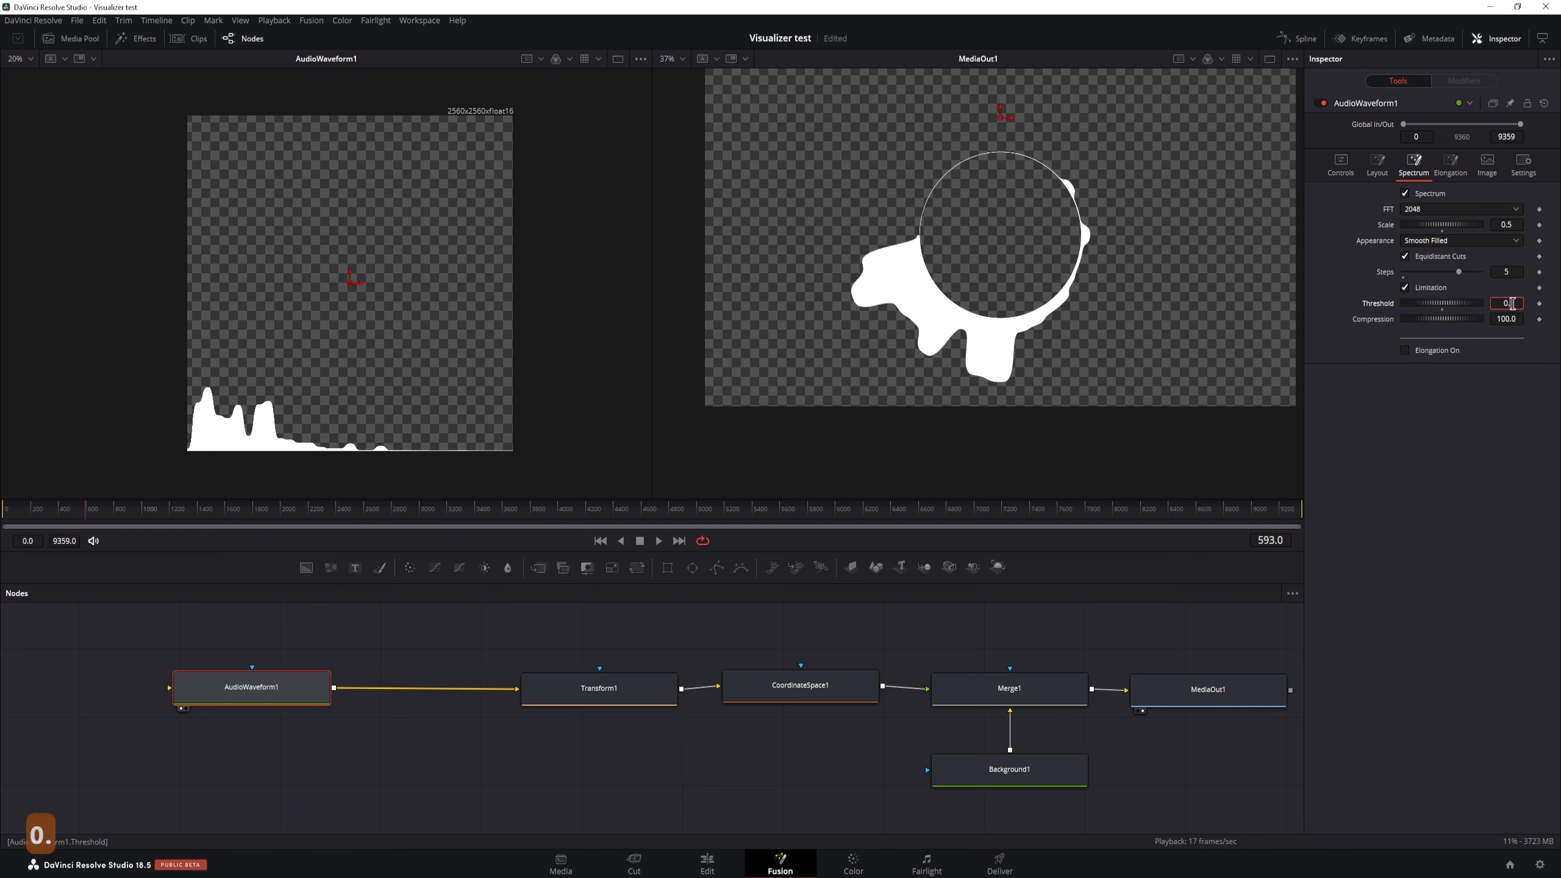
text(3)
key(Tab)
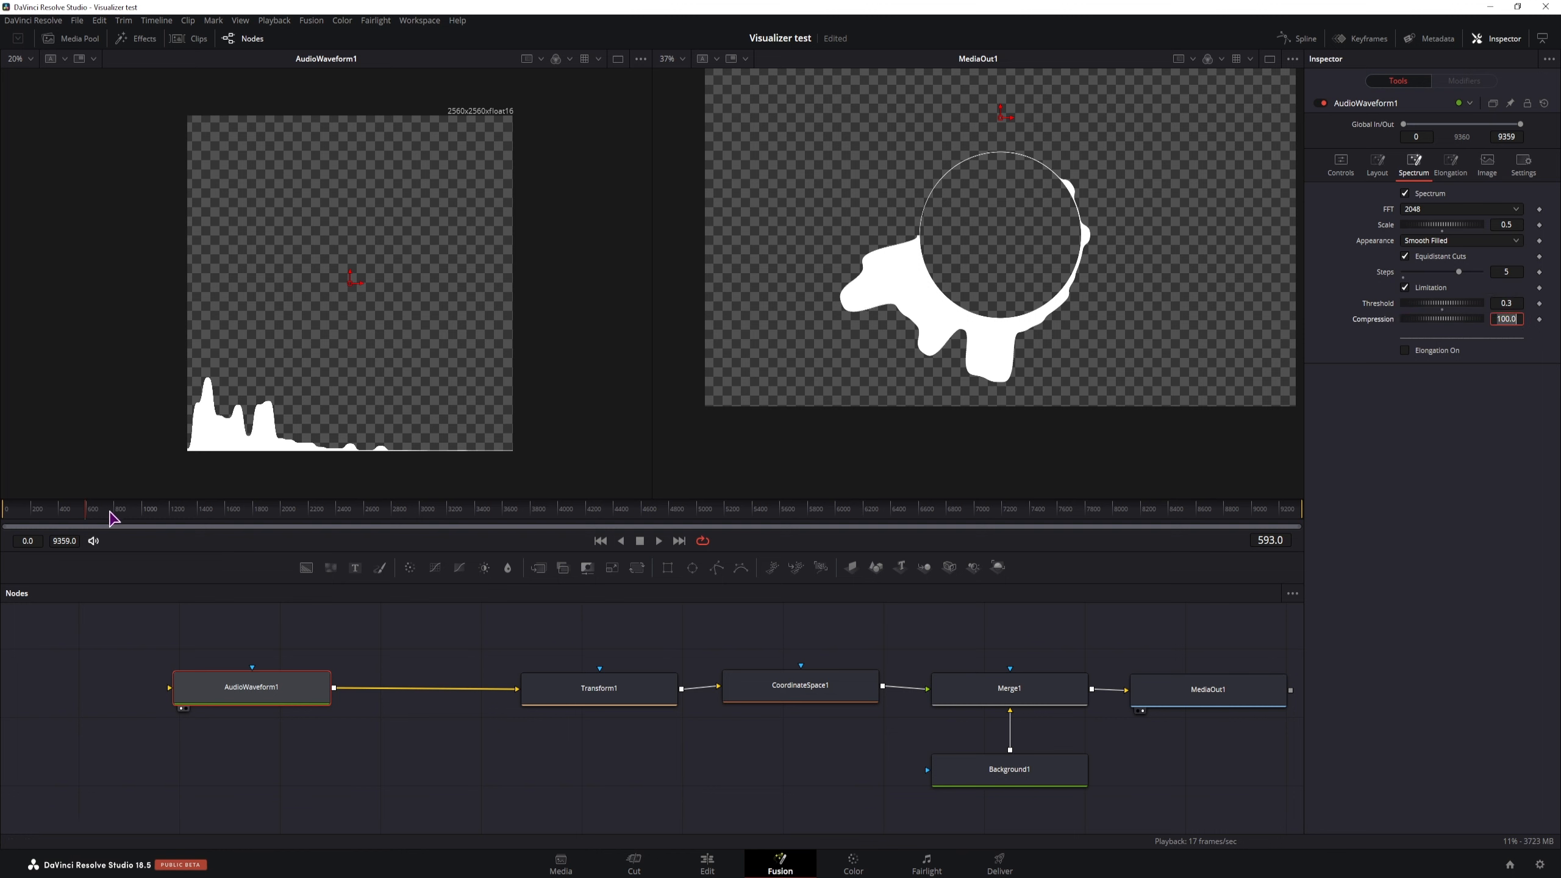
Check the spectrum at frame 866 and set its Scale to 0.3.
drag(110, 514, 130, 511)
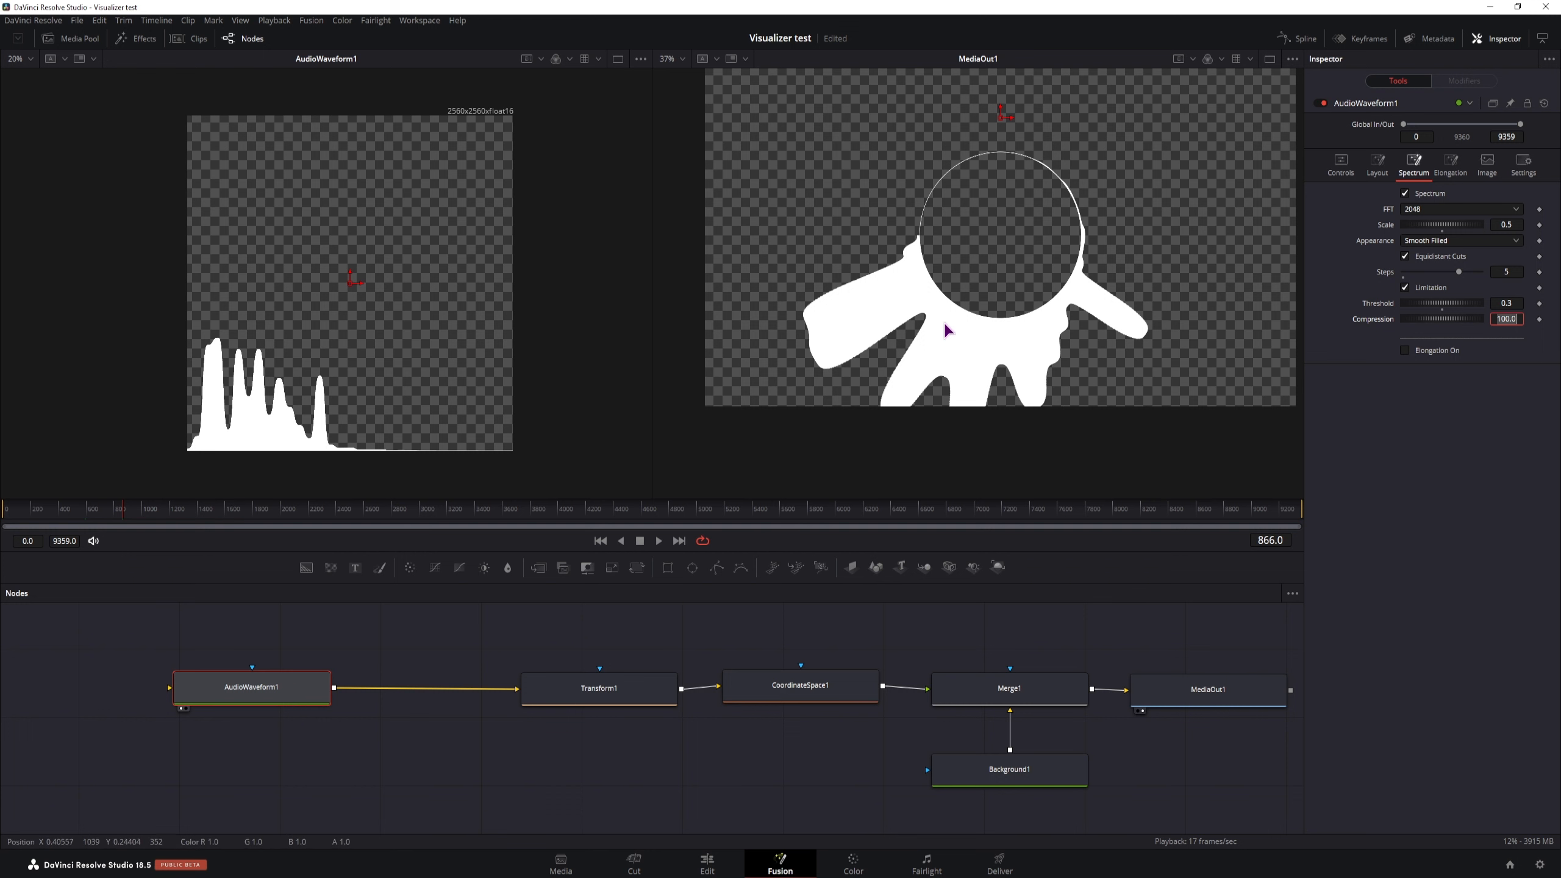
click(1518, 225)
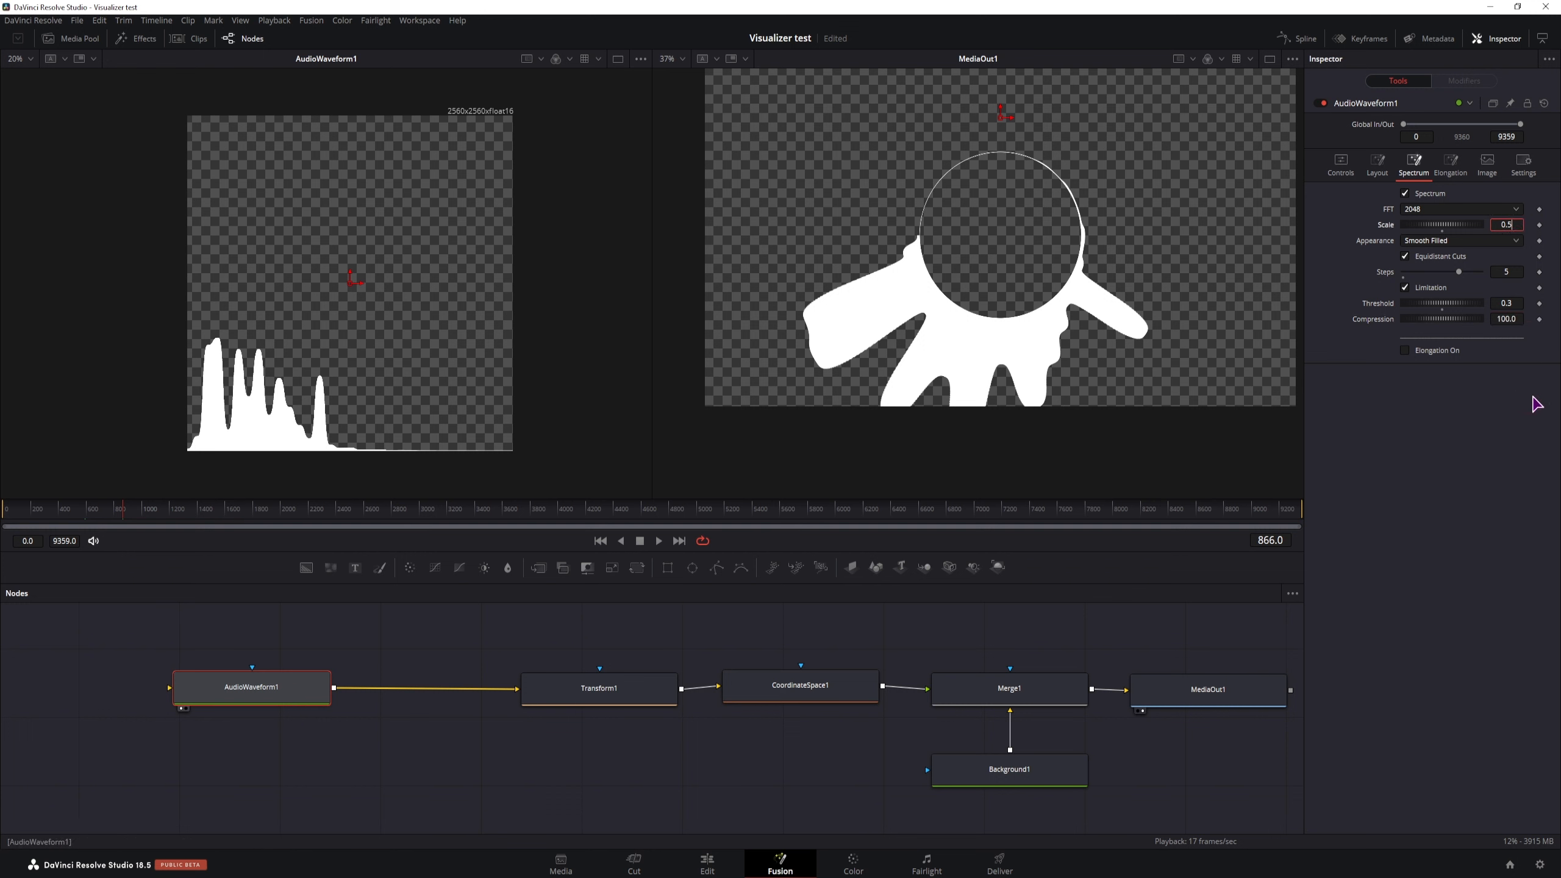
key(BackSpace)
text(3)
click(1472, 440)
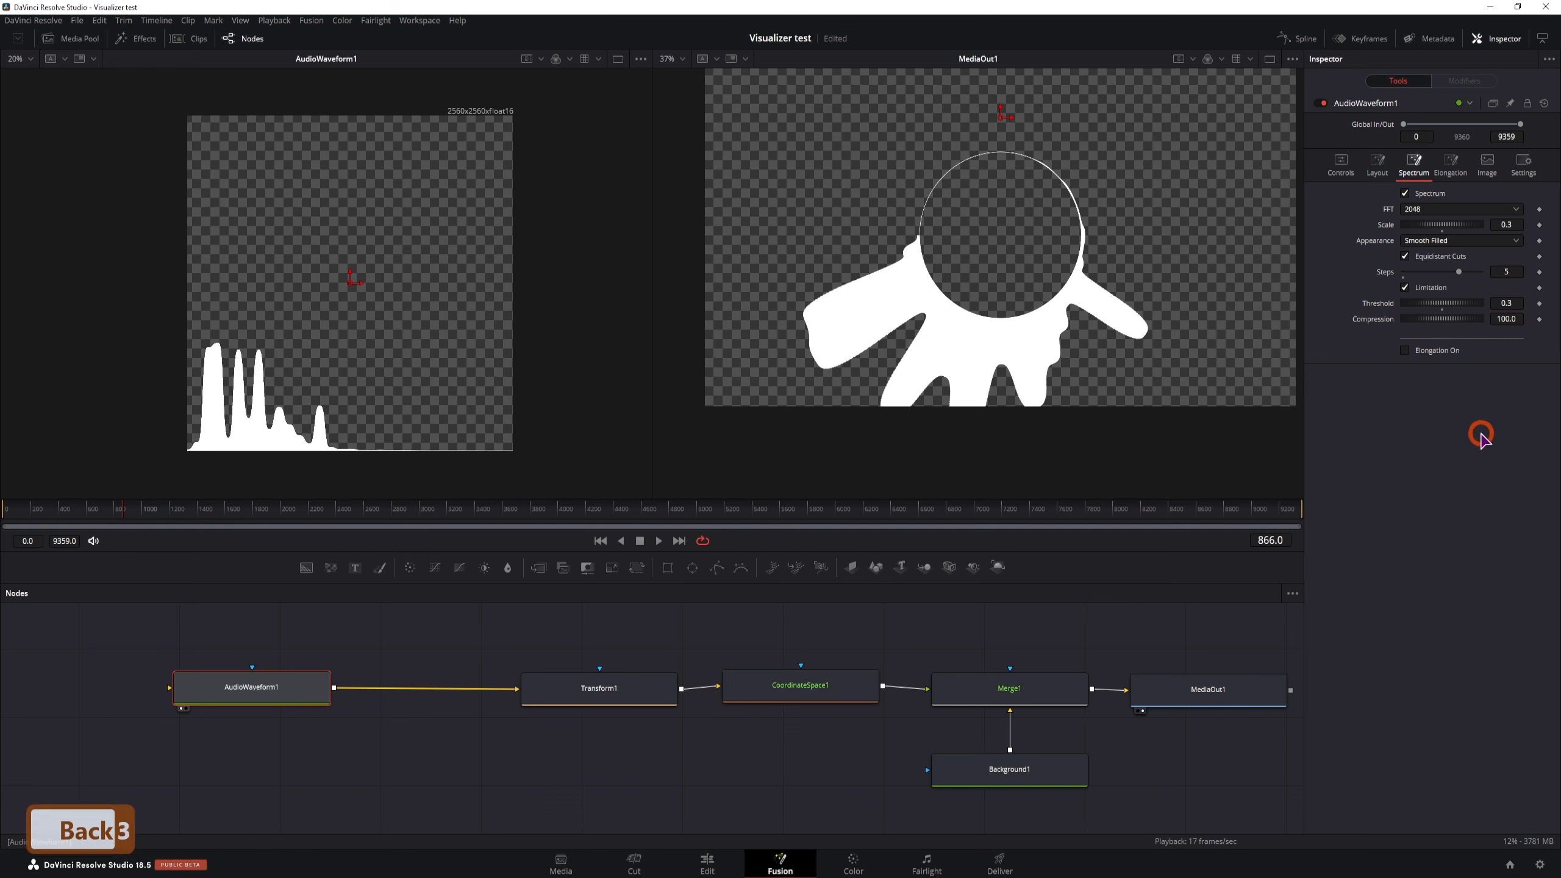
Set the spectrum Scale and Threshold both to 0.2 and check the shape at frame 6471.
click(1533, 337)
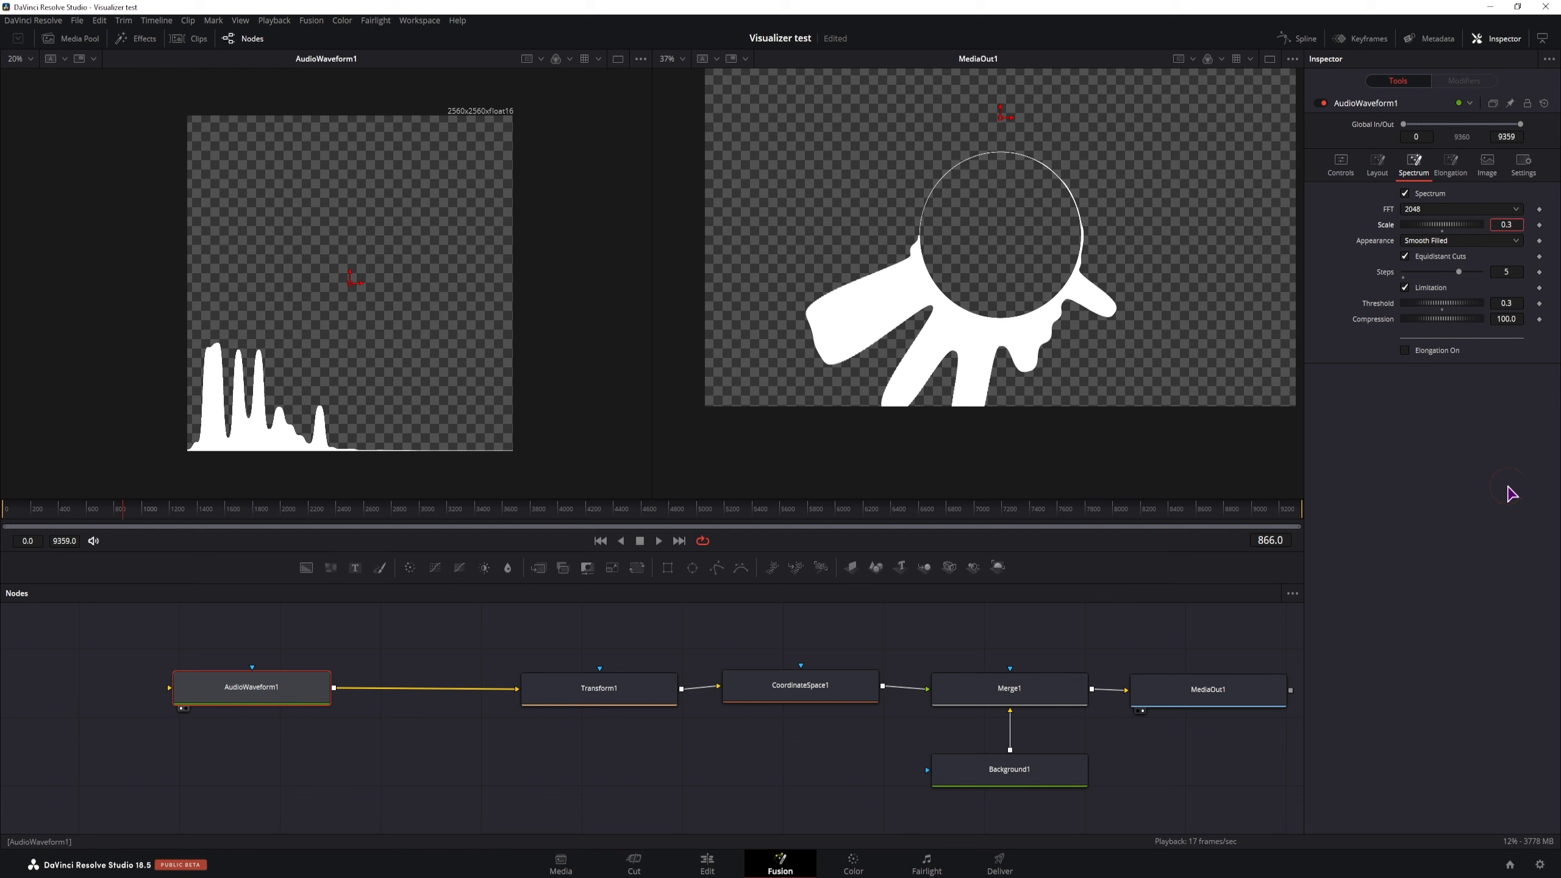
key(BackSpace)
text(2)
click(1481, 493)
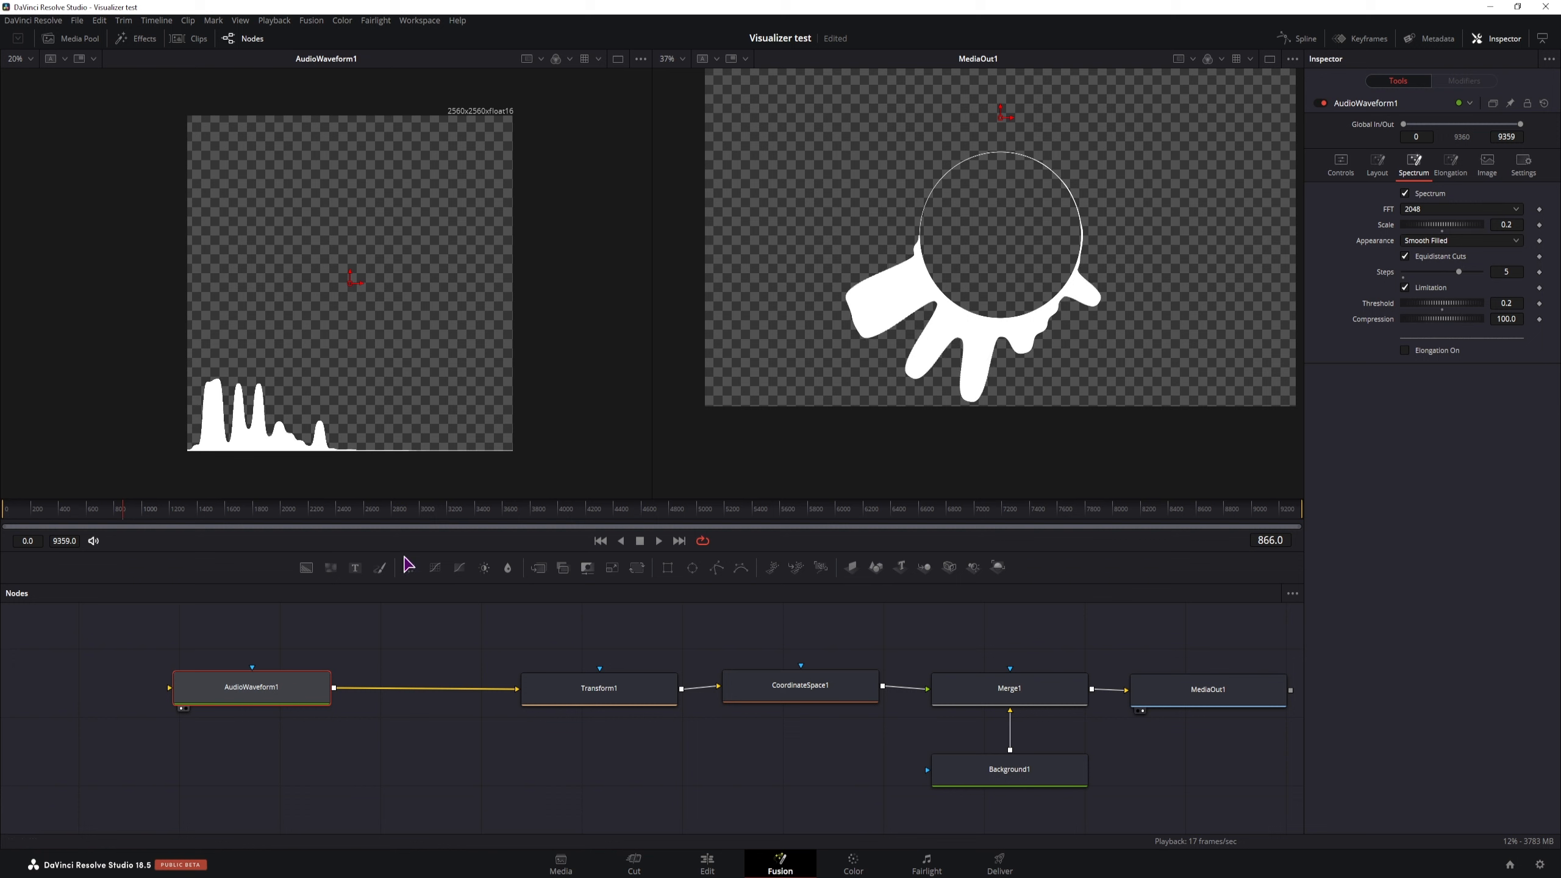
click(900, 509)
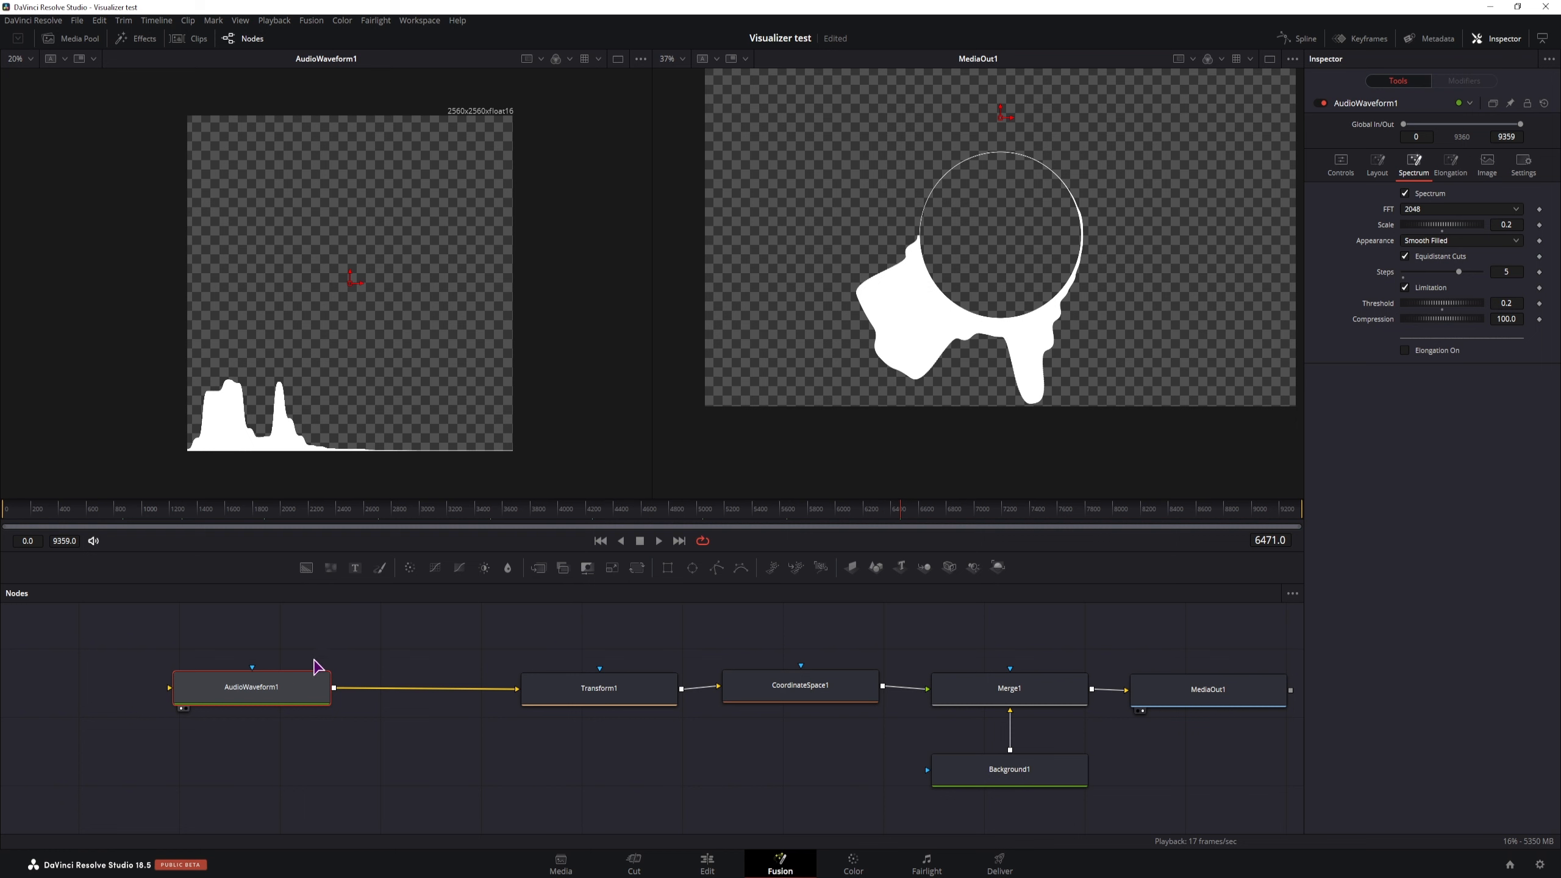
Set AudioWaveform1's Proxy (for sampling) and Zoom to 2, and lower its spectrum Scale to 0.1.
click(1340, 163)
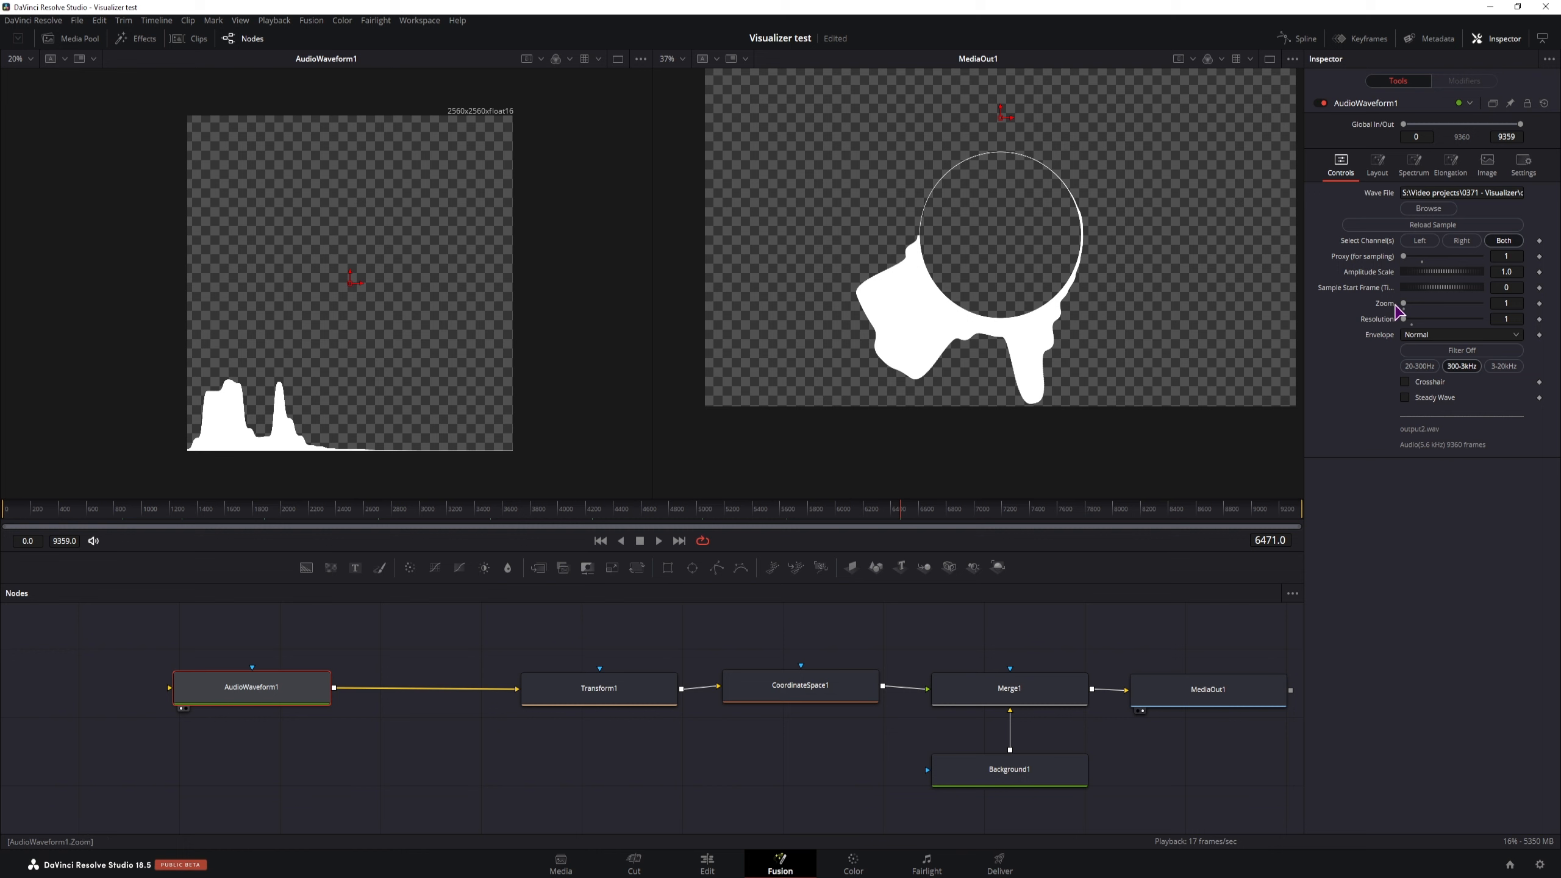
click(1521, 259)
text(2)
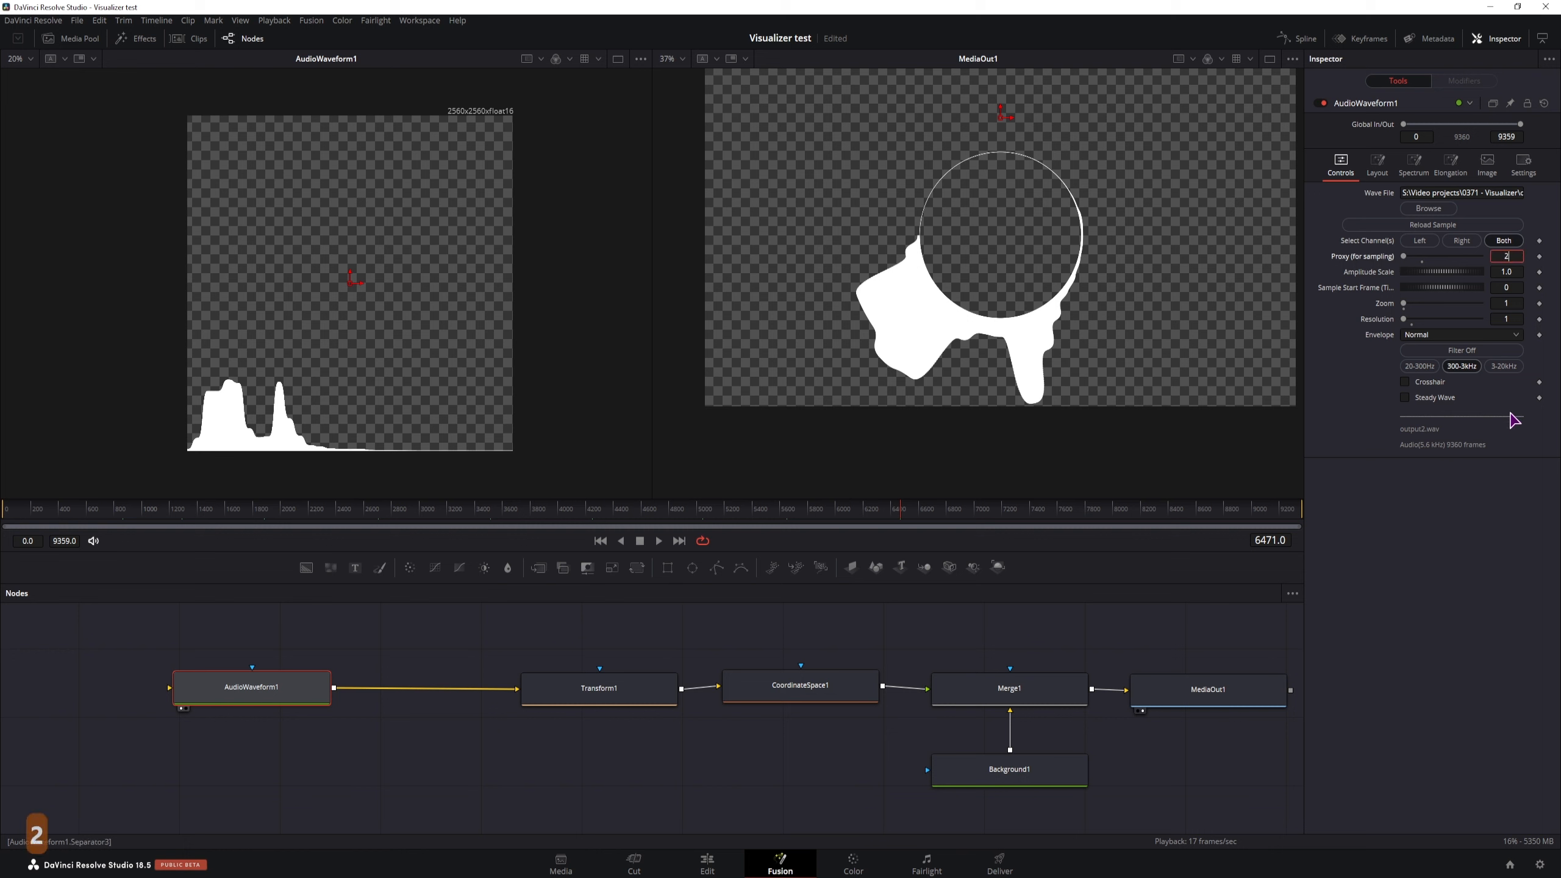
click(1507, 303)
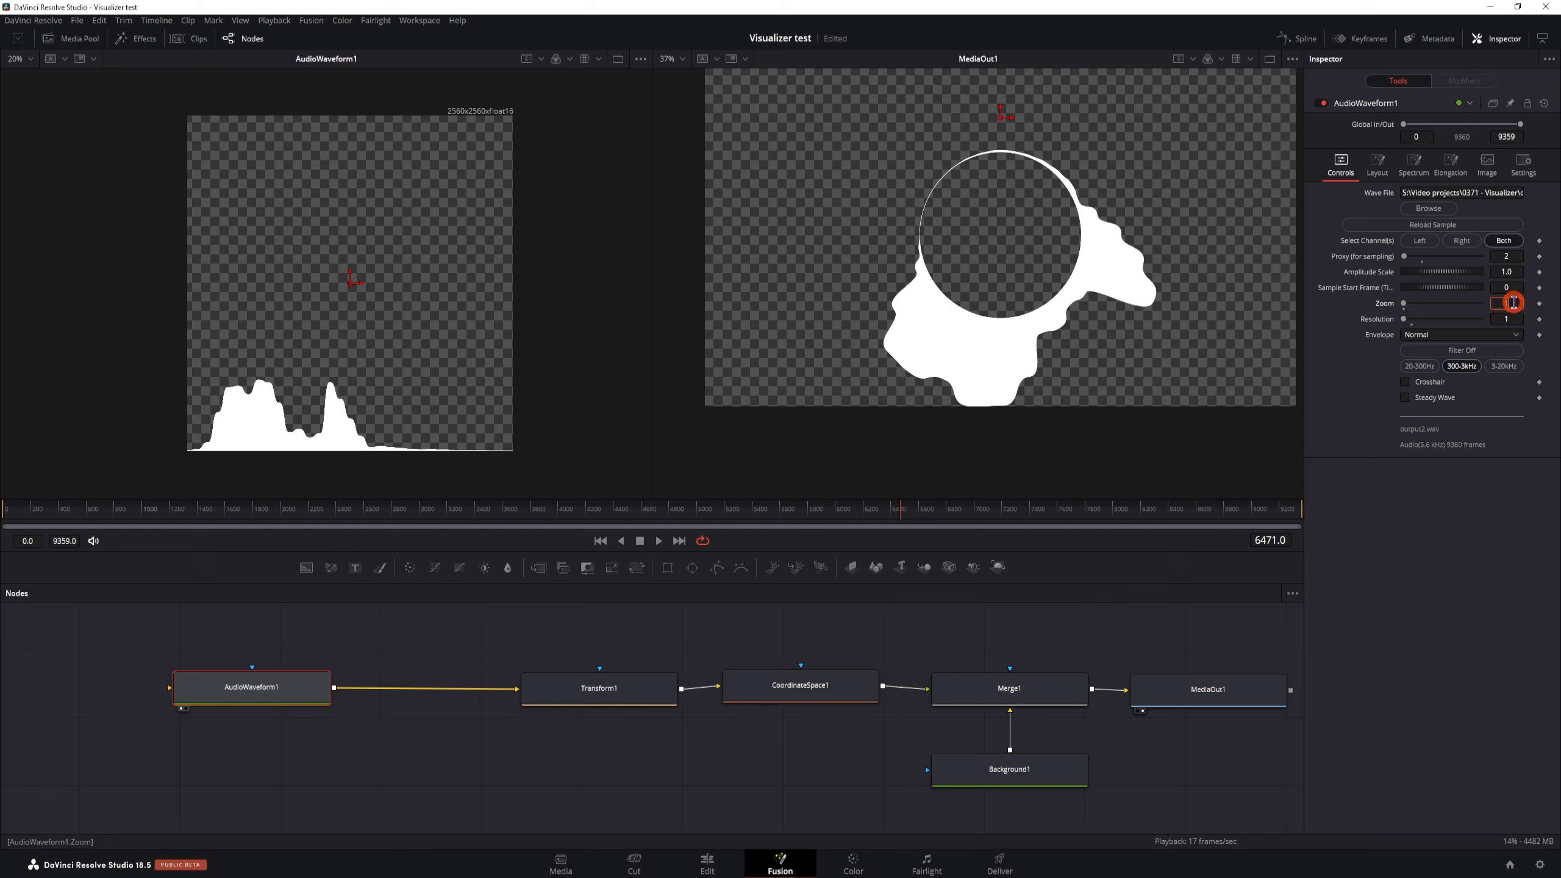
text(2)
key(Return)
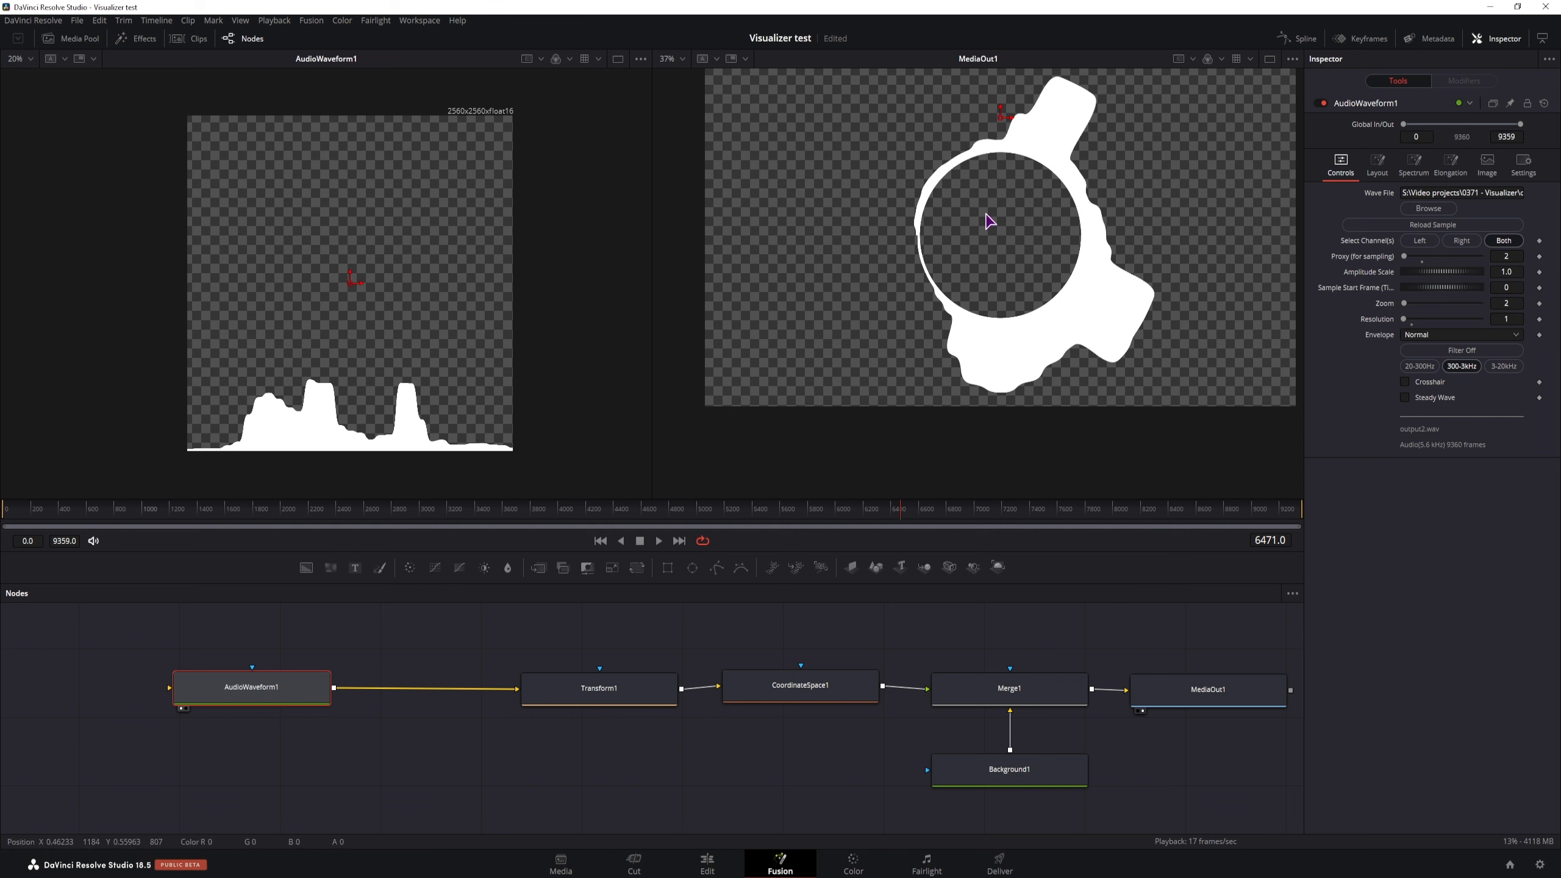
click(1413, 165)
mouse_move(1479, 326)
mouse_down()
mouse_move(1388, 333)
mouse_move(1486, 329)
mouse_up()
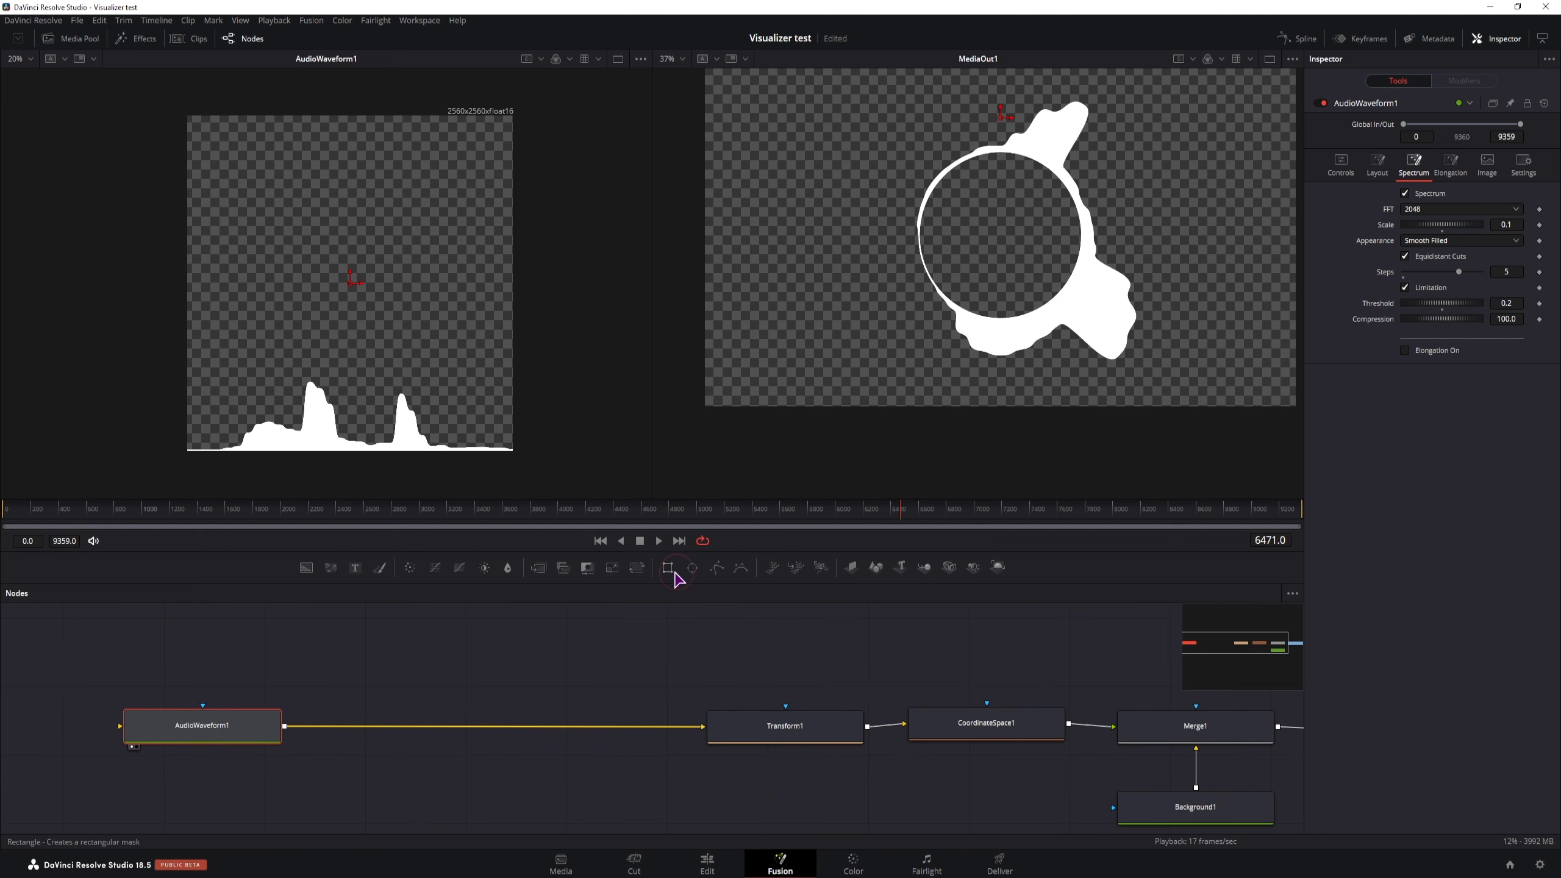
Add a Rectangle mask node above the AudioWaveform1 chain with Height 1.0 and Width 0.002.
drag(668, 567, 455, 652)
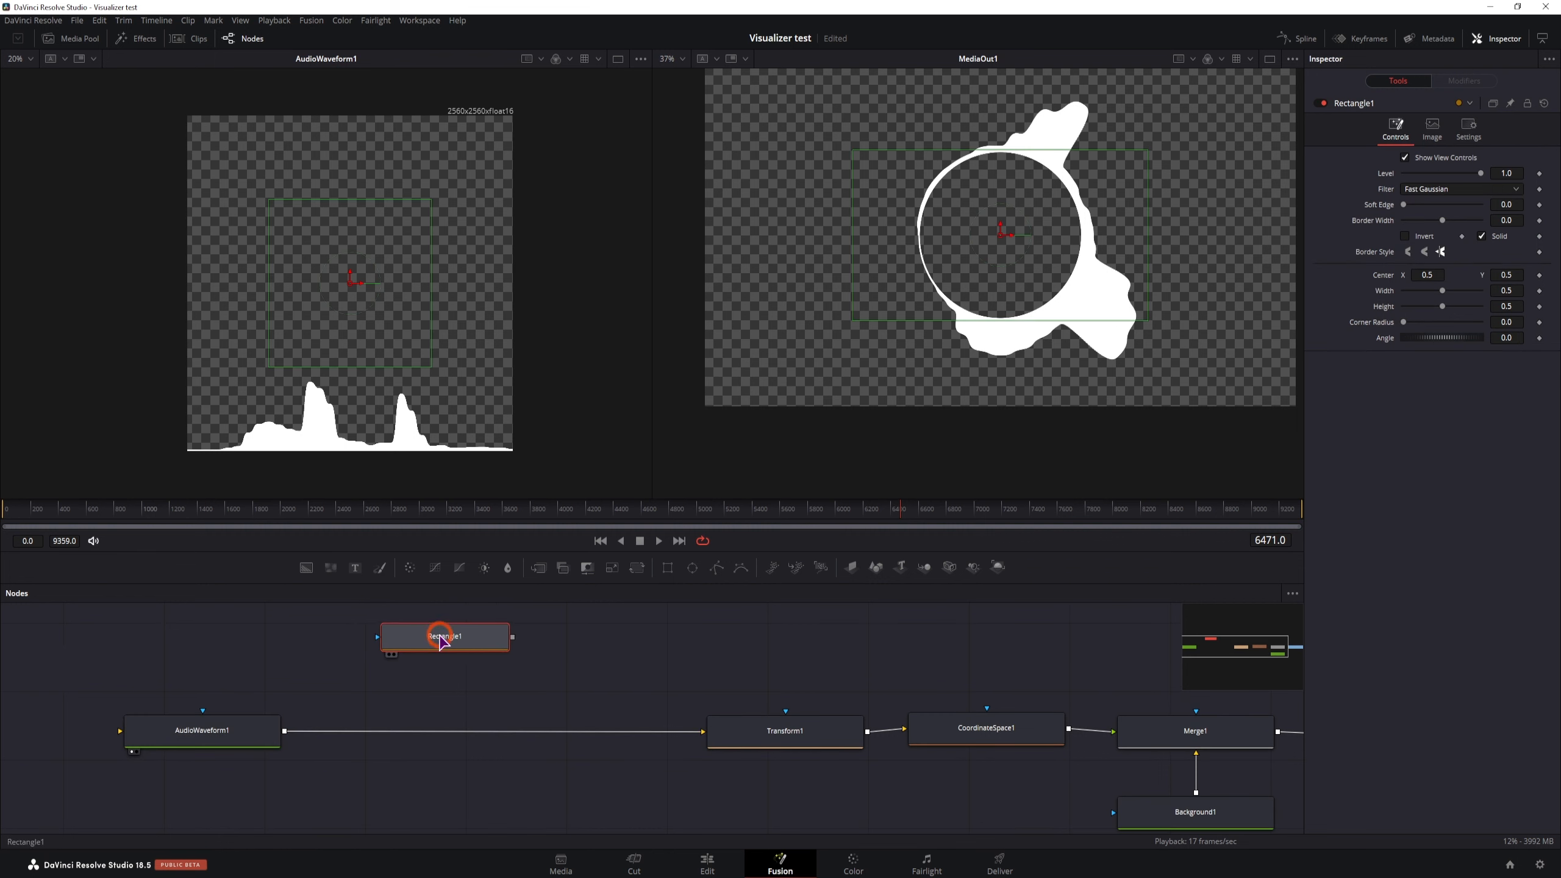
drag(1442, 307, 1480, 305)
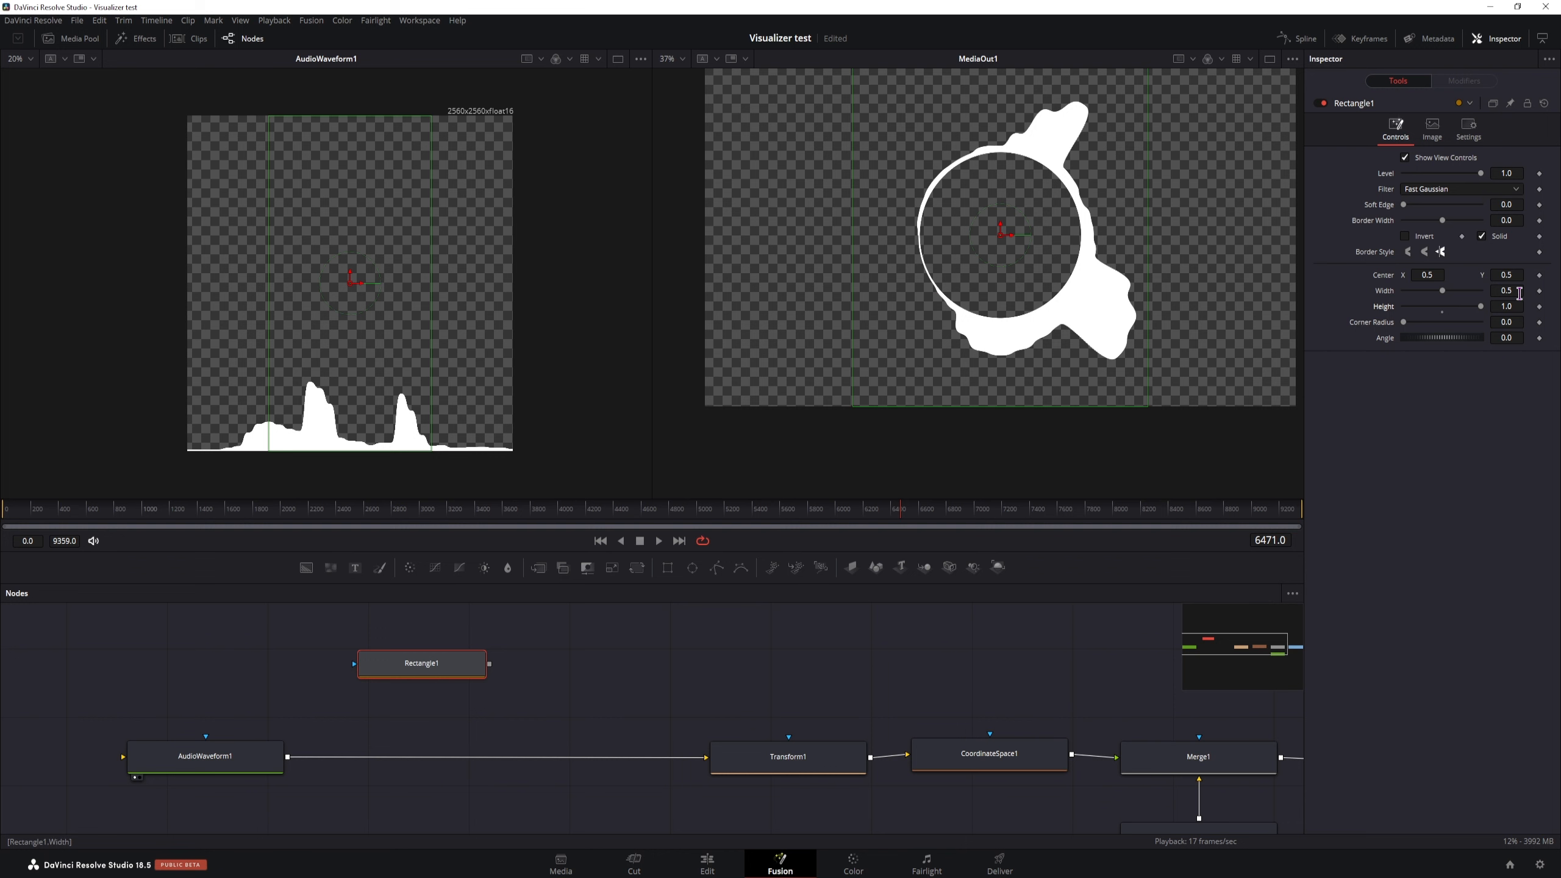
drag(1519, 293, 1478, 294)
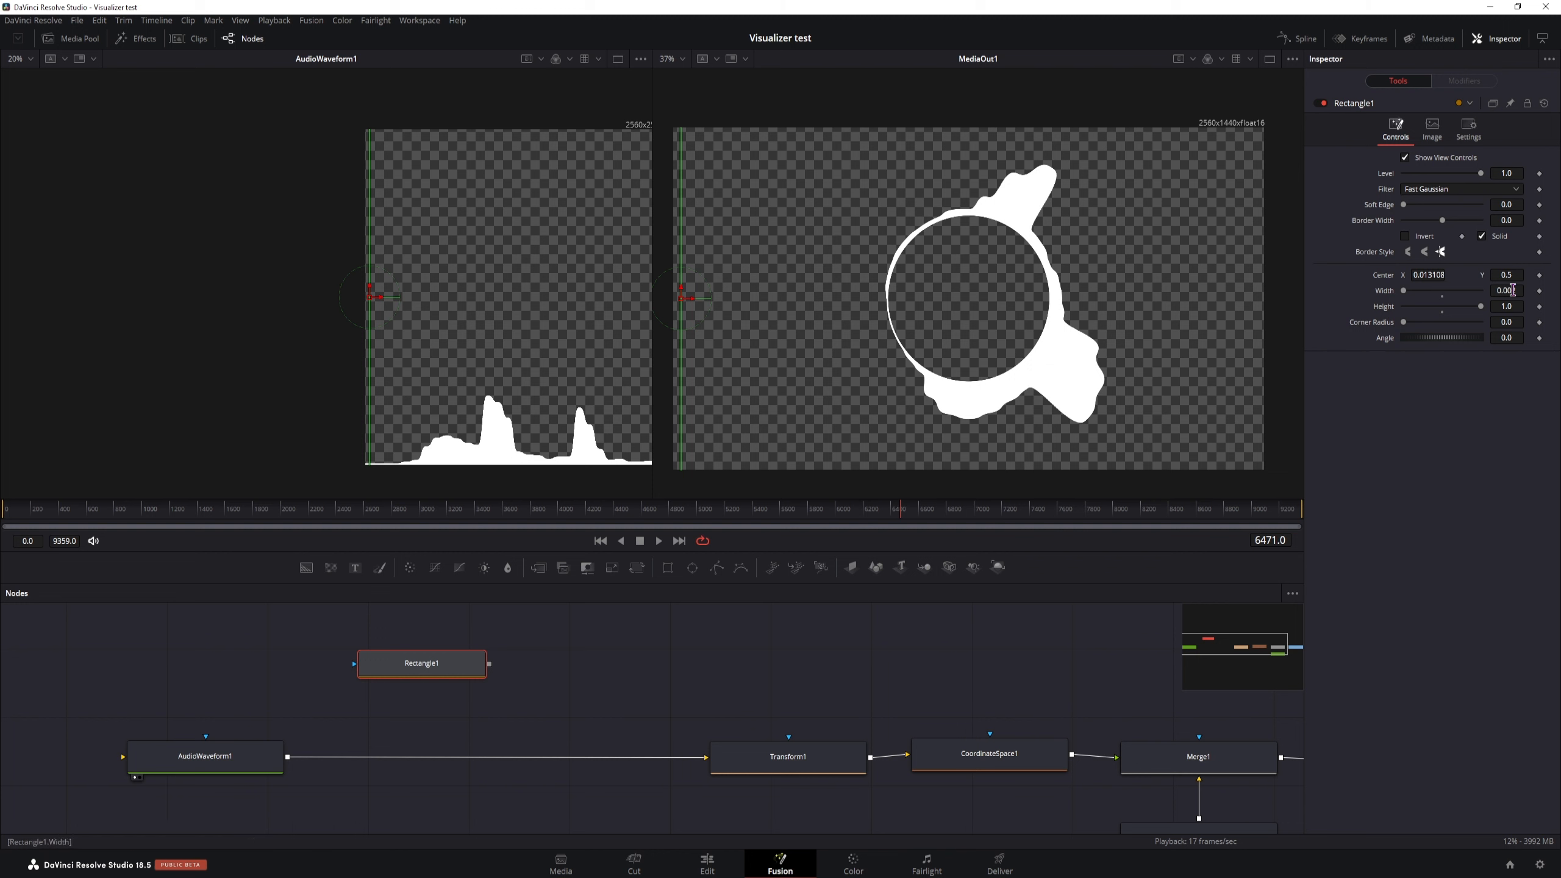
Align the thin rectangle with the frame's left edge by setting its Center X to half its width, 0.002/2.
scroll(487, 359, up, 10)
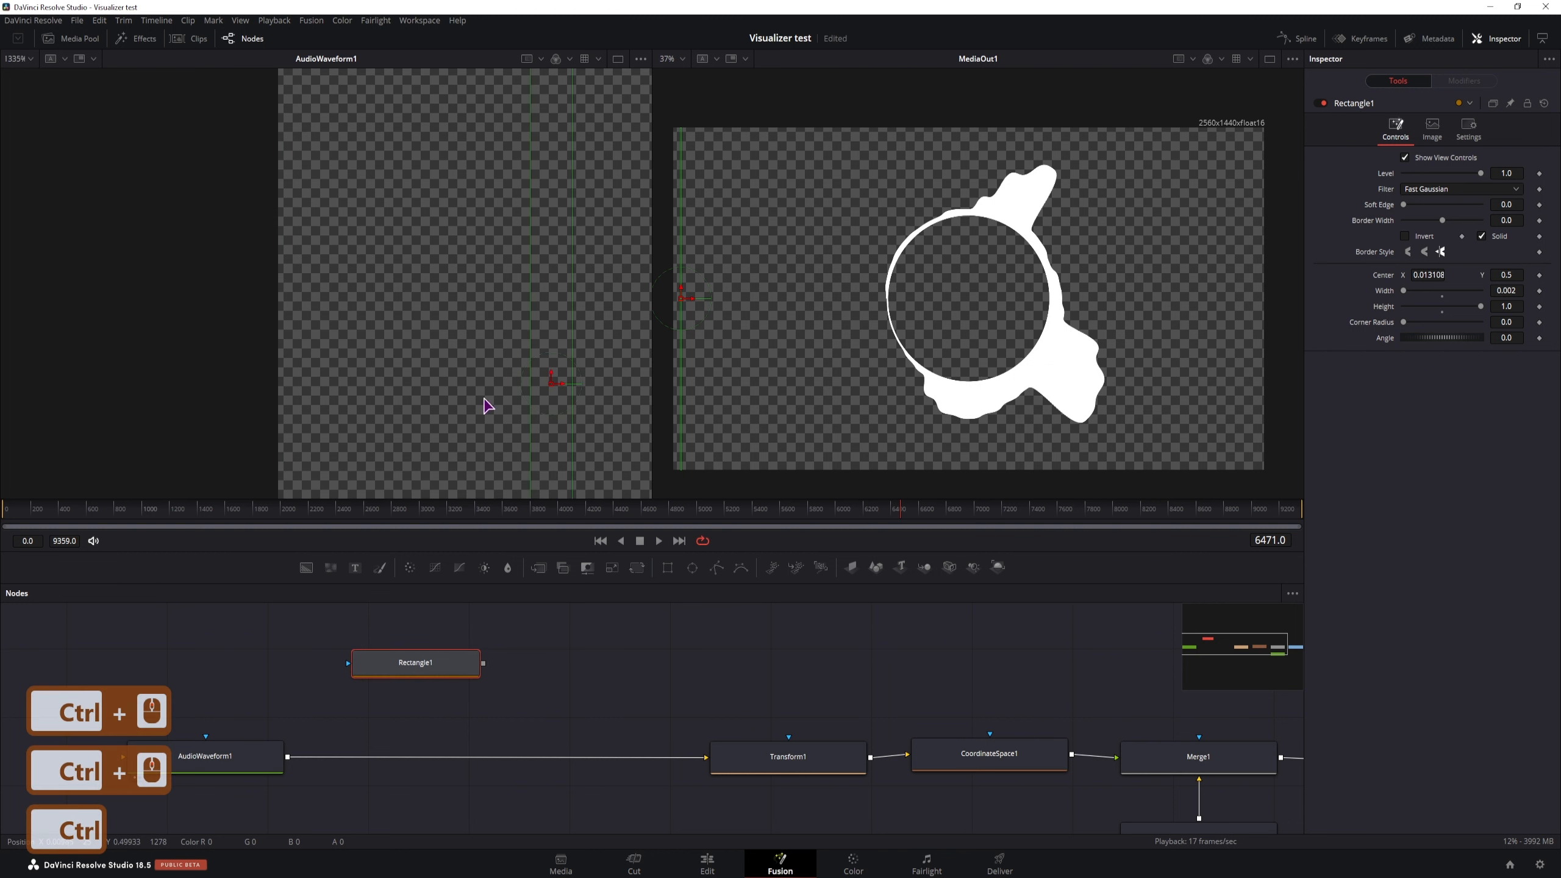
scroll(488, 406, up, 2)
drag(589, 383, 234, 378)
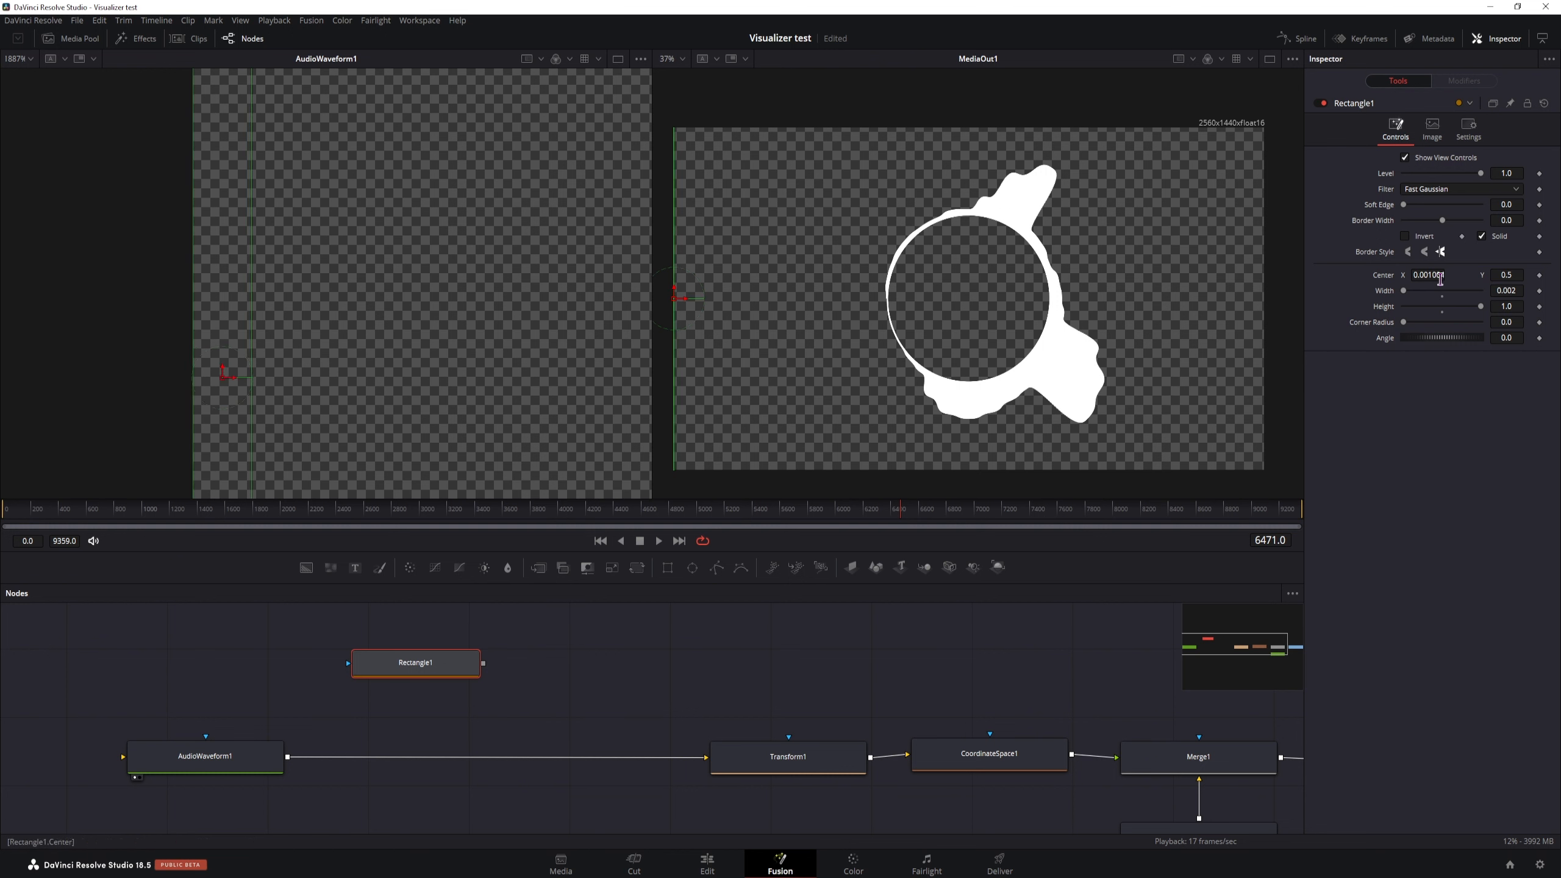
click(1513, 295)
key(ctrl+c)
click(1429, 276)
key(ctrl+v)
text(/2)
key(Return)
click(1491, 546)
Add a Duplicate node after Rectangle1, place it beside the rectangle node and show its output in the first viewer.
scroll(584, 347, down, 5)
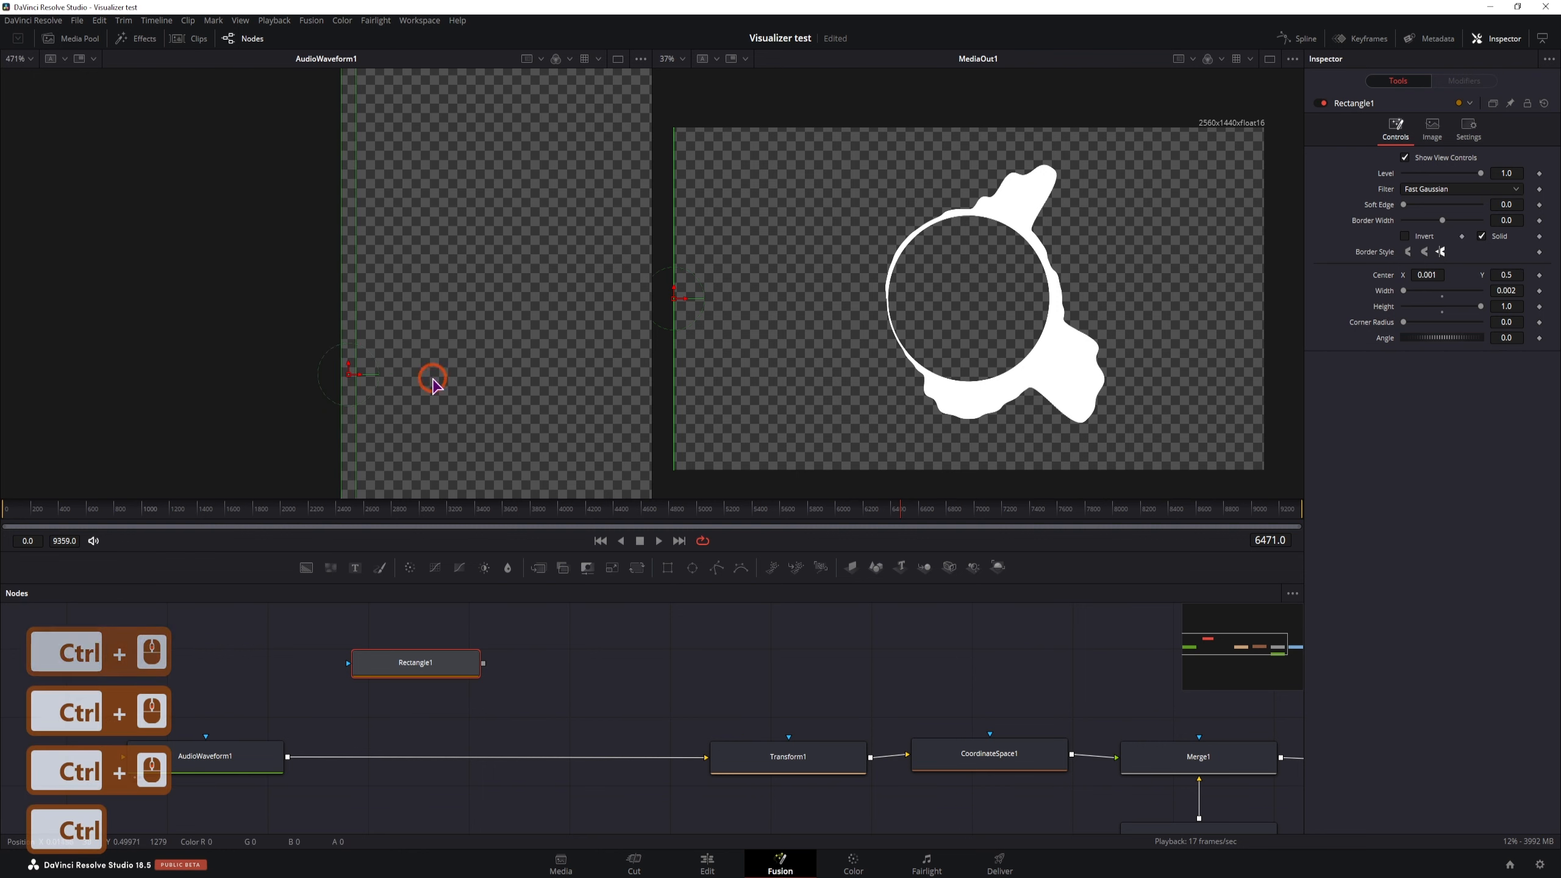
drag(504, 382, 429, 363)
drag(429, 655, 403, 654)
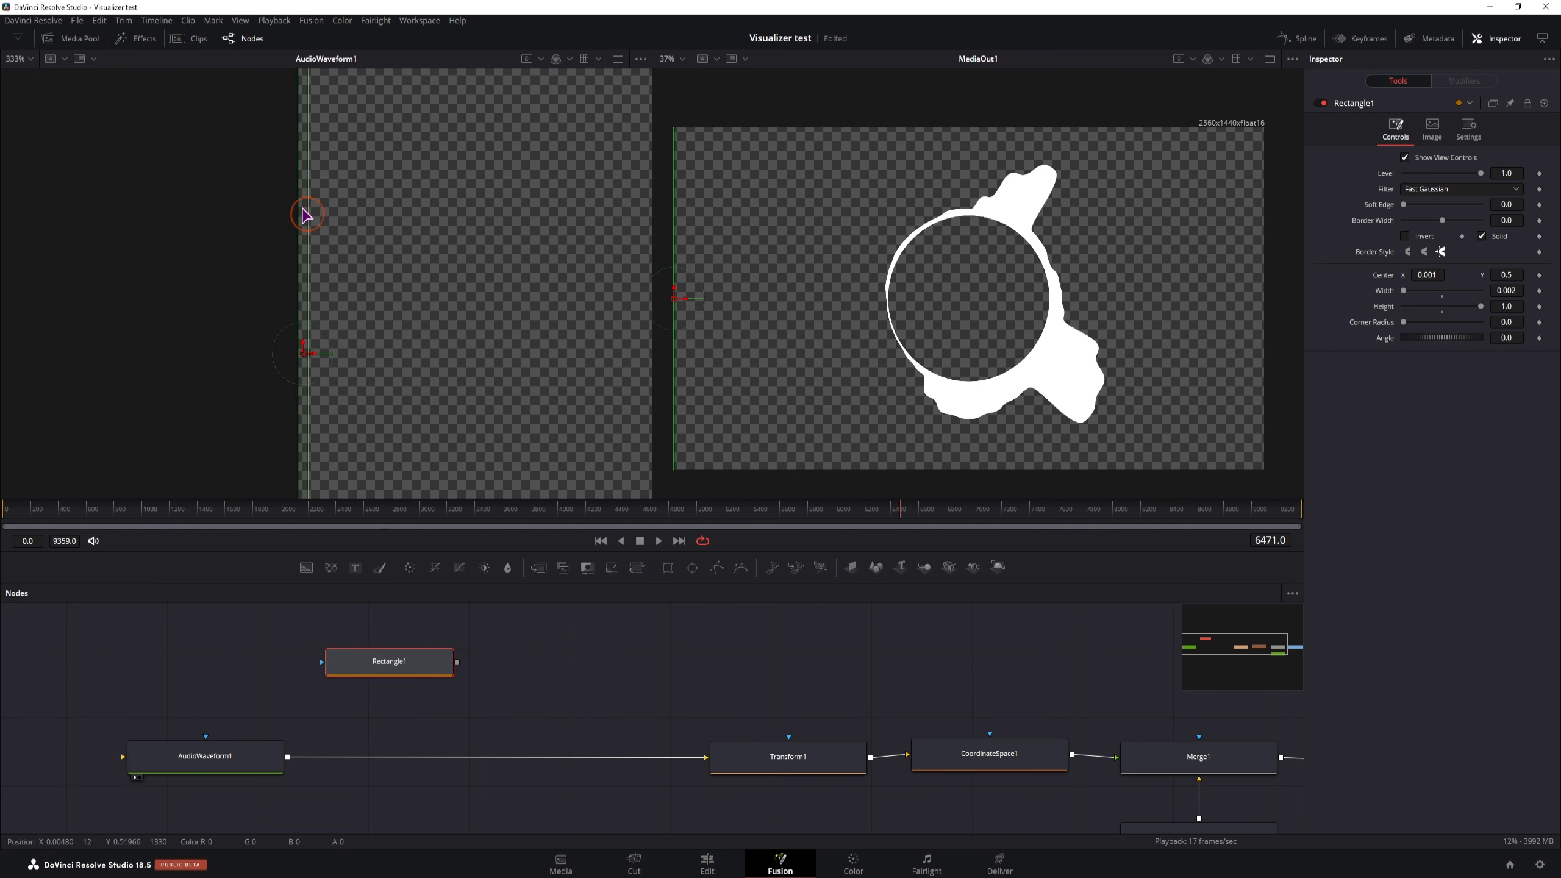
scroll(324, 339, down, 8)
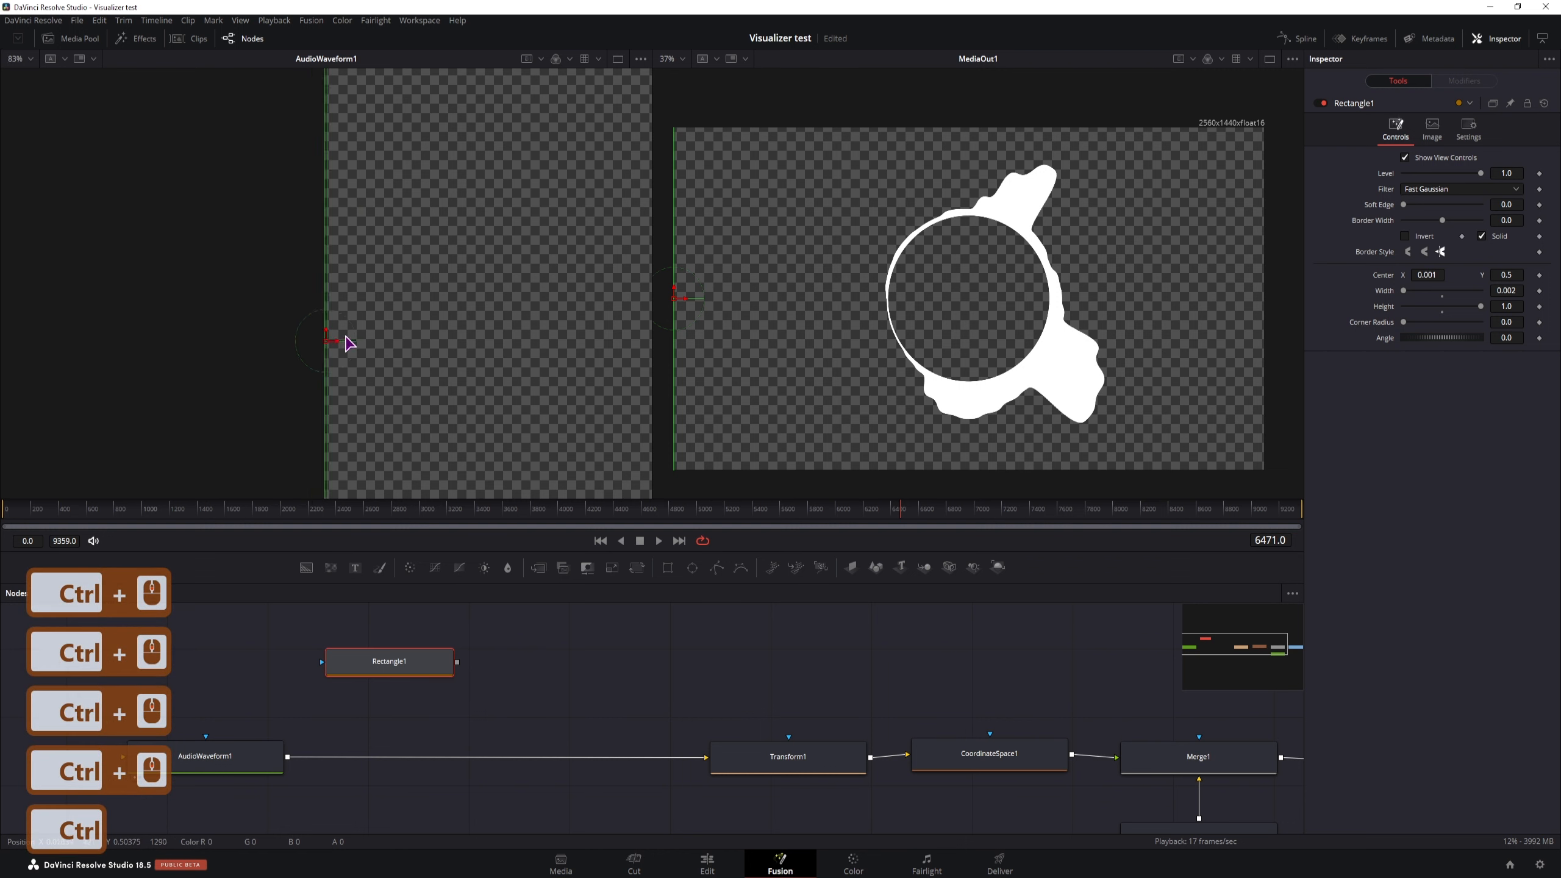
drag(411, 345, 359, 343)
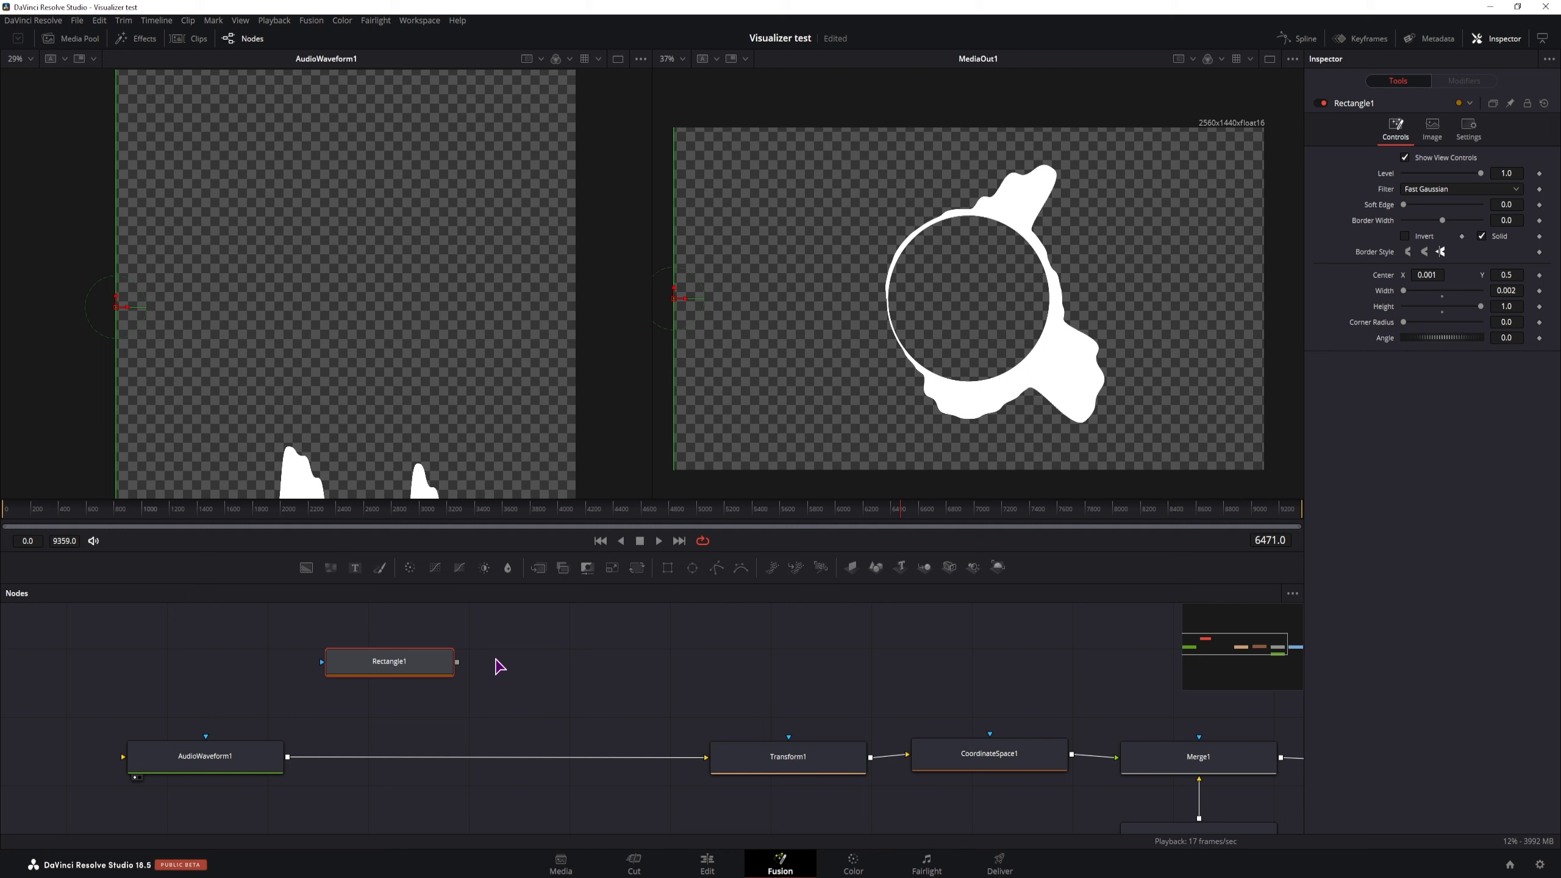
key(shift)
key(shift+space)
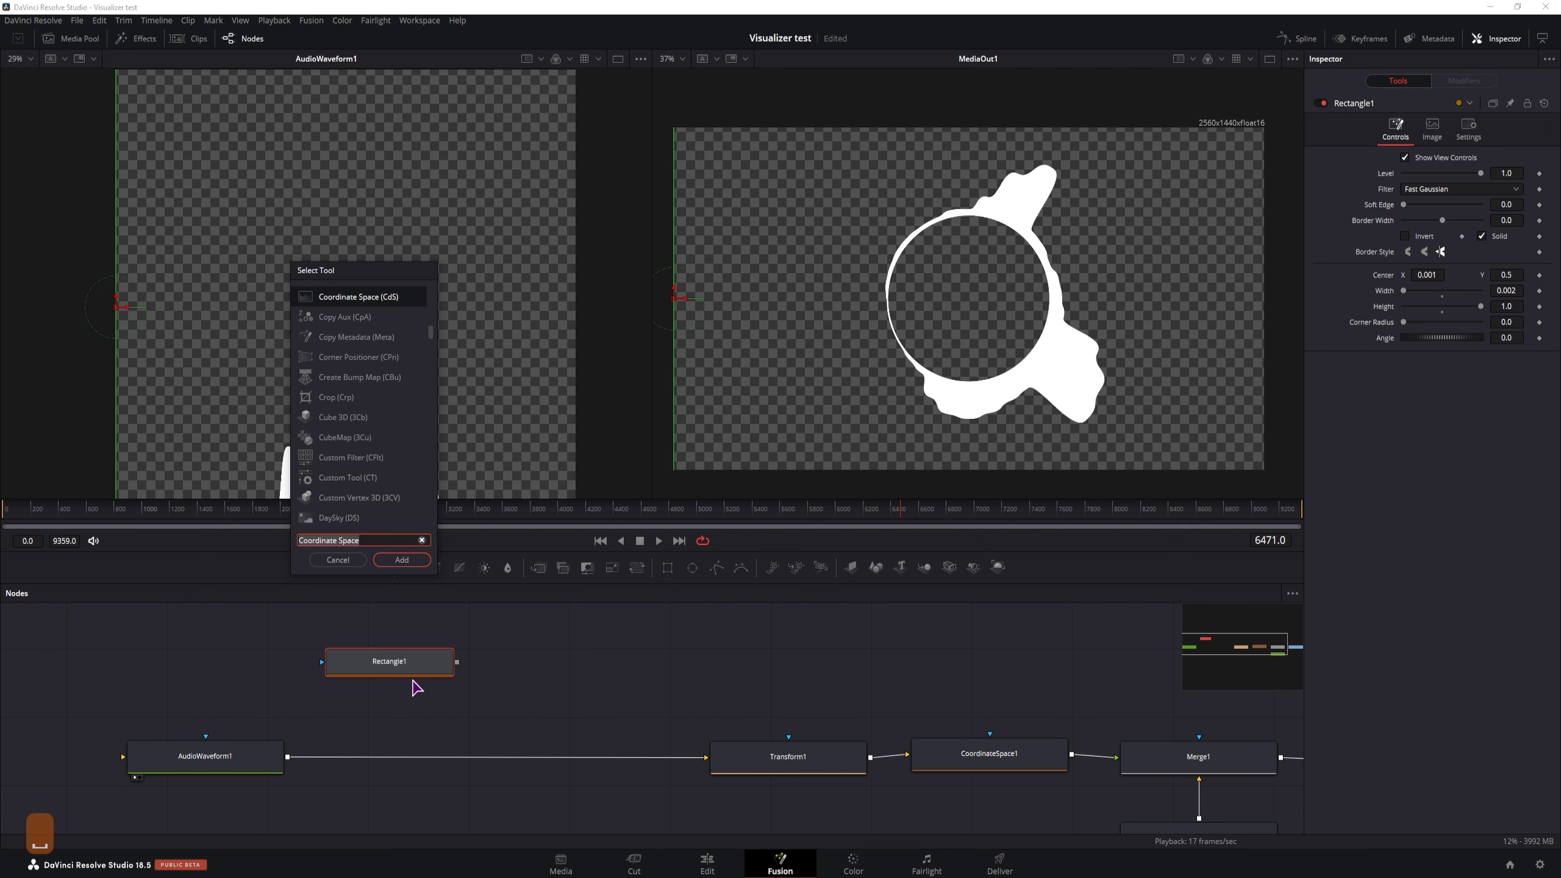
text(duplica)
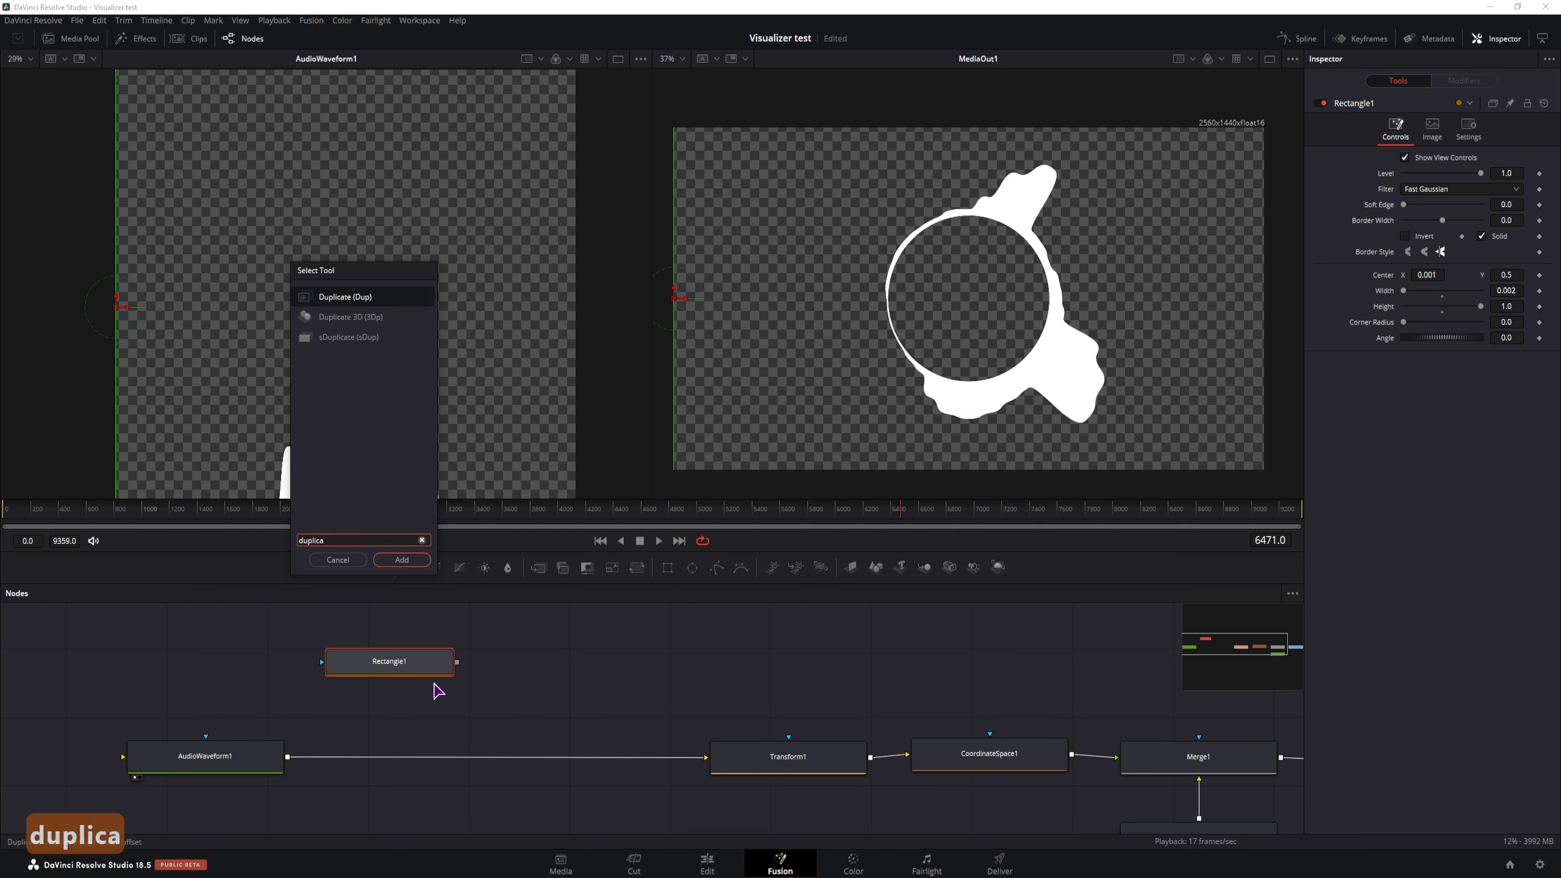
click(402, 560)
drag(458, 662, 577, 649)
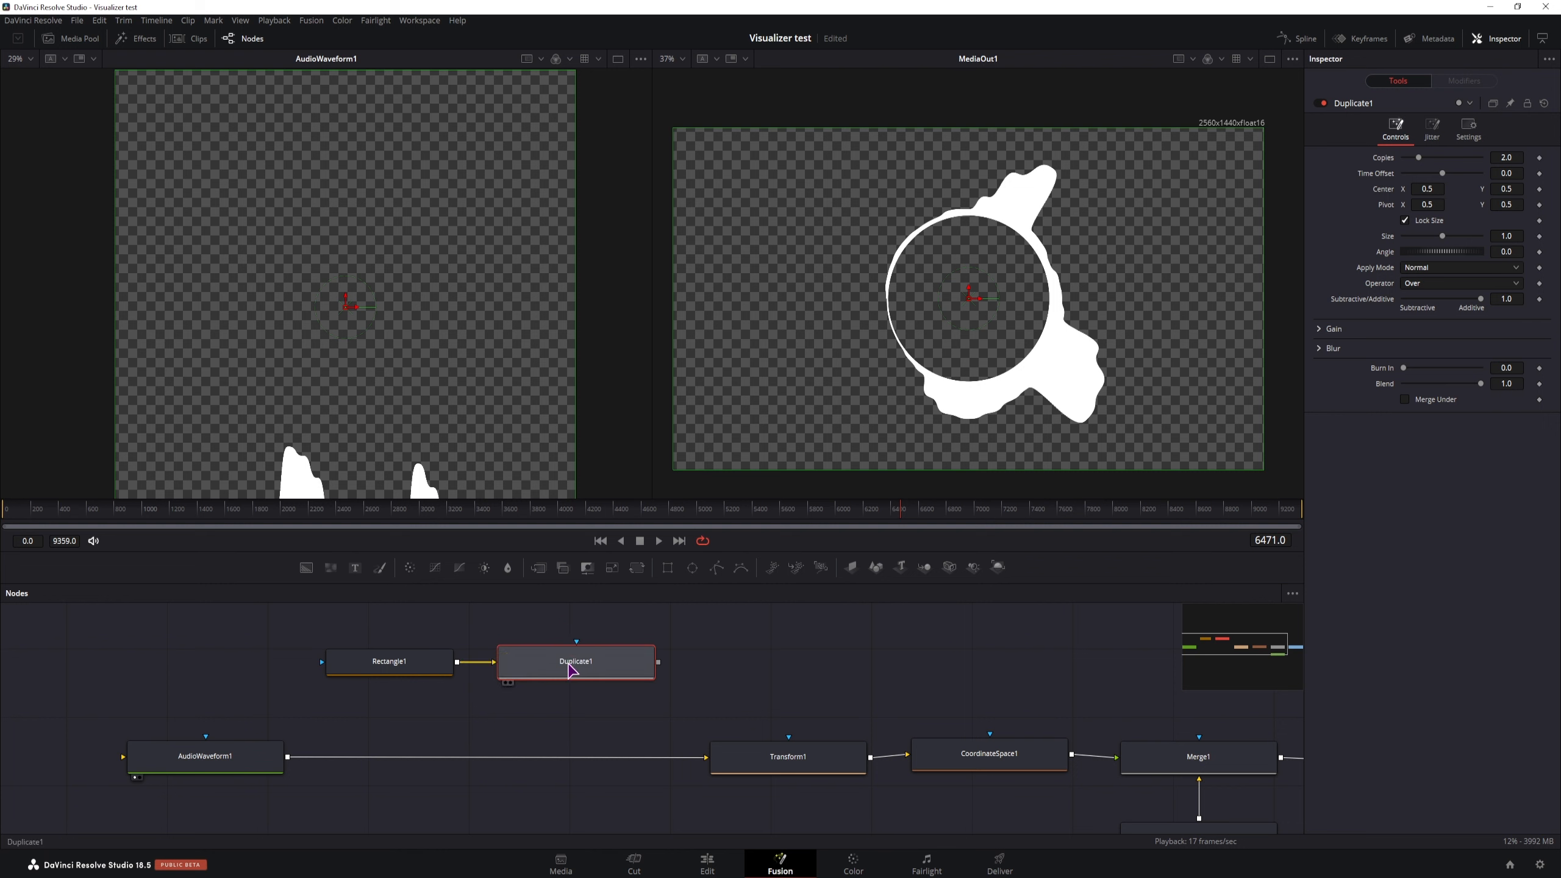
click(564, 653)
key(1)
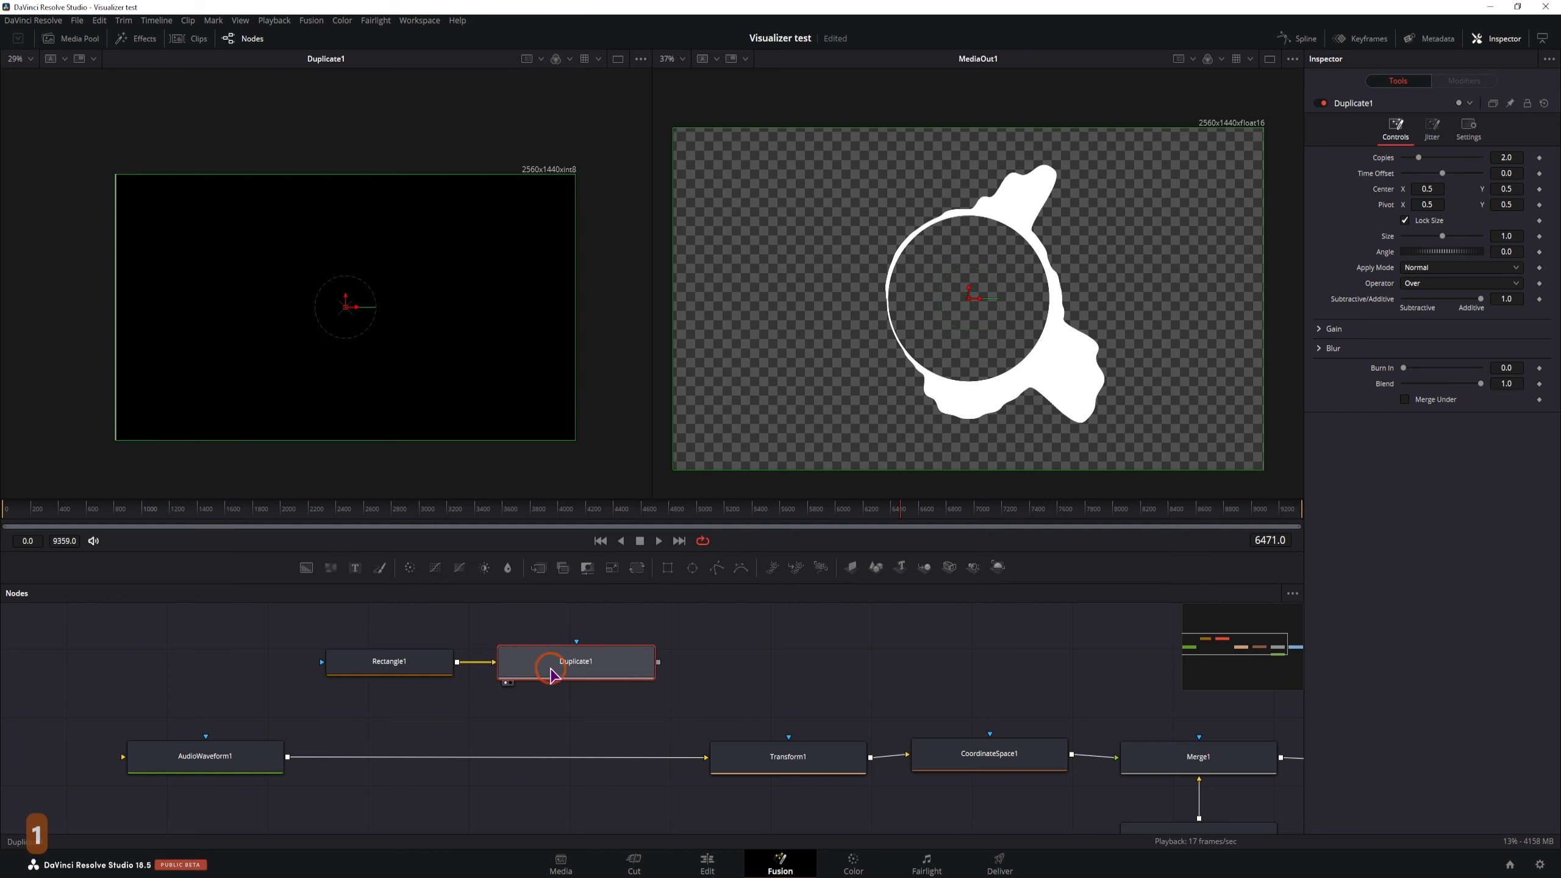
Set Duplicate1 to 10 copies and space the bars evenly with a Center X of 0.504.
click(1481, 157)
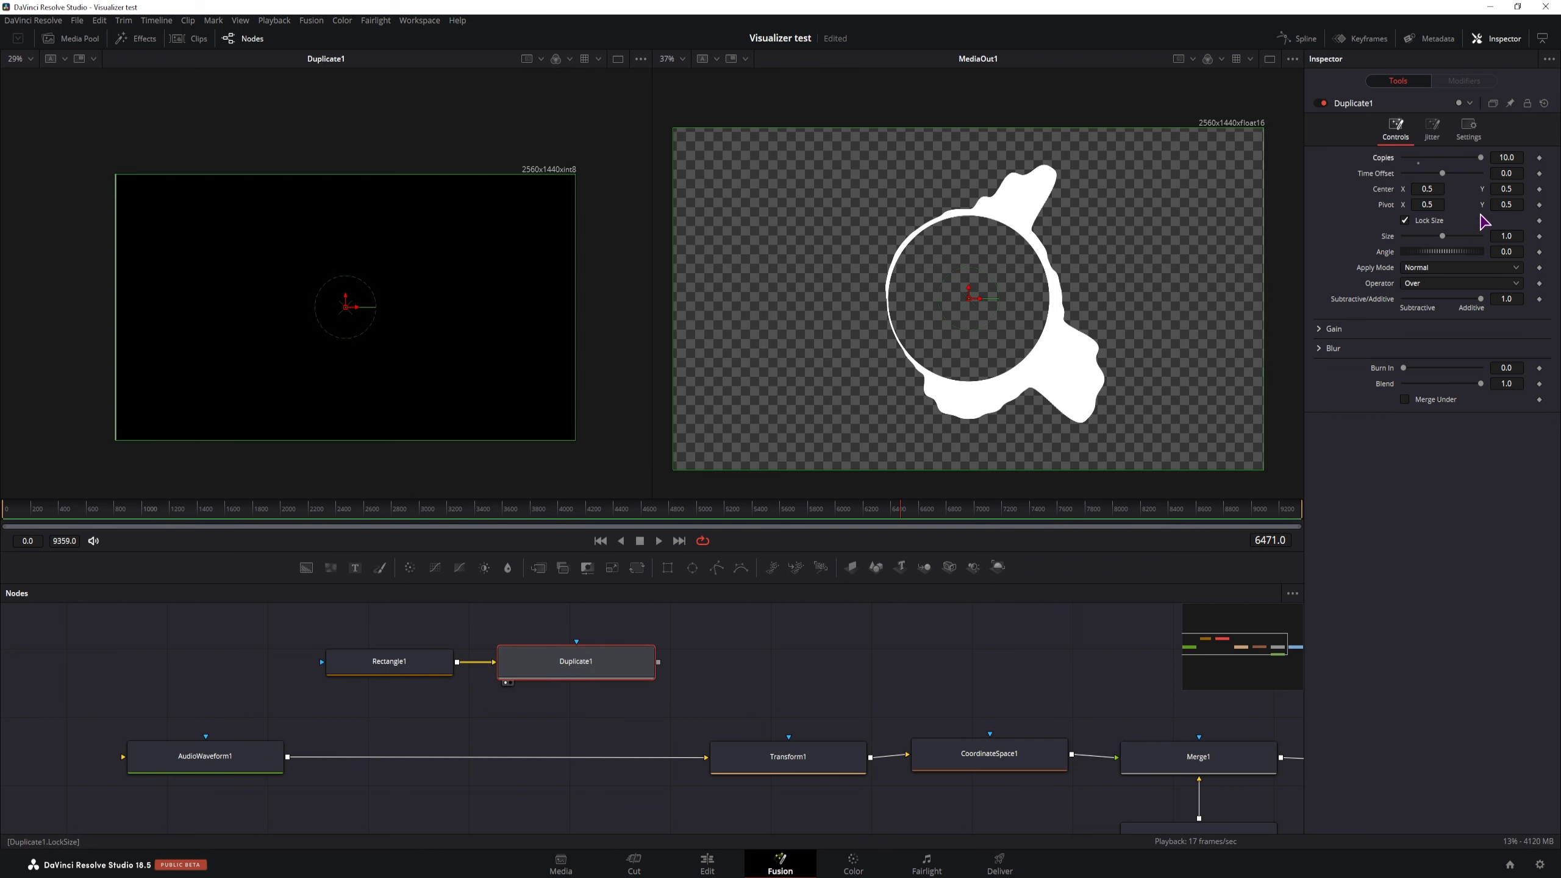
ctrl+scroll(1433, 193, up, 2)
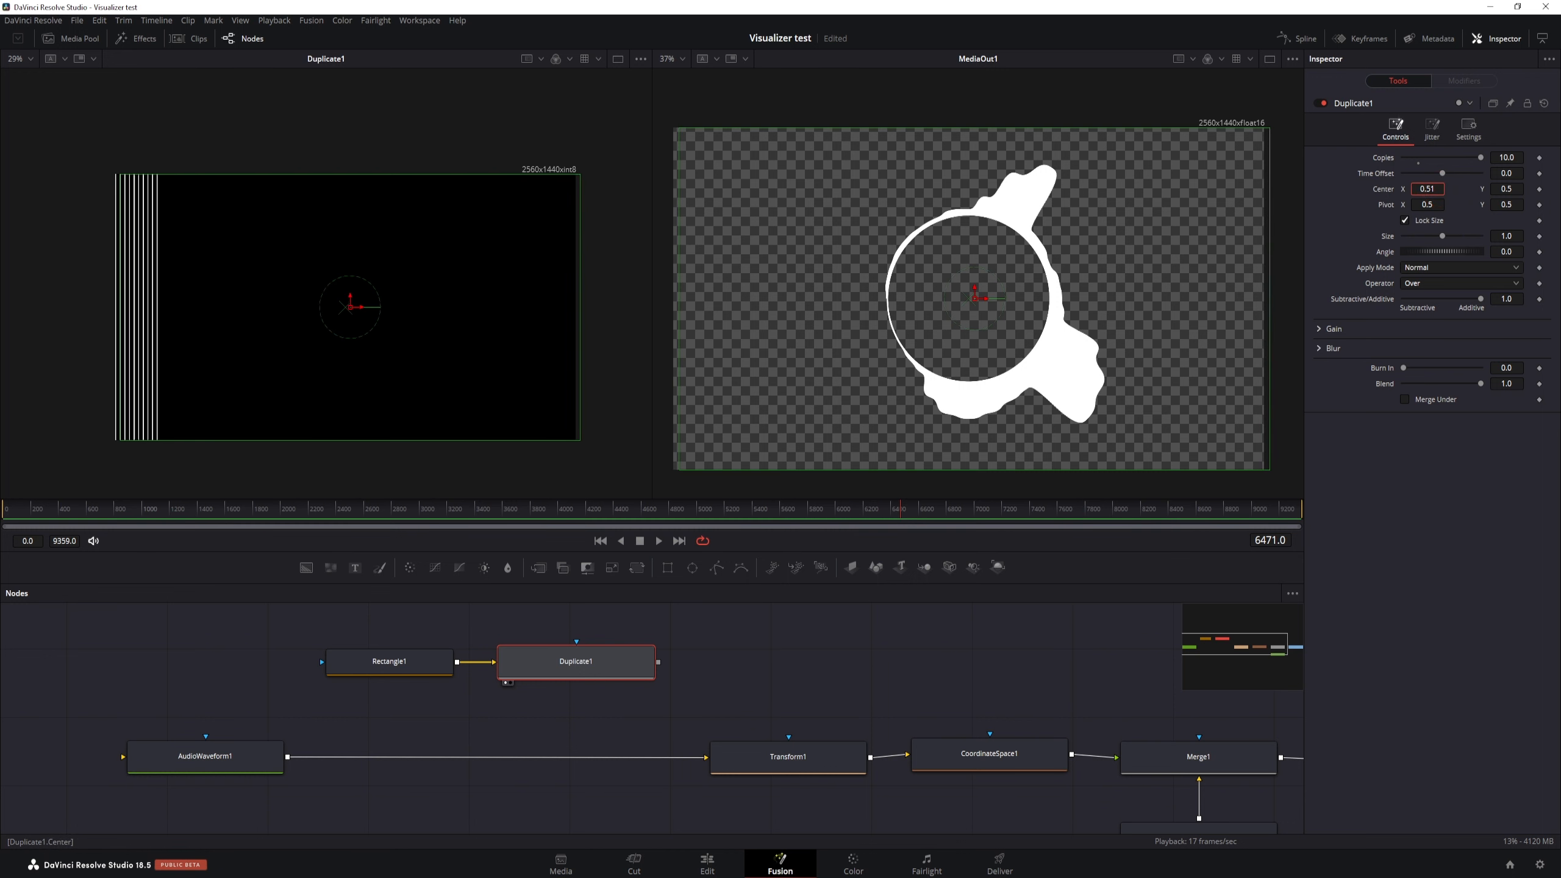
ctrl+scroll(452, 360, up, 6)
drag(449, 354, 504, 362)
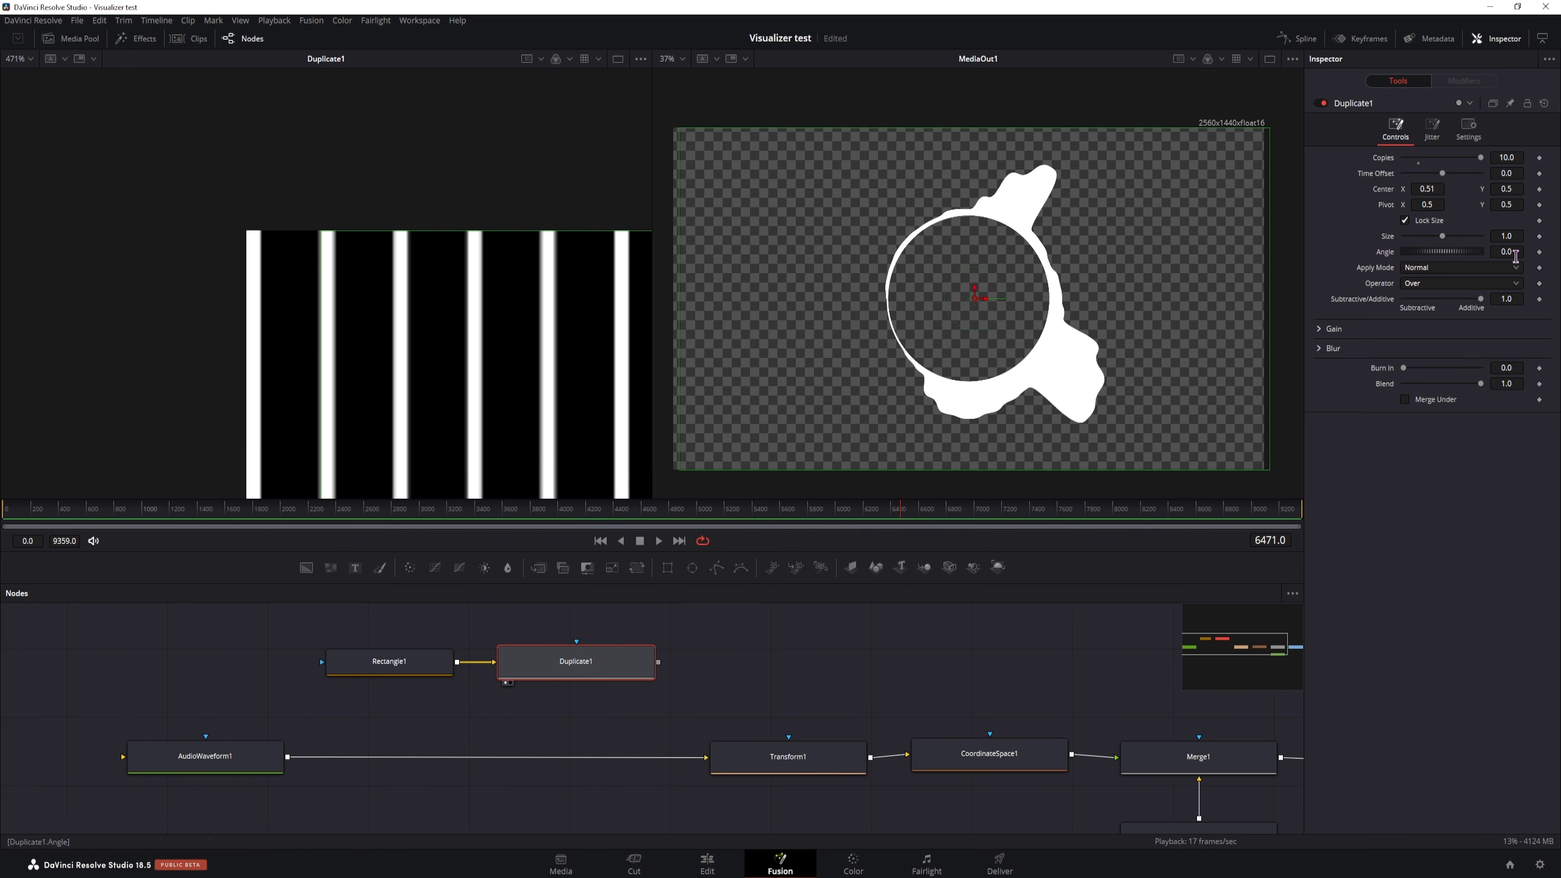
ctrl+scroll(1434, 189, down, 1)
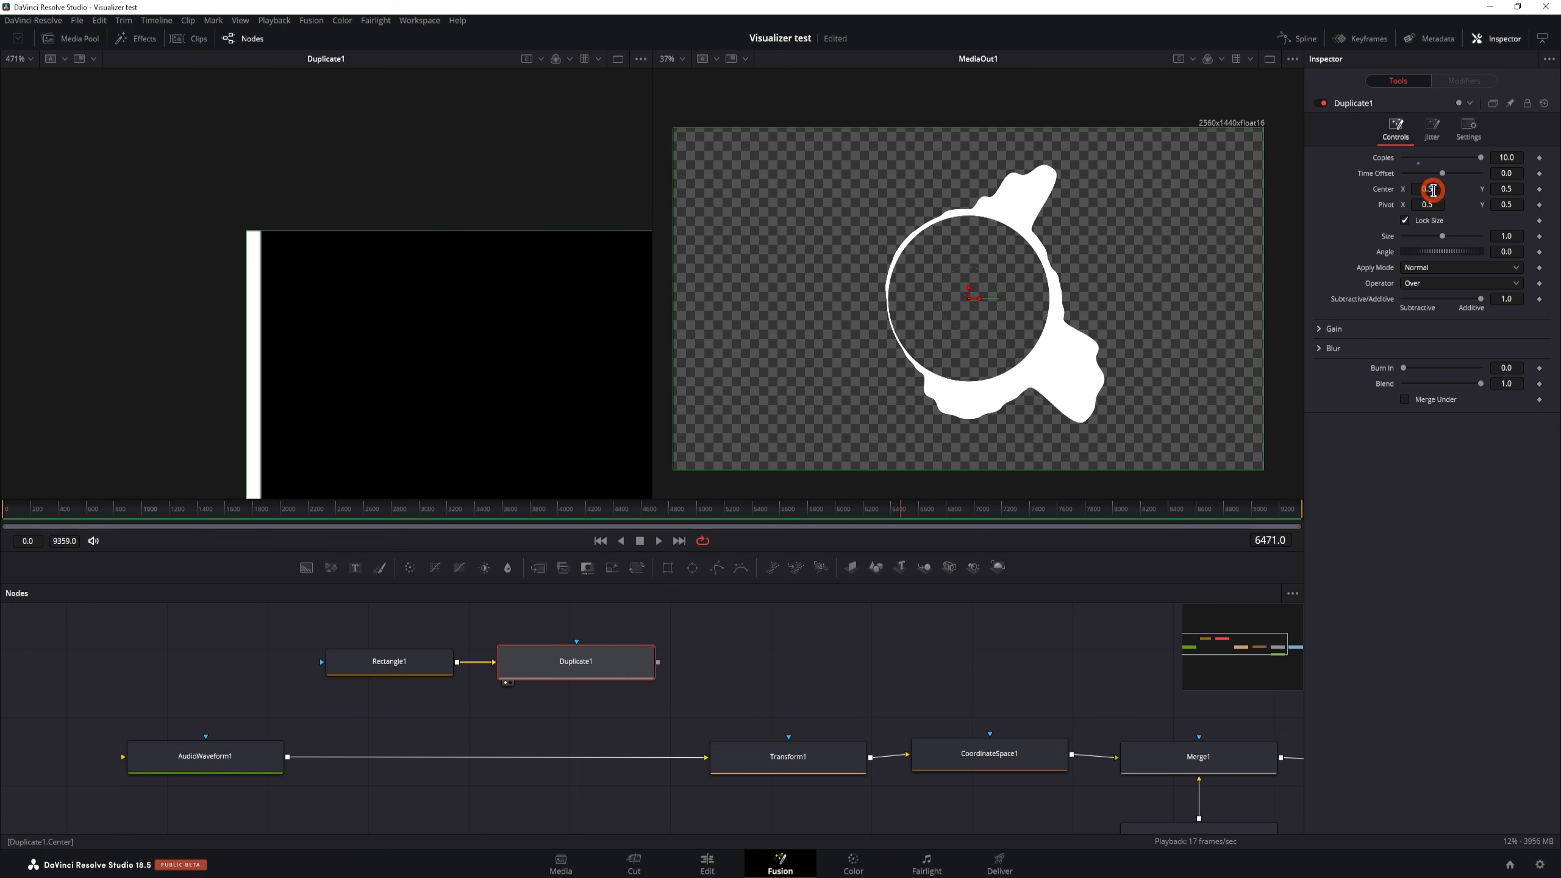
ctrl+scroll(1427, 189, up, 3)
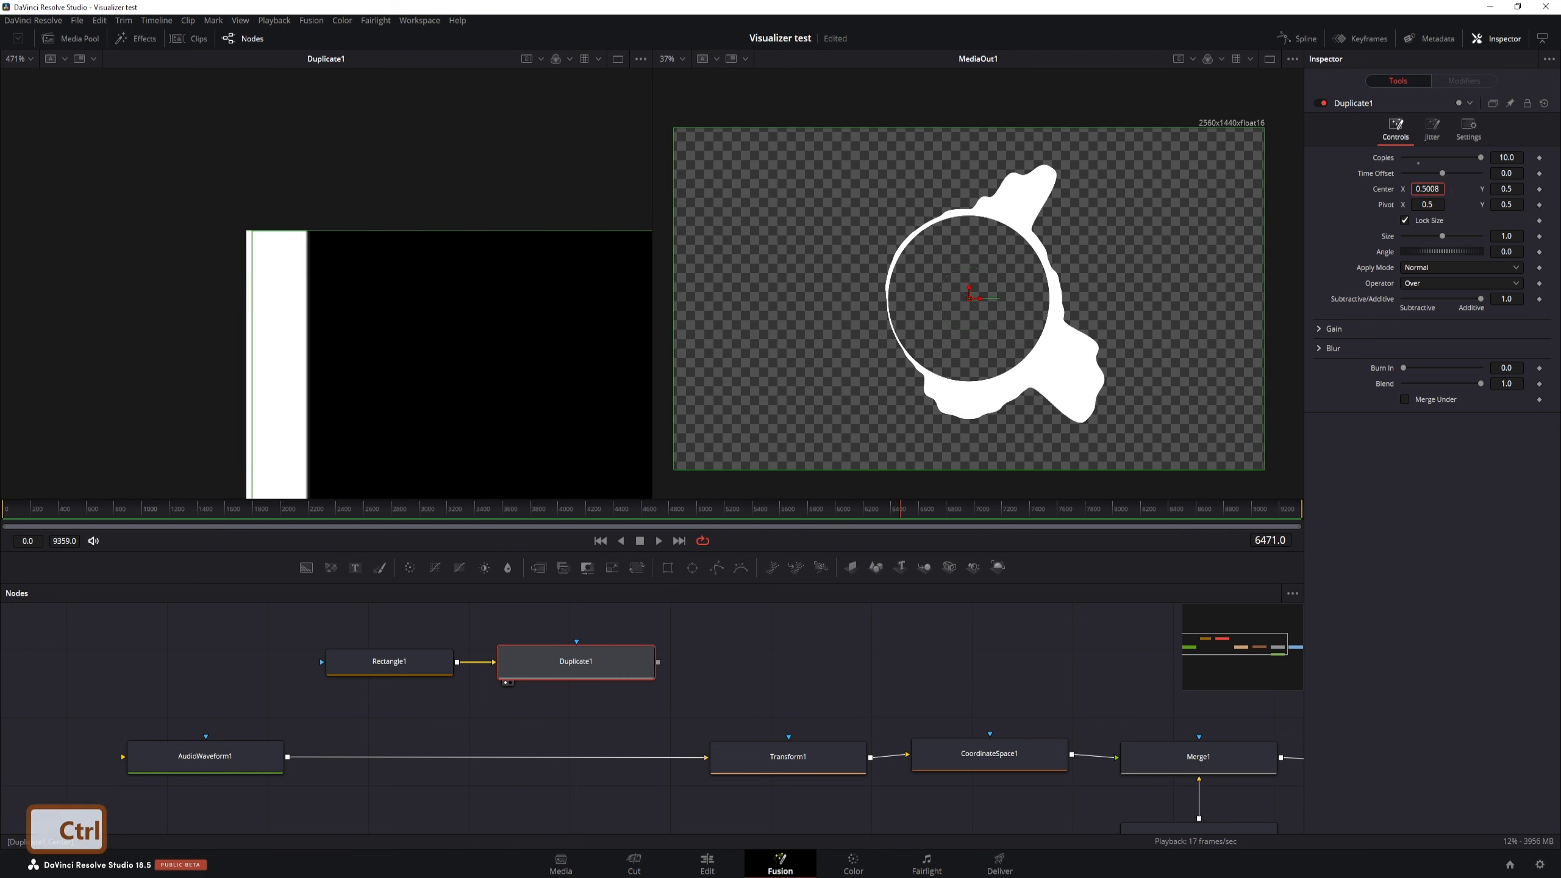
ctrl+scroll(1427, 189, up, 4)
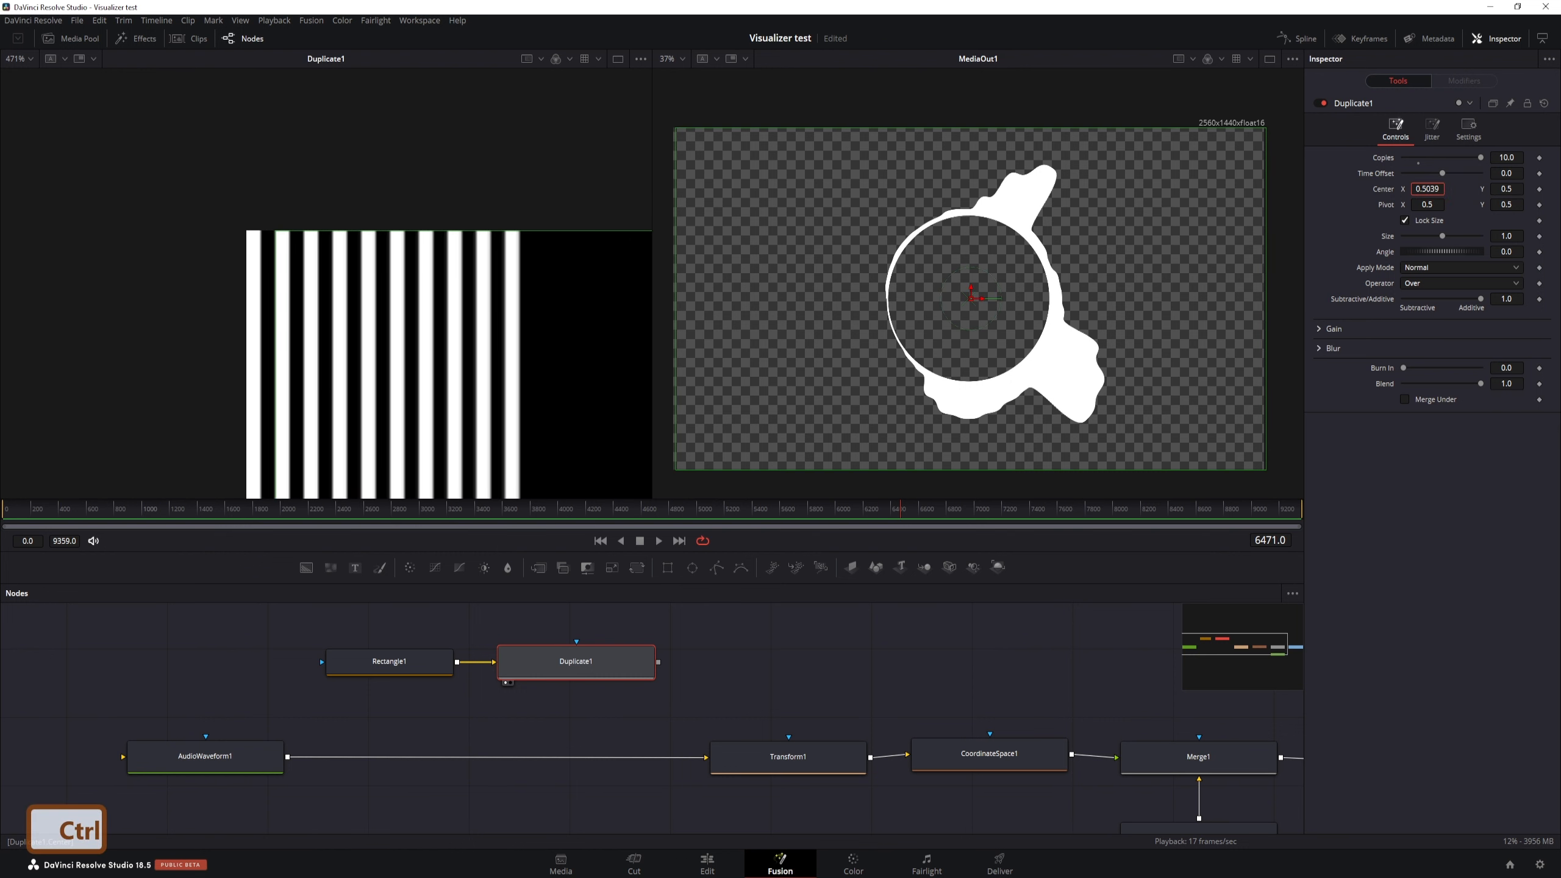
ctrl+scroll(1427, 189, up, 3)
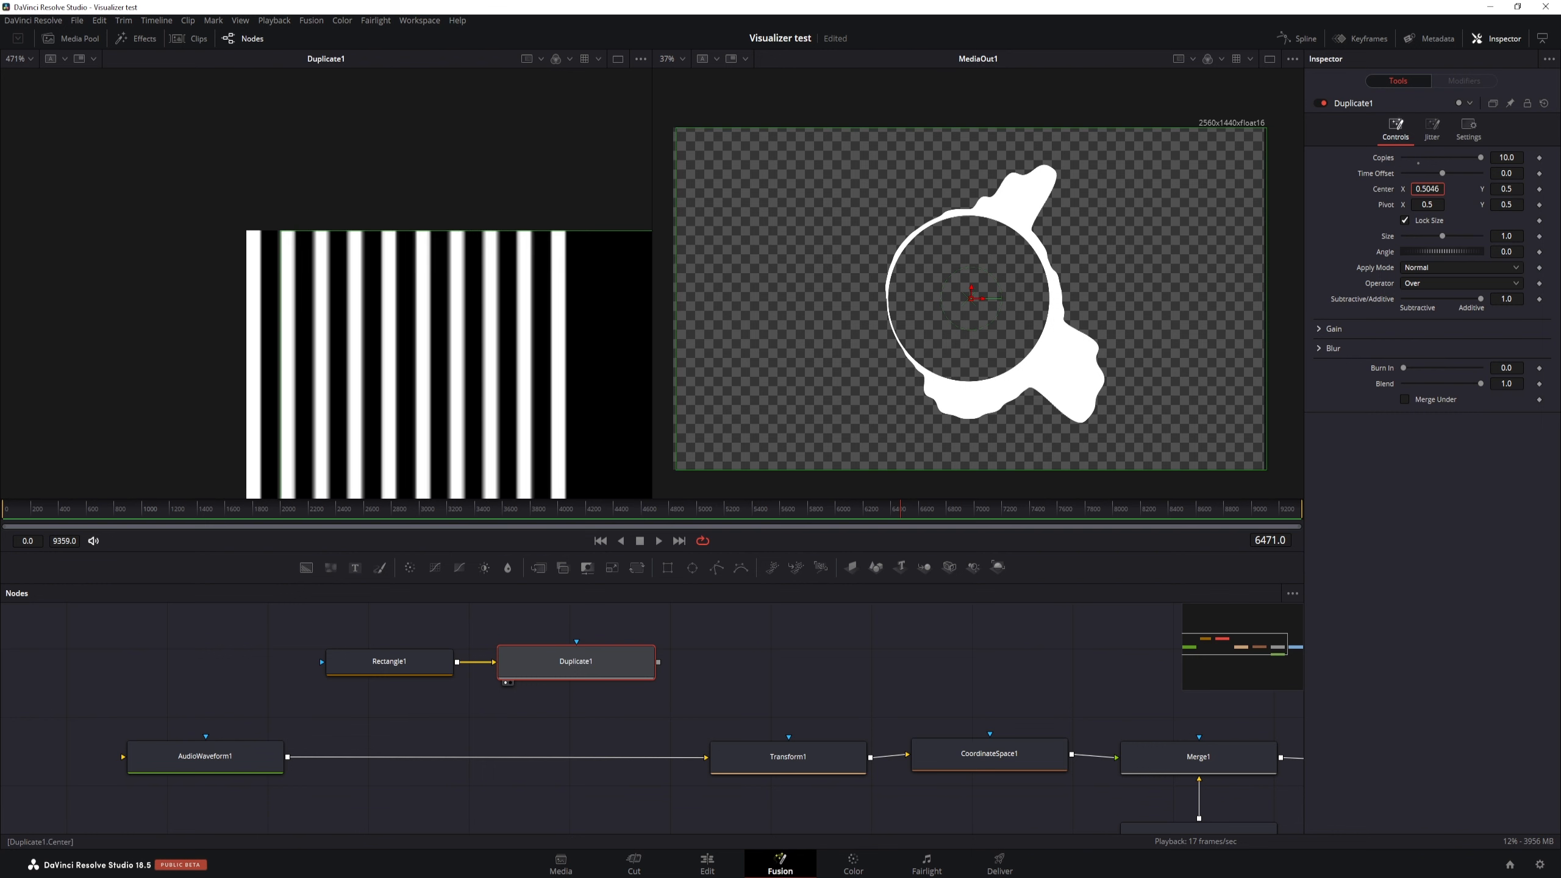
scroll(1427, 189, down, 3)
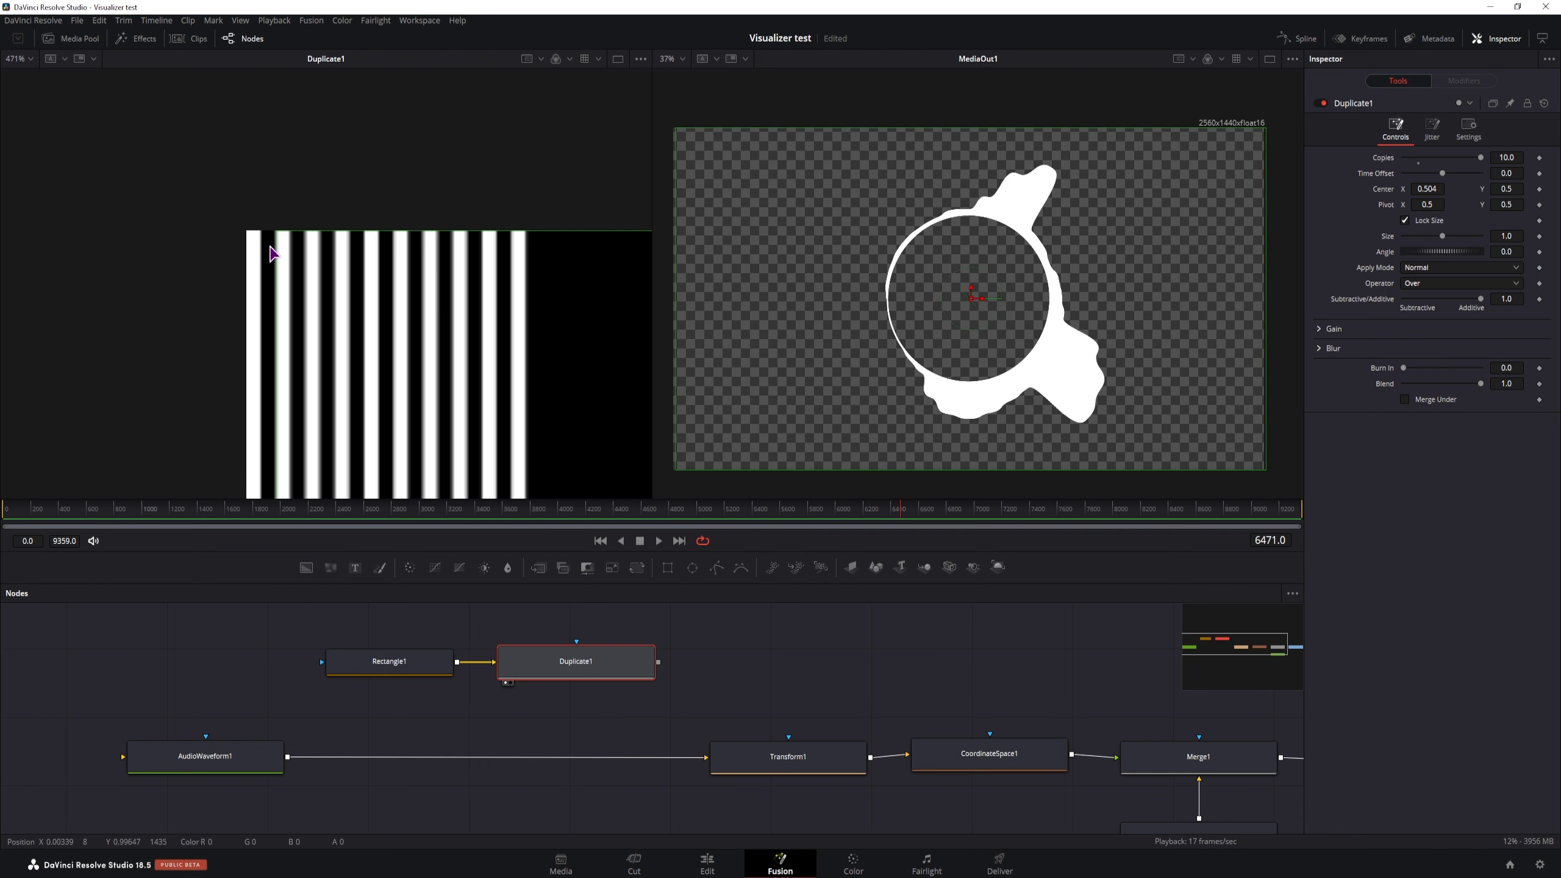
Save the project and set Duplicate1 to 250 copies to spread the bars across the full frame width.
key(ctrl+s)
ctrl+scroll(479, 309, down, 3)
scroll(488, 352, down, 4)
ctrl+scroll(540, 362, down, 2)
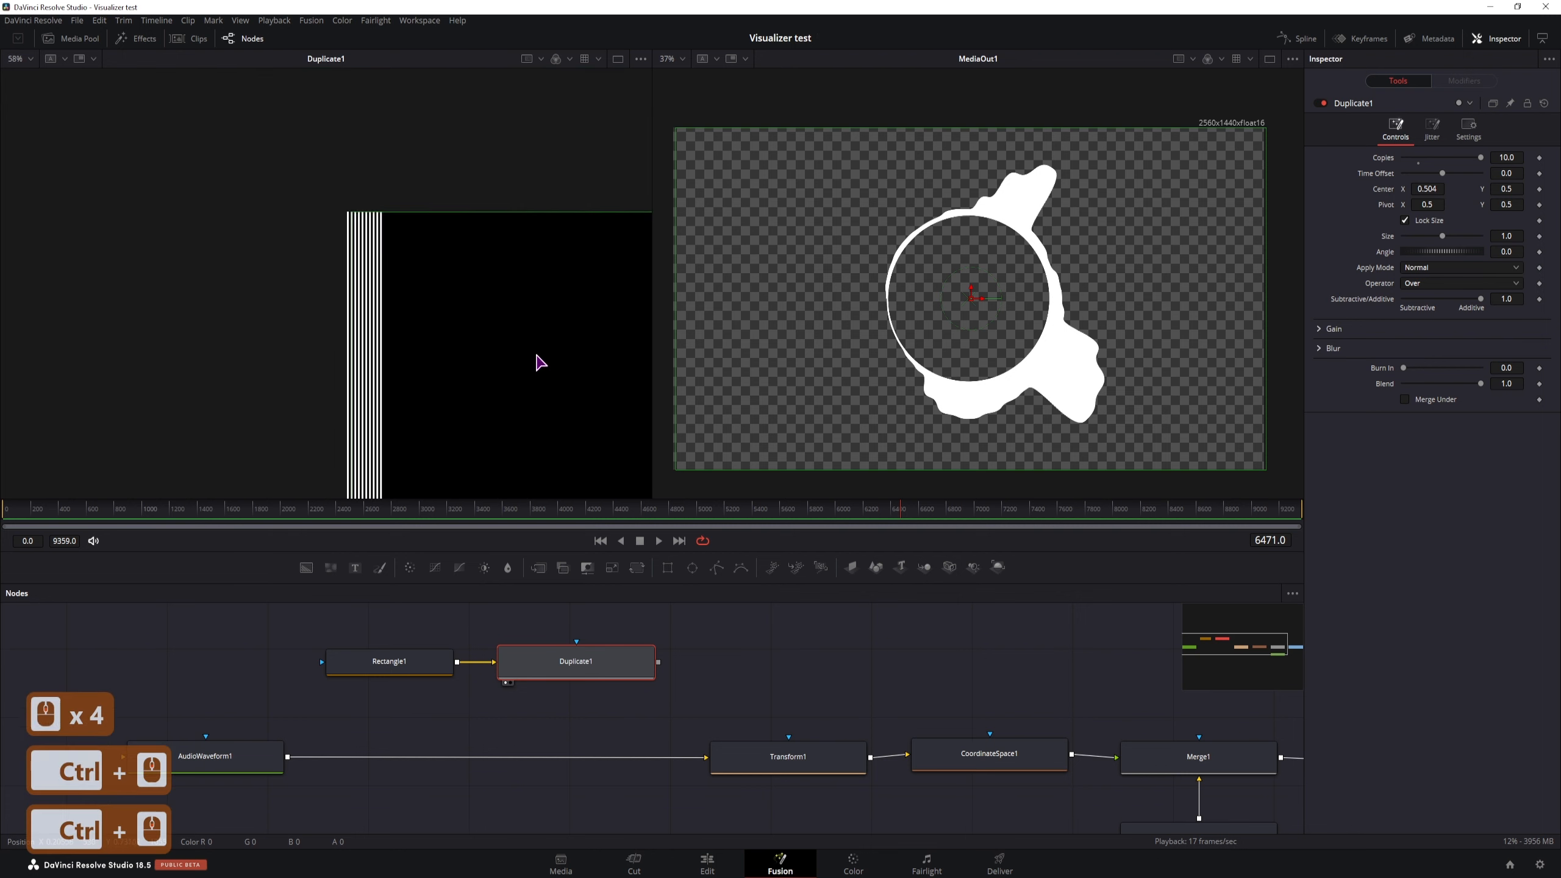
ctrl+scroll(539, 362, down, 4)
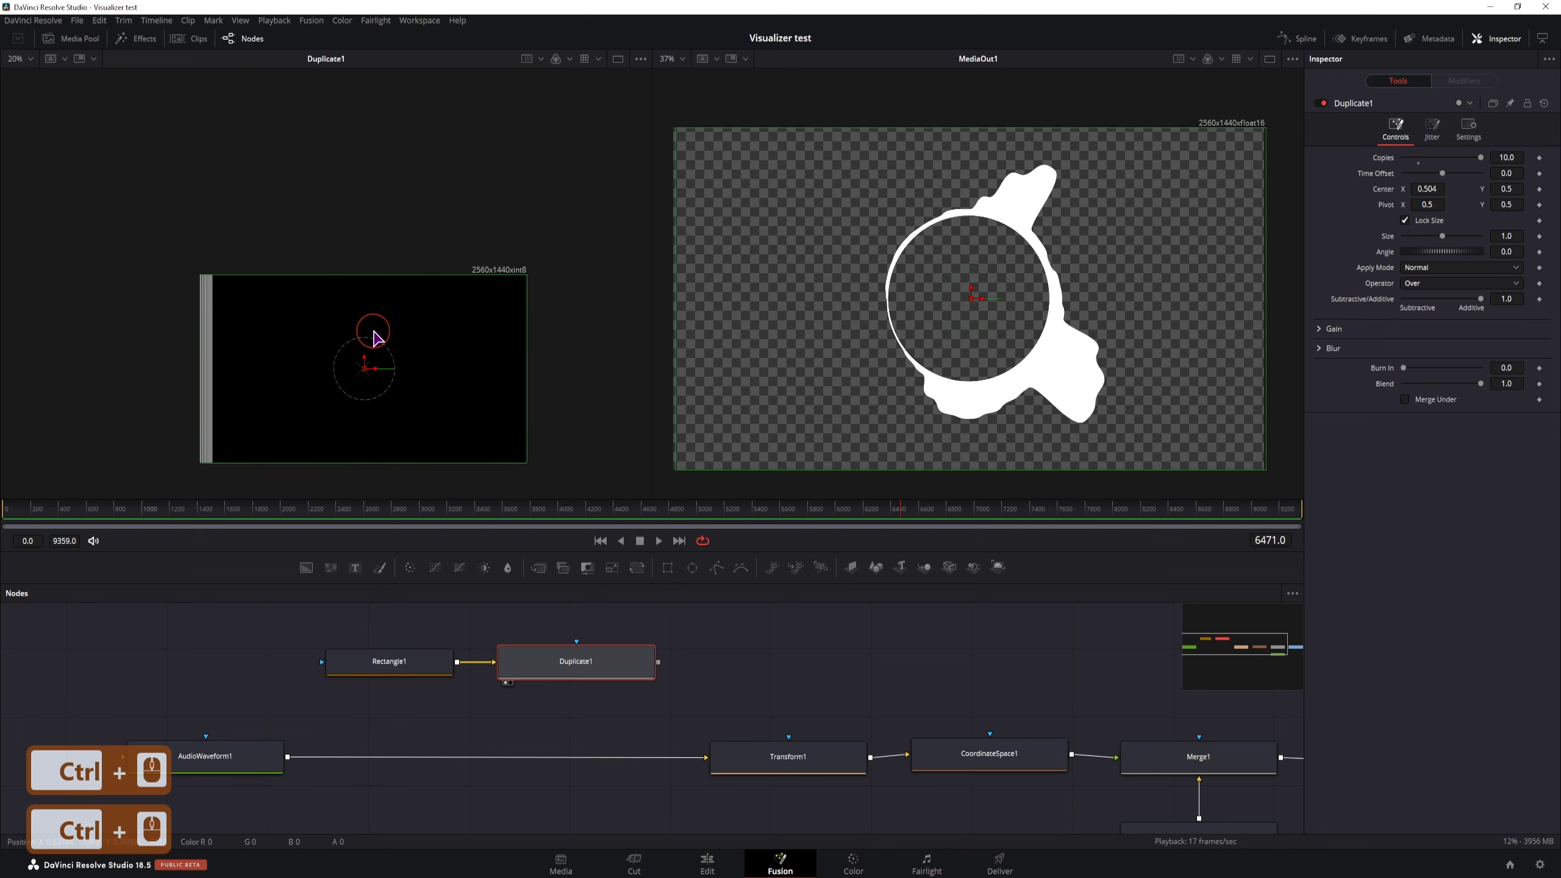
click(1508, 158)
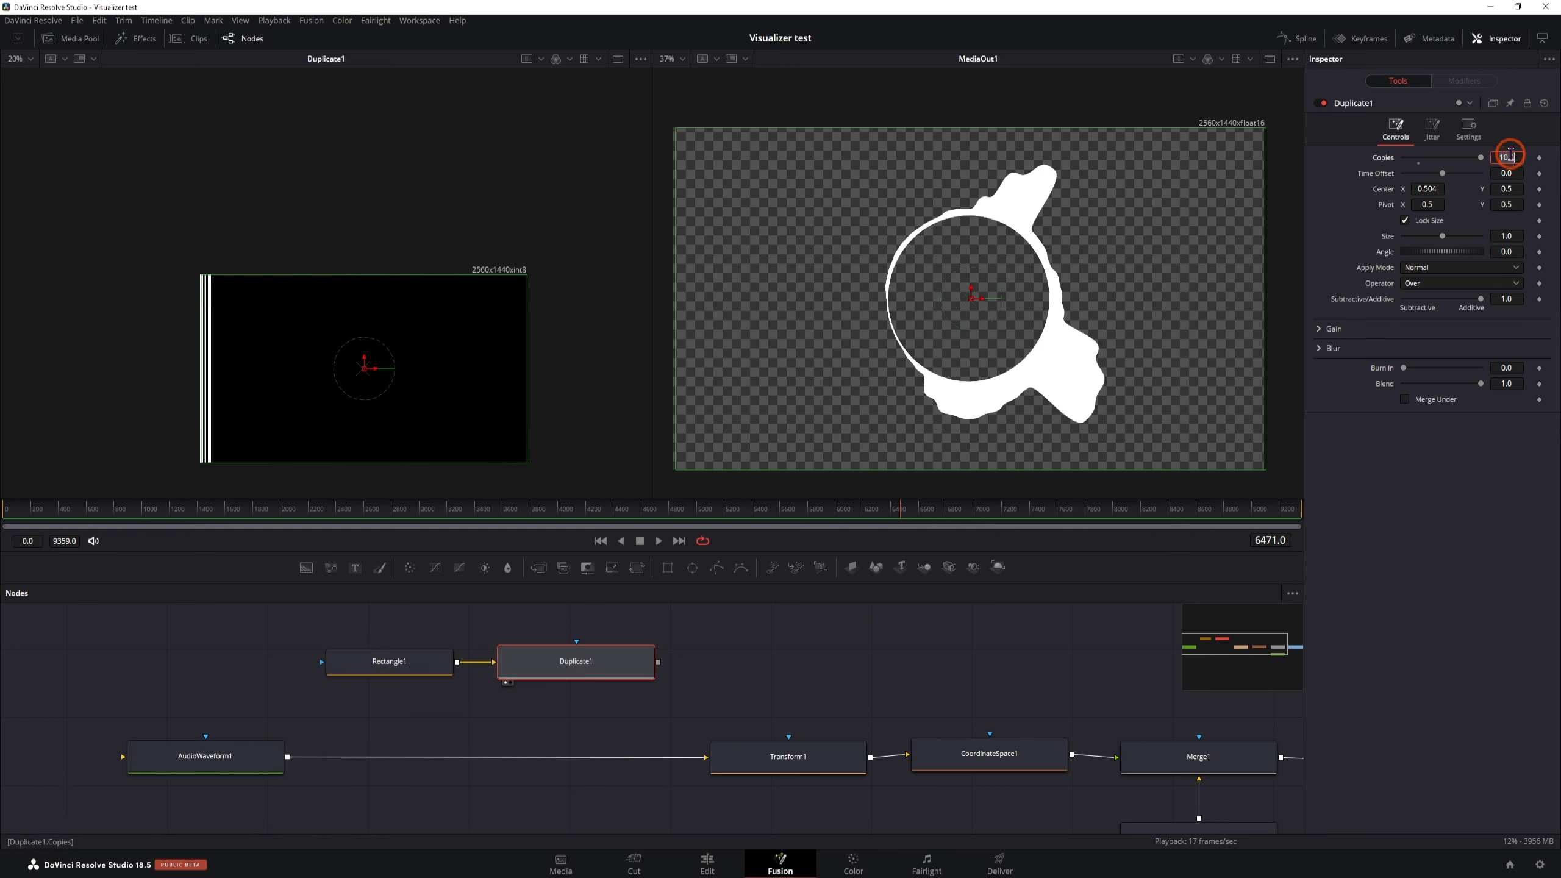
text(200)
key(Return)
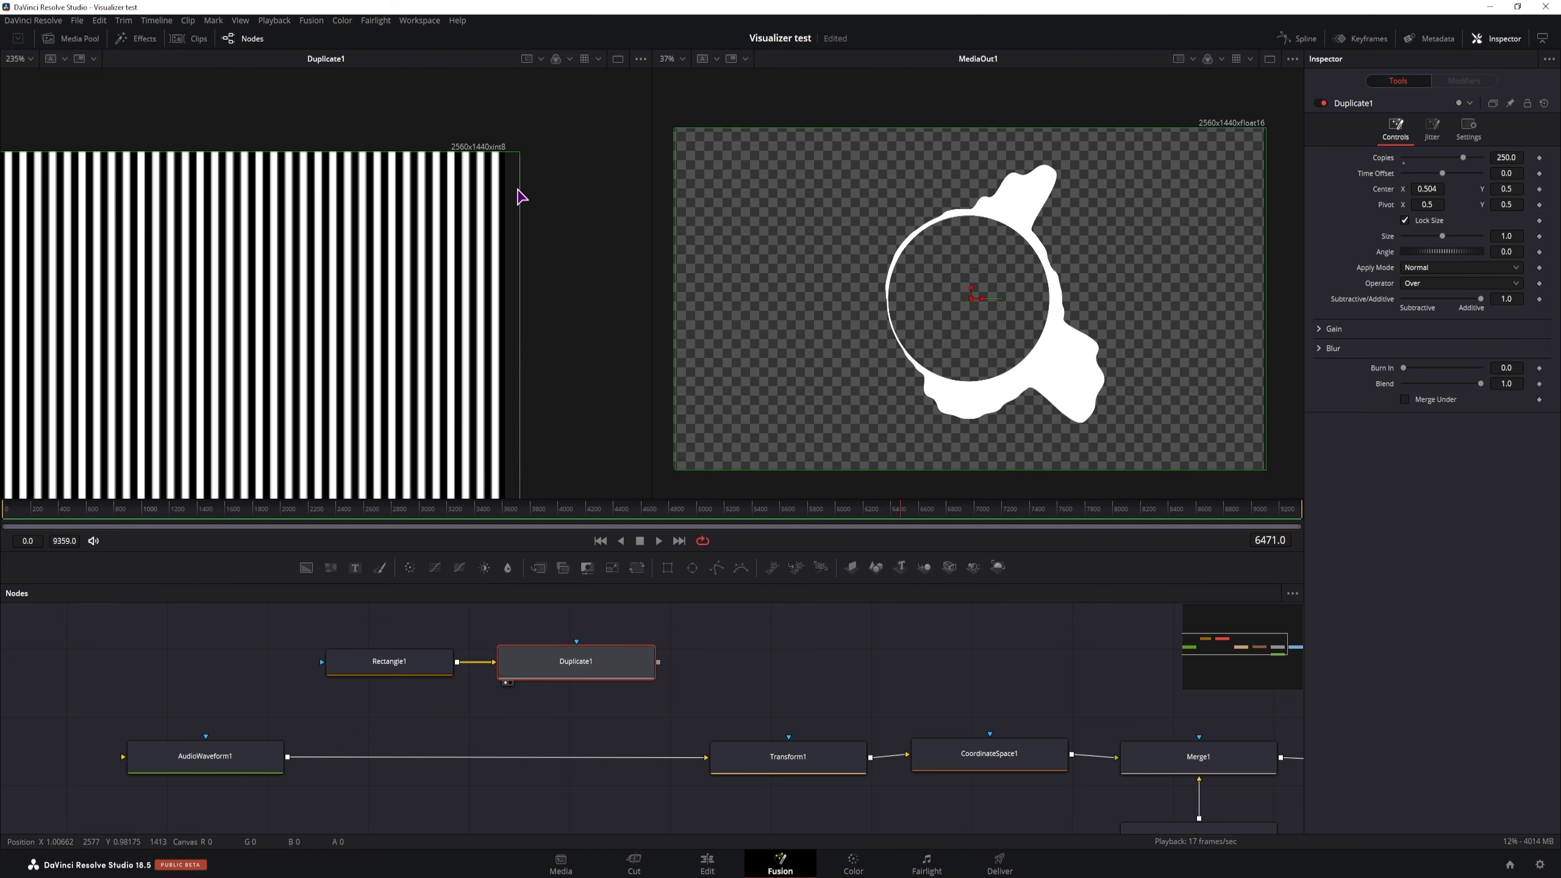
scroll(571, 280, down, 4)
scroll(426, 307, down, 5)
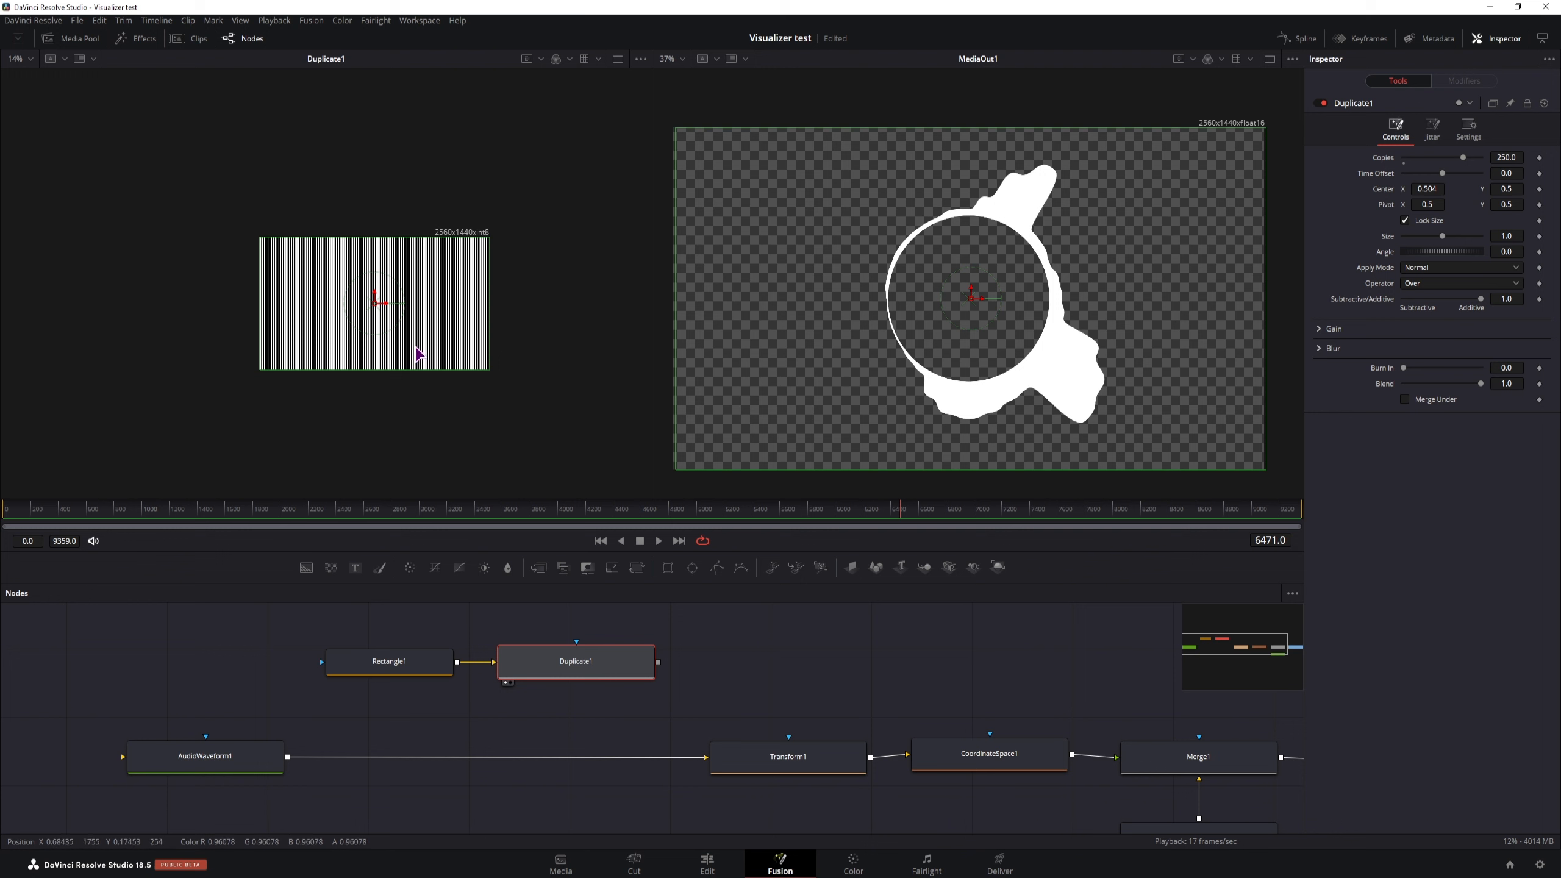
scroll(420, 355, up, 3)
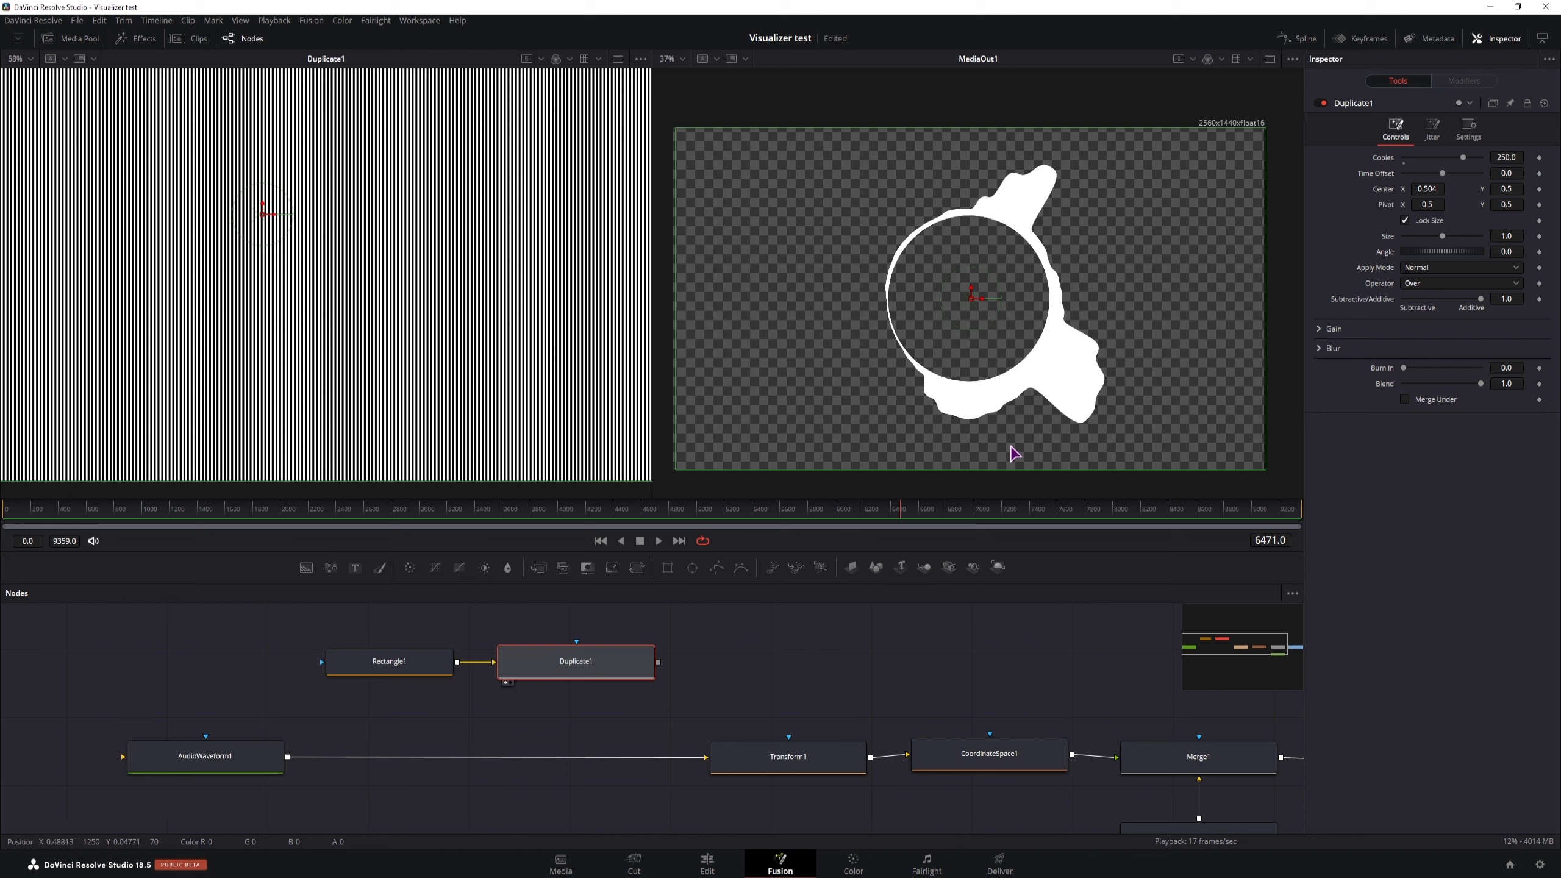
Connect Duplicate1's output to Transform1's effect mask input and remove the mistakenly added Merge node.
drag(658, 661, 789, 741)
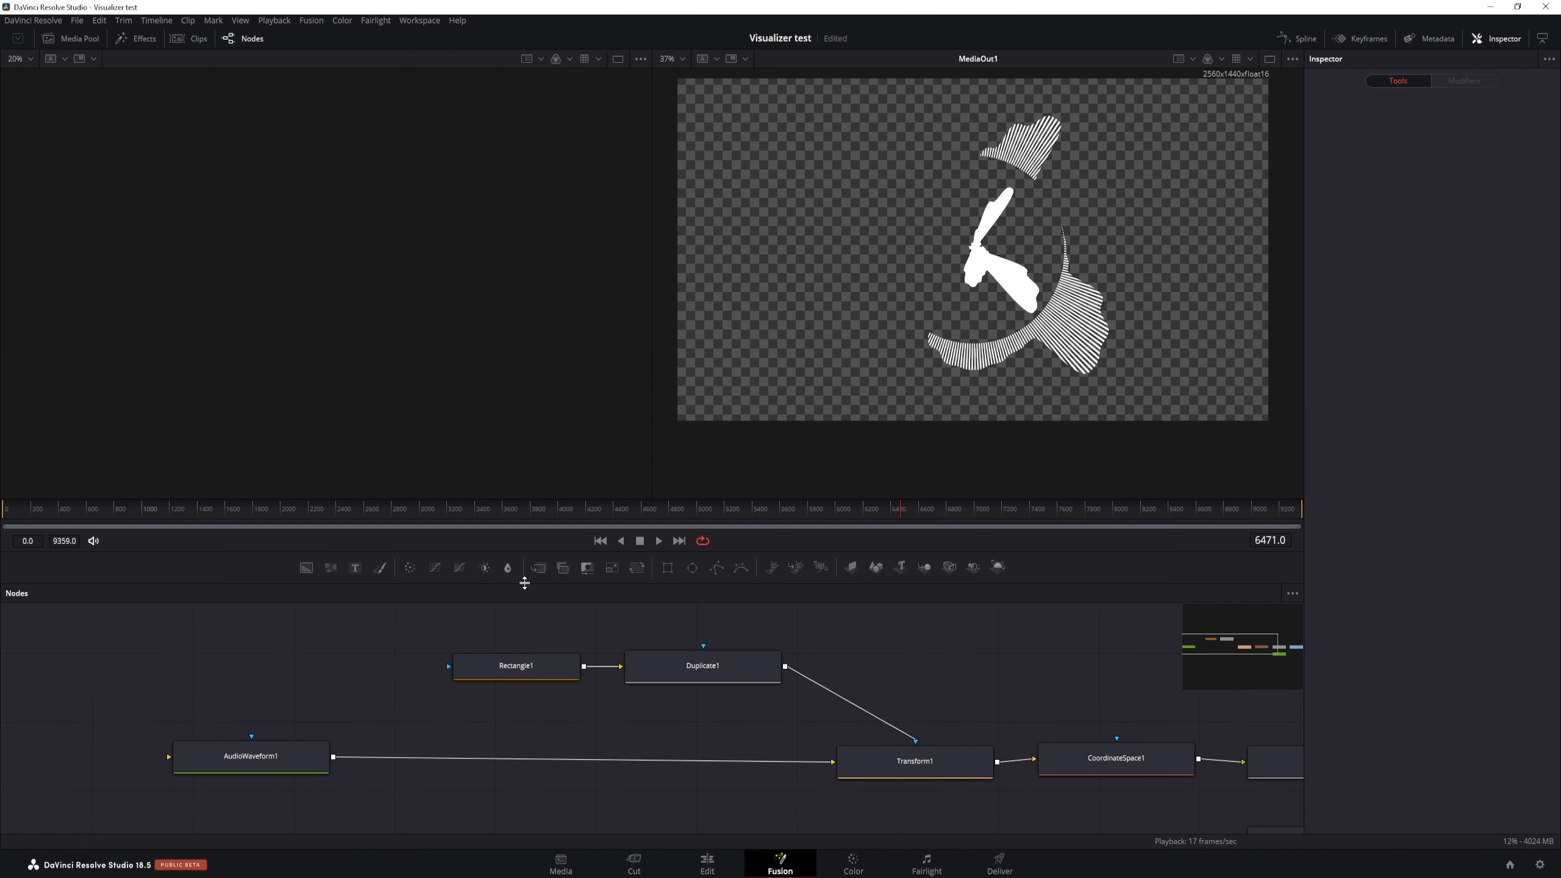
drag(538, 568, 689, 735)
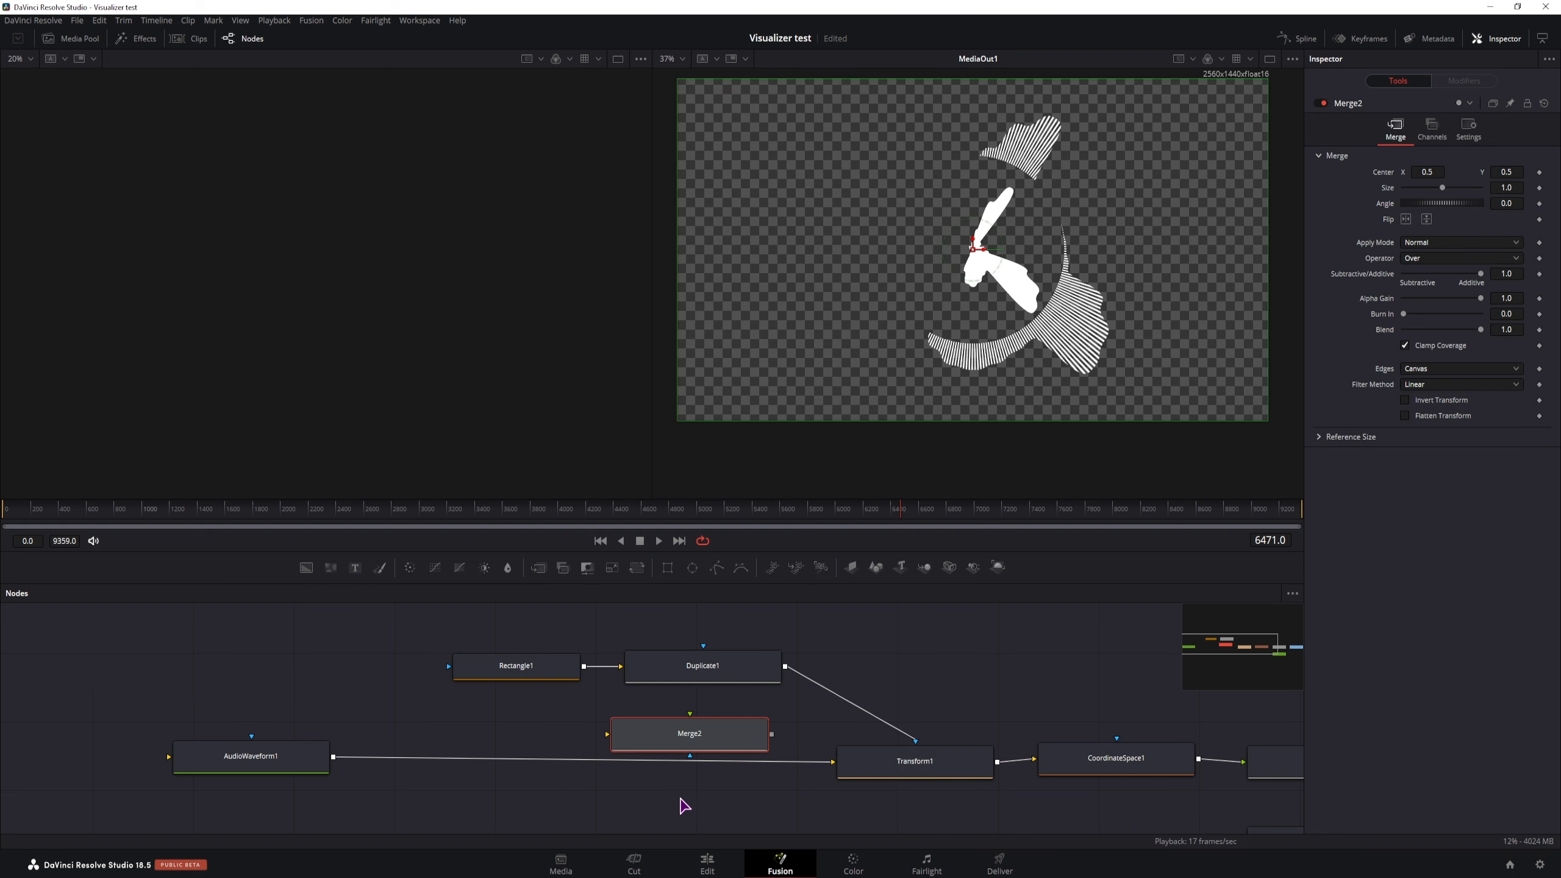
key(Delete)
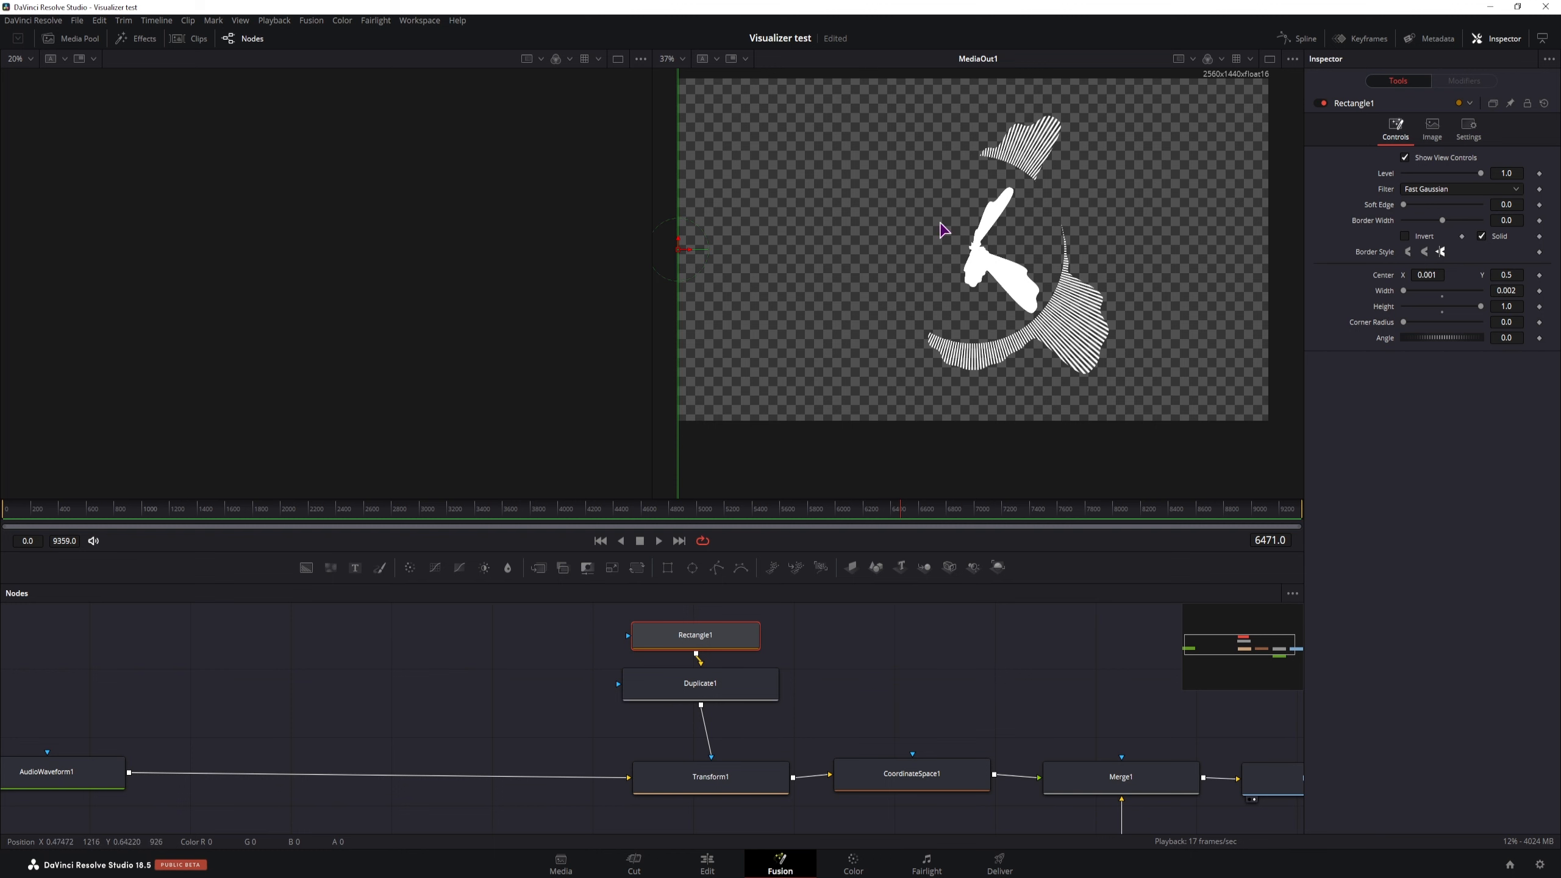
Add an Ellipse mask sized to the ring's inner circle, about 0.307 wide and high, and connect it to CoordinateSpace1's mask input.
drag(692, 567, 906, 694)
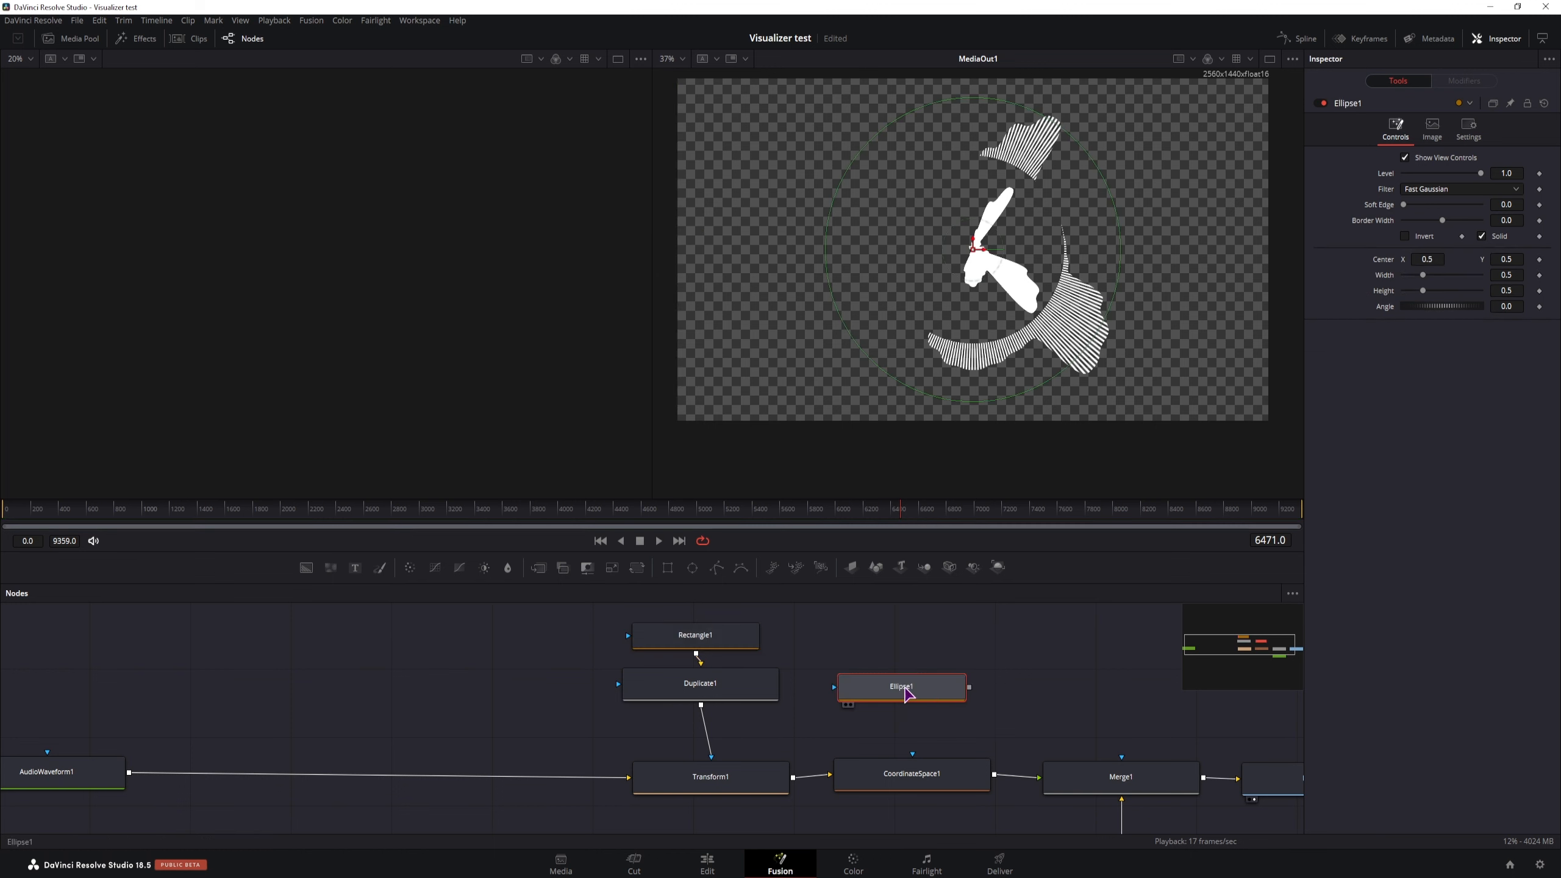
drag(1088, 155, 1045, 198)
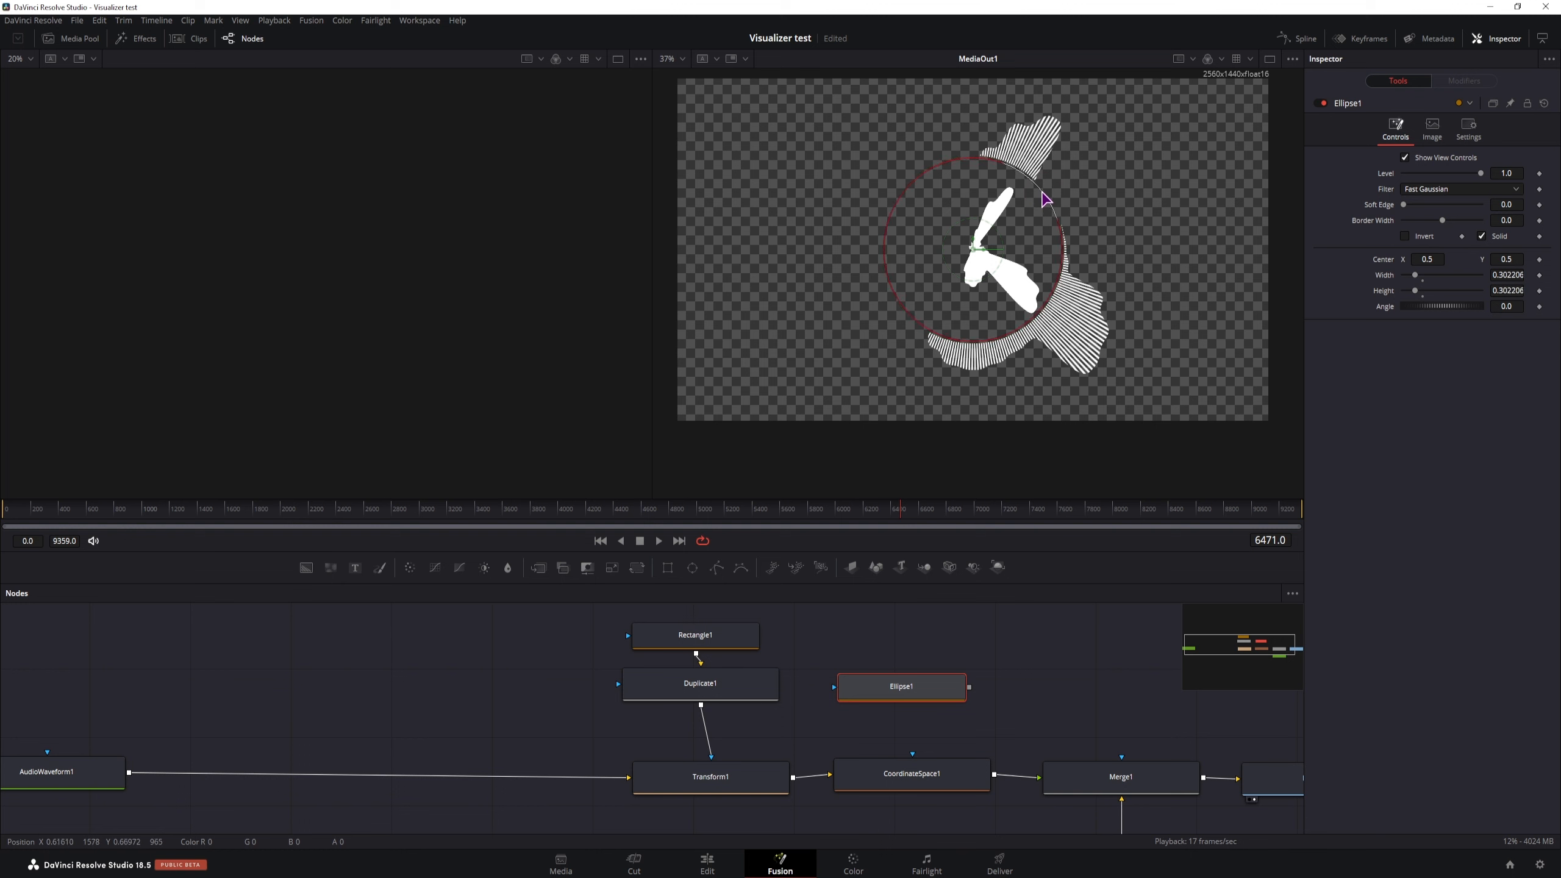
drag(969, 687, 913, 762)
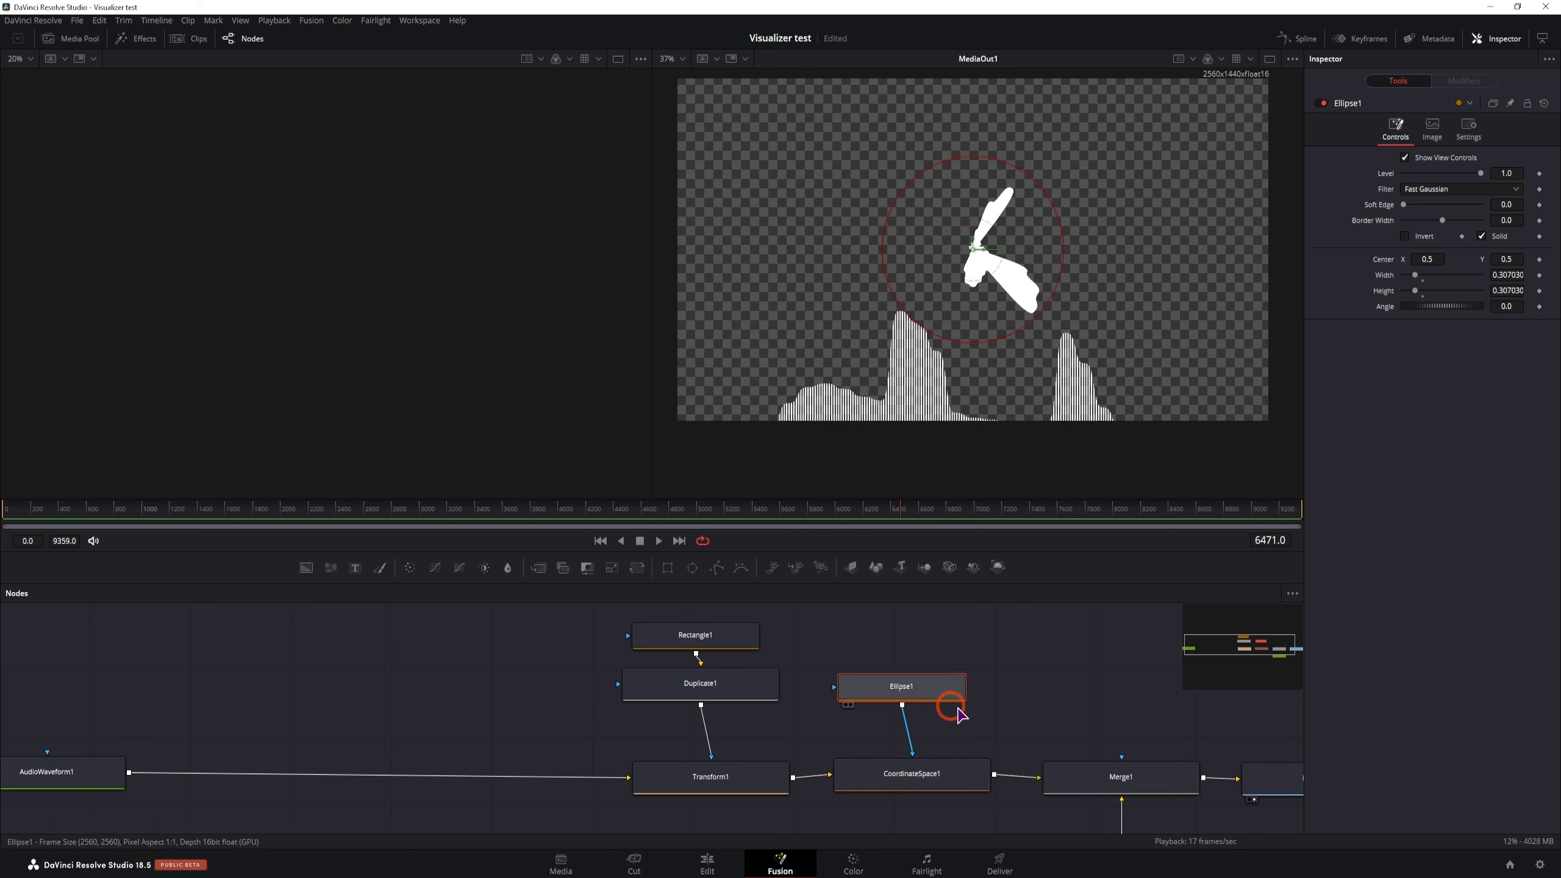
Apply the ellipse mask inverted on CoordinateSpace1.
click(918, 781)
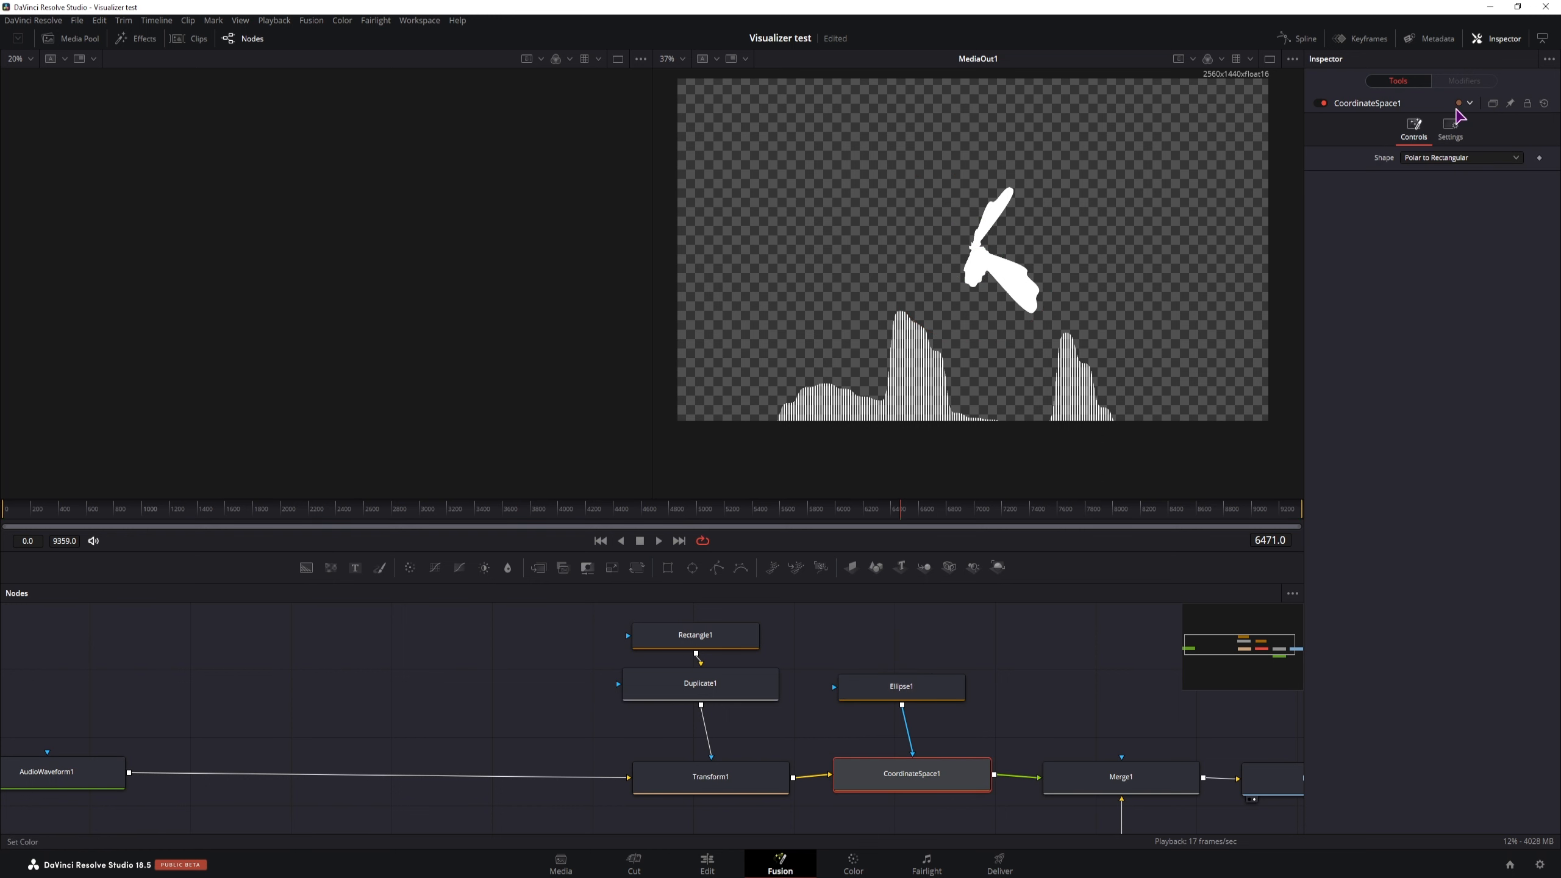
click(1451, 126)
click(1405, 226)
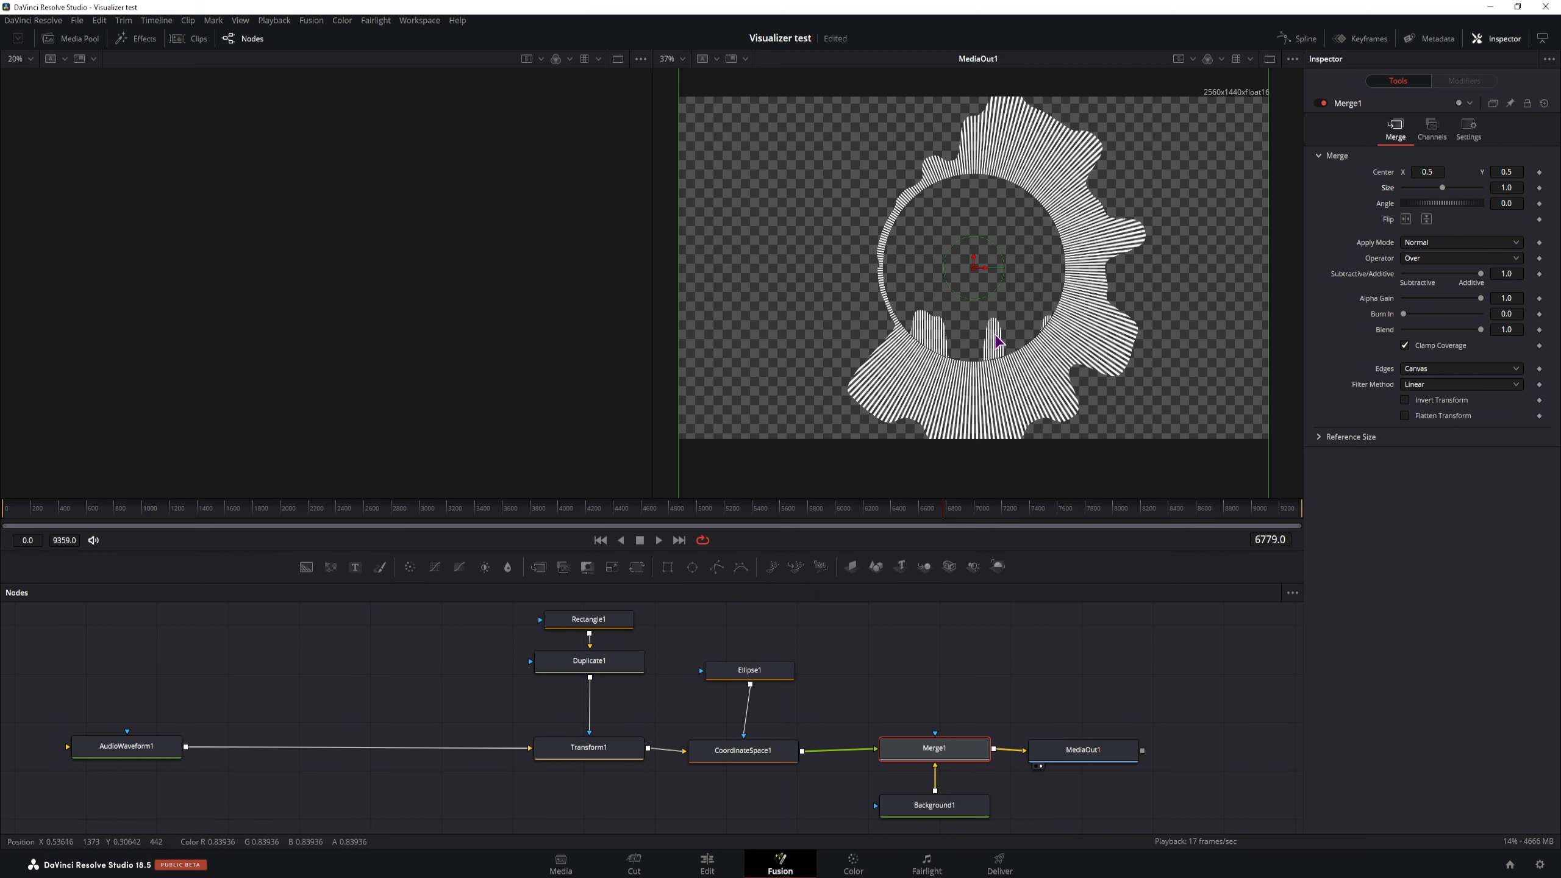
Connect Ellipse1 to Merge1's mask input as well and enable Apply Mask Inverted on Merge1.
click(745, 669)
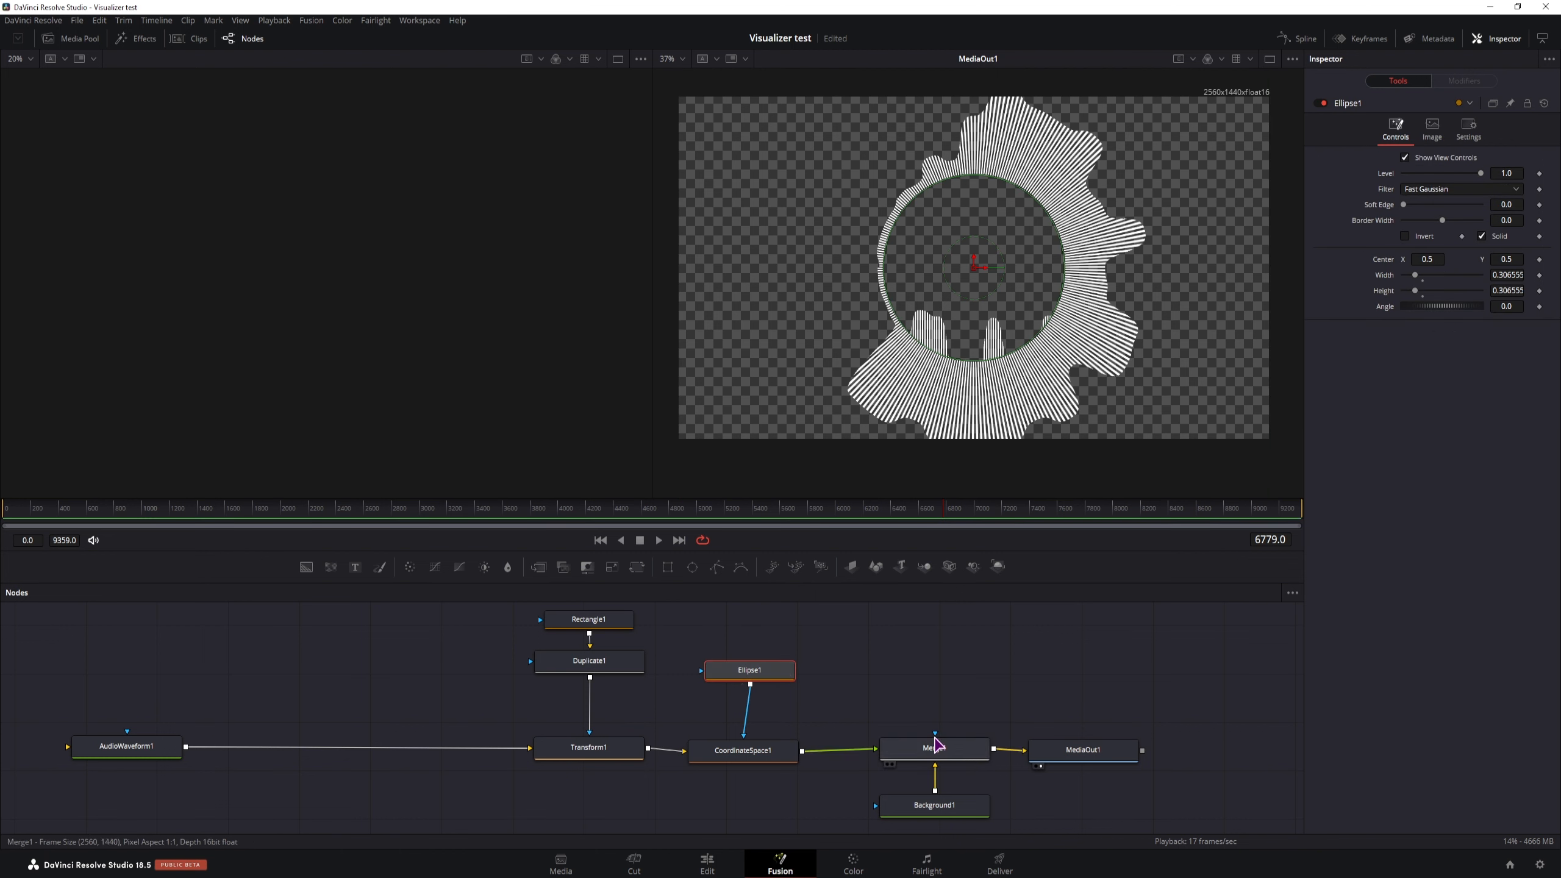
drag(797, 671, 894, 749)
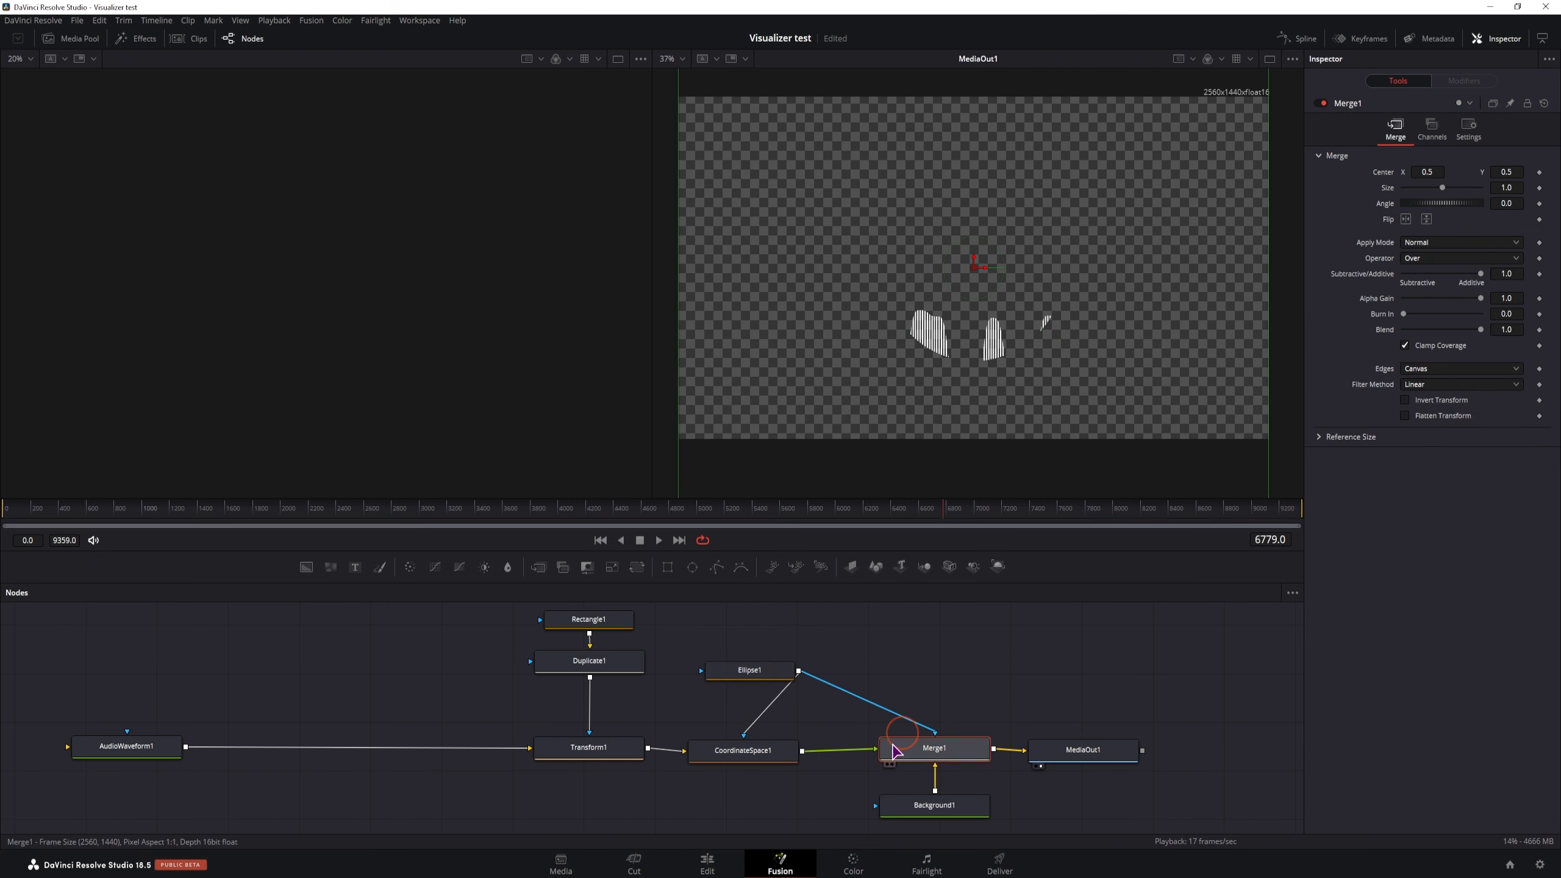
click(1470, 129)
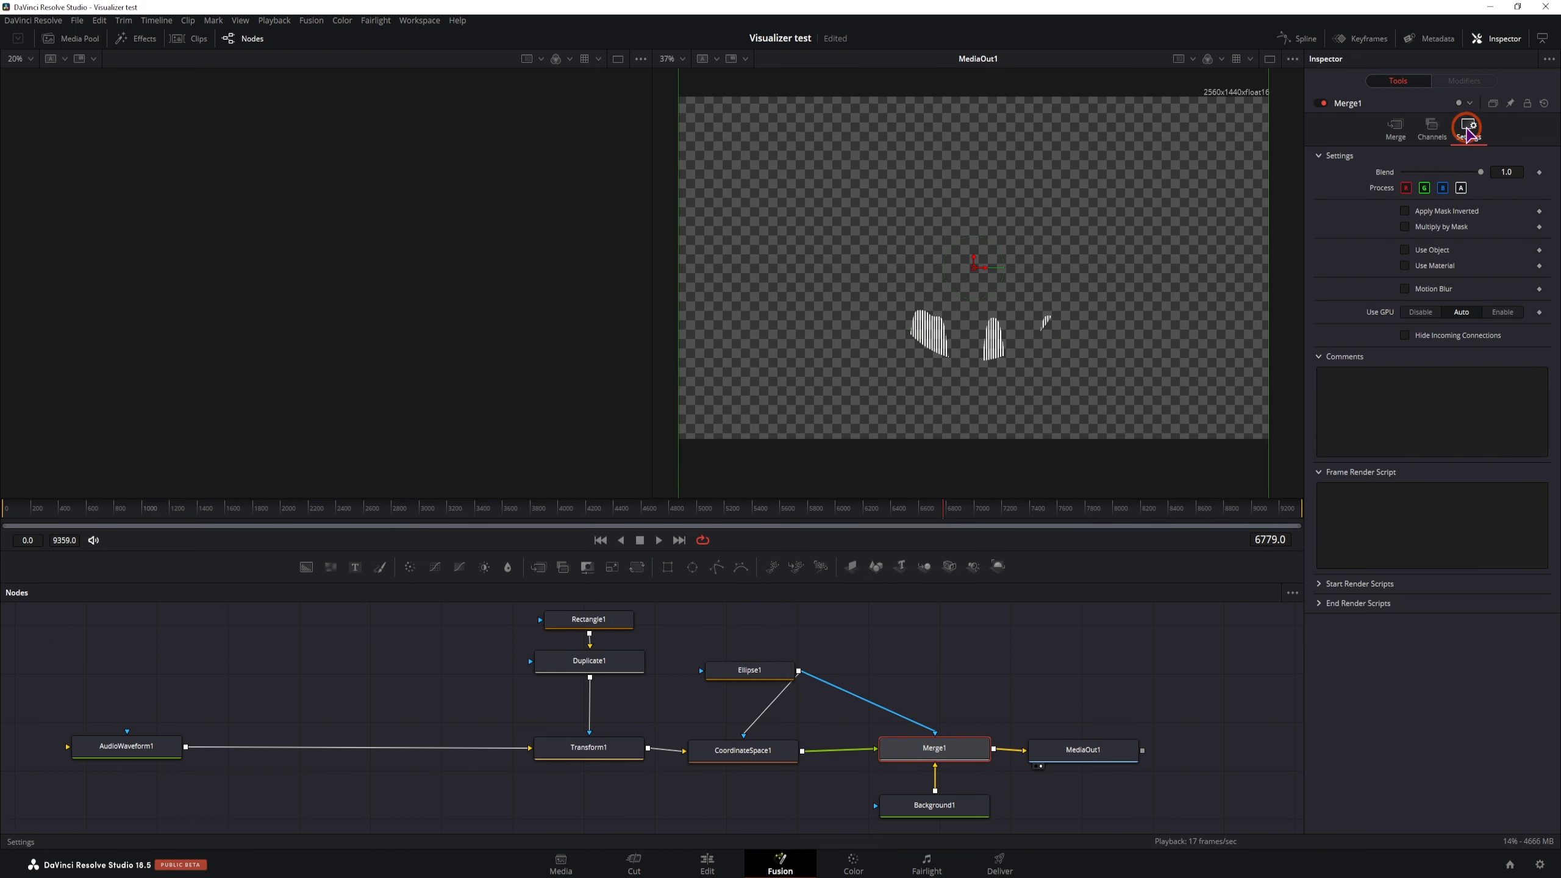
click(1405, 211)
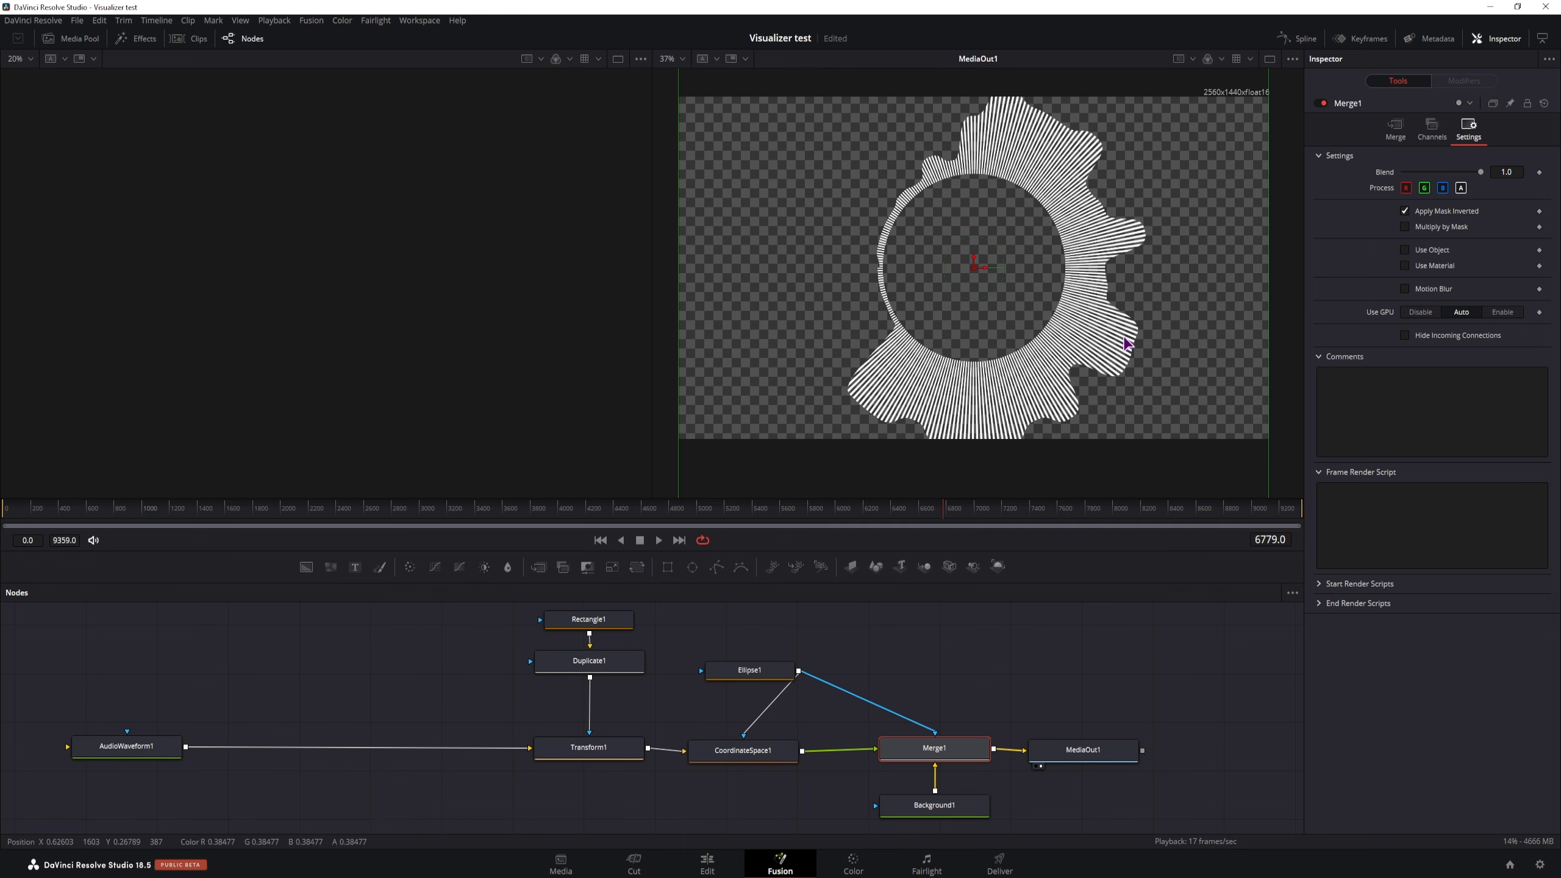
Disconnect Ellipse1 from Merge1, shrink the ellipse to about 0.3058 to fit the ring's inner edge, and reconnect it to Merge1's mask.
click(768, 670)
ctrl+scroll(1068, 195, up, 2)
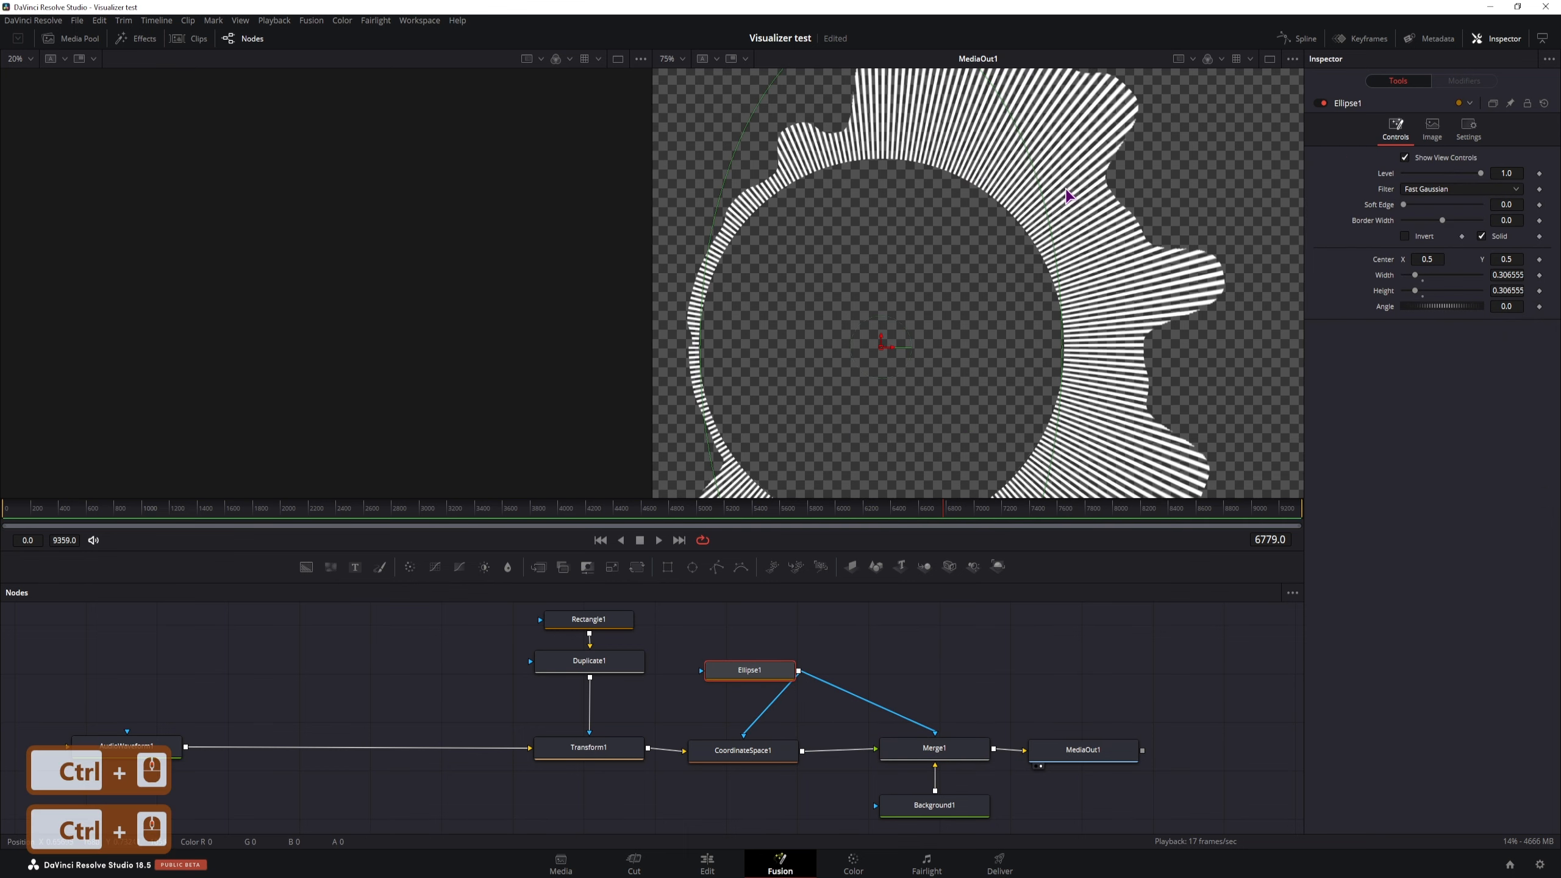
drag(1069, 196, 1023, 179)
drag(1008, 197, 929, 486)
drag(924, 732, 941, 635)
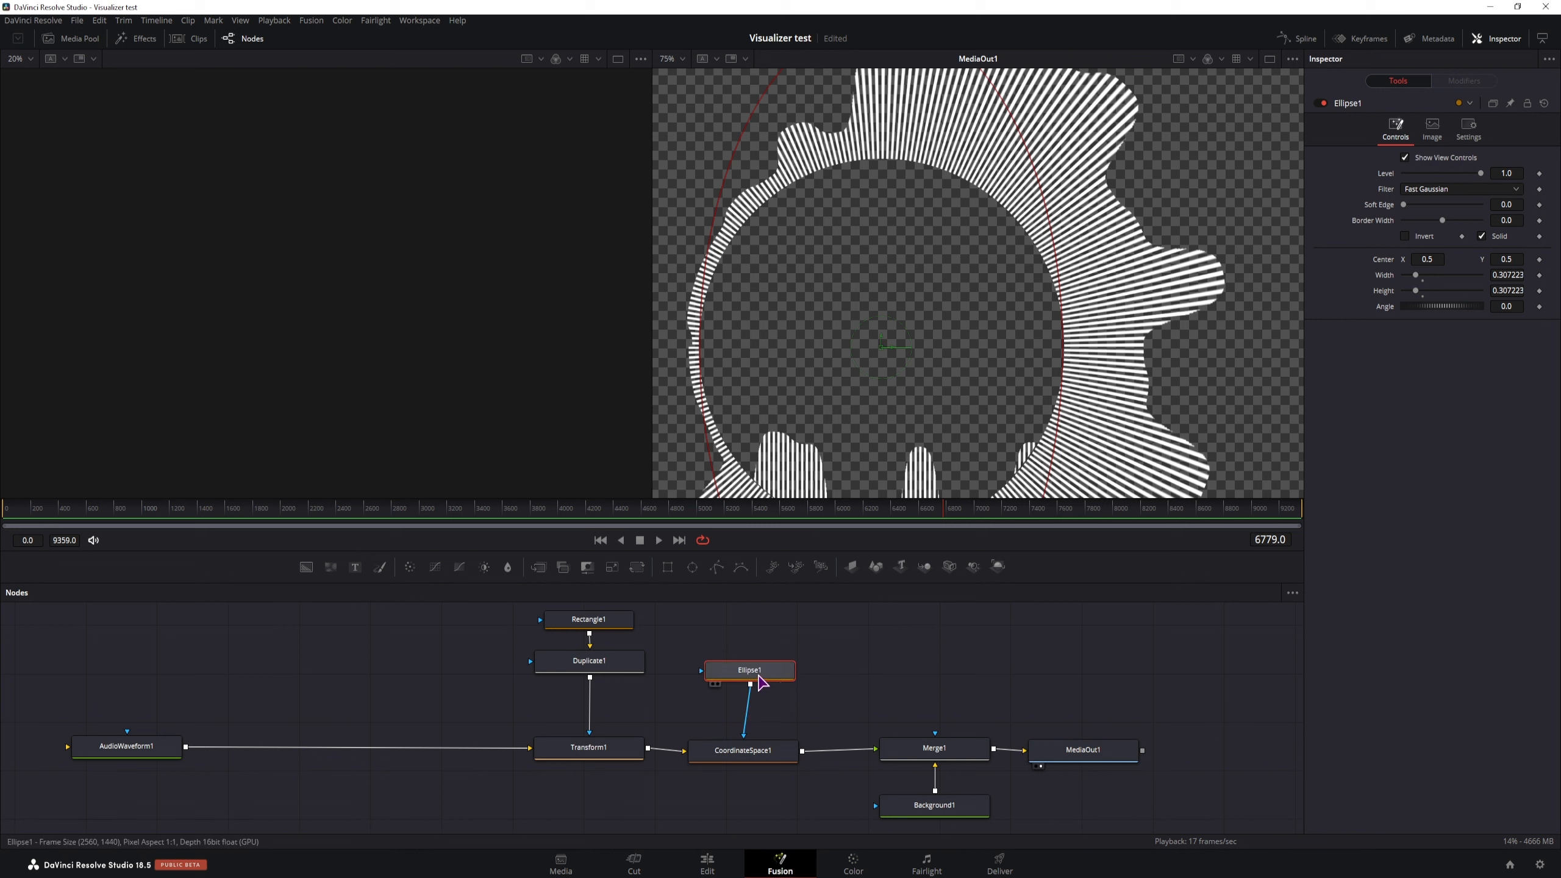
mouse_move(1008, 215)
mouse_down()
mouse_move(1031, 191)
mouse_move(996, 229)
mouse_move(1008, 220)
mouse_up()
scroll(839, 426, up, 3)
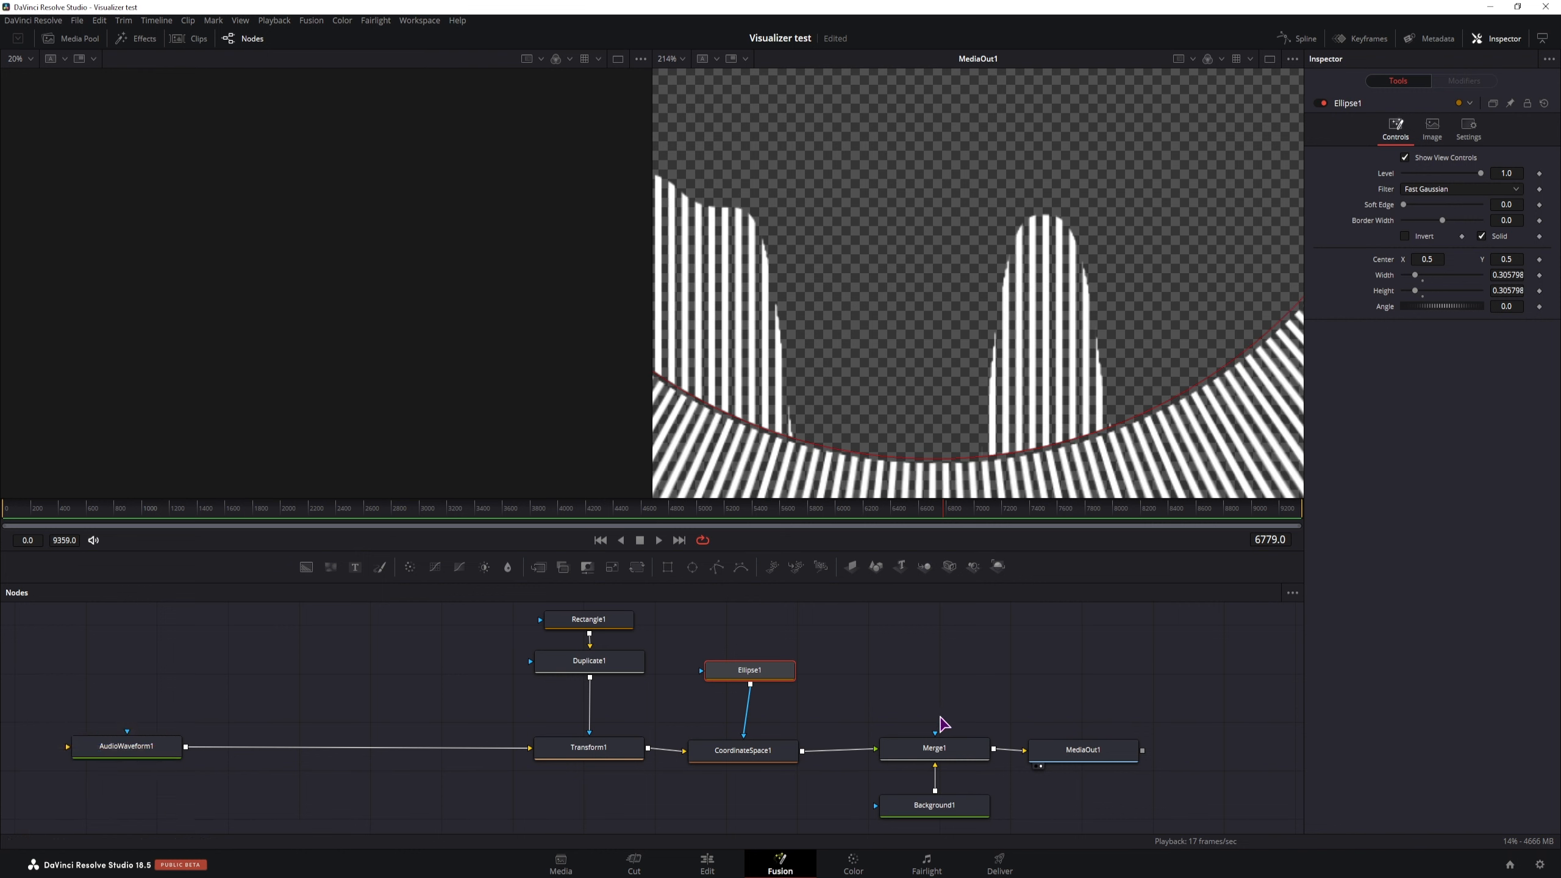
drag(750, 684, 935, 734)
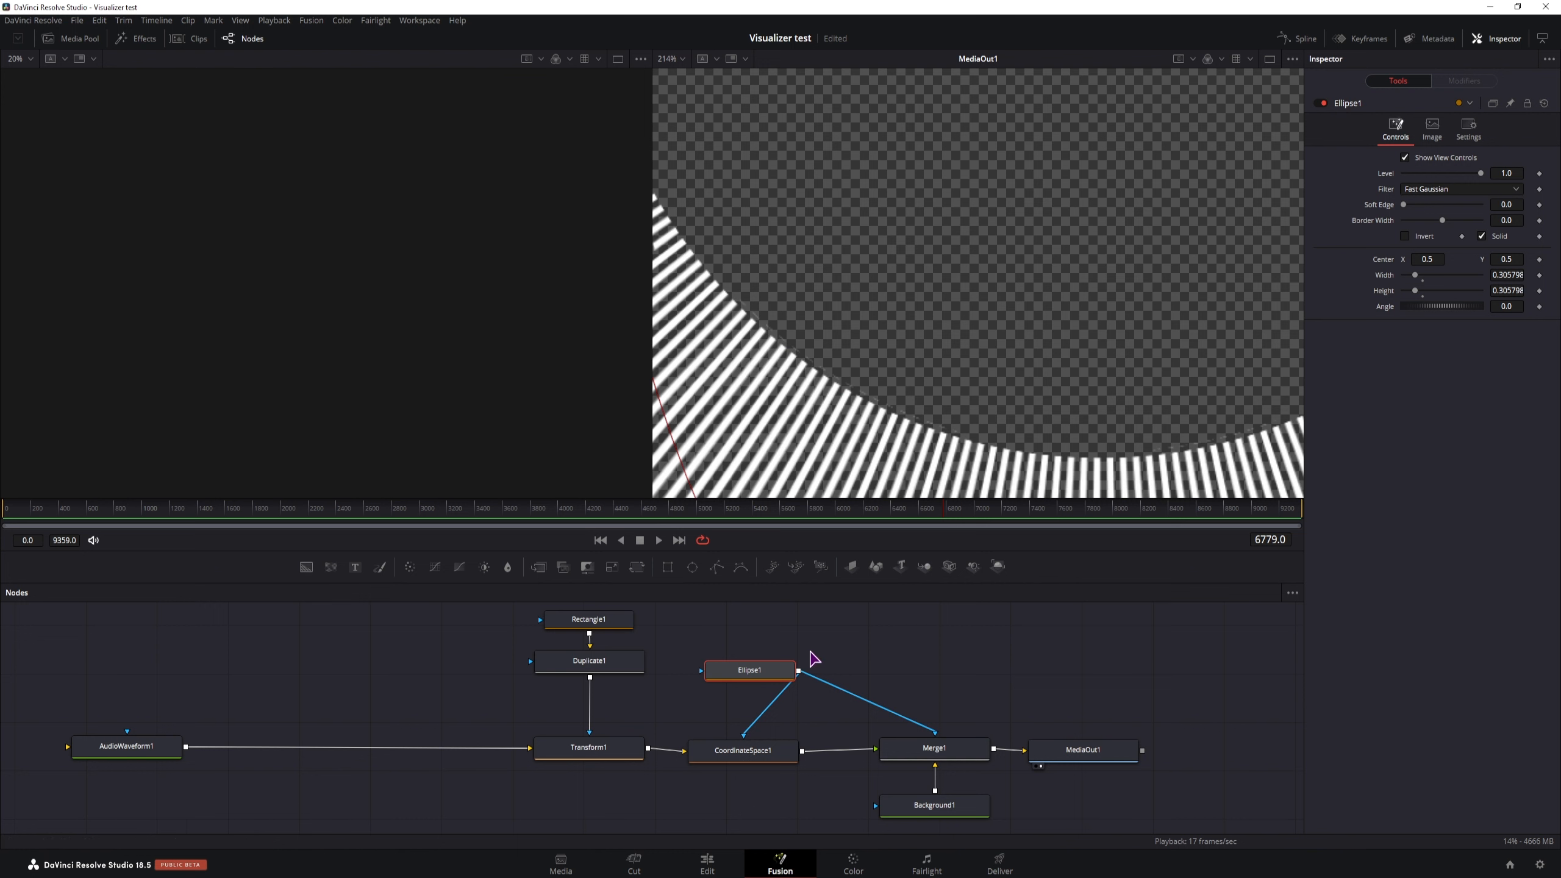
scroll(1100, 400, down, 5)
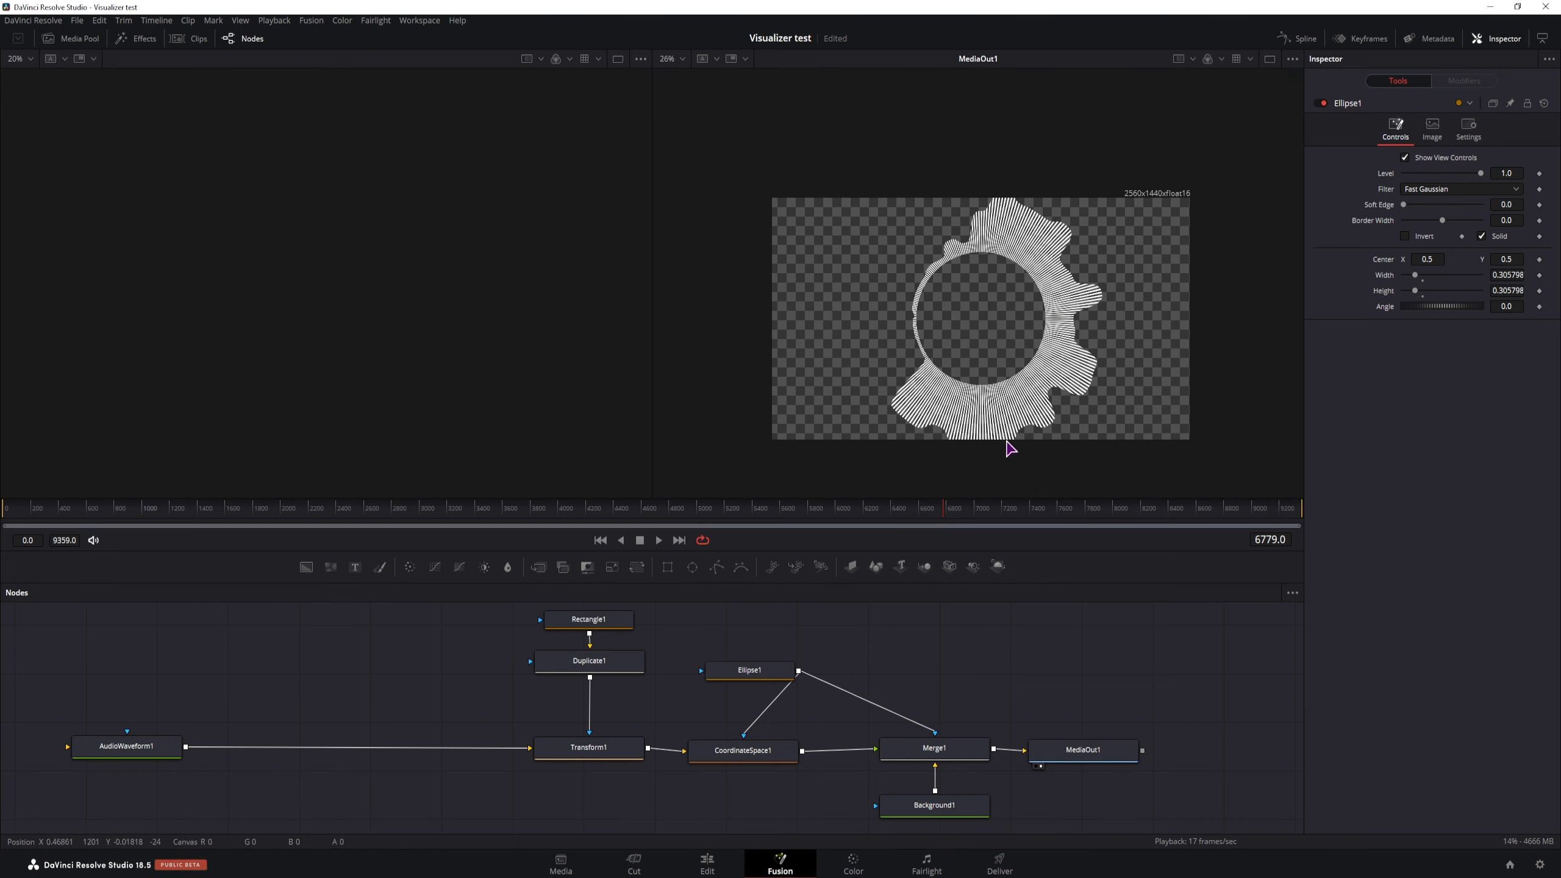
click(937, 750)
click(1394, 128)
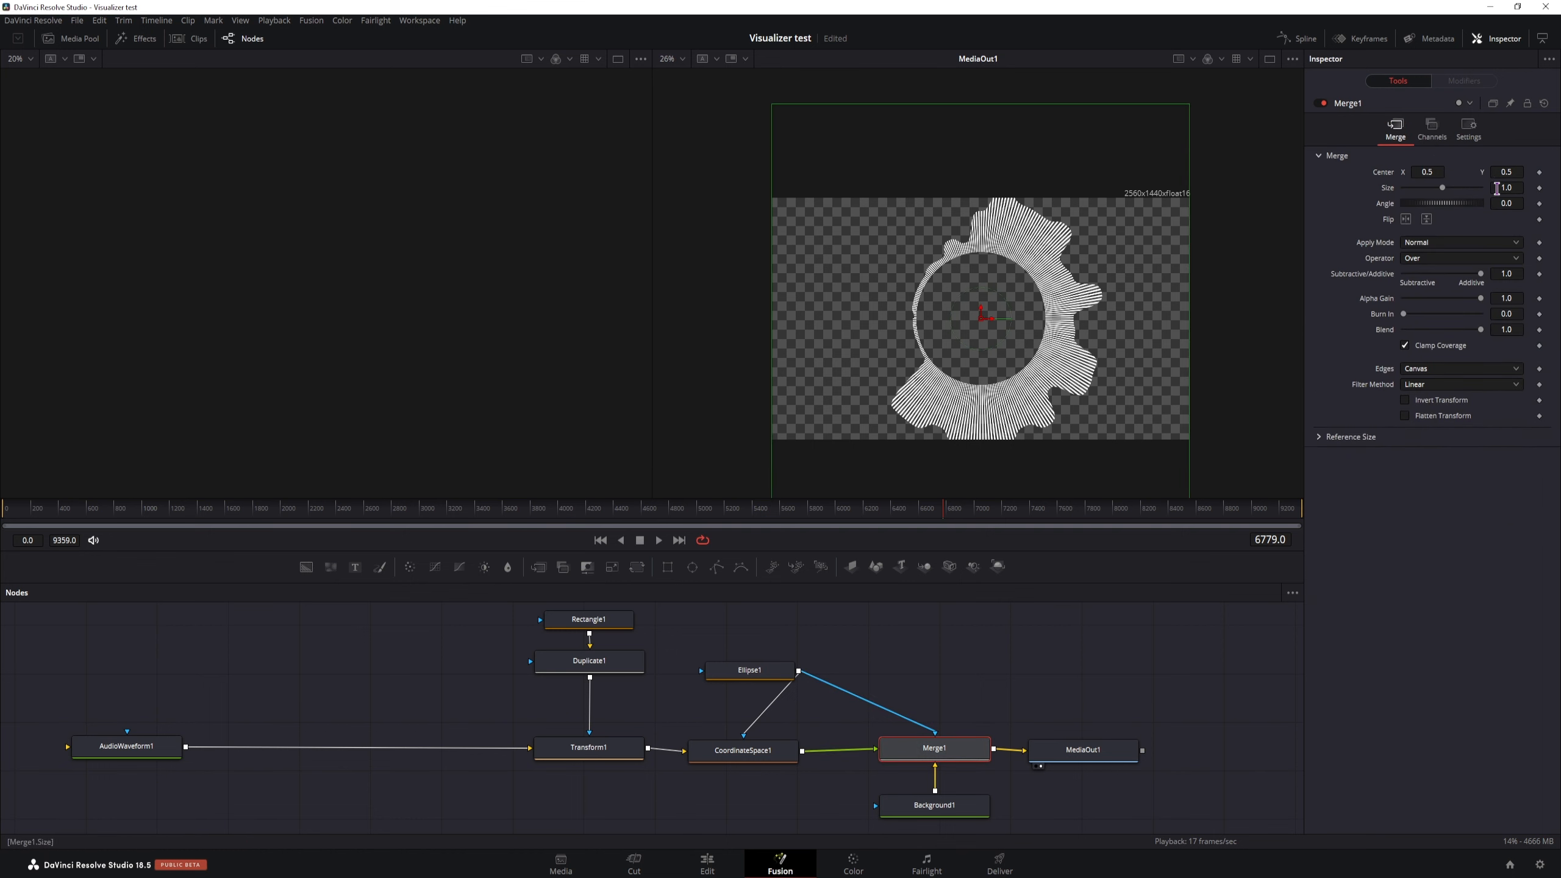
drag(1497, 188, 1508, 188)
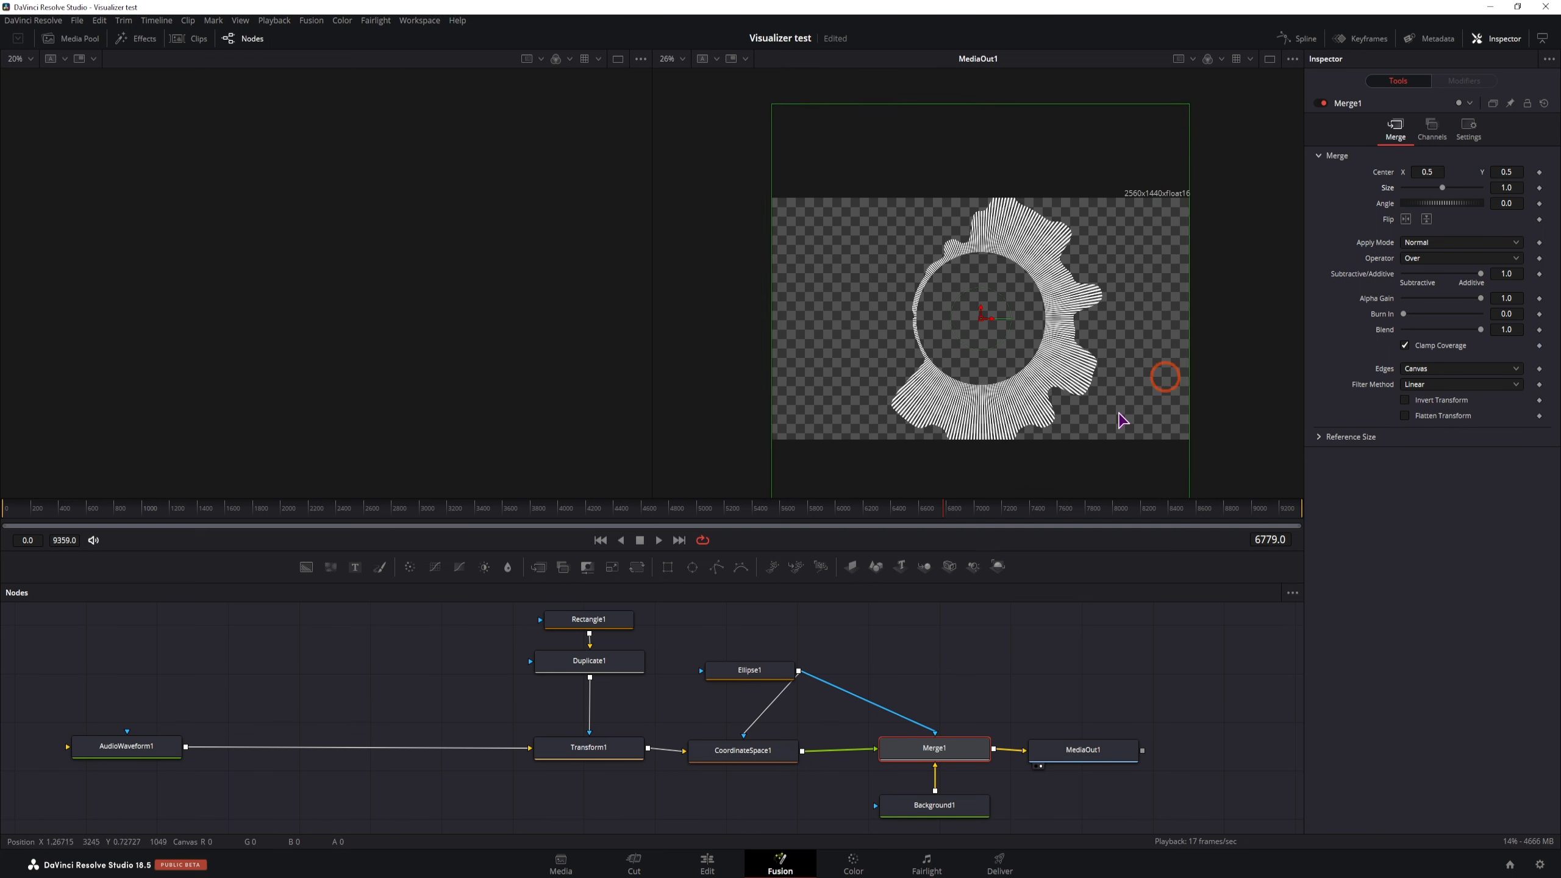
Insert a Transform node between Merge1 and MediaOut1 and scale the visualizer down with a Size of 0.639.
drag(1083, 749, 1174, 742)
drag(636, 566, 1065, 748)
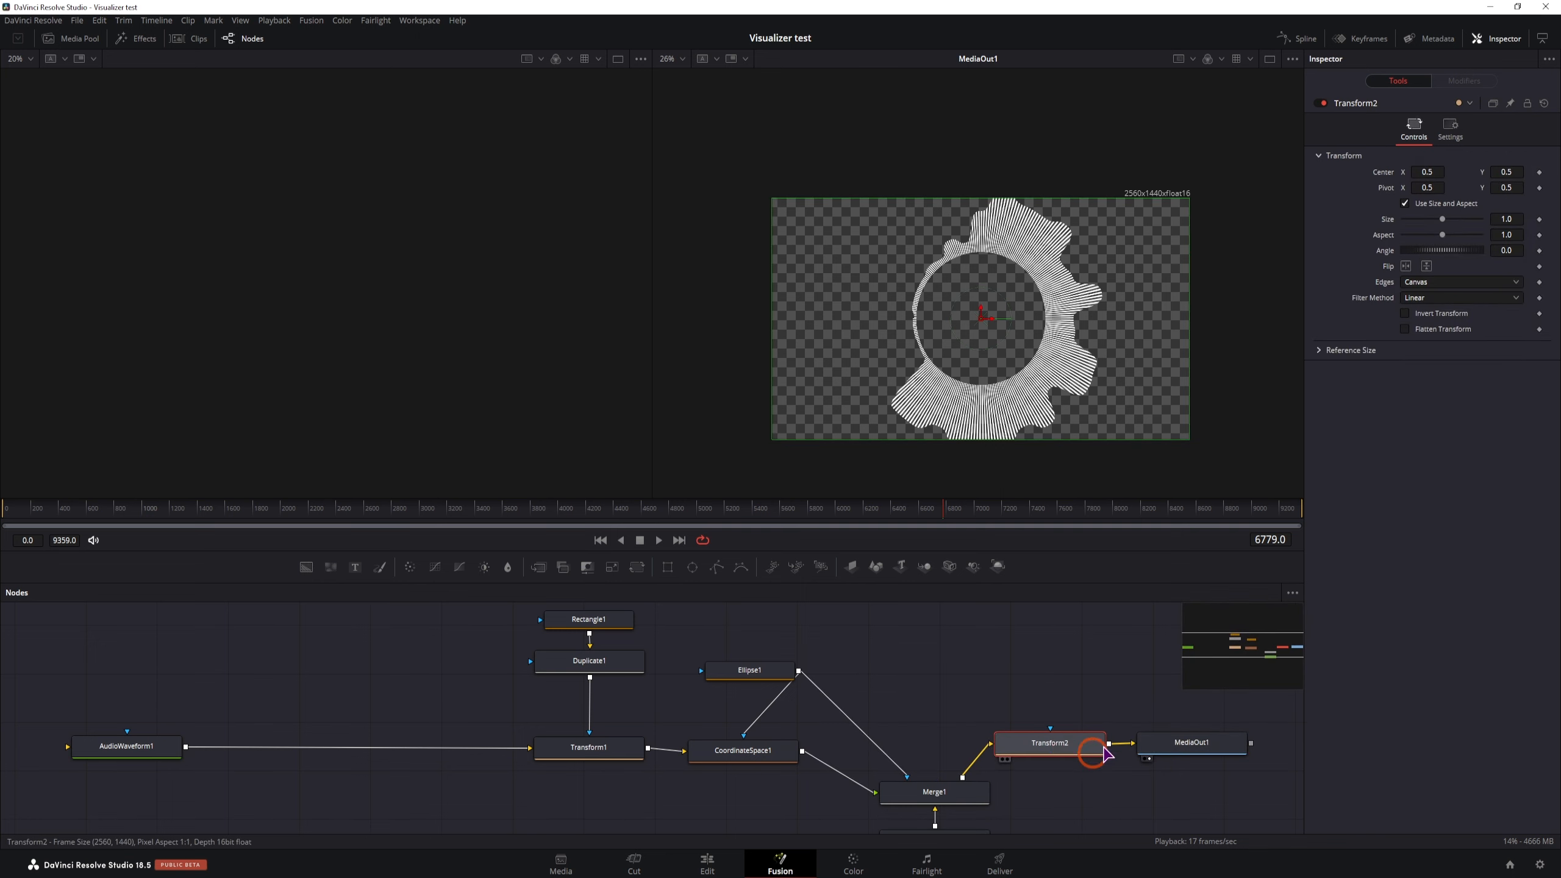
drag(1509, 218, 1414, 219)
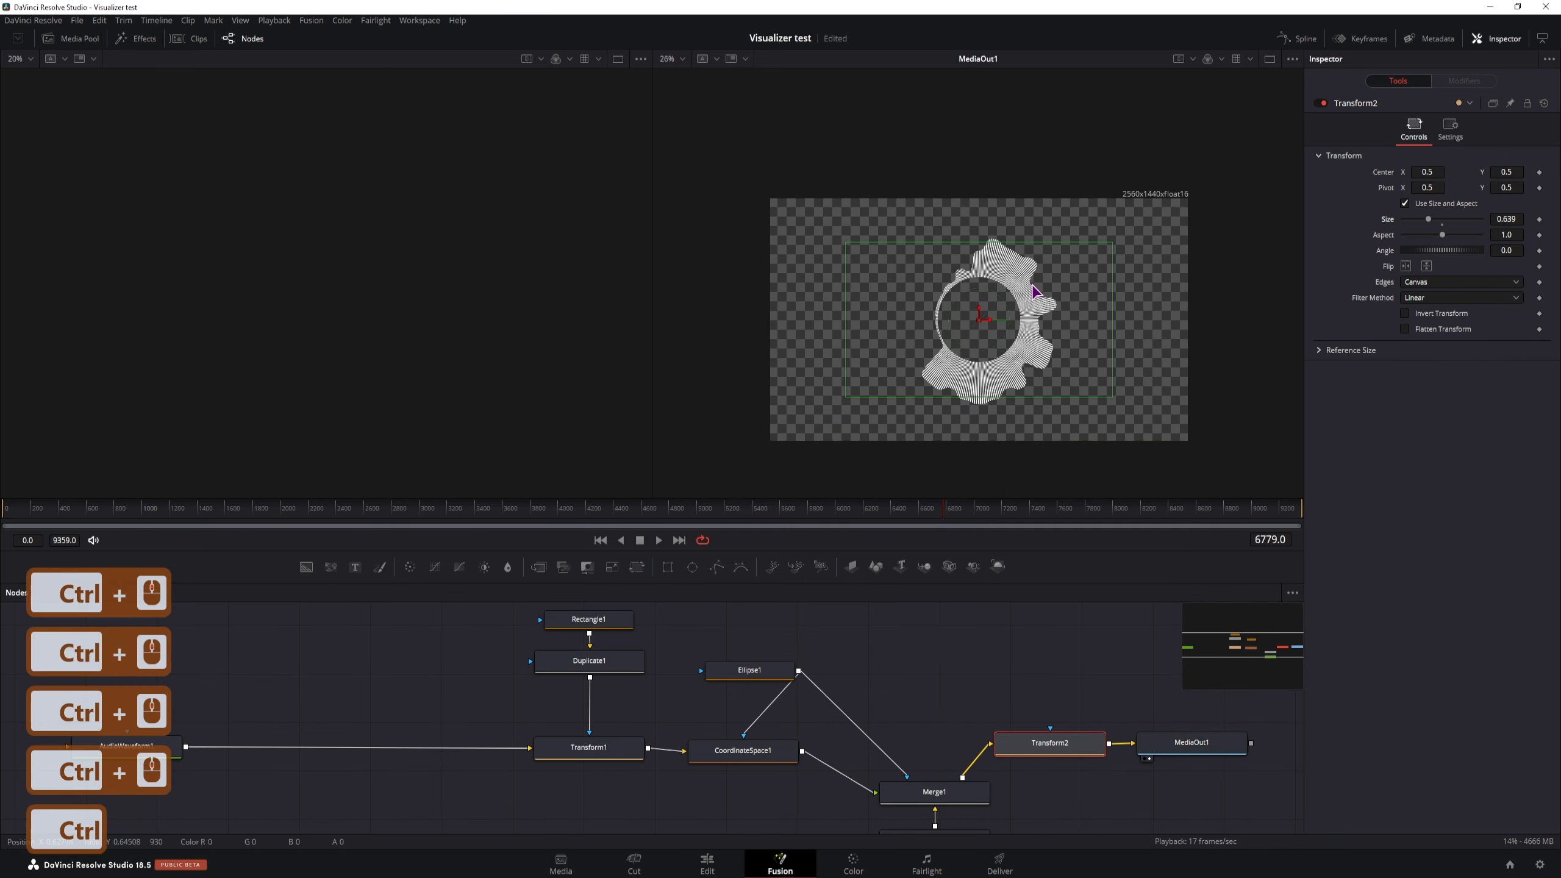
ctrl+scroll(1053, 314, down, 2)
ctrl+scroll(1053, 314, up, 2)
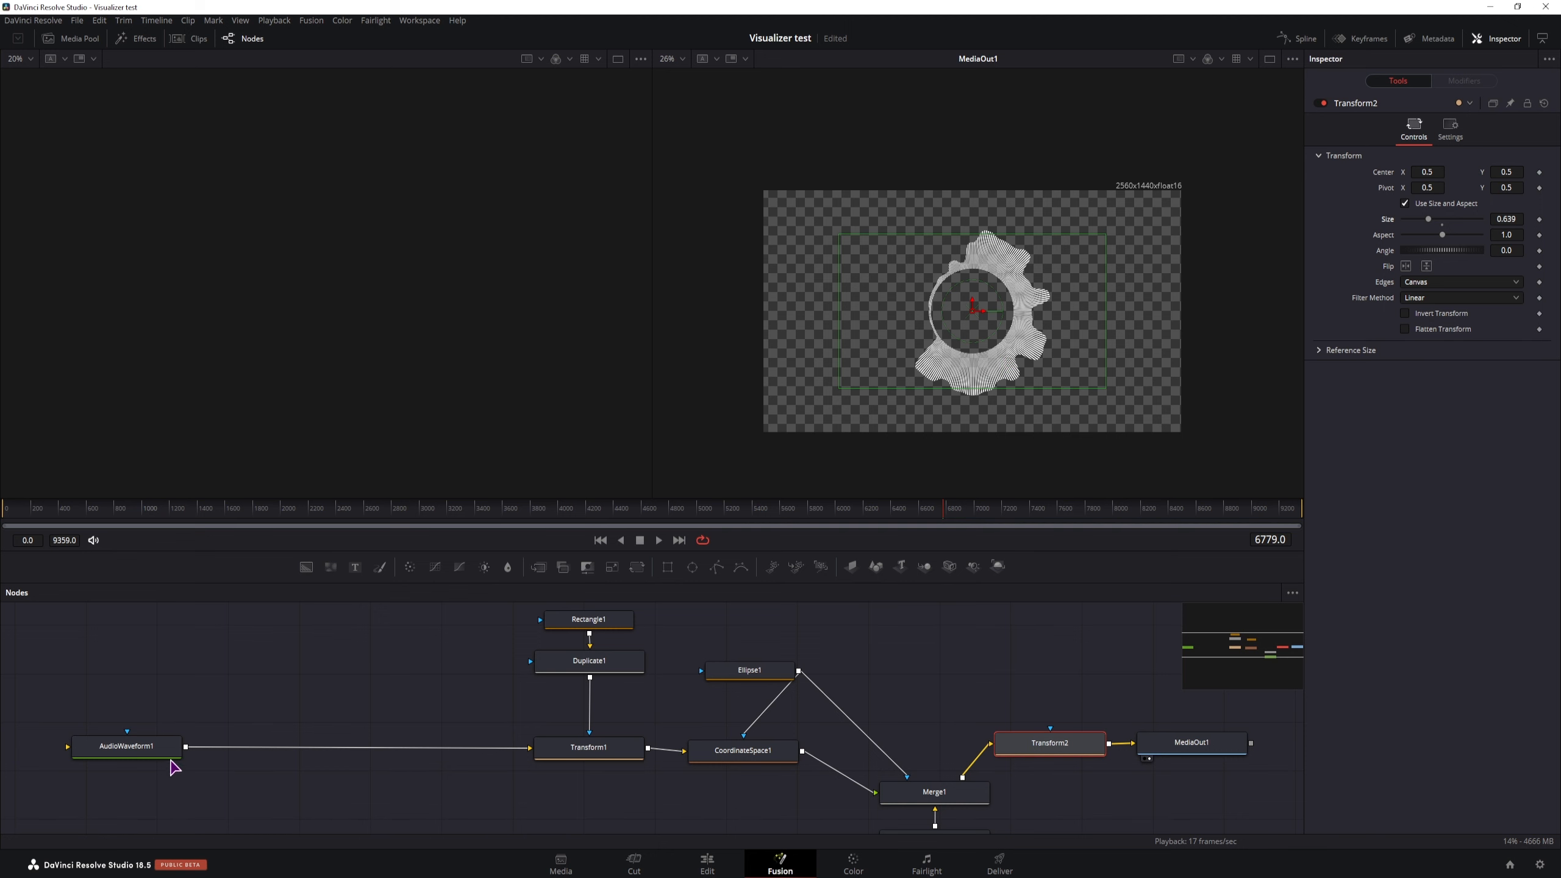
Show Transform1 in the first viewer and set Rectangle1's Width to 0.004 and Center X to 0.002.
click(584, 623)
scroll(639, 655, up, 1)
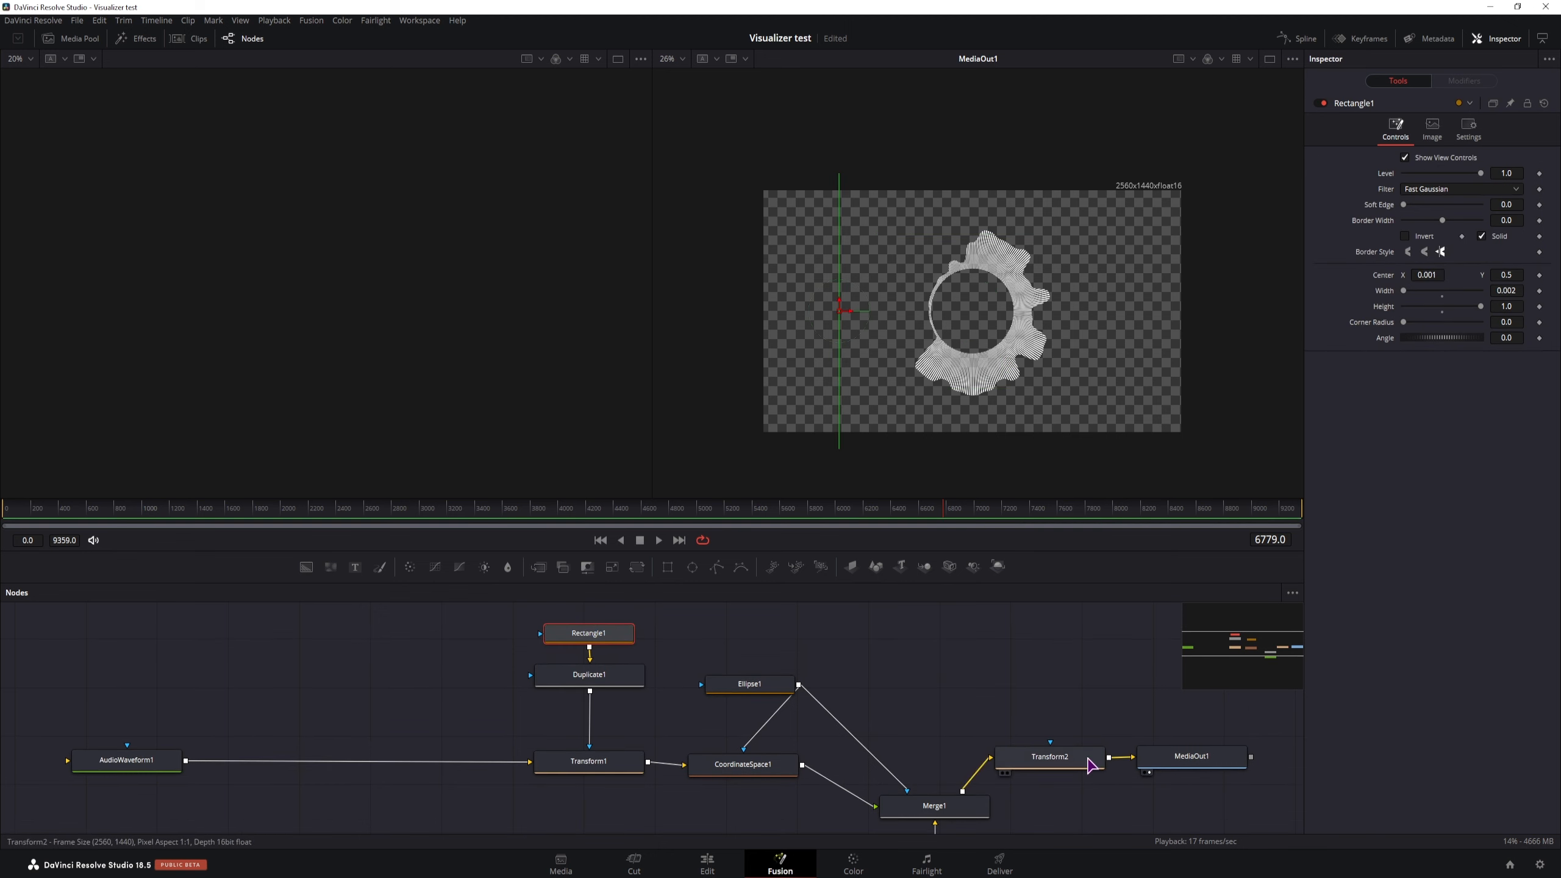
click(613, 767)
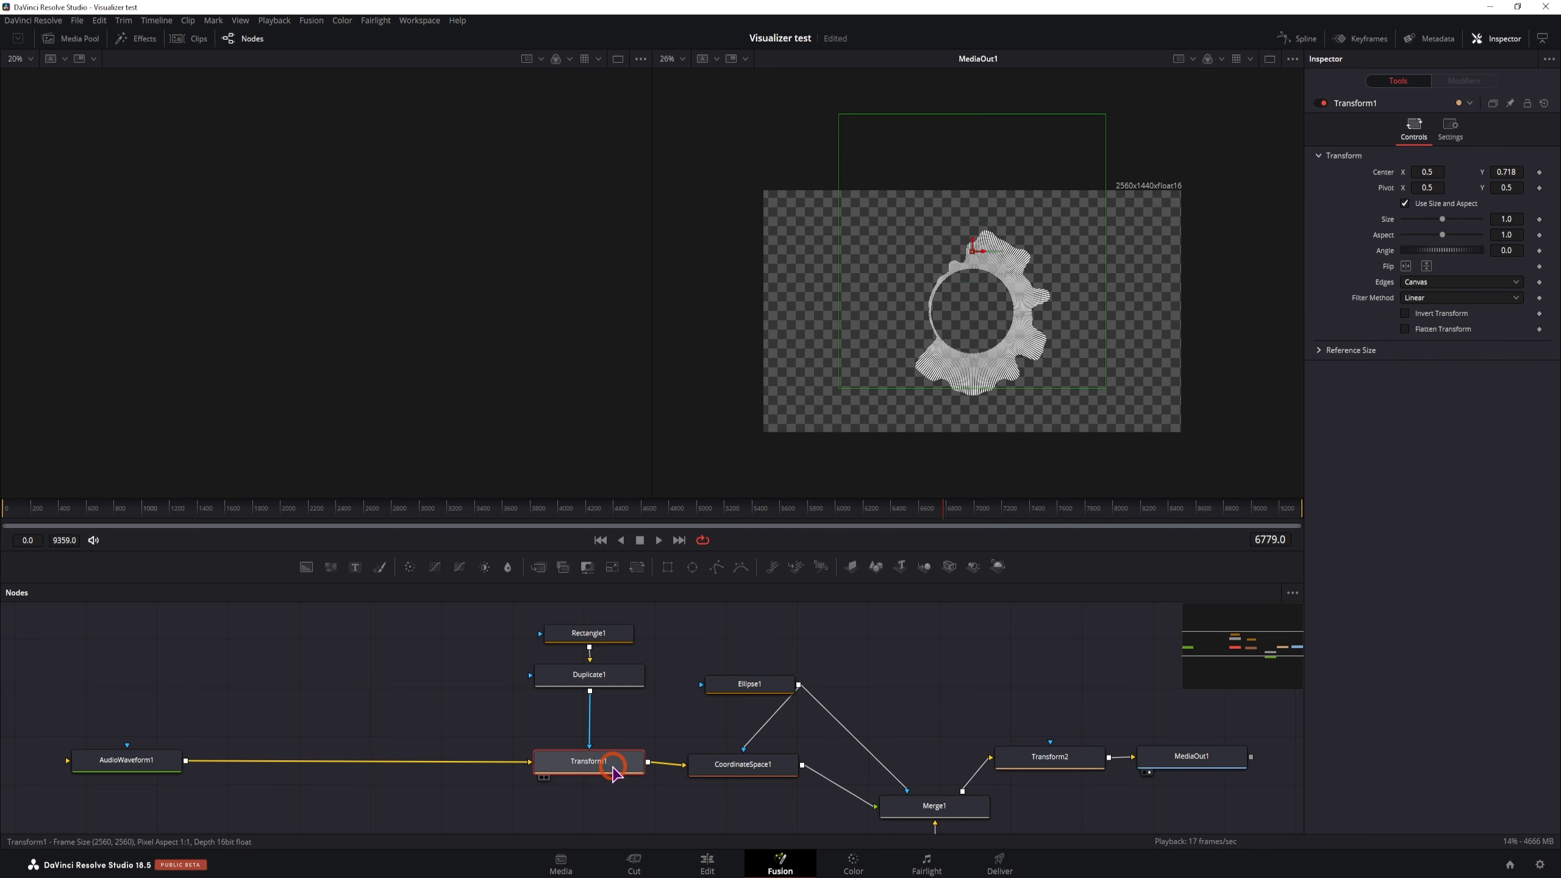
key(1)
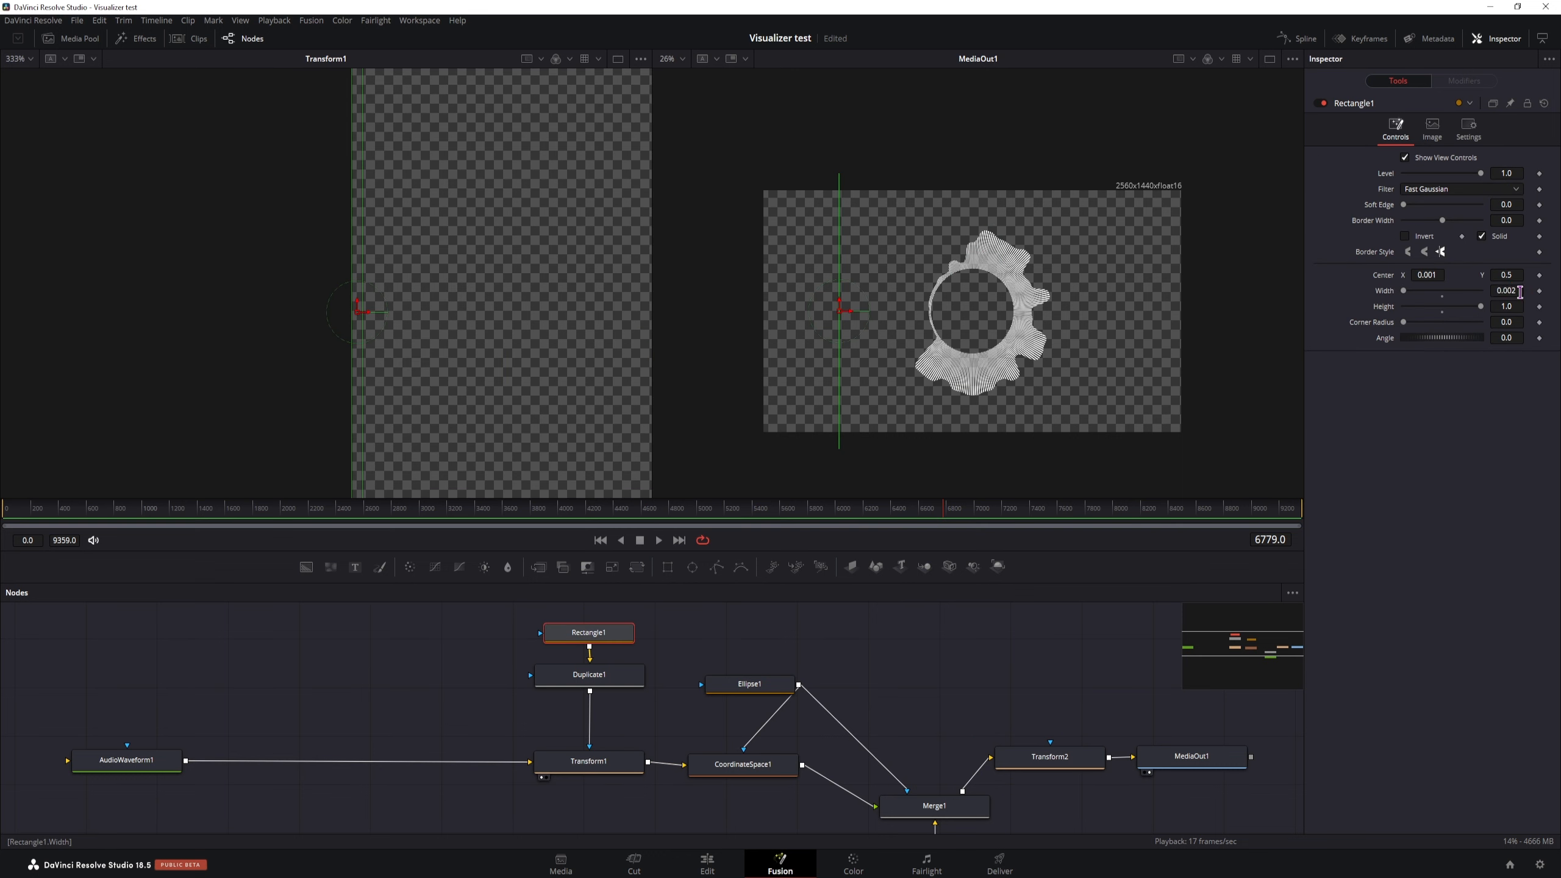
click(1517, 291)
key(BackSpace)
text(4)
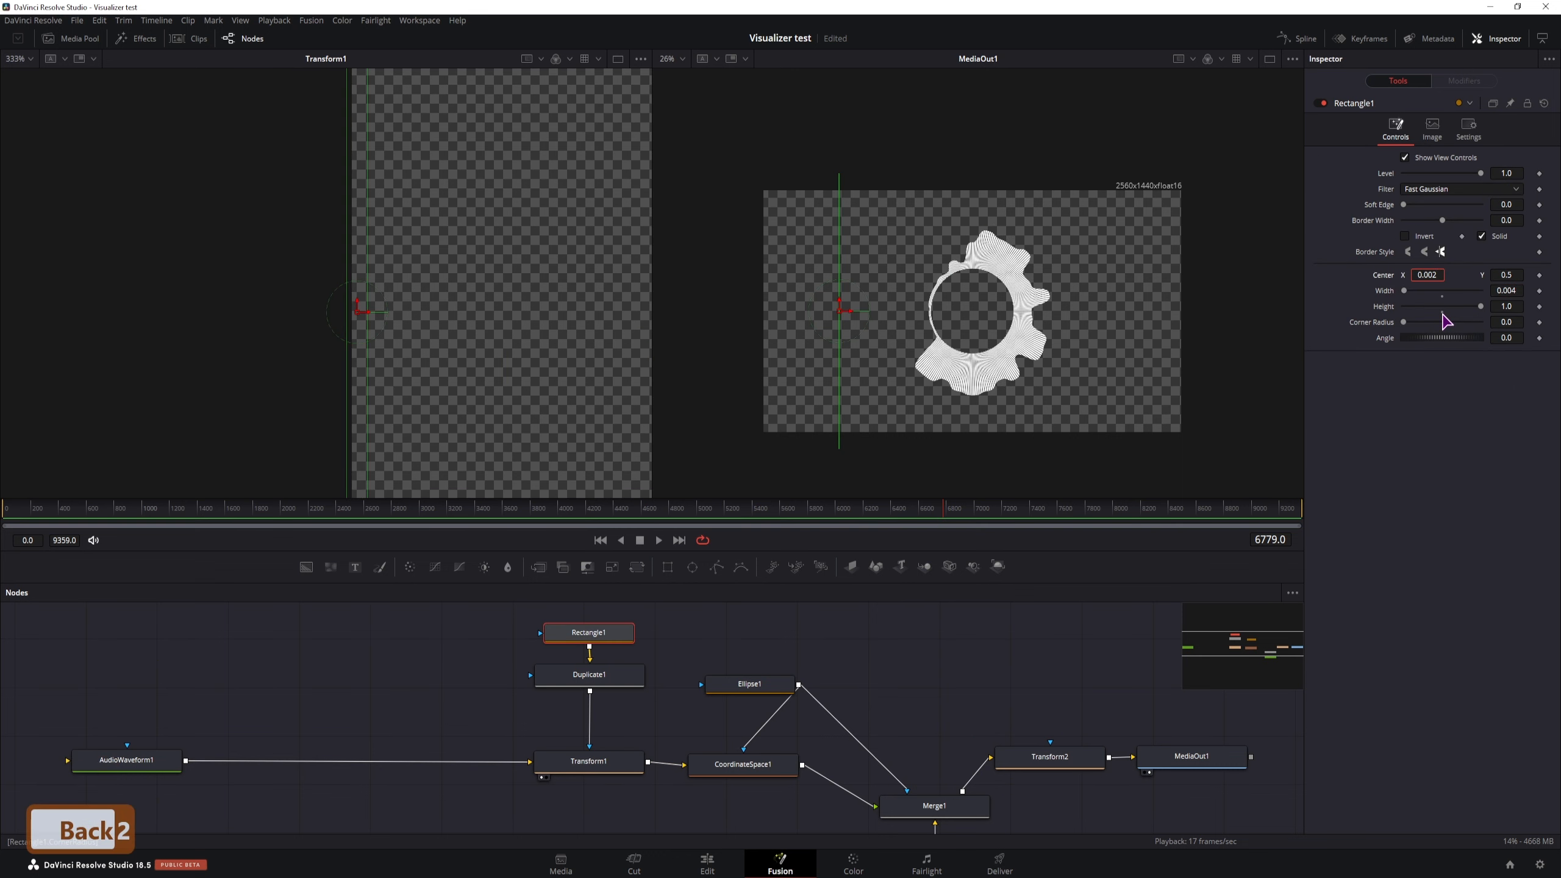
click(1394, 432)
click(342, 215)
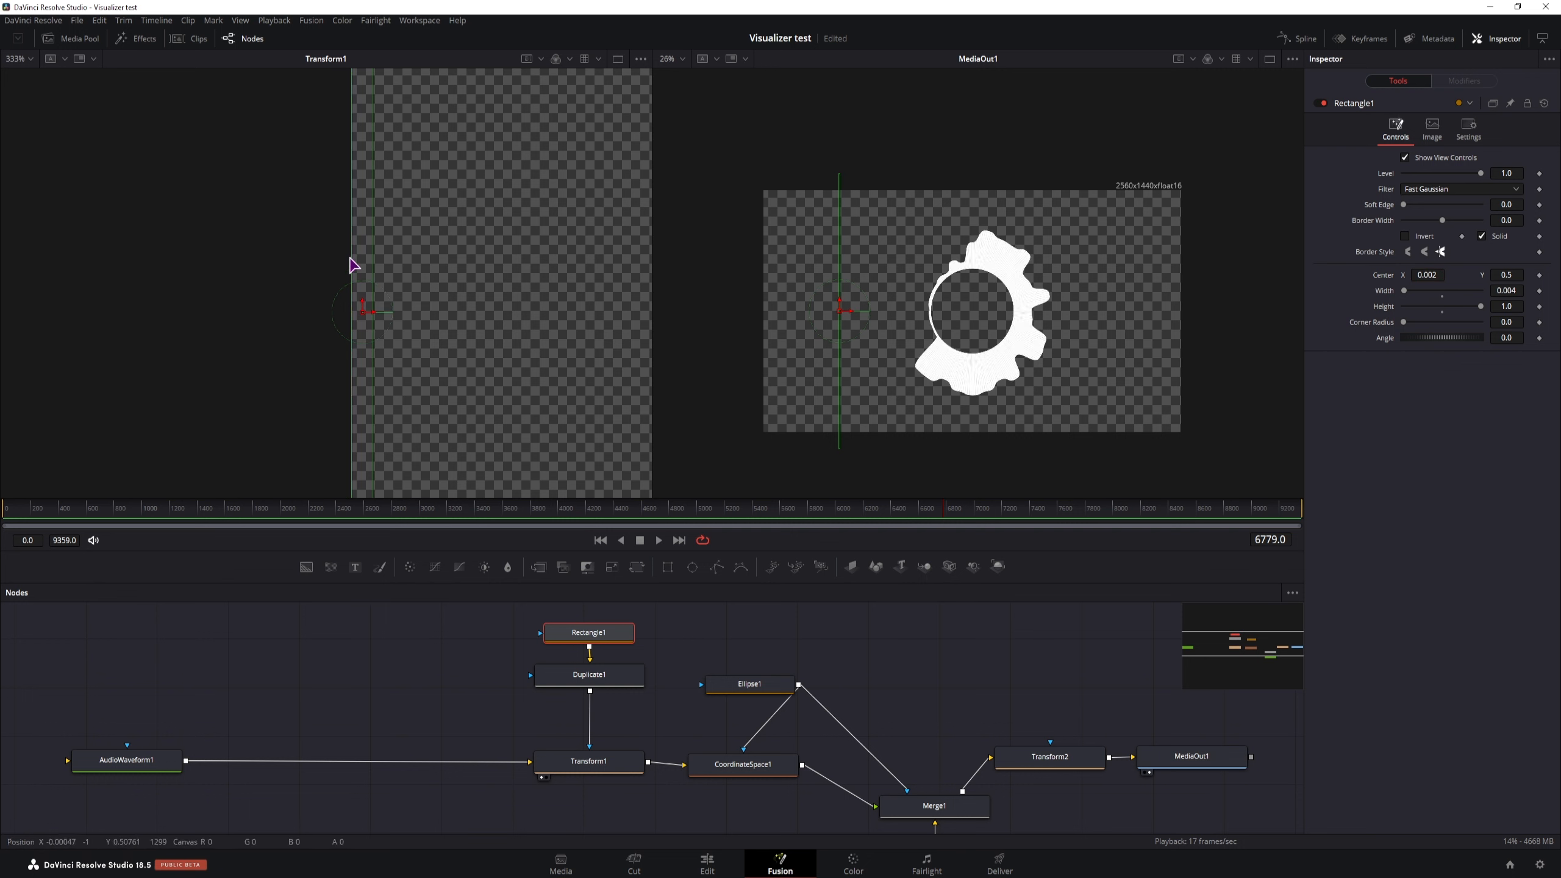
Show Duplicate1 in the first viewer and space its bars apart by setting Center X to 0.5087.
click(615, 693)
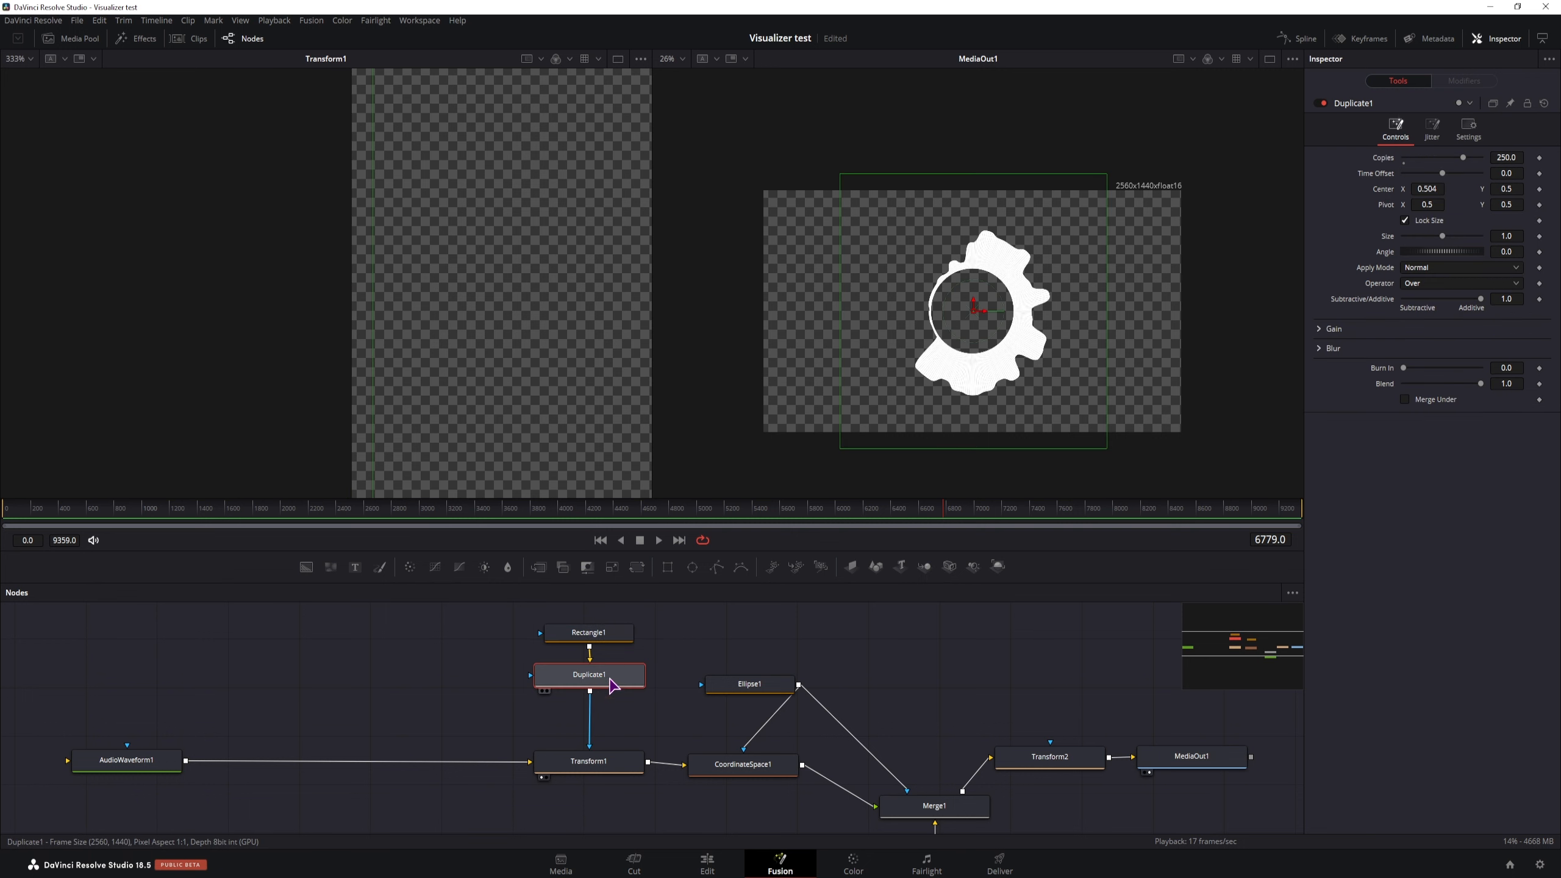
key(1)
scroll(499, 216, down, 3)
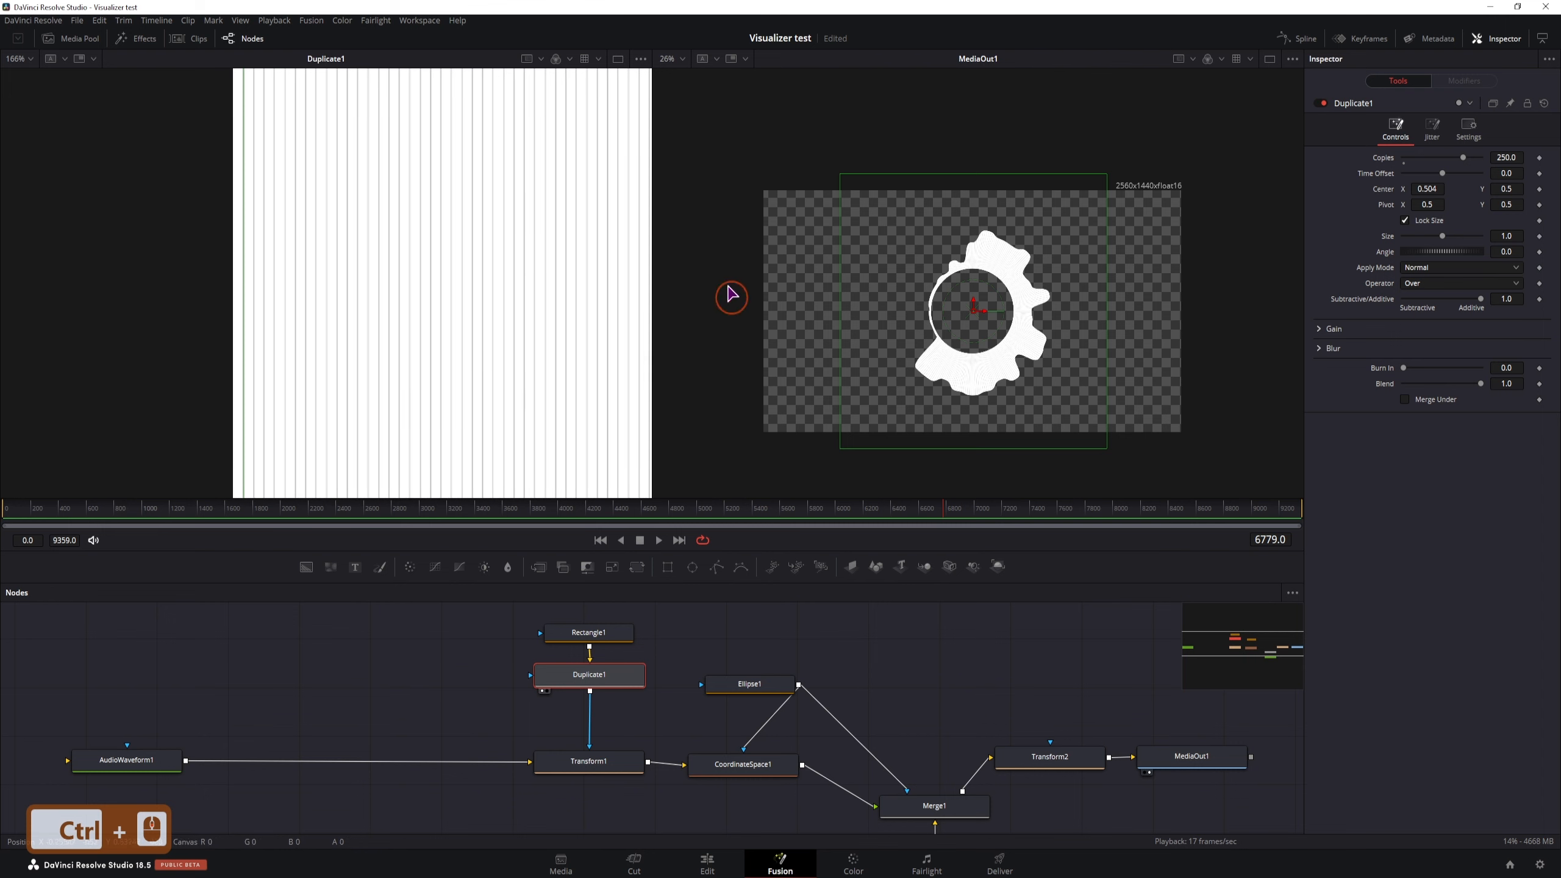
drag(501, 188, 520, 394)
drag(415, 198, 437, 382)
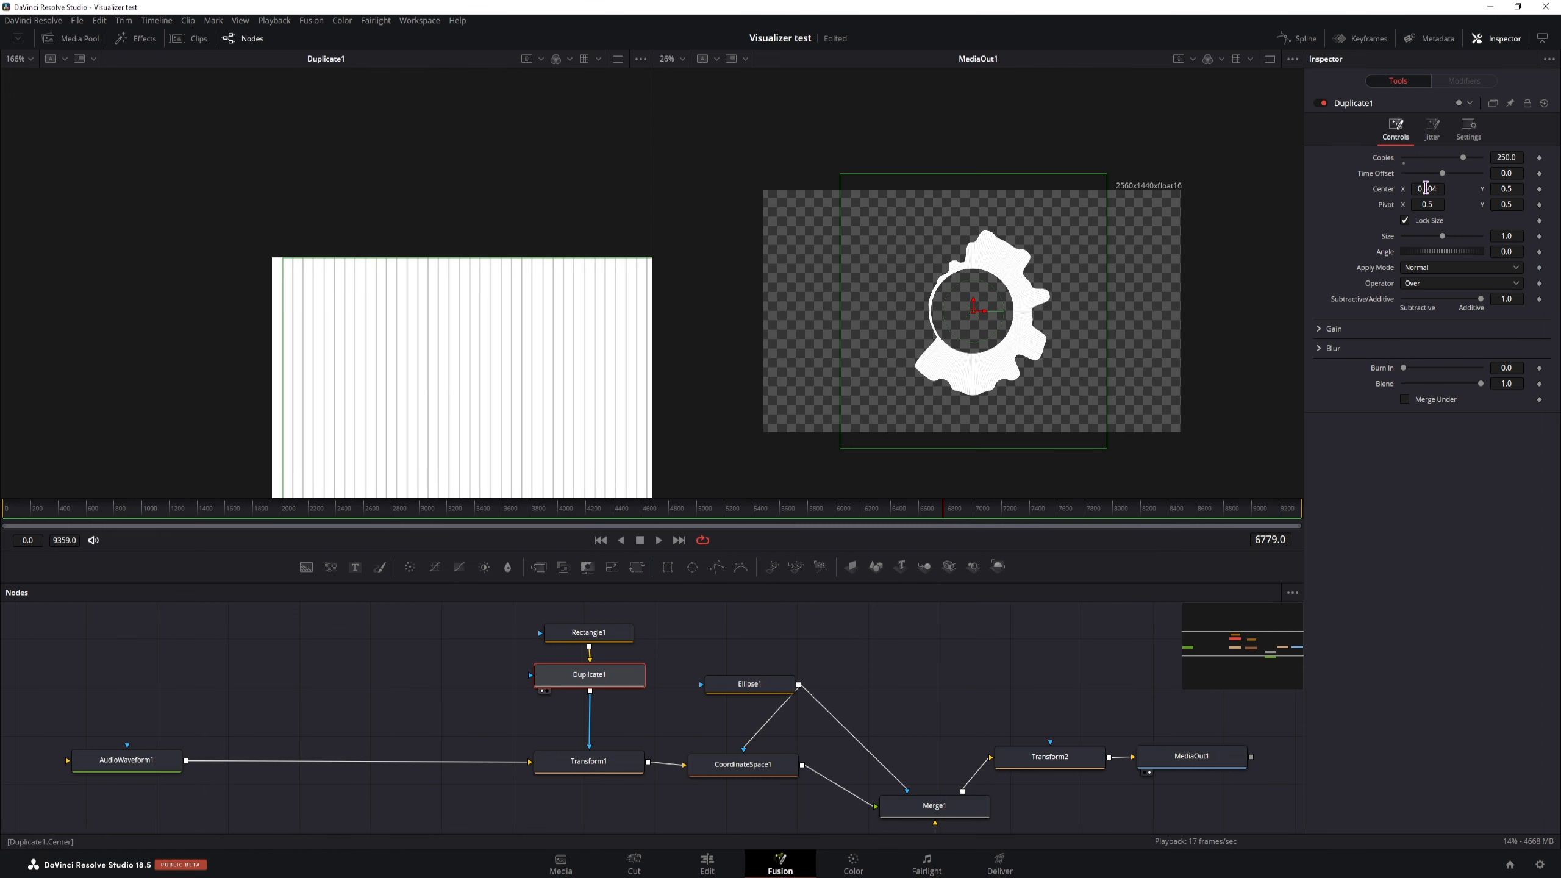
drag(1425, 189, 1441, 190)
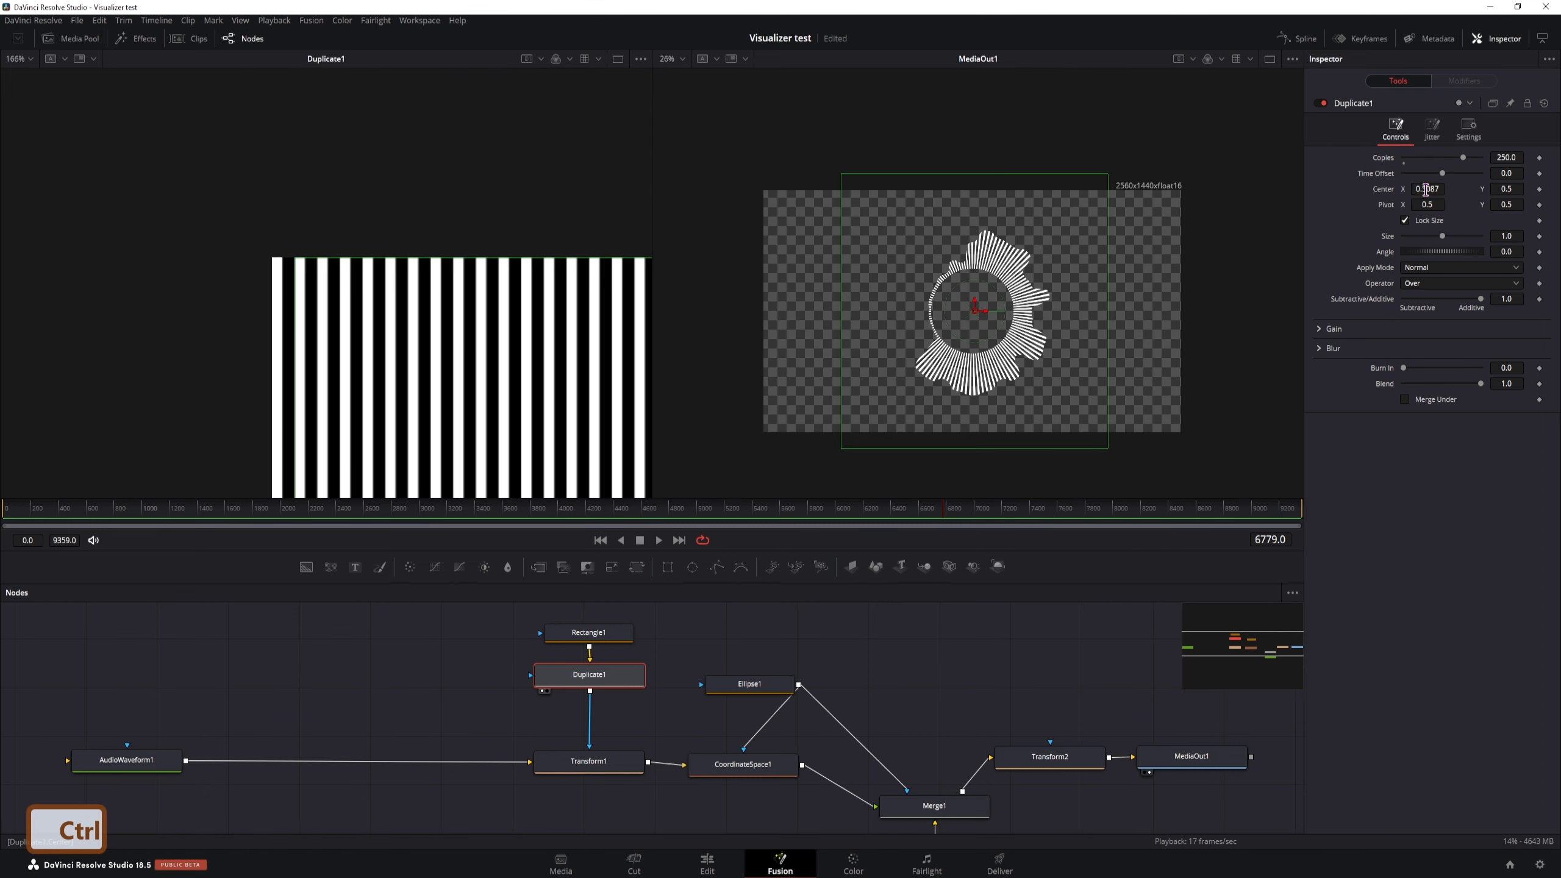
scroll(365, 254, down, 5)
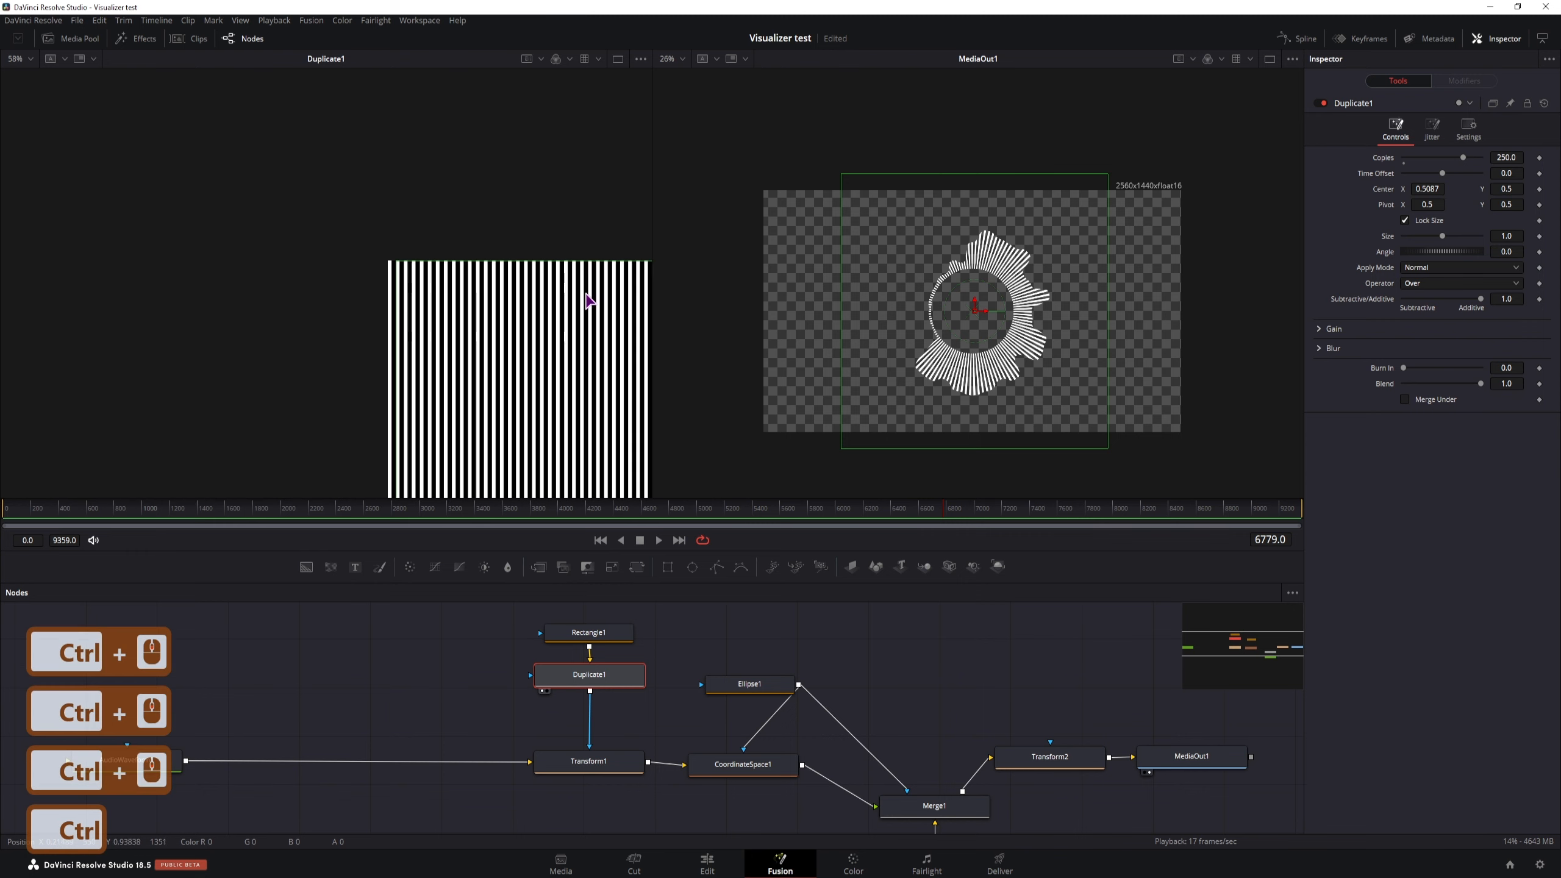
drag(620, 289, 443, 301)
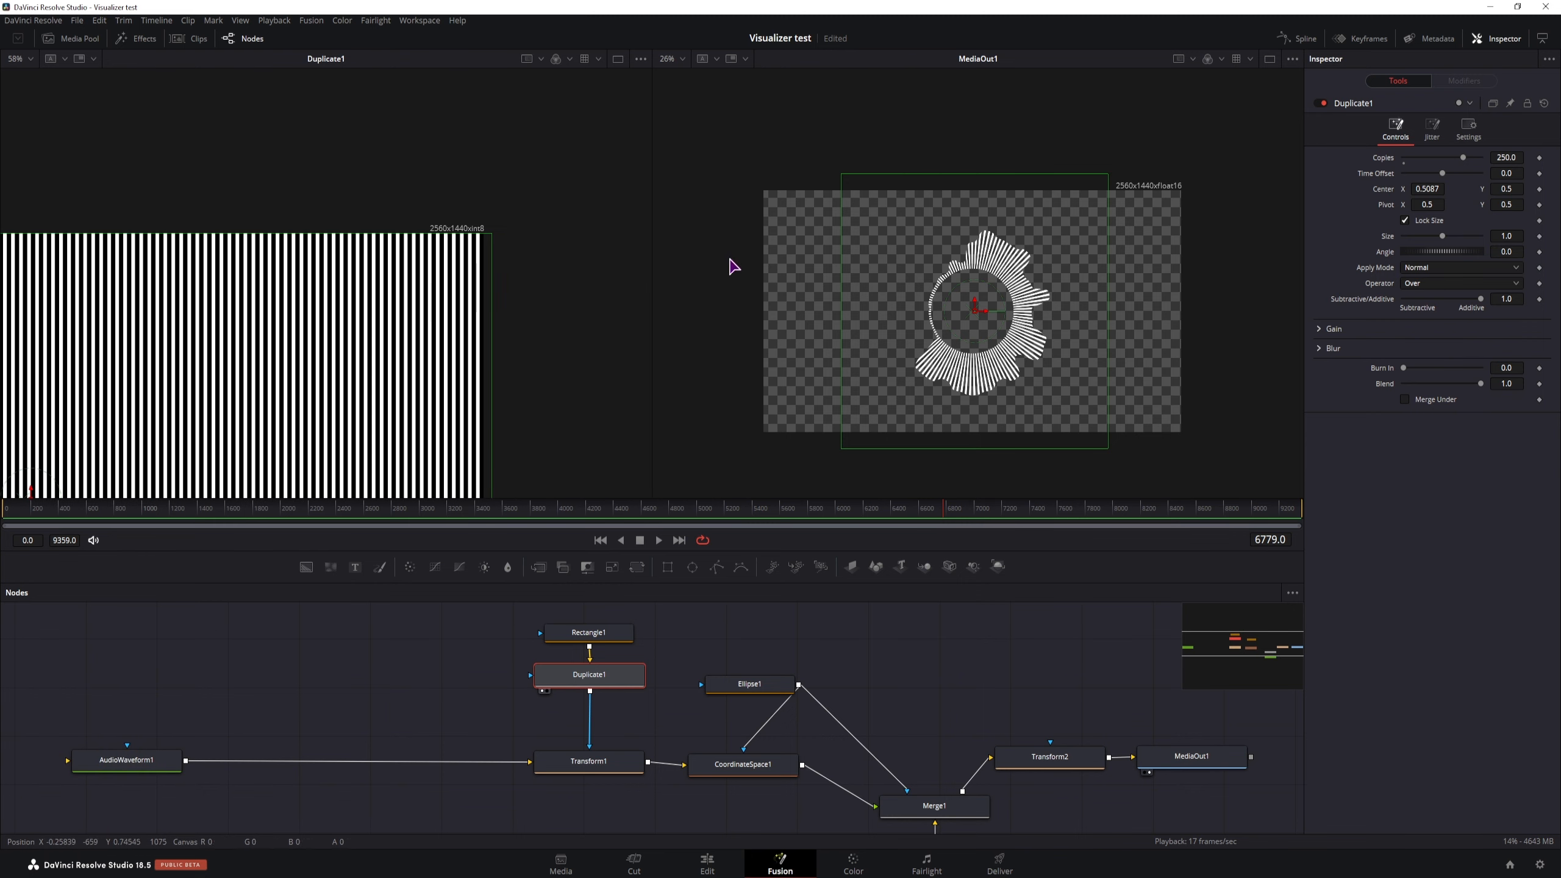
Set Duplicate1's Copies to 115 and check the bars in the circular output.
click(1506, 158)
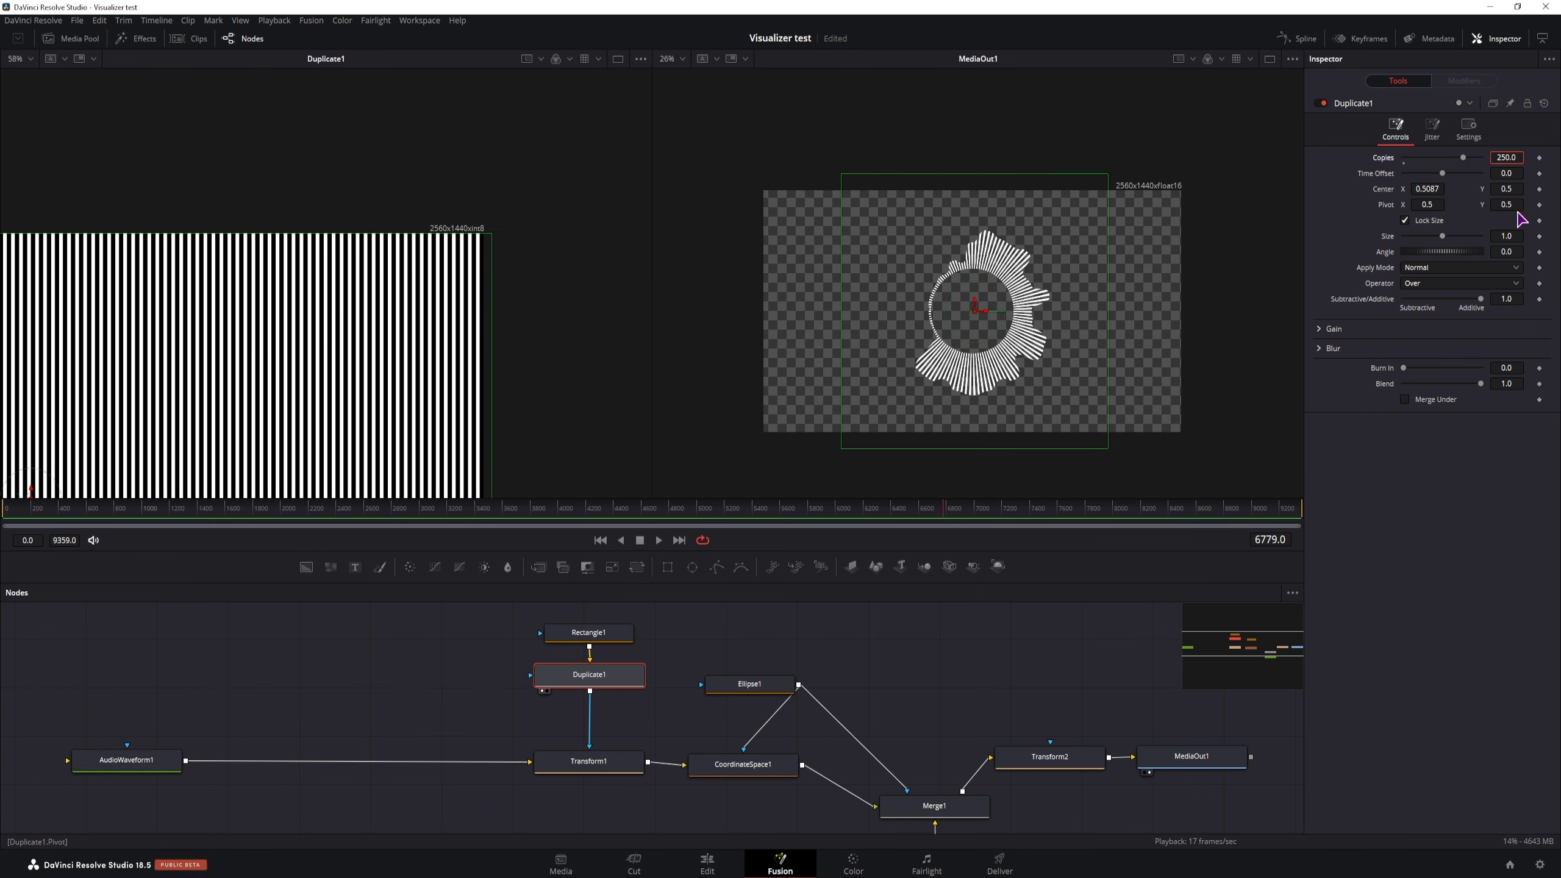
key(BackSpace)
text(2)
click(1466, 527)
drag(1506, 158, 1093, 168)
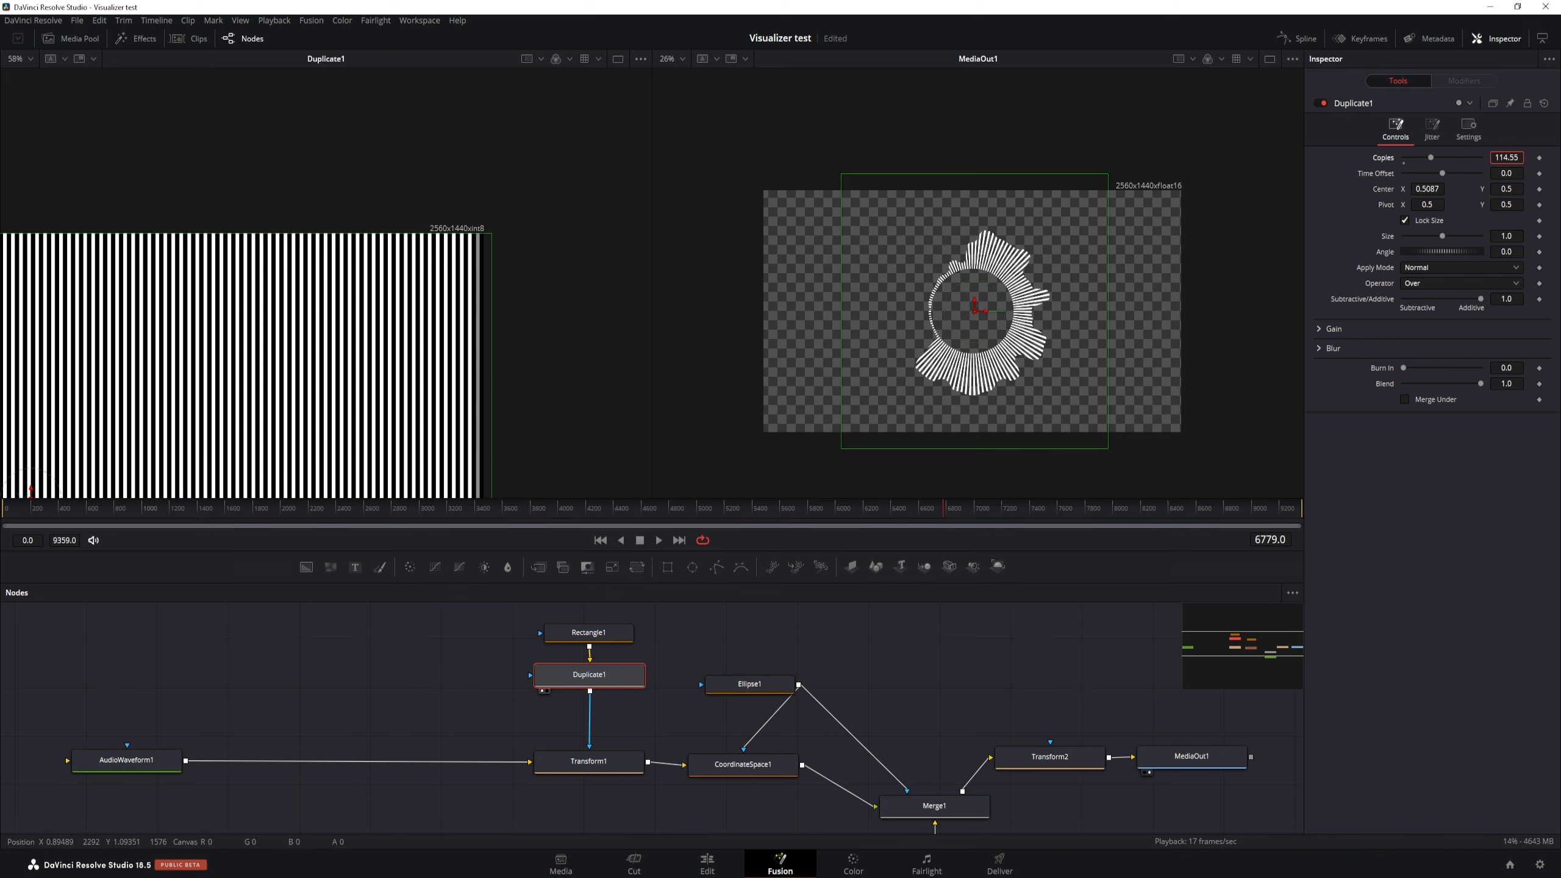
click(1512, 160)
text(11)
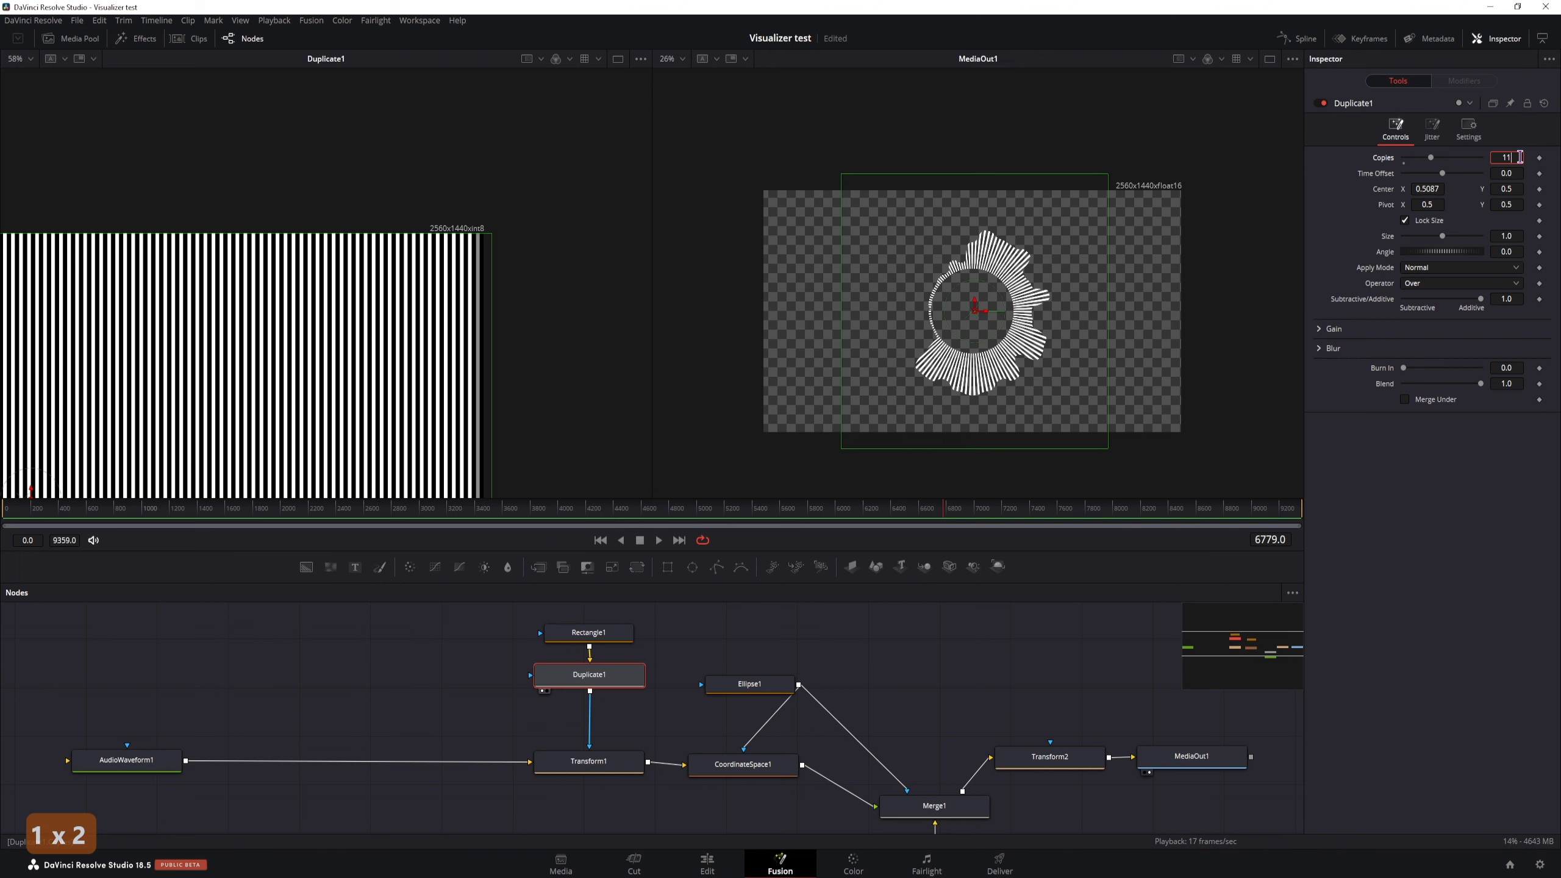
text(5)
scroll(1030, 336, up, 3)
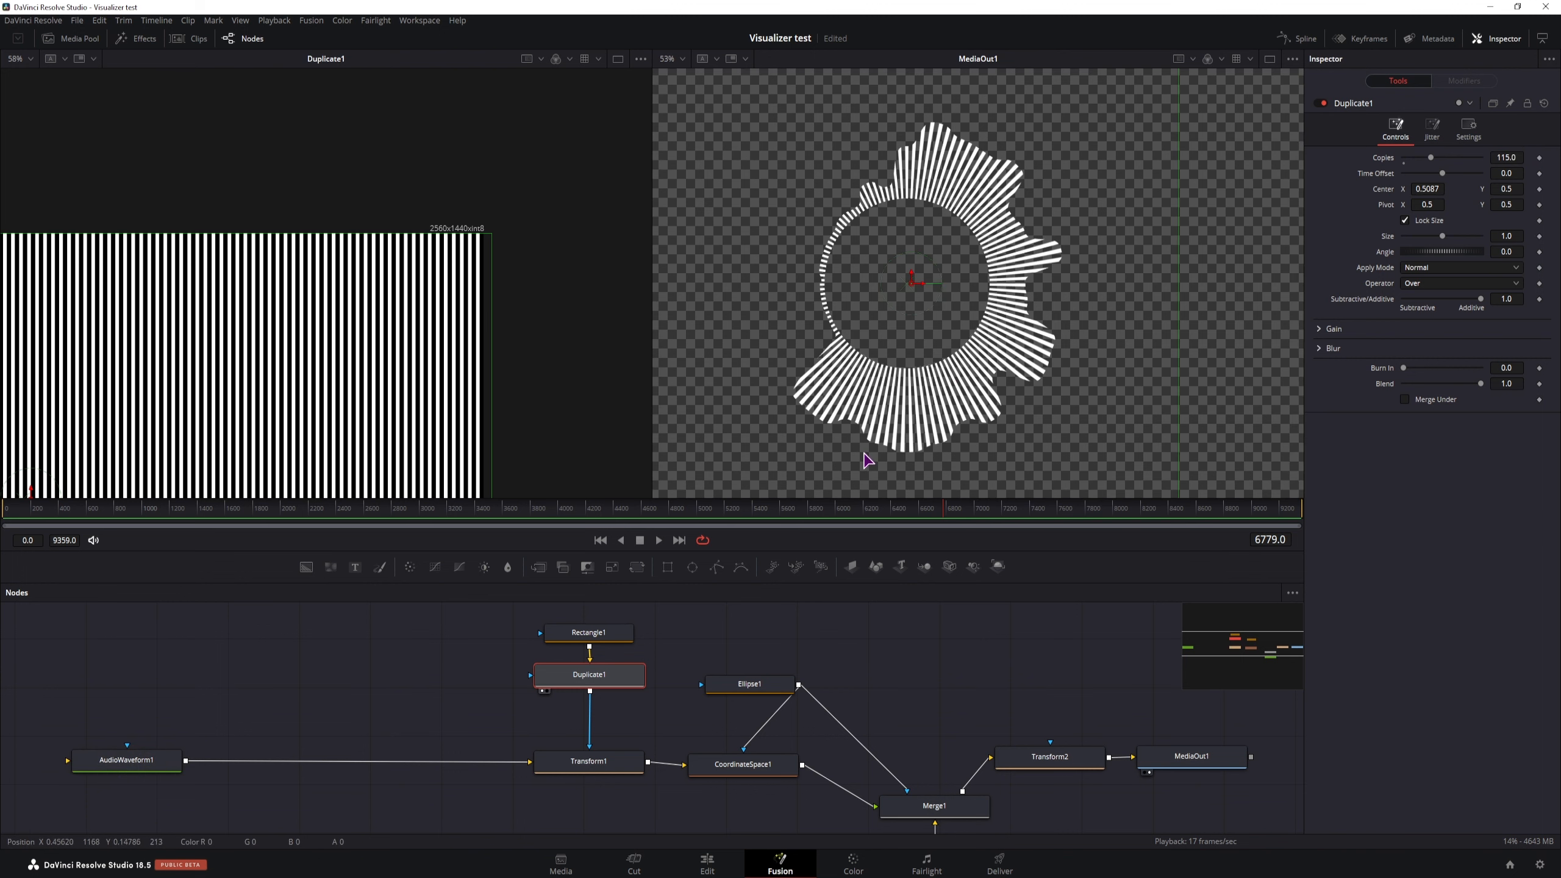
scroll(892, 464, down, 5)
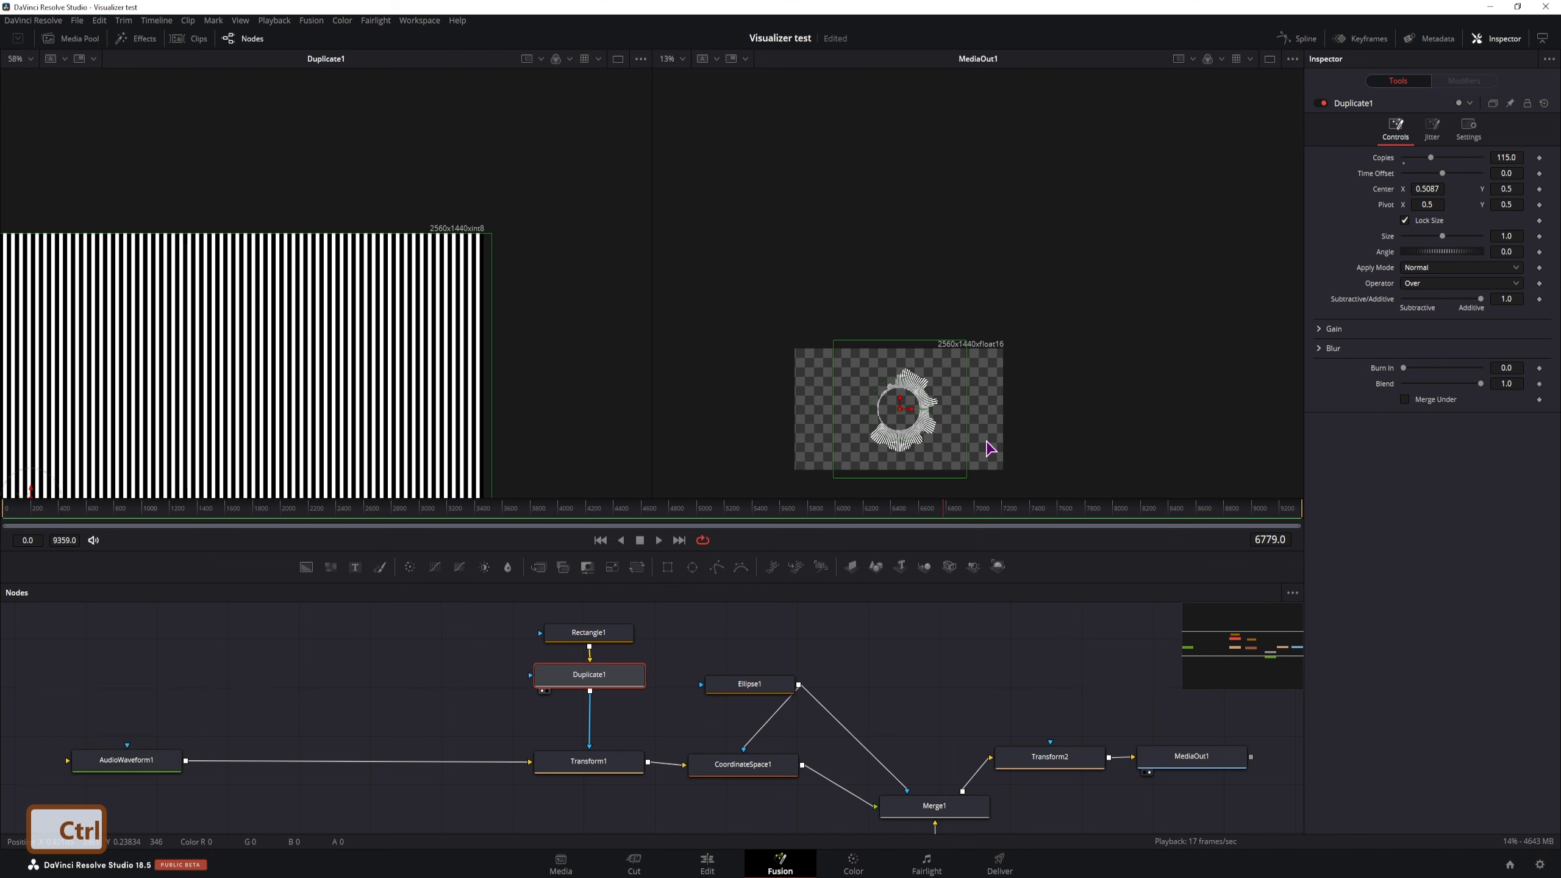
scroll(993, 446, up, 1)
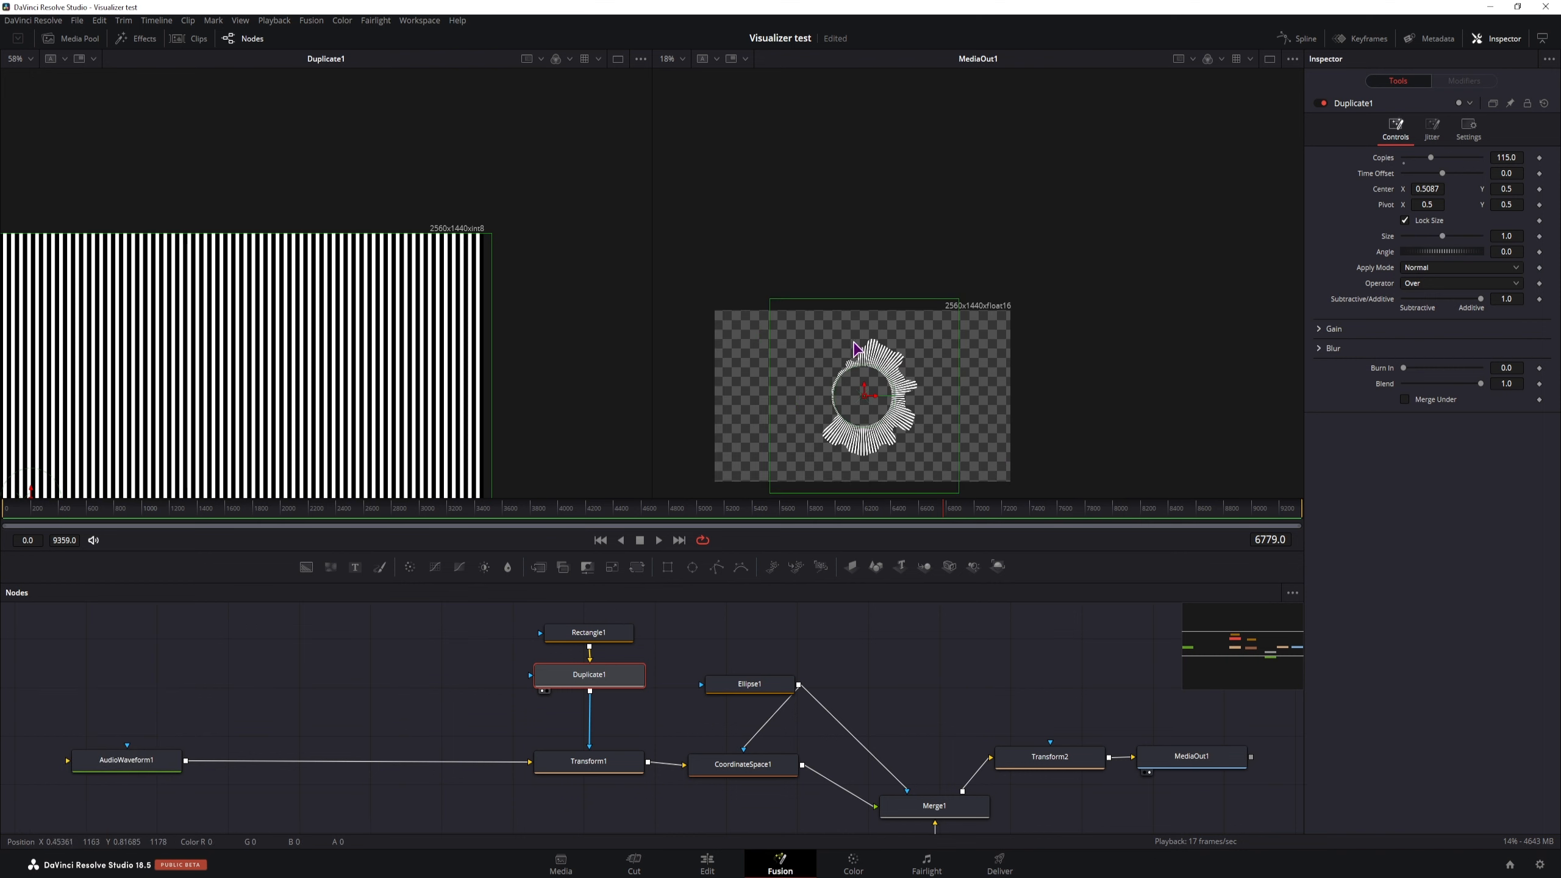
scroll(1068, 381, up, 4)
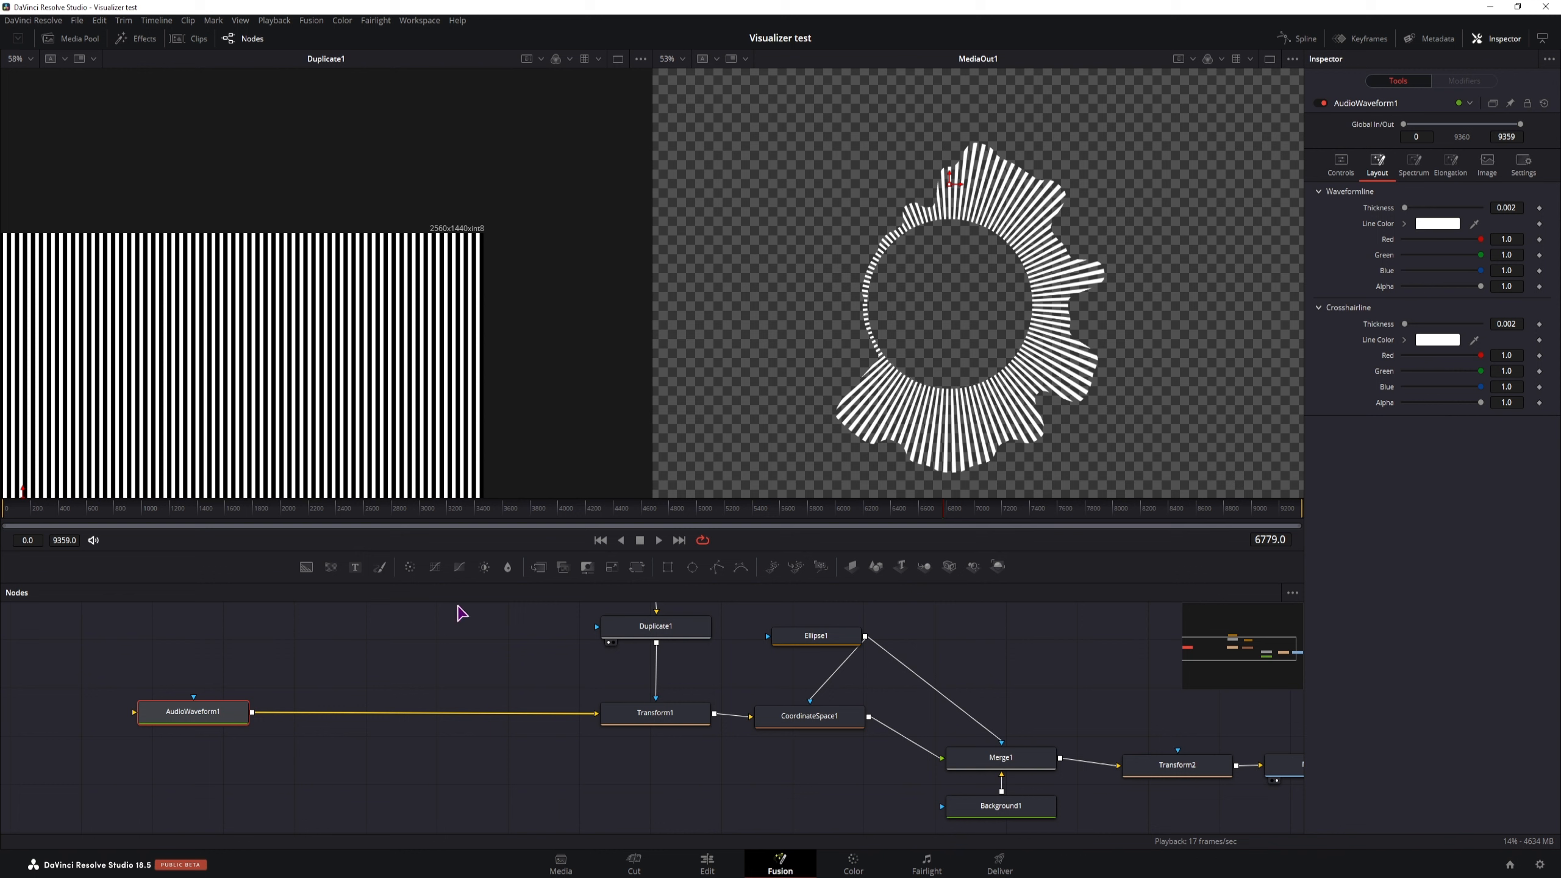
Add a Background node feeding Transform1 and use AudioWaveform1 as its mask instead of its direct link to Transform1.
drag(306, 566, 384, 683)
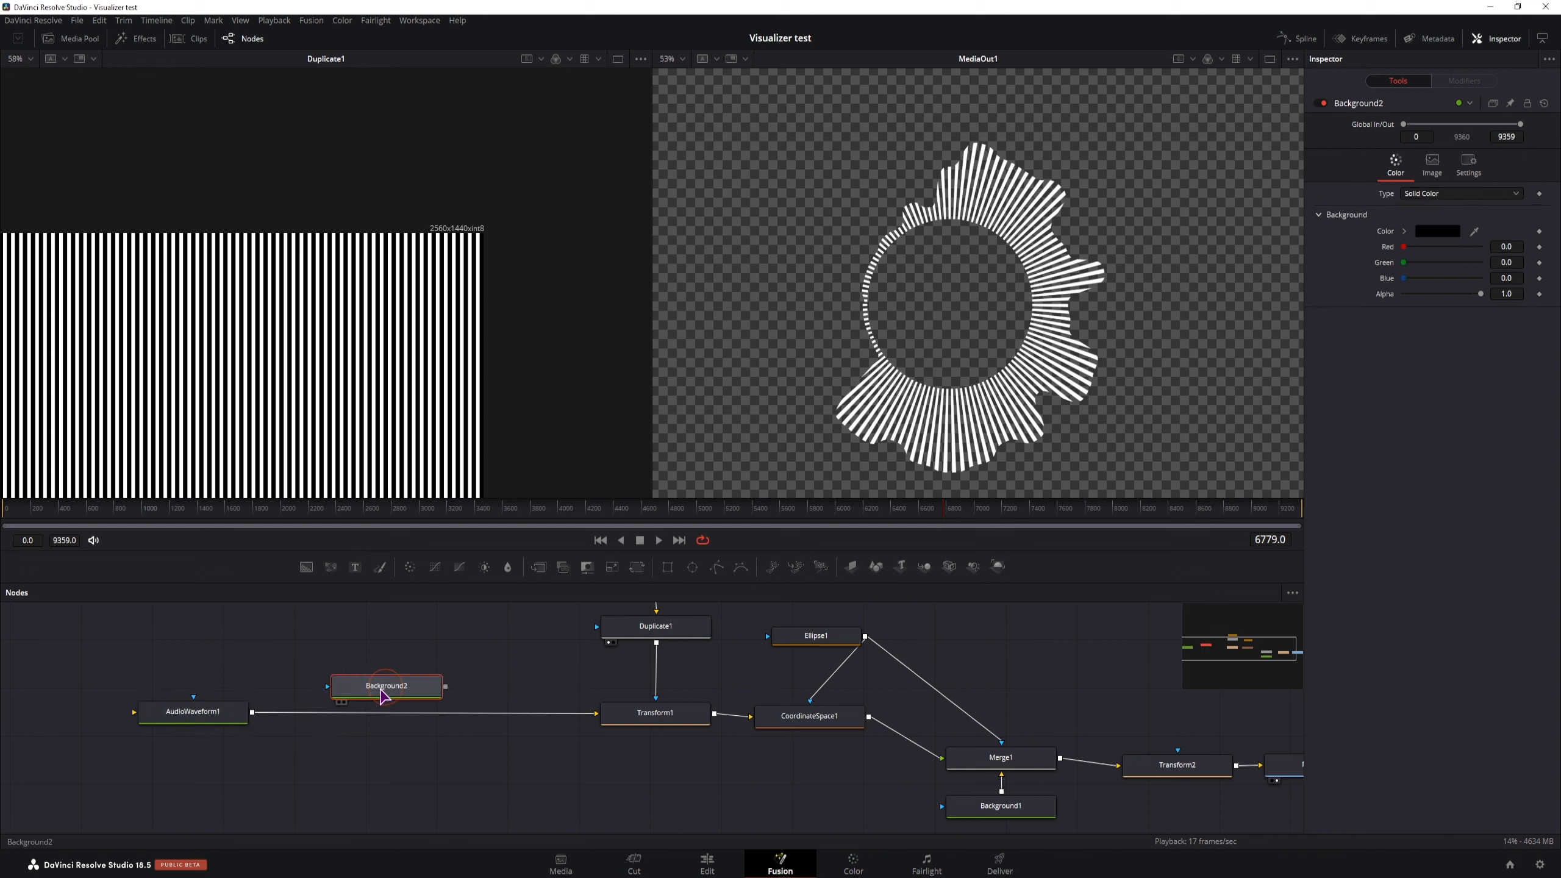
drag(257, 716, 606, 715)
drag(605, 715, 597, 713)
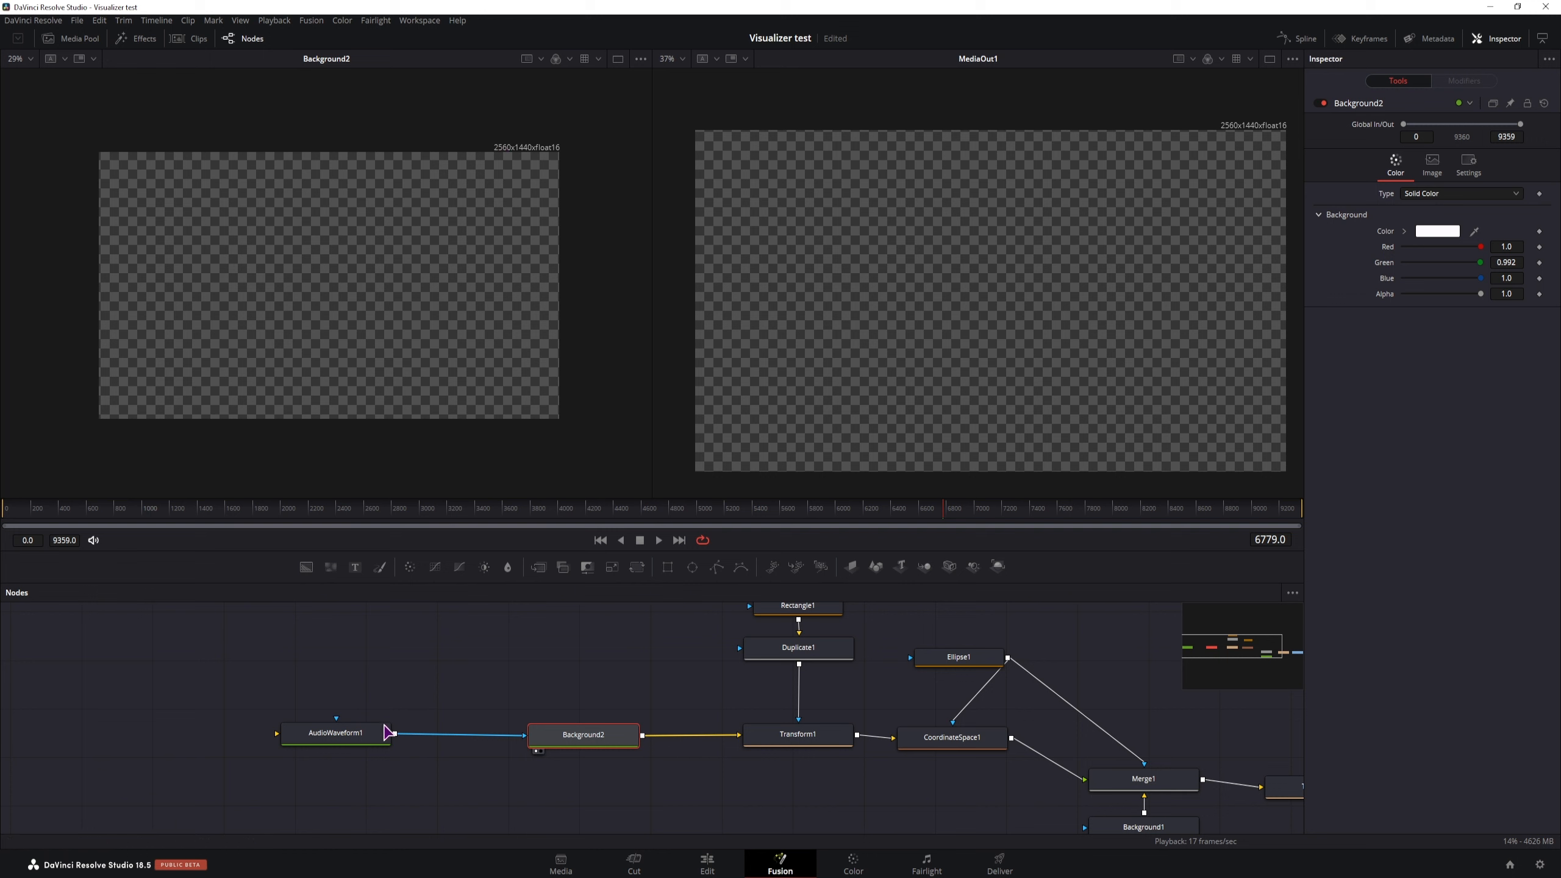
Turn off Auto Resolution on Background2 and set its Height to 2560.
click(1432, 163)
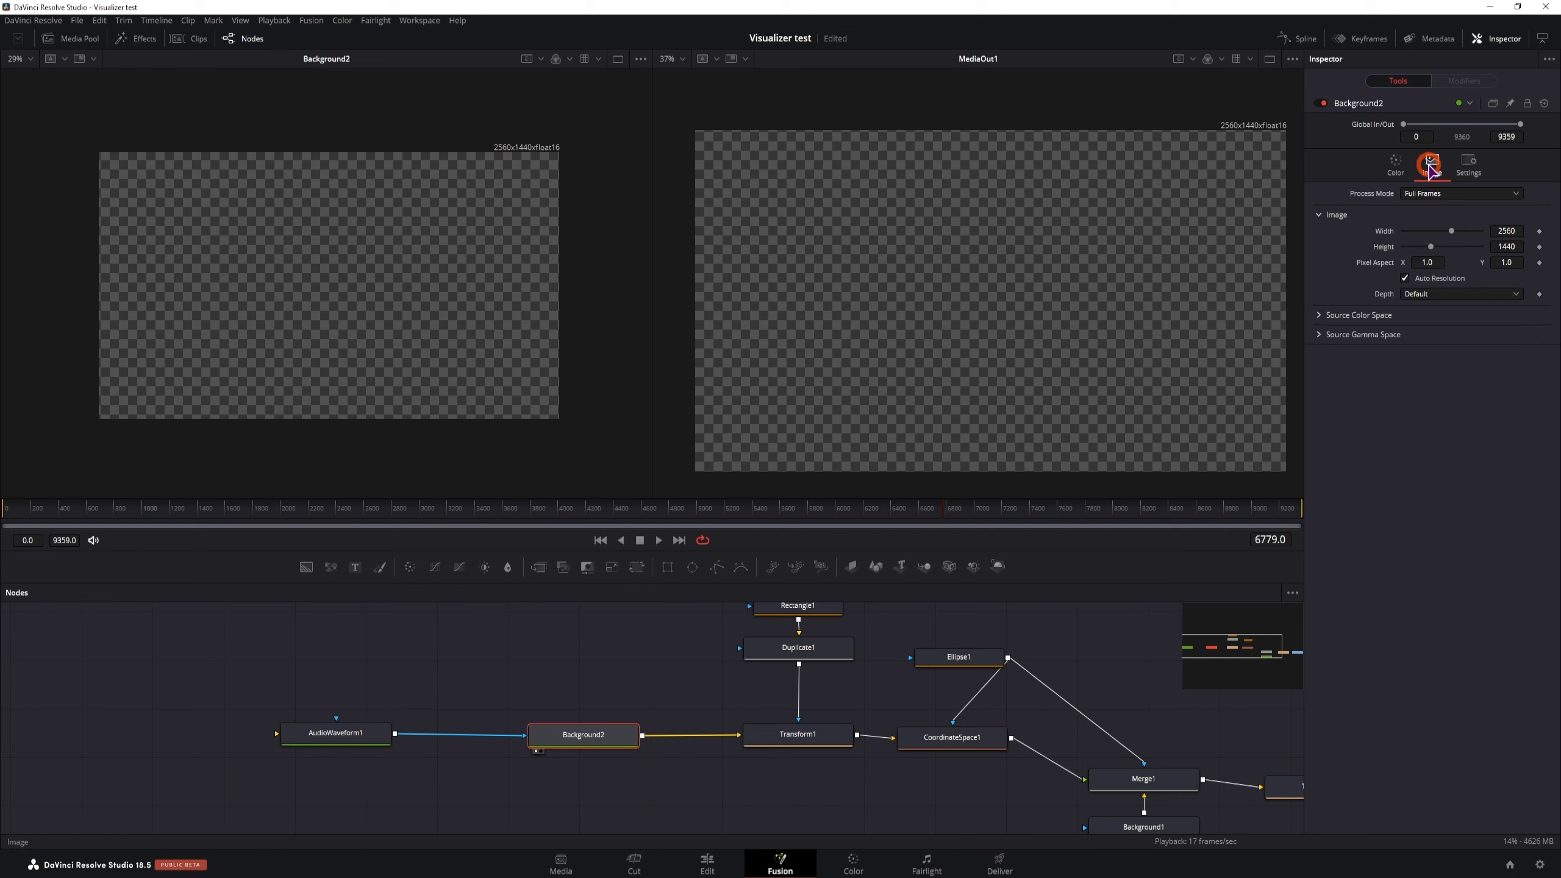
click(1405, 278)
click(1509, 246)
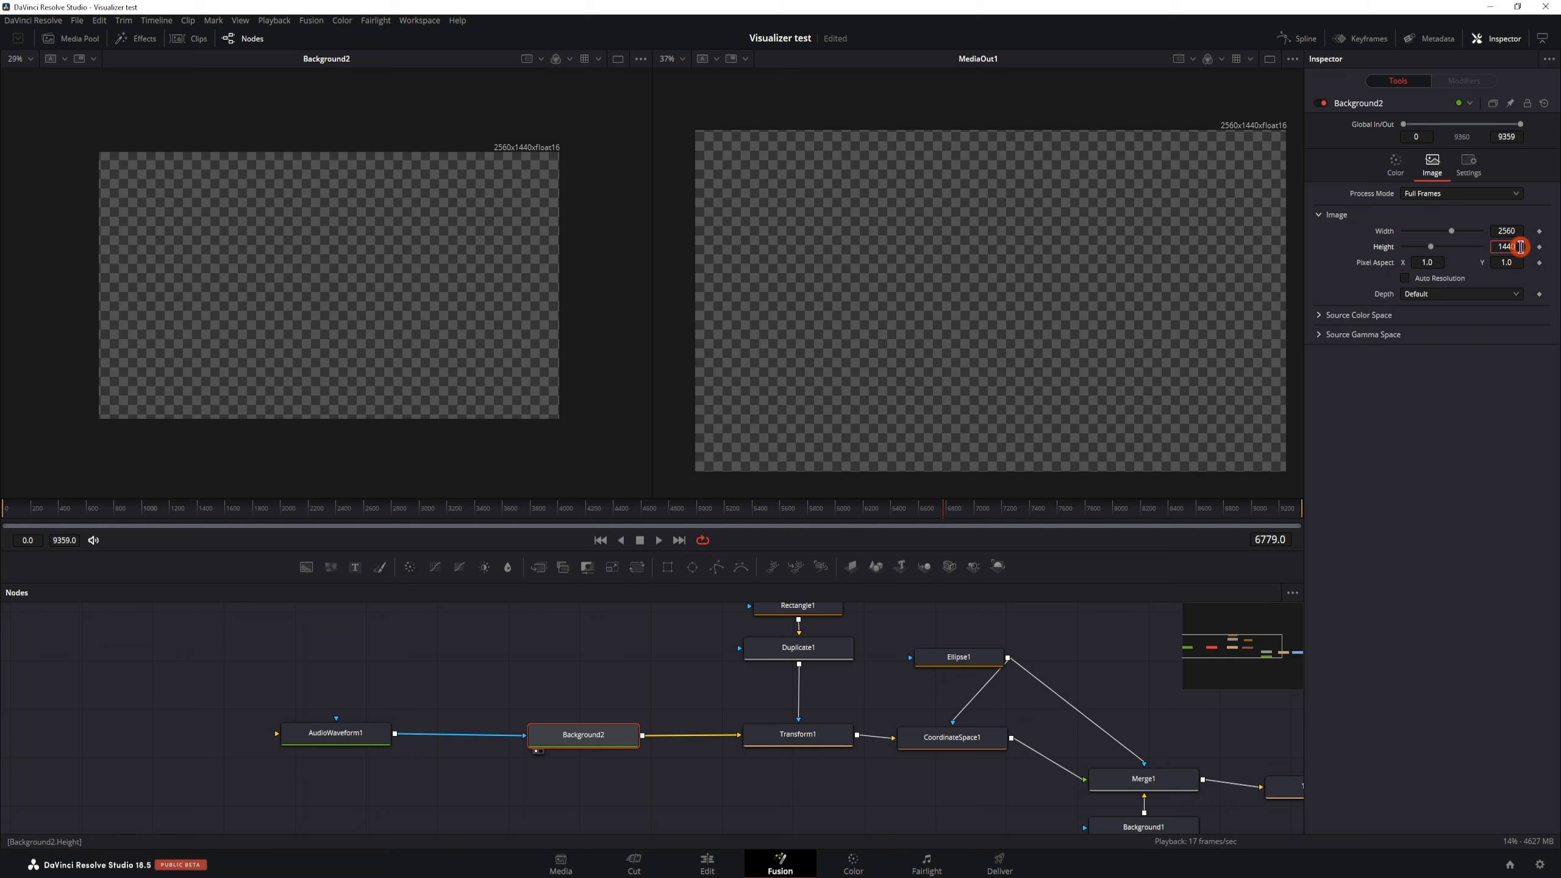
text(2560)
click(1455, 539)
Switch Background2 to a Gradient fill running vertically from the waveform's base up to about 0.346 in Y.
click(1396, 163)
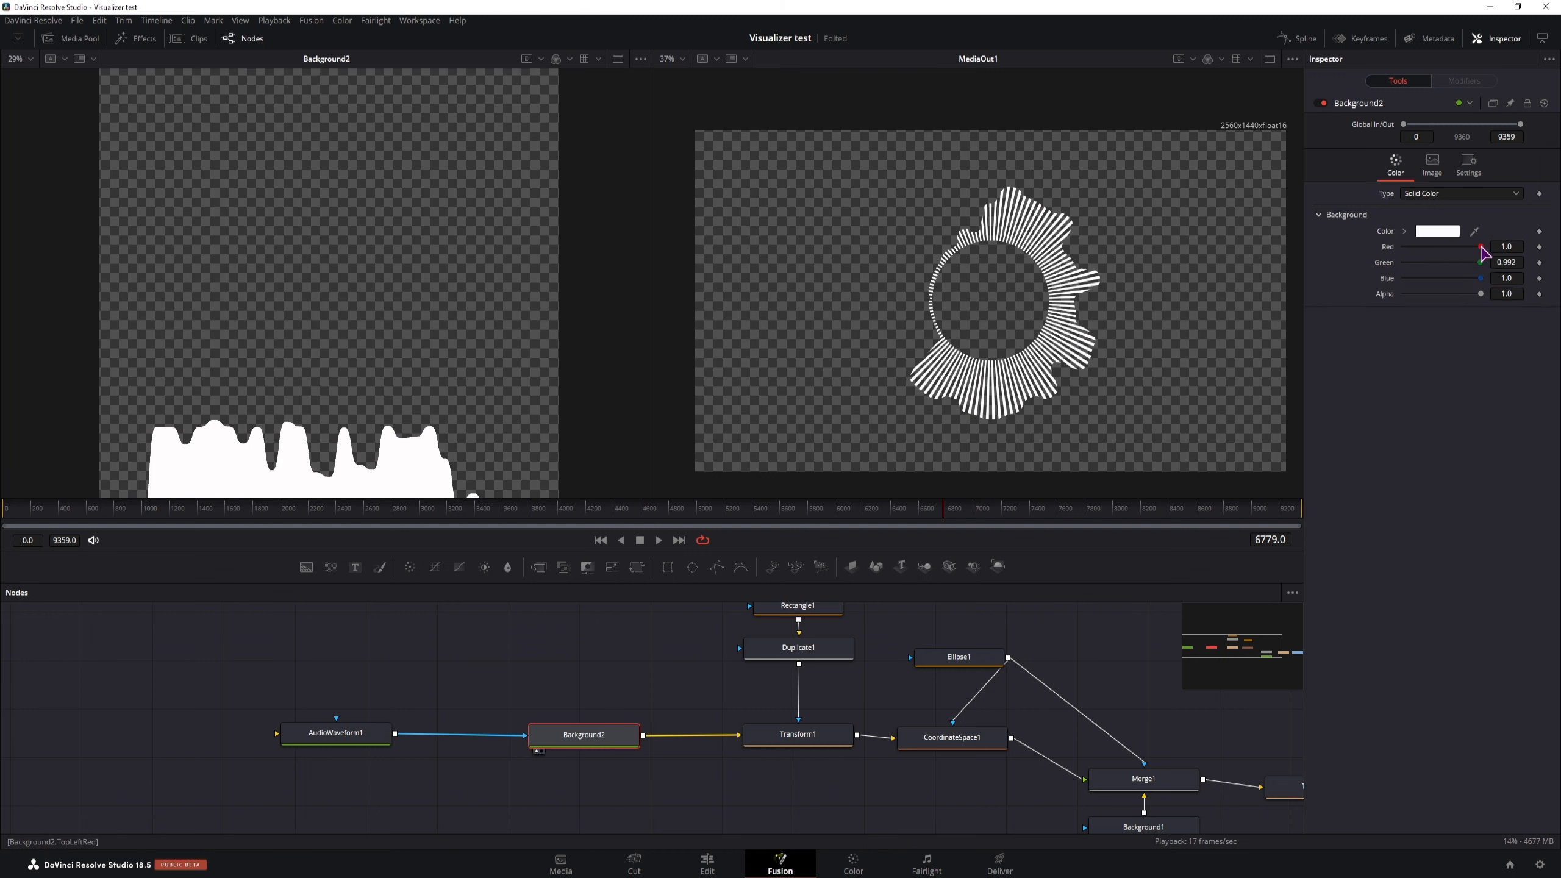
click(1423, 195)
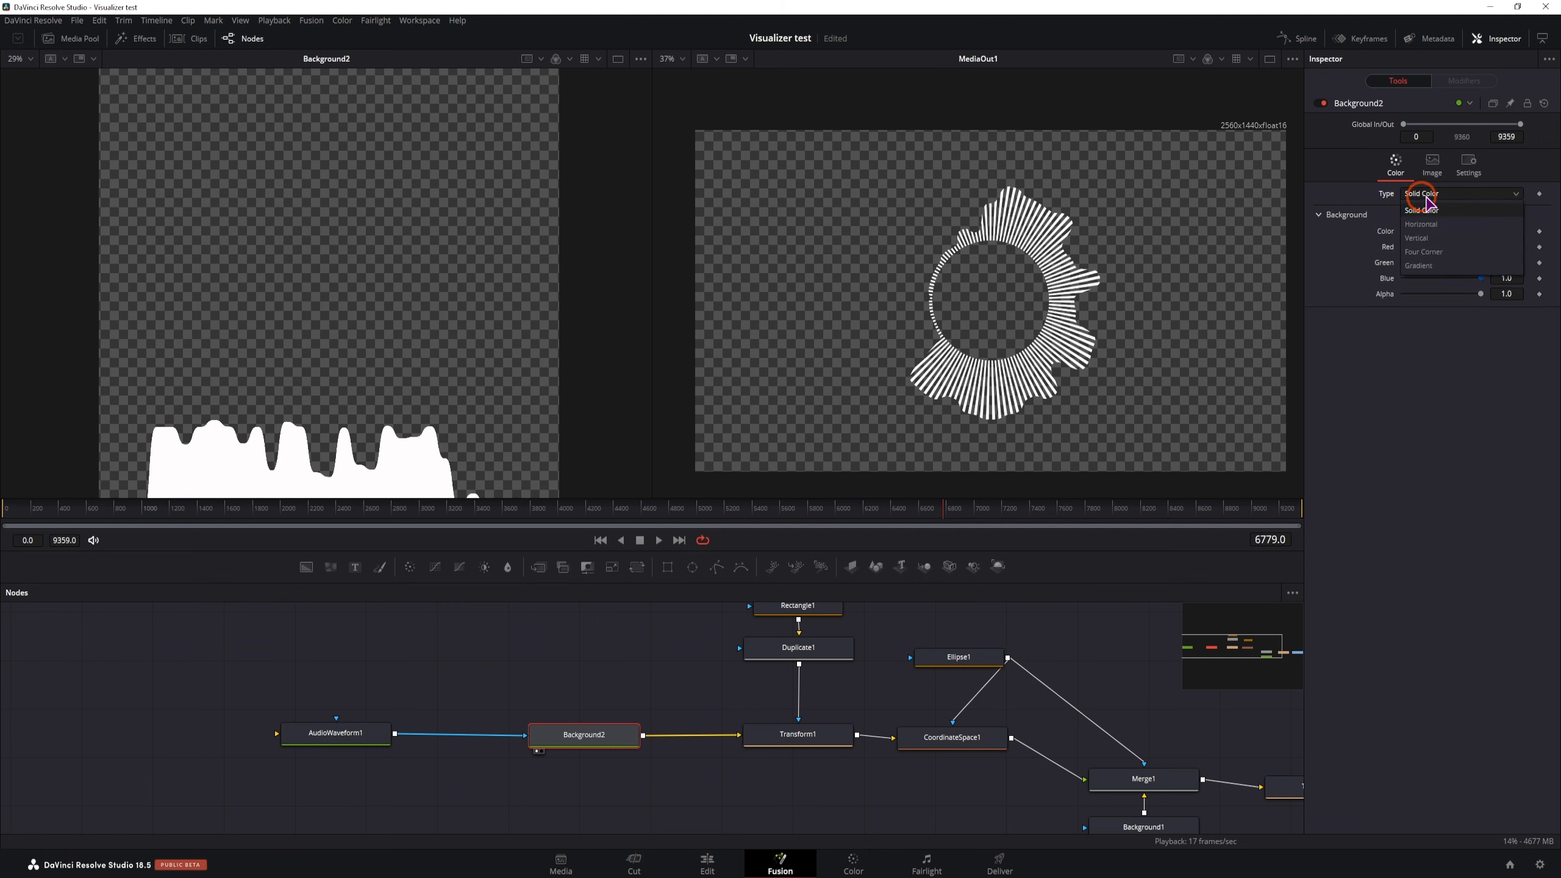
click(1426, 270)
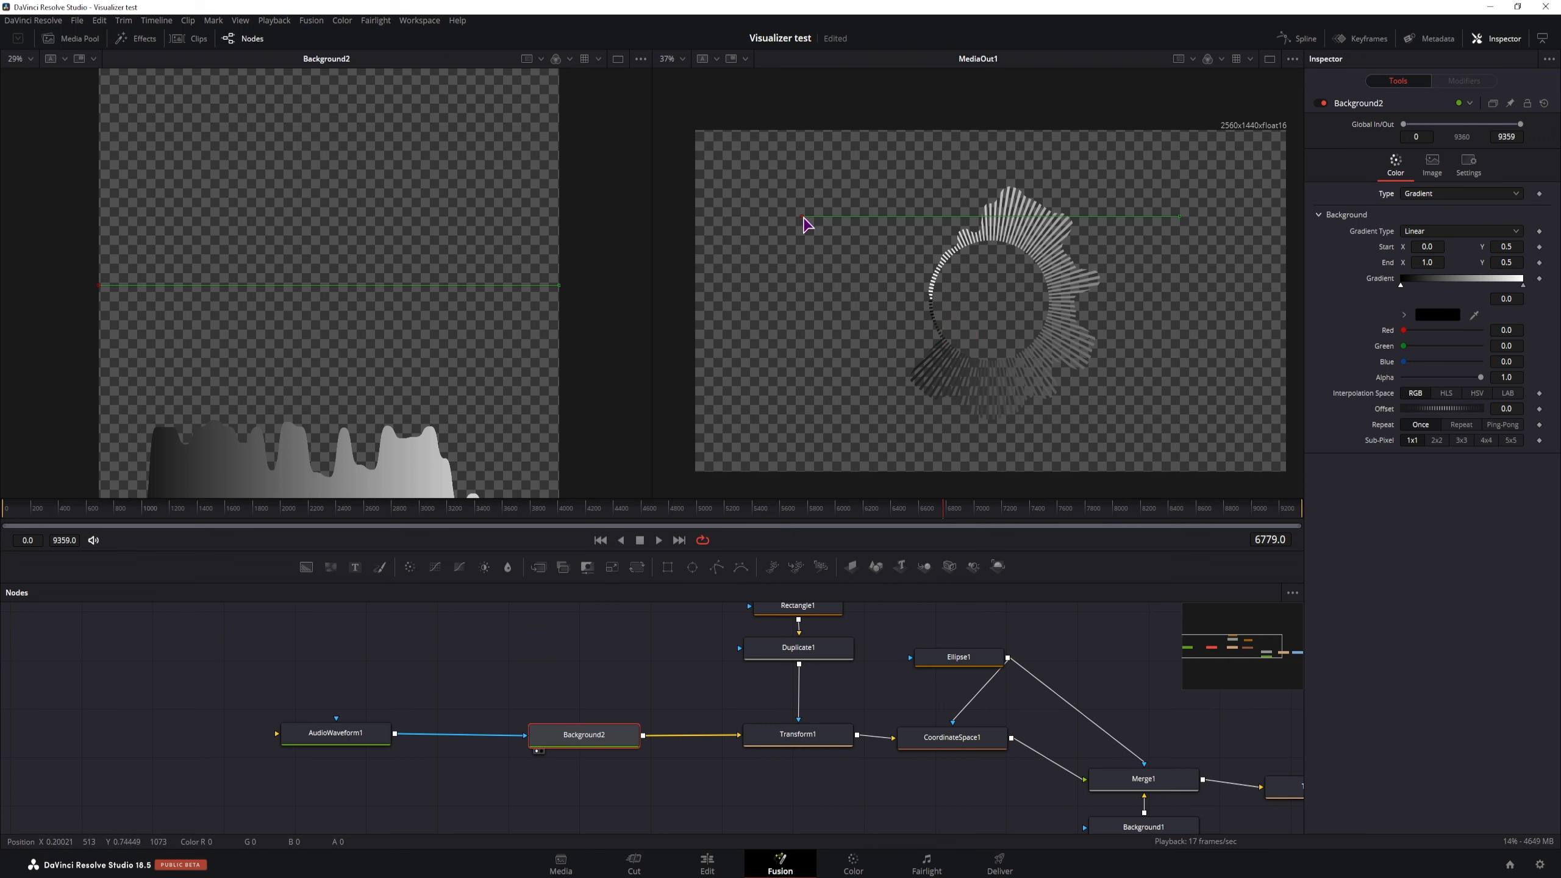
drag(805, 218, 986, 297)
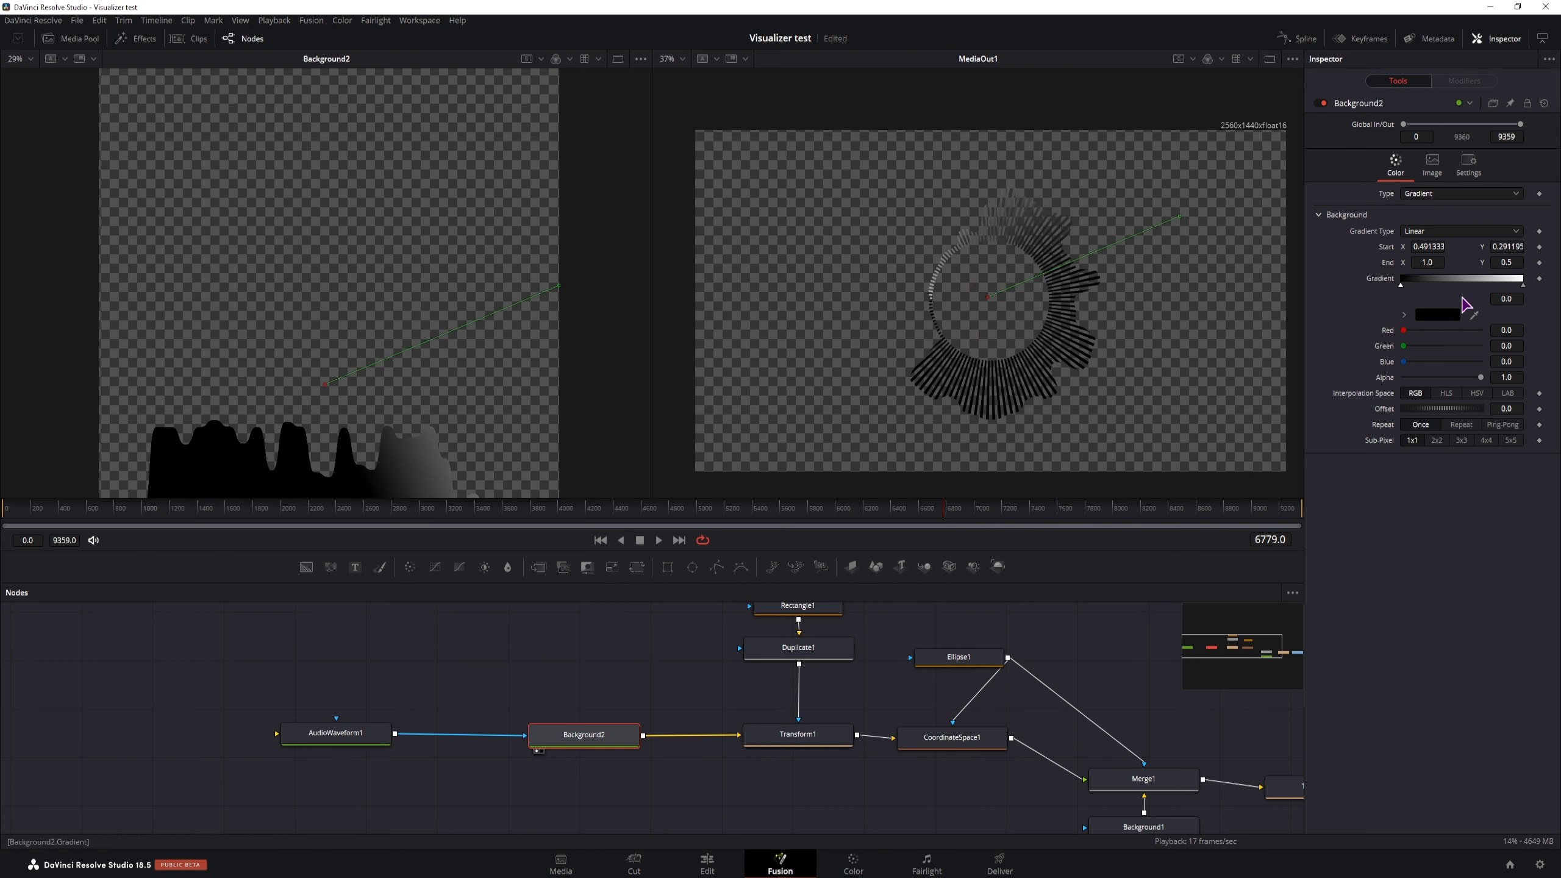
scroll(1062, 384, down, 1)
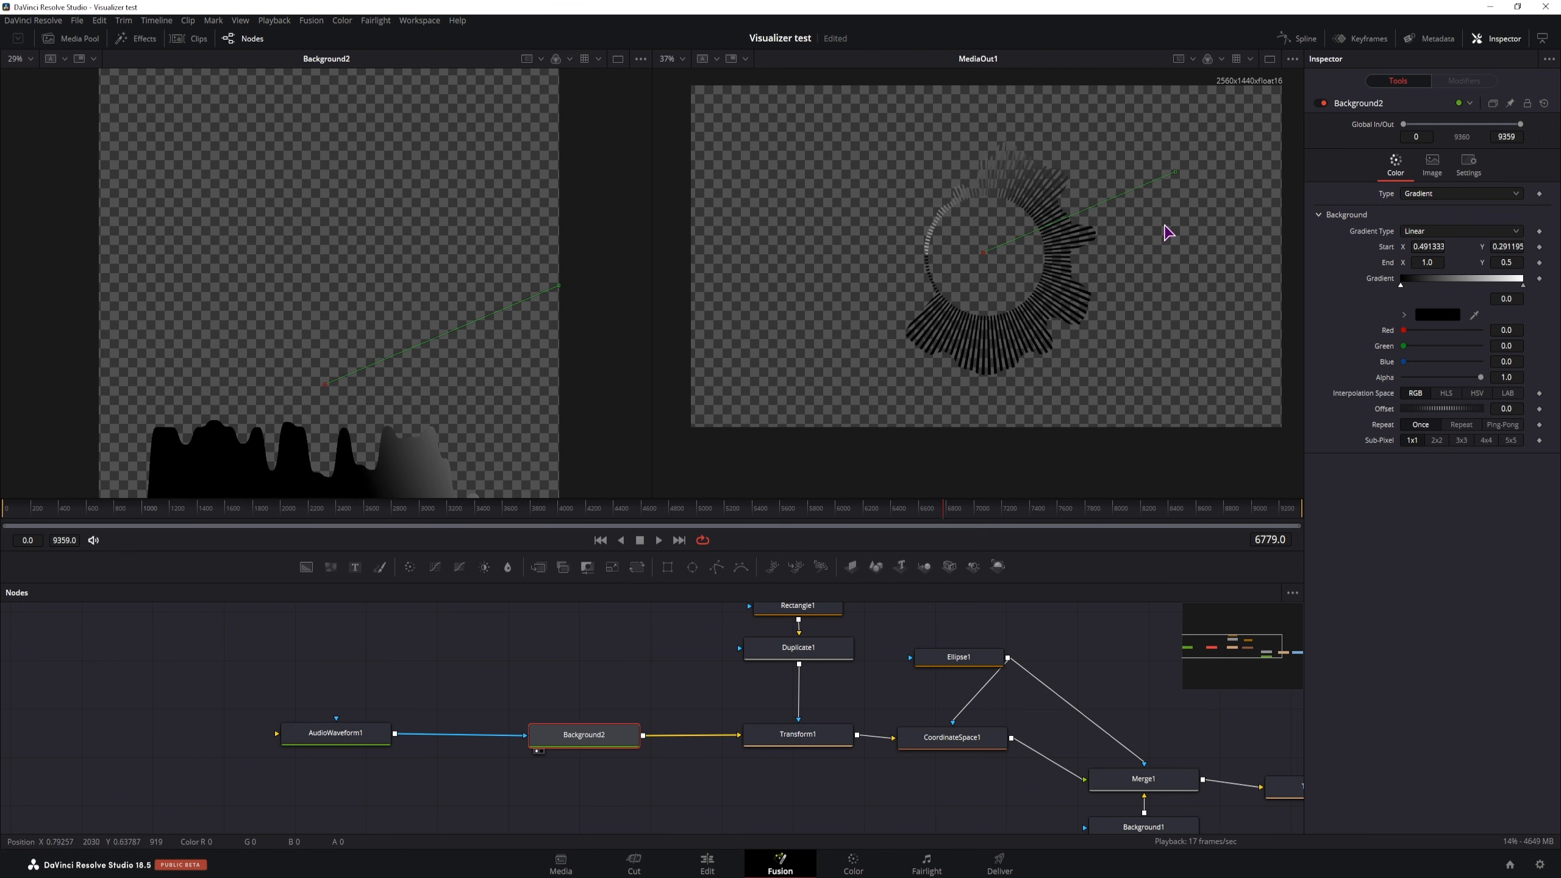
scroll(394, 338, down, 2)
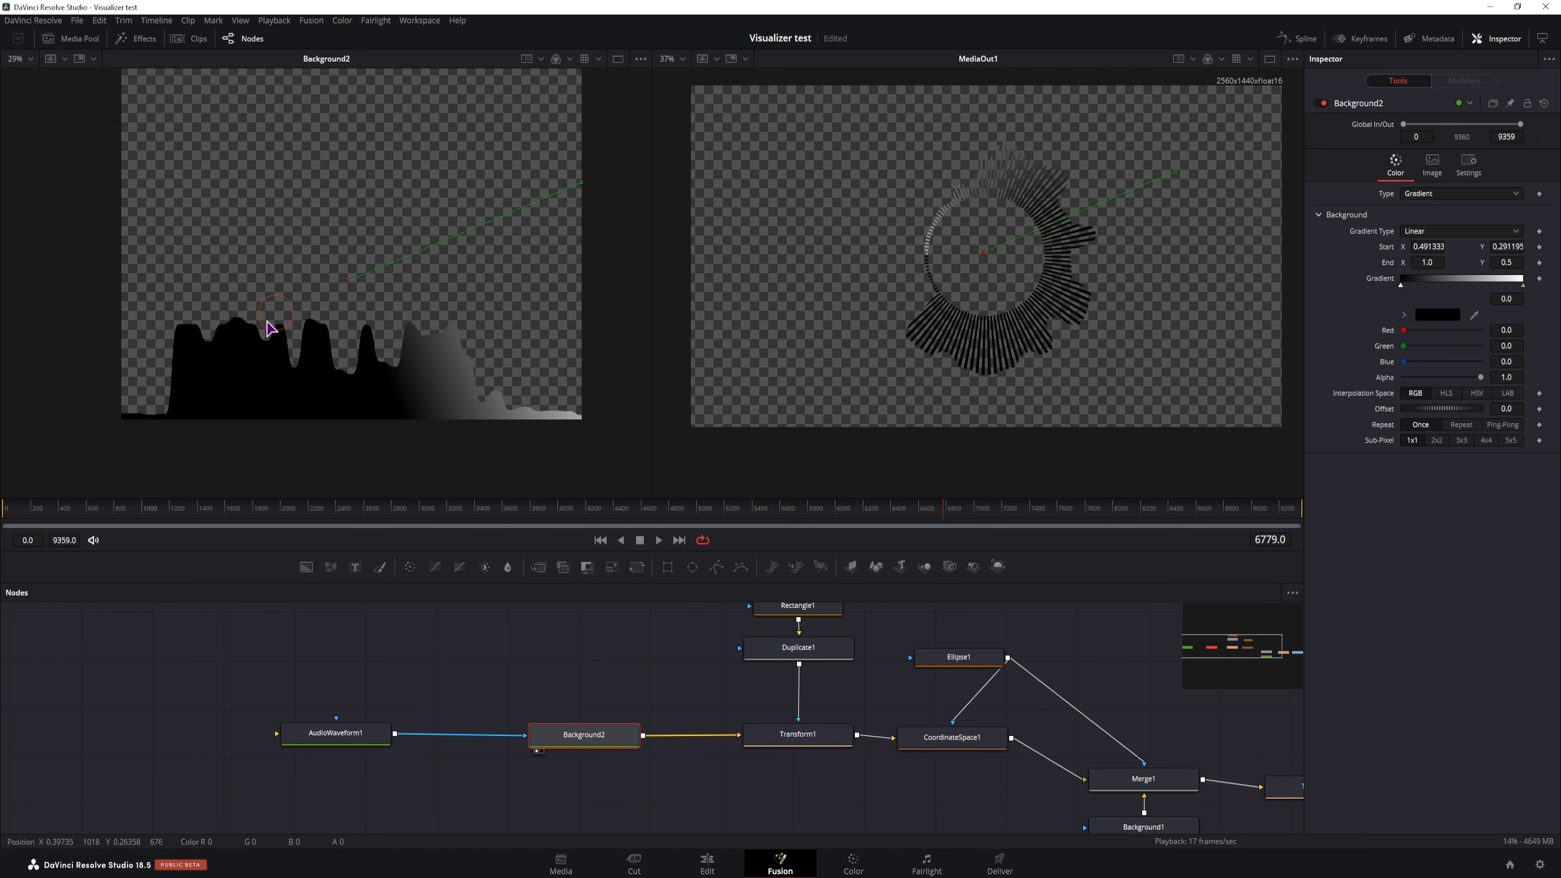
drag(347, 290, 331, 433)
drag(581, 191, 328, 254)
Color the gradient's start stop green and its end stop cyan with Red 0.228, Green 1.0 and Blue 0.969.
mouse_move(1412, 333)
mouse_down()
mouse_move(1481, 331)
mouse_move(1482, 346)
mouse_move(1435, 351)
mouse_up()
click(1523, 285)
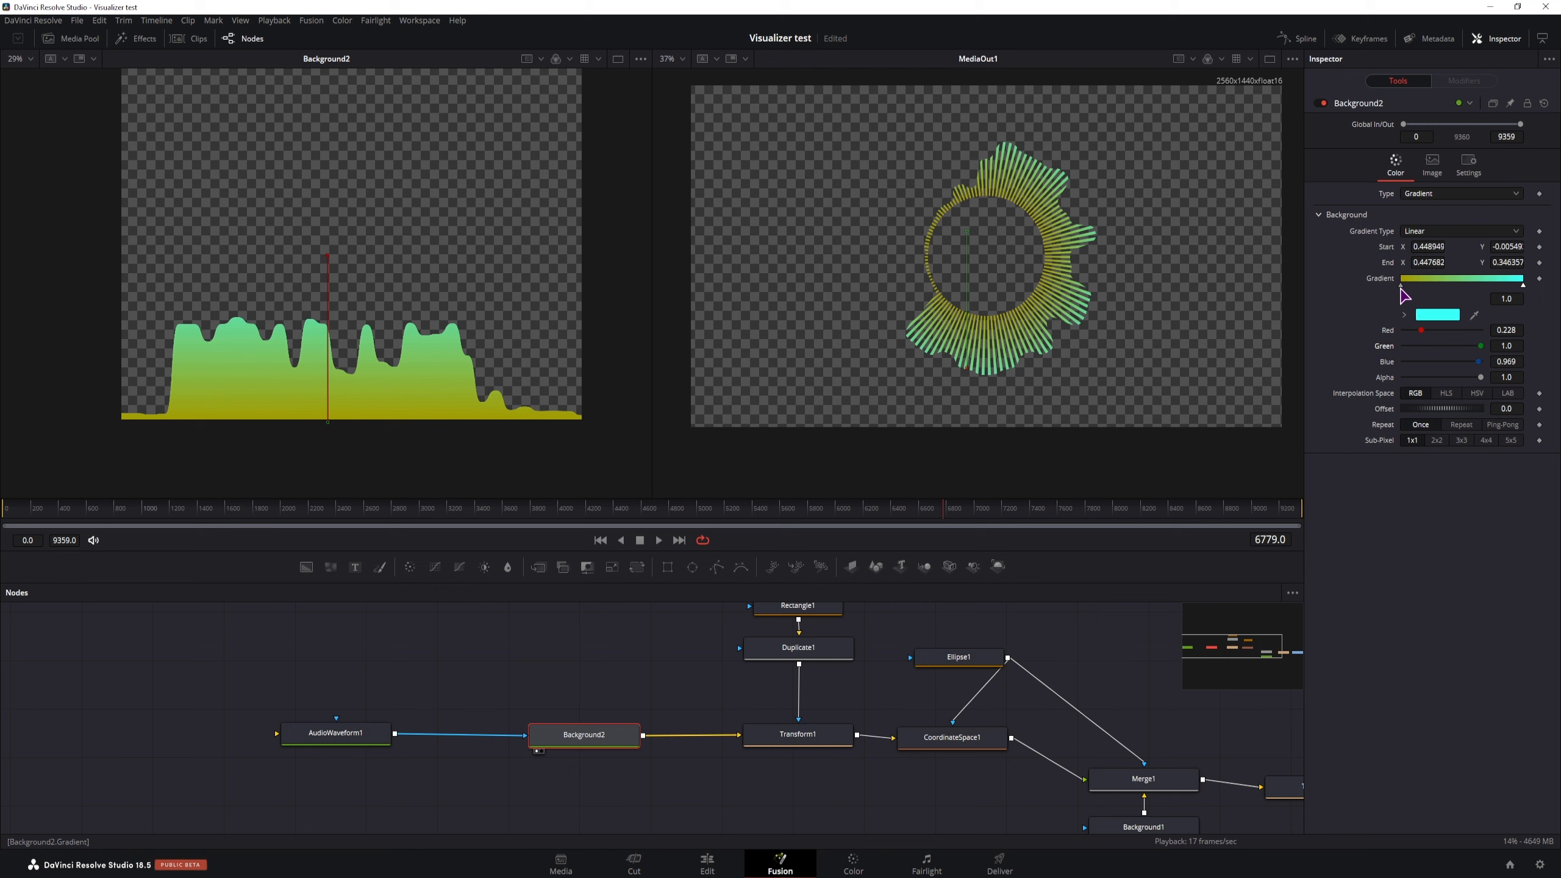
click(1401, 285)
drag(1453, 331, 1468, 337)
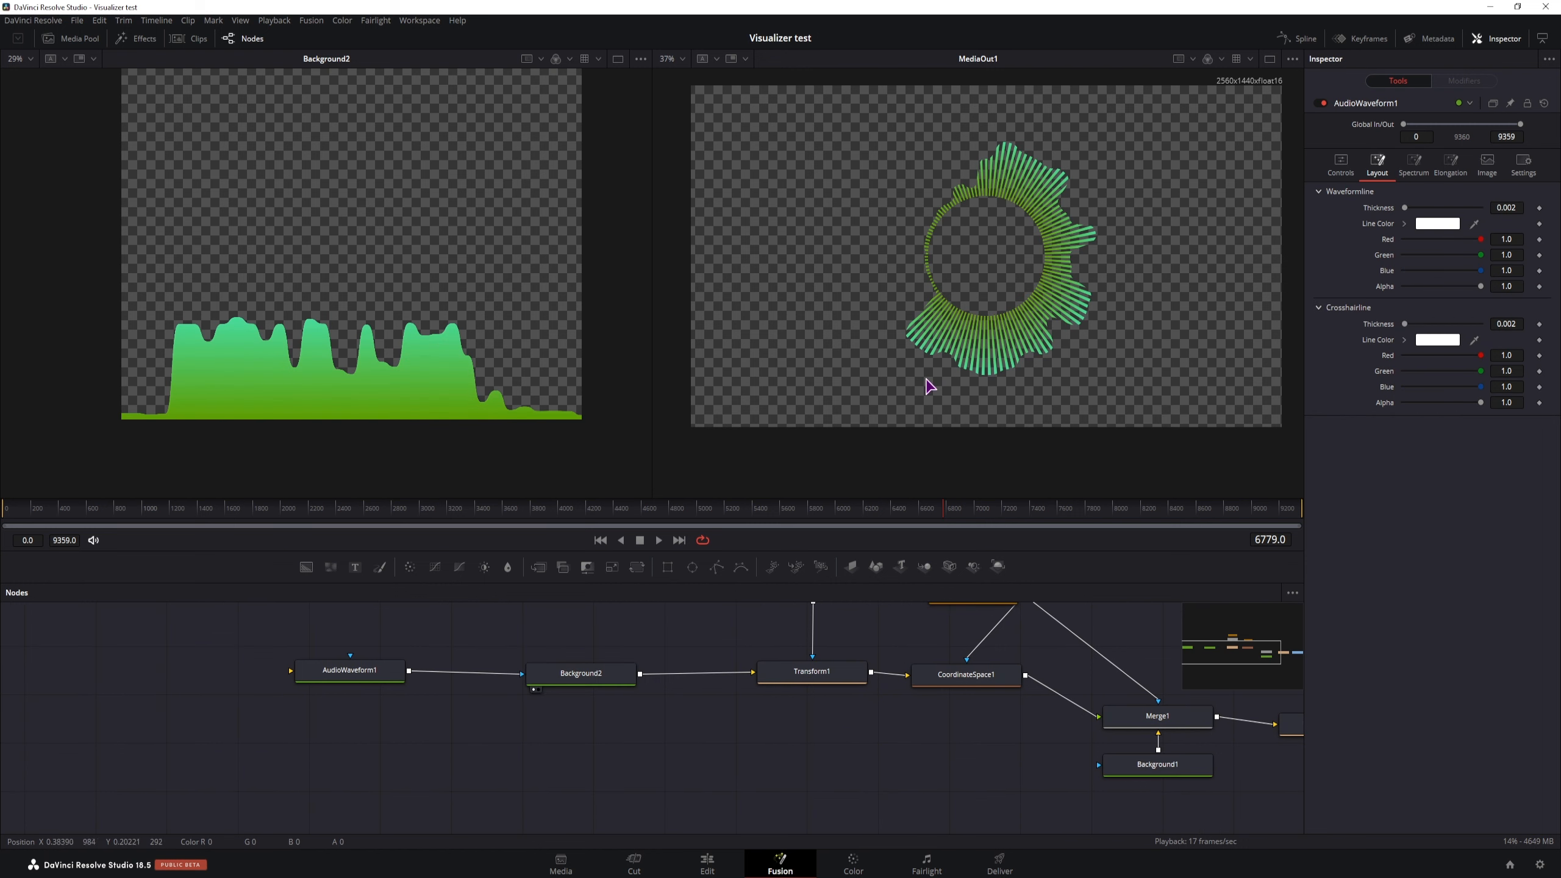
Copy AudioWaveform1, paste it as an instance and align the instance directly below the original node.
click(368, 672)
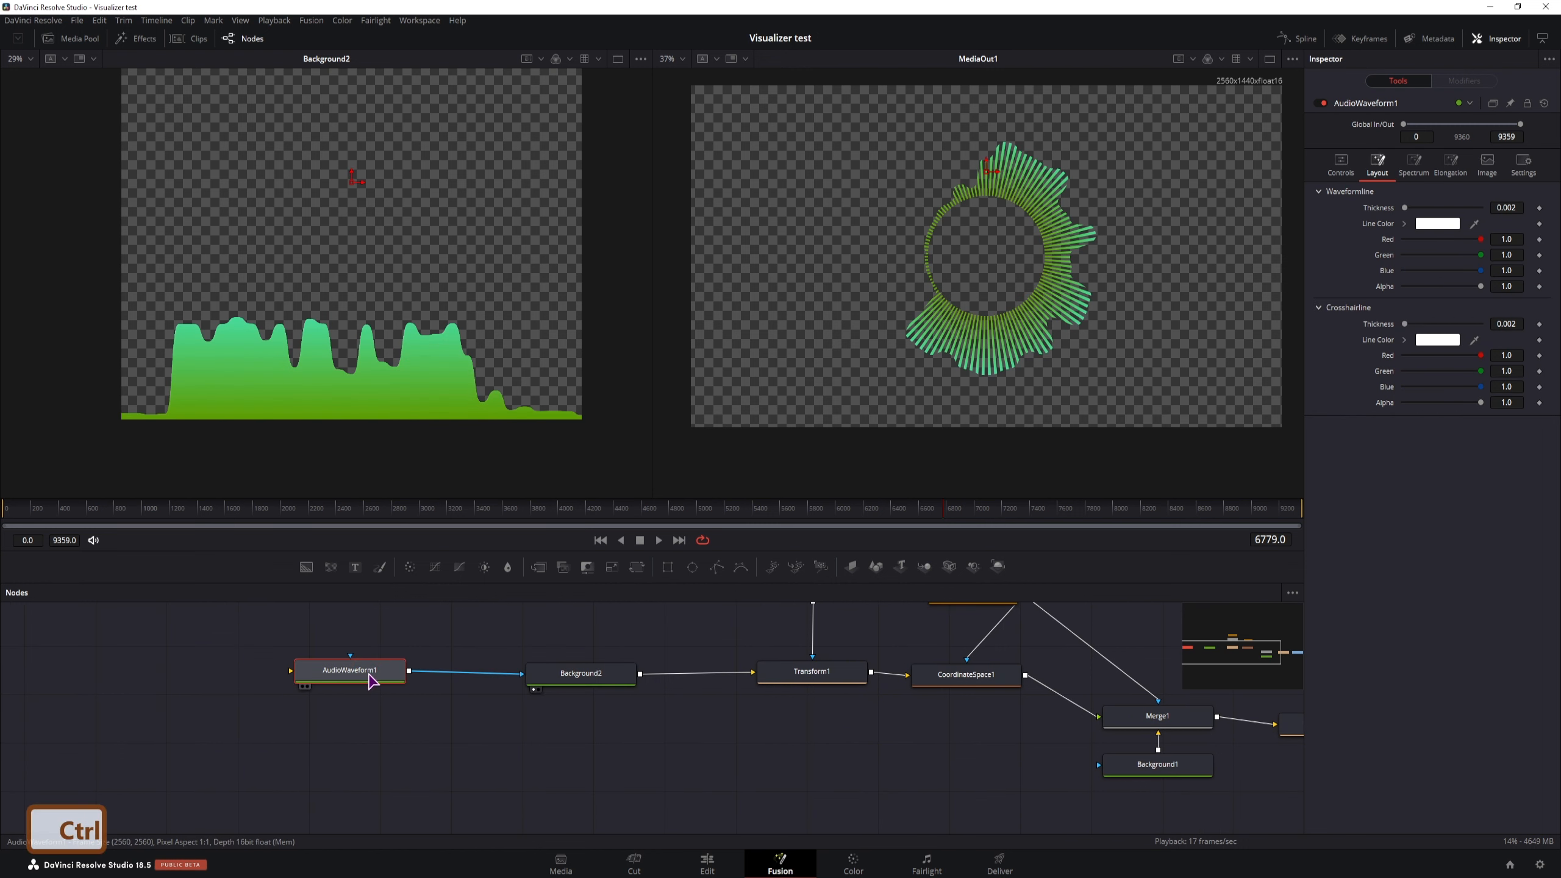
key(ctrl+c)
click(343, 752)
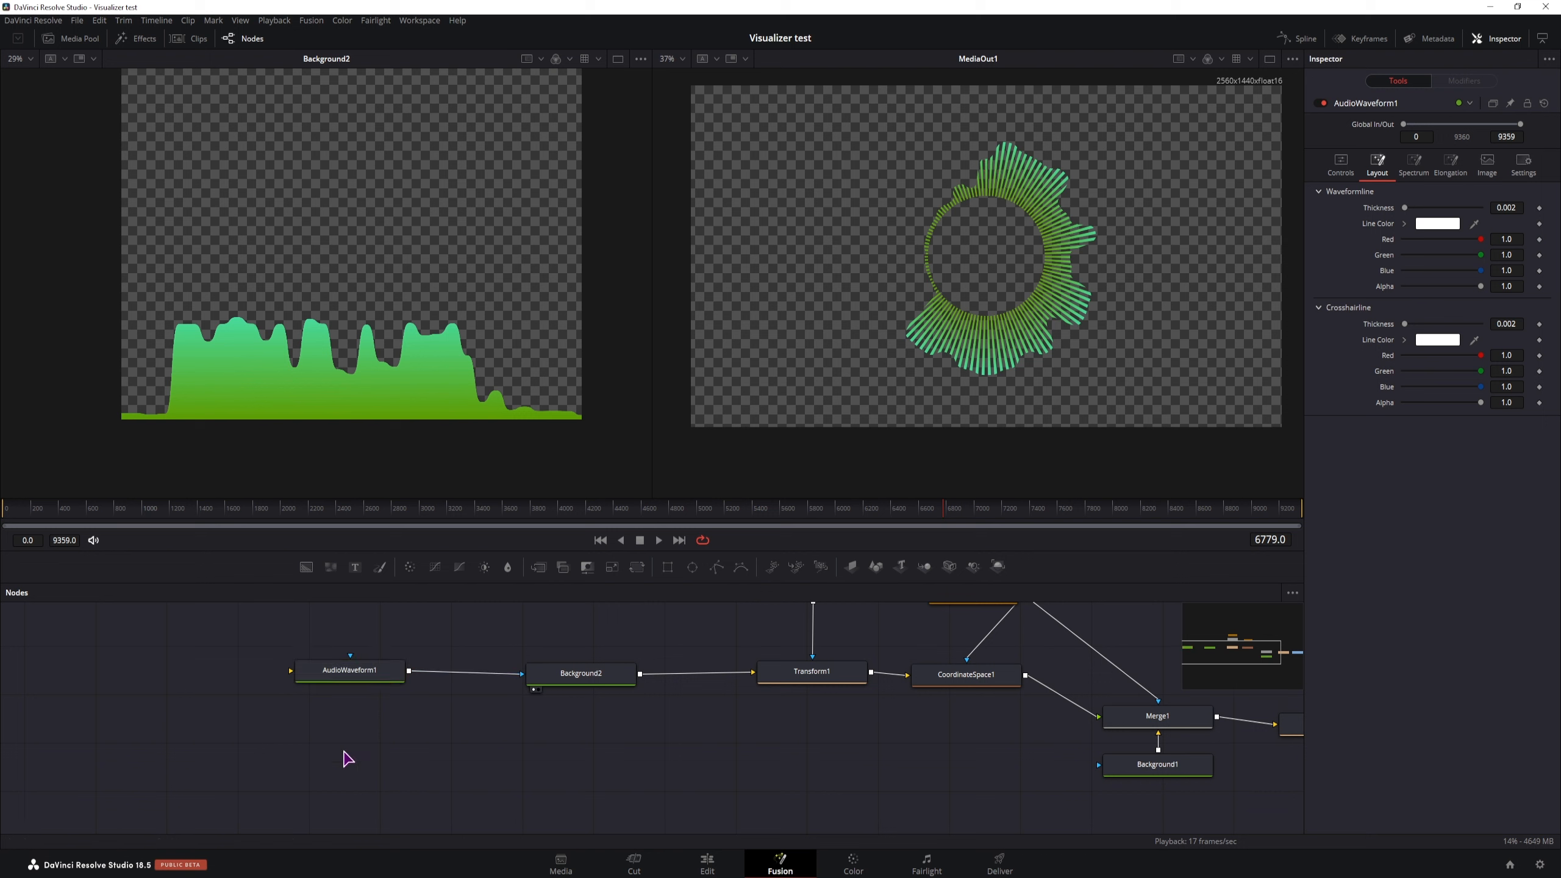
click(342, 679)
key(ctrl+c)
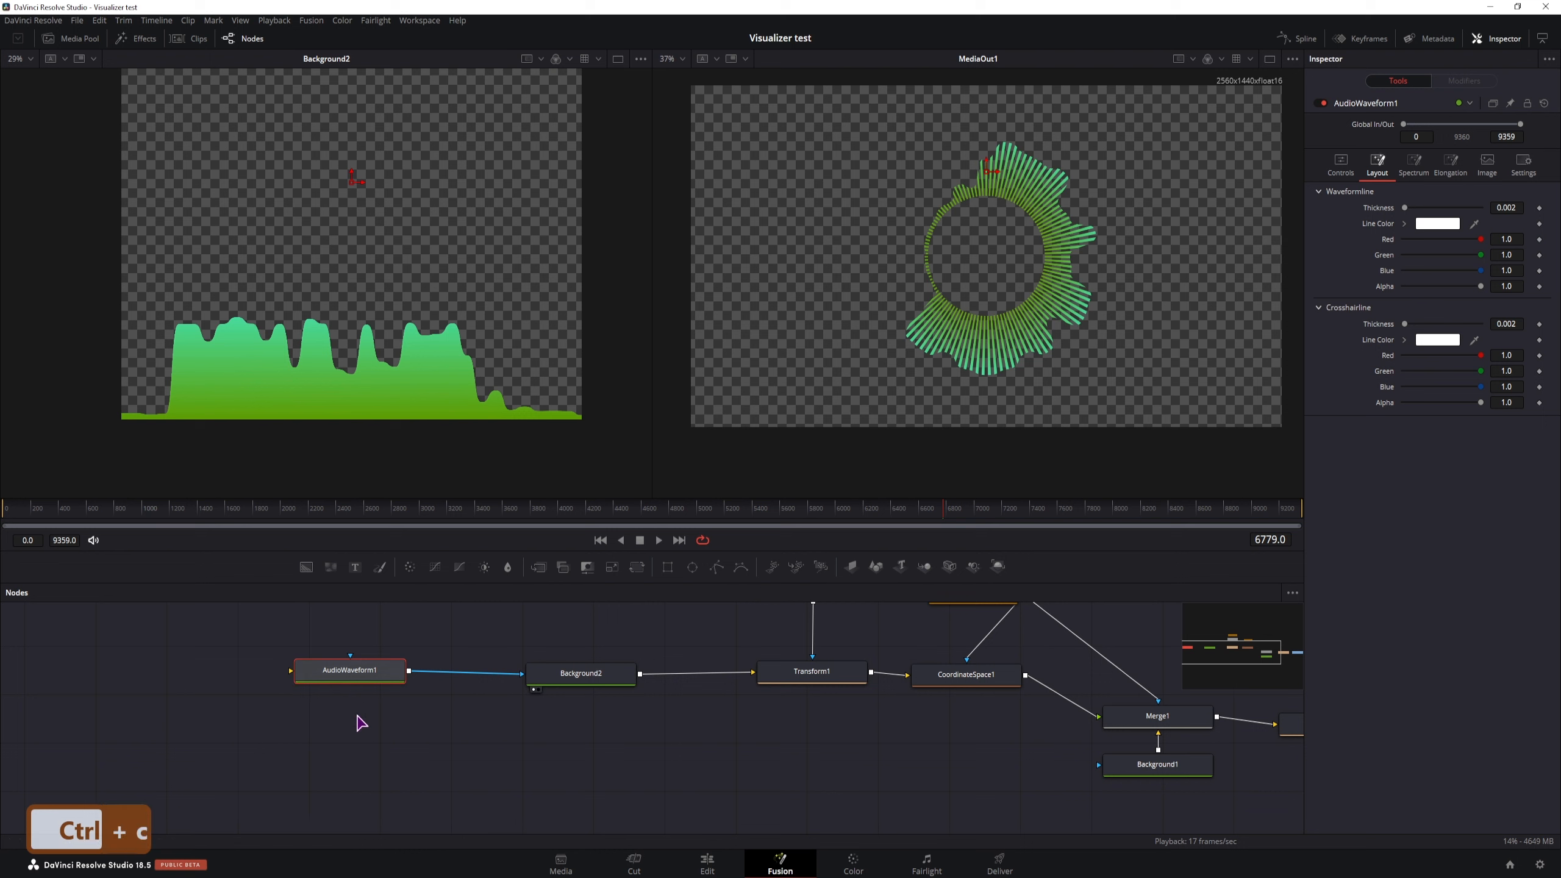
click(325, 758)
right_click(324, 758)
click(363, 746)
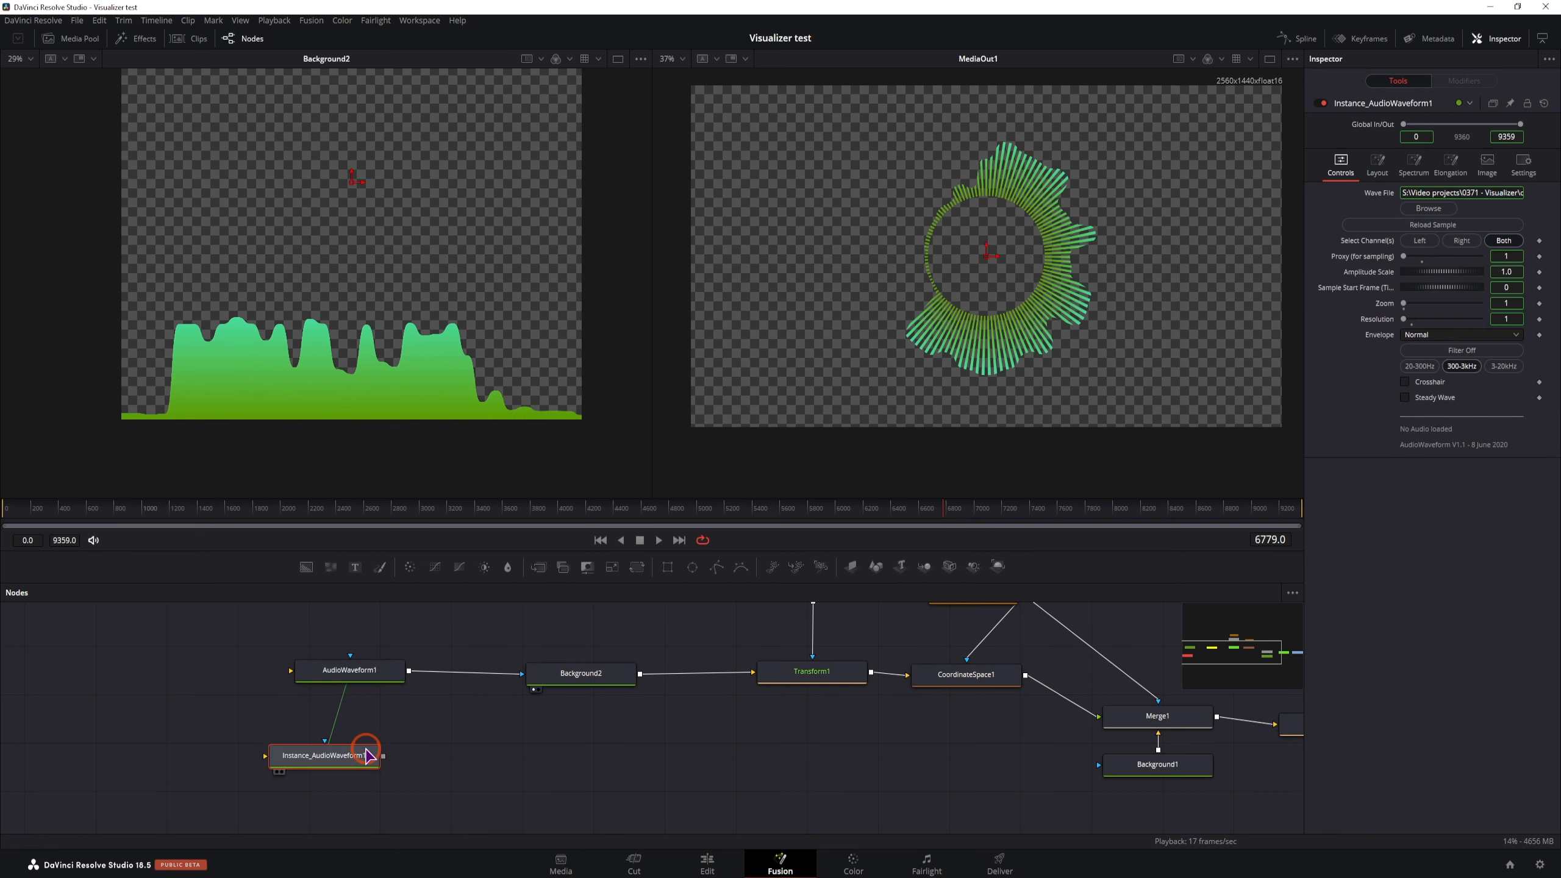
drag(360, 777, 384, 787)
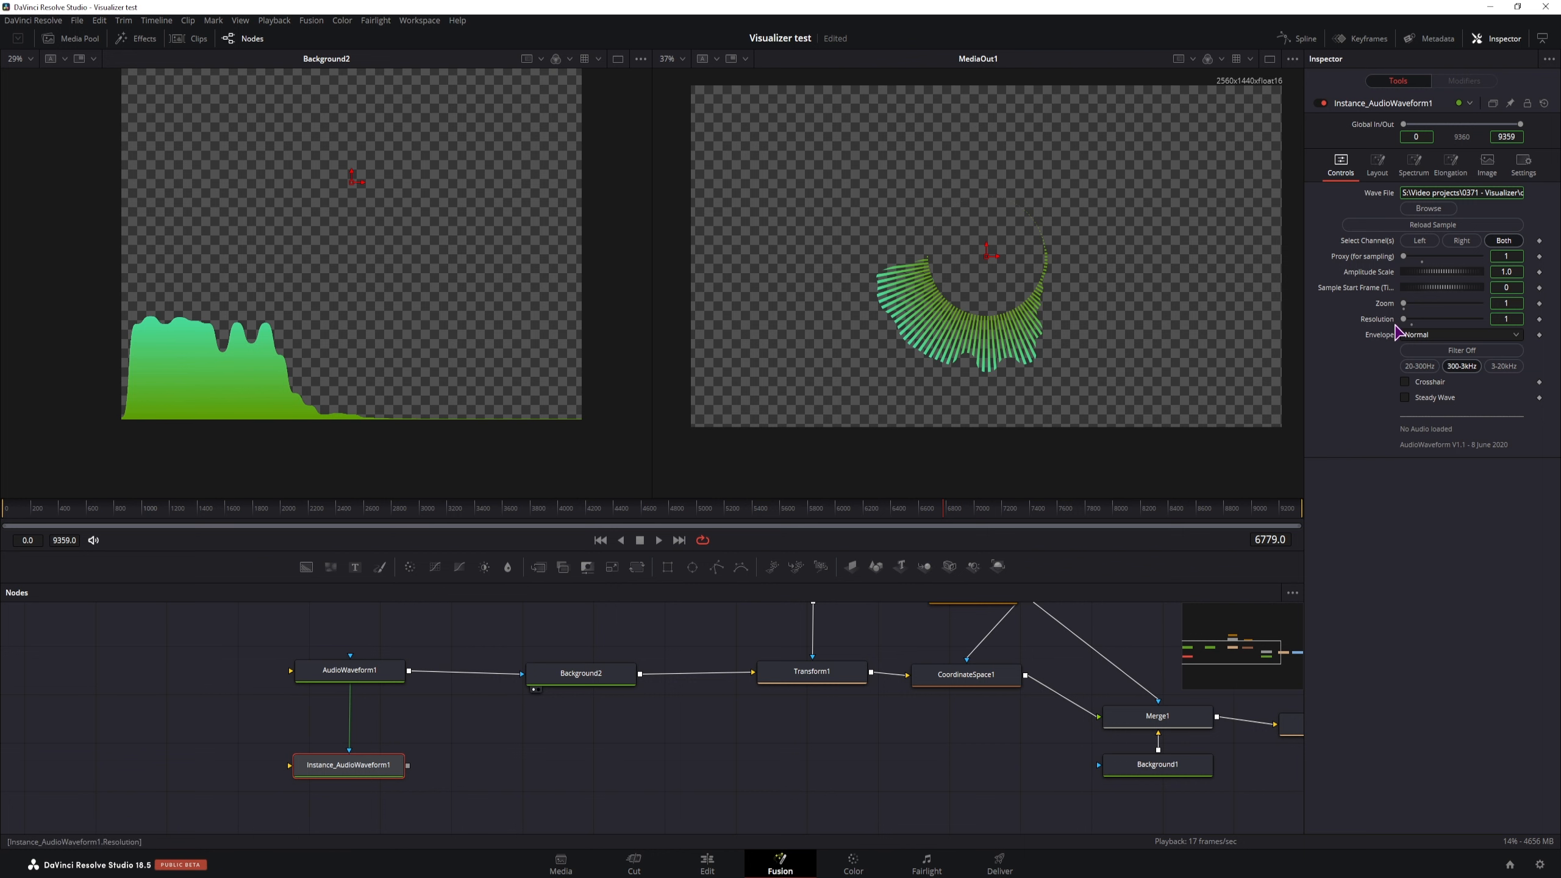
Set the waveform instance's Proxy (for sampling) to 2 and its Zoom to 2.
click(1510, 260)
text(2)
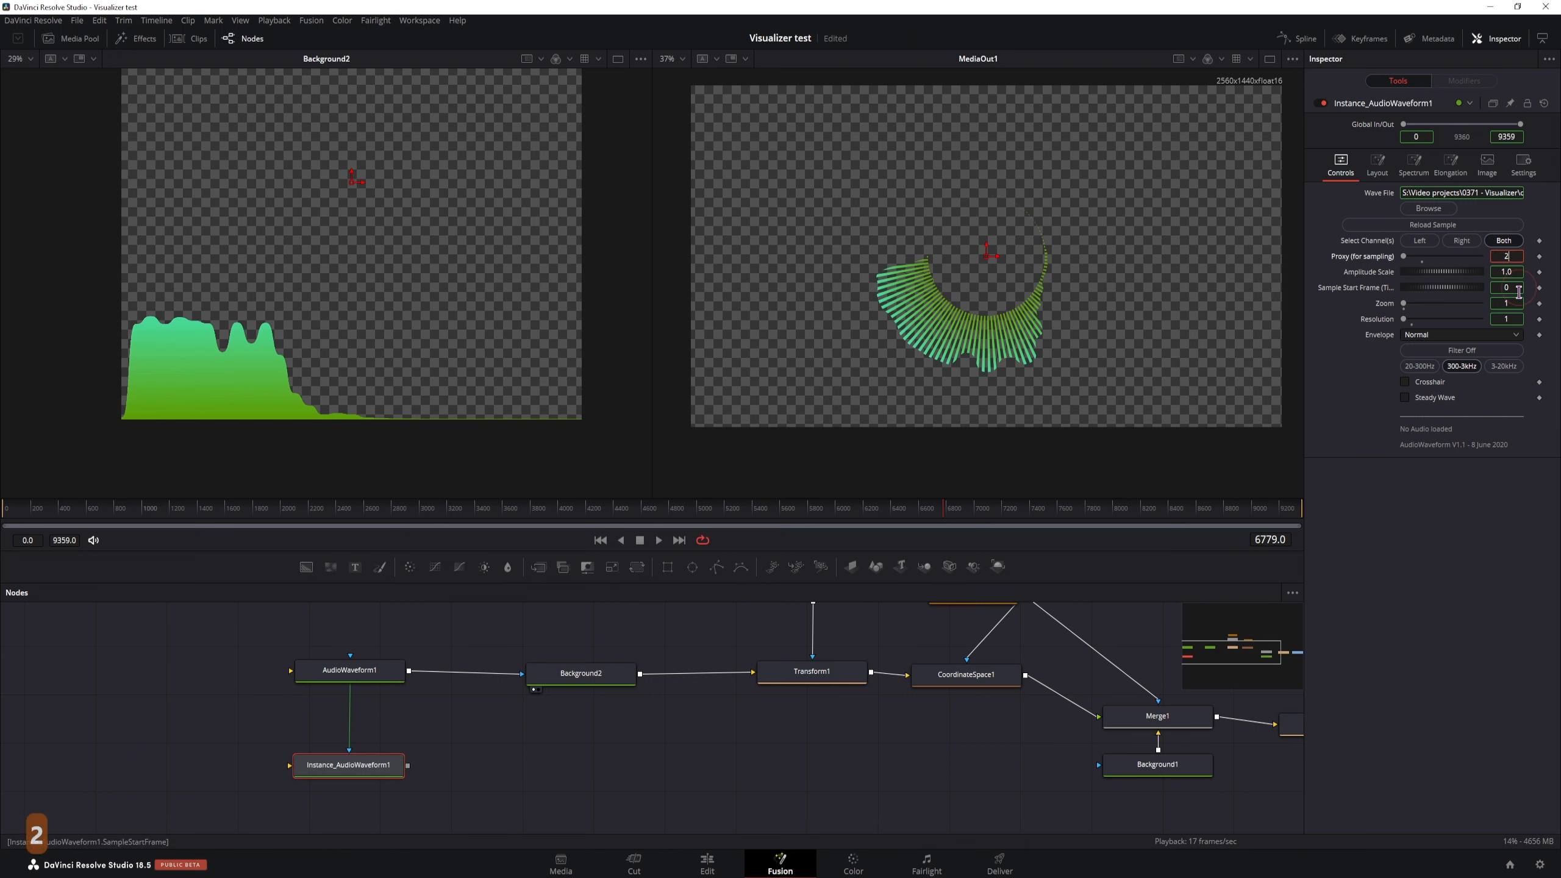
click(1511, 305)
text(2)
key(Return)
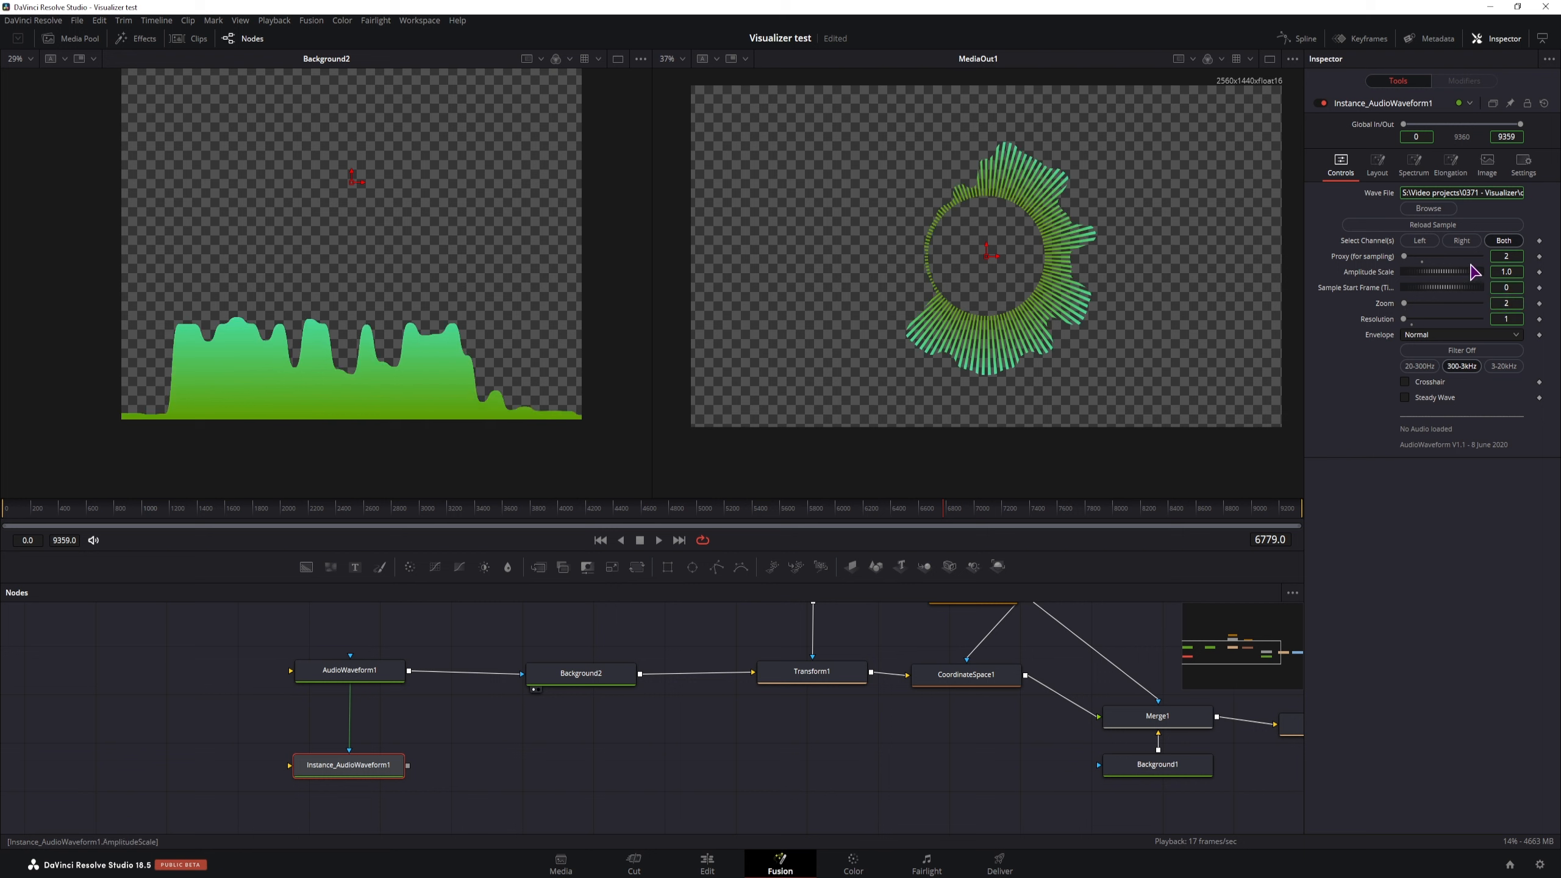
Deinstance the spectrum Appearance setting on Instance_AudioWaveform1.
click(1423, 166)
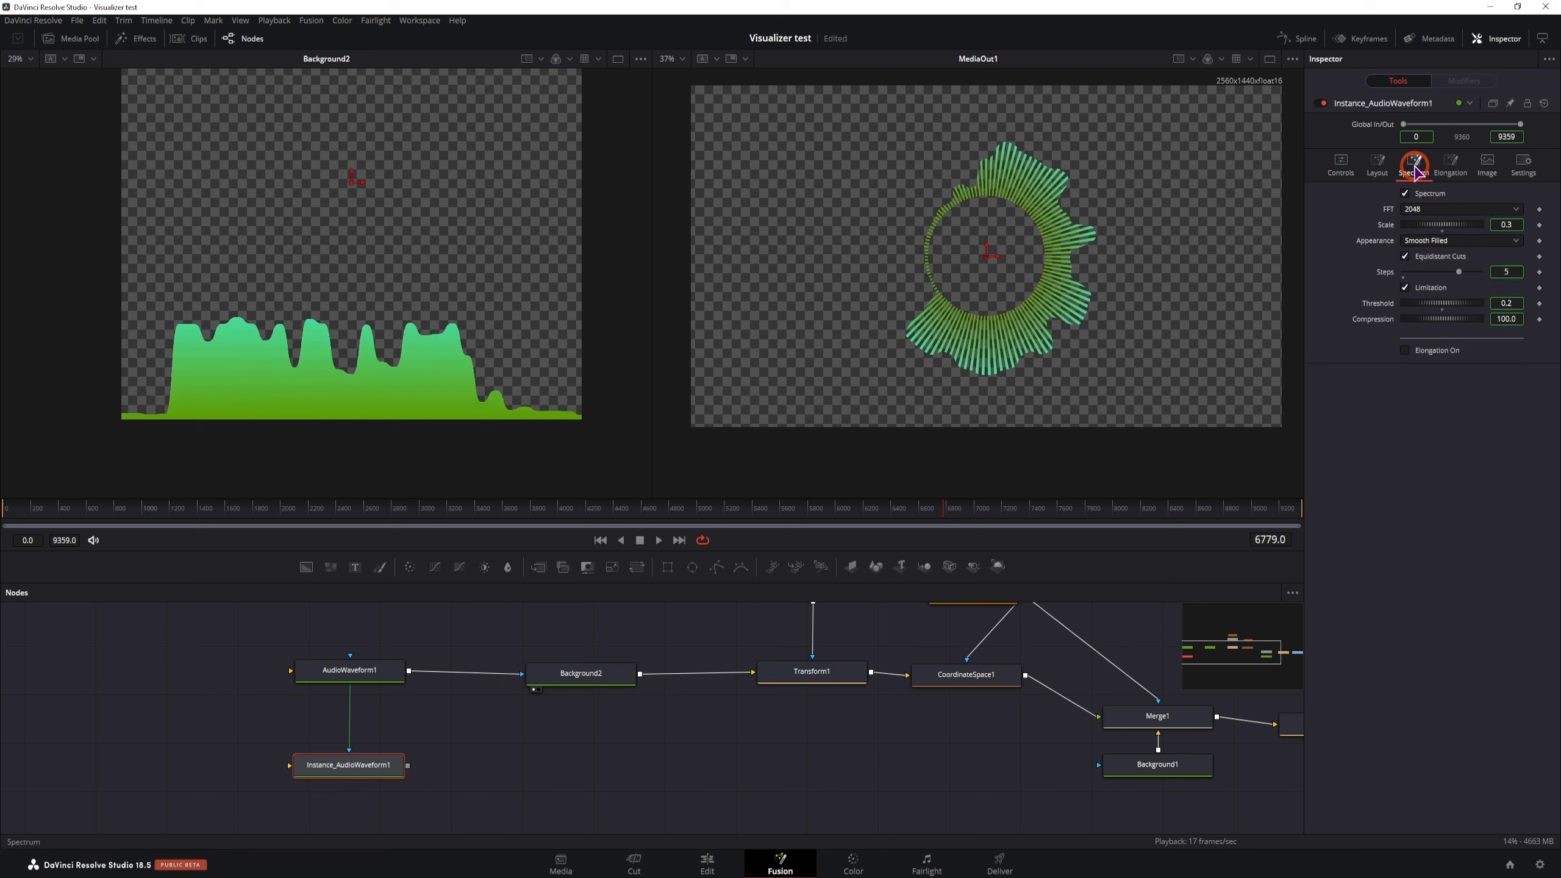
right_click(1382, 242)
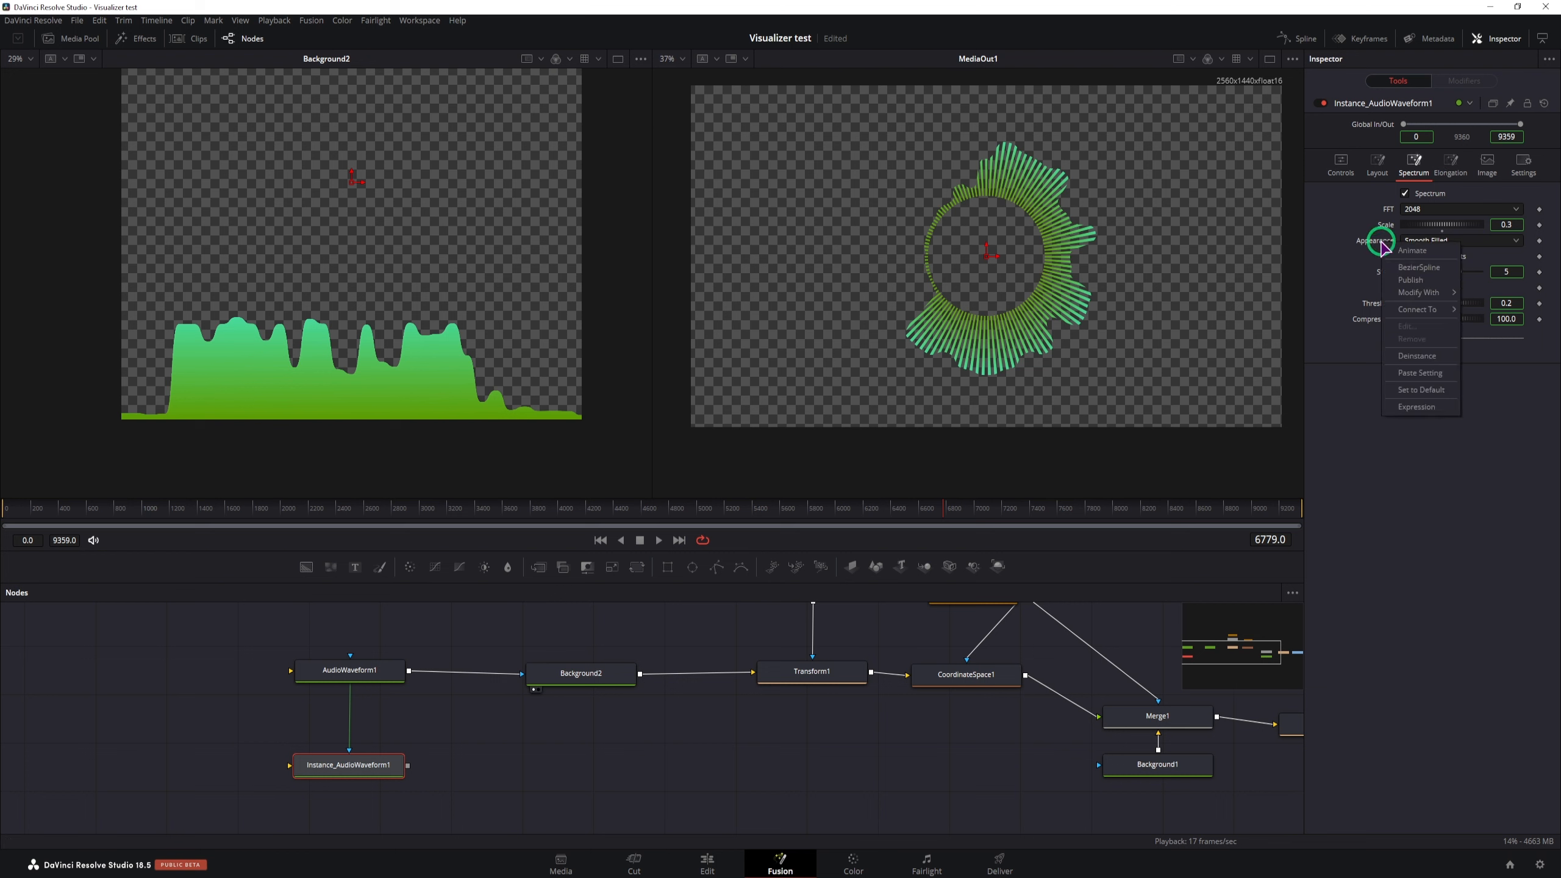
click(1417, 356)
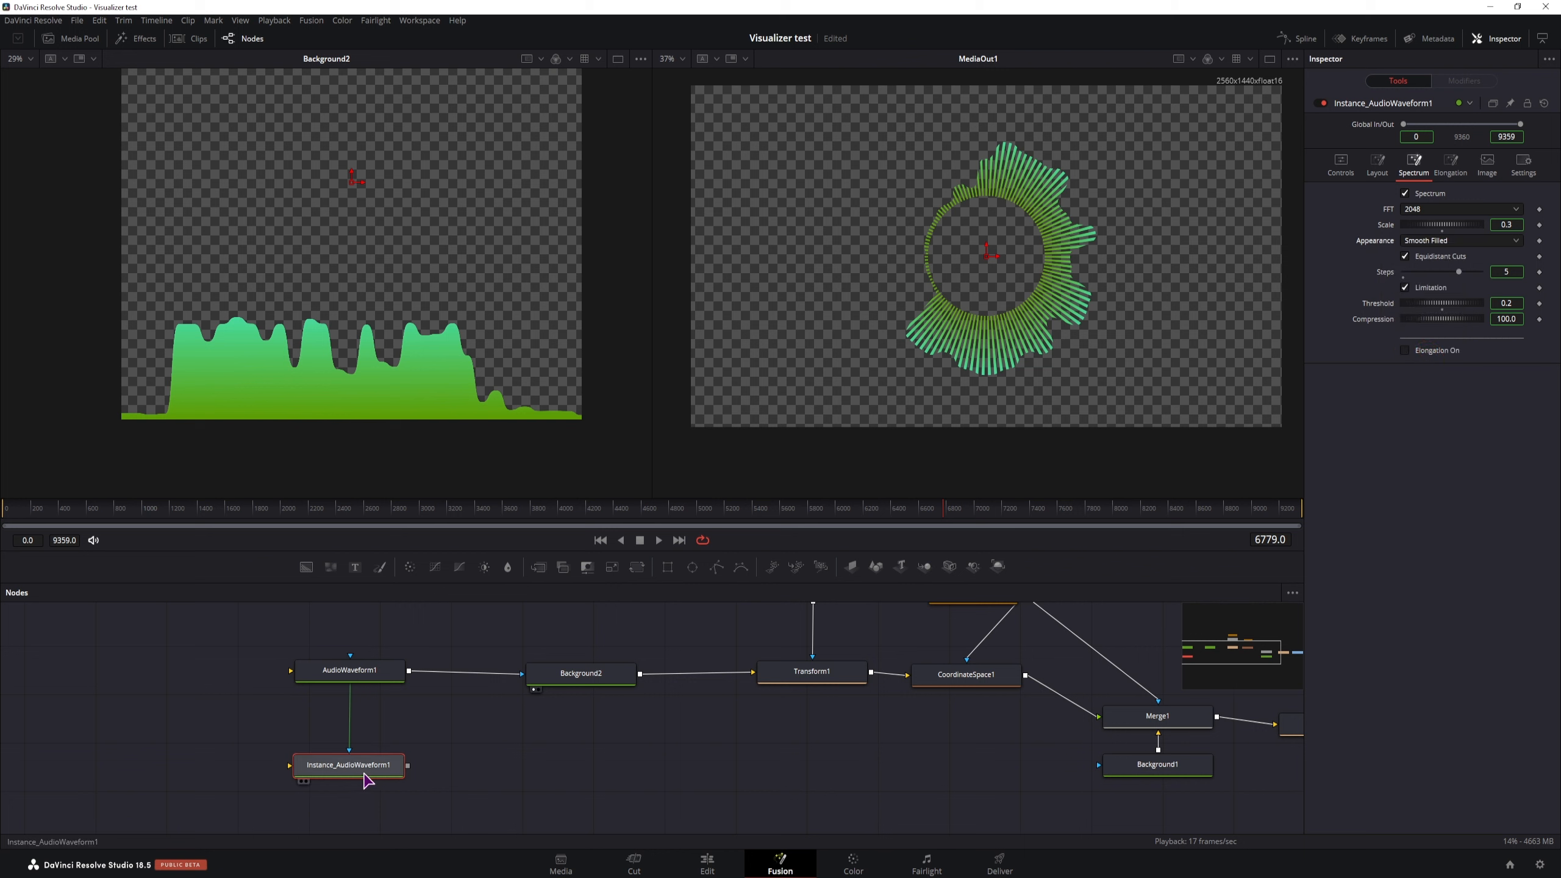
Set the waveform instance's spectrum Appearance to Bars and display the instance in the first viewer.
click(1442, 242)
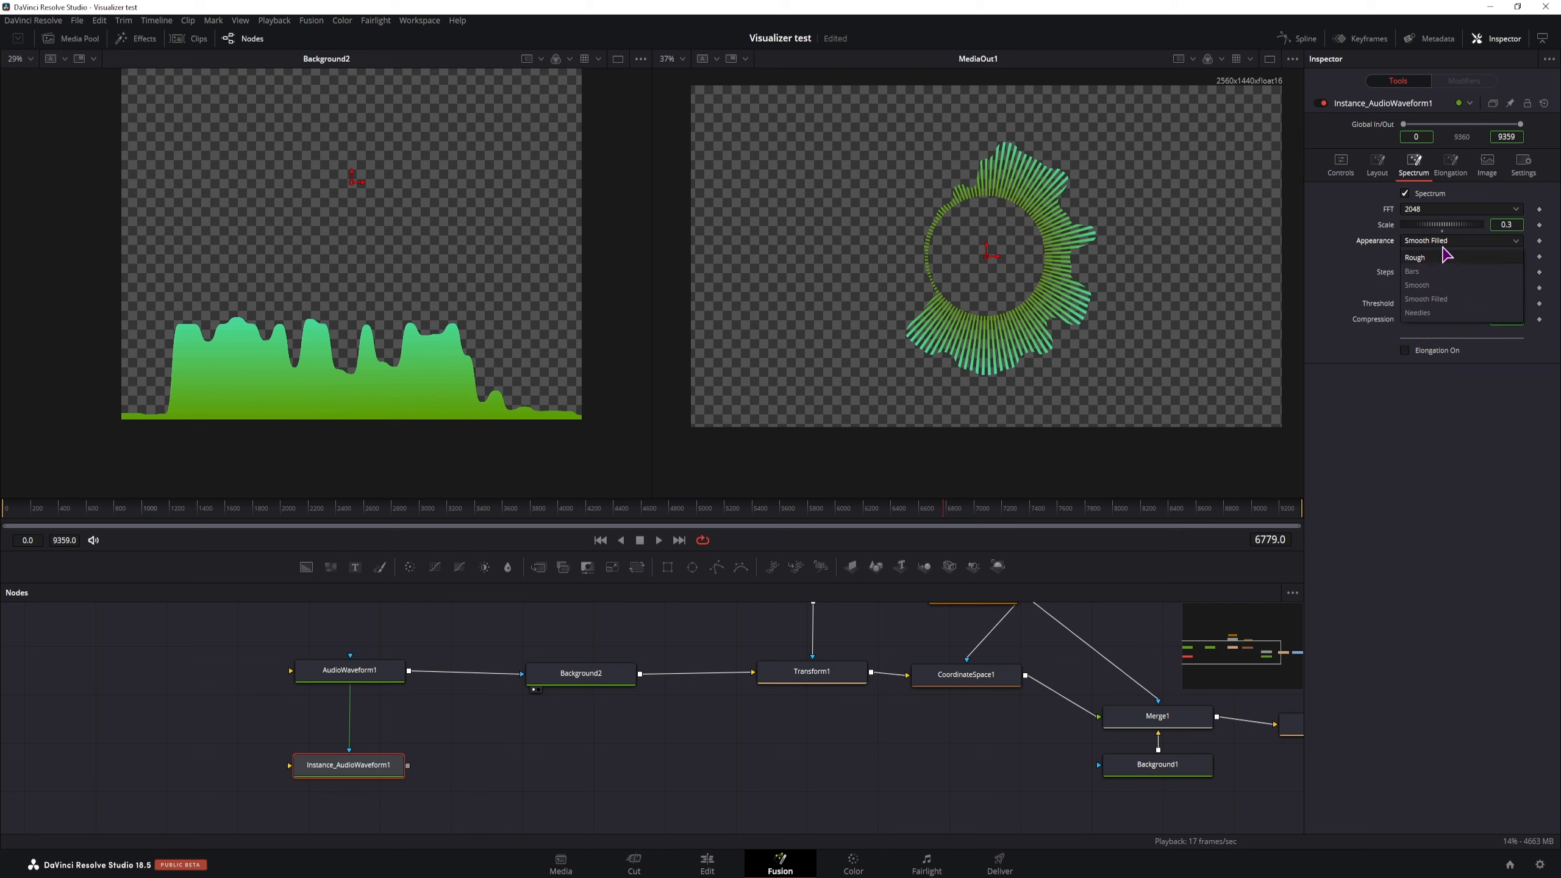
click(1435, 272)
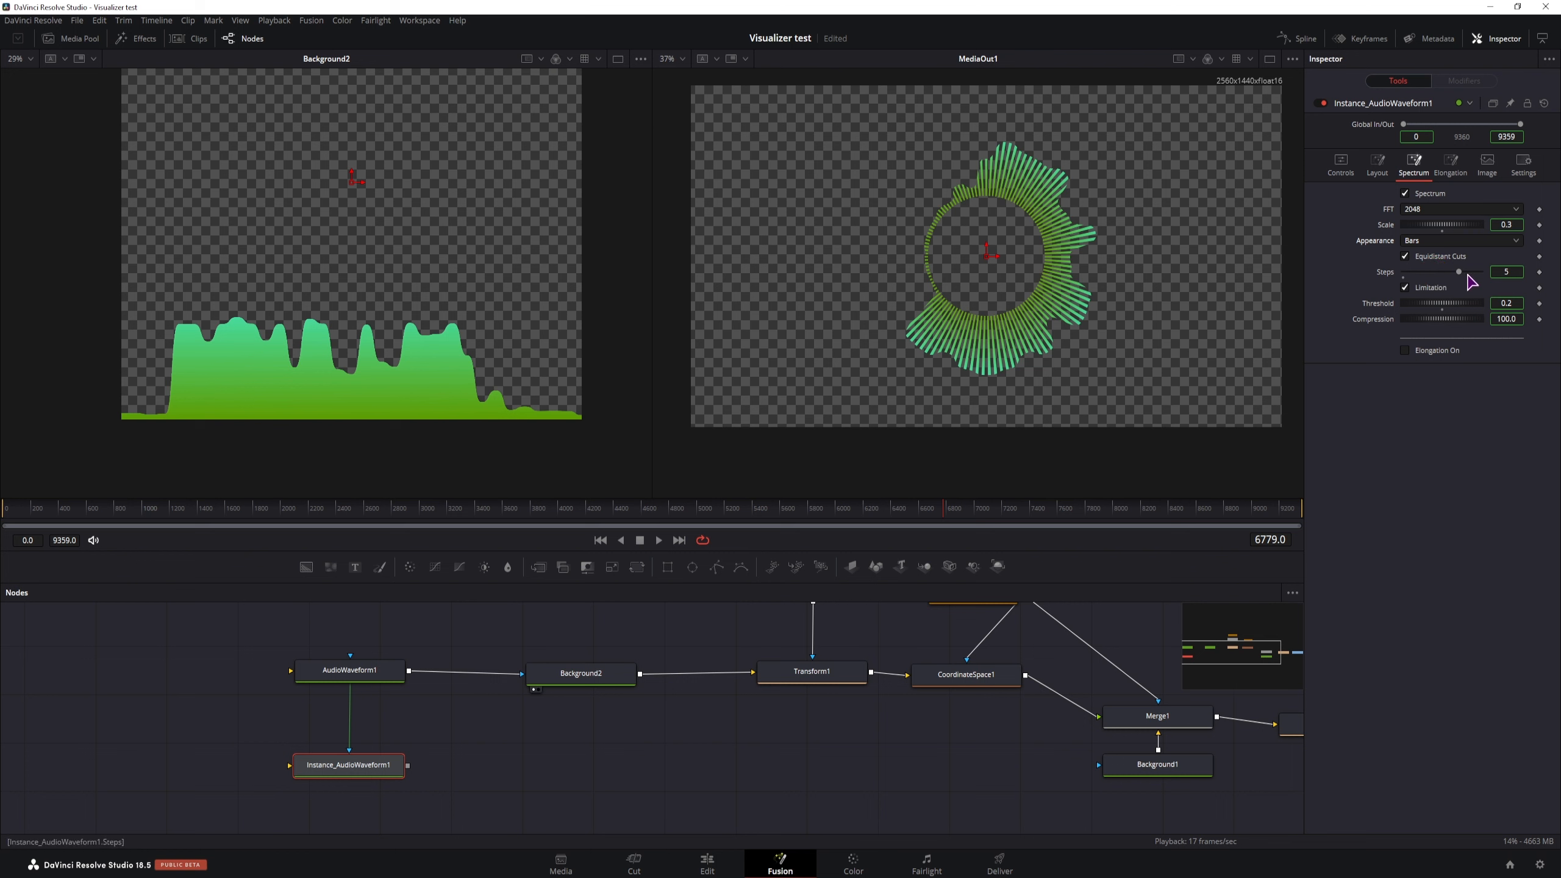
click(366, 778)
key(1)
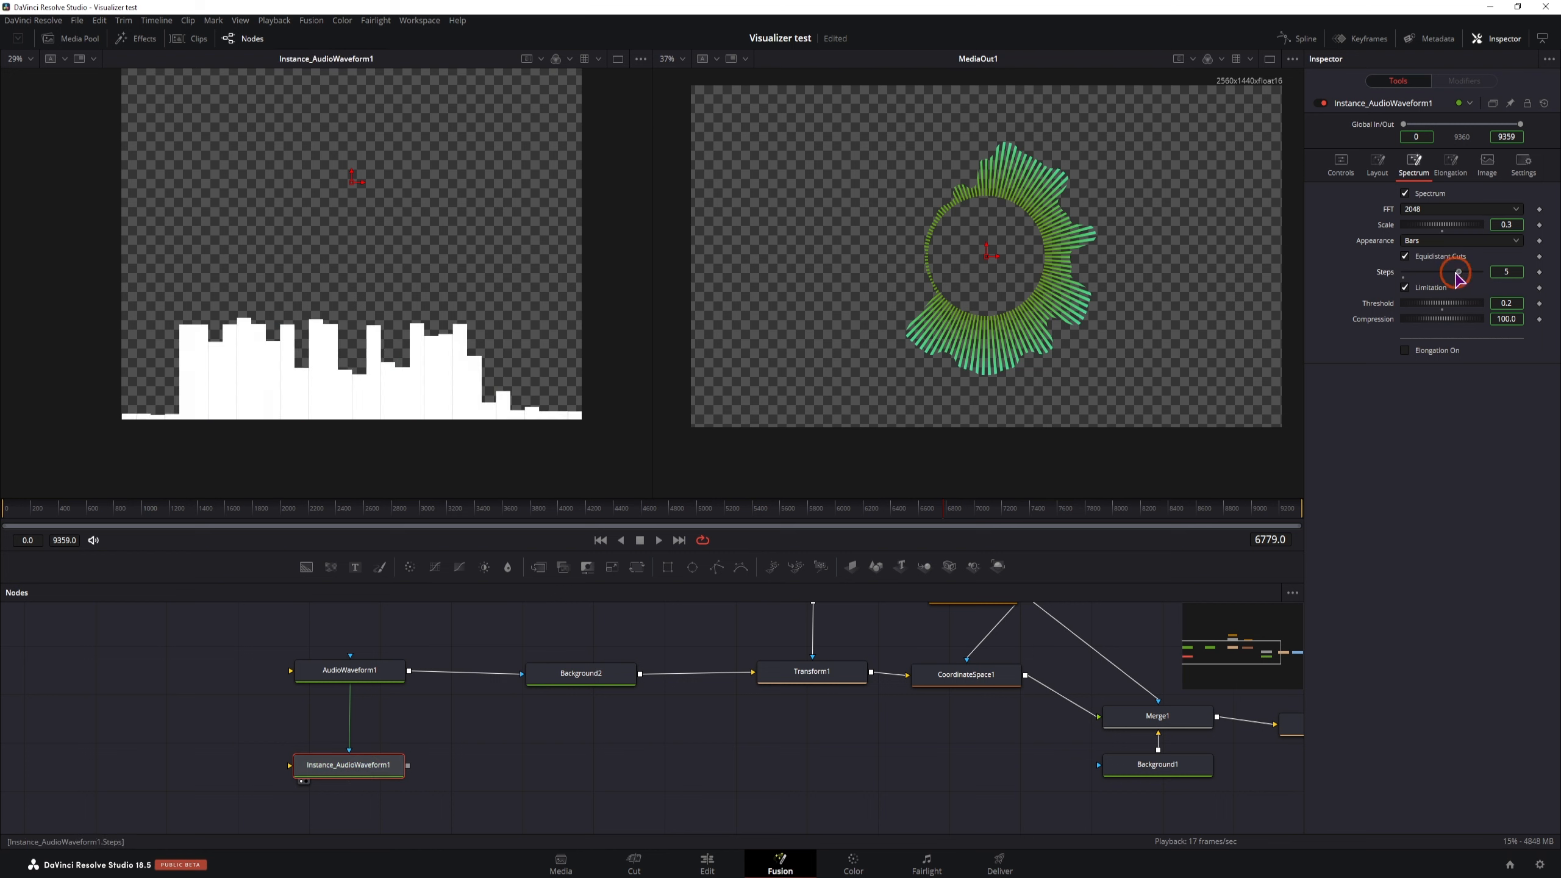
mouse_move(1460, 280)
mouse_down()
mouse_move(1445, 278)
mouse_move(1462, 279)
mouse_up()
Deinstance the Scale and Threshold settings on Instance_AudioWaveform1.
right_click(1391, 232)
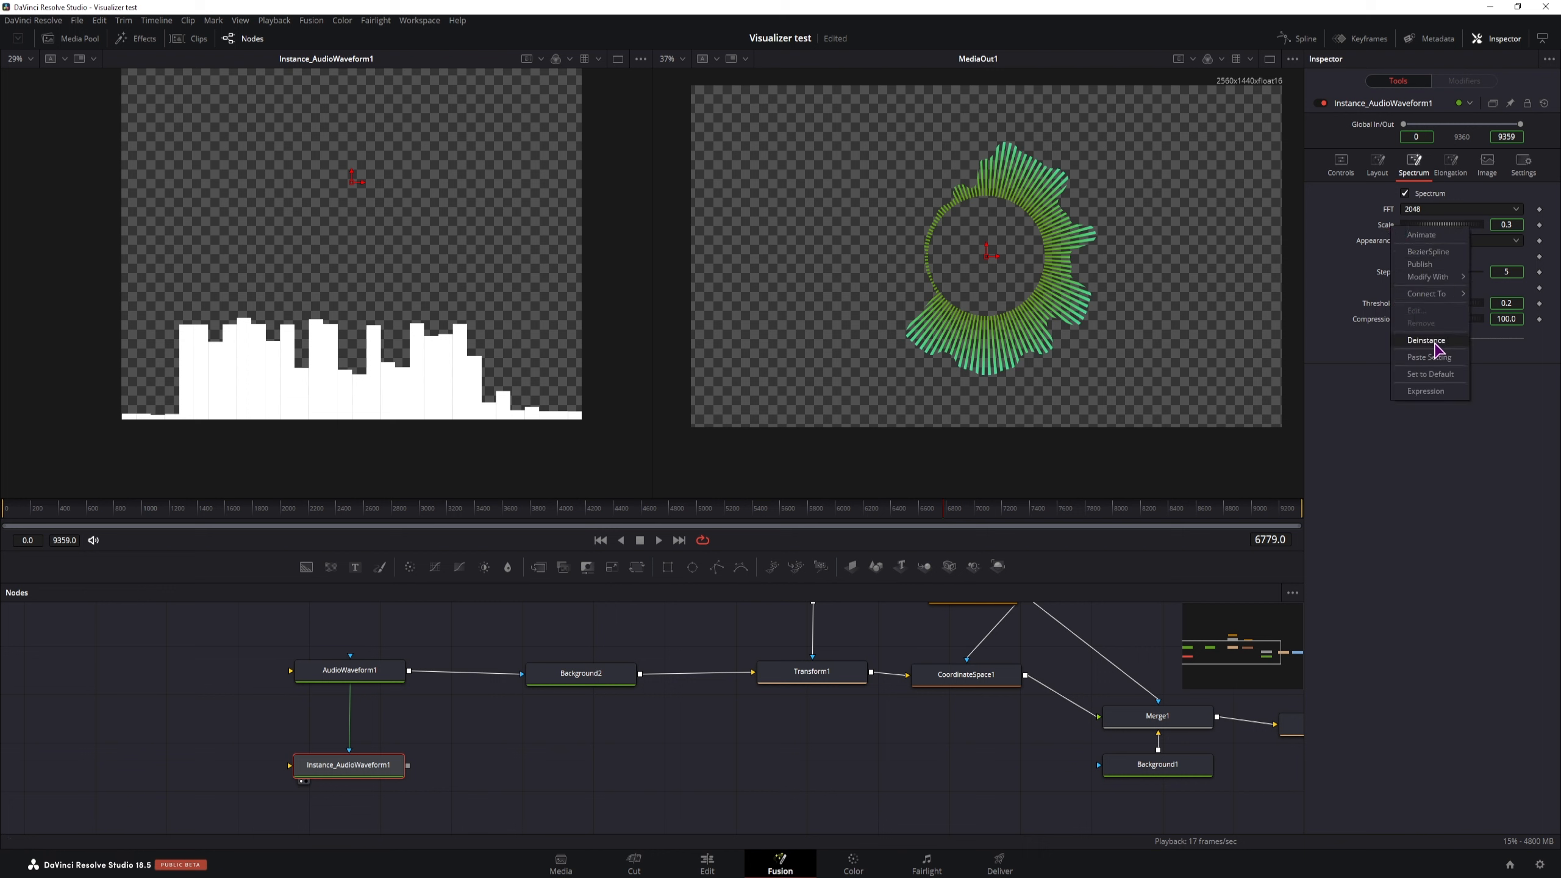
right_click(1371, 303)
right_click(1371, 303)
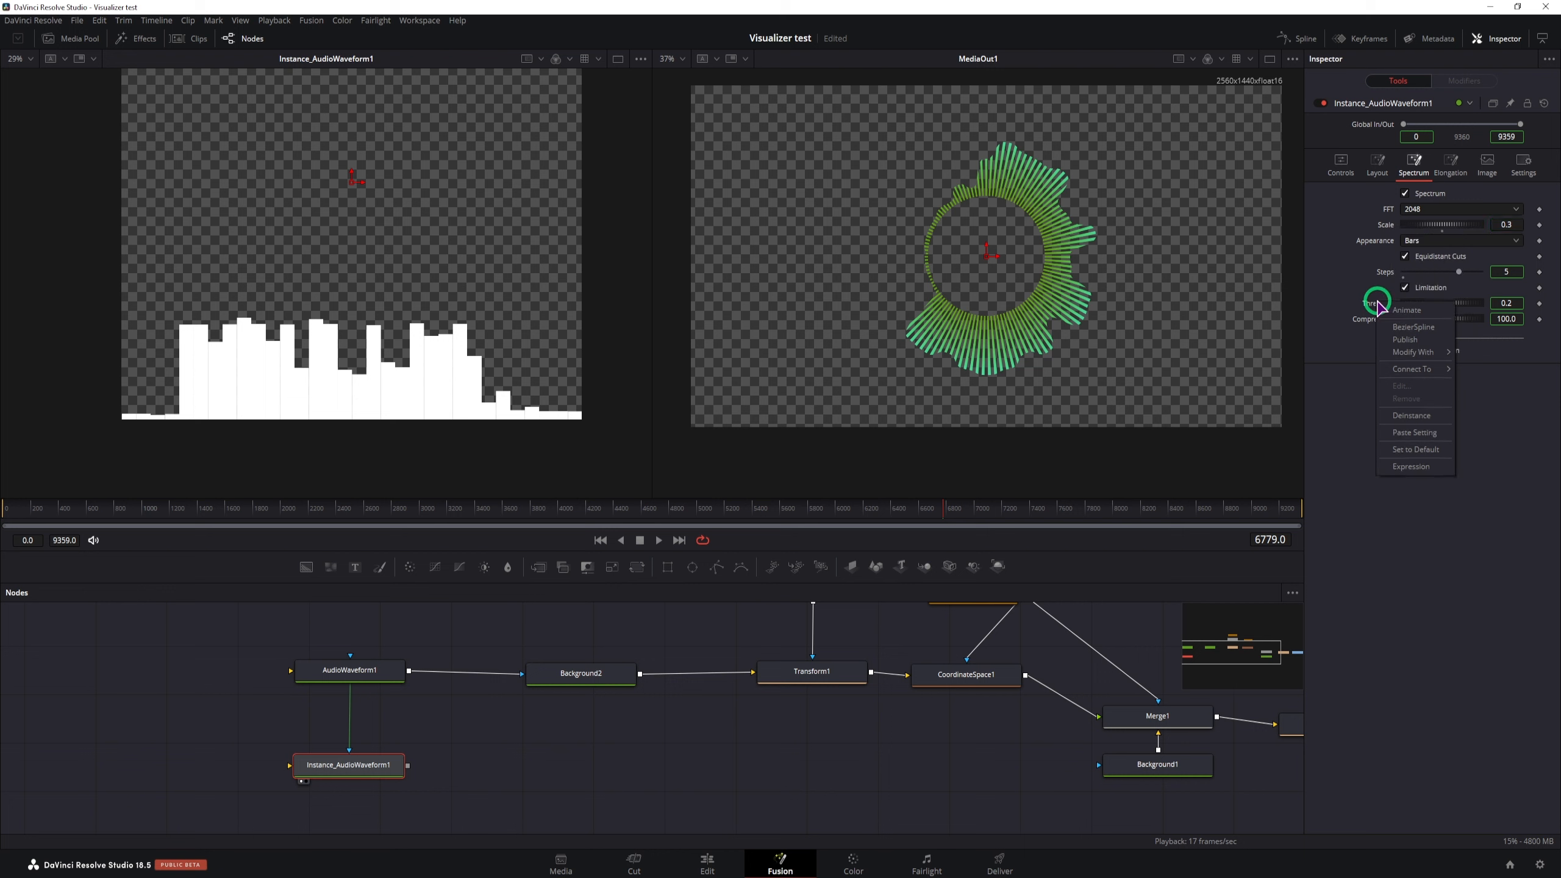
click(1424, 416)
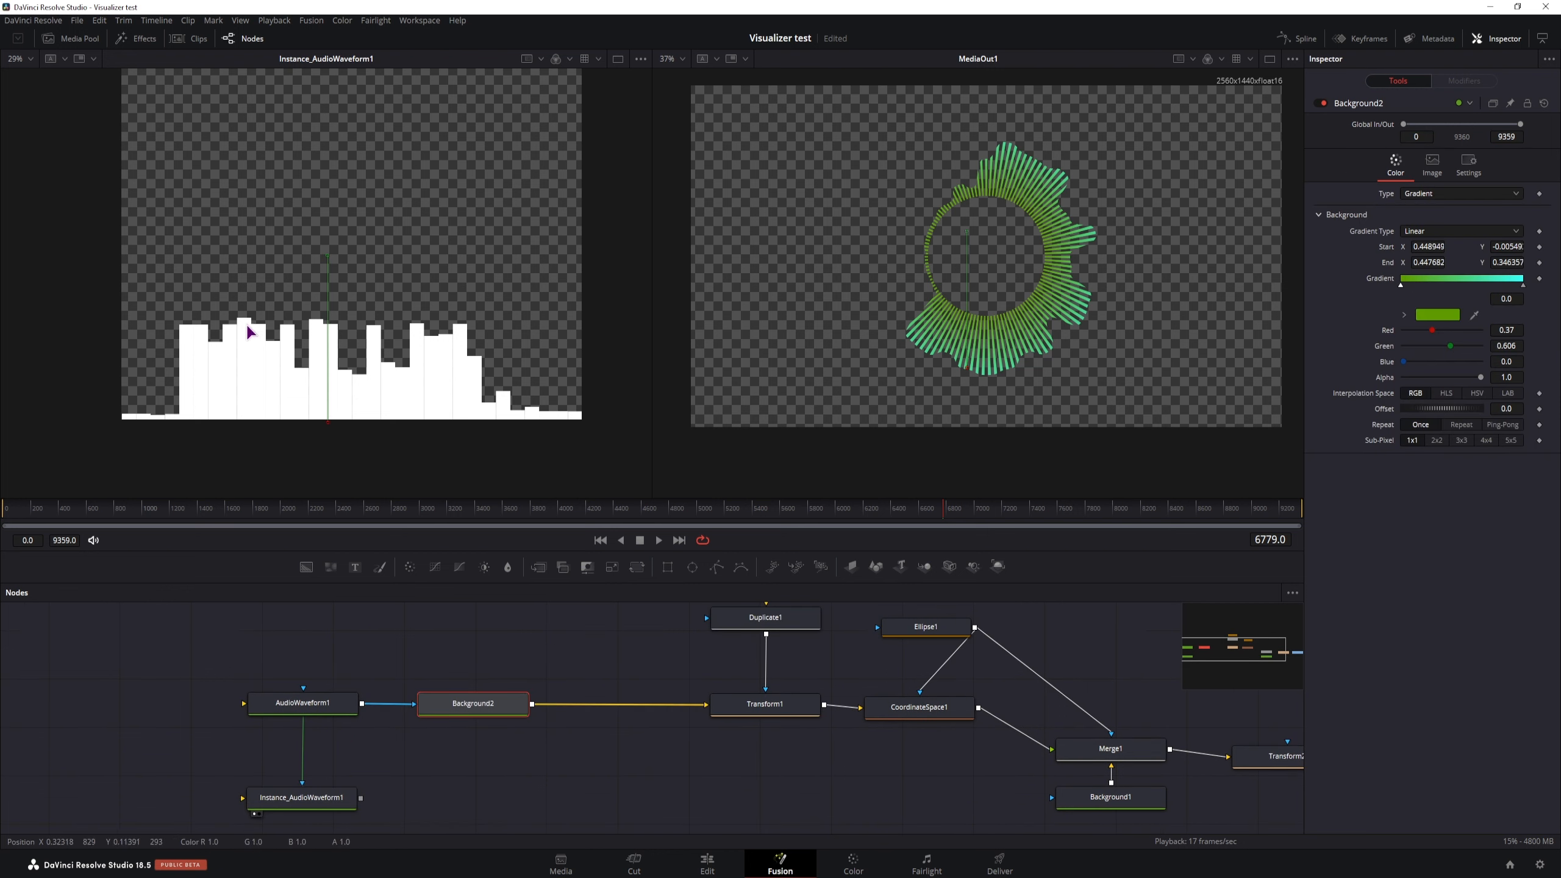
Display AudioWaveform1 in the first viewer, then add a Merge node combining AudioWaveform1 and its instance and feed it into Background2's mask.
click(321, 704)
key(1)
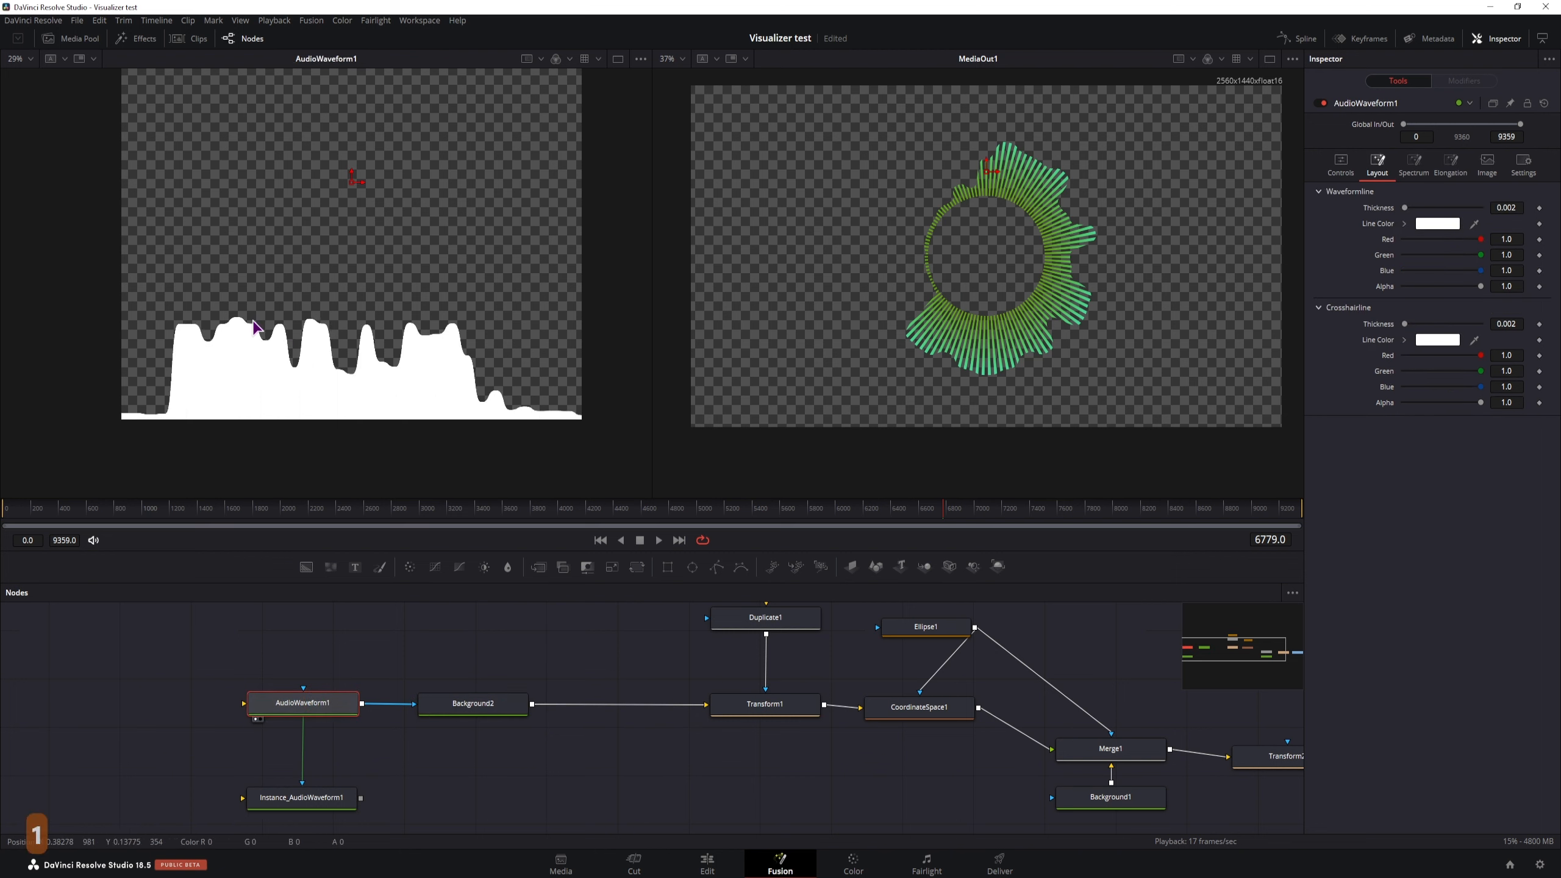
drag(508, 703, 649, 704)
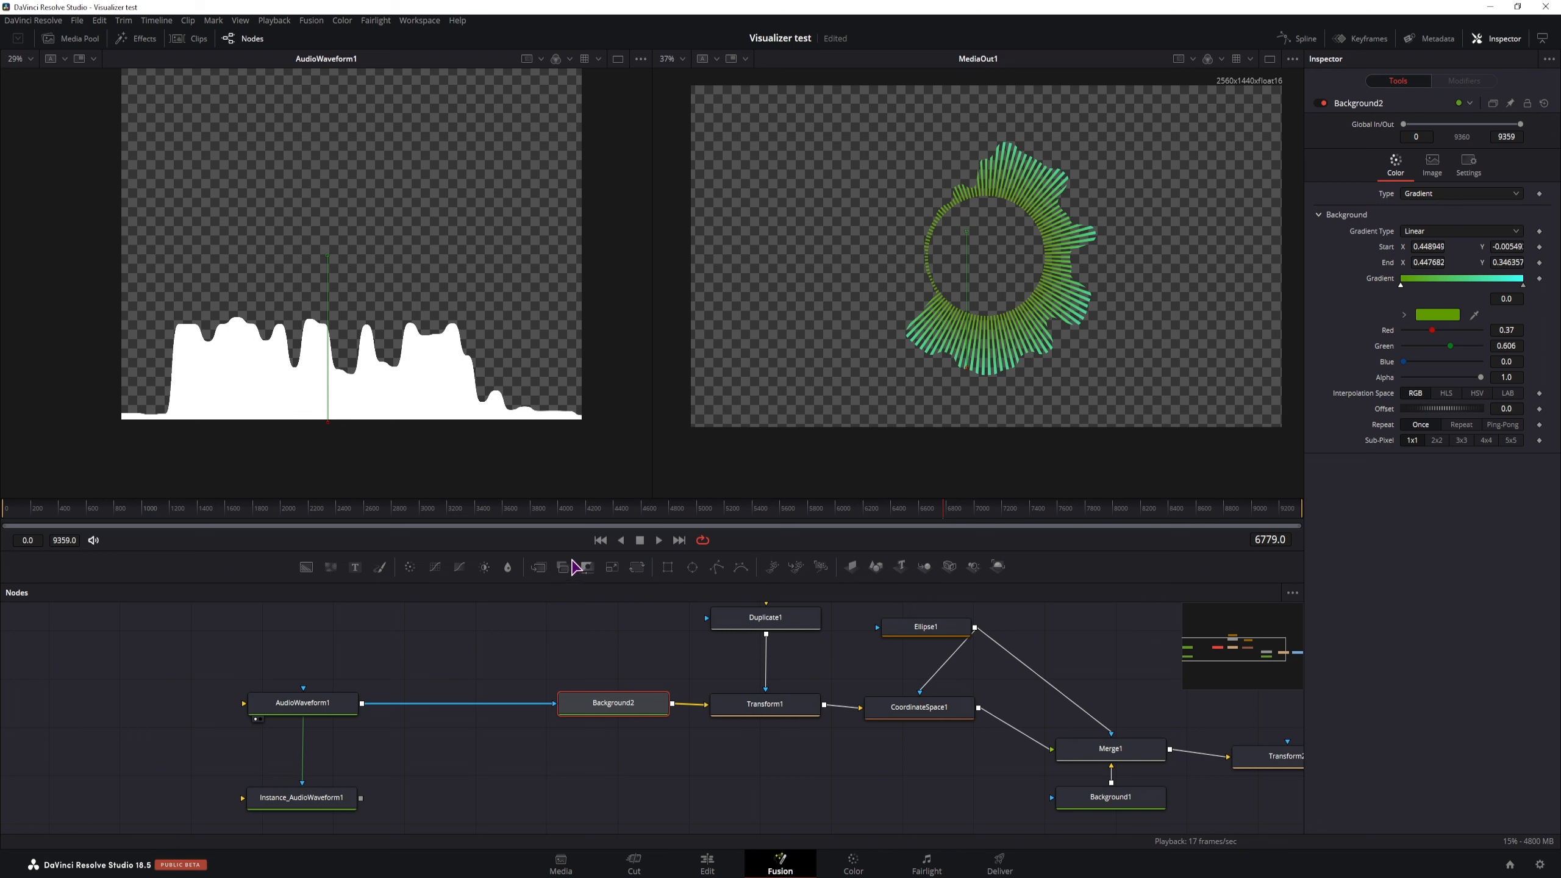
drag(572, 563, 483, 769)
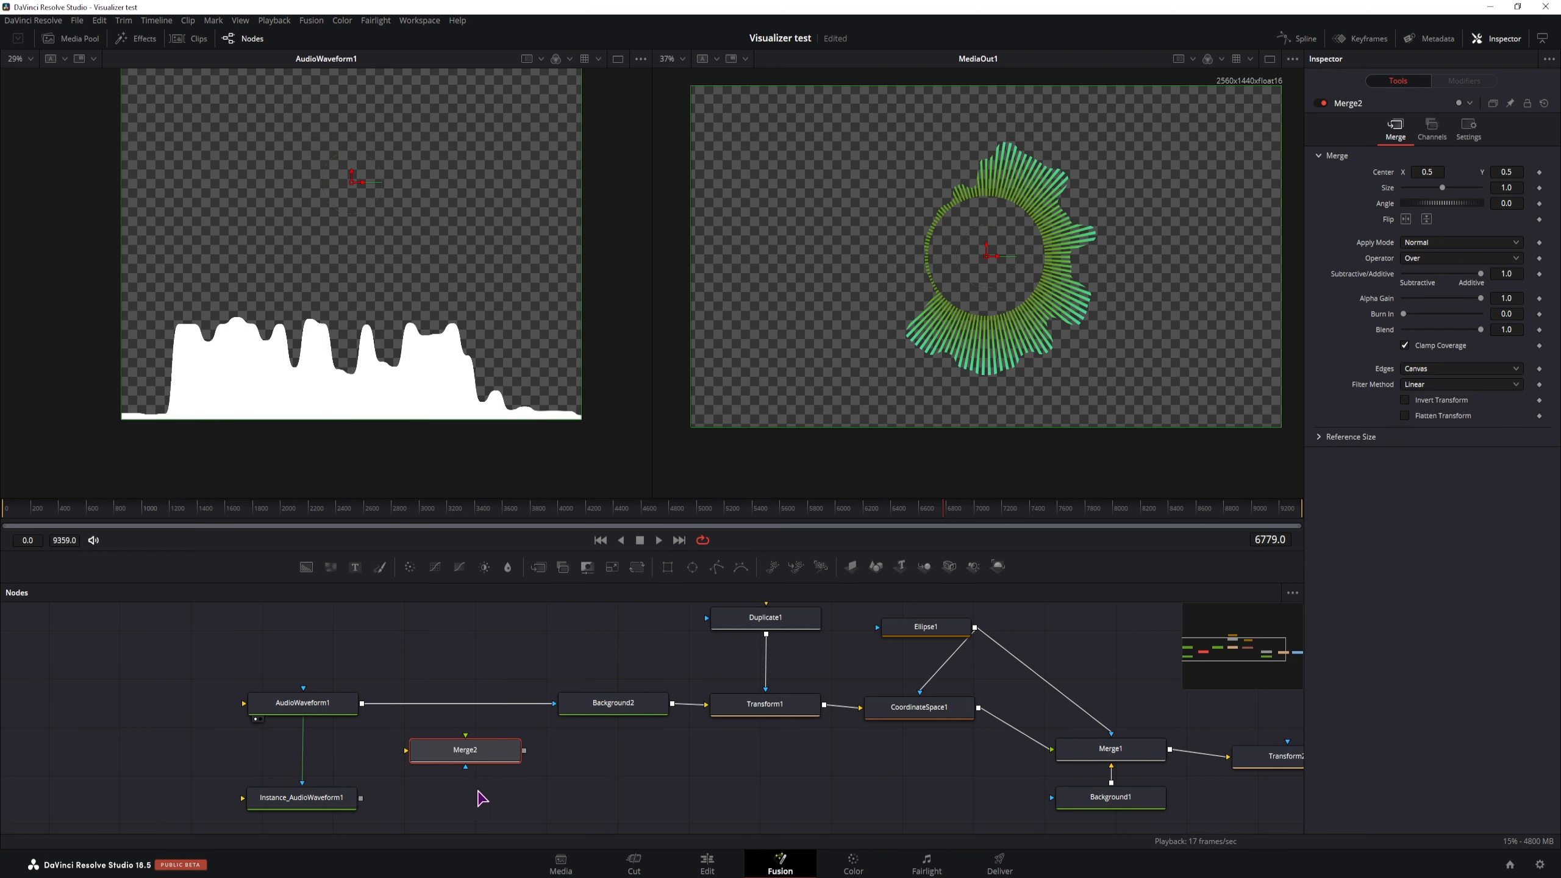
drag(360, 798, 465, 757)
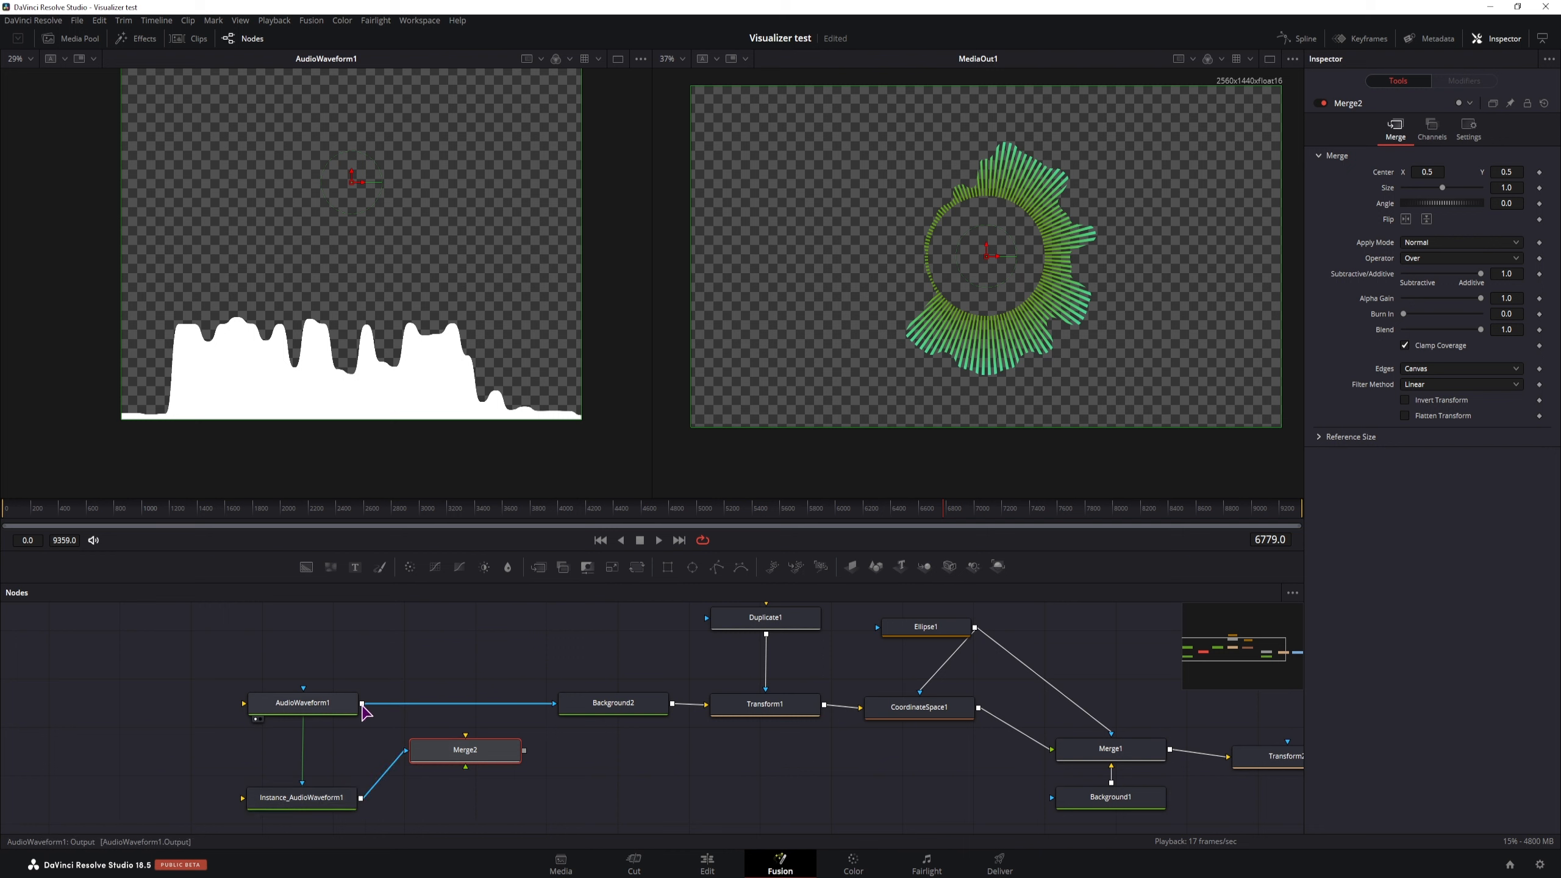
drag(362, 705, 554, 705)
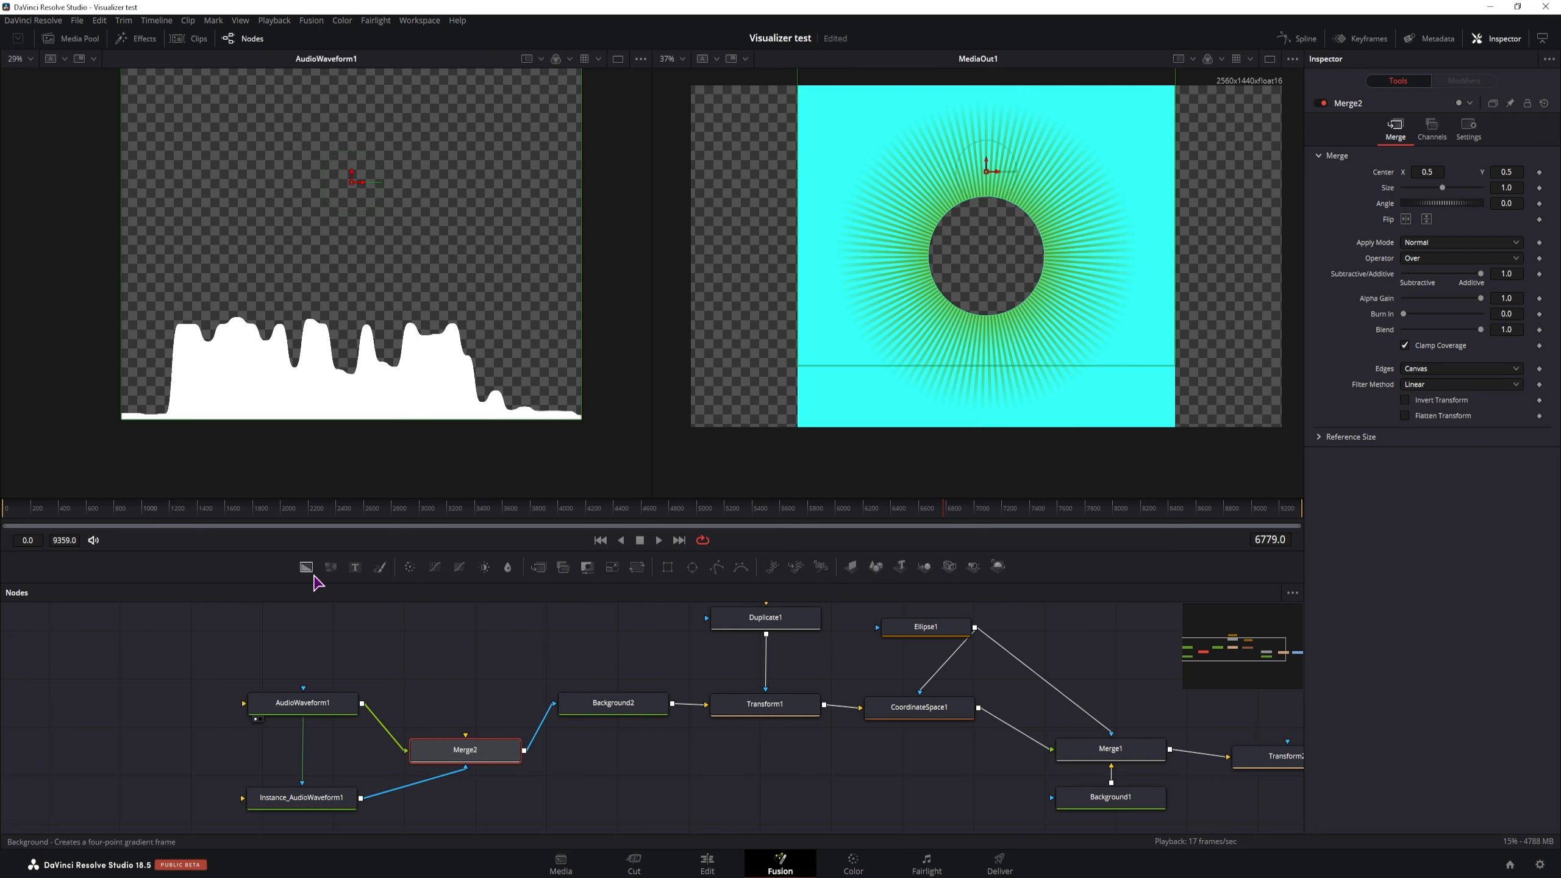
Add a Background node as the background input of Merge2 and set its Alpha to 0.
drag(305, 567, 464, 747)
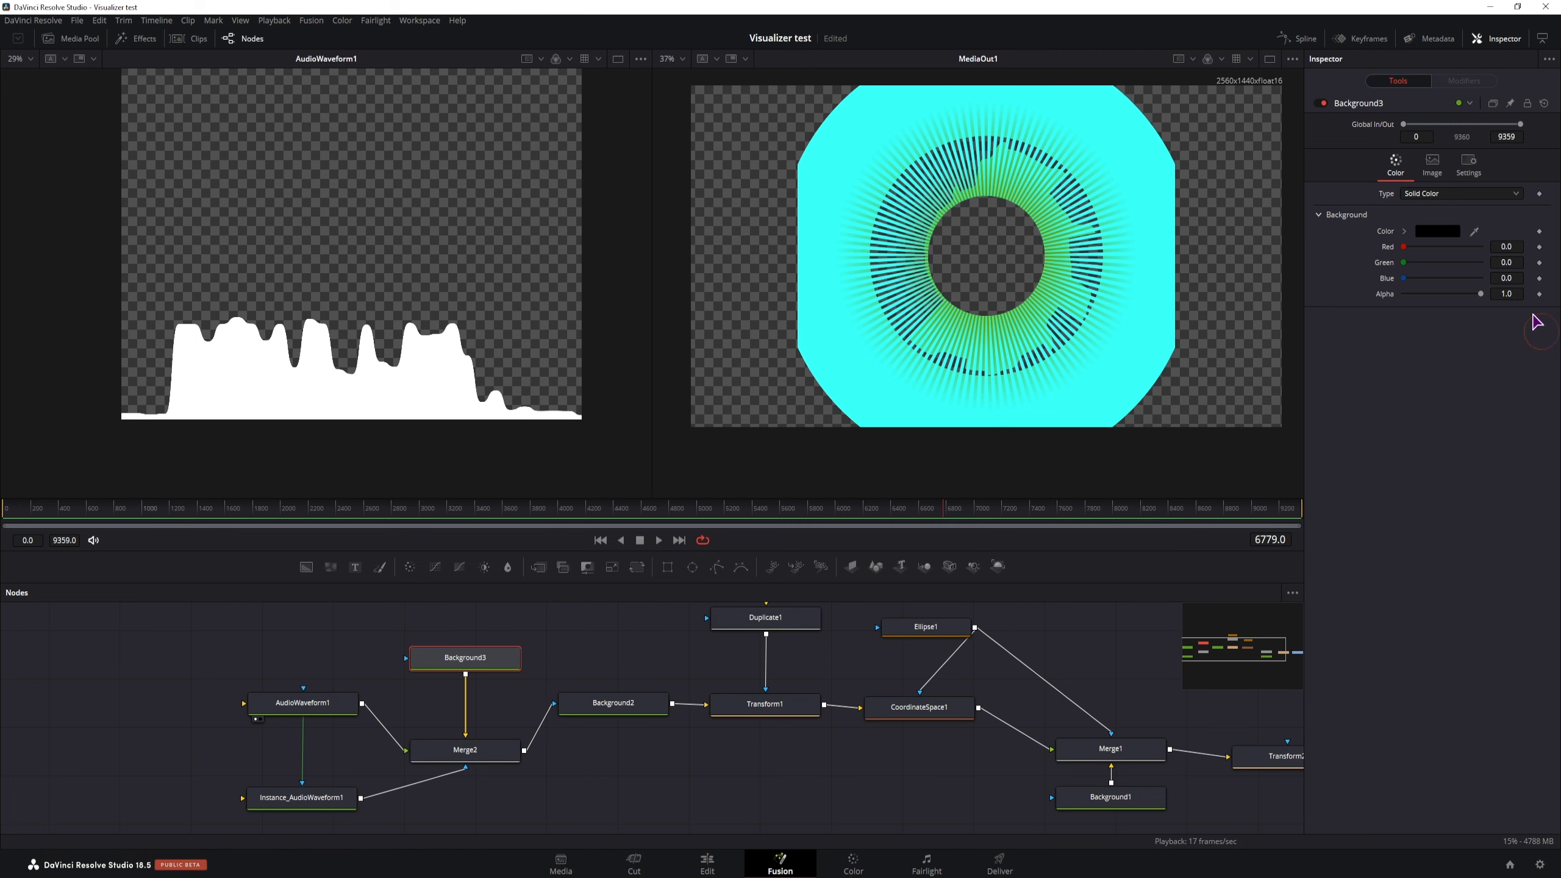
drag(1481, 295, 1345, 294)
click(486, 659)
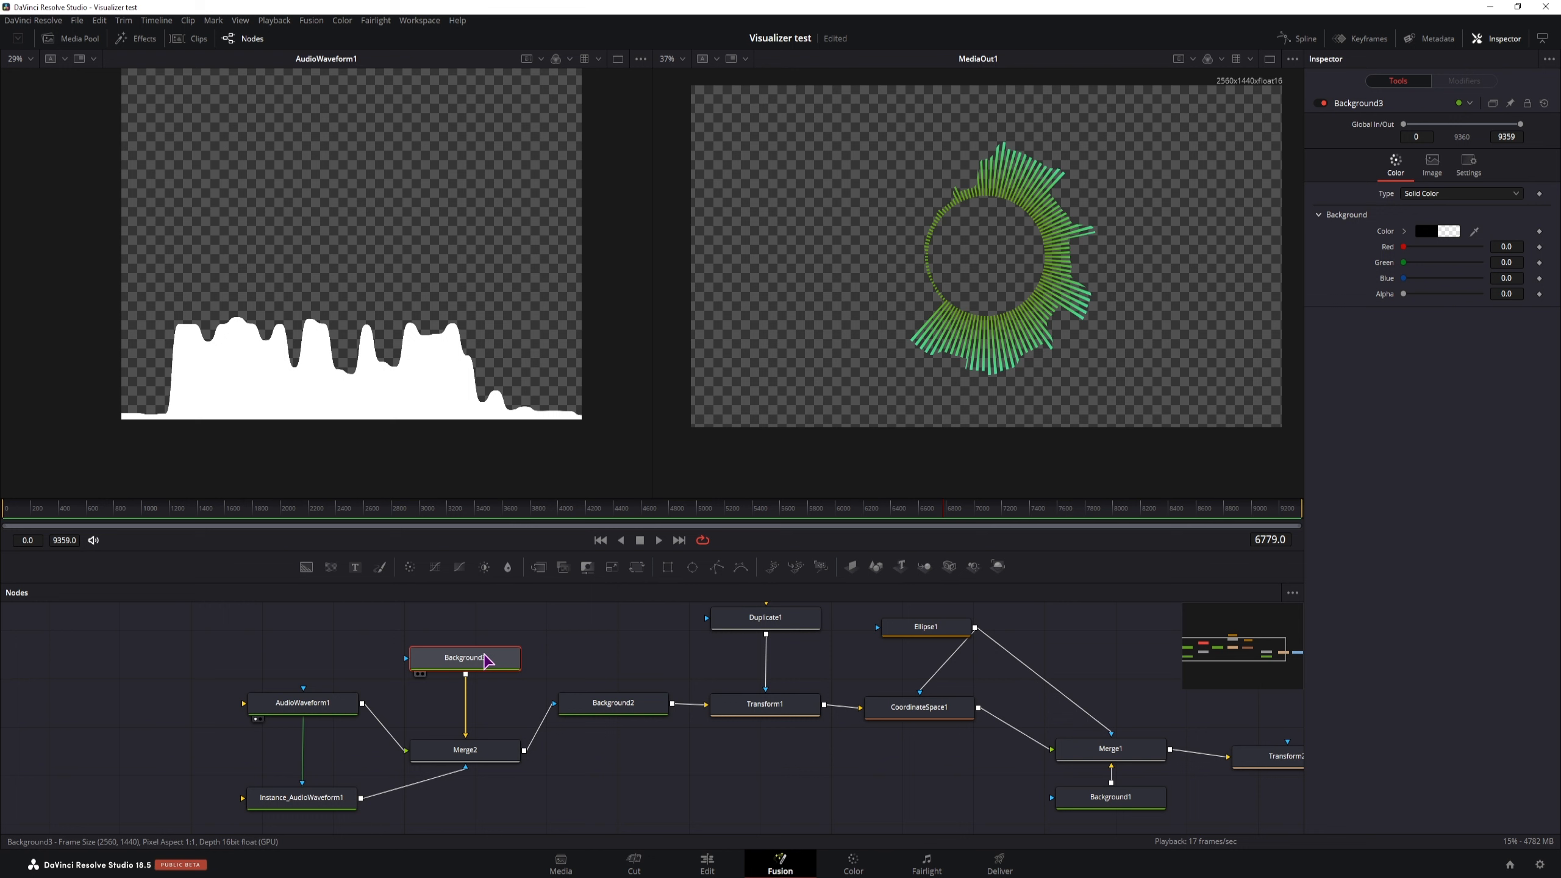
Turn off Auto Resolution on Background3 and set its Height to 2560.
click(1432, 164)
click(1405, 278)
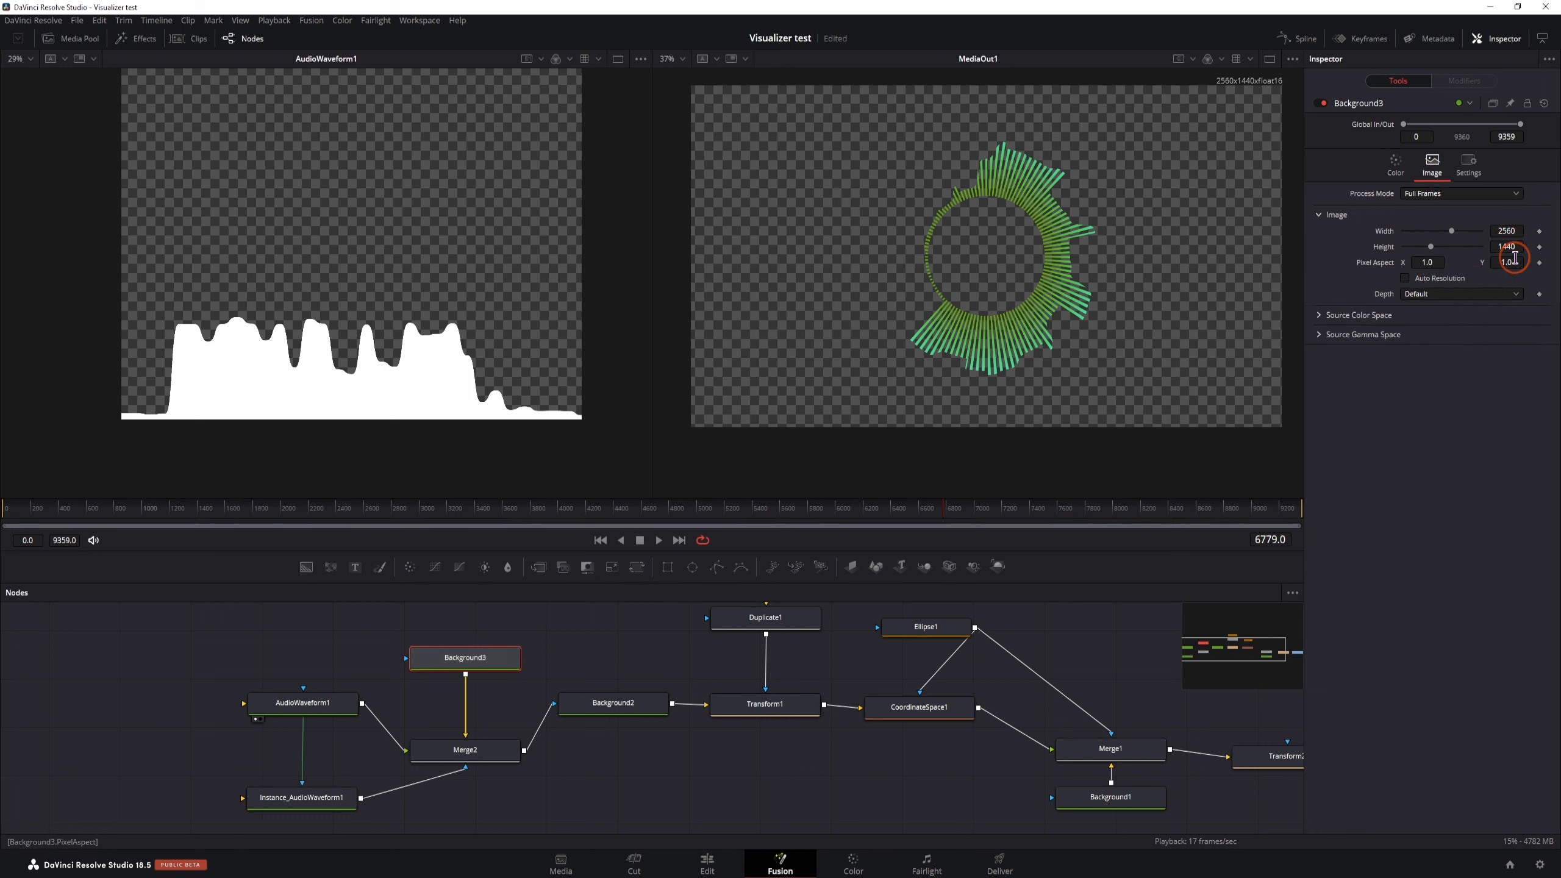
click(1507, 246)
text(2560)
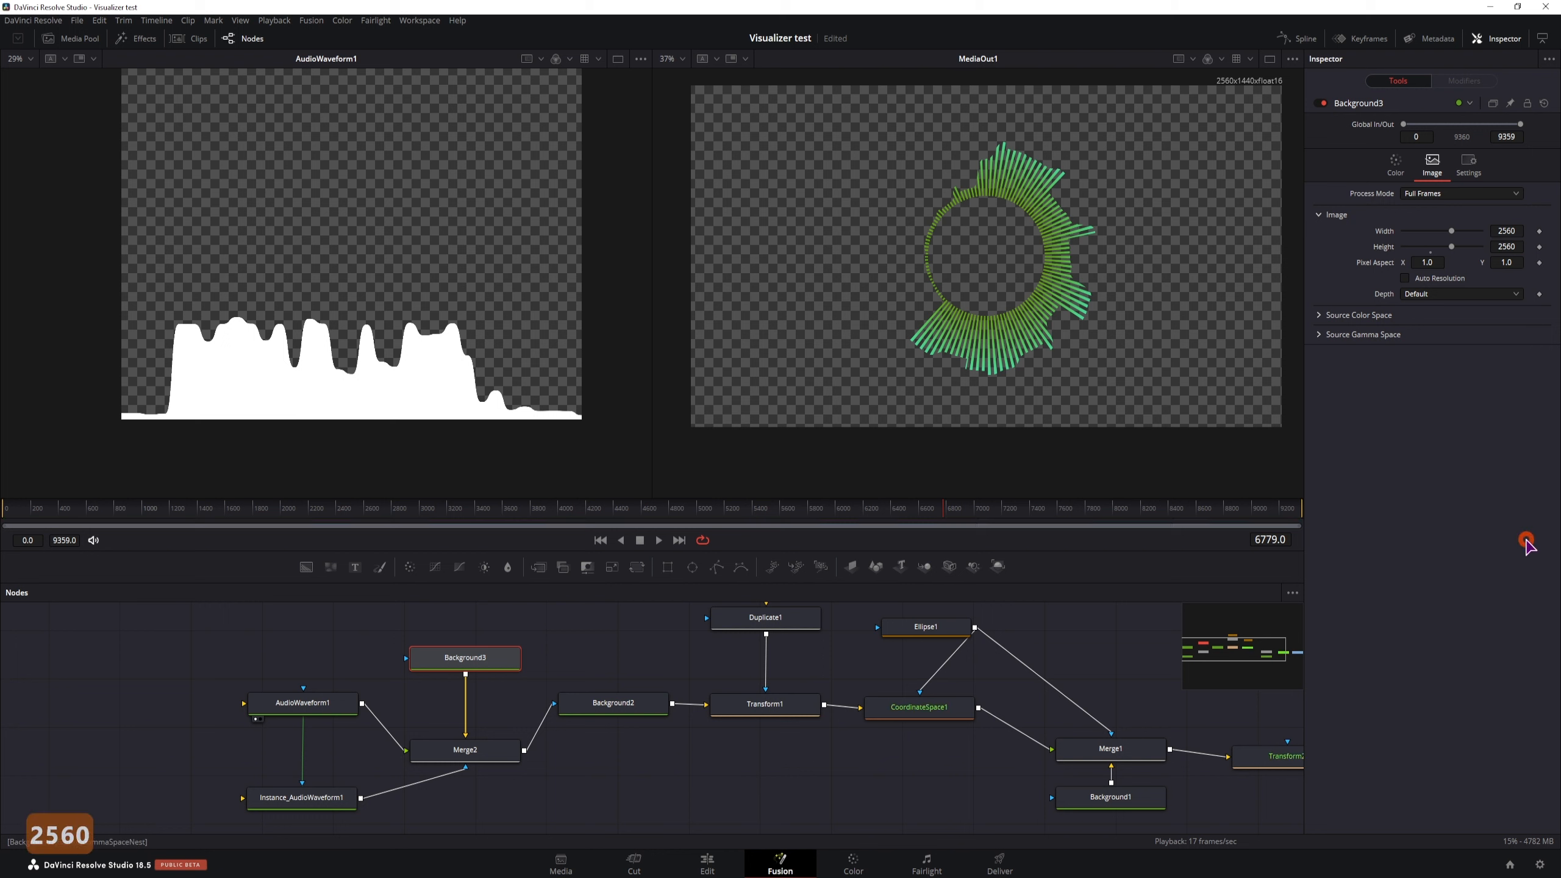
Deinstance Compression on Instance_AudioWaveform1, then set Scale to 0.2, Threshold to 0.15 and Compression to 100.
click(301, 798)
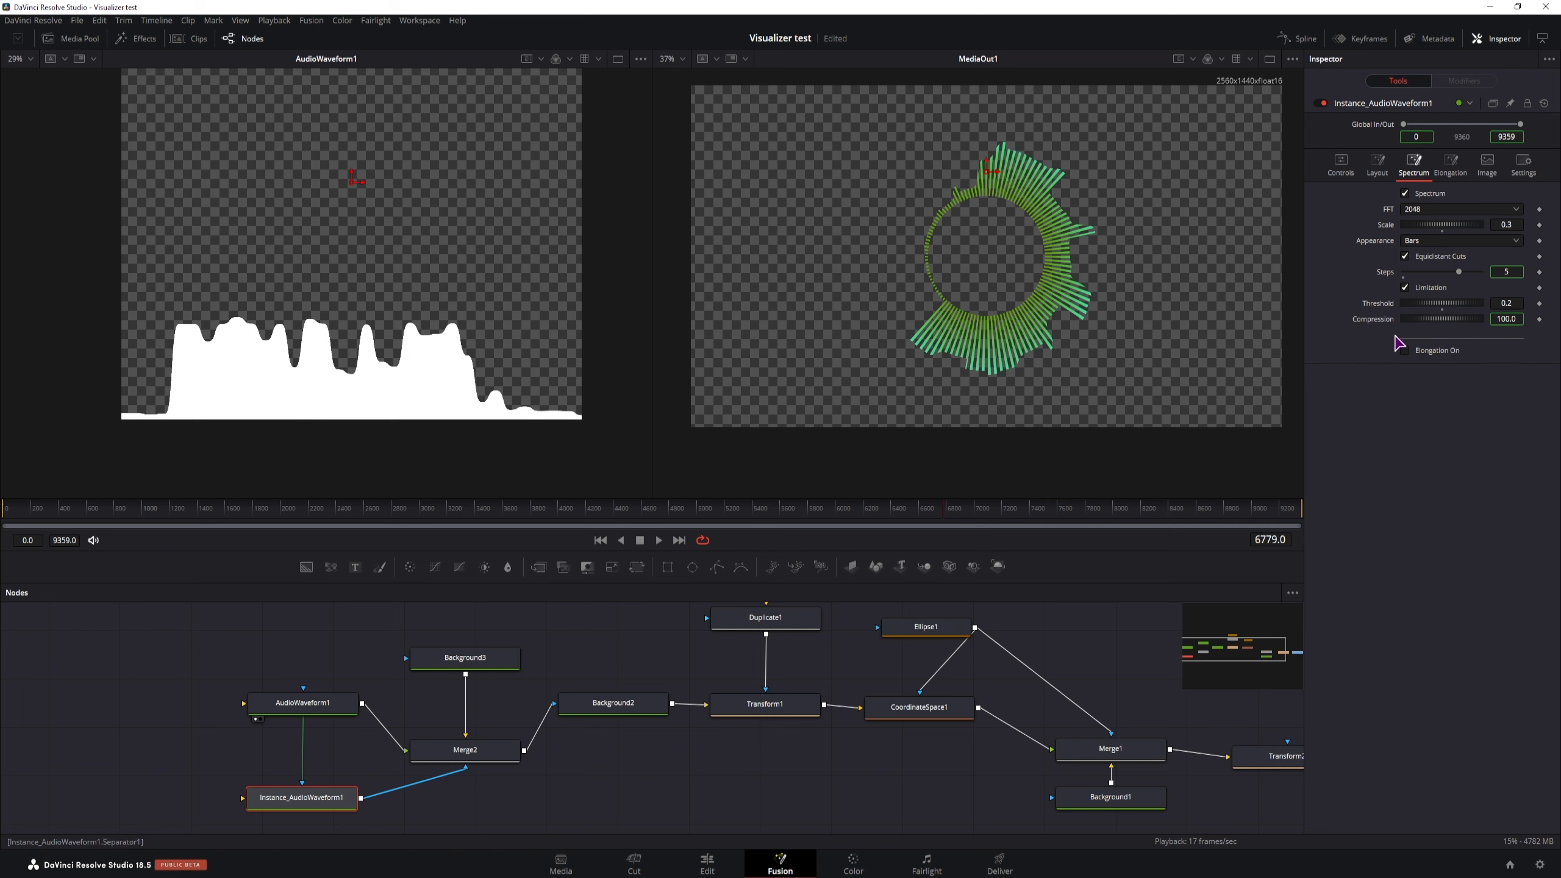
right_click(1379, 324)
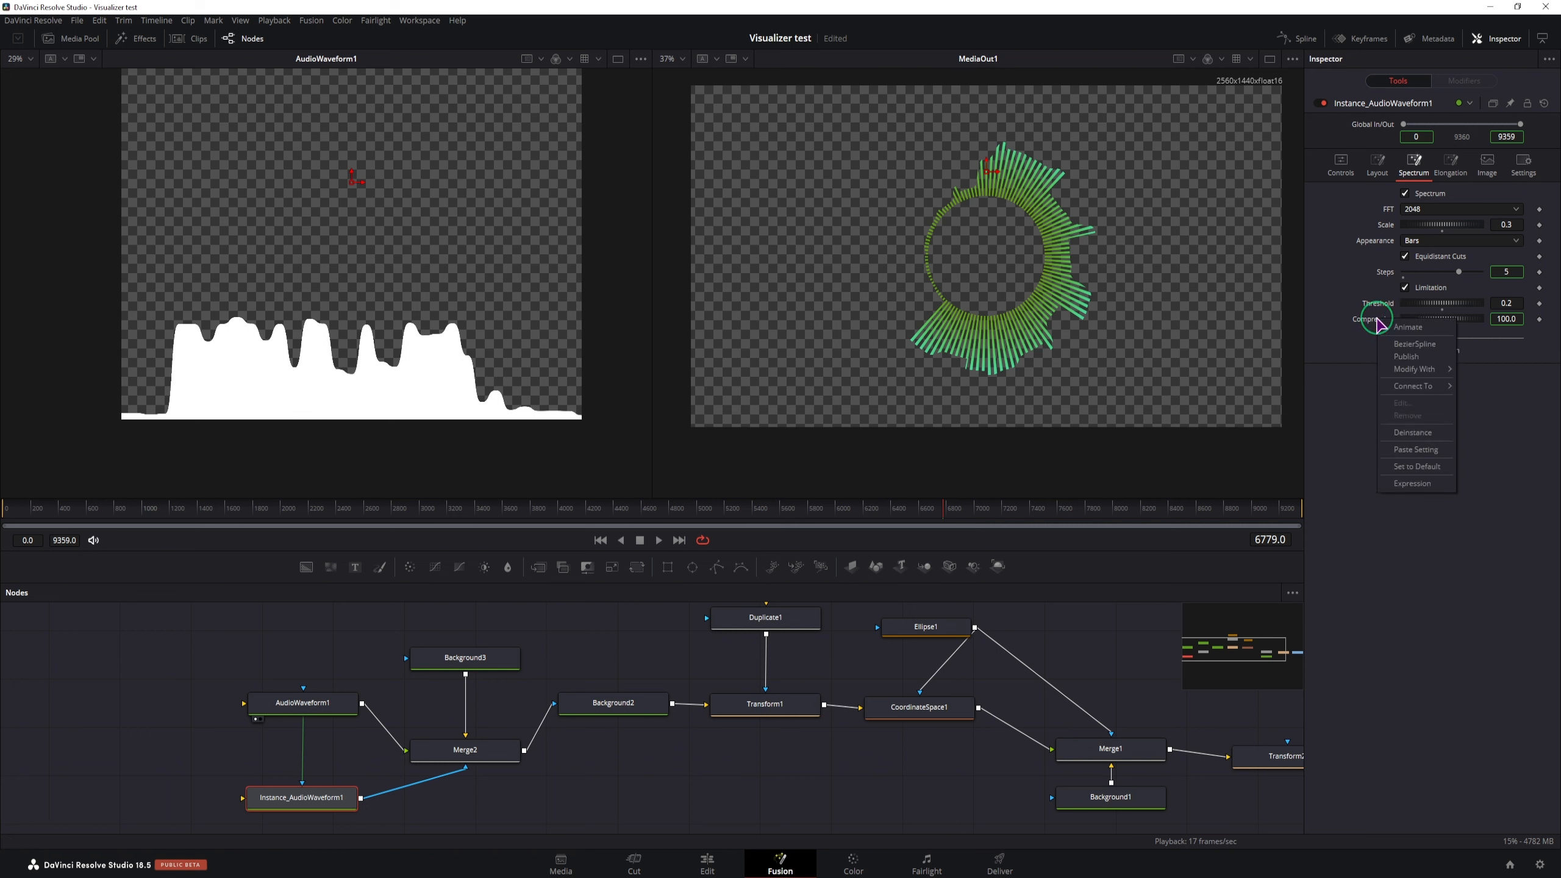
click(1412, 433)
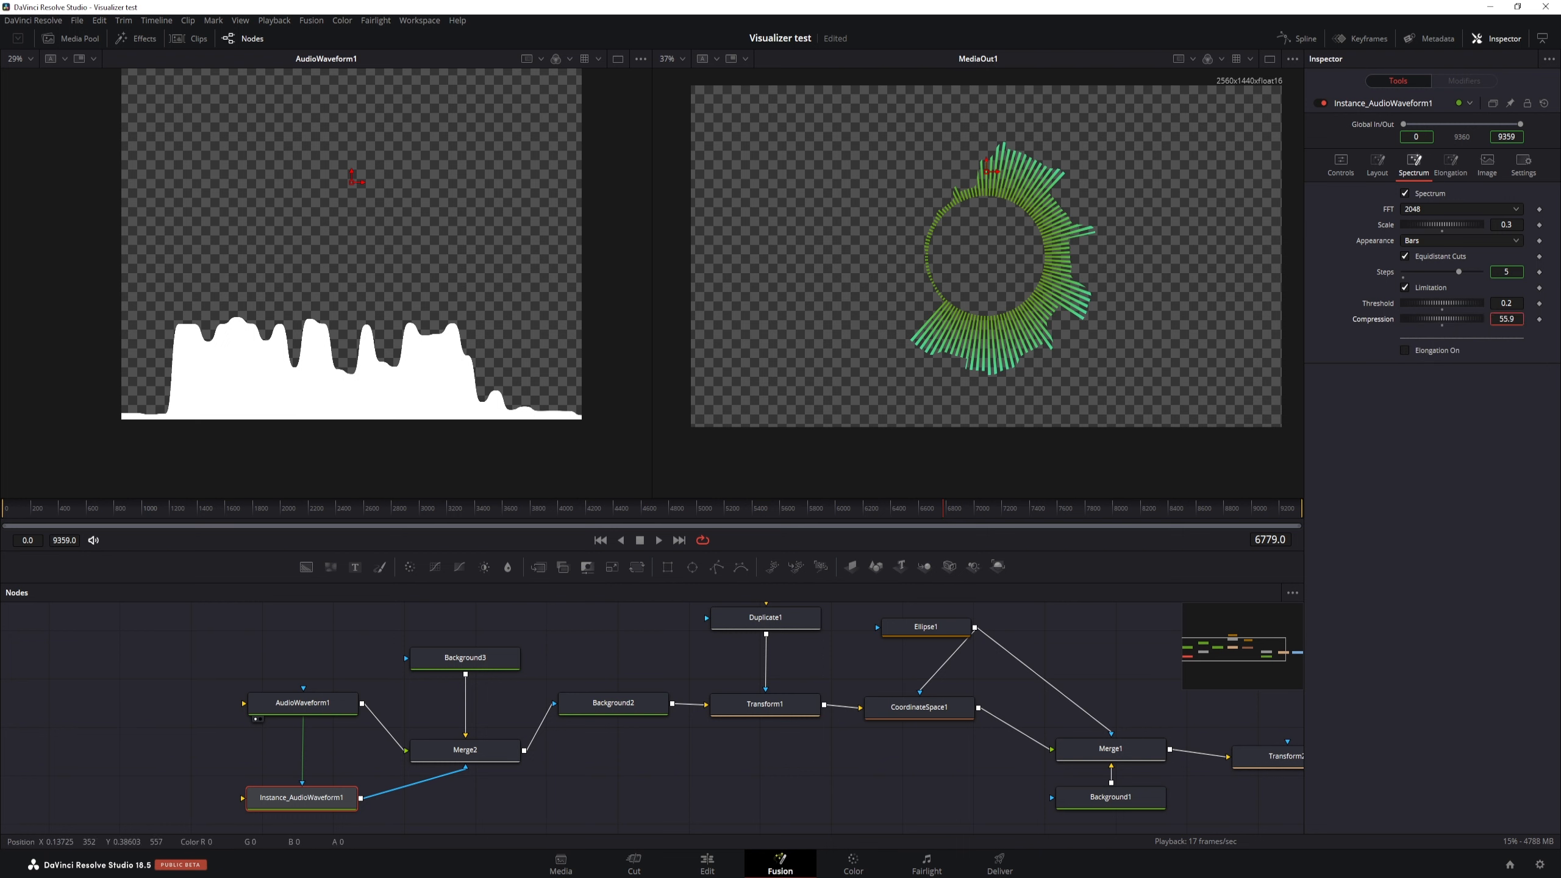
text(2.0)
key(Return)
drag(1429, 323, 1557, 319)
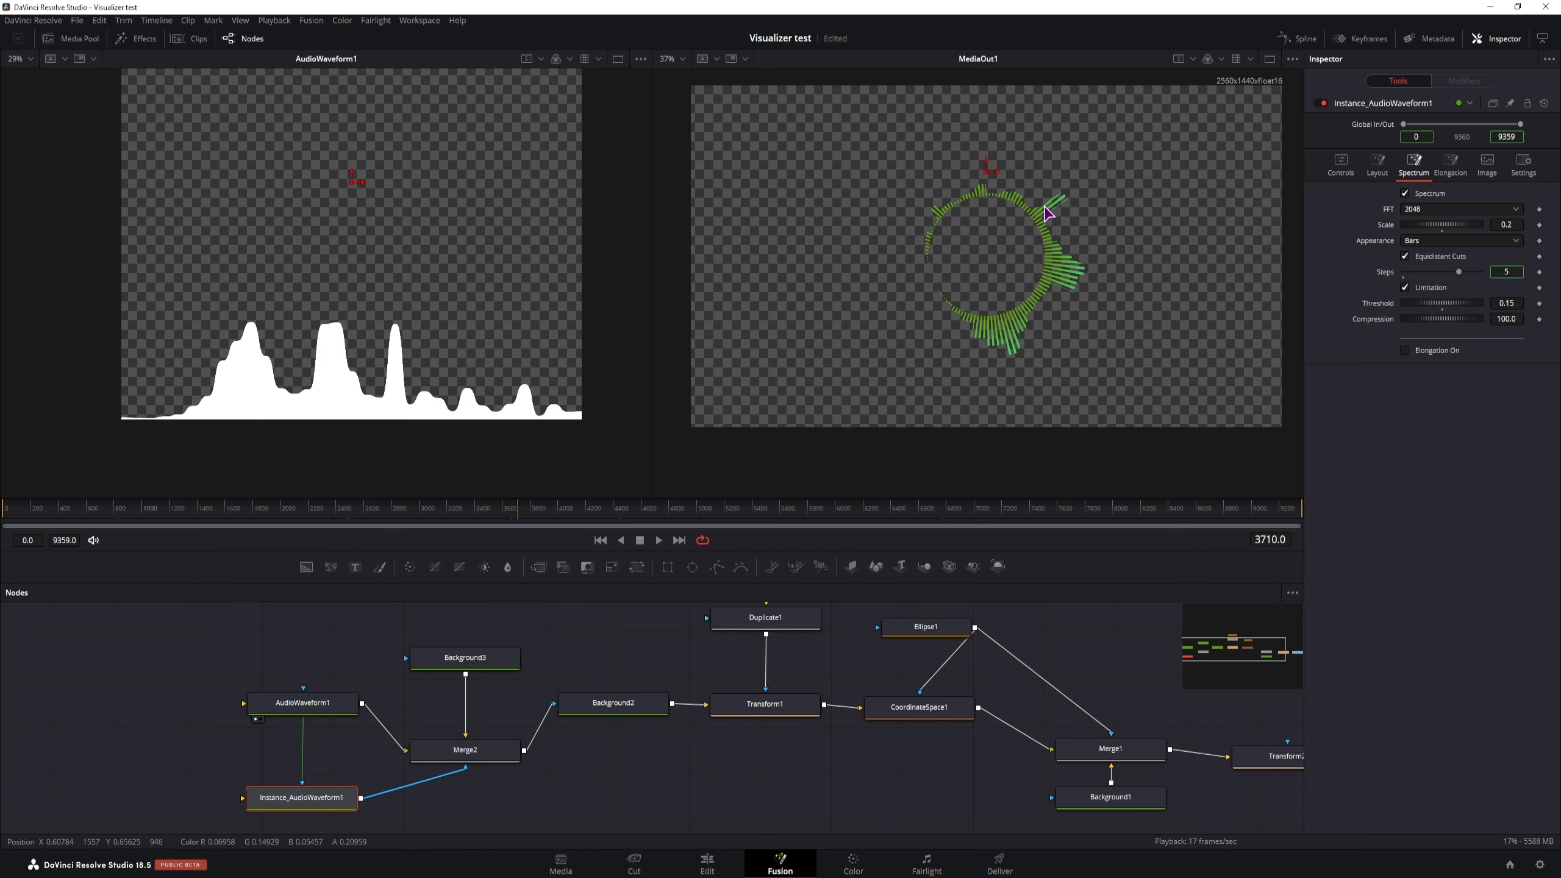
Reset AudioWaveform1's spectrum Threshold and Scale to their default of 1.0.
click(311, 702)
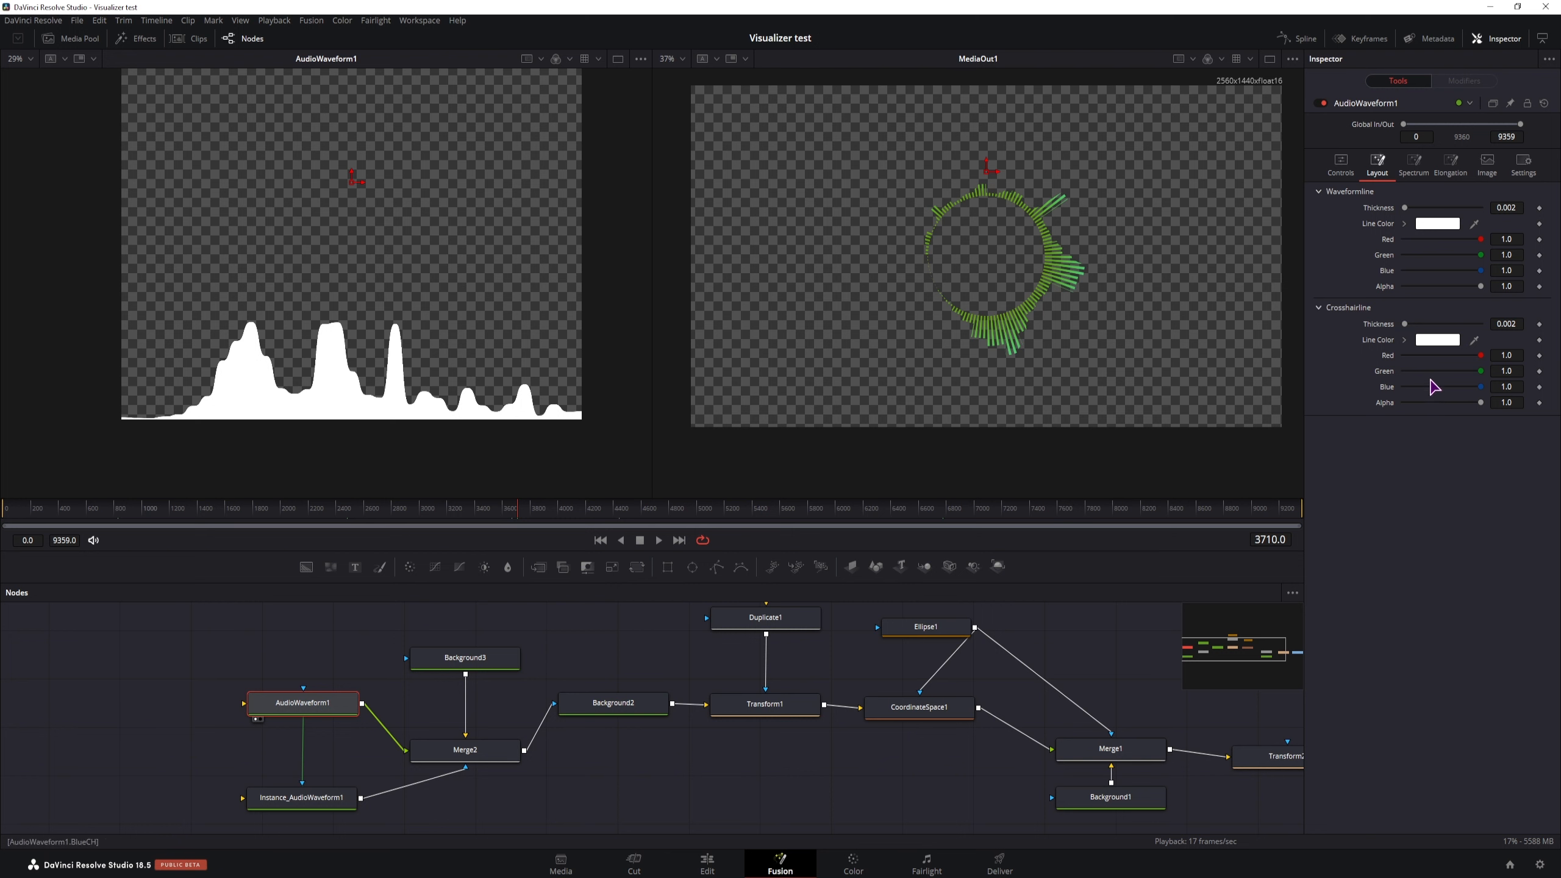
click(1413, 165)
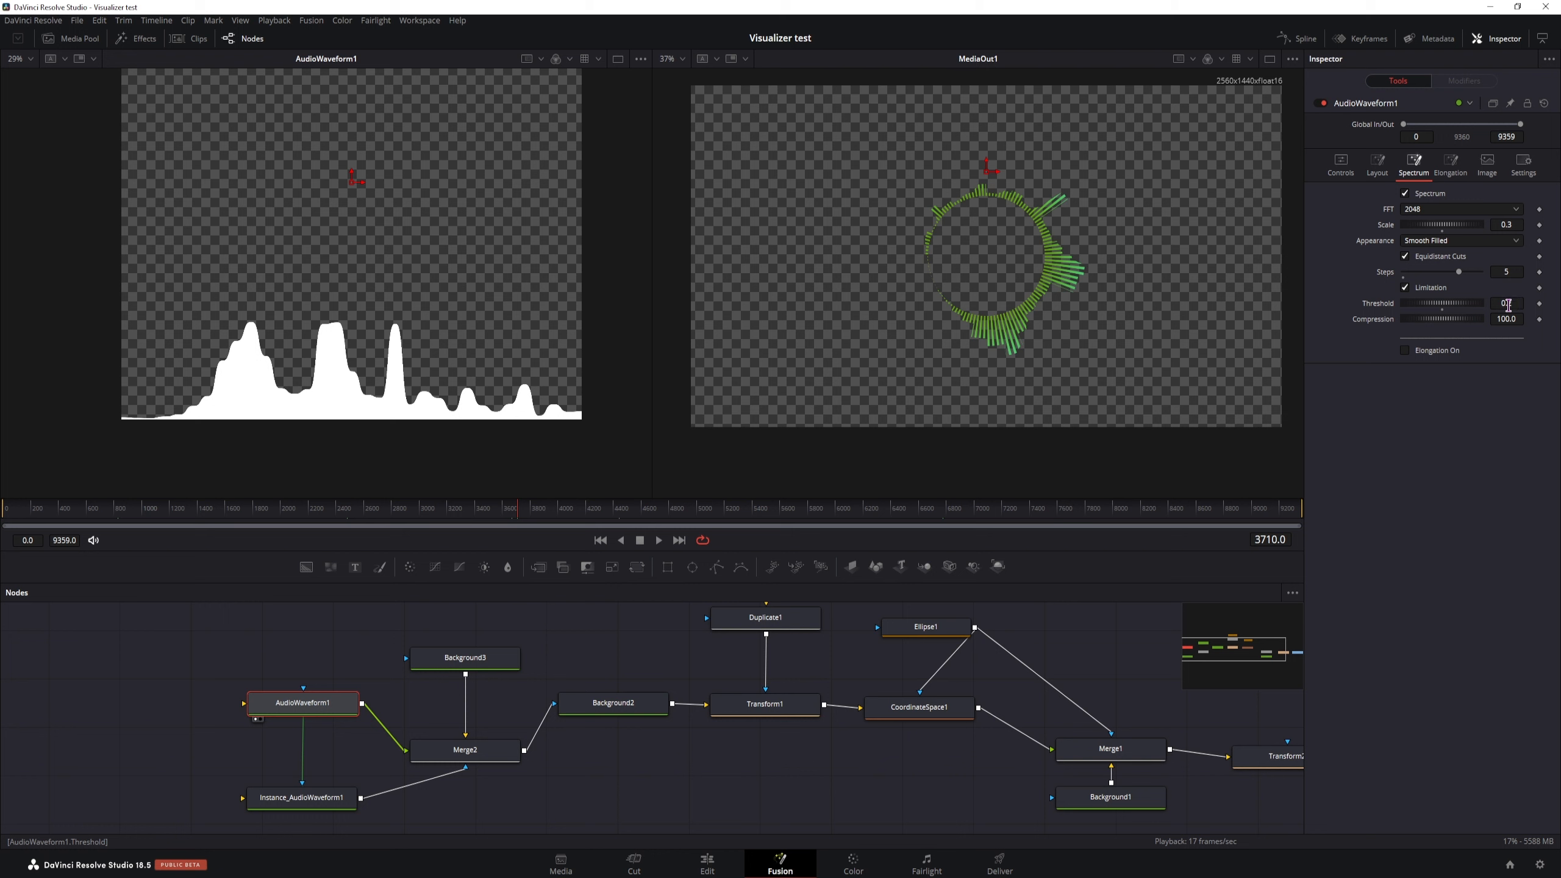
key(Return)
double_click(1383, 304)
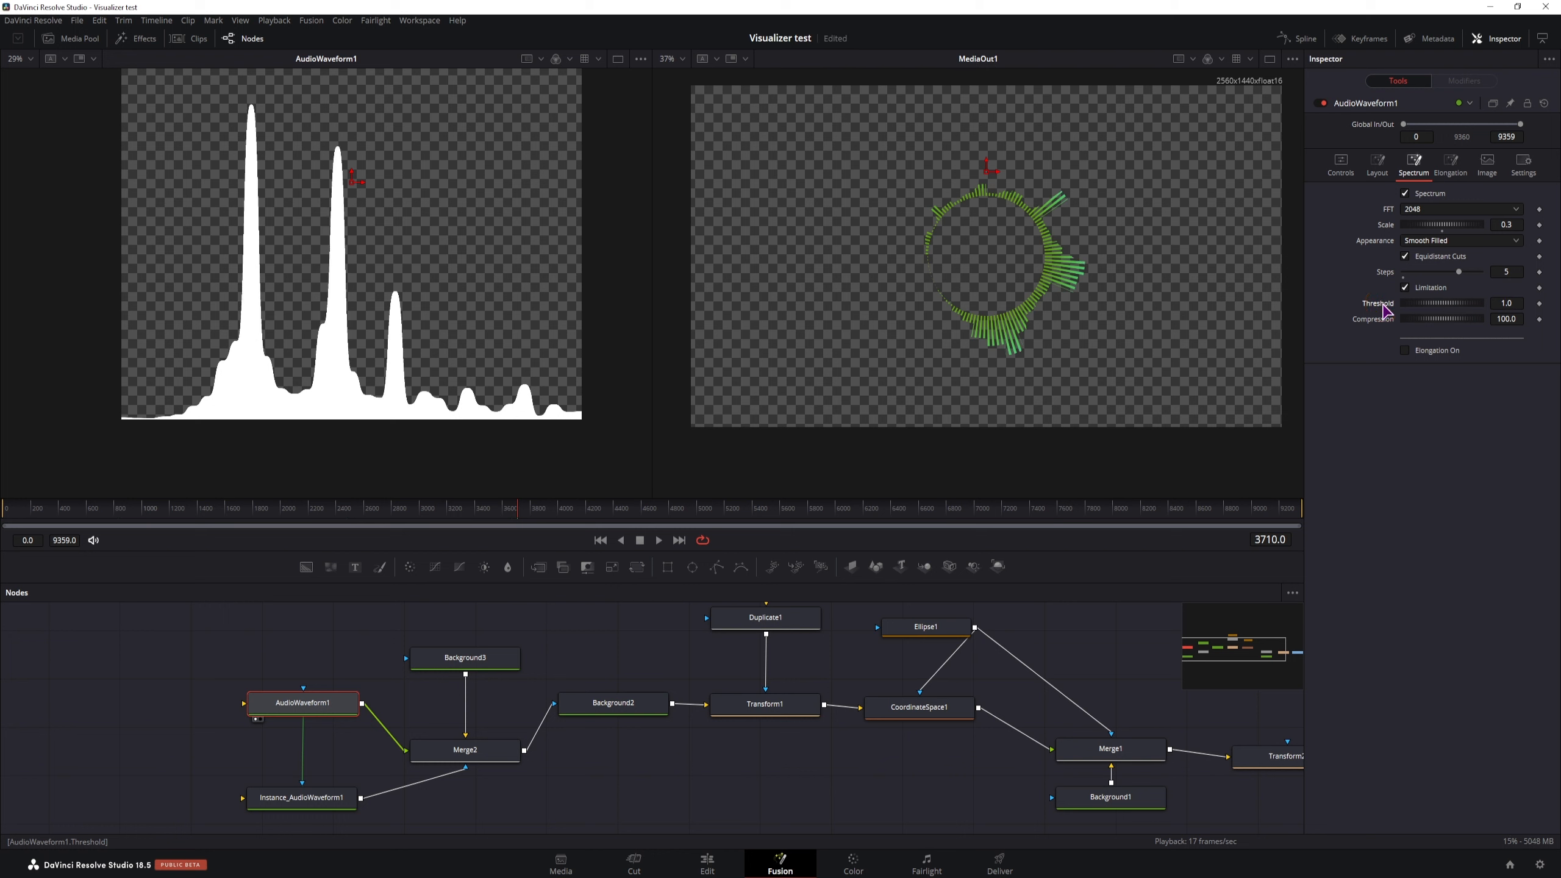
double_click(1387, 225)
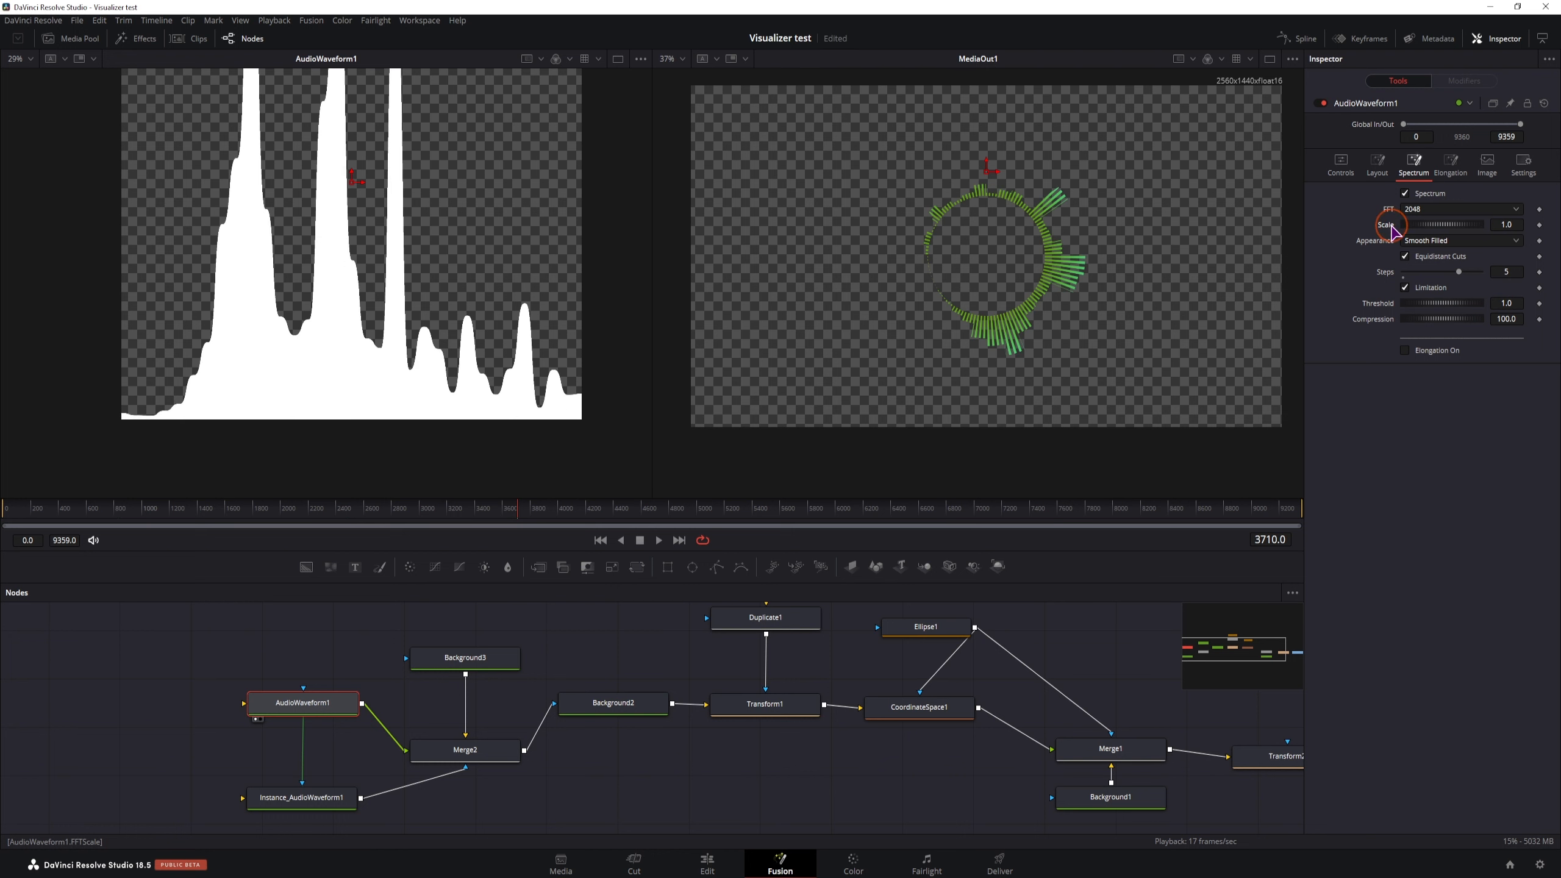
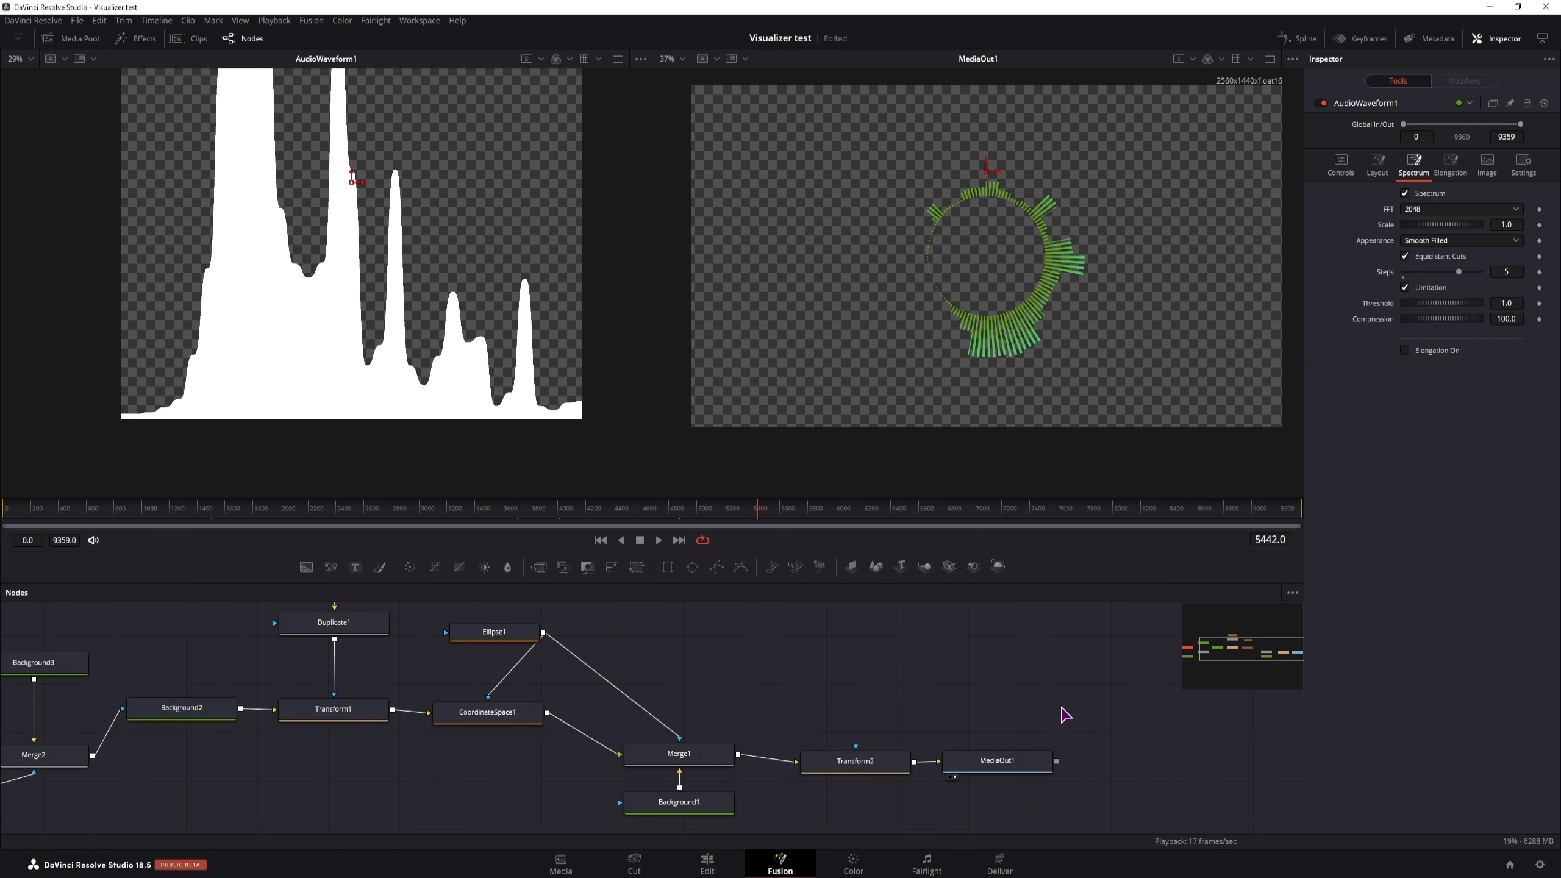
Make room after Merge1 by rearranging the end nodes, and insert a new Merge node between Merge1 and Transform2.
drag(1059, 708, 995, 763)
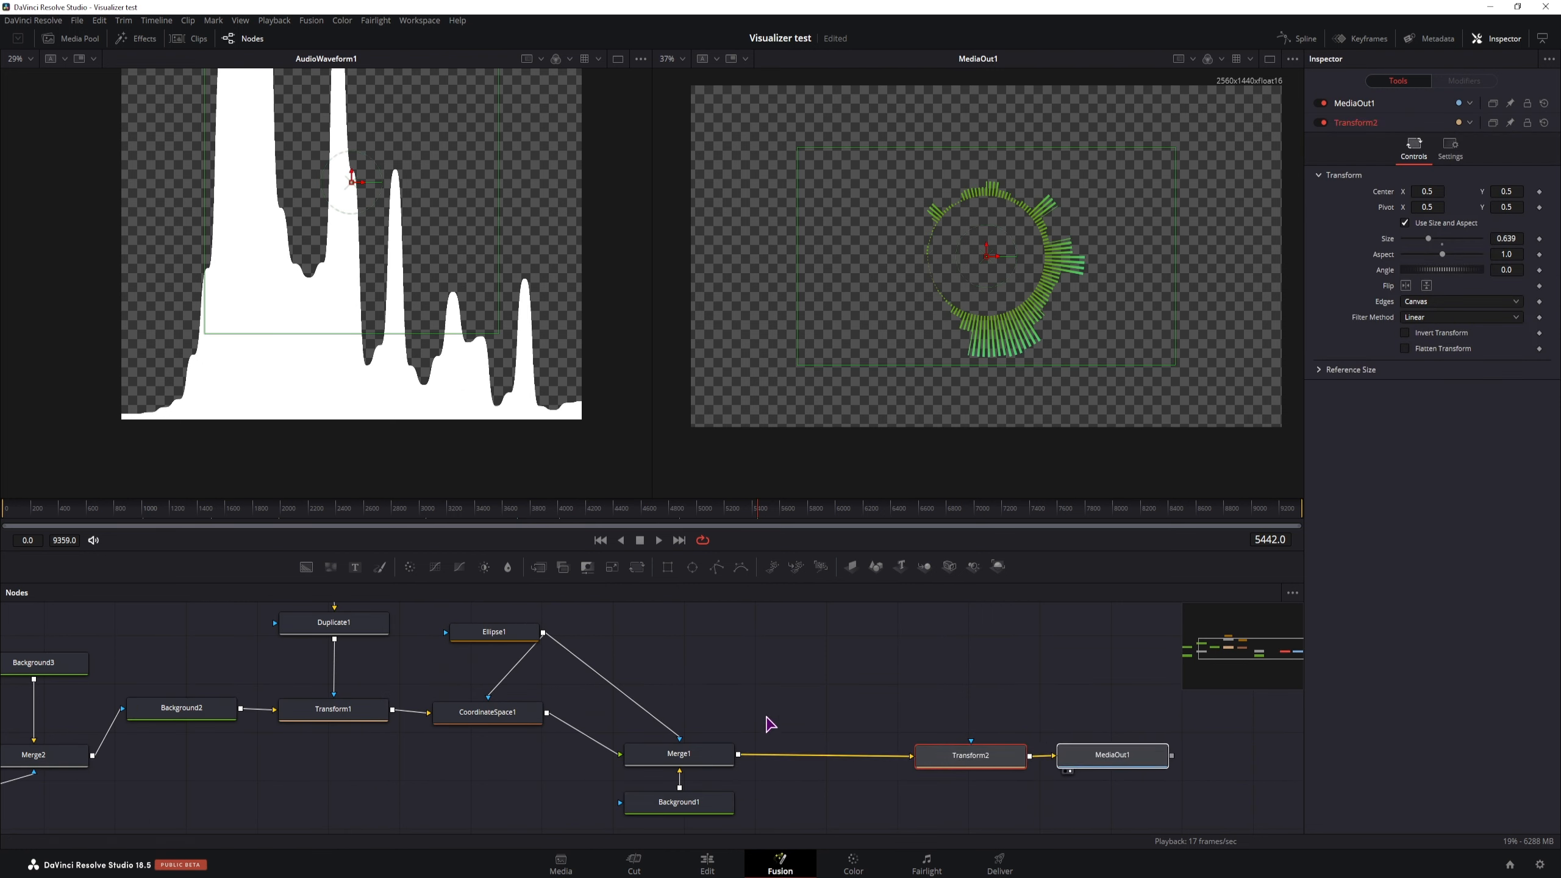
drag(767, 718, 675, 820)
drag(704, 761, 703, 718)
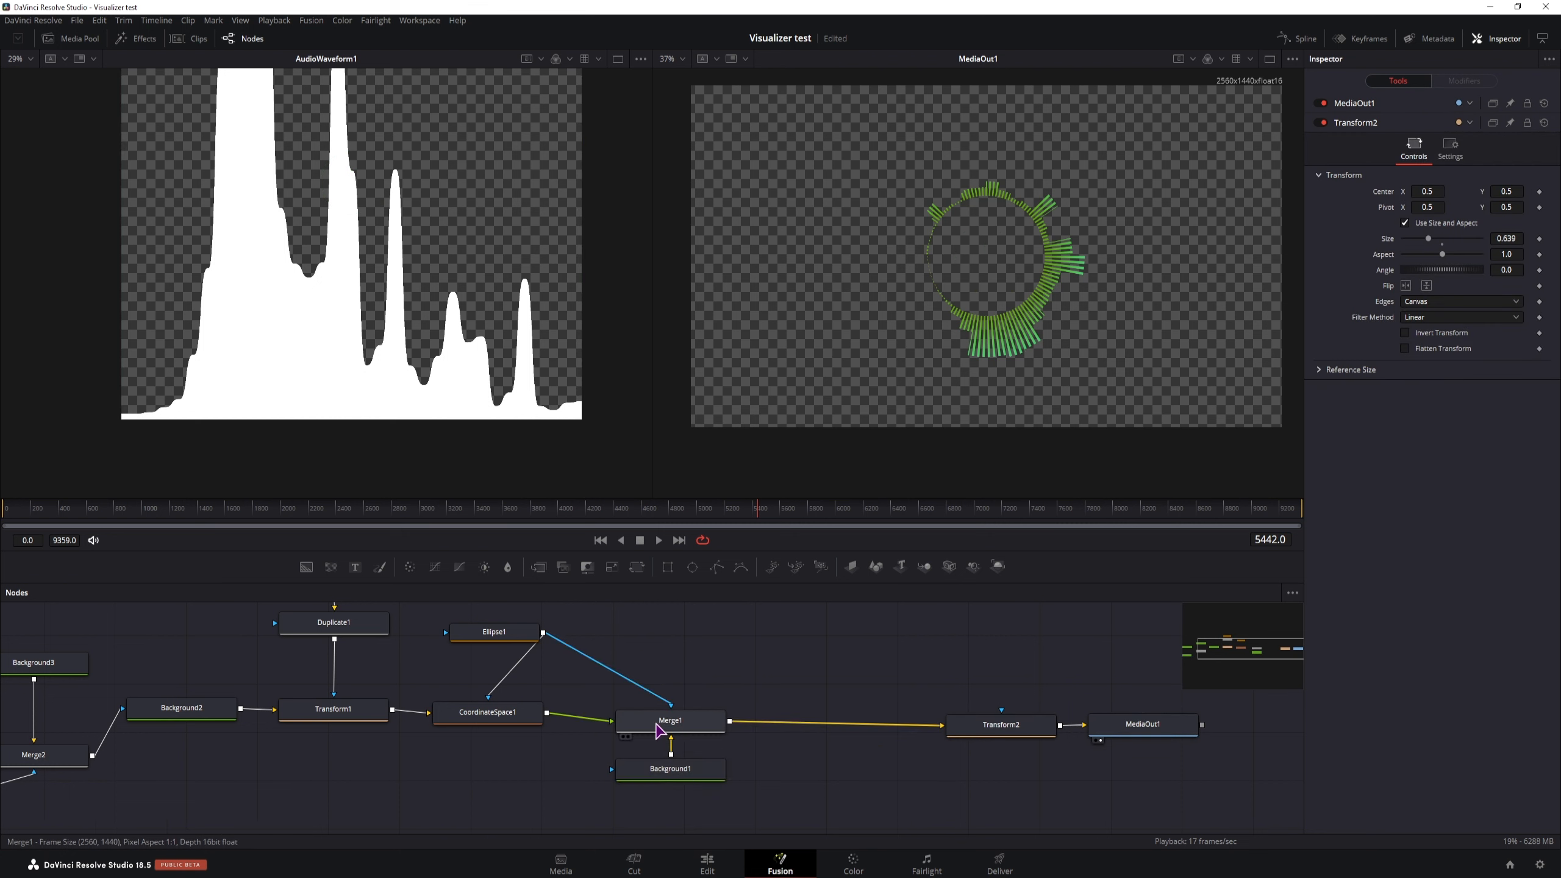
click(530, 599)
drag(559, 592, 846, 694)
drag(847, 690, 843, 730)
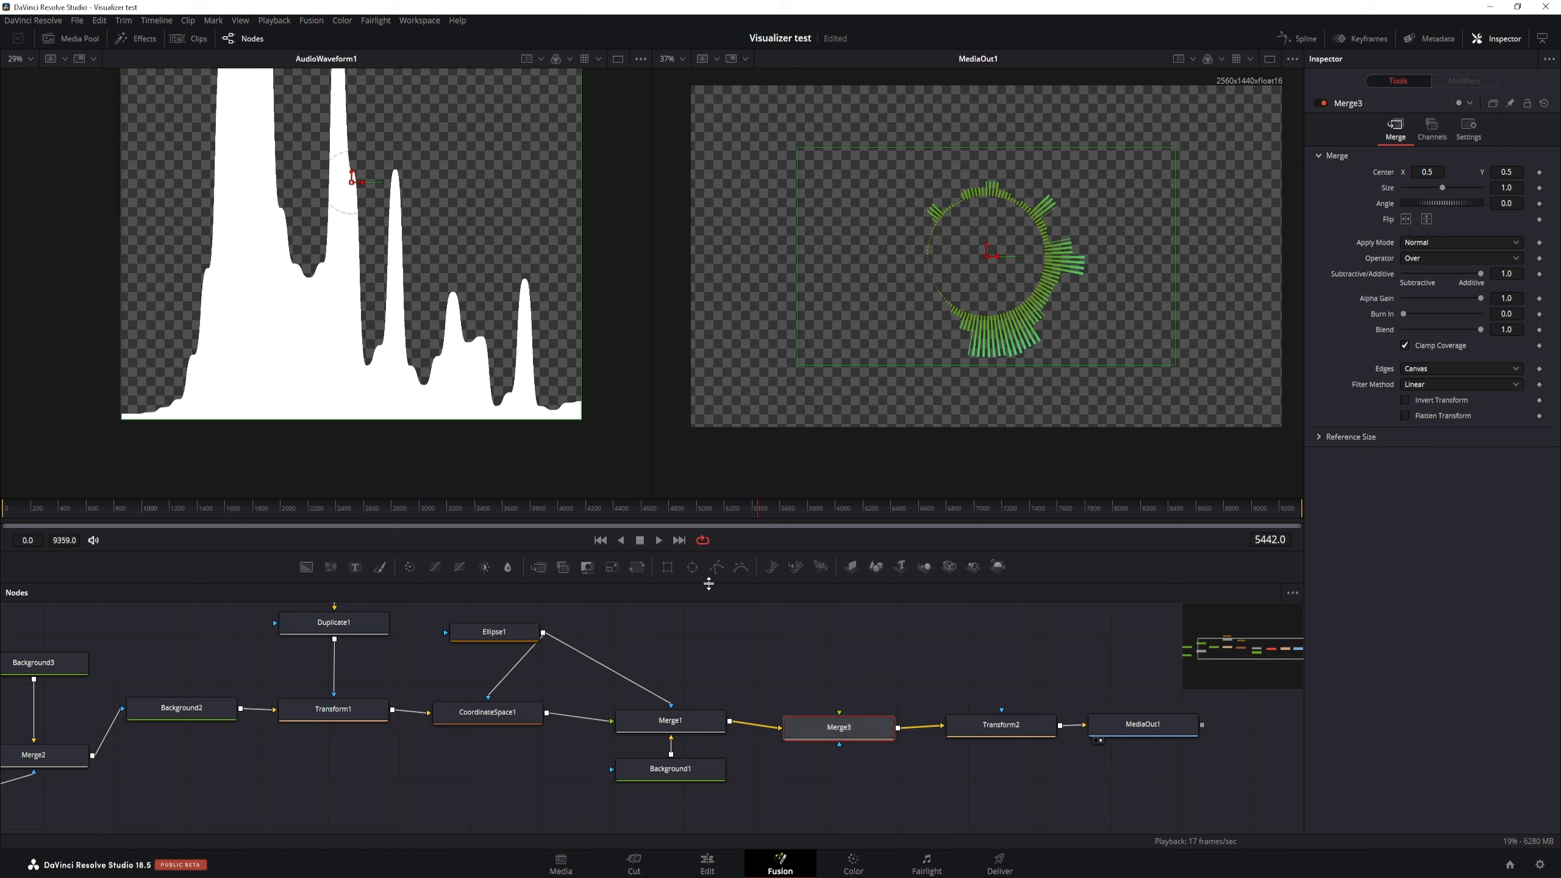
drag(701, 577, 712, 588)
drag(822, 652, 823, 653)
click(500, 634)
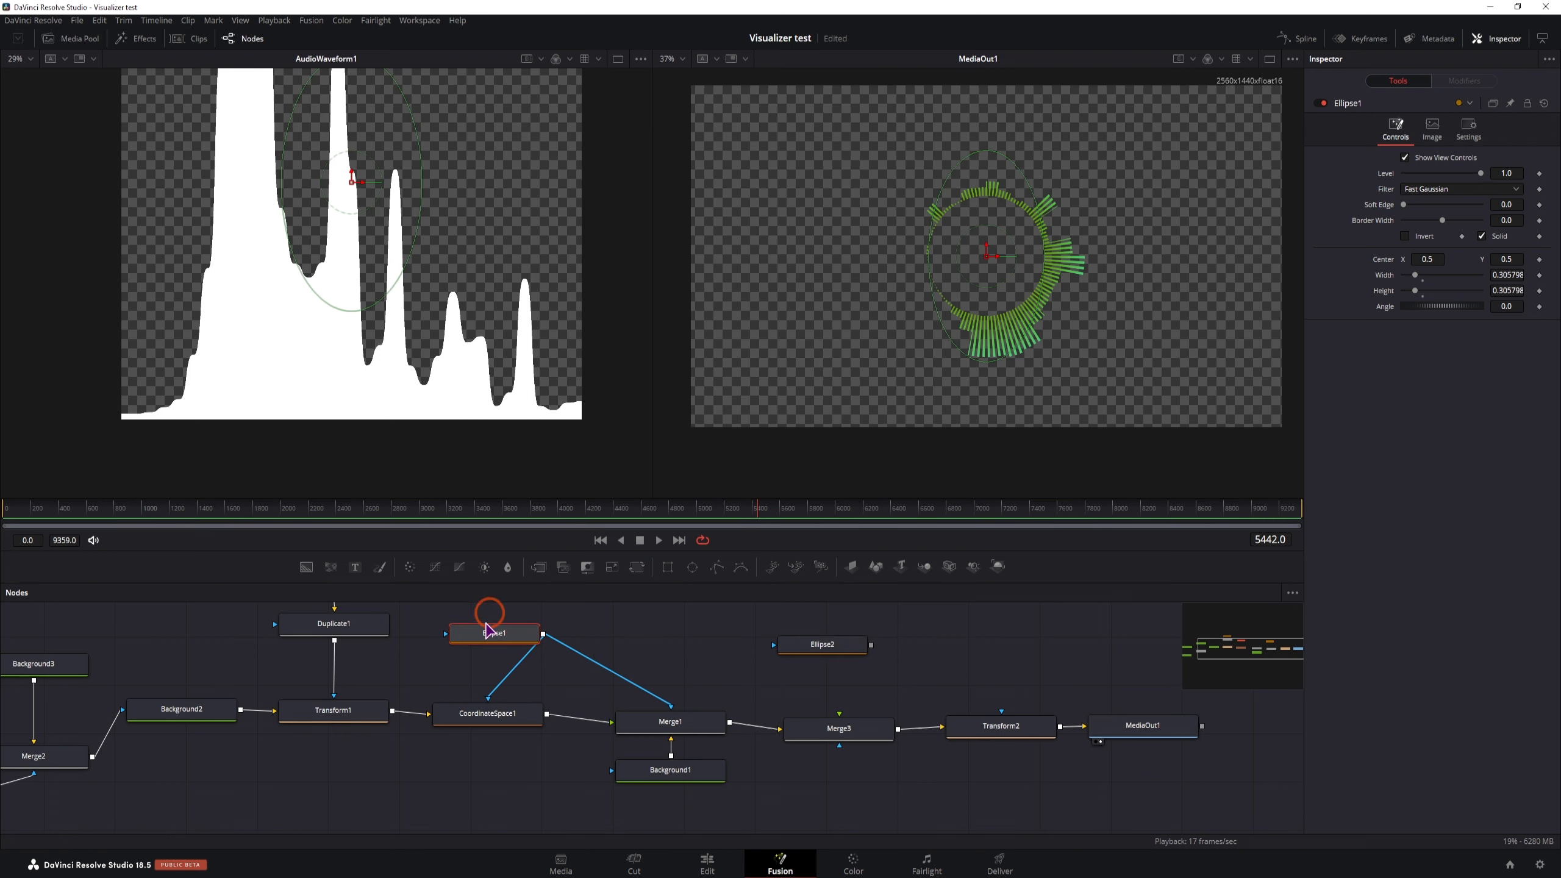
click(827, 646)
key(BackSpace)
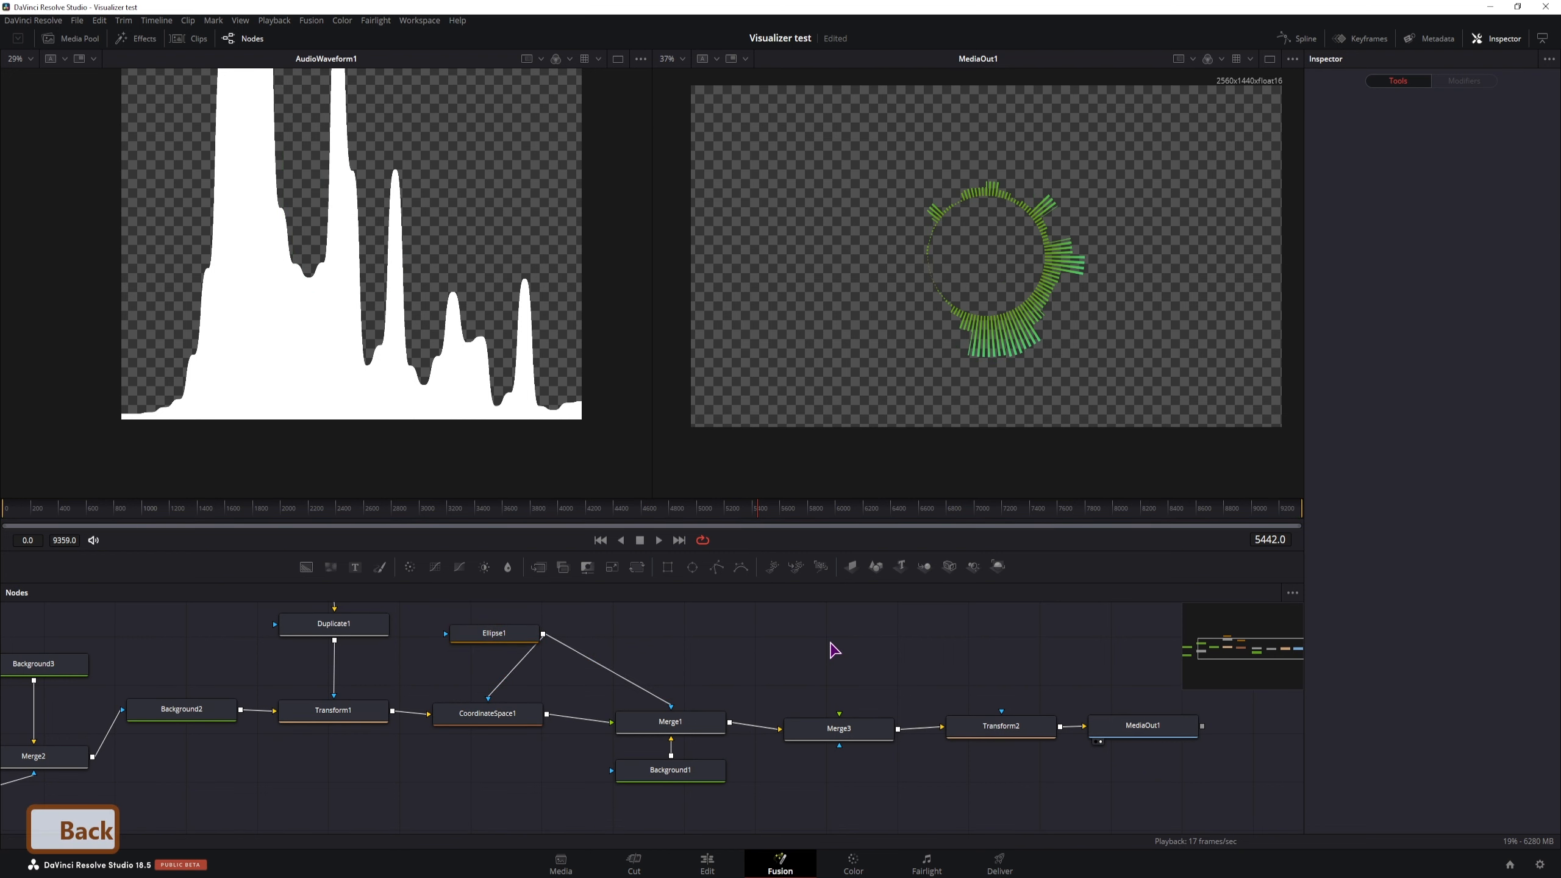
Copy Ellipse1, paste it as an instance and place the instance above Merge3.
click(505, 635)
key(ctrl+c)
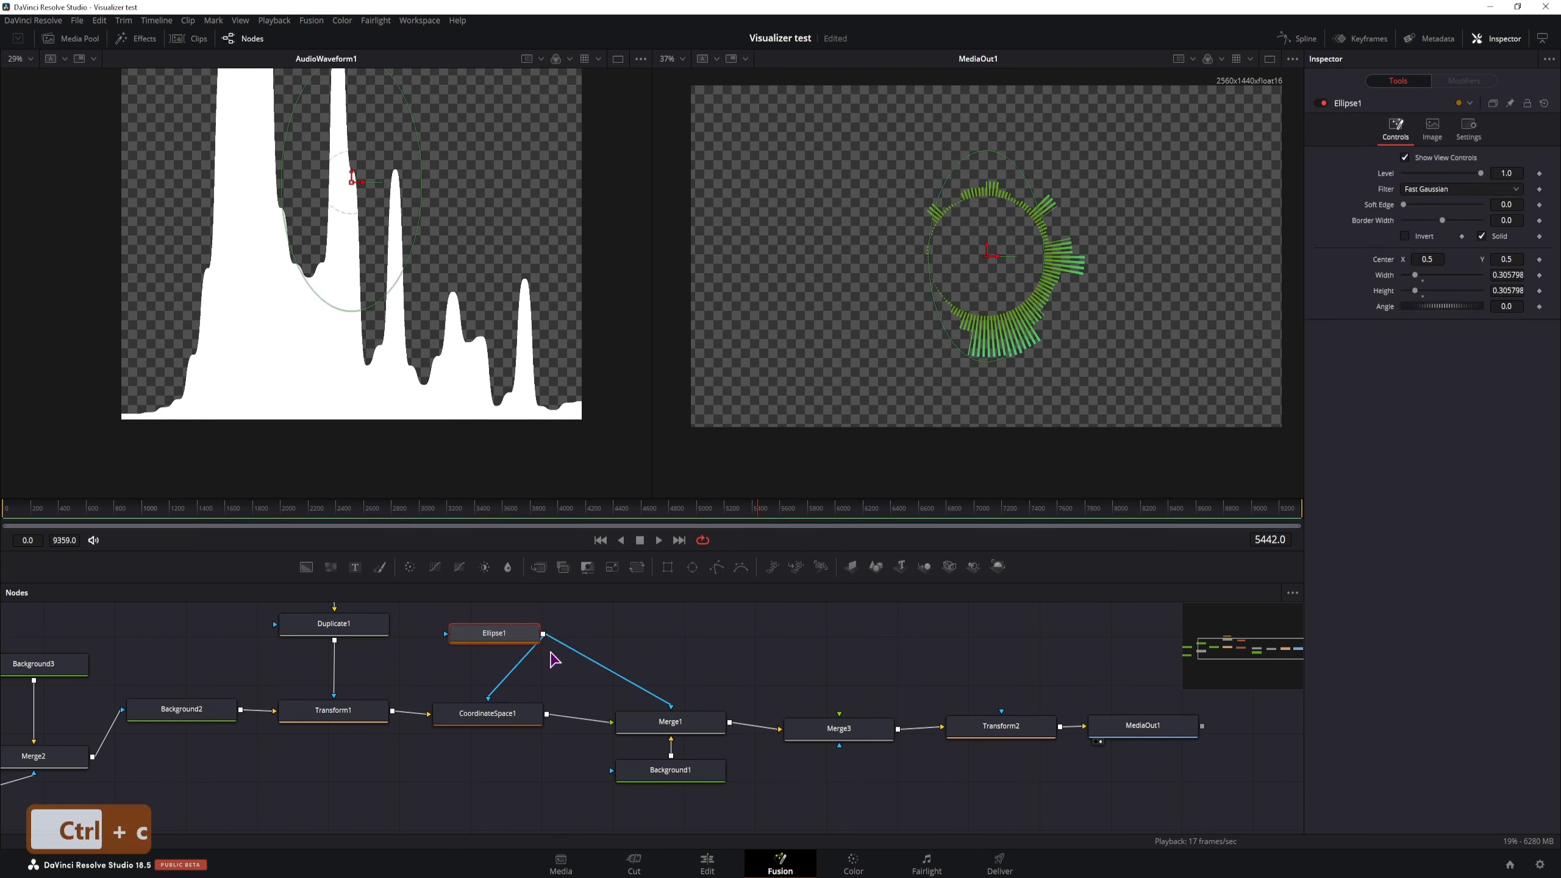
right_click(783, 655)
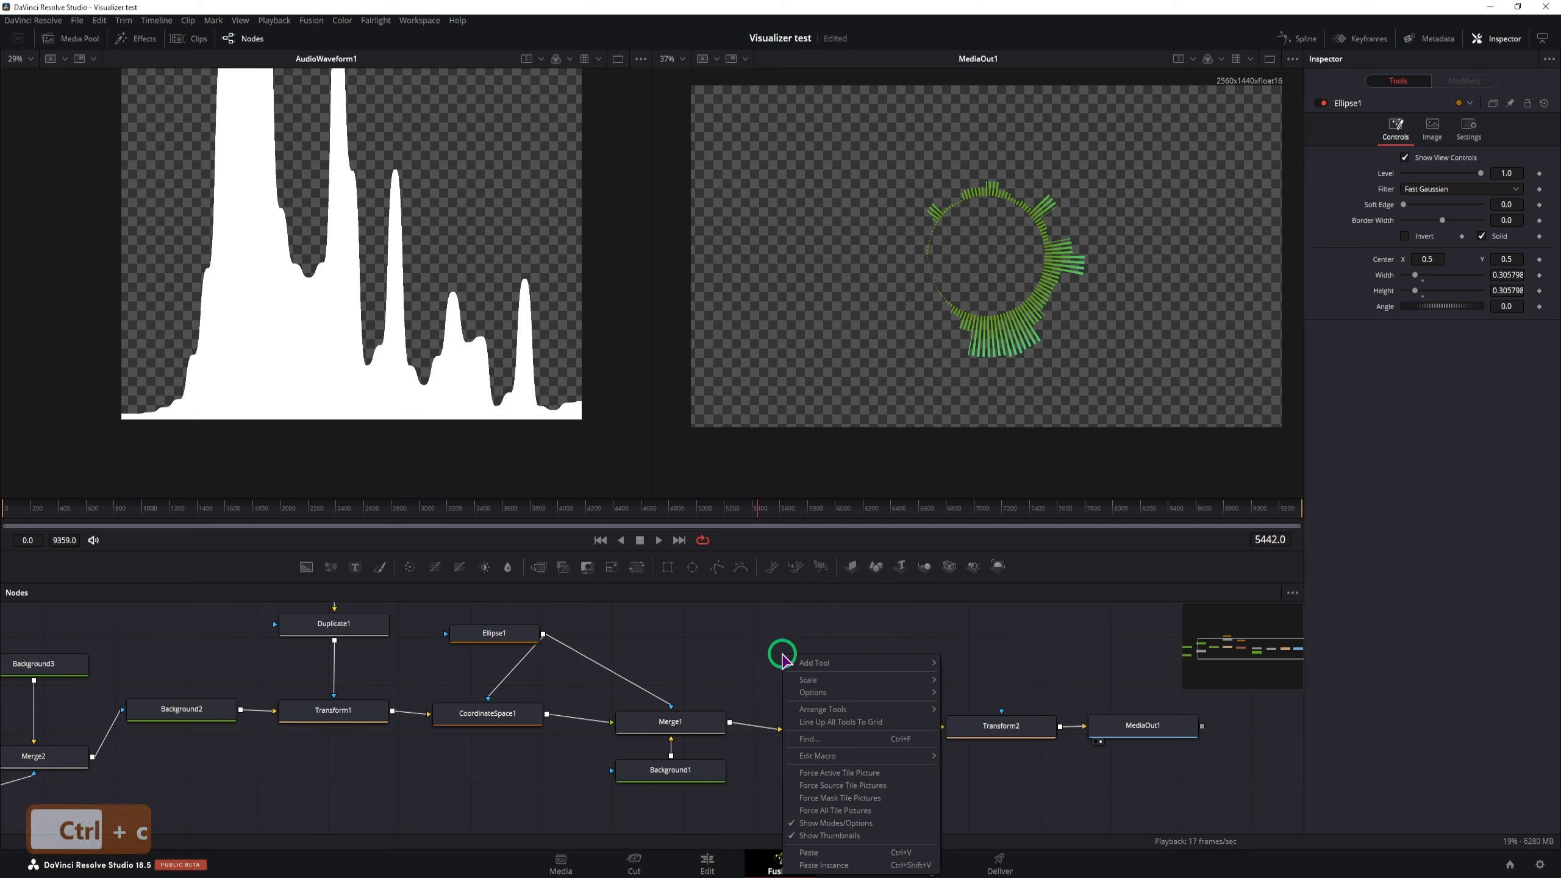
click(851, 866)
drag(793, 649, 835, 636)
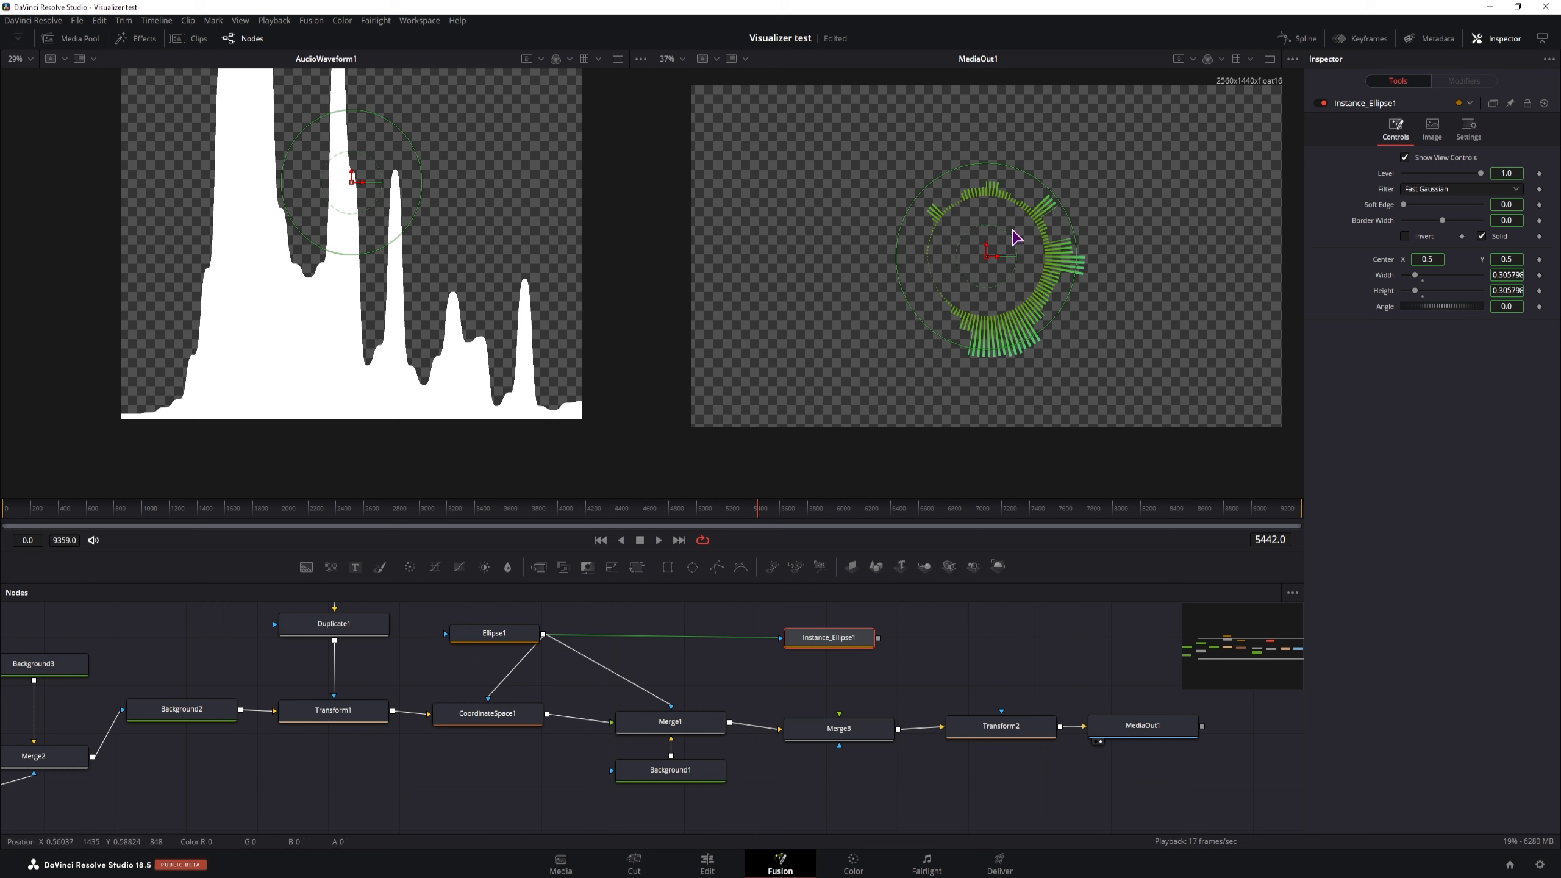
Add a Background node to Merge3 and mask it with the ellipse instance.
ctrl+scroll(1033, 268, up, 2)
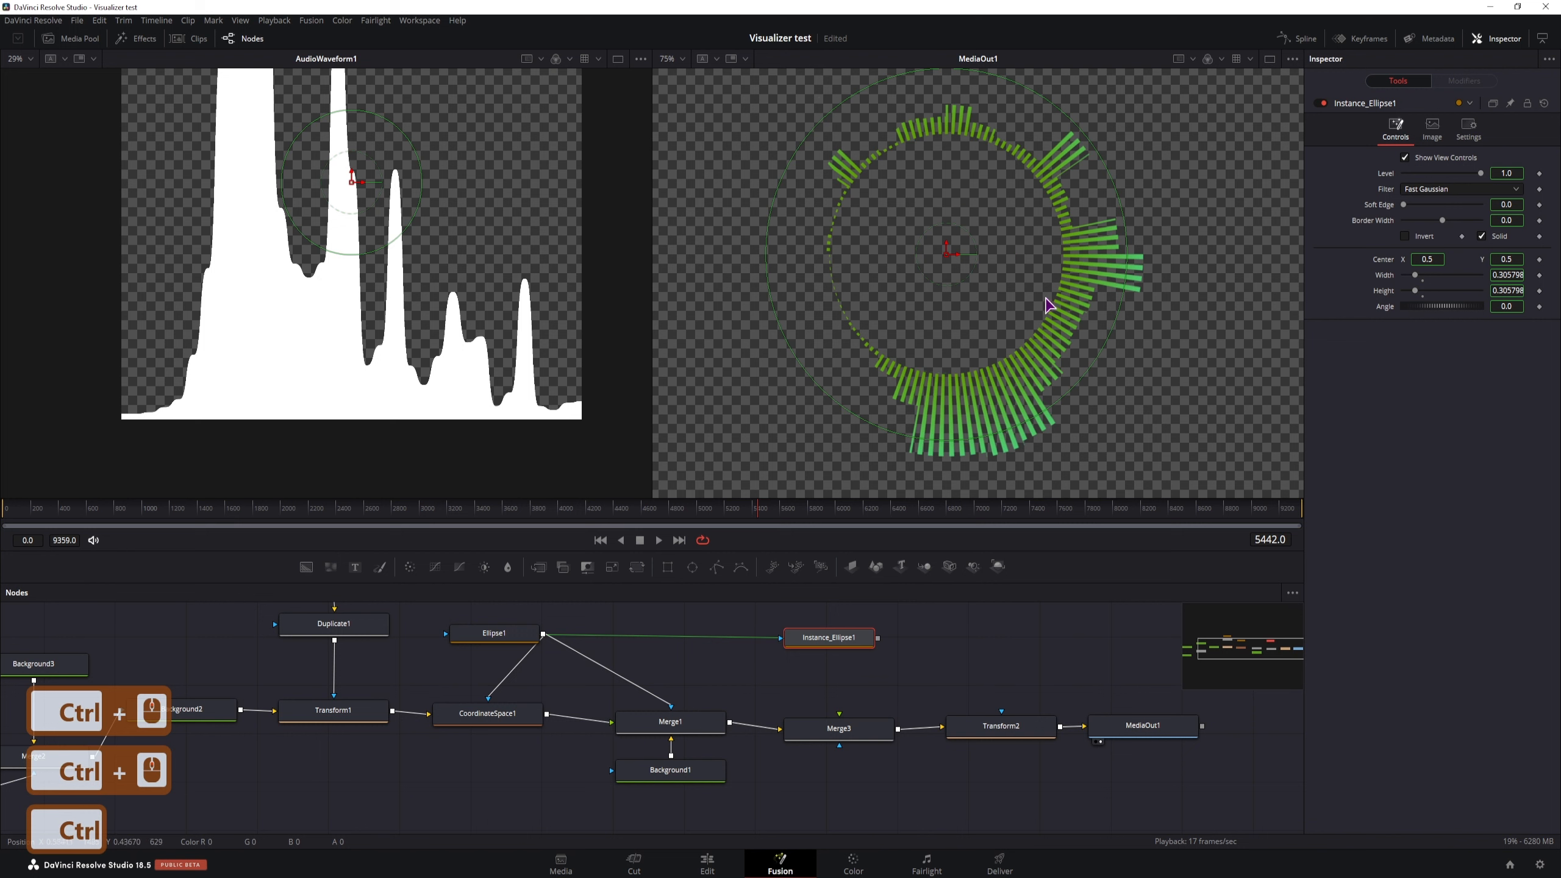
ctrl+scroll(1049, 305, up, 1)
drag(306, 567, 839, 714)
Deinstance the Border Width and Solid controls of Instance_Ellipse1 and turn Solid off.
click(842, 646)
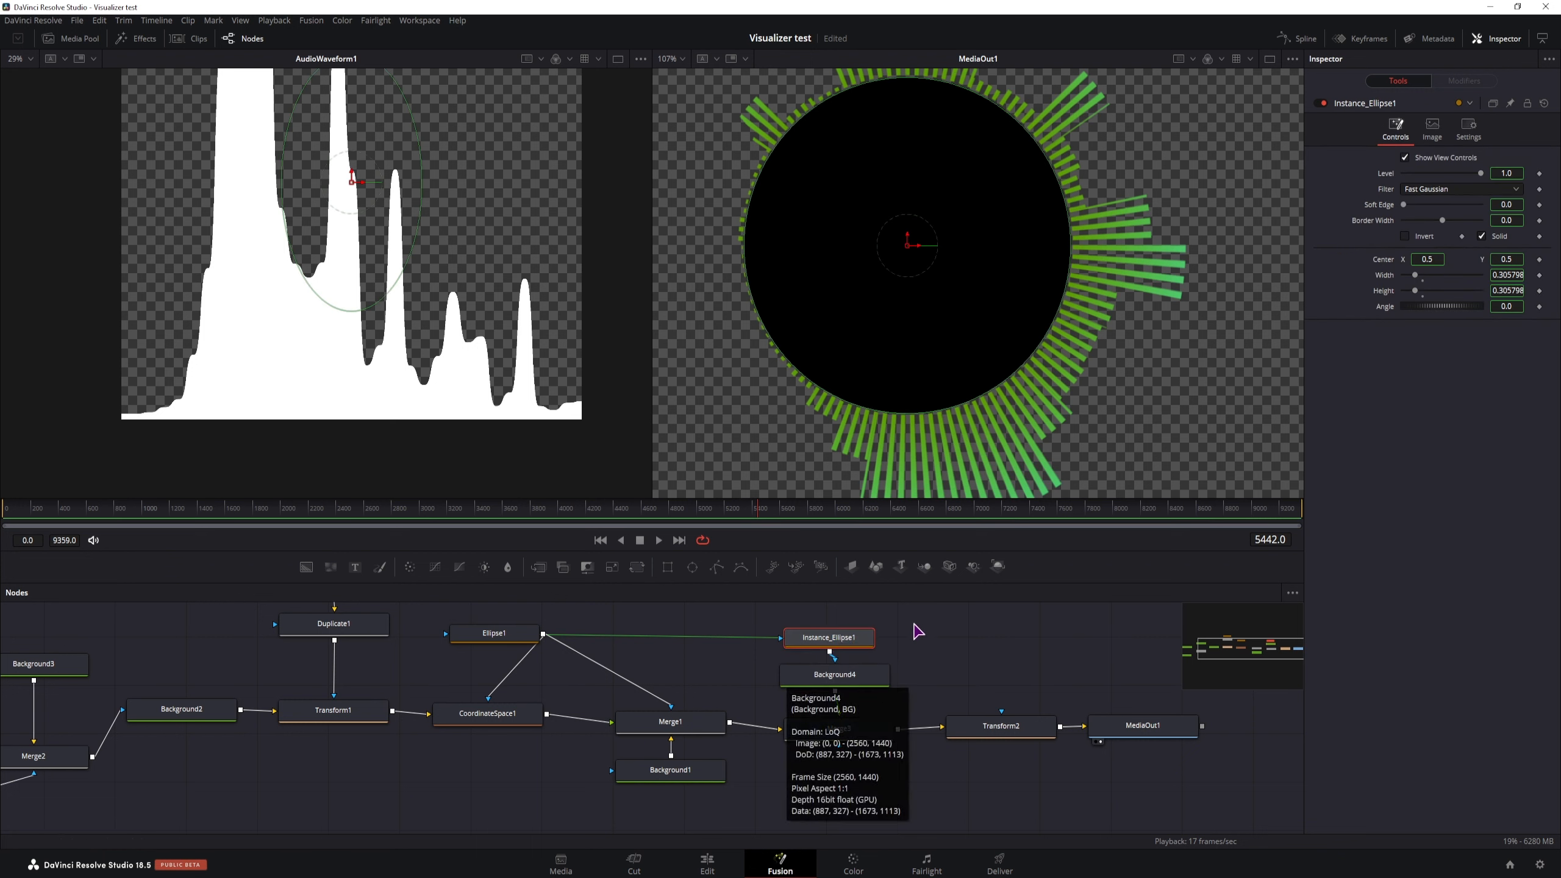
right_click(1379, 224)
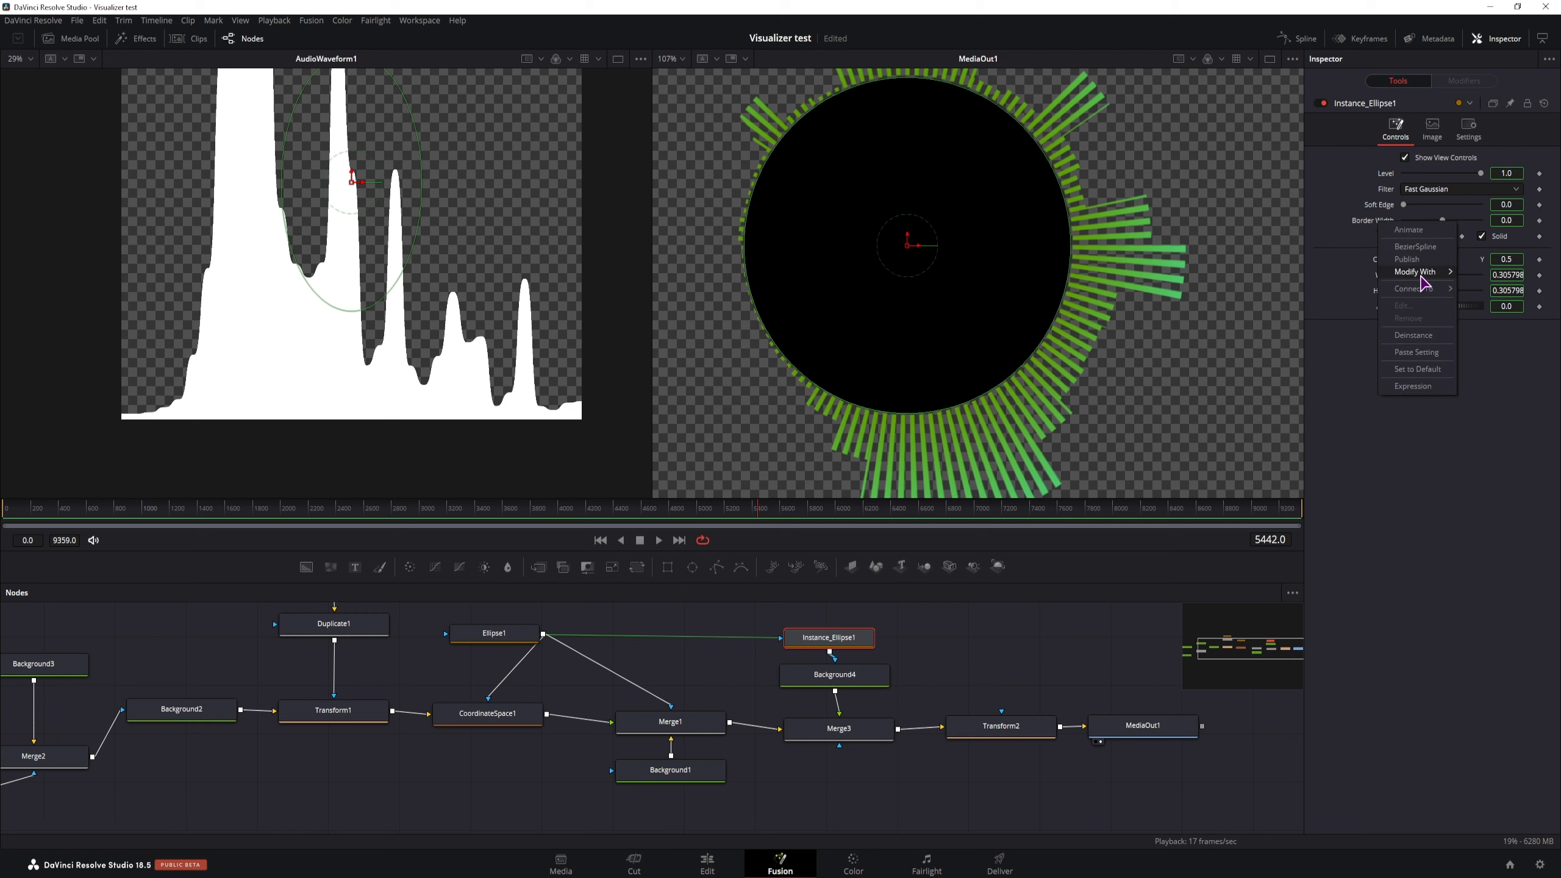
click(1424, 335)
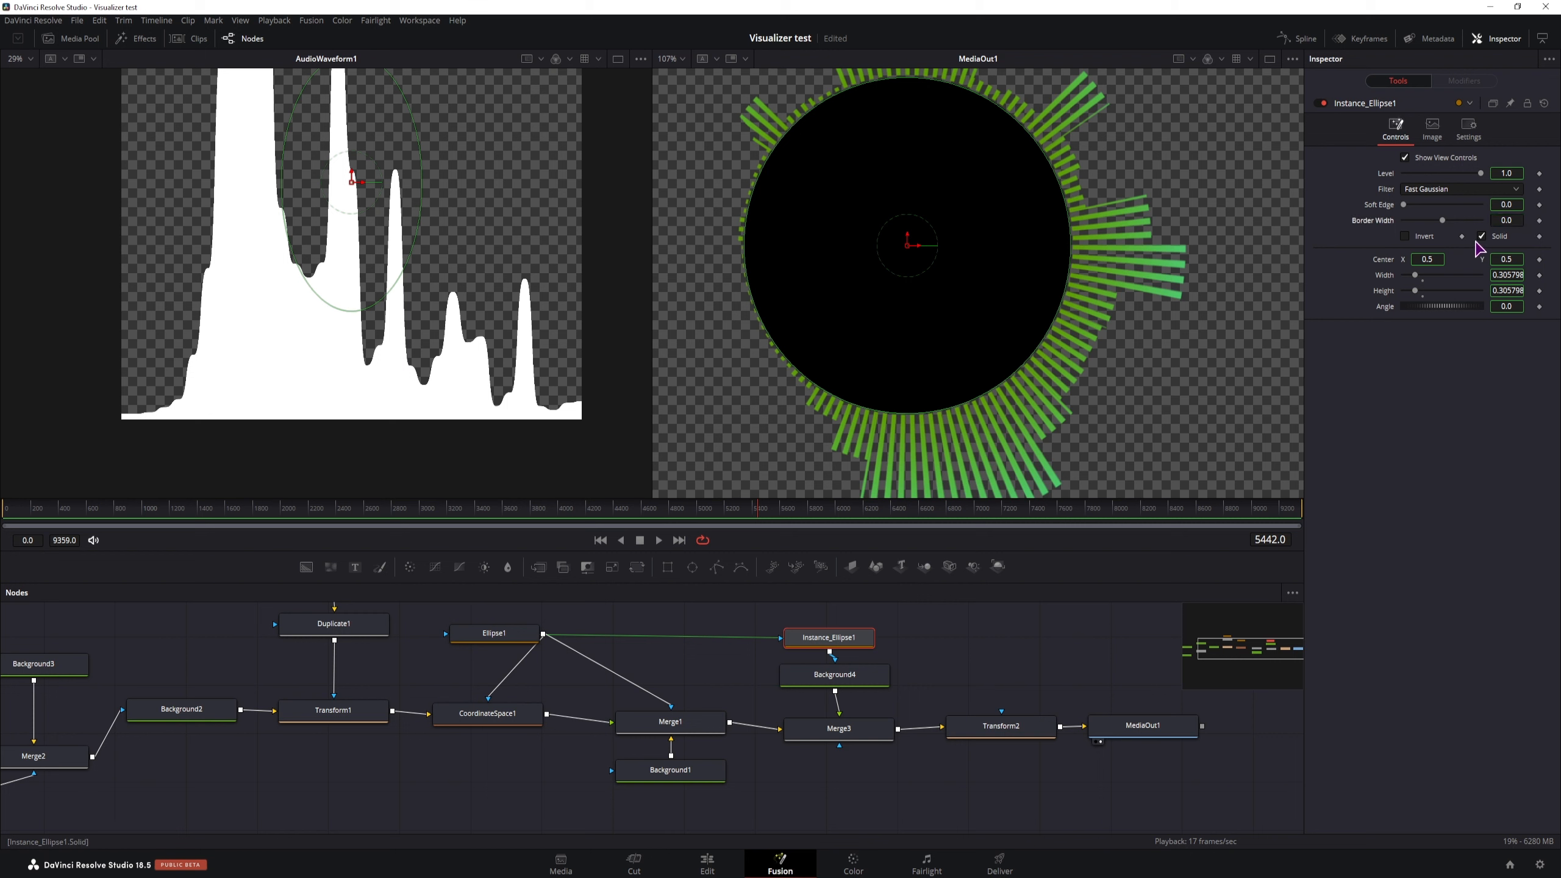
right_click(1497, 255)
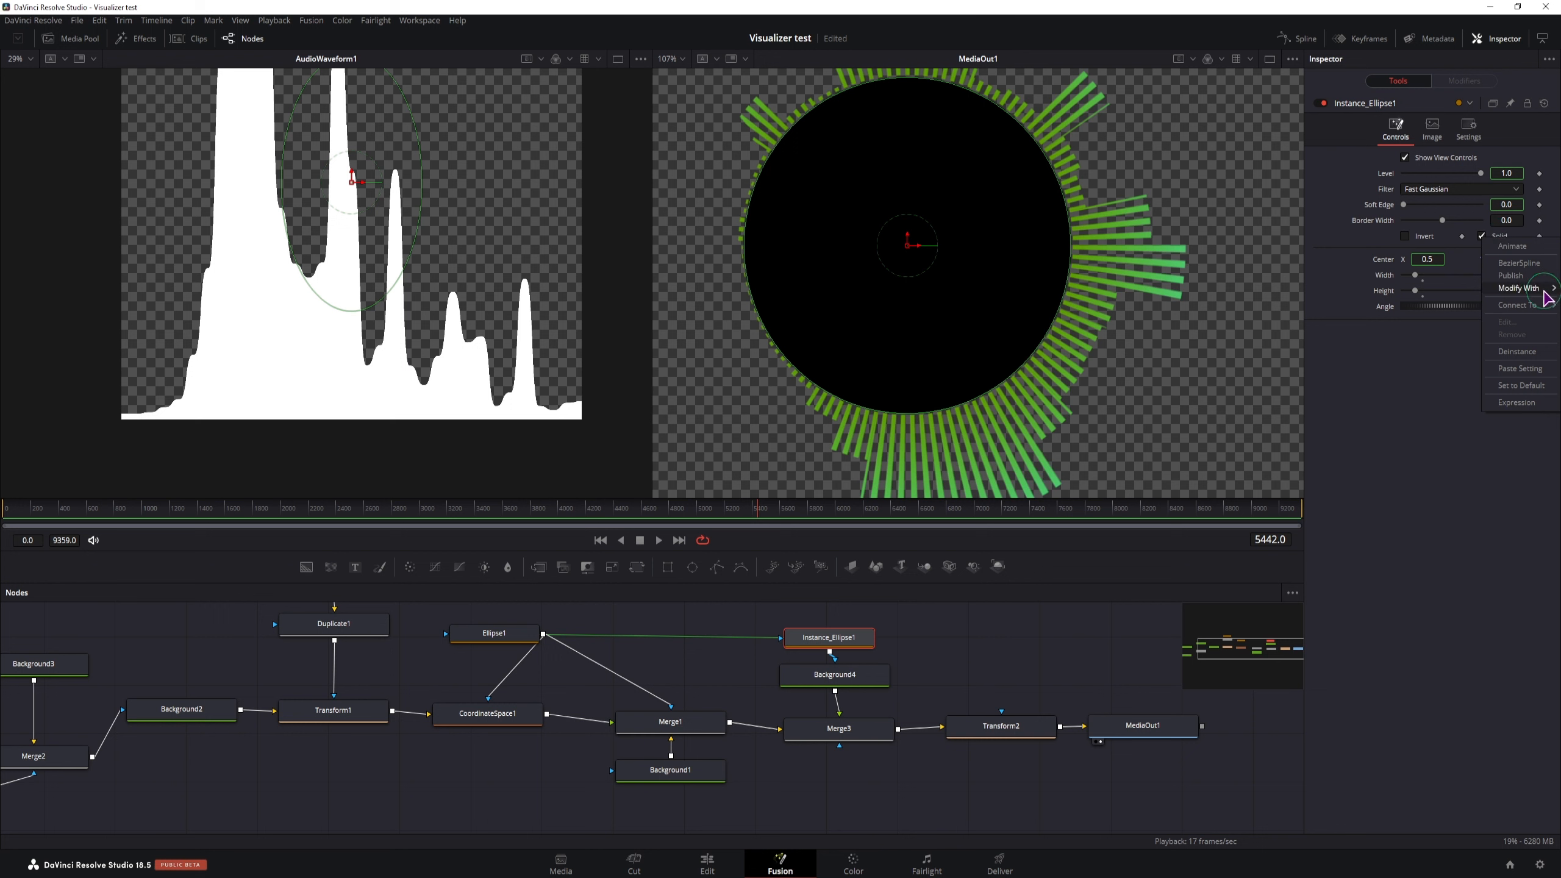
click(1519, 358)
click(1482, 236)
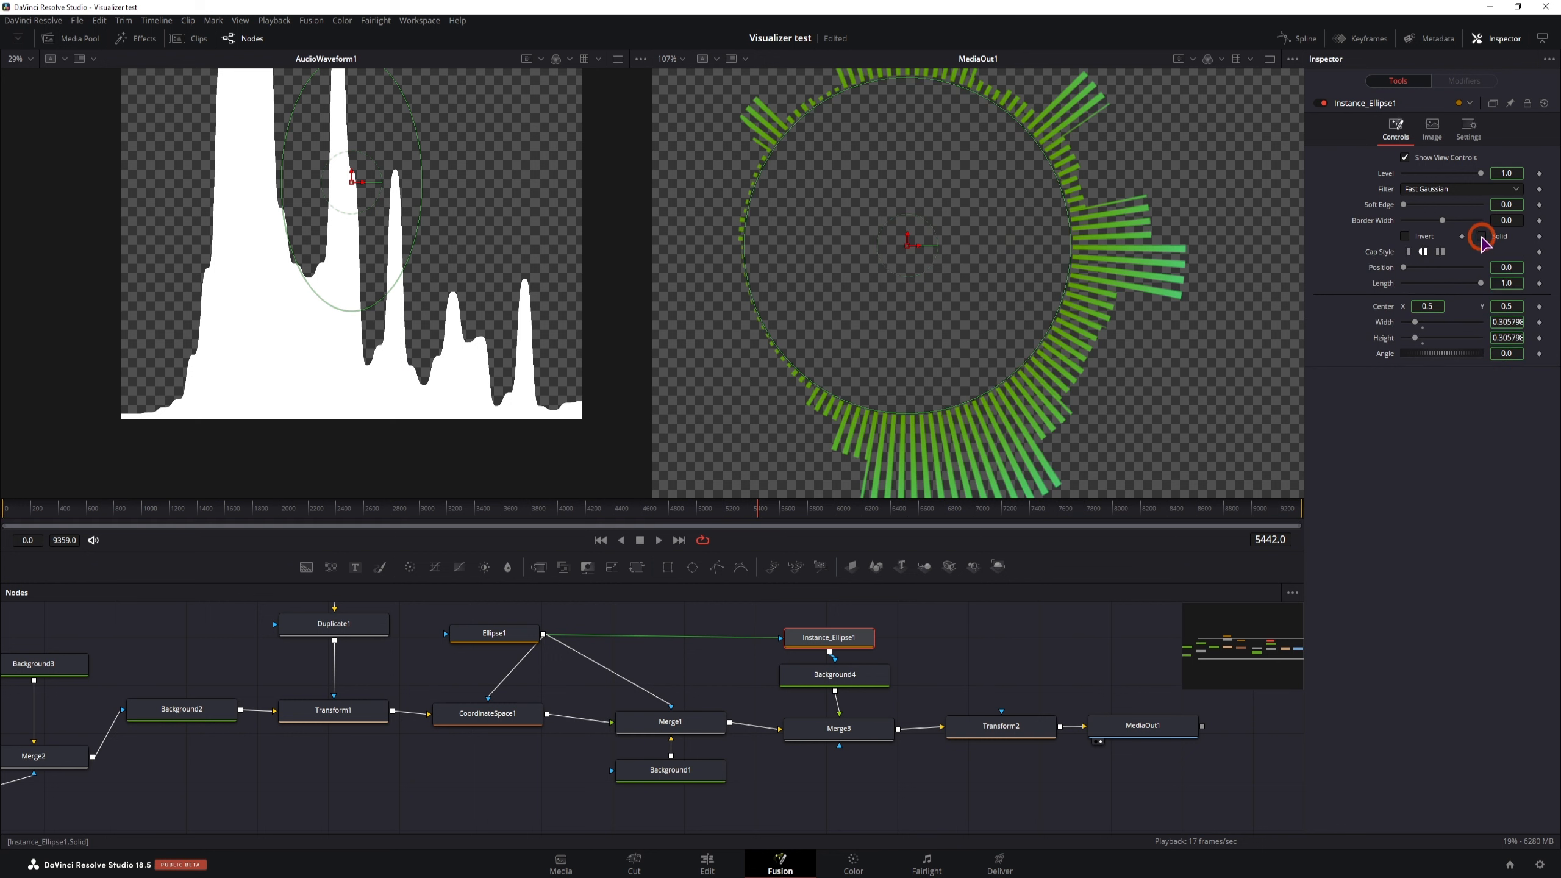
Set Instance_Ellipse1's Border Width to 0.002.
click(1506, 222)
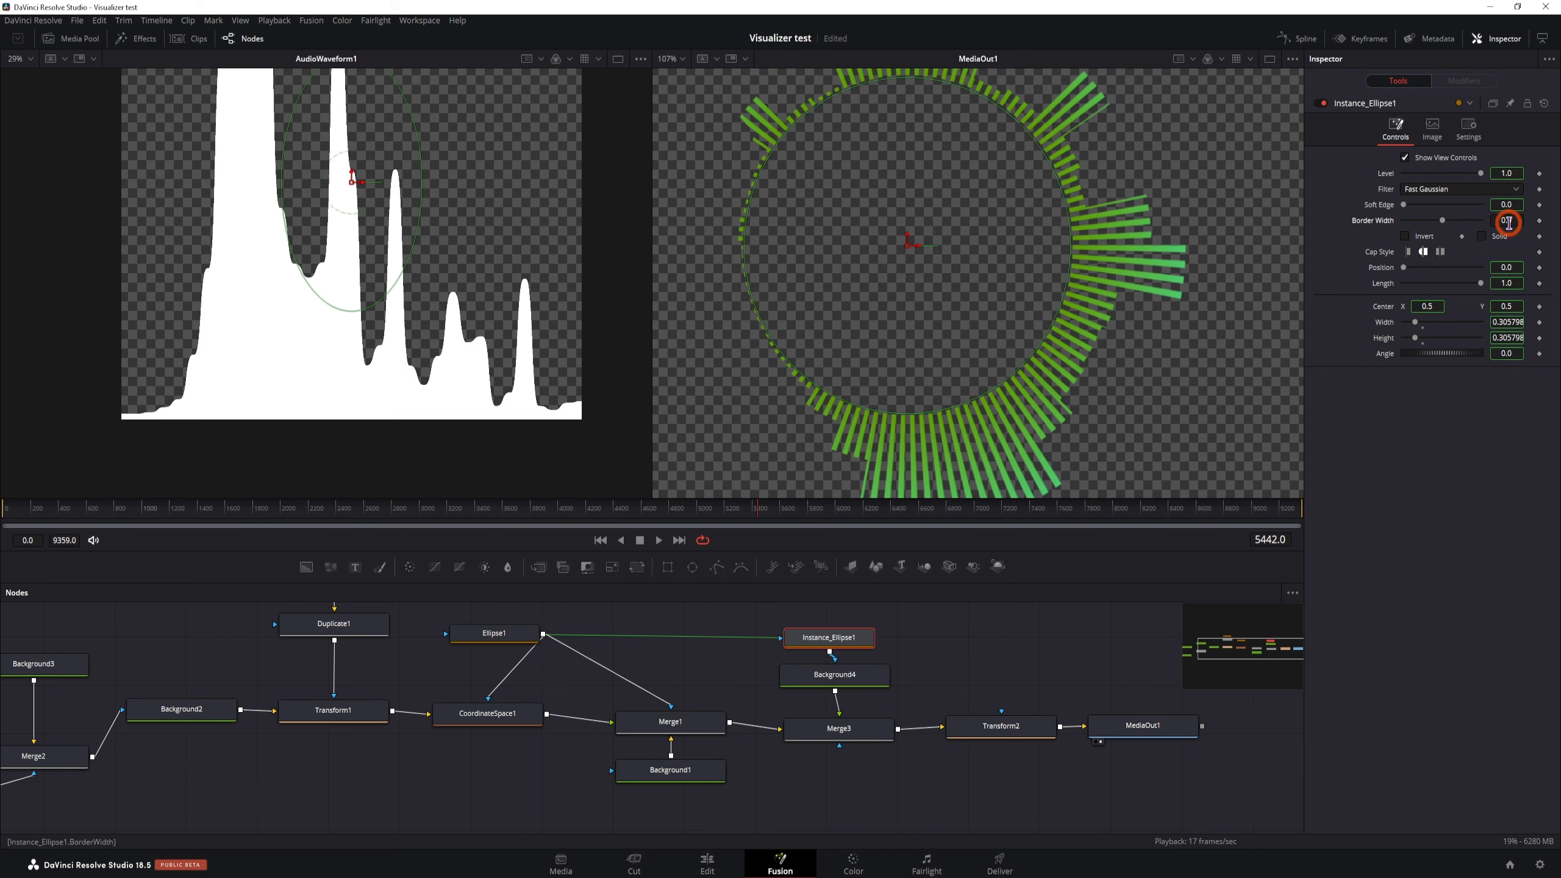
text(0.0005)
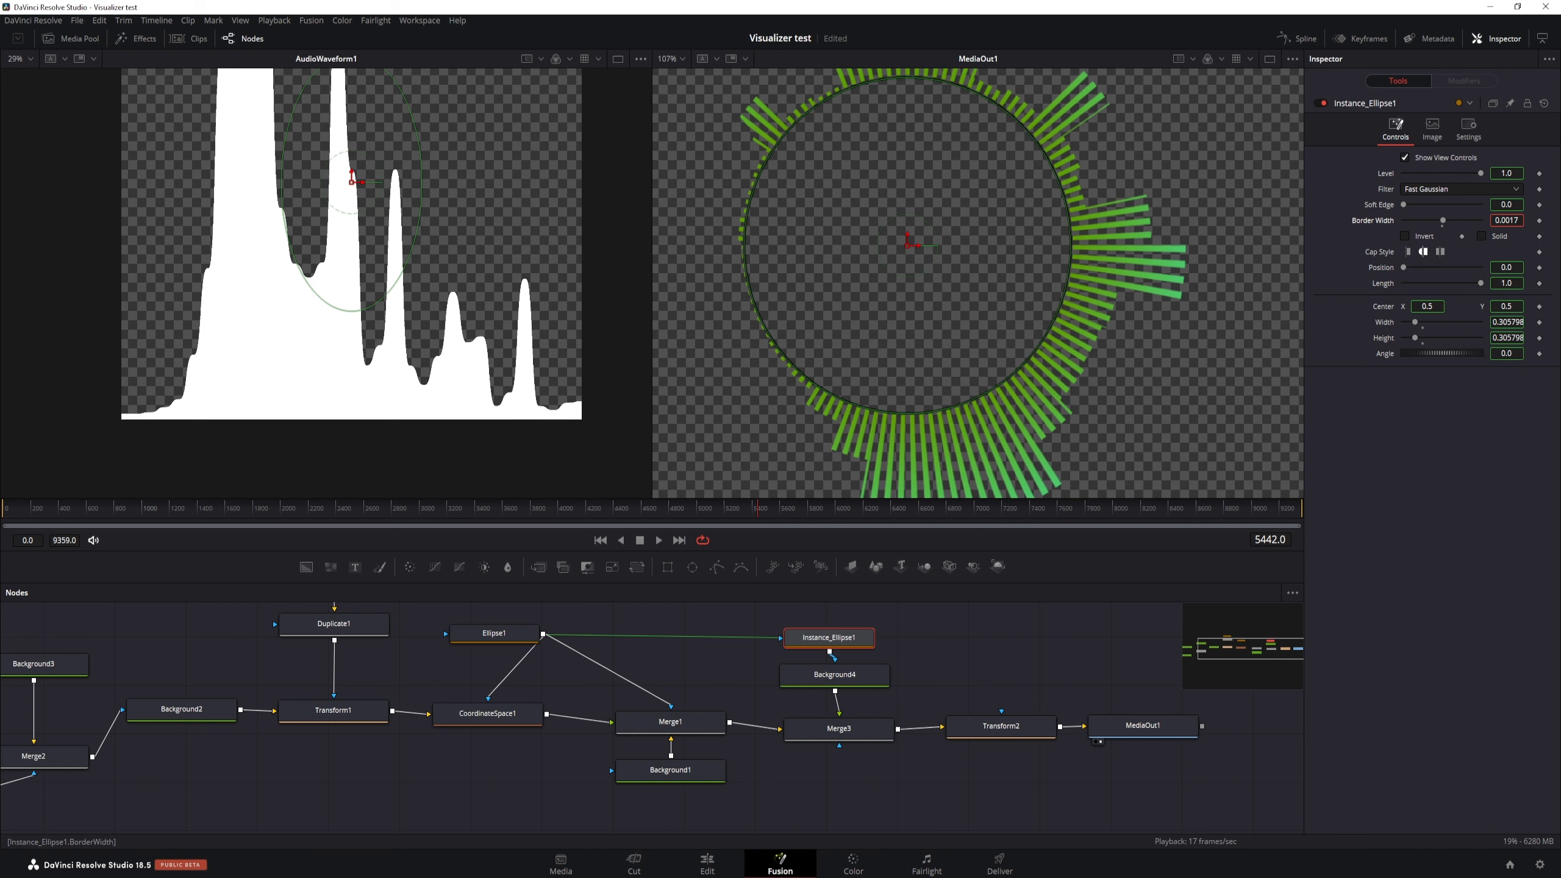
ctrl+scroll(971, 165, down, 3)
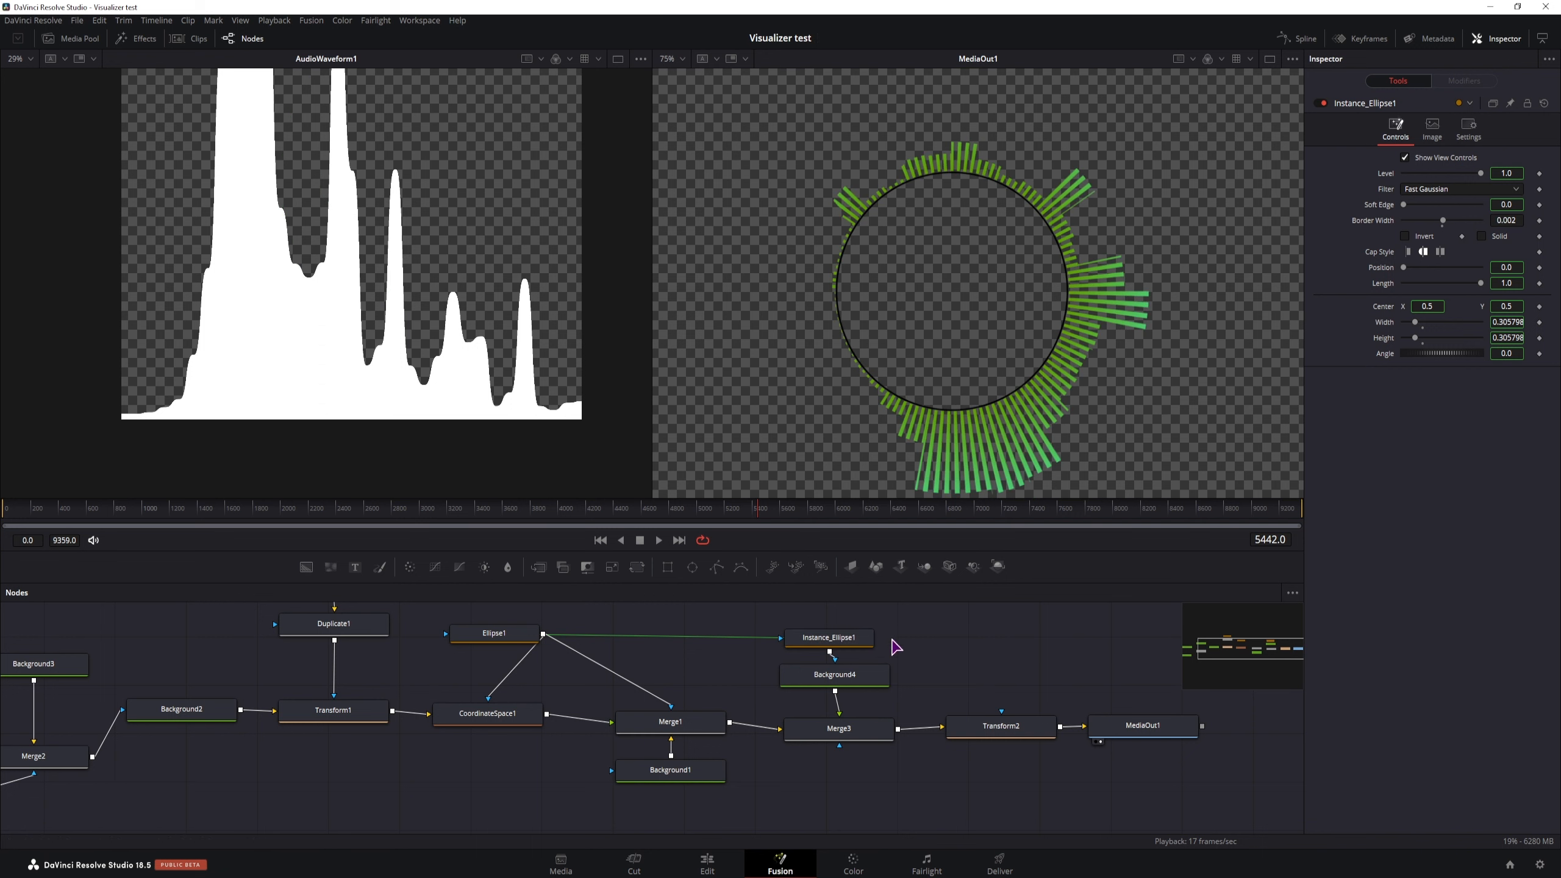
Copy Background2, paste it as an instance and use it instead of Background4 between Instance_Ellipse1 and Merge3.
click(835, 673)
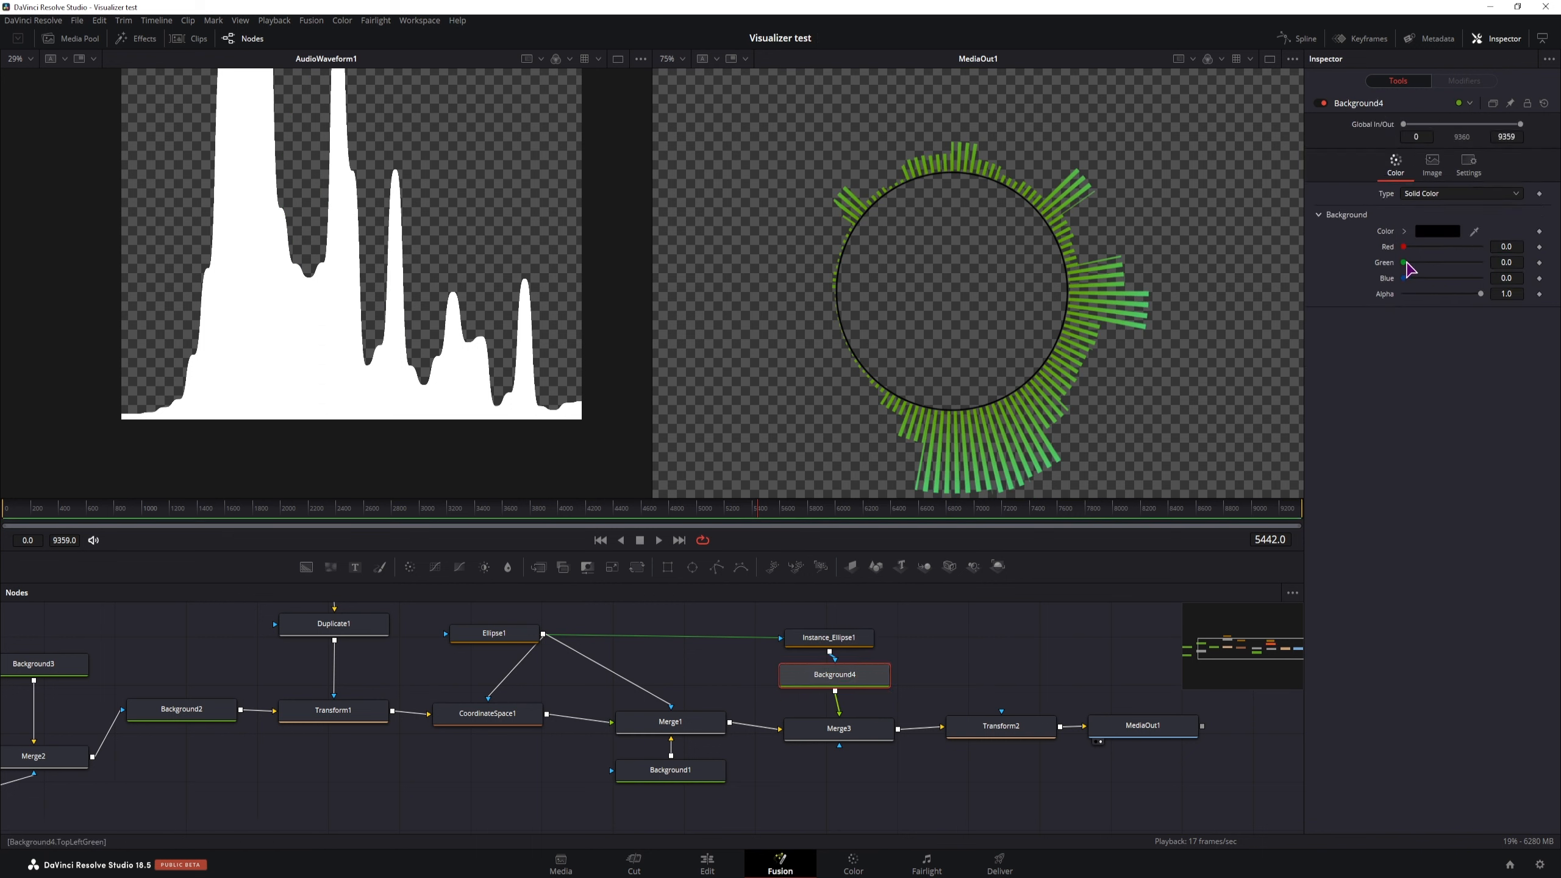
click(178, 712)
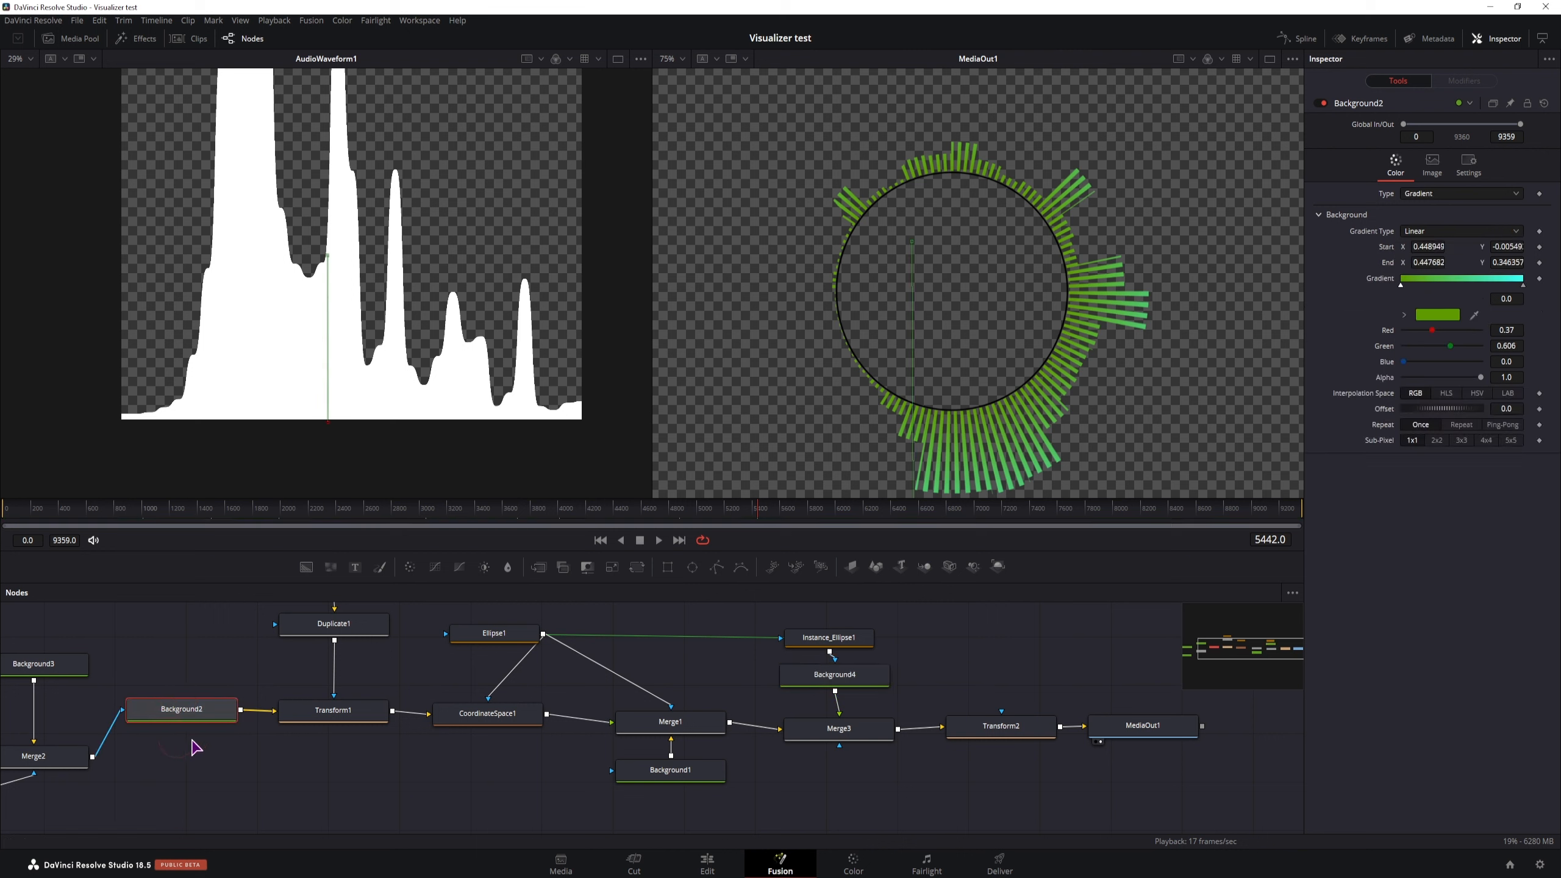
key(ctrl)
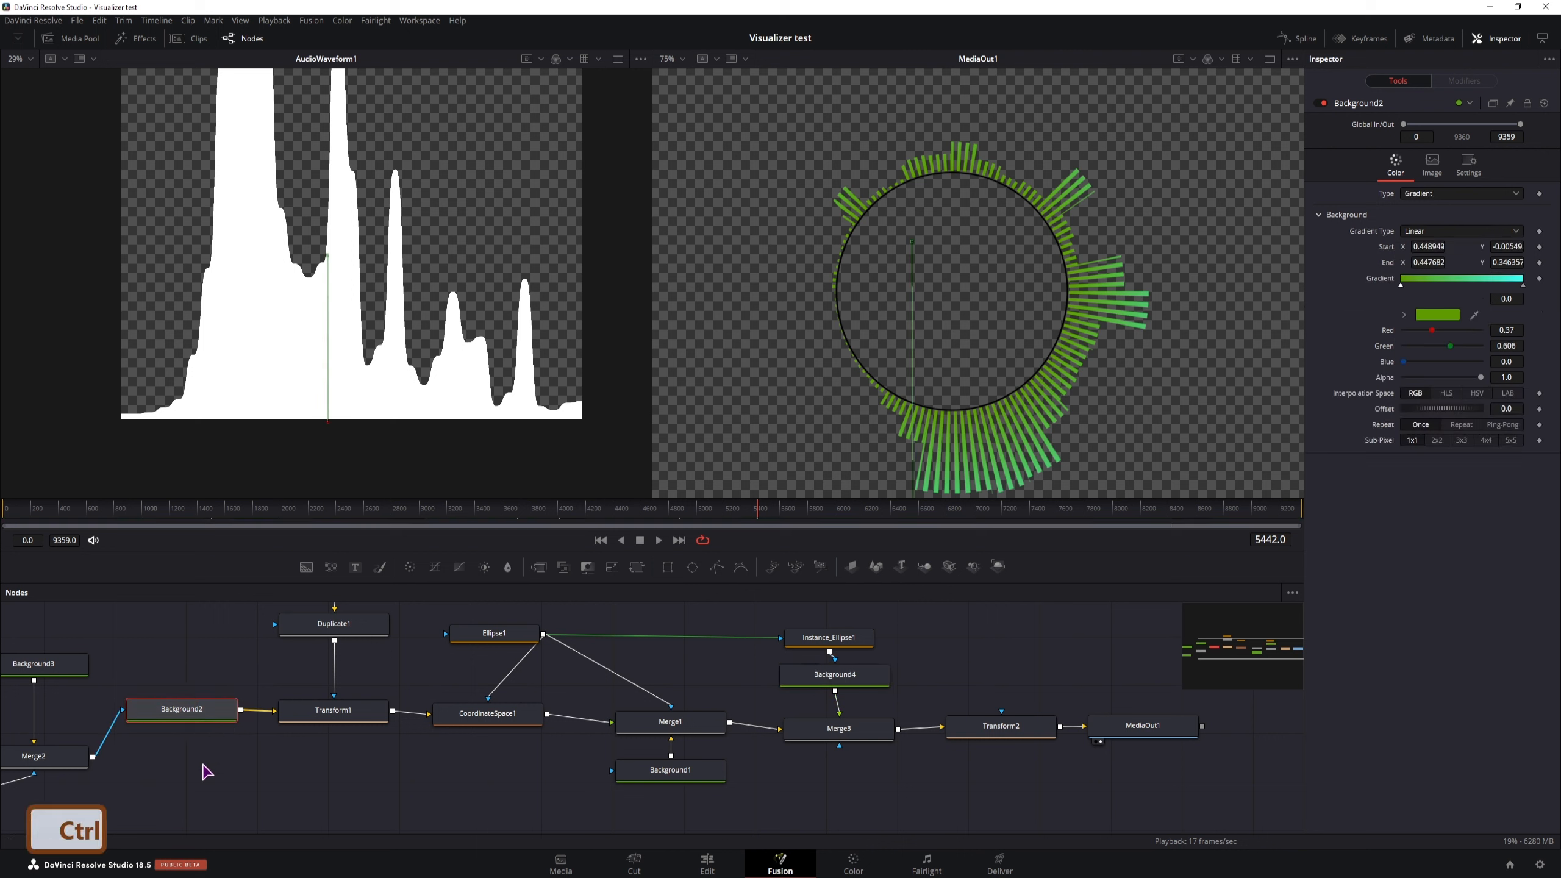
right_click(942, 667)
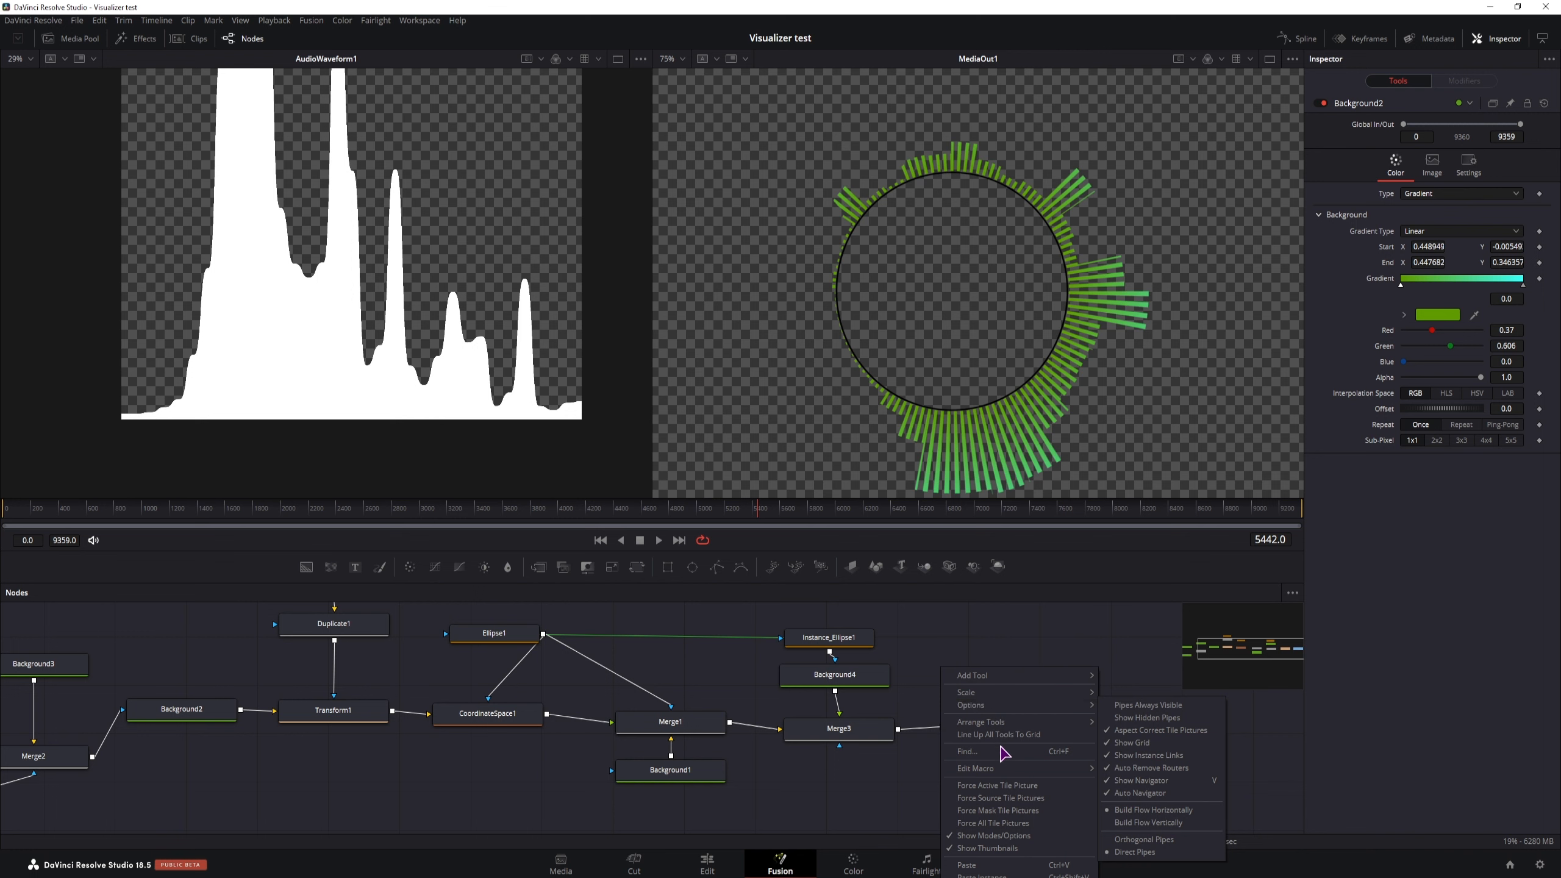
click(984, 875)
drag(888, 663, 826, 688)
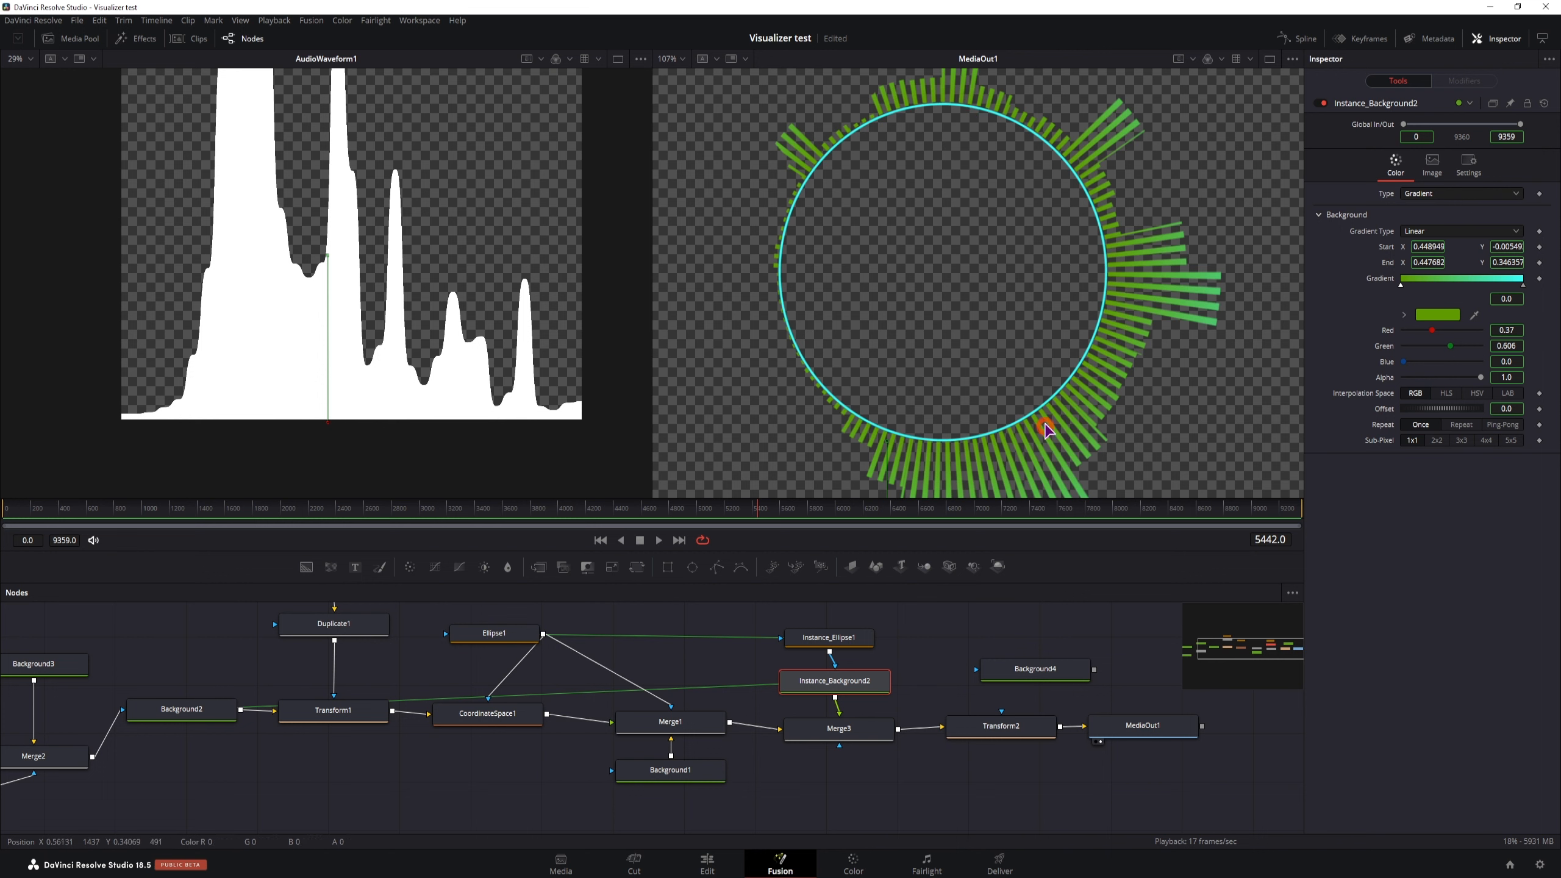
View Background2's output and compare its gradient on the bars with the colour of the ring.
drag(1040, 426, 1073, 298)
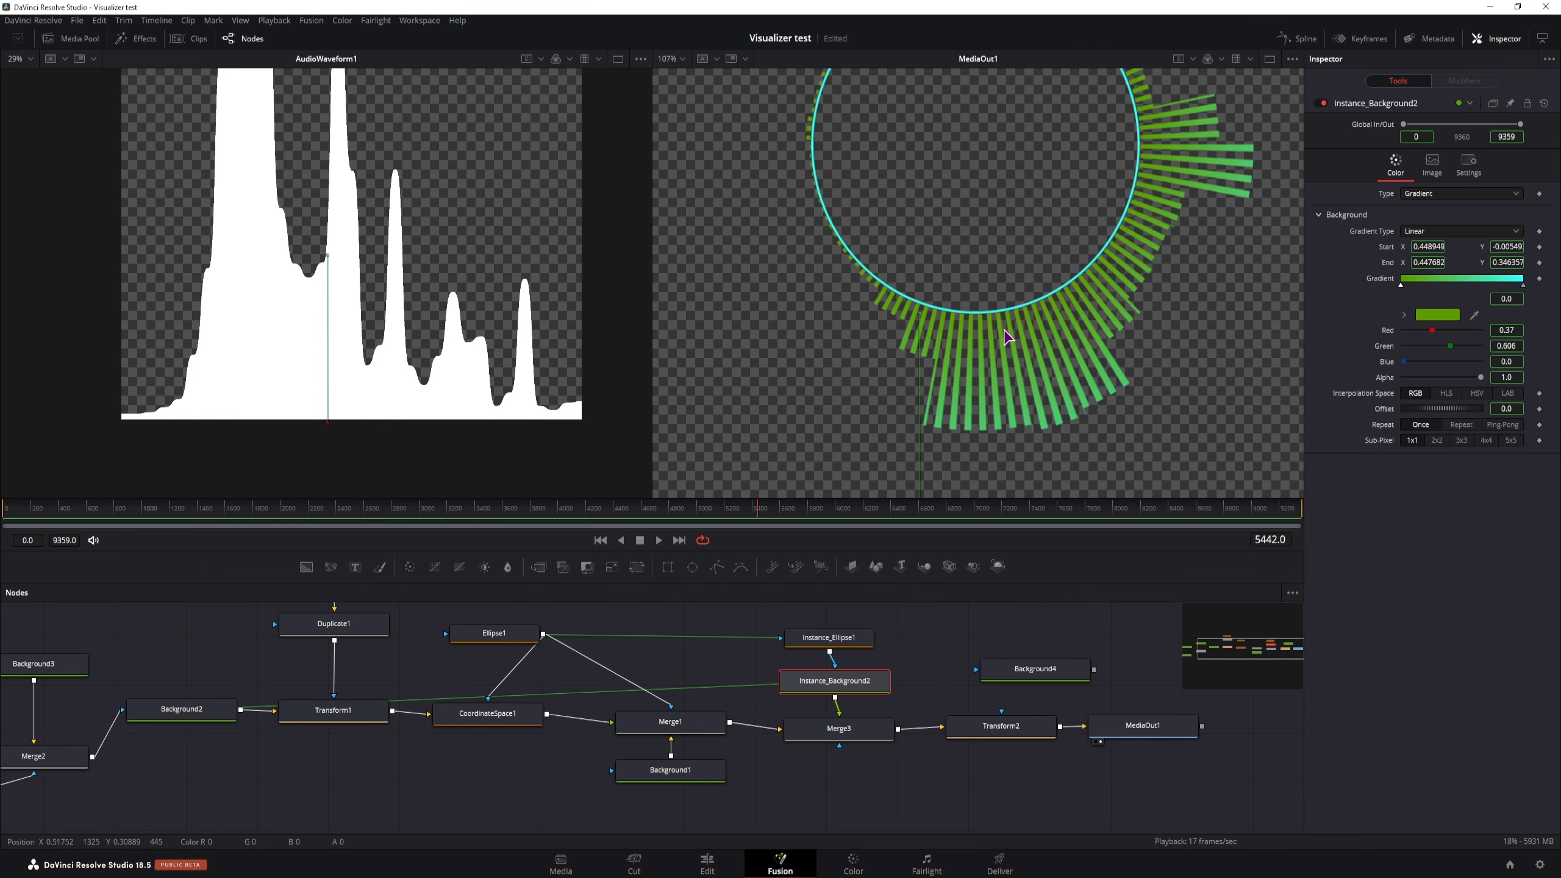
click(181, 711)
key(1)
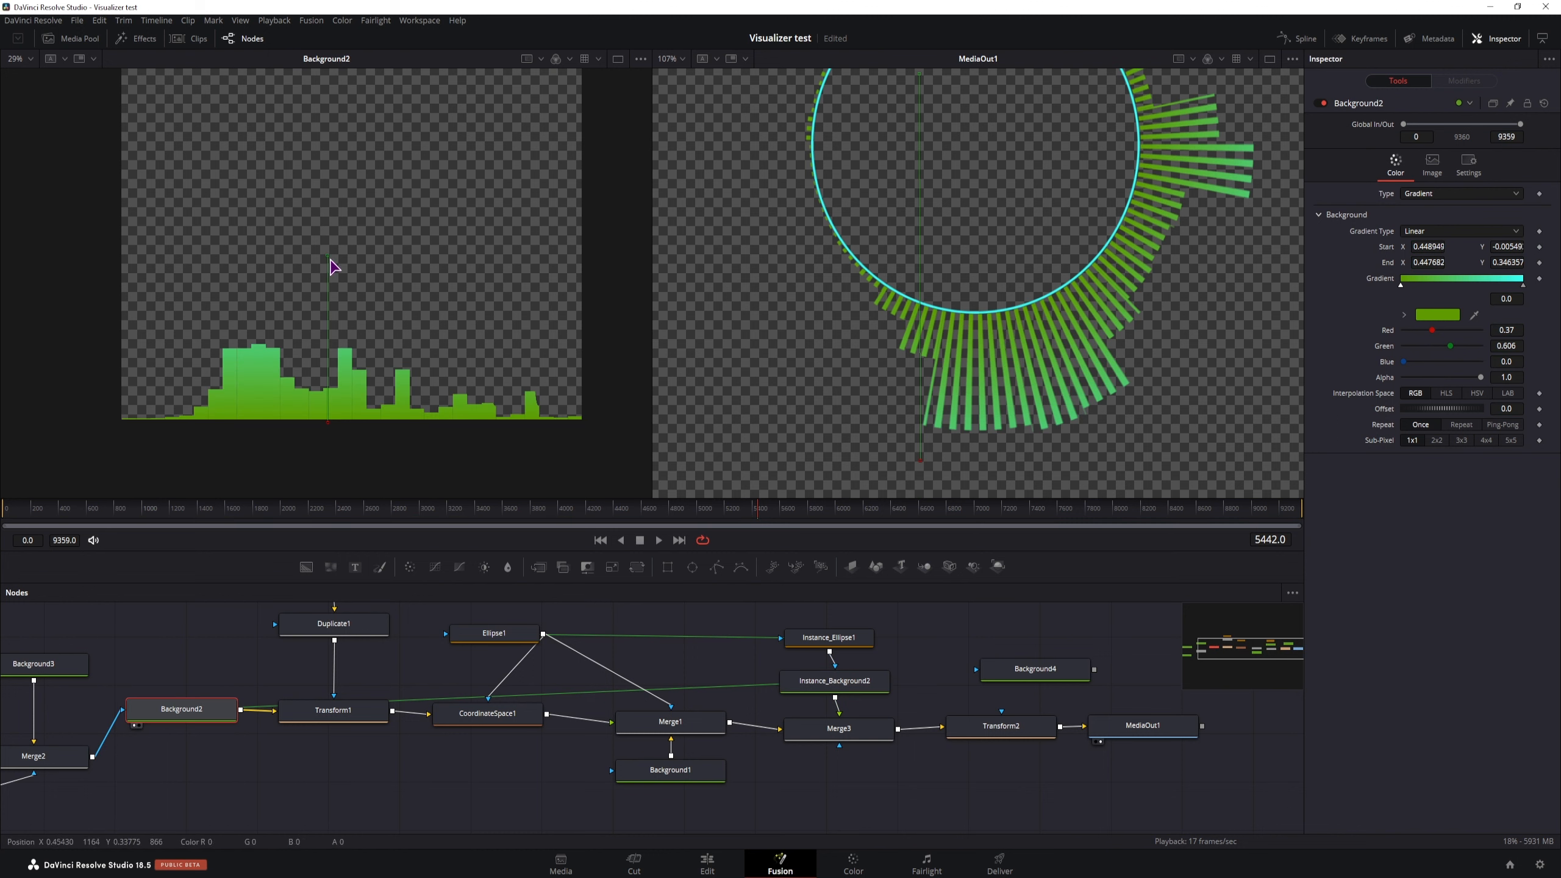
key(ctrl+f)
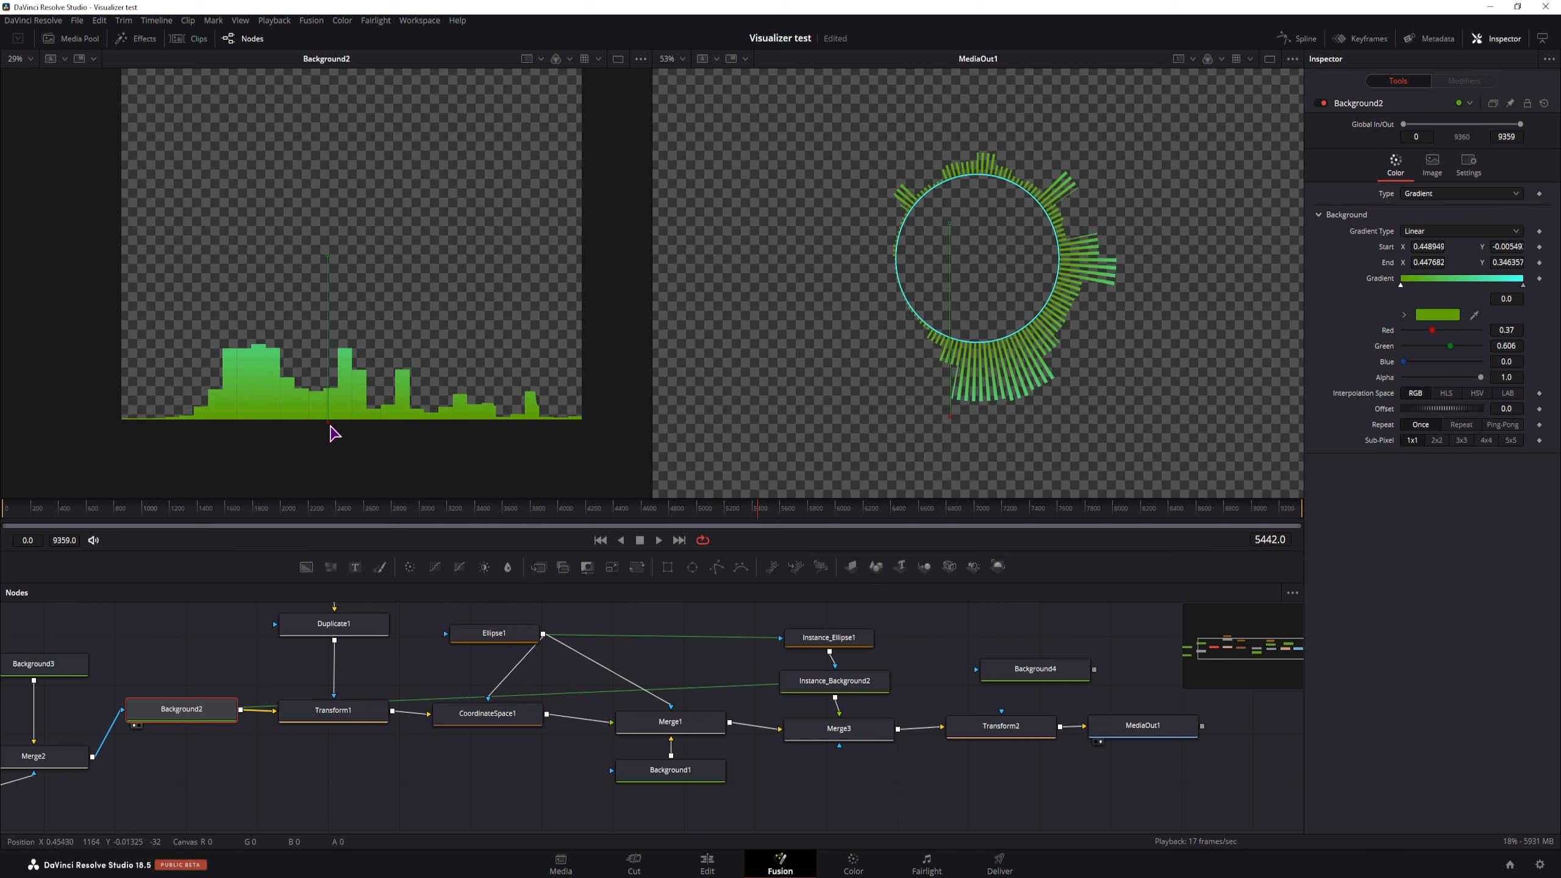
scroll(352, 242, up, 2)
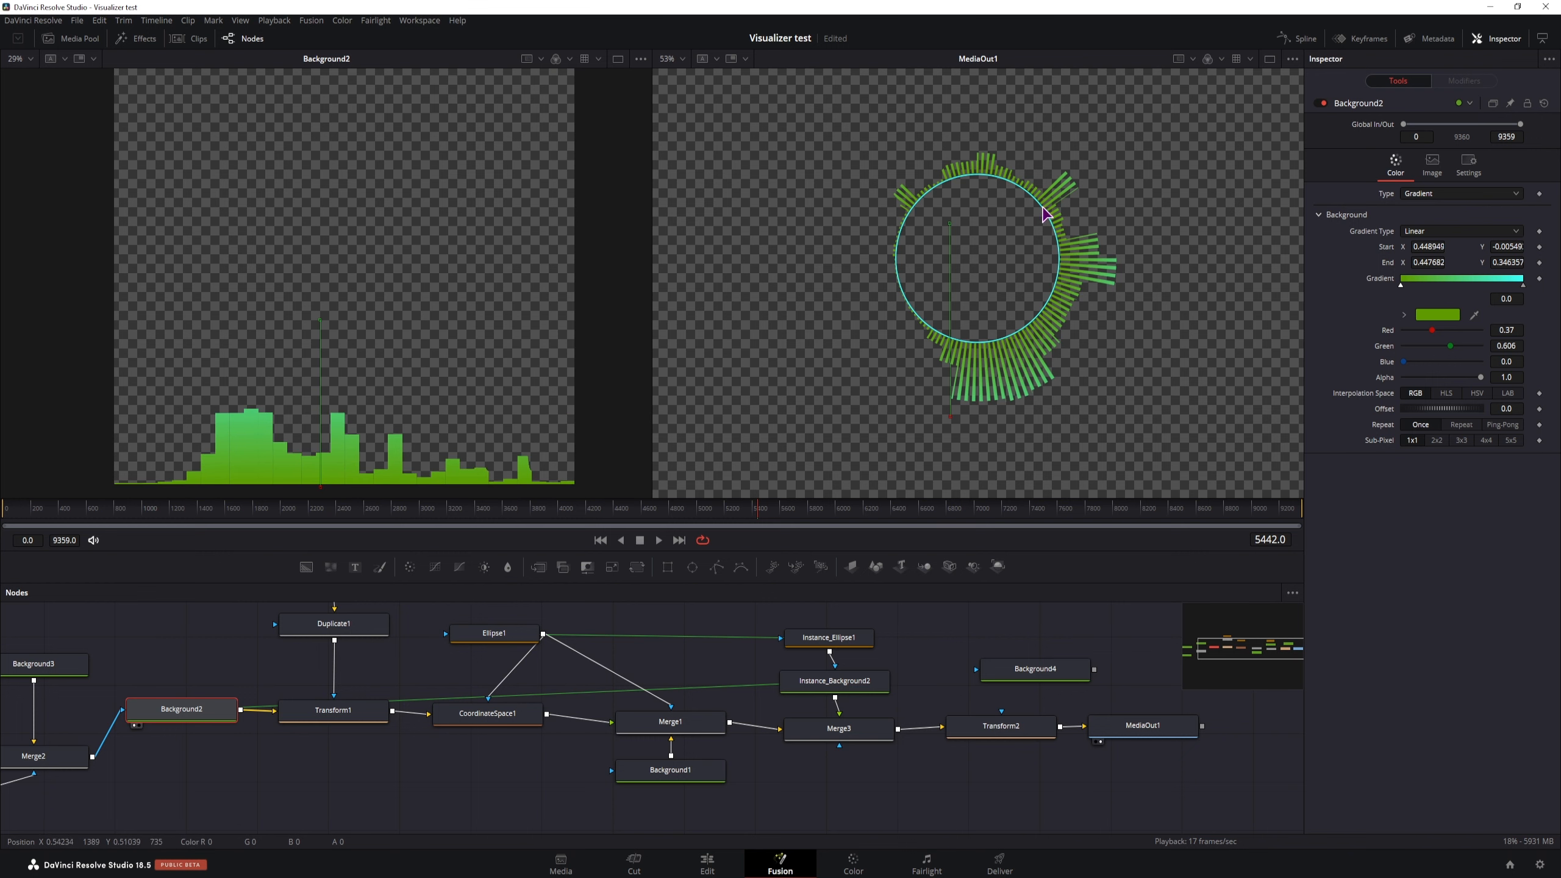
scroll(1028, 355, down, 2)
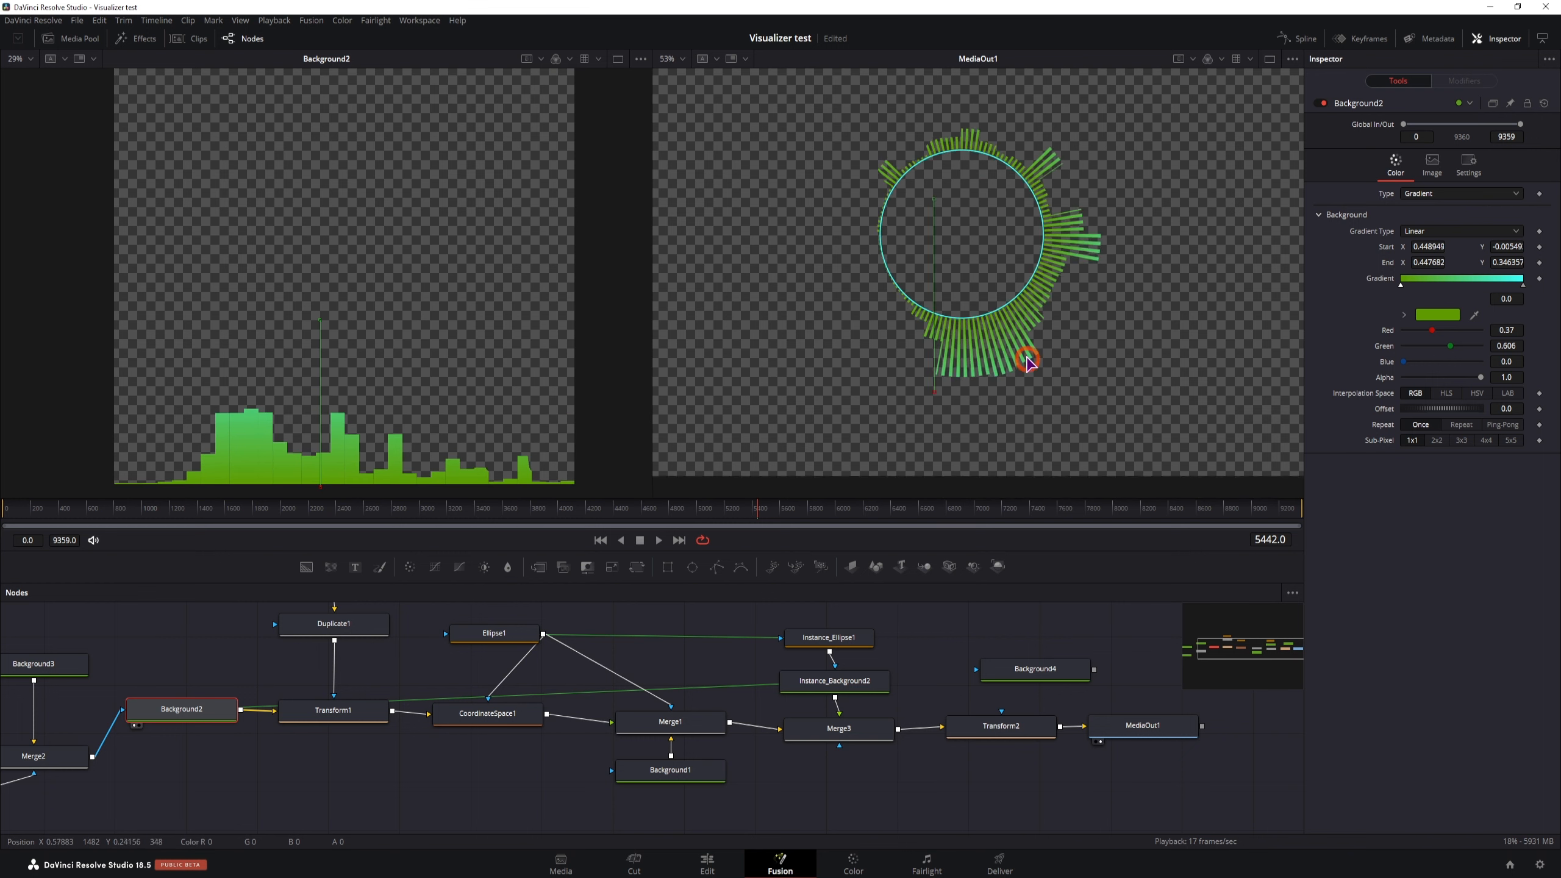
Deinstance the gradient Offset of Instance_Background2 and set it to 3.0.
click(830, 682)
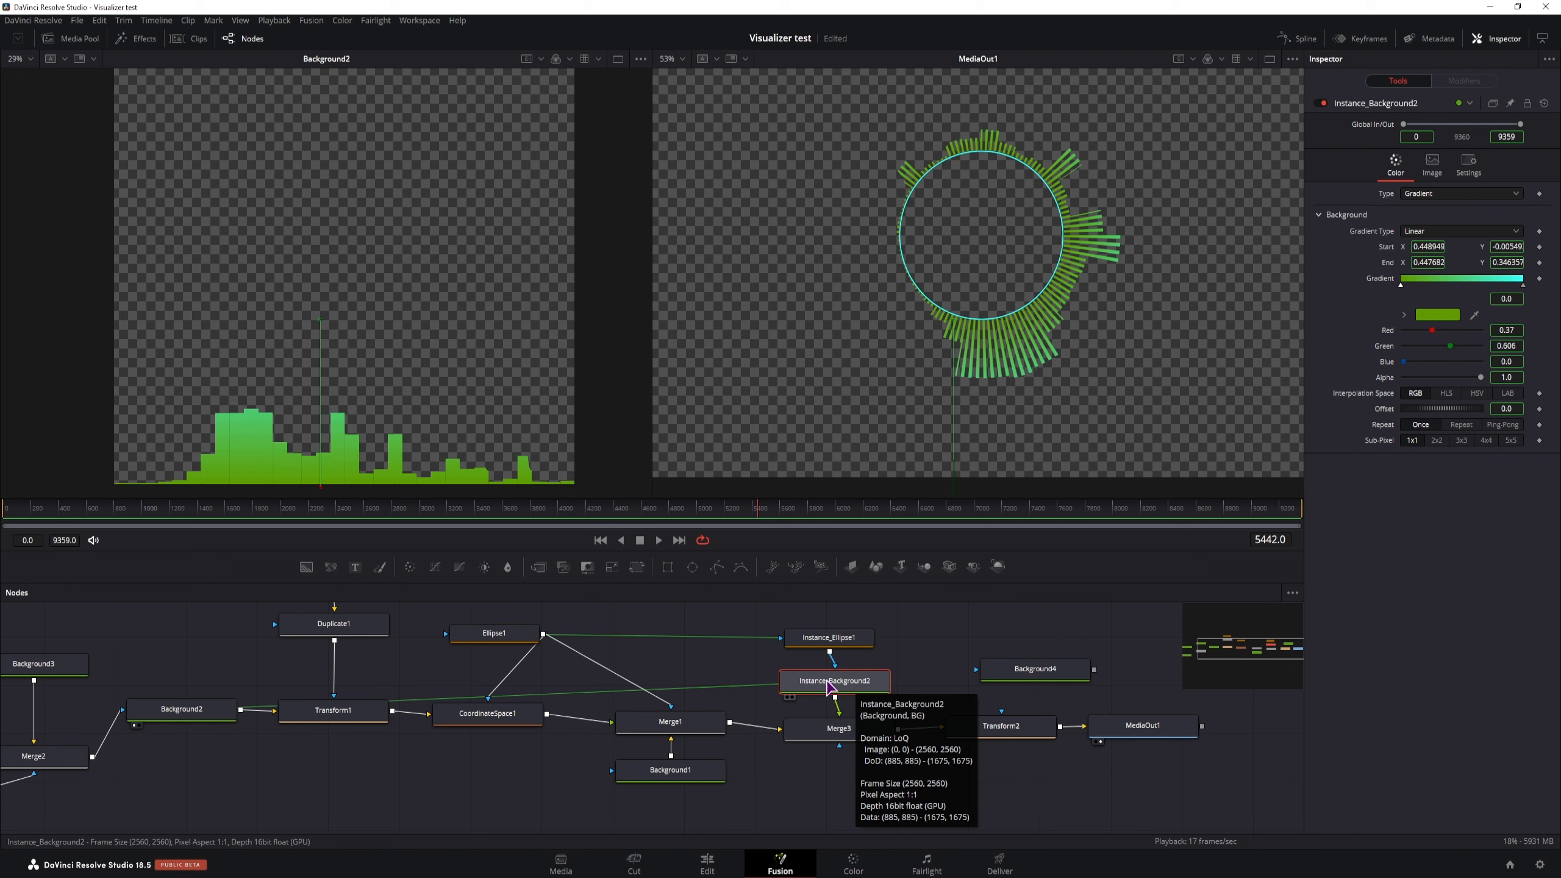
click(858, 691)
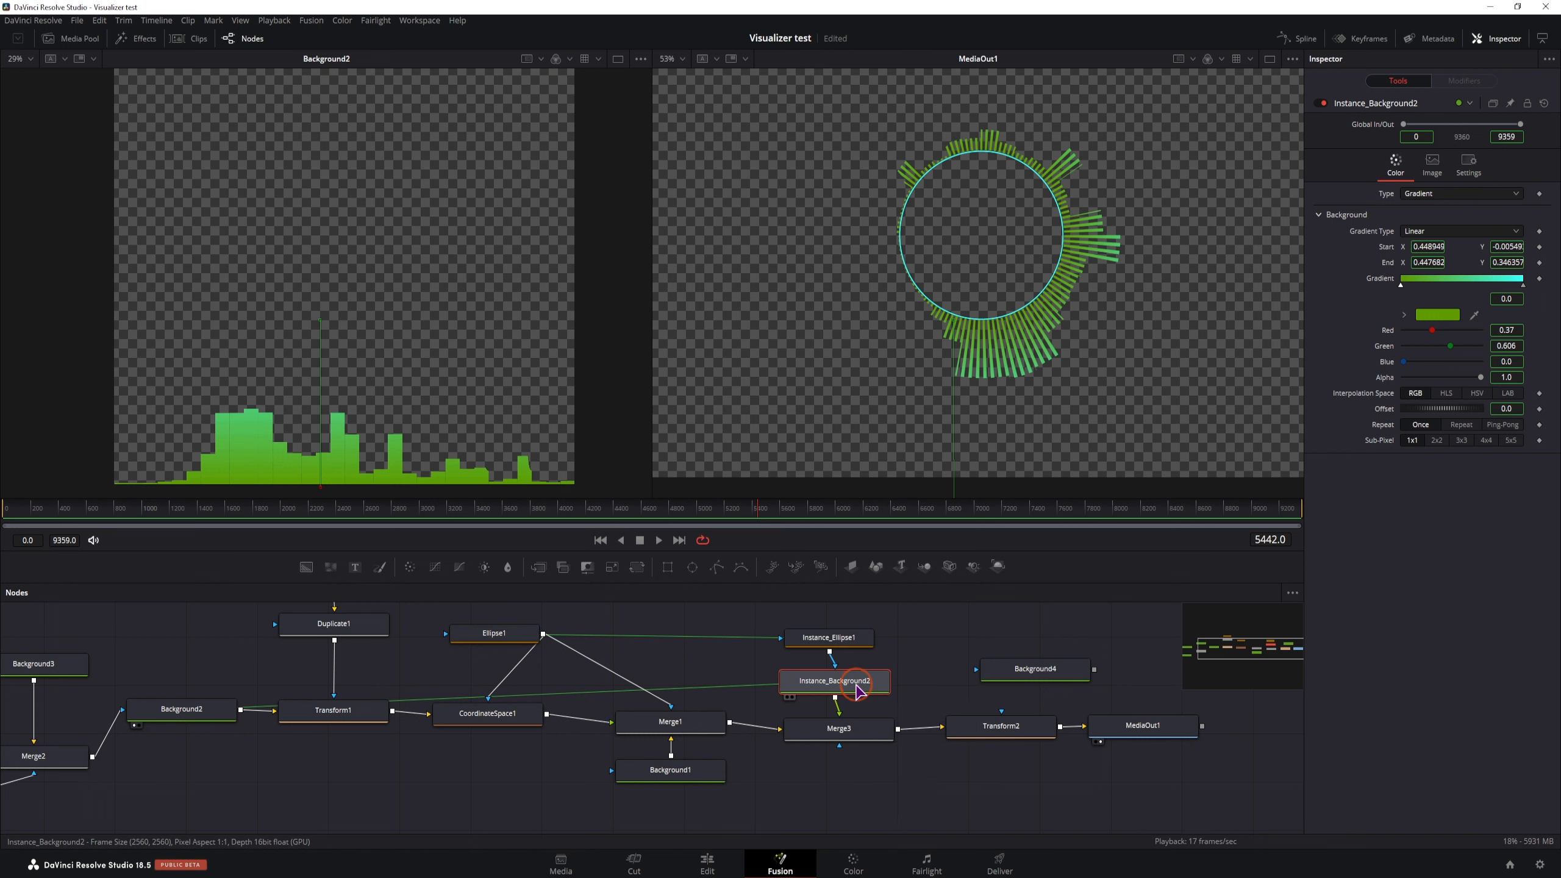
right_click(1391, 414)
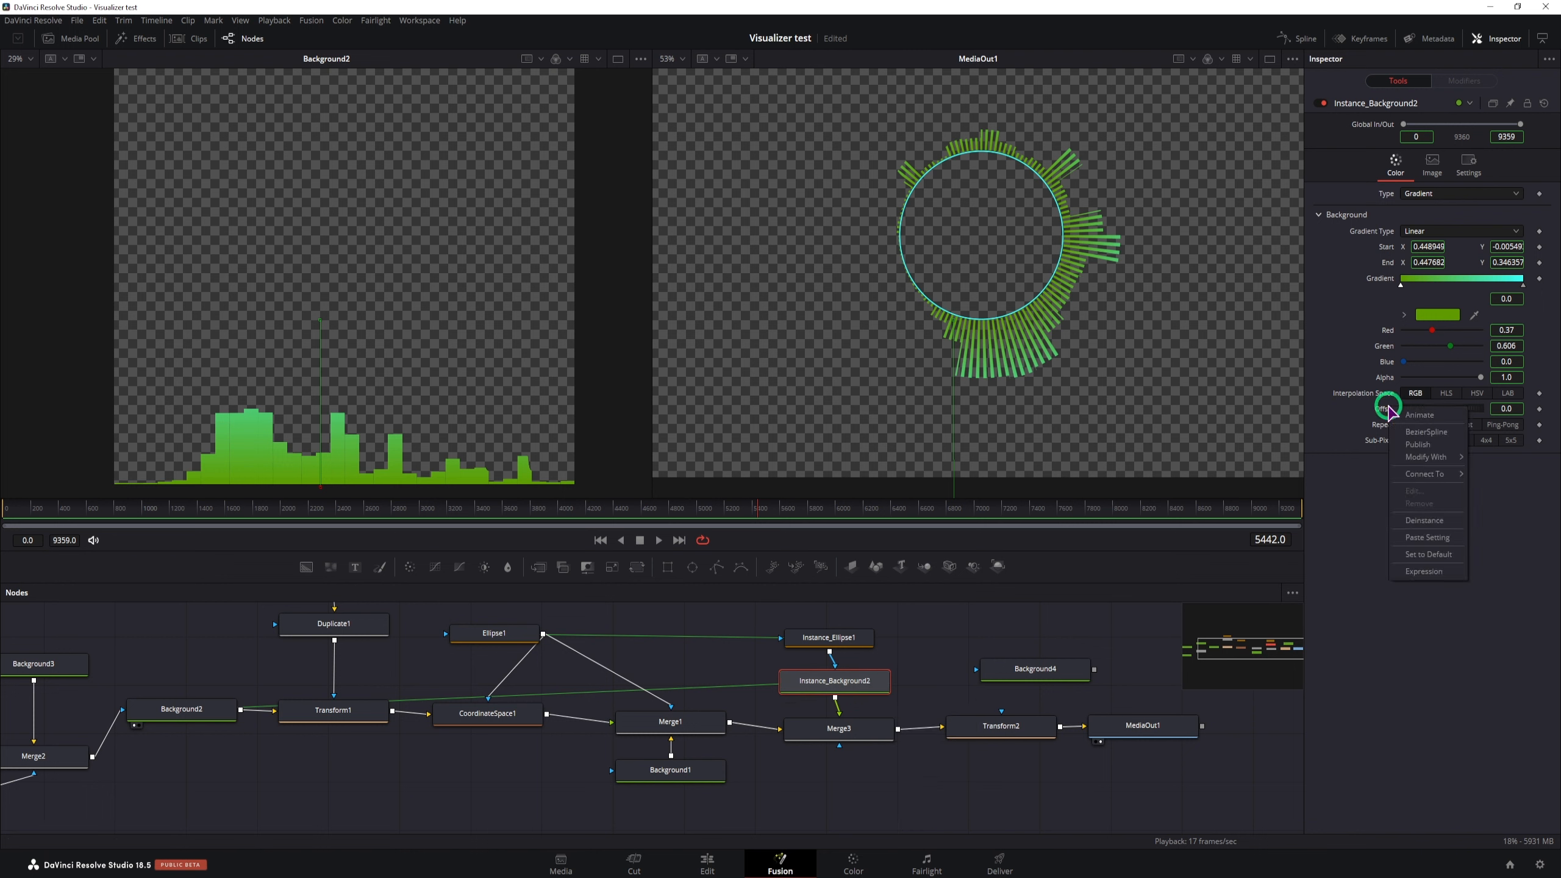
click(1423, 520)
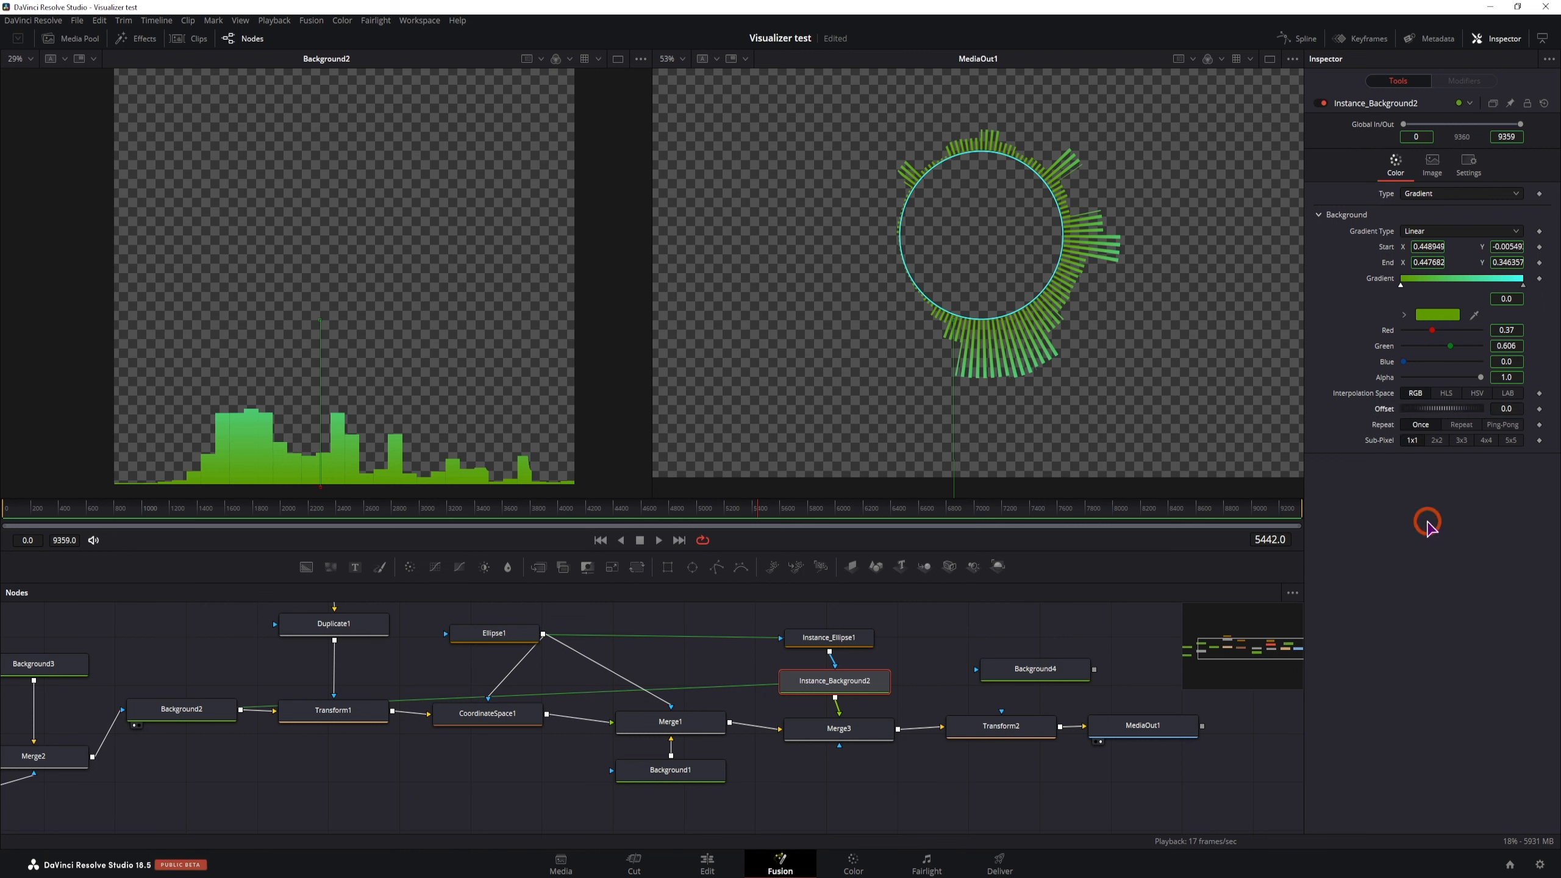
drag(1441, 410, 1558, 419)
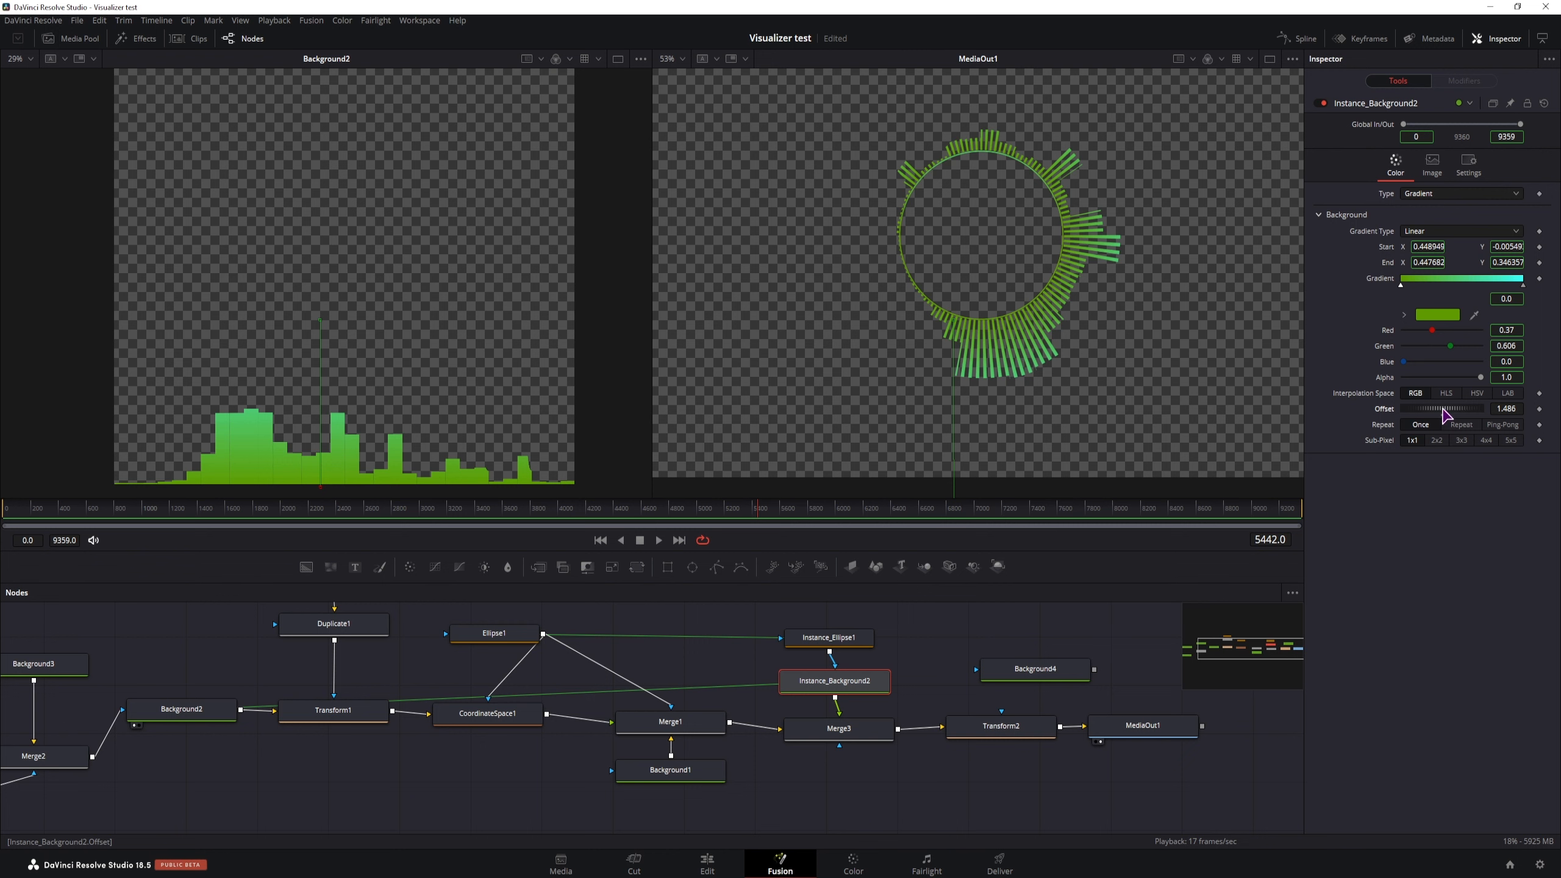
text(3)
click(1513, 490)
Set the red value of the gradient's first colour stop to 0.74 and remove the unused Background4 node.
drag(1431, 331, 1479, 337)
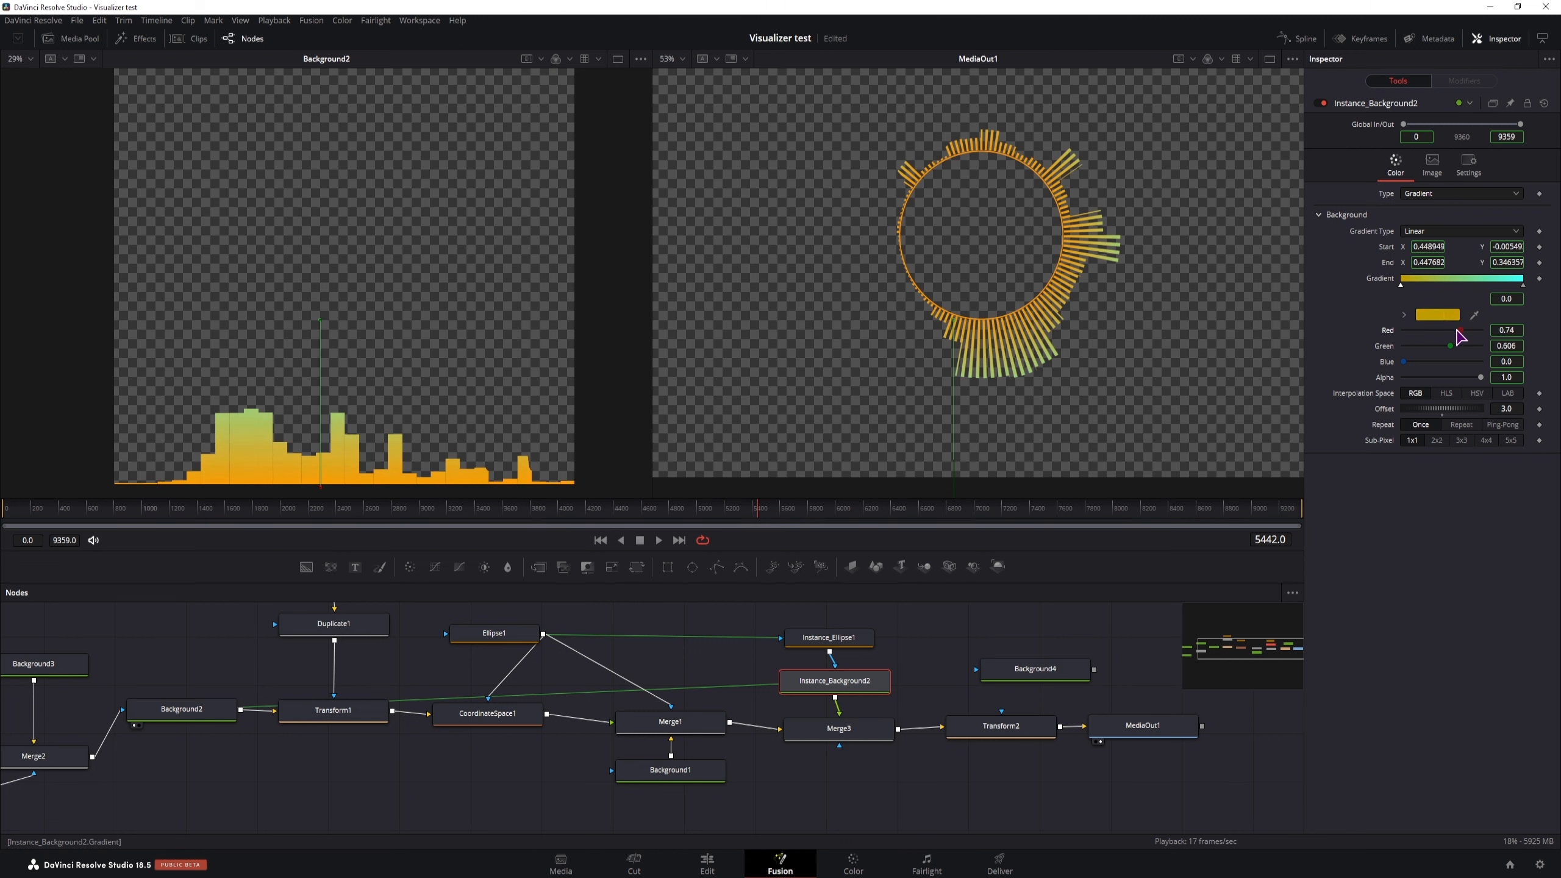
click(1011, 317)
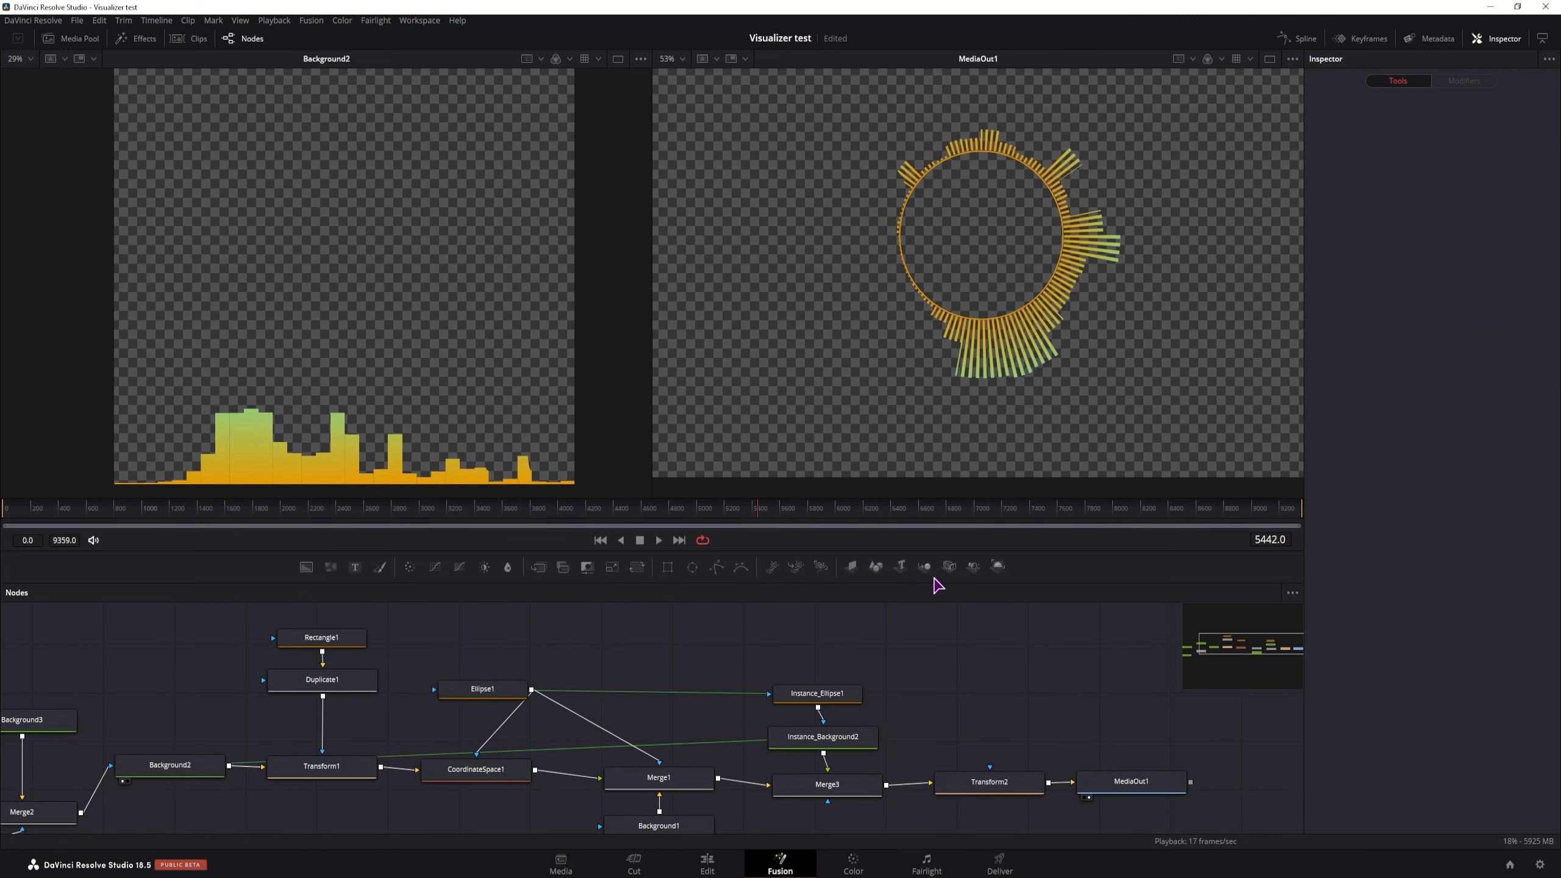
Add satisfying meme.png from the media pool to the node graph and place it beside Instance_Background2.
click(71, 39)
drag(198, 351, 934, 654)
drag(1005, 665, 997, 645)
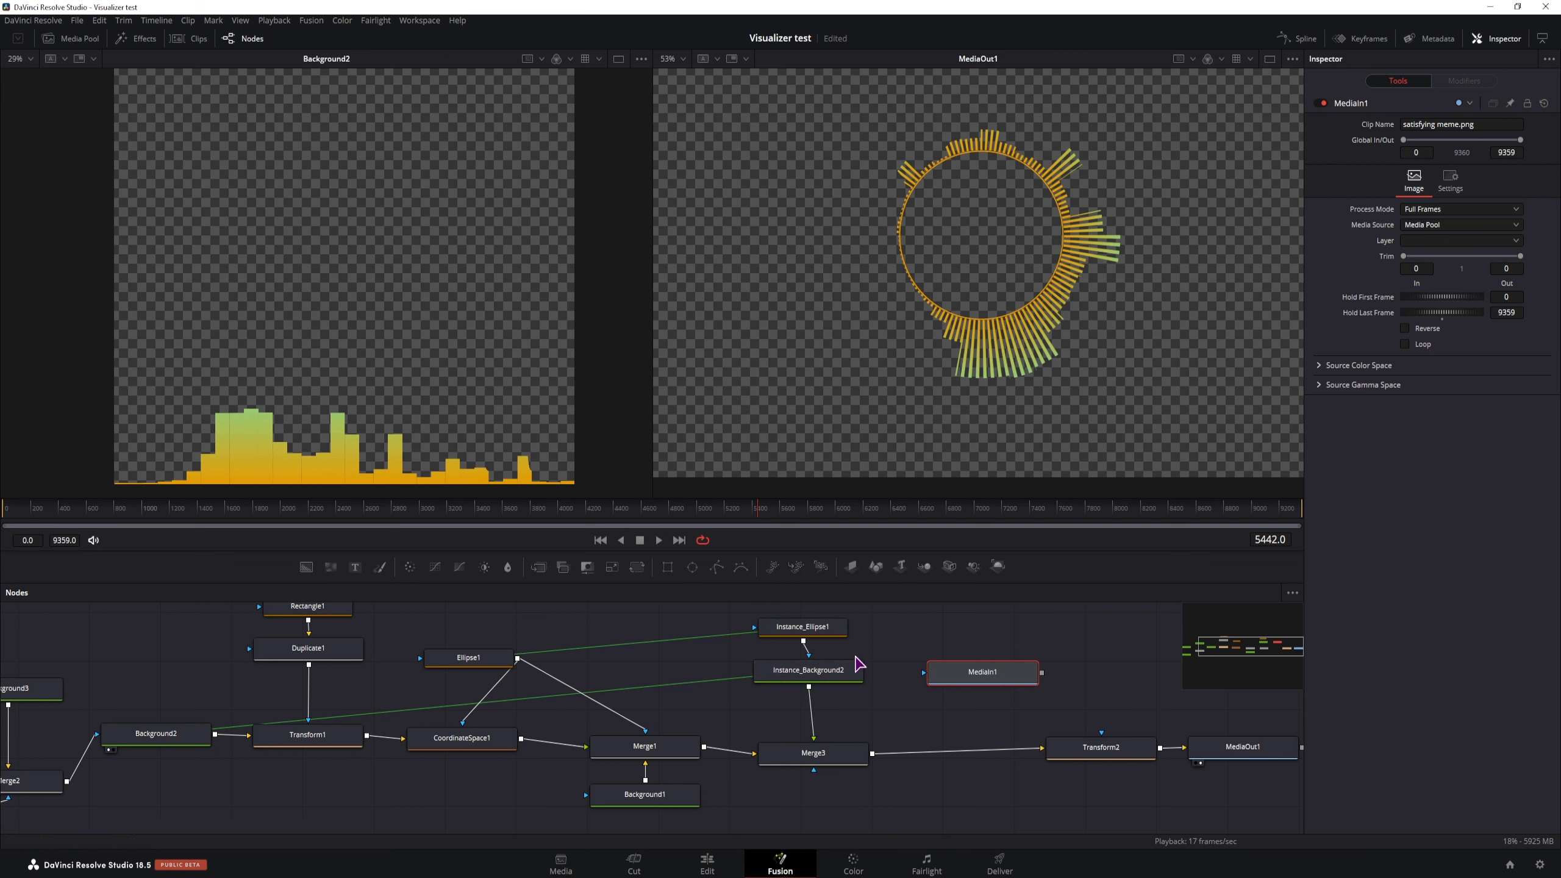
drag(995, 652, 919, 654)
Insert a Merge node between Instance_Background2 and Merge3 and connect MediaIn1 to it as the layer beneath the ring.
drag(538, 566, 747, 726)
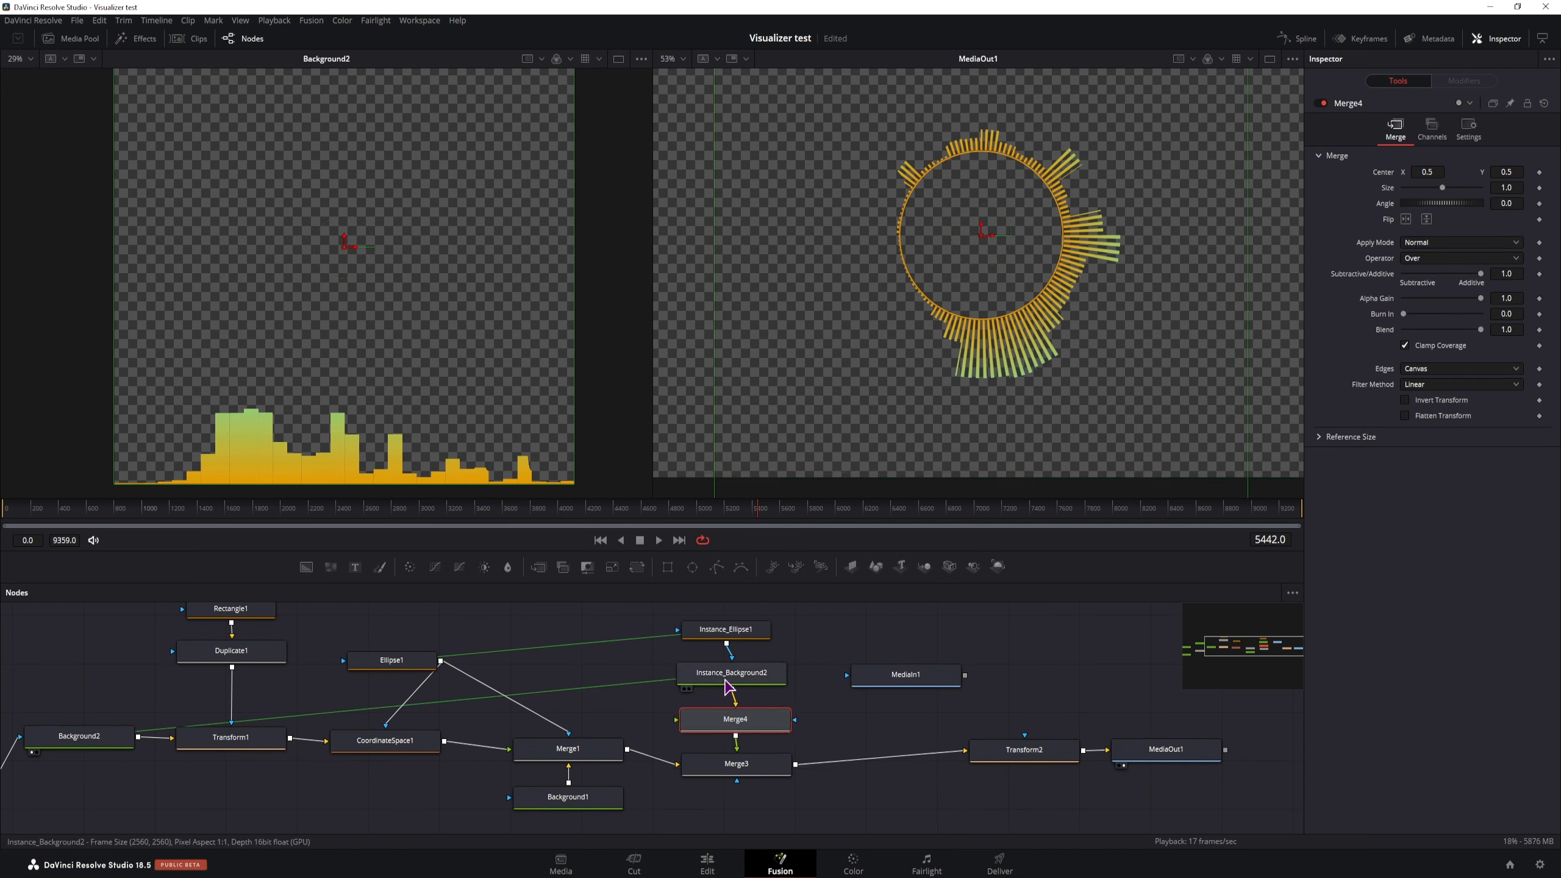
mouse_move(965, 675)
mouse_down()
mouse_move(680, 729)
mouse_move(930, 676)
mouse_move(974, 713)
mouse_up()
drag(1187, 780, 1024, 767)
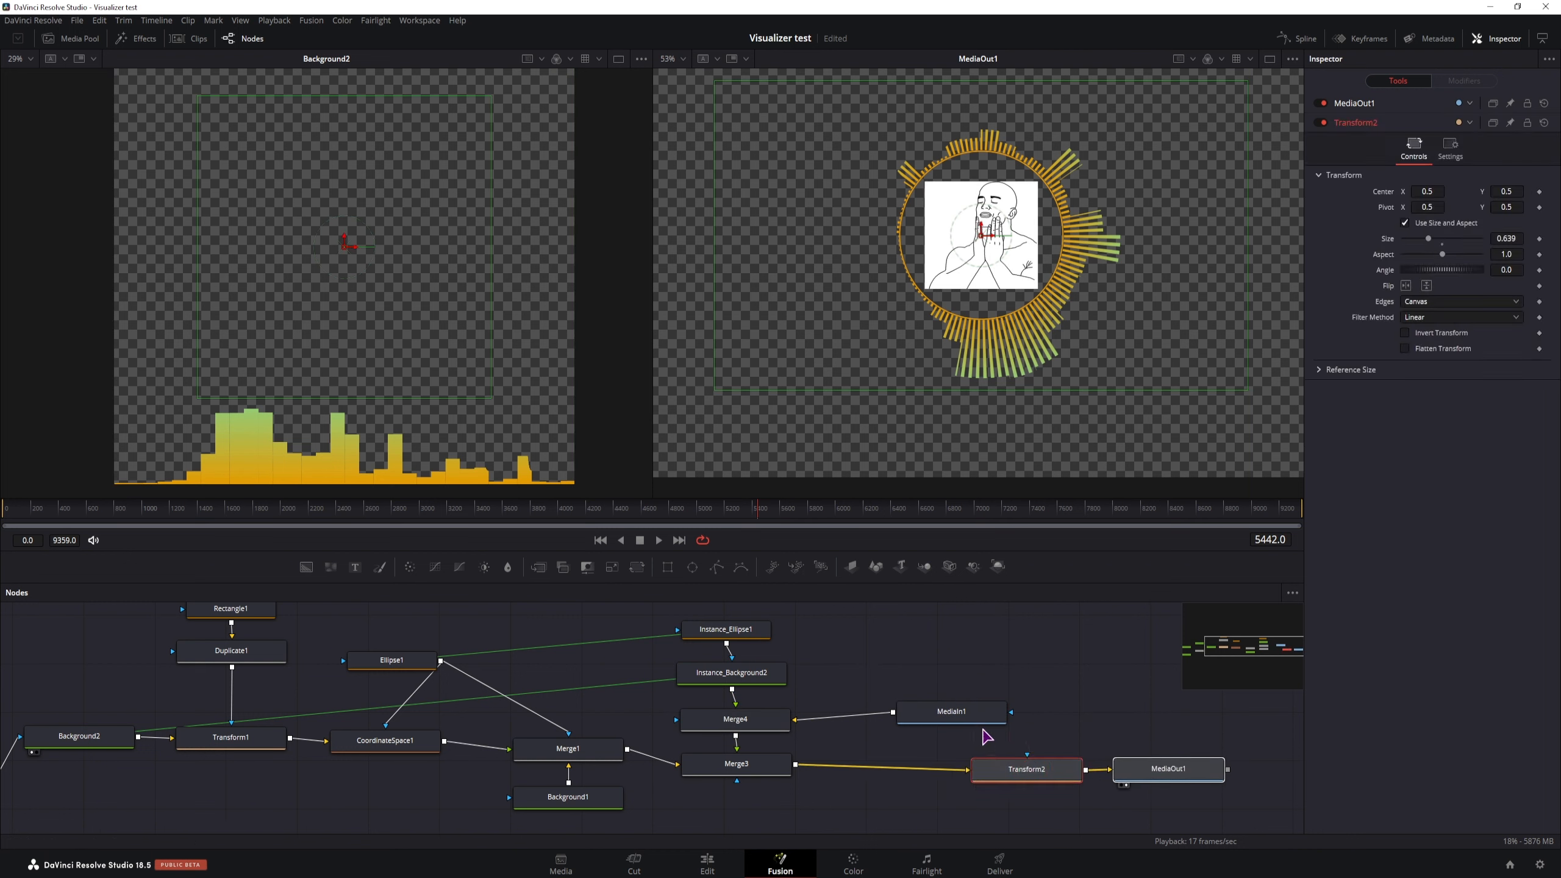
Insert a Transform node between MediaIn1 and Merge4 and set its Size to 1.7.
drag(958, 720, 1010, 726)
click(750, 651)
drag(637, 567, 868, 719)
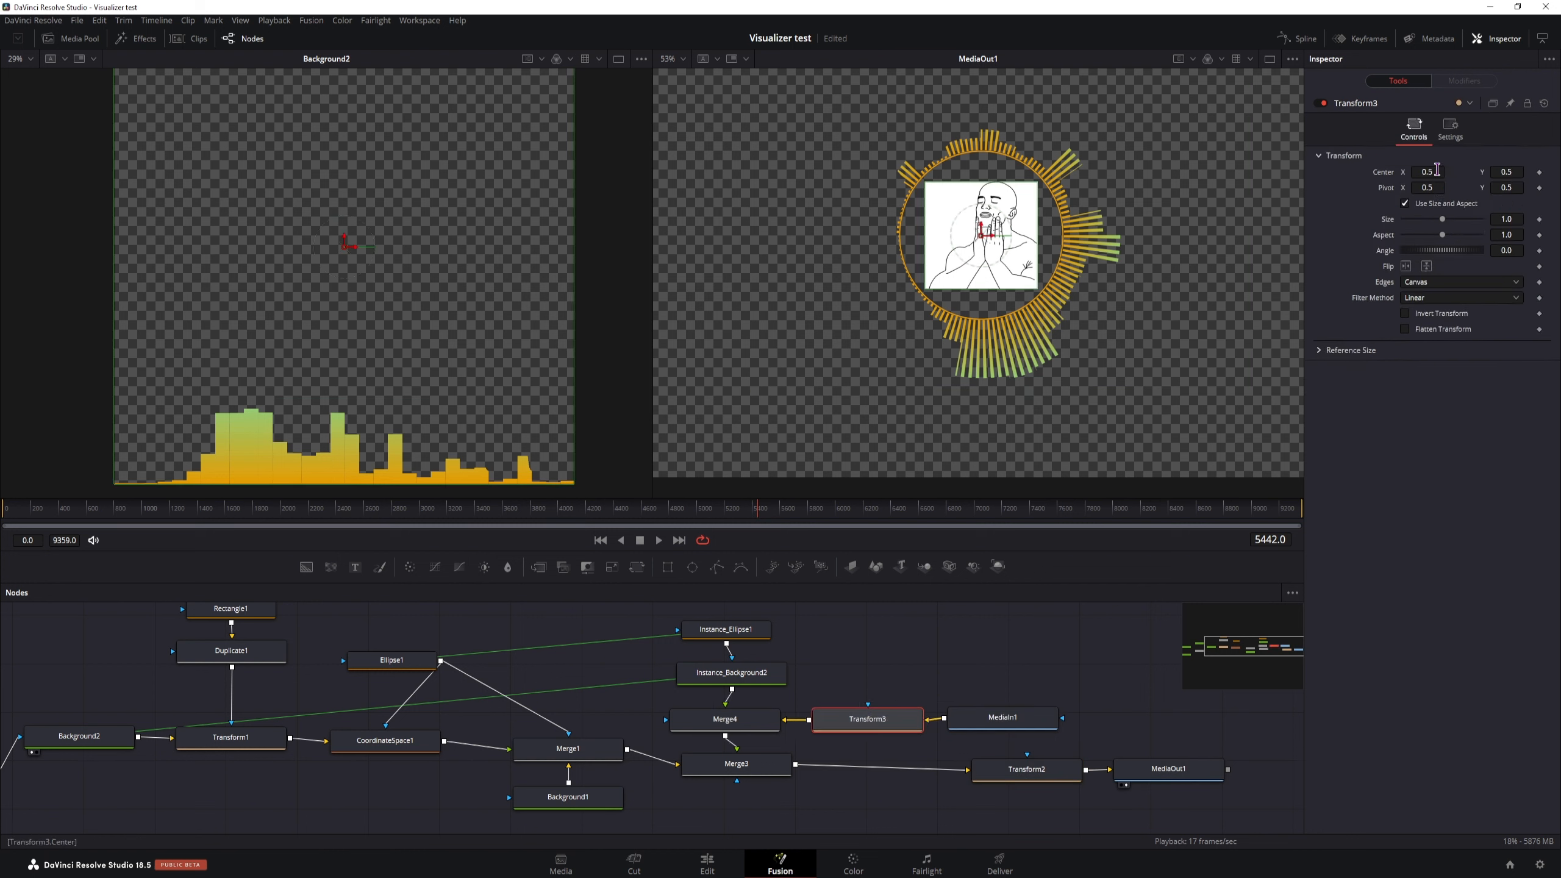
drag(1449, 223, 1455, 222)
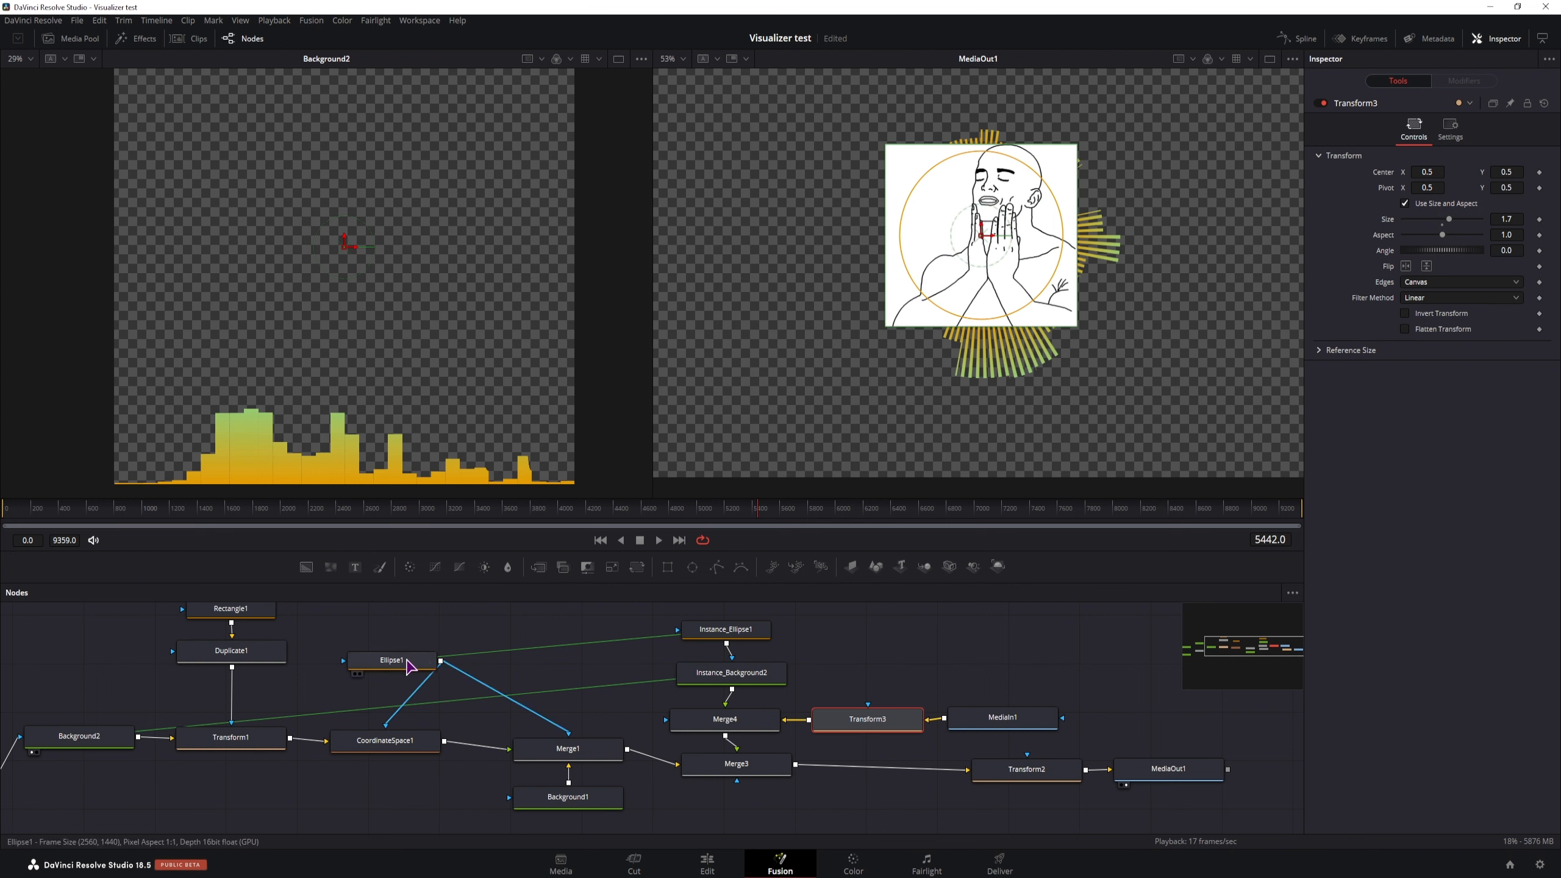
Reduce Transform3's Size to 1.63 and connect Ellipse1 to Merge3 as its mask.
drag(411, 663, 413, 650)
click(912, 719)
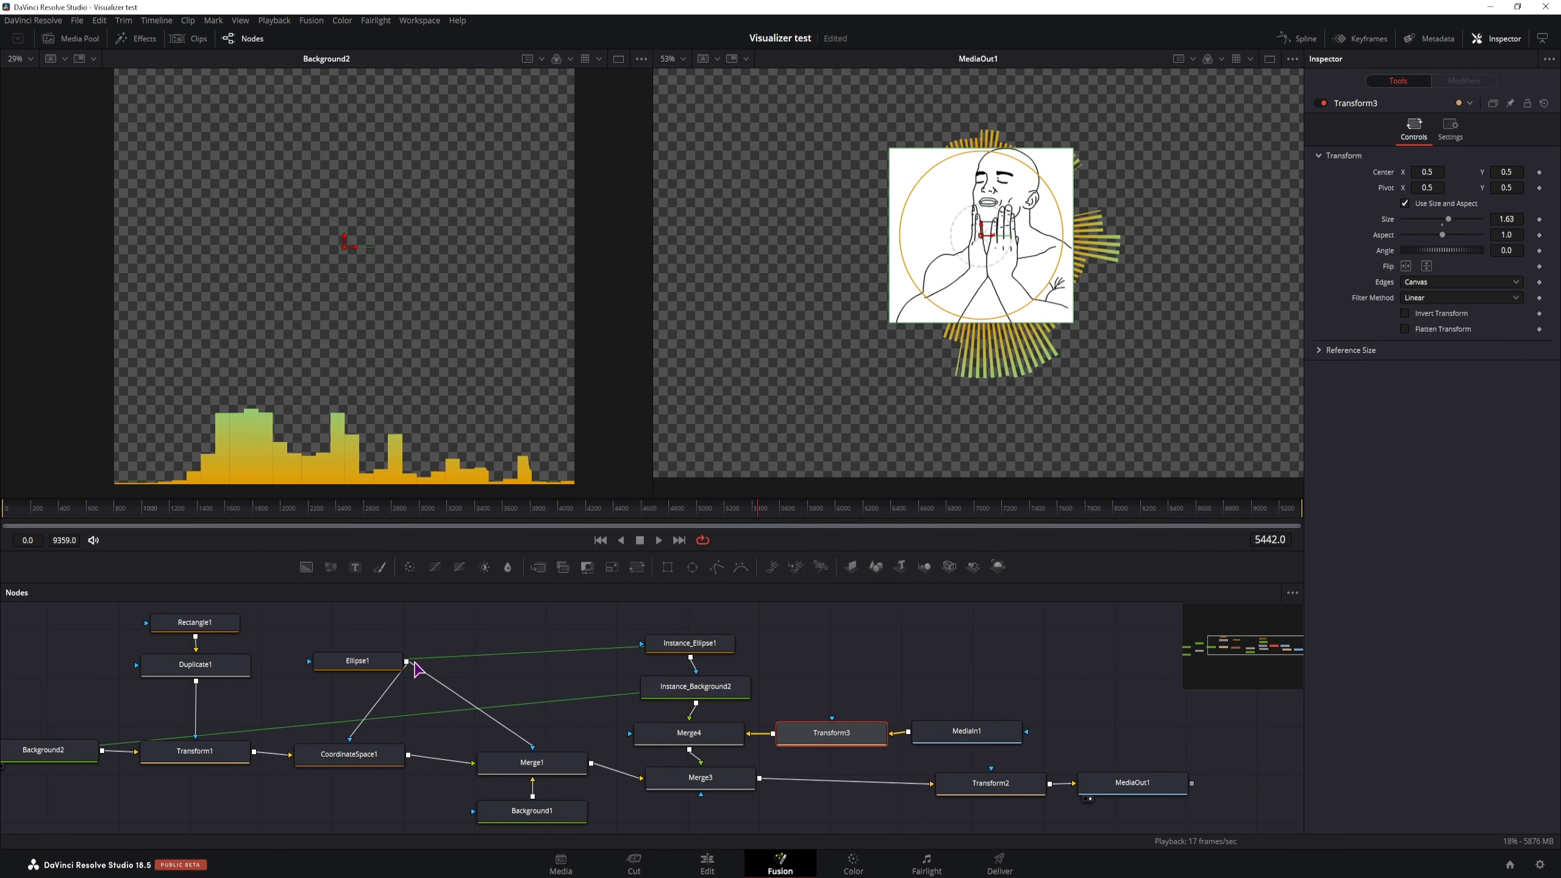
drag(406, 662, 705, 801)
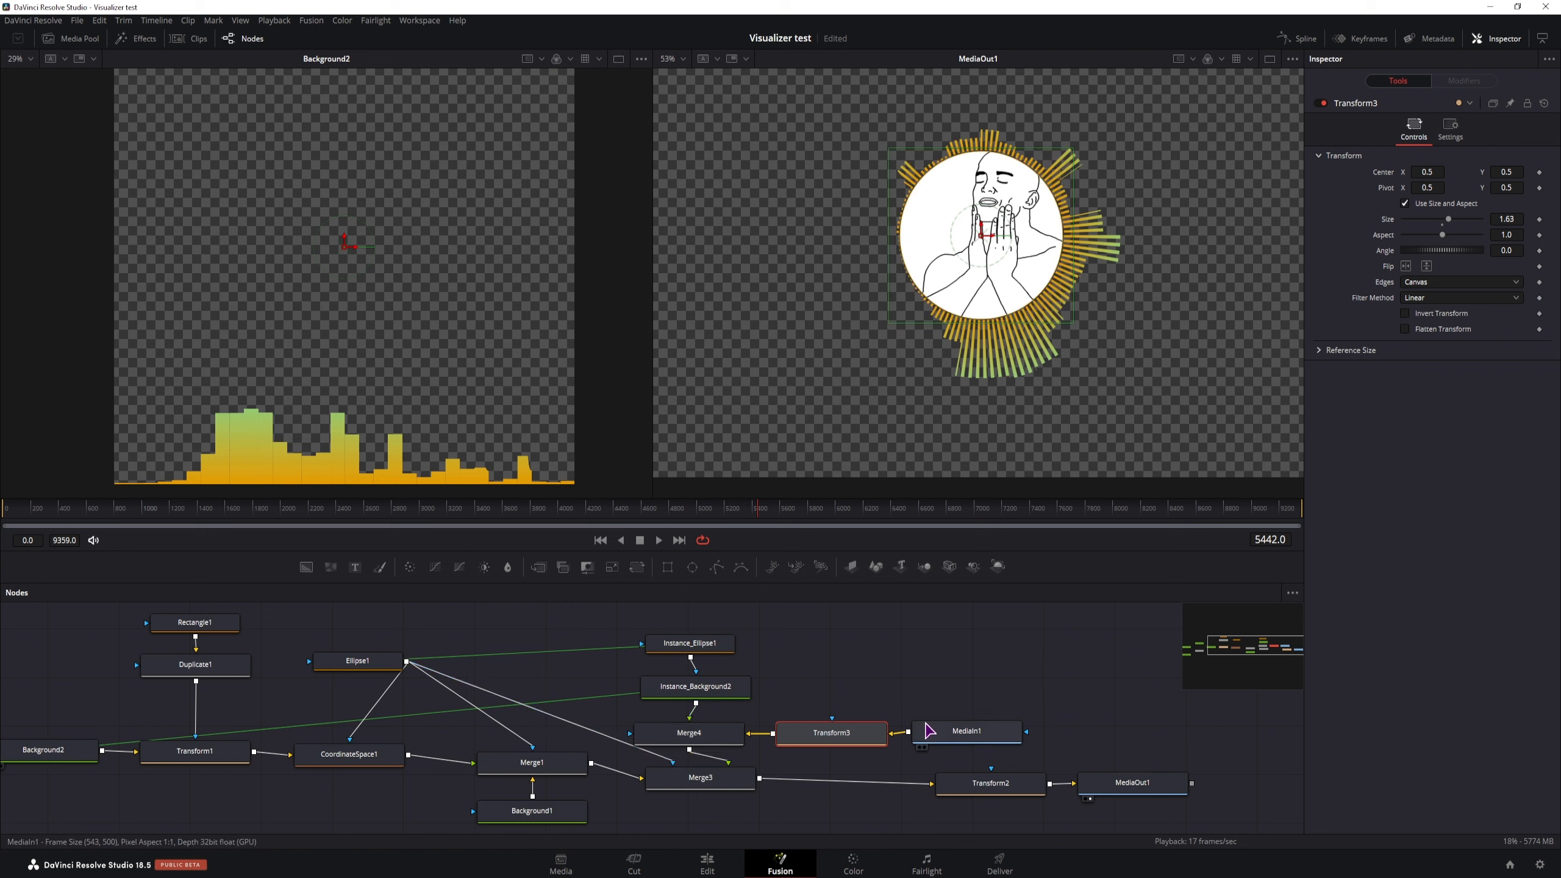
Reframe the image inside the circle by setting Transform3's Size to 2.765 and its Center to X 0.346, Y -0.069.
click(846, 734)
click(1423, 250)
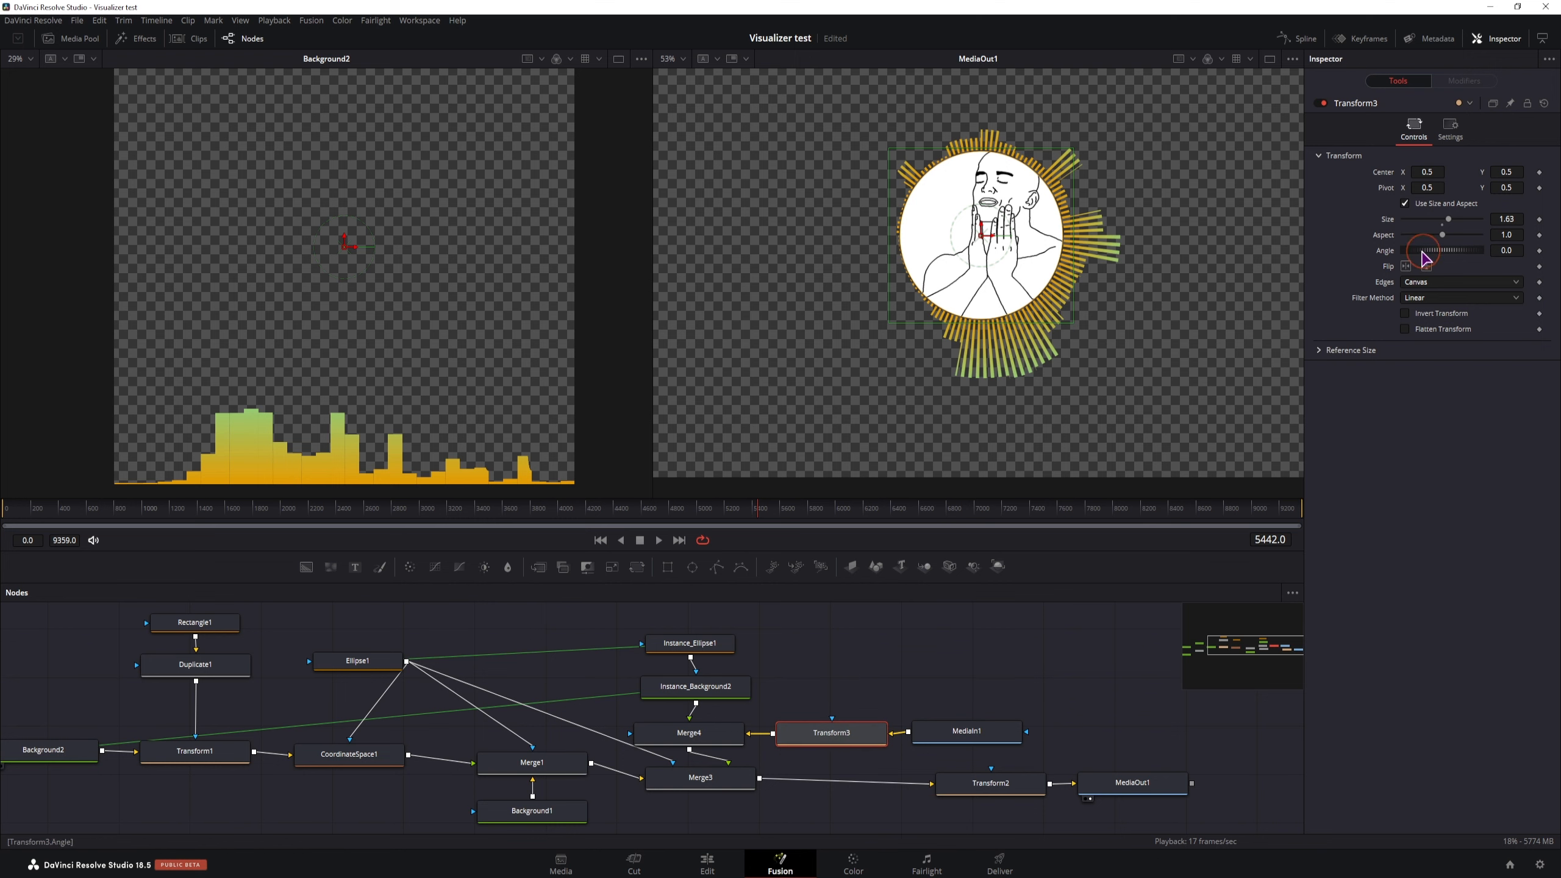
mouse_move(1490, 222)
mouse_down()
mouse_move(1524, 221)
mouse_move(1487, 218)
mouse_up()
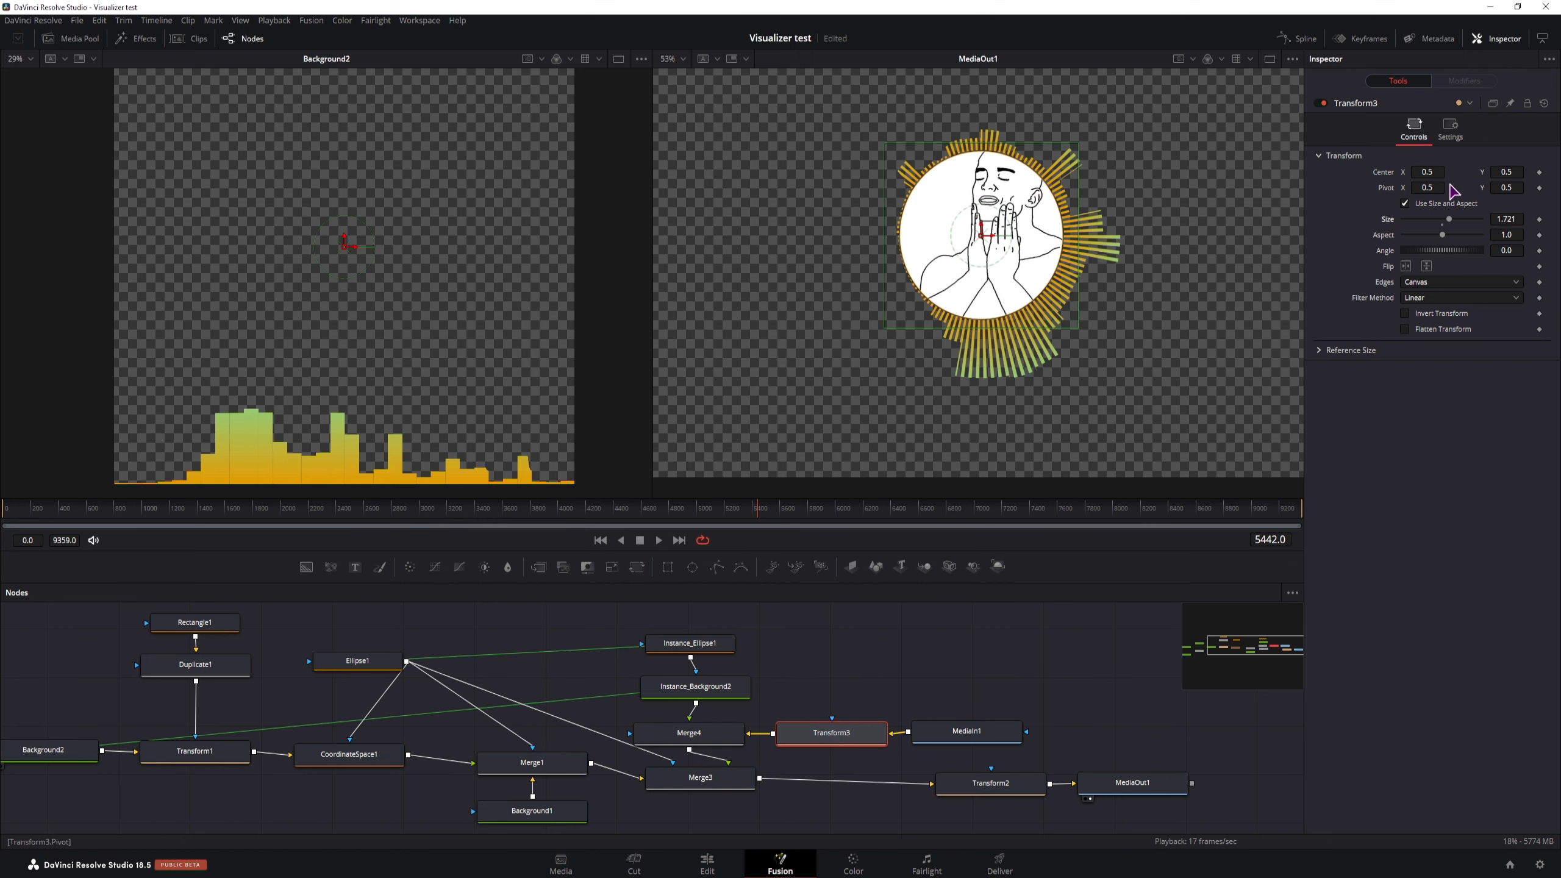
mouse_move(1424, 172)
mouse_down()
mouse_move(1408, 172)
mouse_move(1432, 172)
mouse_up()
drag(1505, 172, 1505, 172)
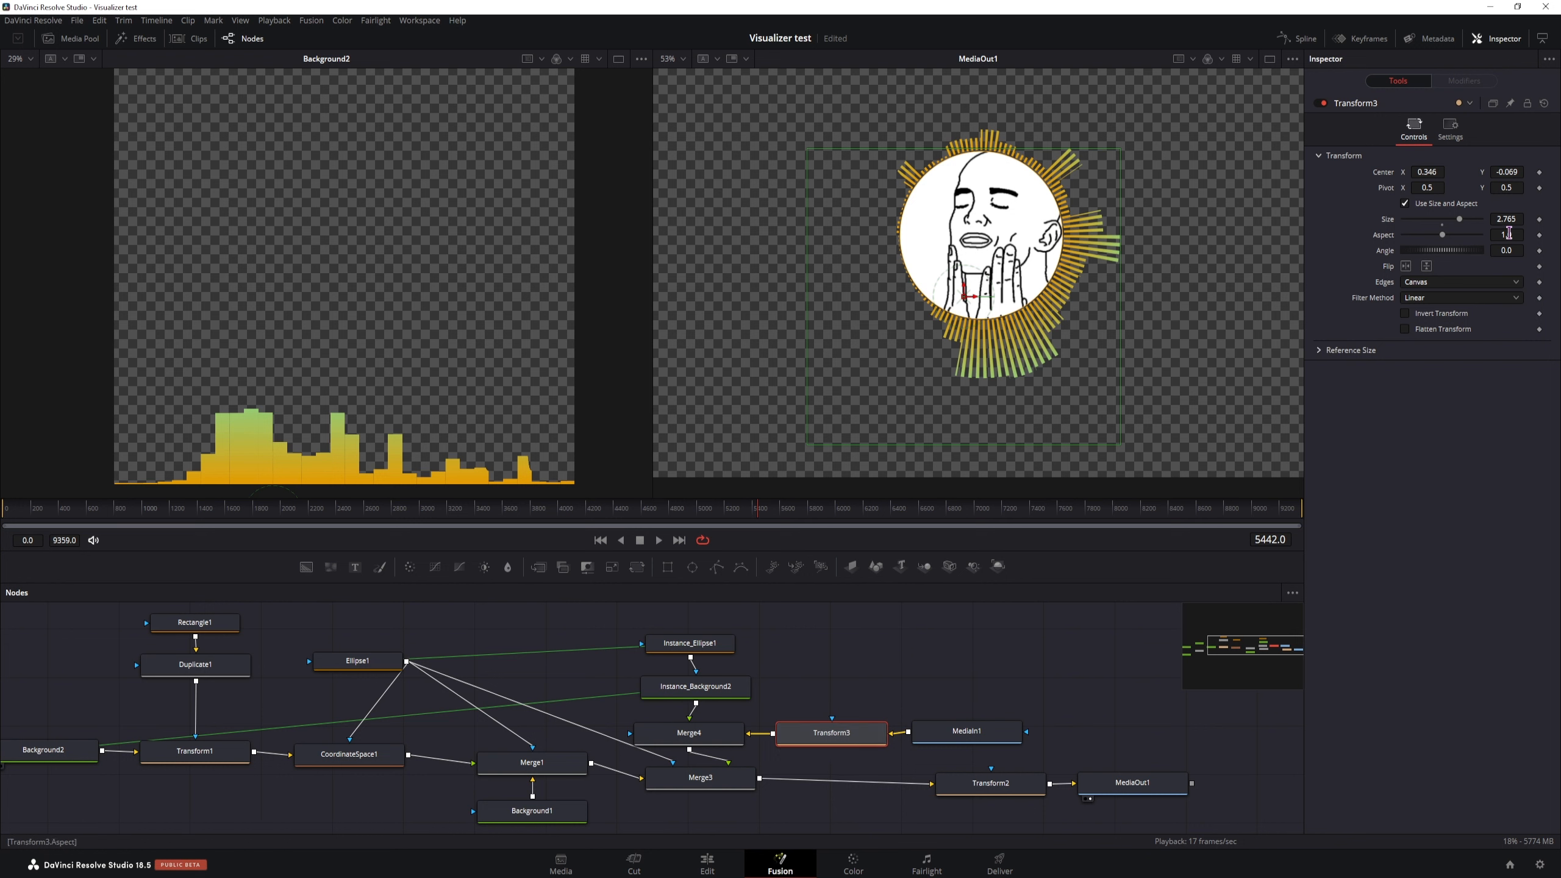
Try rotating the image with Transform3's Angle, and reset the Angle to its default.
drag(1504, 250, 1365, 258)
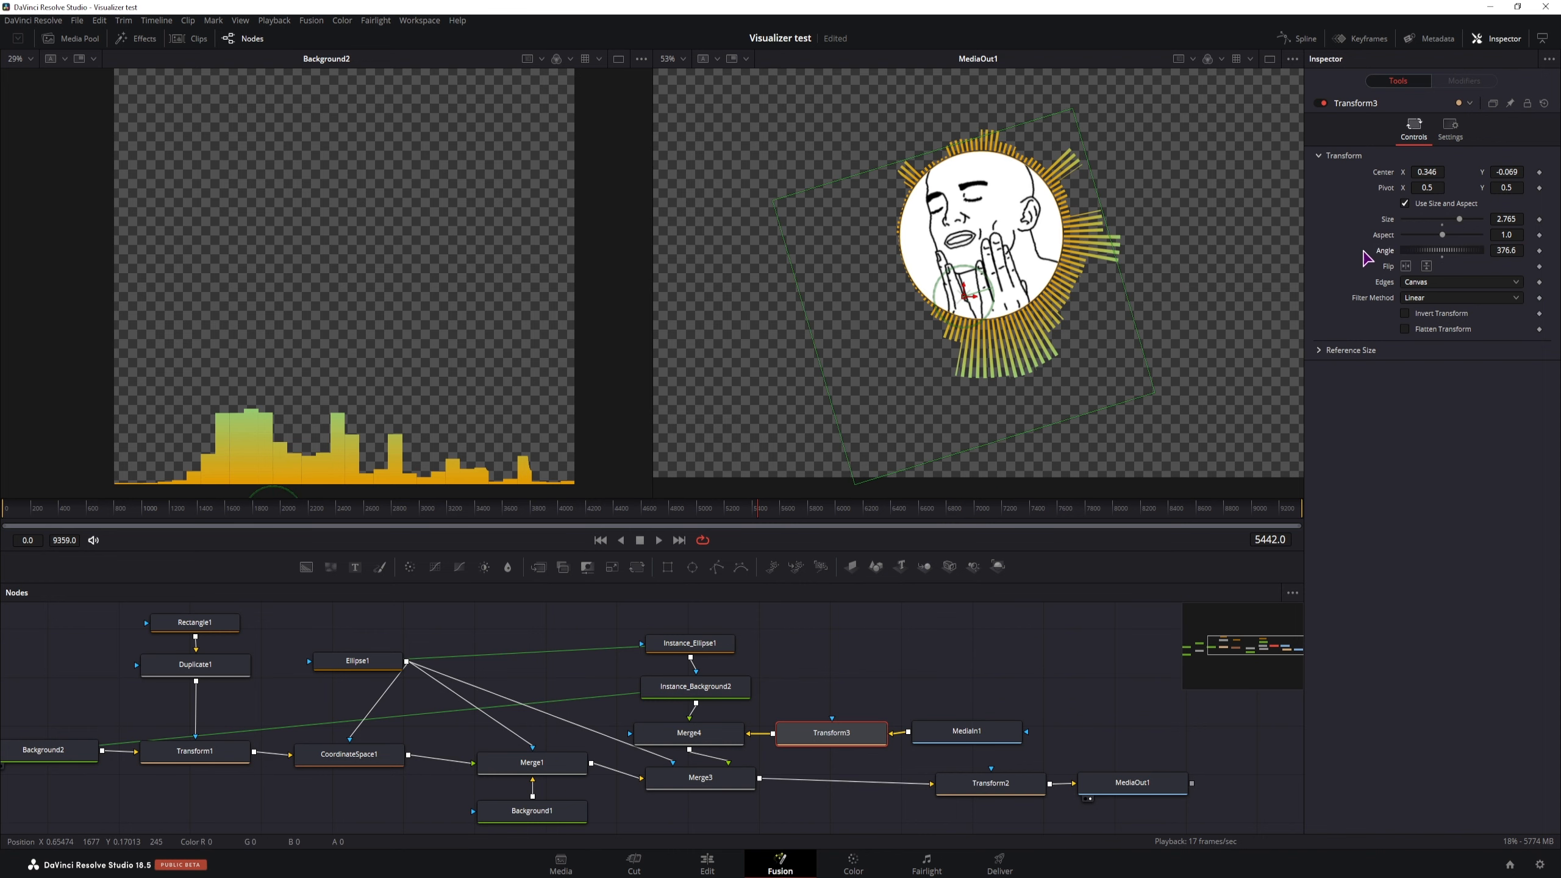
double_click(1389, 251)
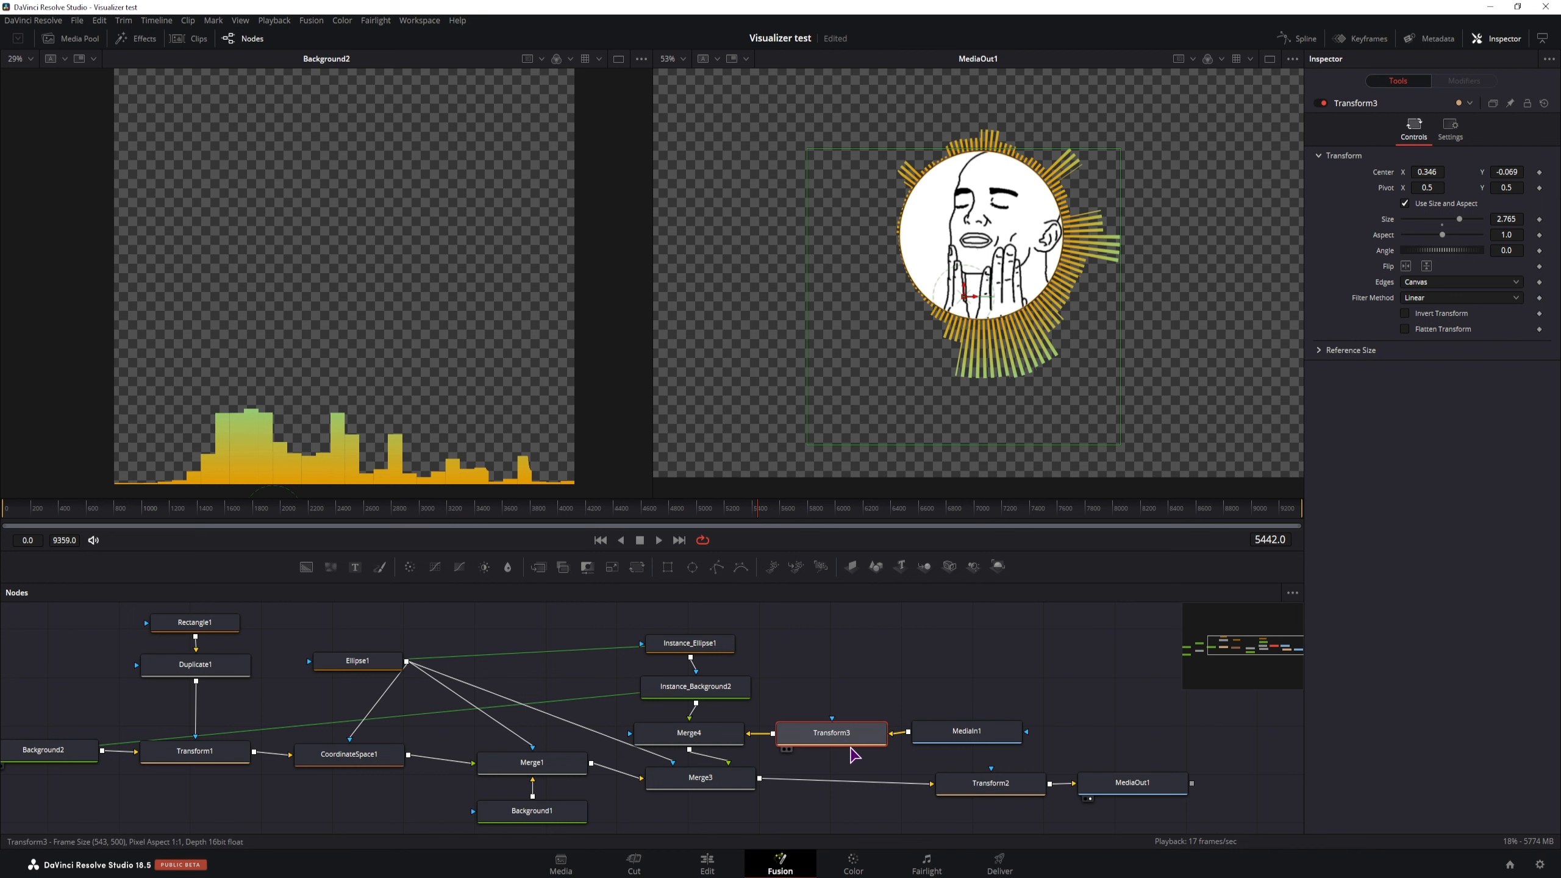
Animate Merge3's Angle with keyframes of 0.0 at frame 0 and 360 at frame 593.
click(699, 789)
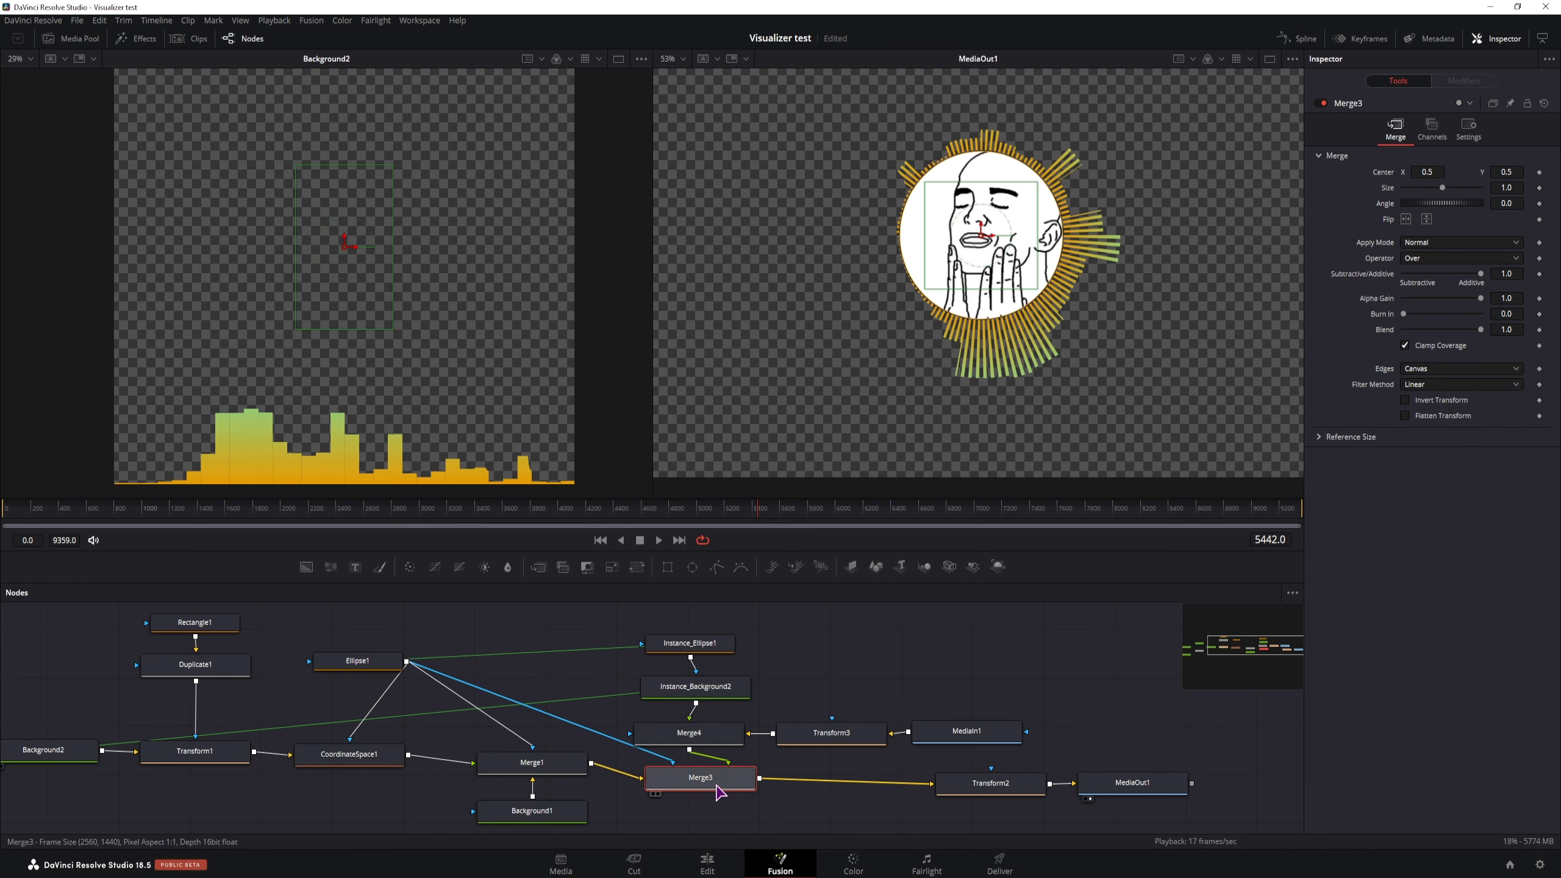
drag(1505, 203, 1505, 204)
click(1385, 205)
click(926, 276)
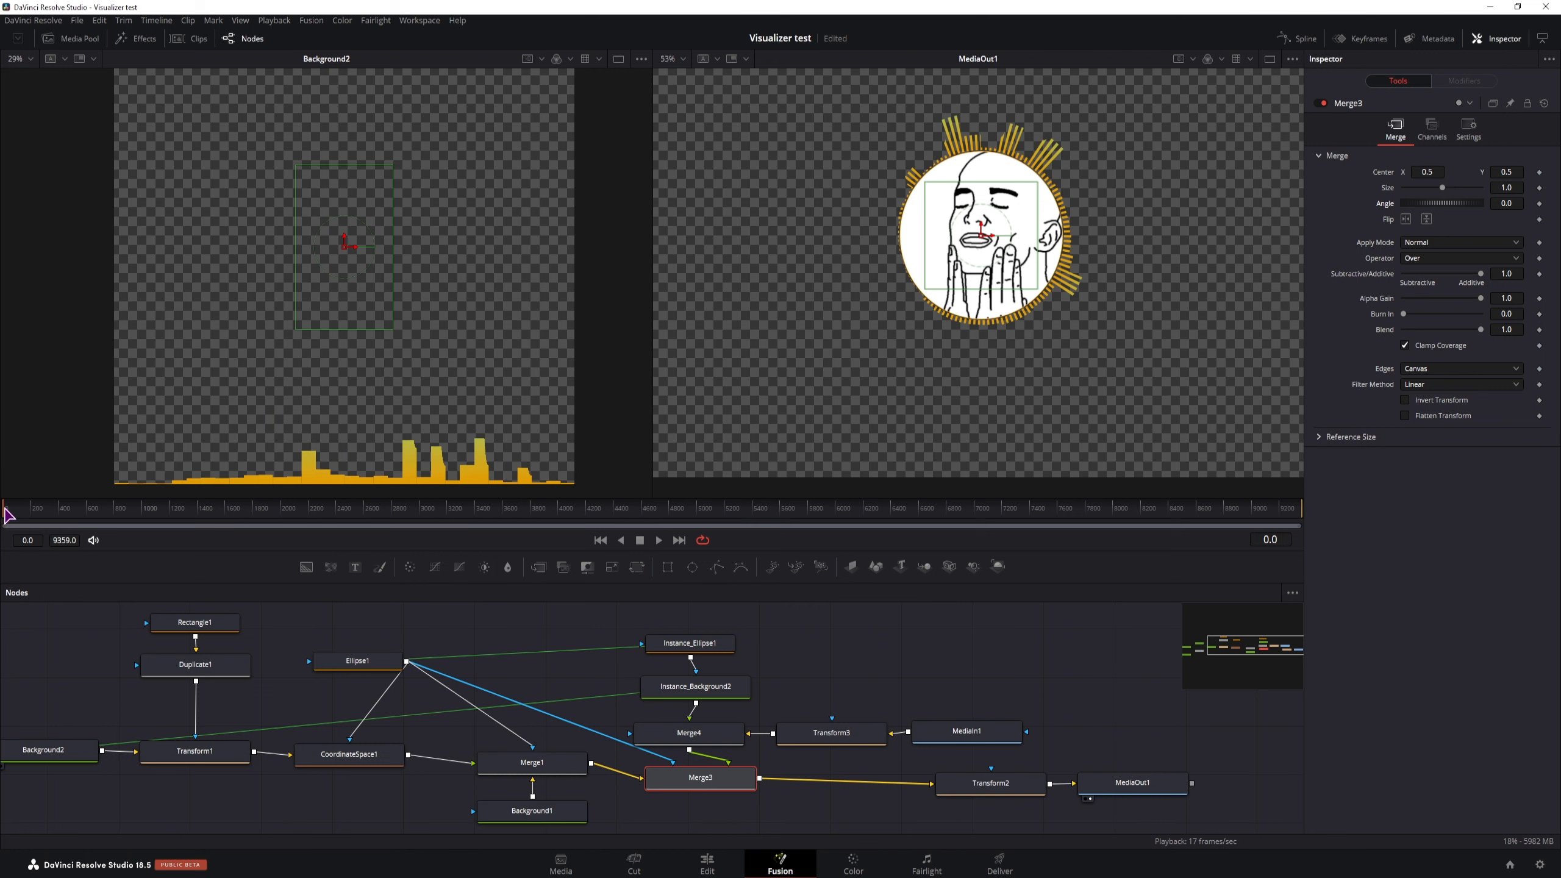
click(1539, 203)
click(163, 559)
drag(52, 520, 88, 515)
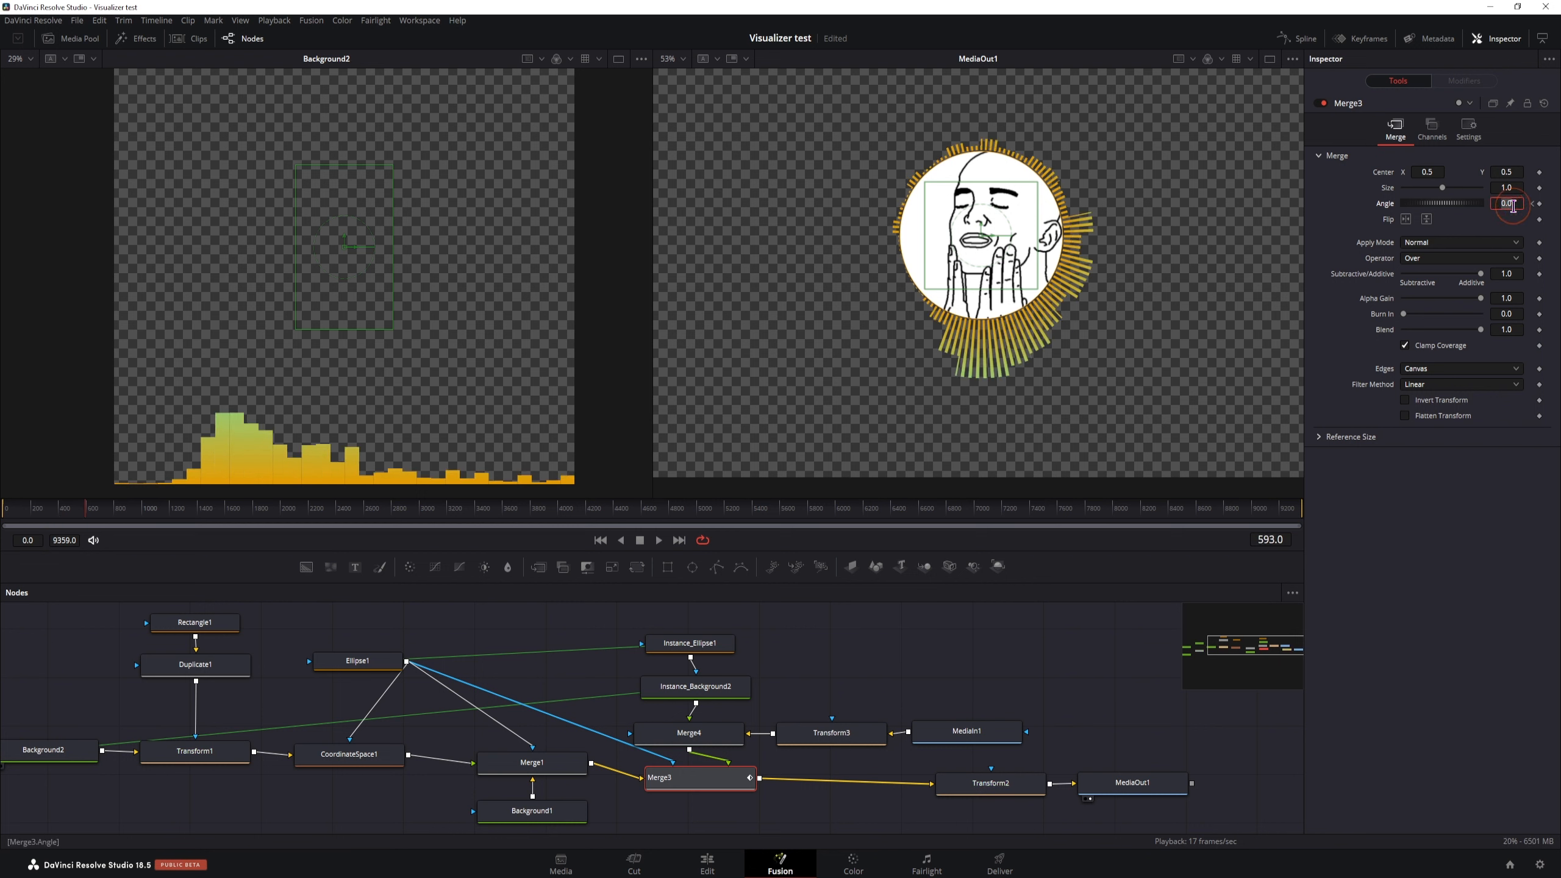
text(360)
key(Return)
Display Merge3's Angle curve in the Spline editor, showing only the selected tool and fitting the curve to the view.
drag(56, 511, 421, 523)
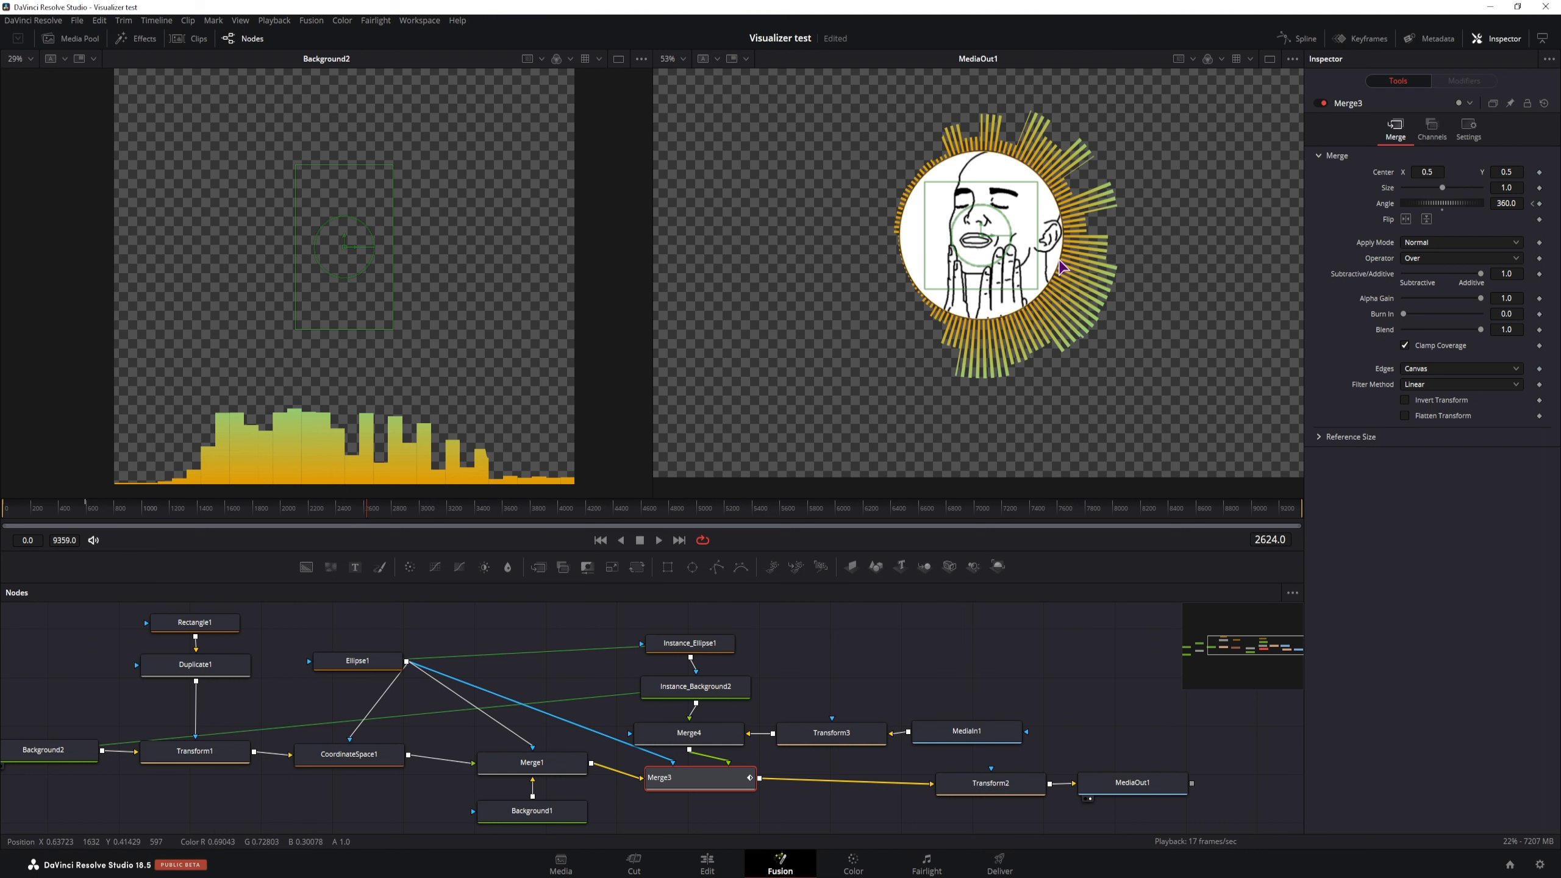
click(1305, 40)
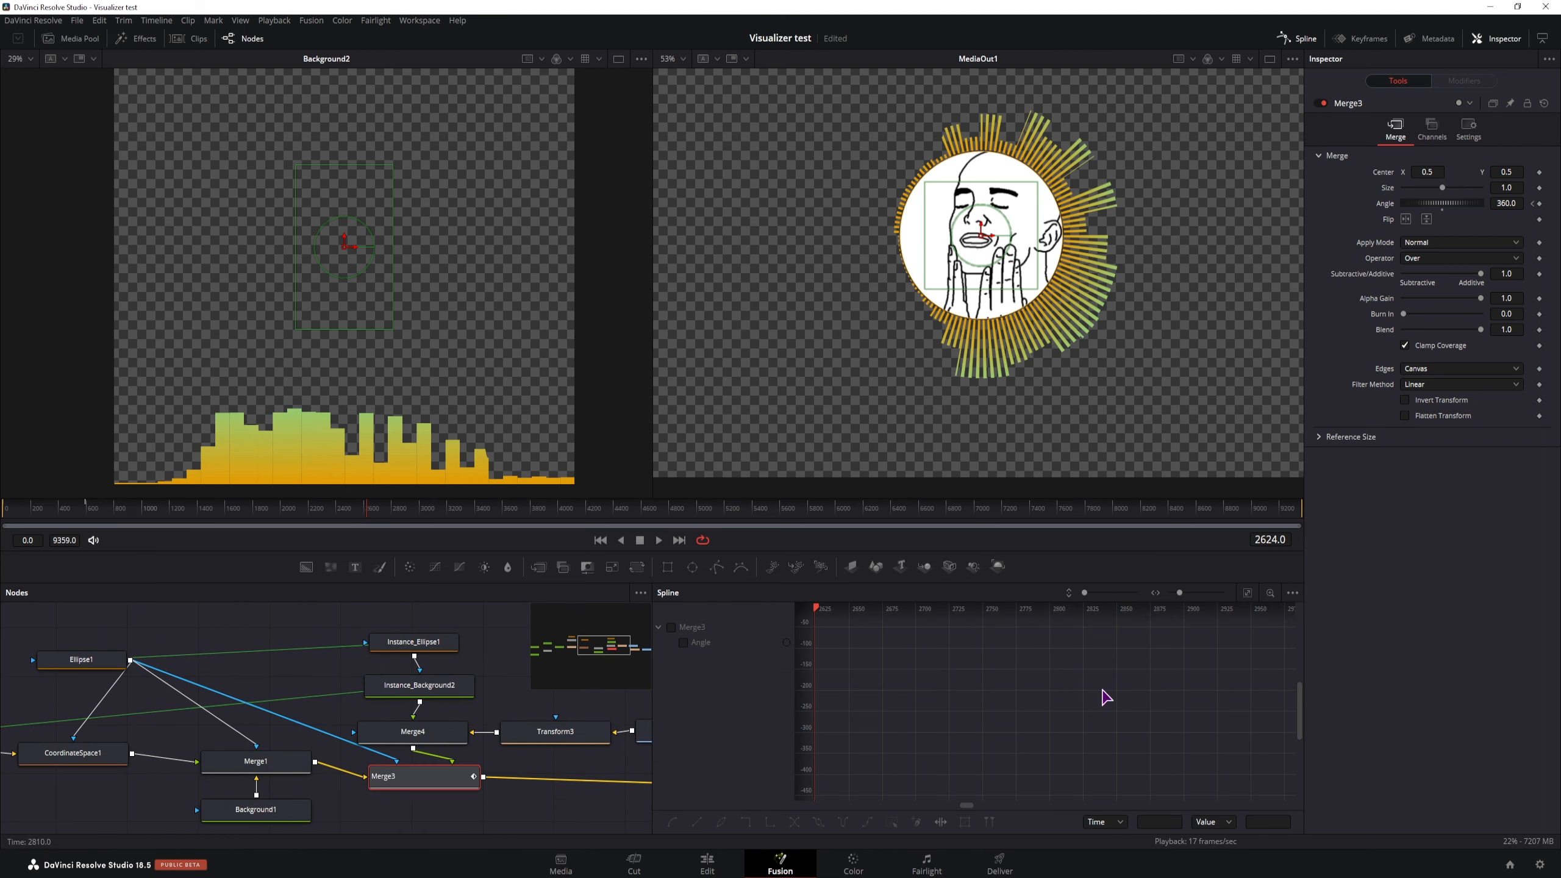
click(1292, 595)
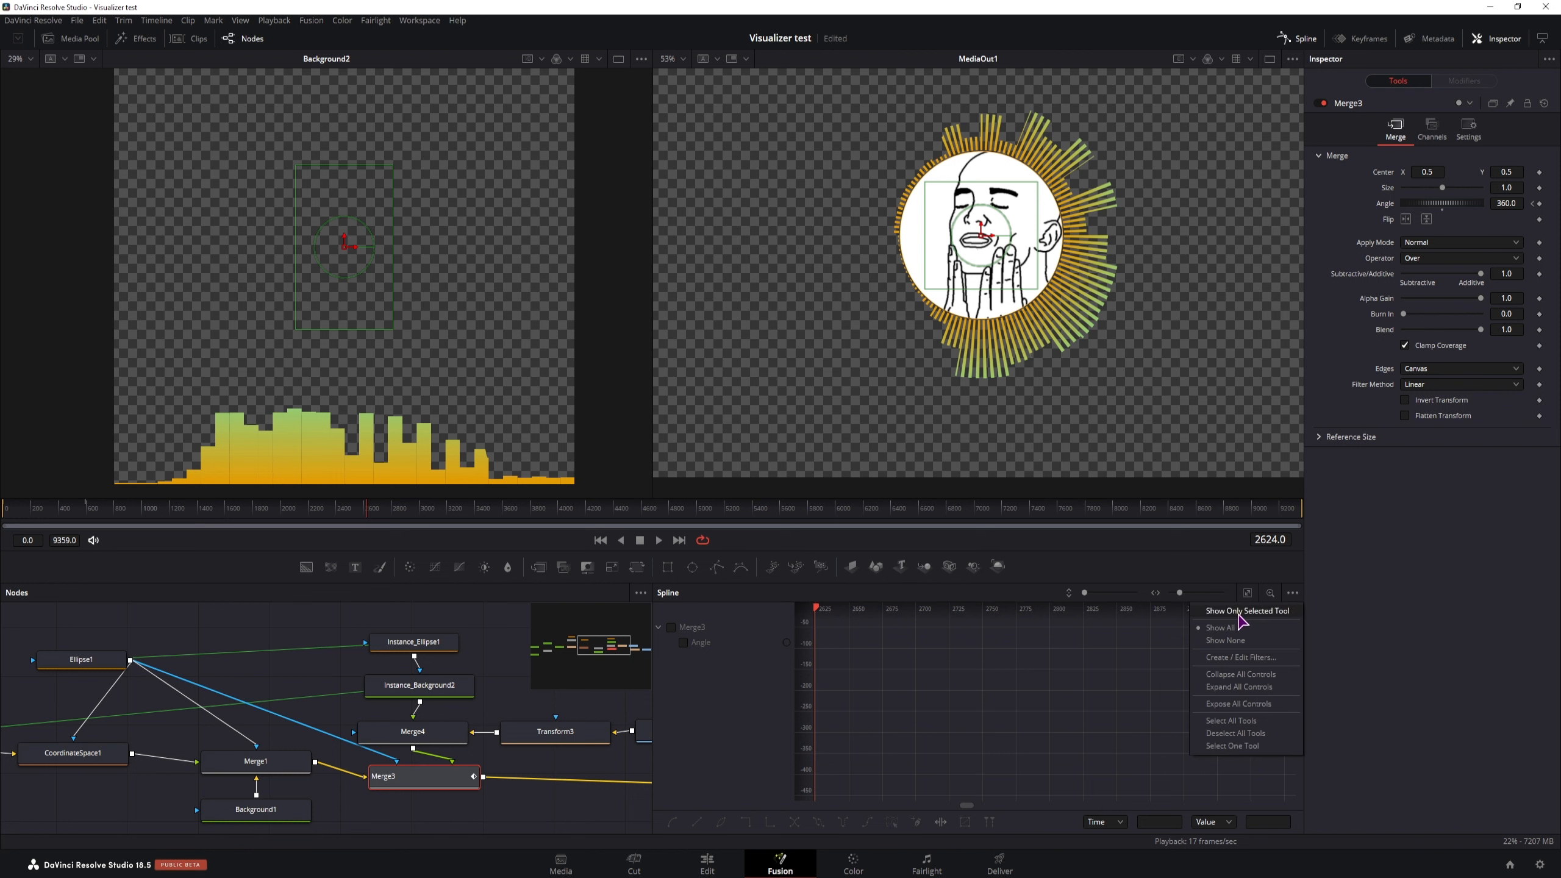
click(1263, 612)
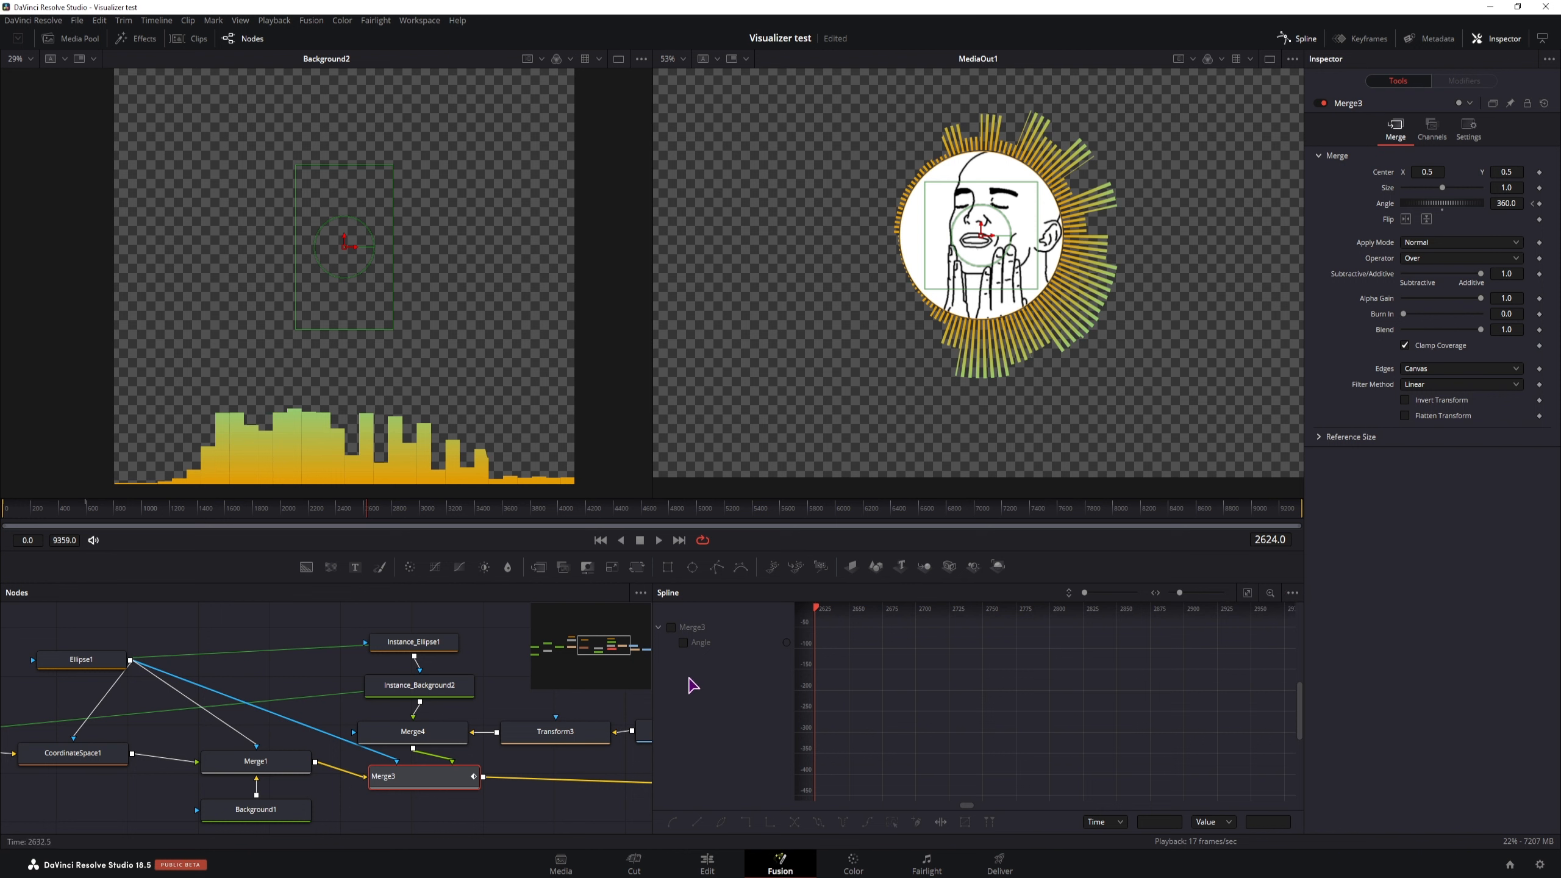
drag(341, 617, 572, 795)
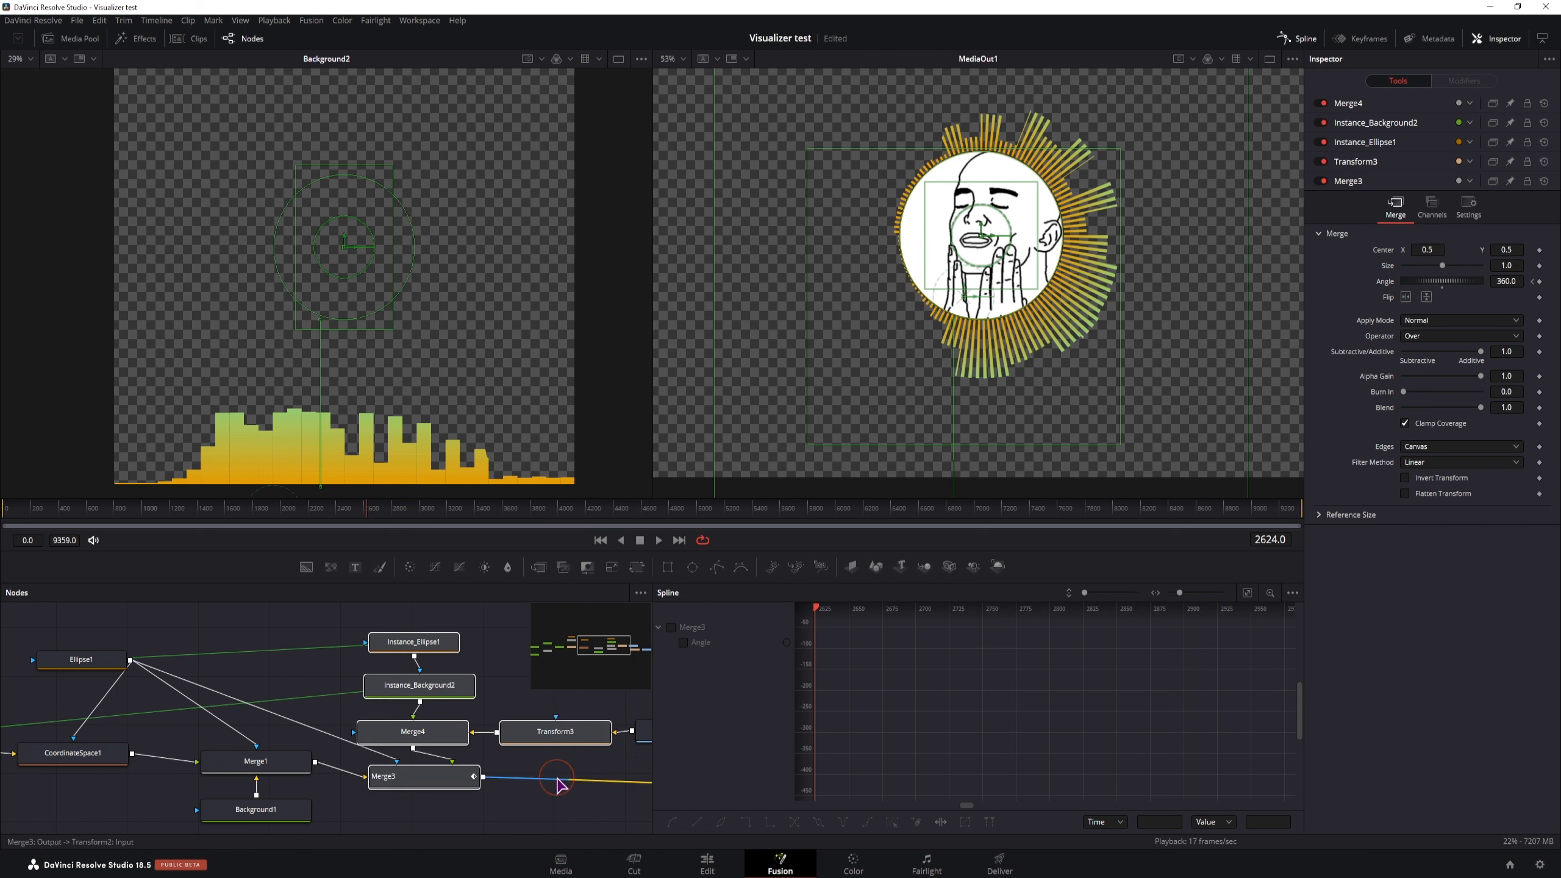
click(431, 780)
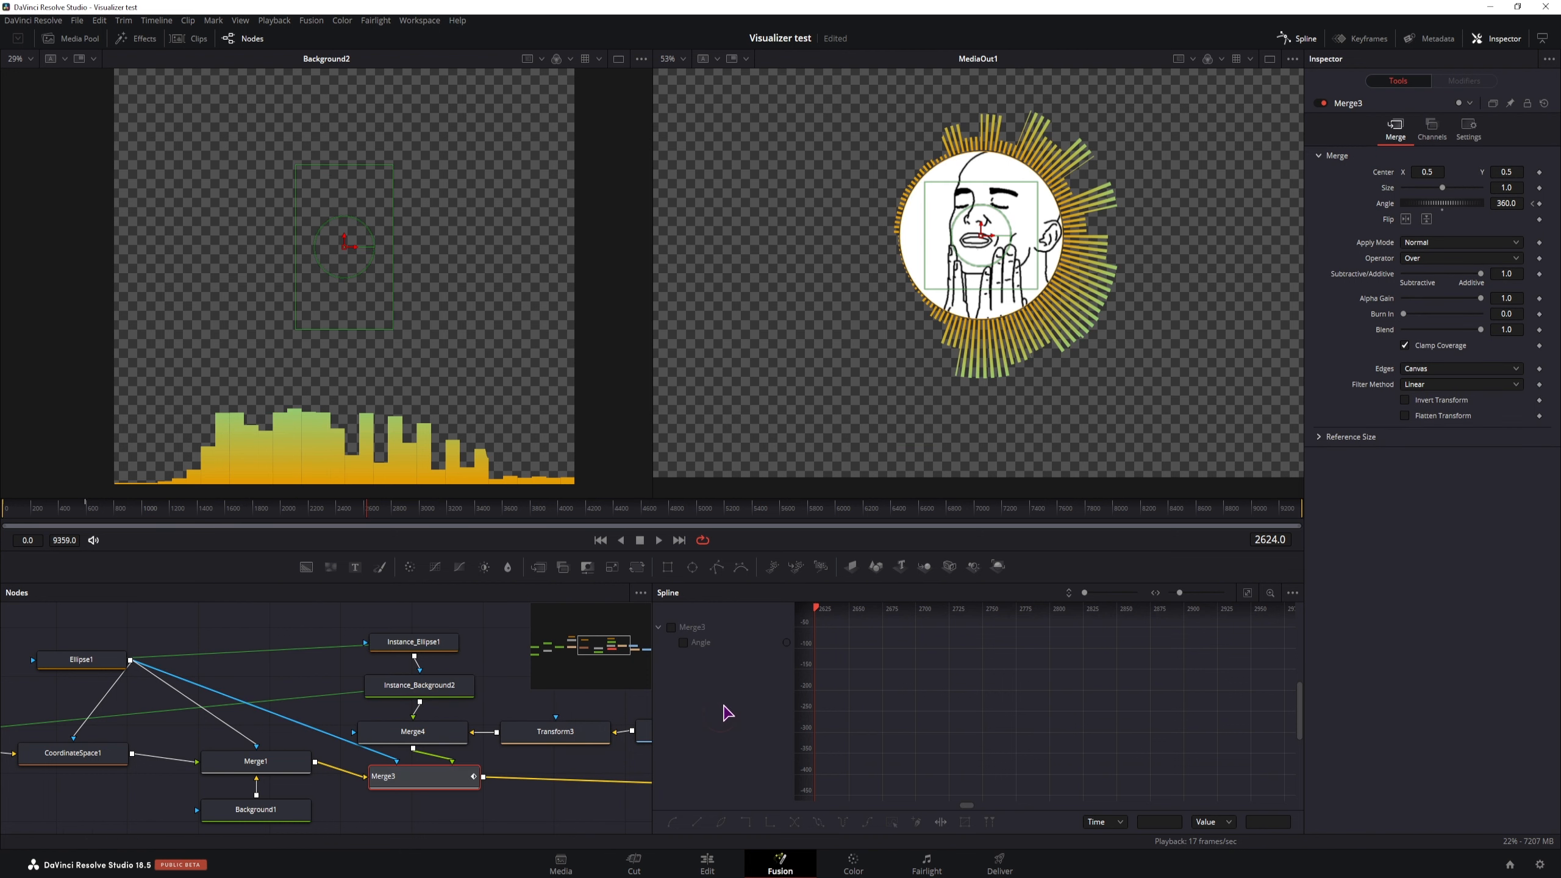
click(683, 642)
click(1248, 592)
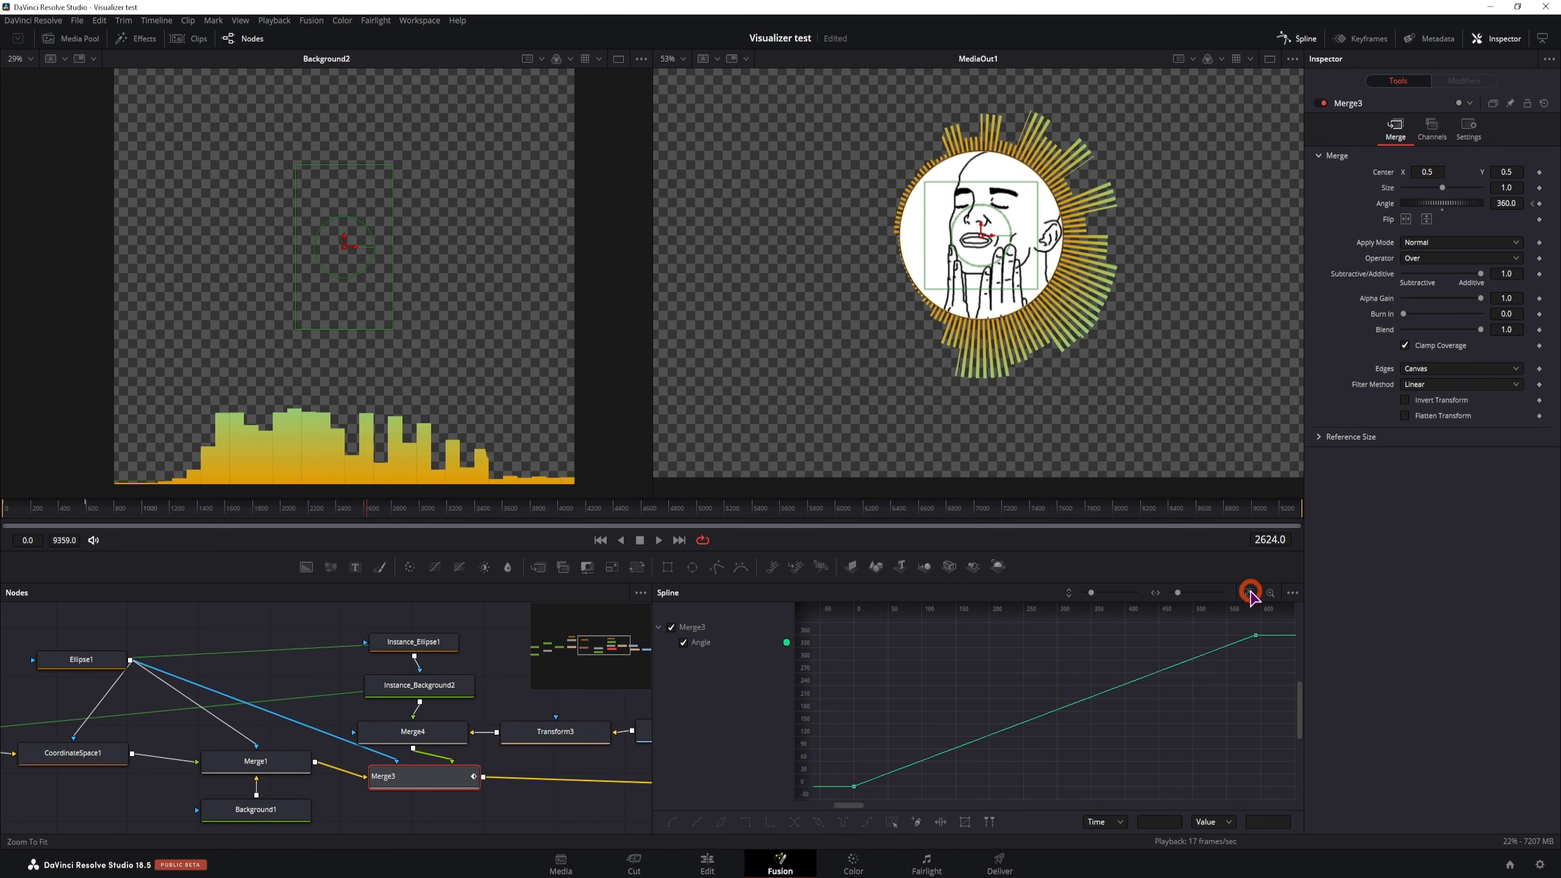
Make the Angle curve continue past its last keyframe by applying Set Relative to both keyframes, and check the rotation across the timeline.
click(1271, 625)
drag(1283, 624, 826, 810)
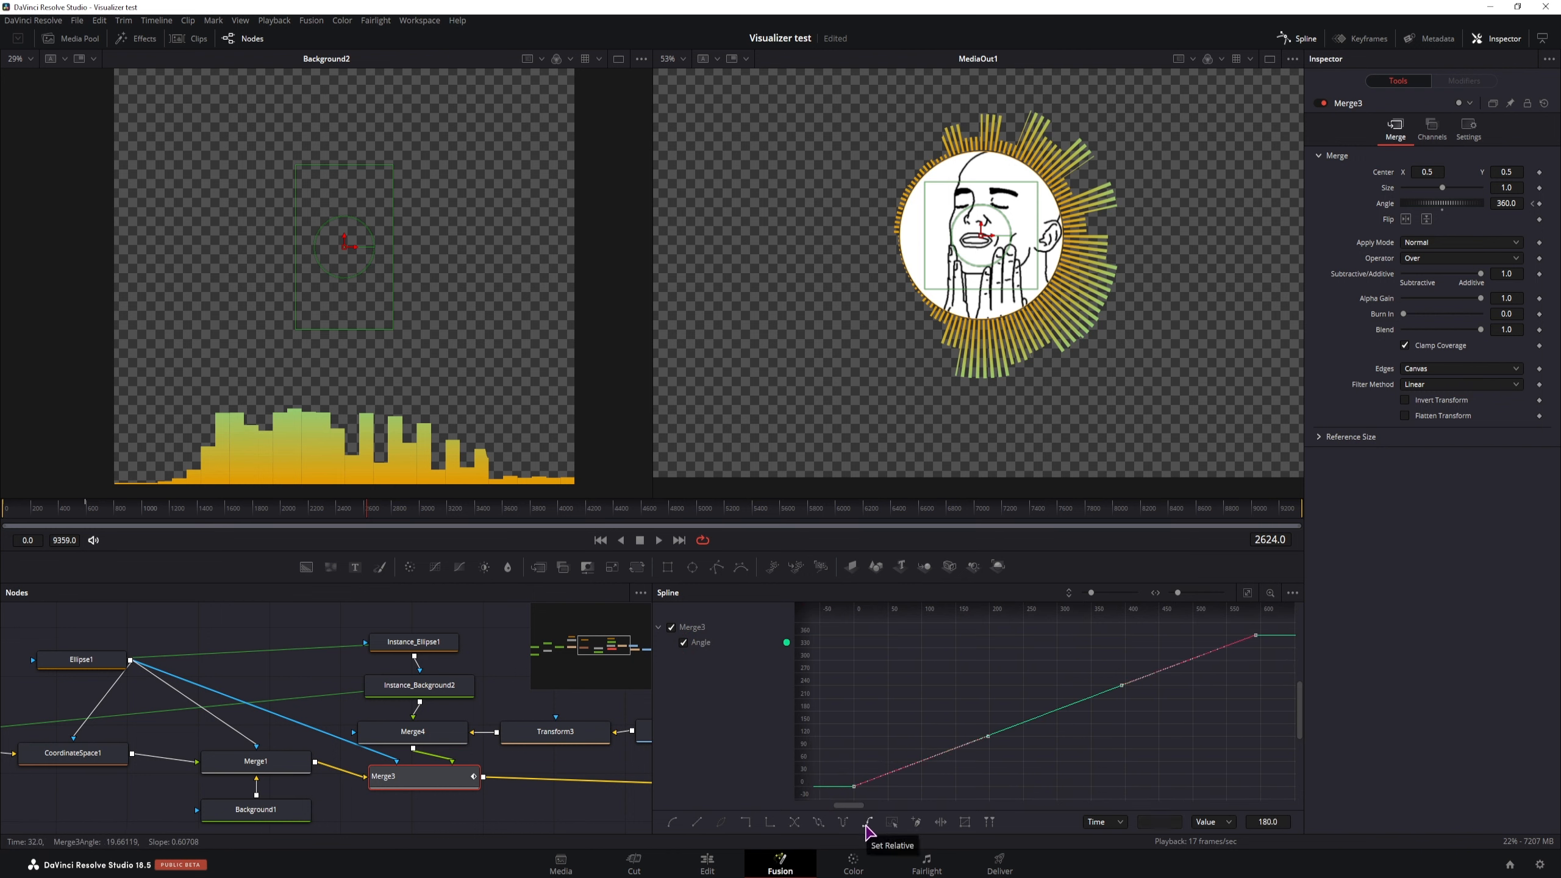
click(867, 823)
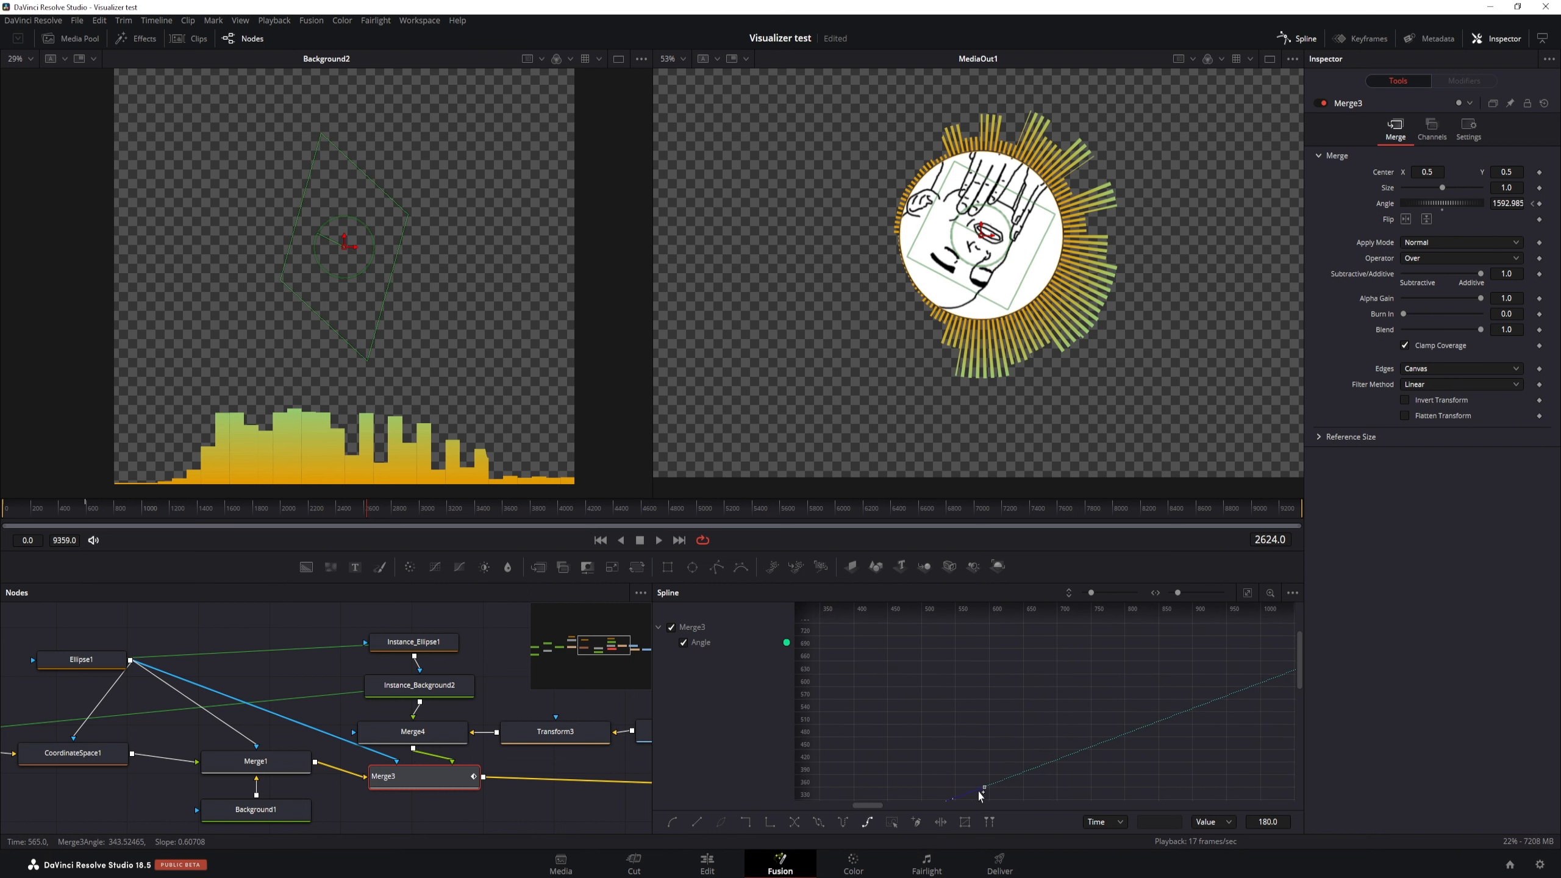
drag(508, 526, 802, 519)
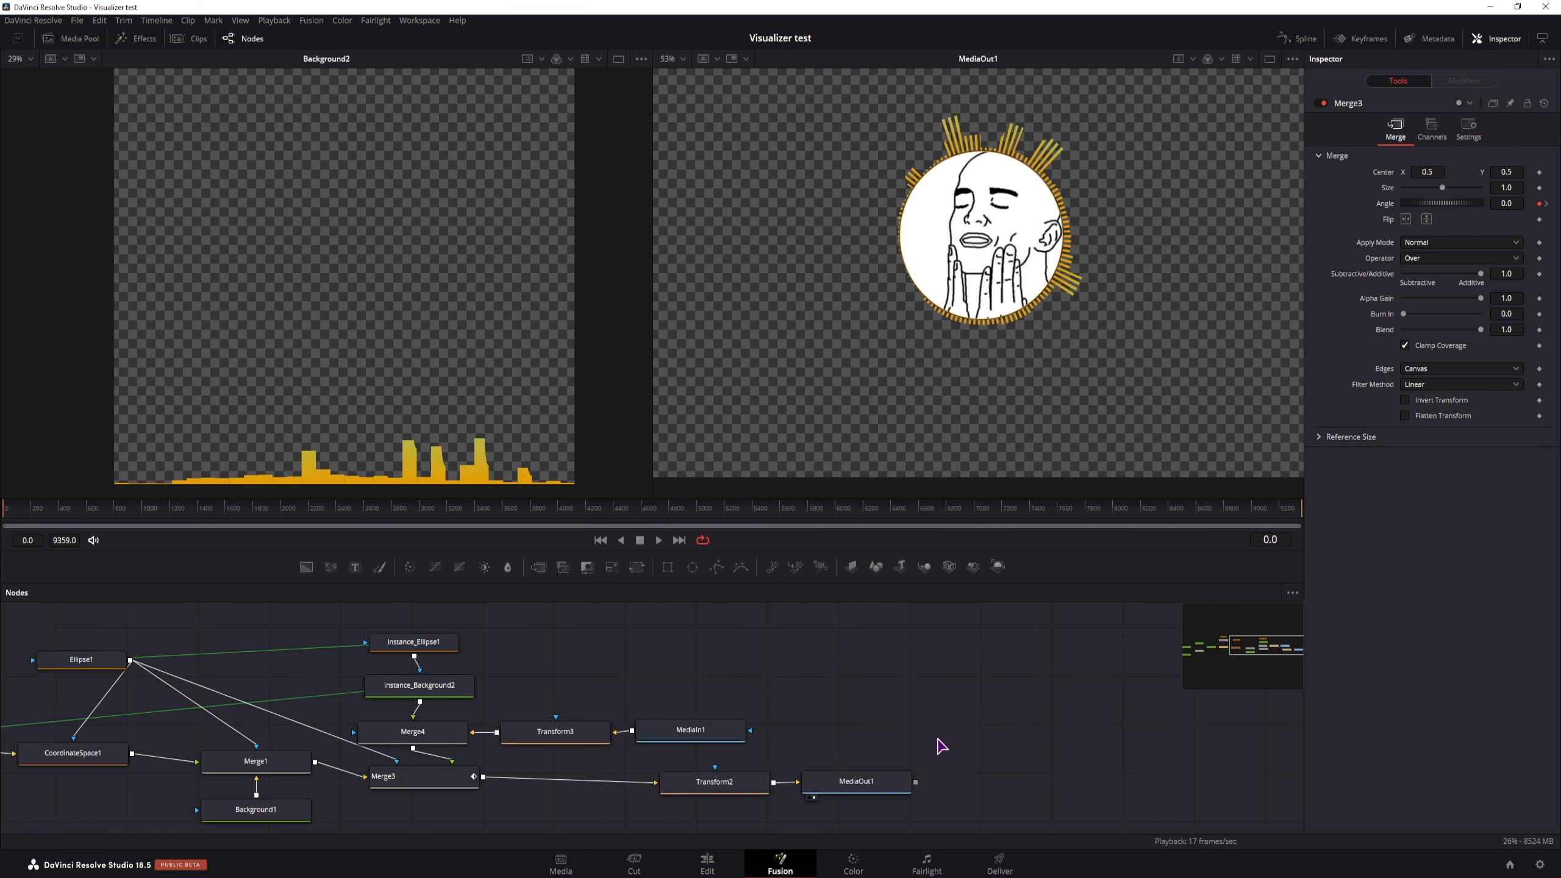
Insert a Shadow node between Transform2 and MediaOut1, moving MediaOut1 farther along to make room.
drag(864, 776, 1032, 776)
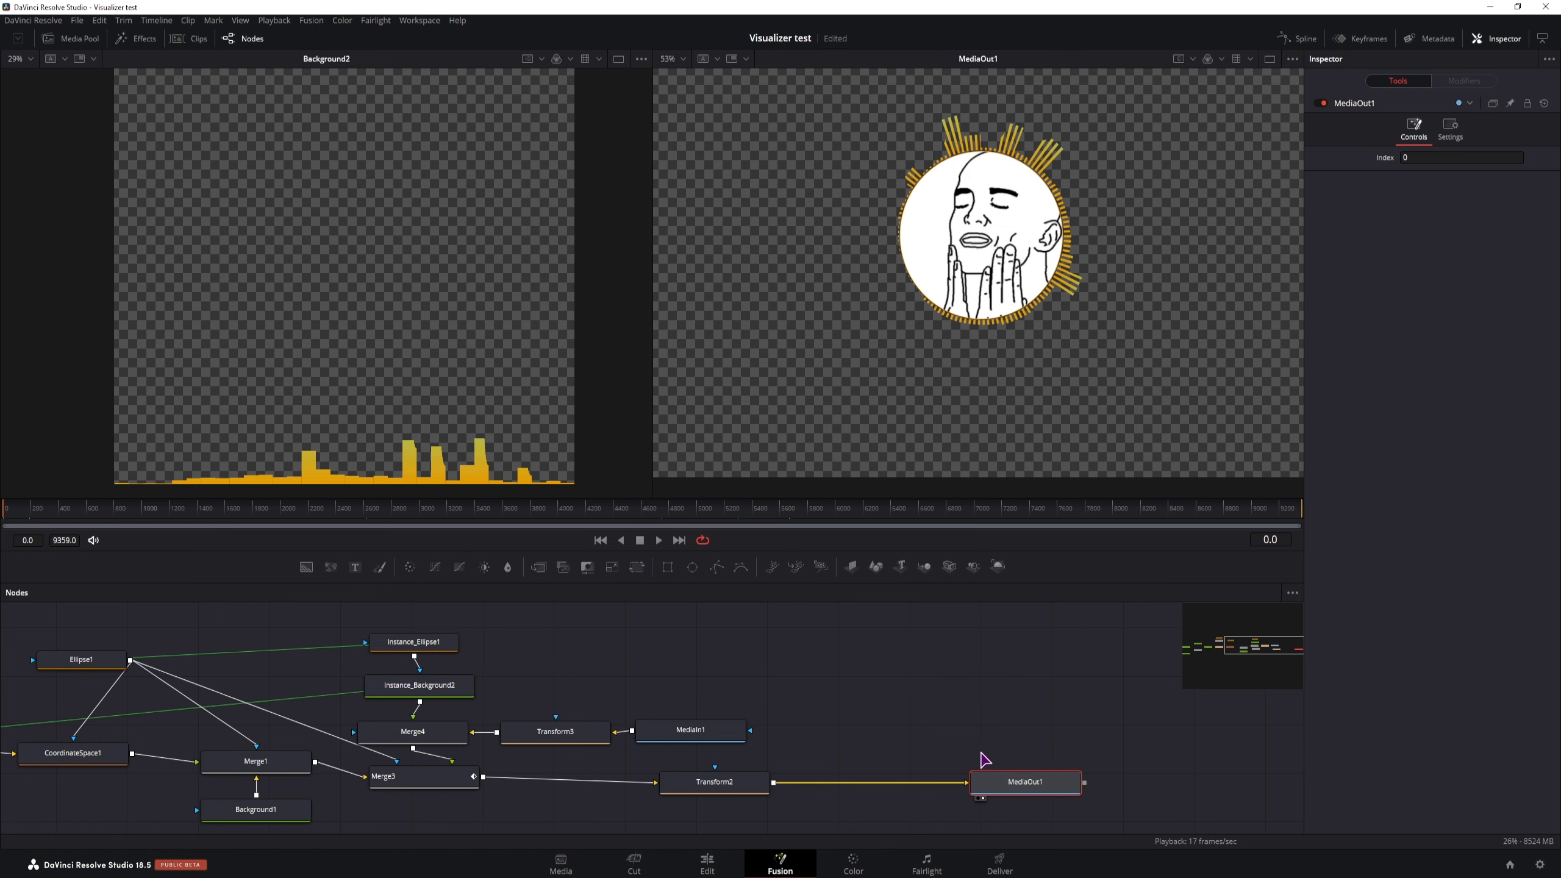
click(725, 791)
key(shift+space)
text(duplica)
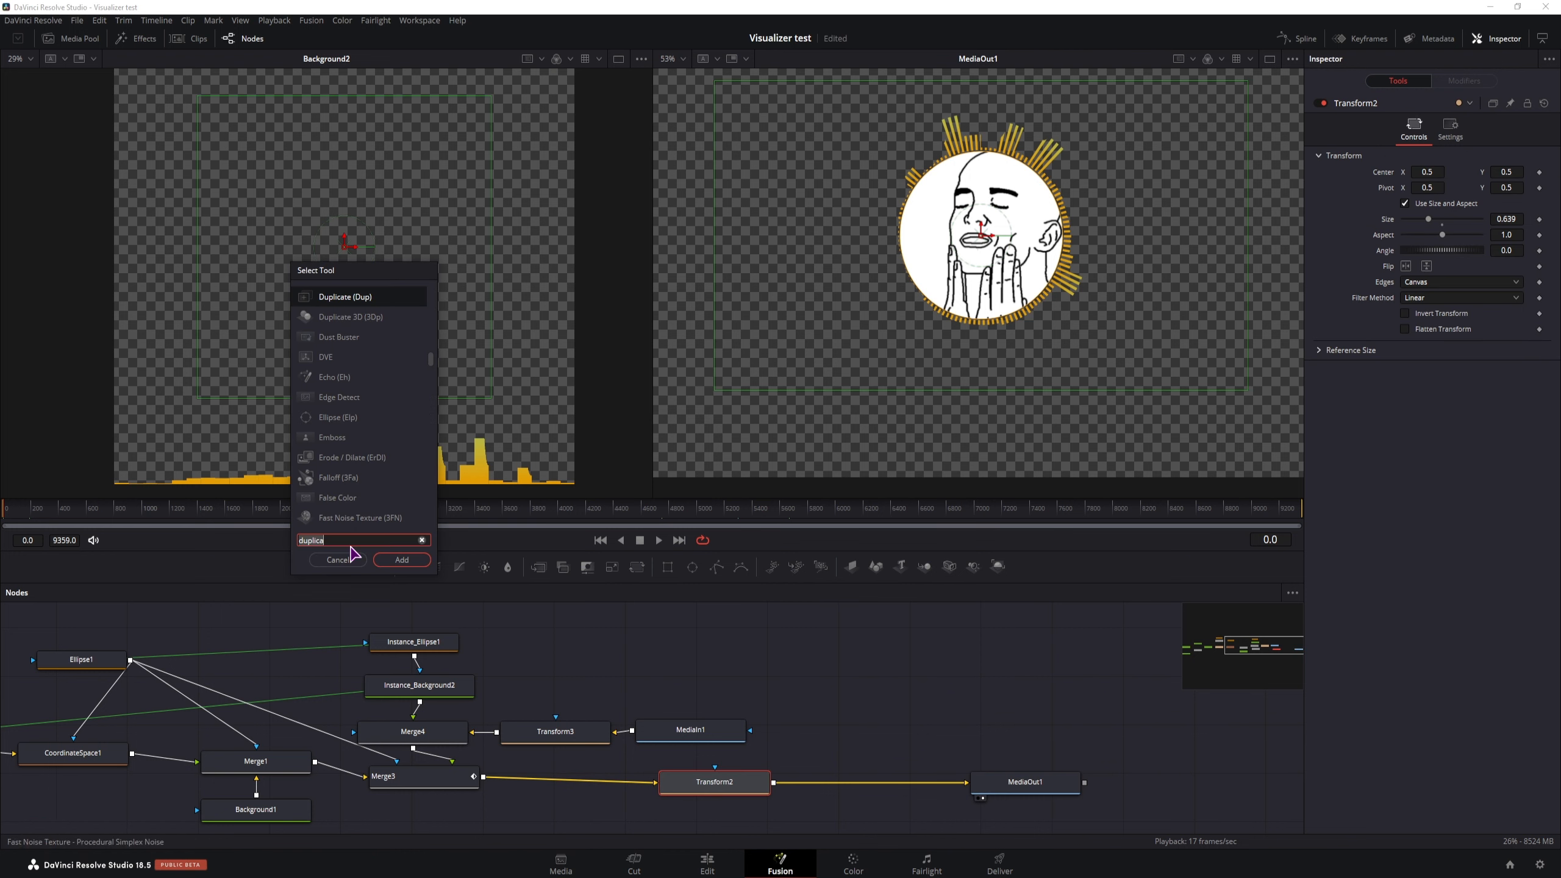
key(BackSpace)
key(BackSpace)
key(BackSpace)
key(BackSpace)
key(BackSpace)
key(BackSpace)
key(BackSpace)
text(drop)
click(346, 314)
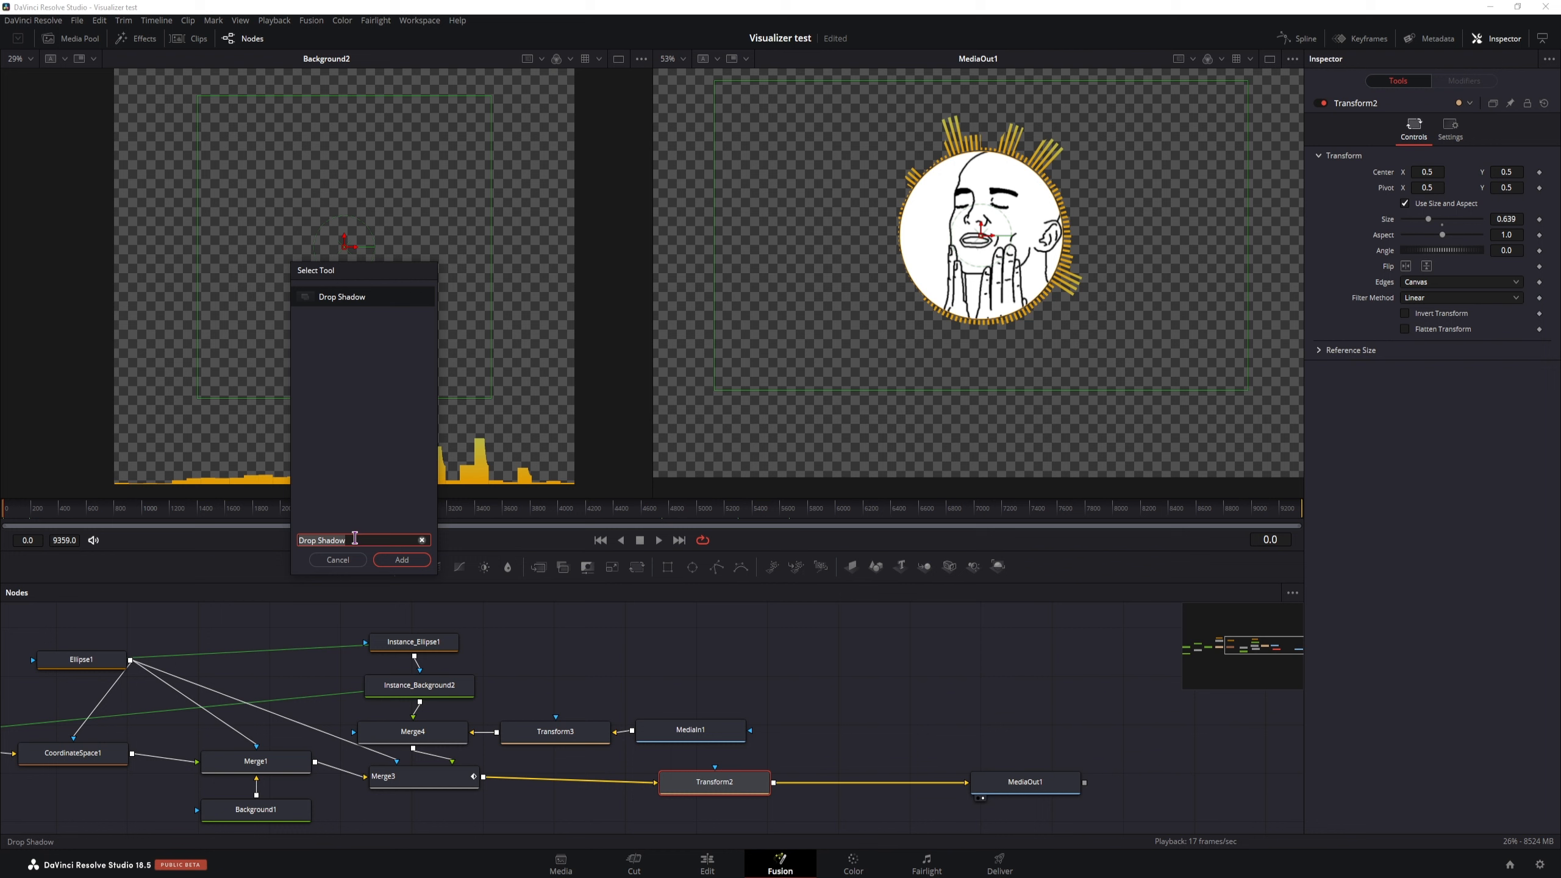
text(shadow)
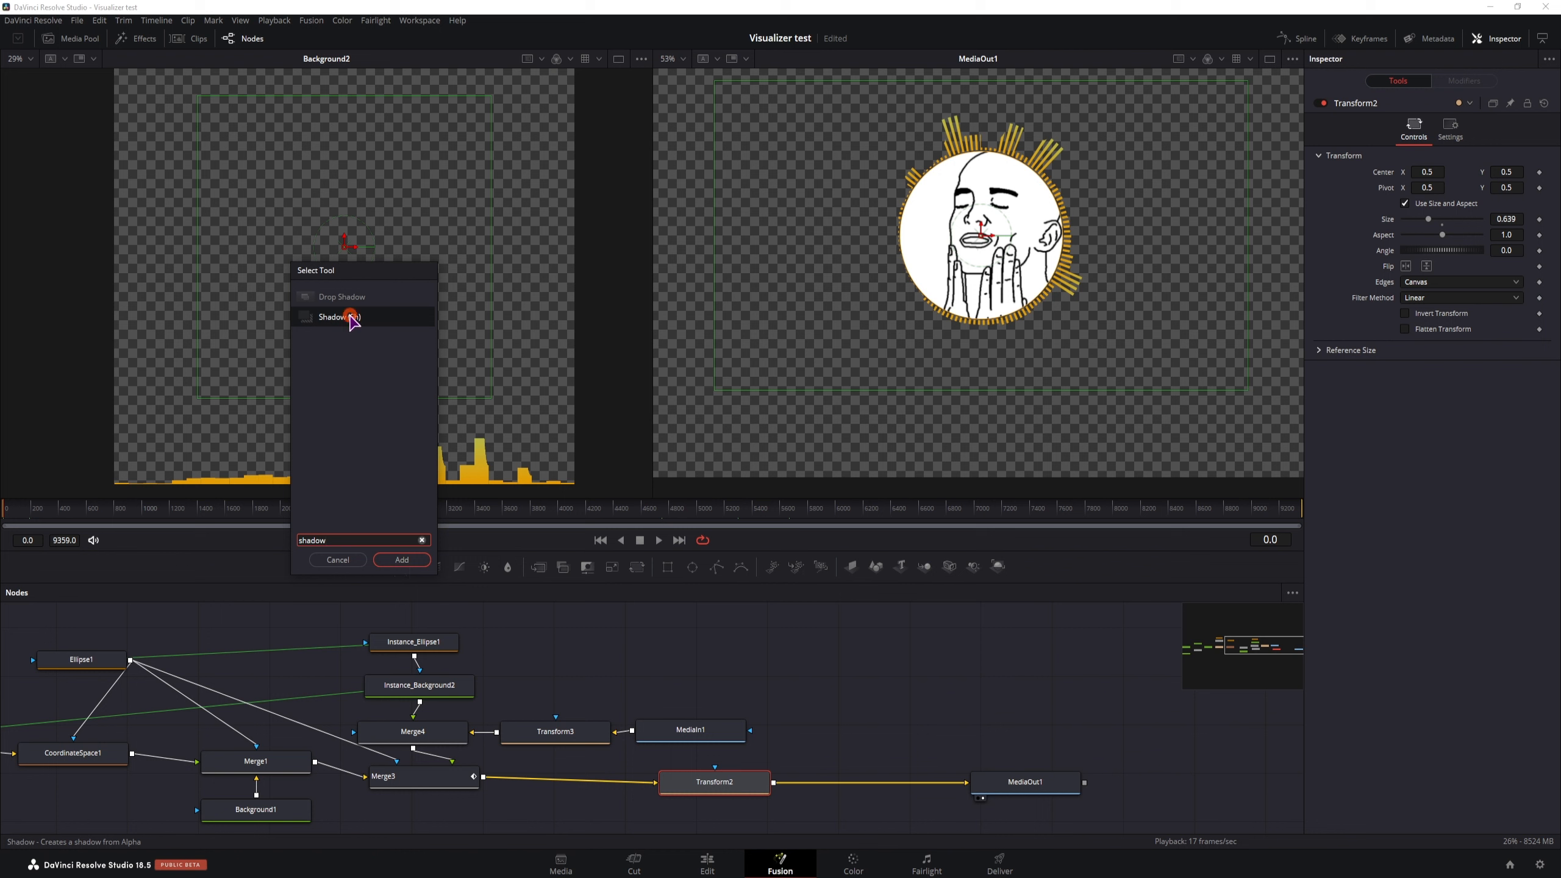
click(402, 560)
drag(1015, 784, 1100, 787)
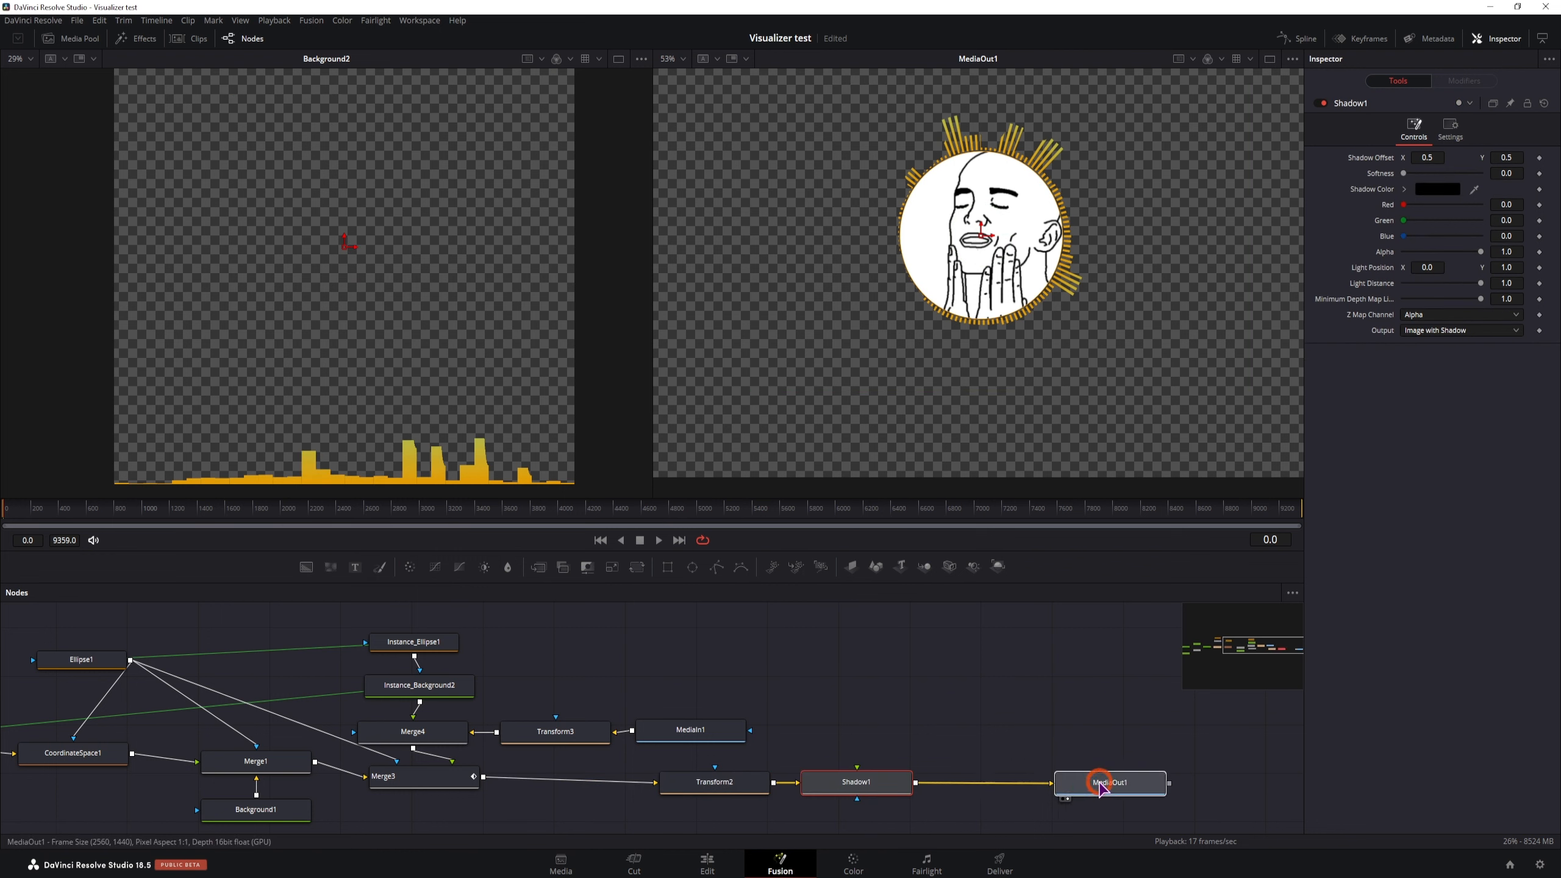
Merge a new Background node beneath Shadow1's output before MediaOut1, swapping the merge inputs, and set the background color to white.
drag(331, 566, 839, 745)
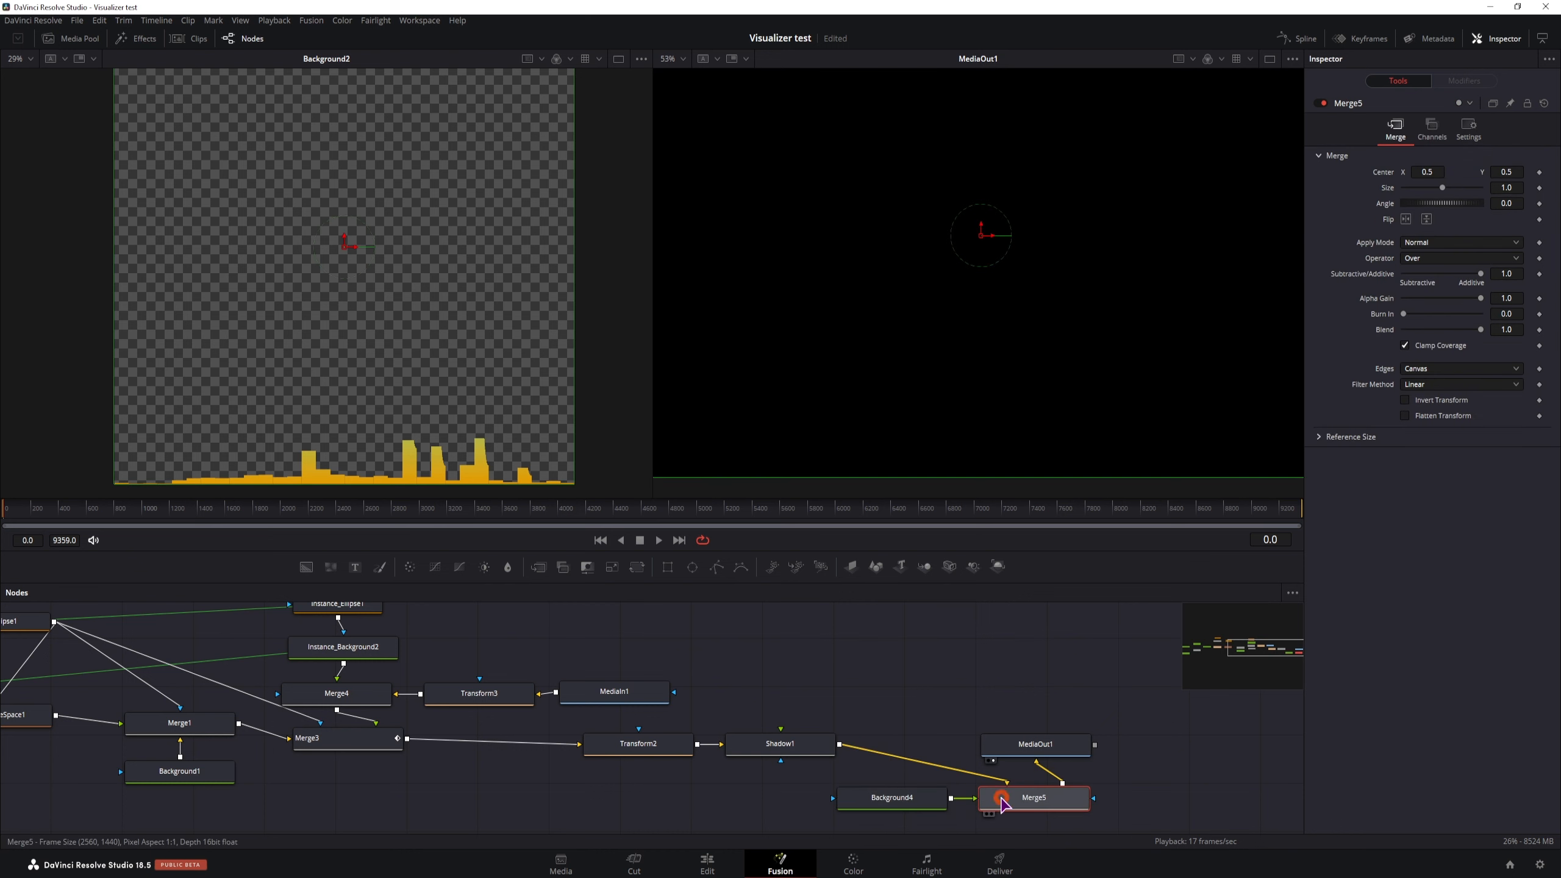
drag(1002, 802, 927, 754)
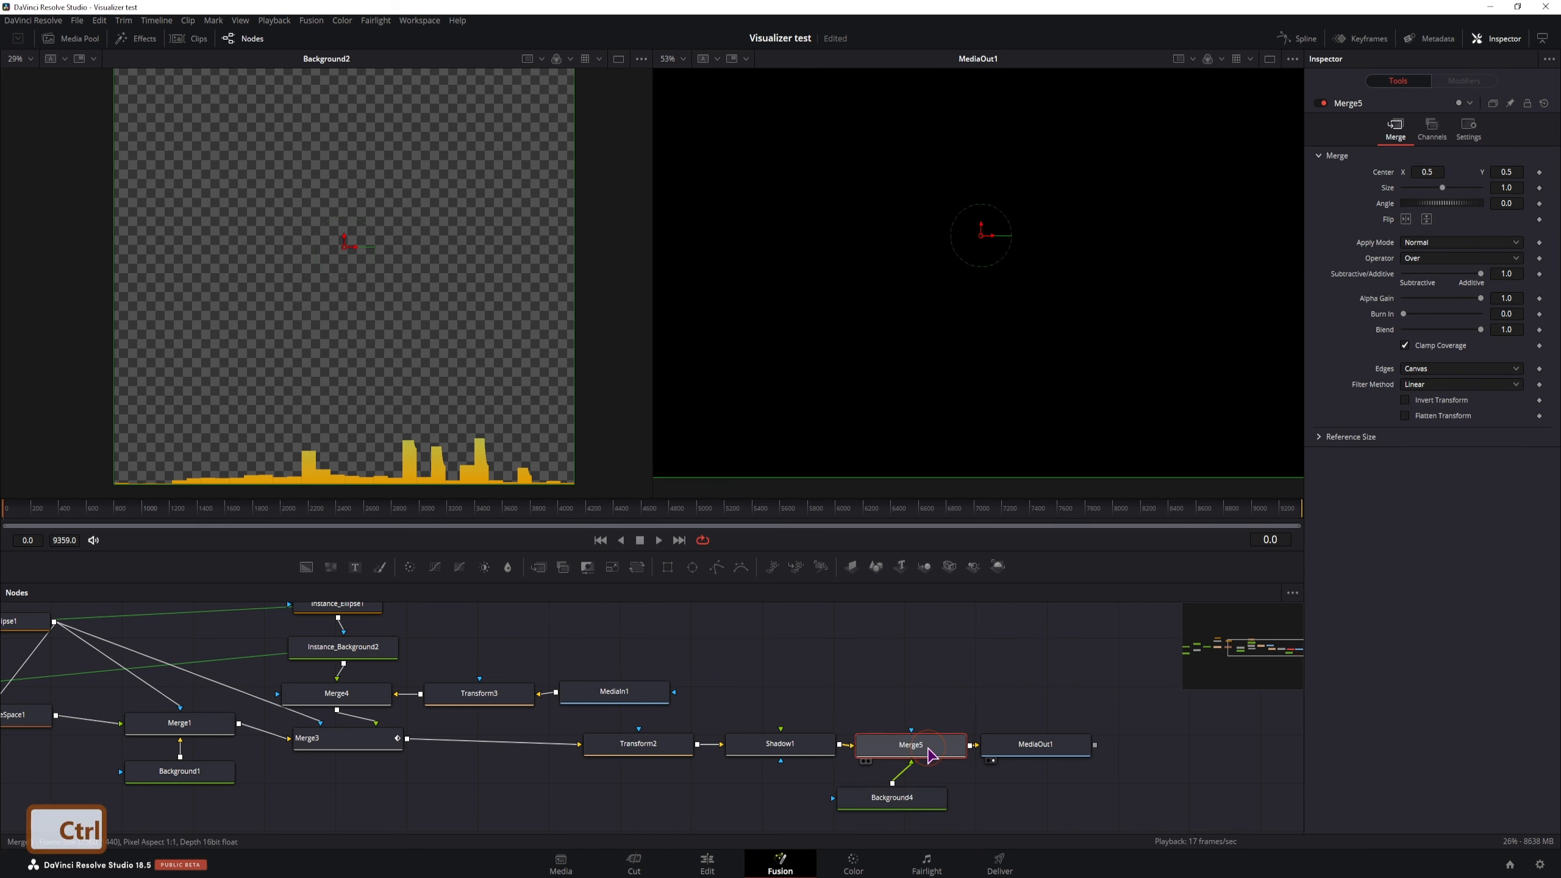
key(ctrl+t)
drag(930, 810, 948, 811)
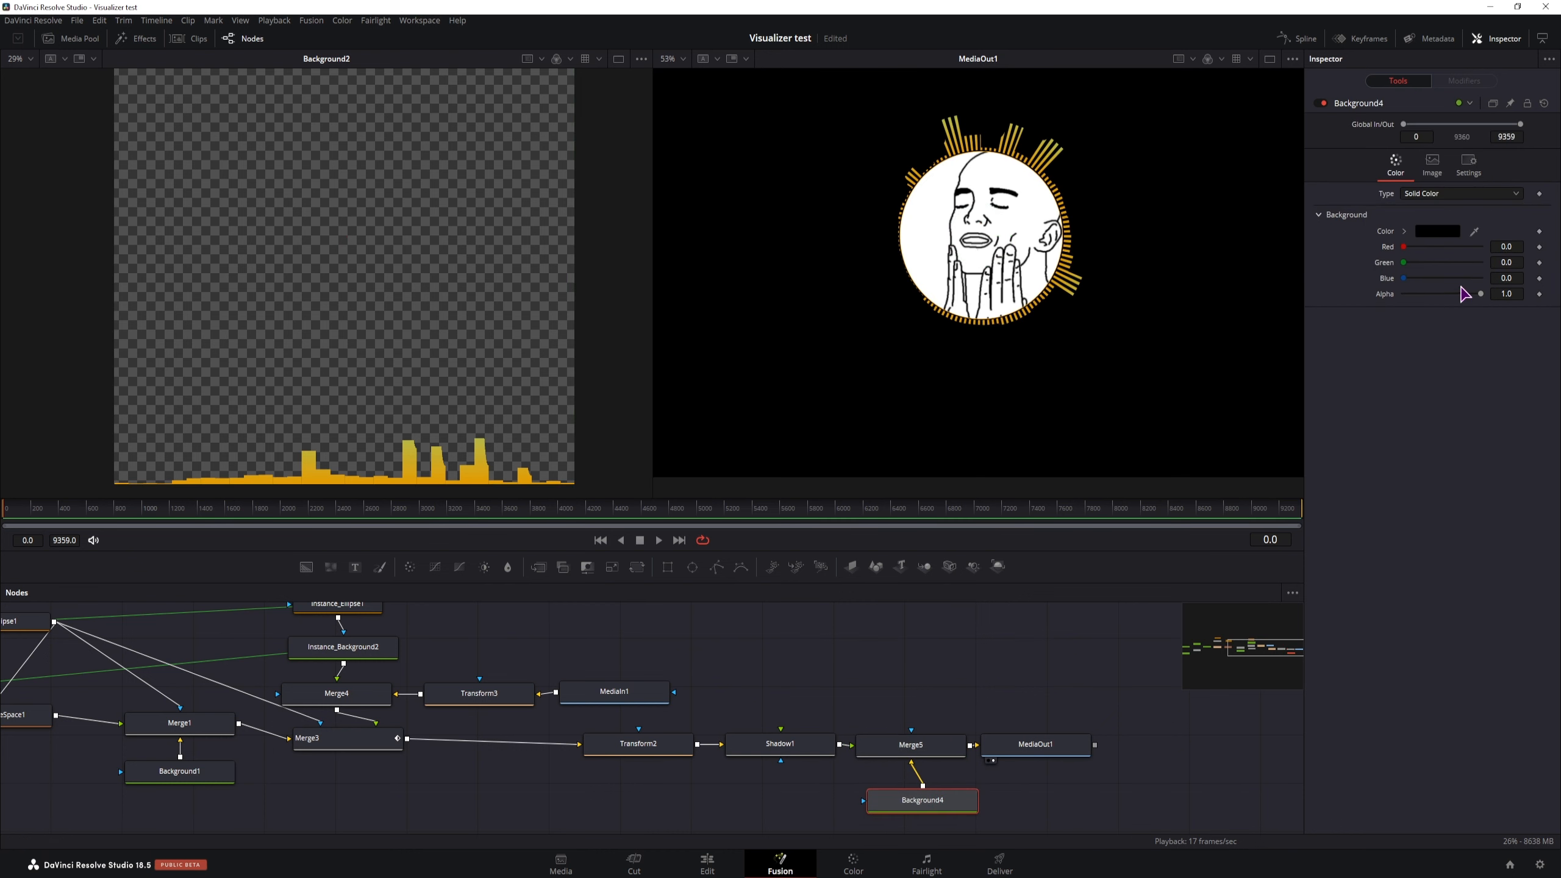
drag(1403, 246, 1421, 272)
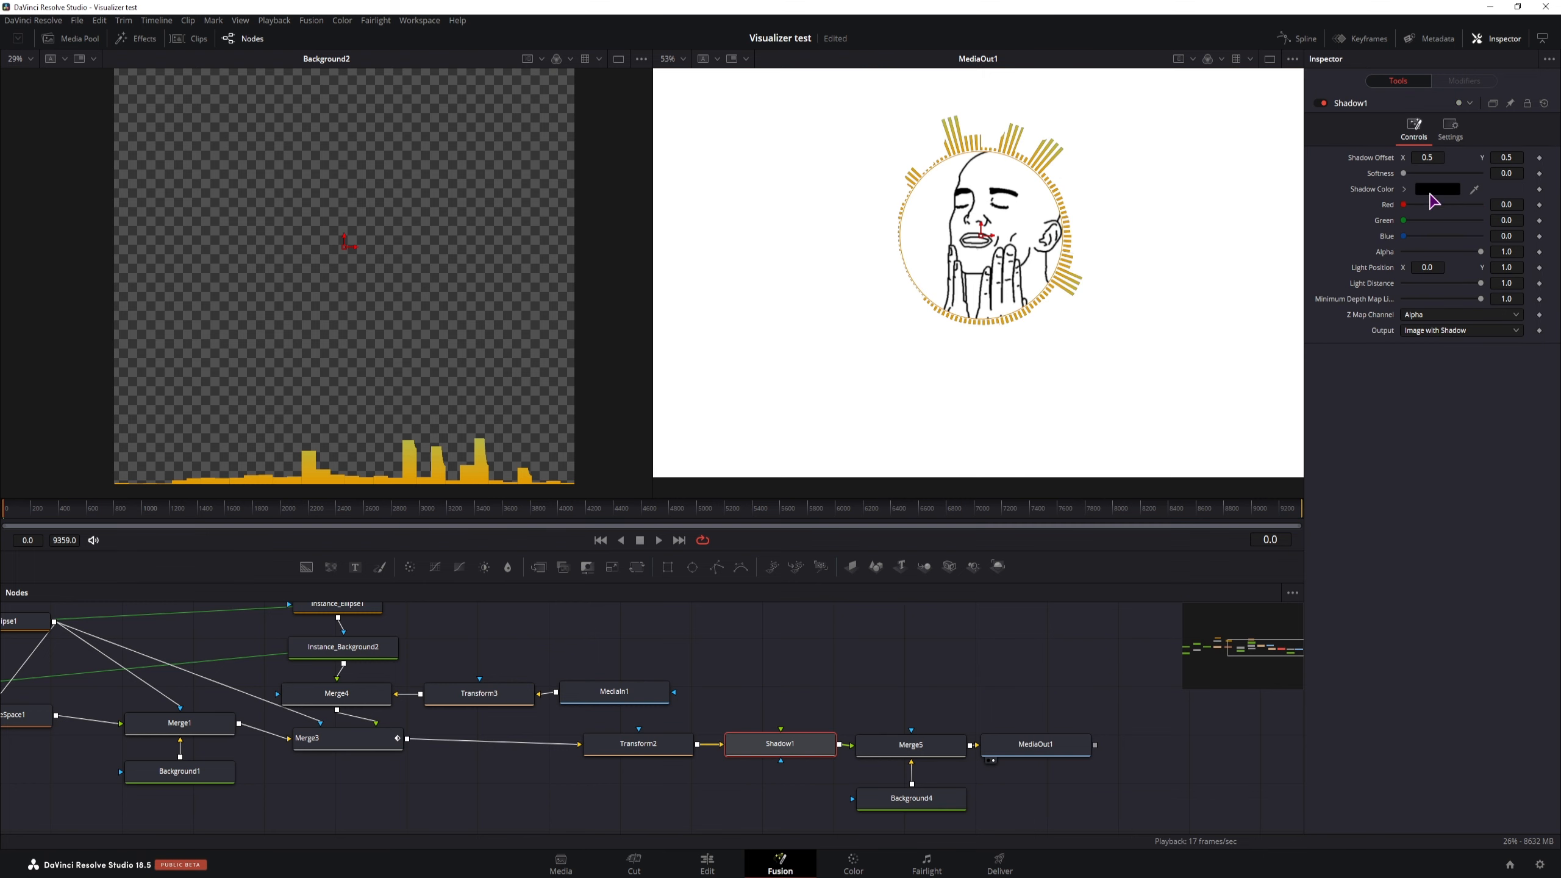
Set Shadow1's Softness to 0.00906 and leave its Light Distance at 1.0.
mouse_move(1408, 182)
mouse_down()
mouse_move(1438, 176)
mouse_move(1417, 180)
mouse_move(1500, 209)
mouse_move(1404, 209)
mouse_up()
mouse_move(1480, 289)
mouse_down()
mouse_move(1419, 286)
mouse_move(1488, 289)
mouse_up()
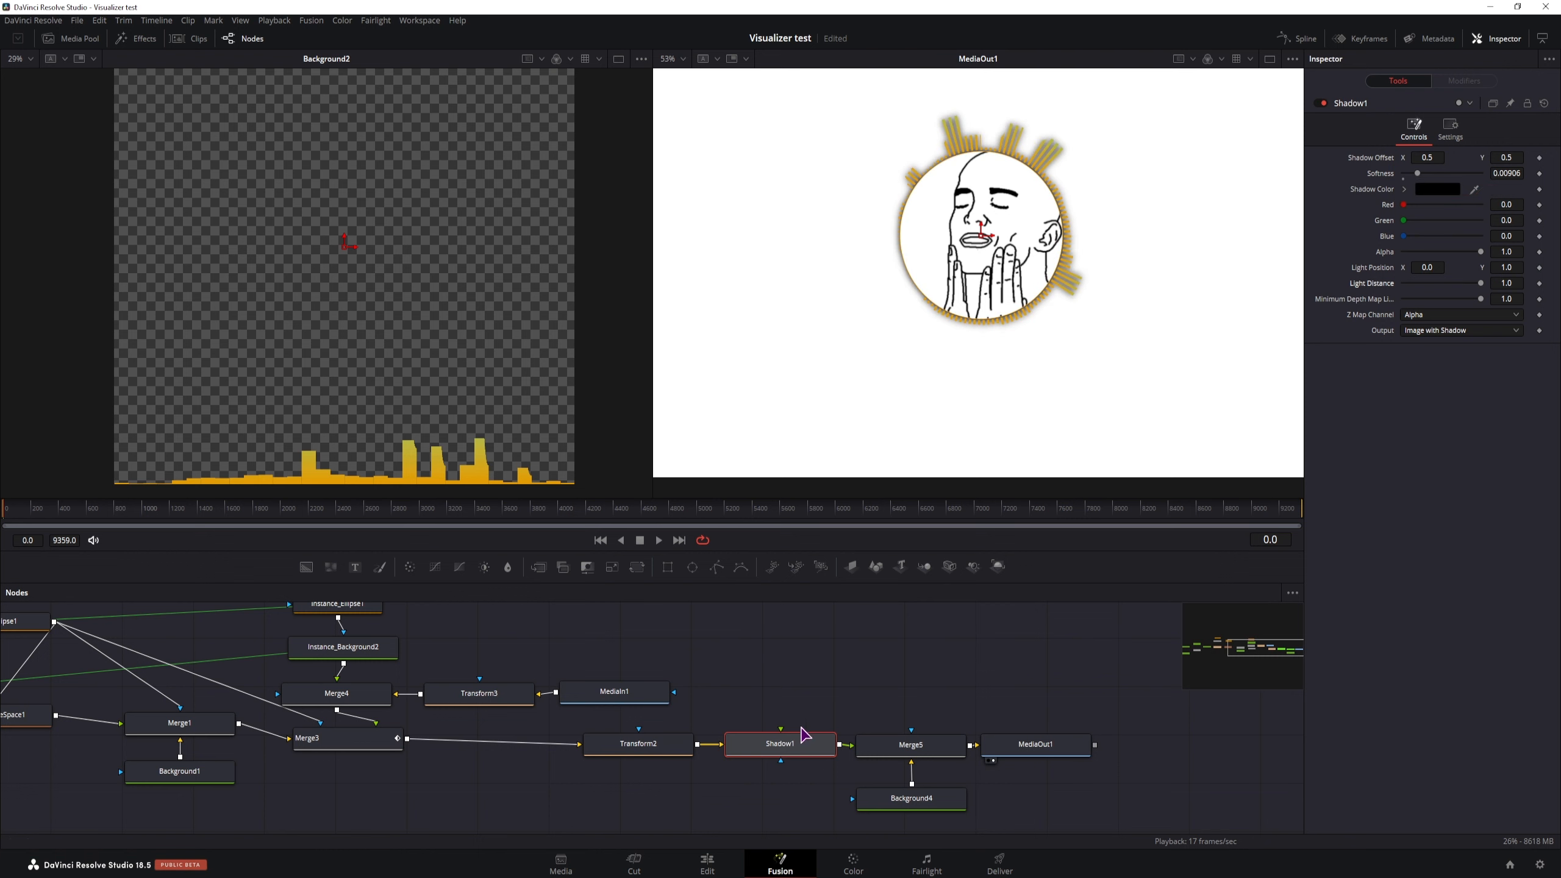
Detach Shadow1 from the node chain and insert a Drop Shadow node between Transform2 and Merge5.
shift+drag(802, 735, 804, 661)
key(shift+space)
text(shadow)
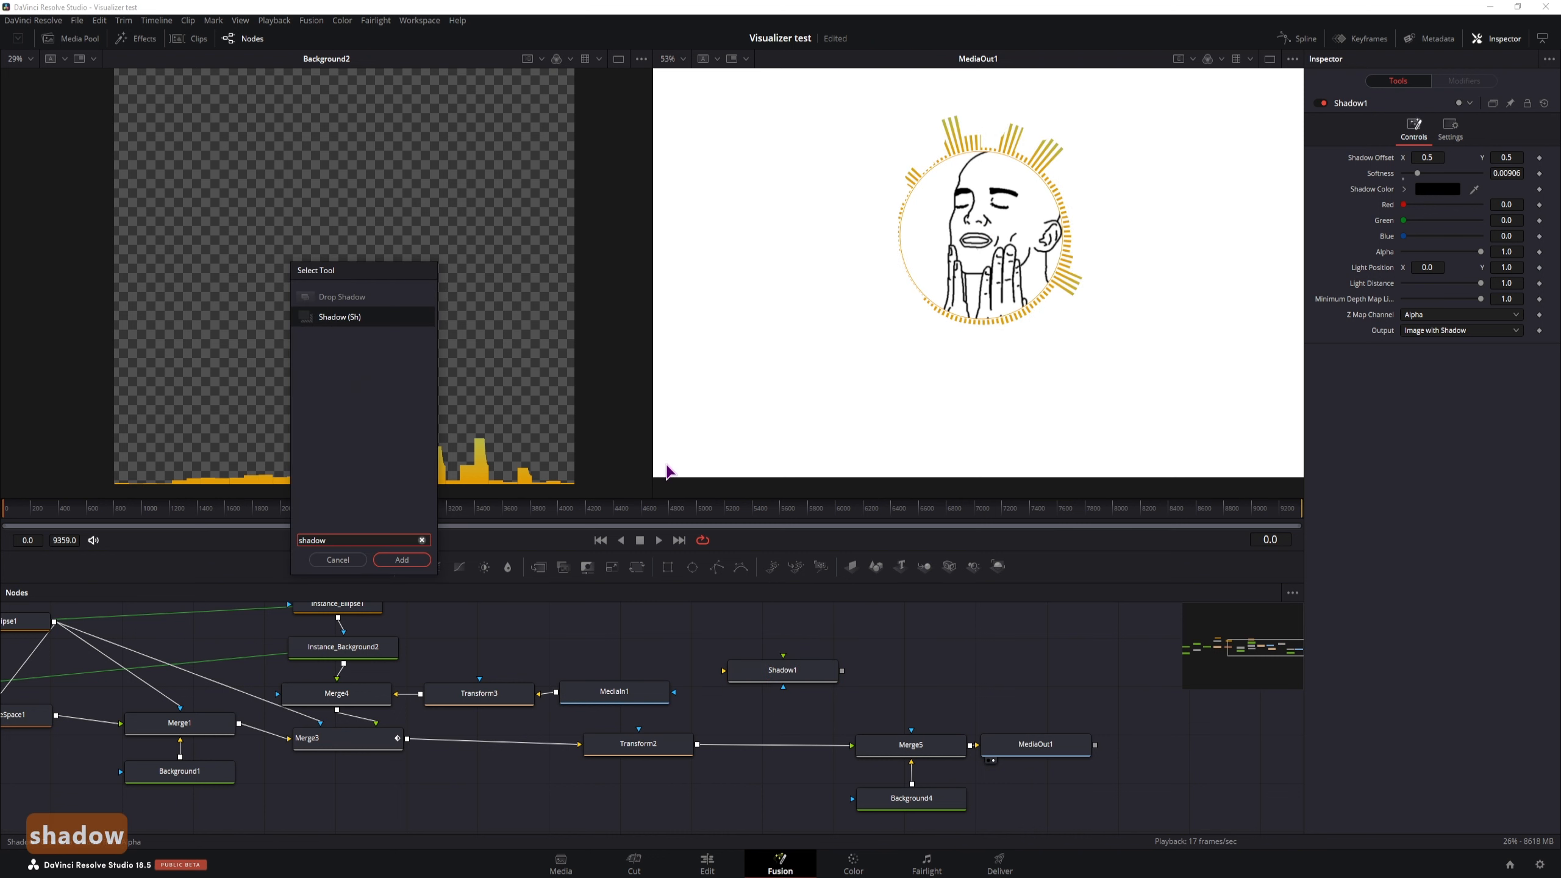
click(347, 302)
click(401, 560)
shift+drag(782, 712, 796, 747)
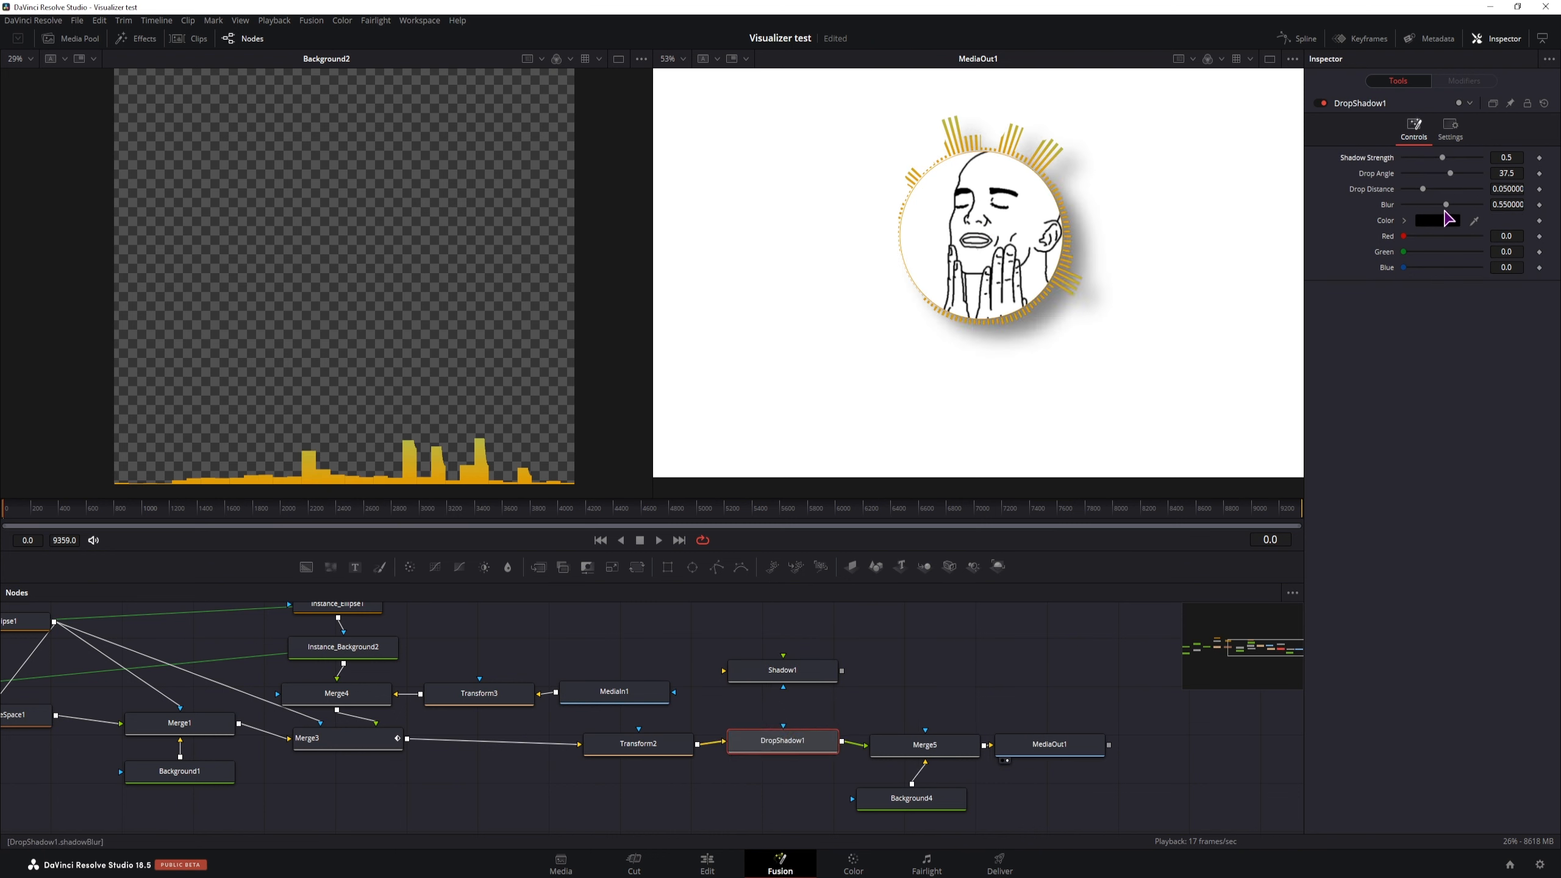
Set DropShadow1's Shadow Strength to 0.323, Drop Distance to 0.0, Blur to 0.291, and color to Red 0.567, Green 0.339, Blue 0.622.
mouse_move(1424, 190)
mouse_down()
mouse_move(1403, 195)
mouse_move(1426, 205)
mouse_move(1420, 161)
mouse_up()
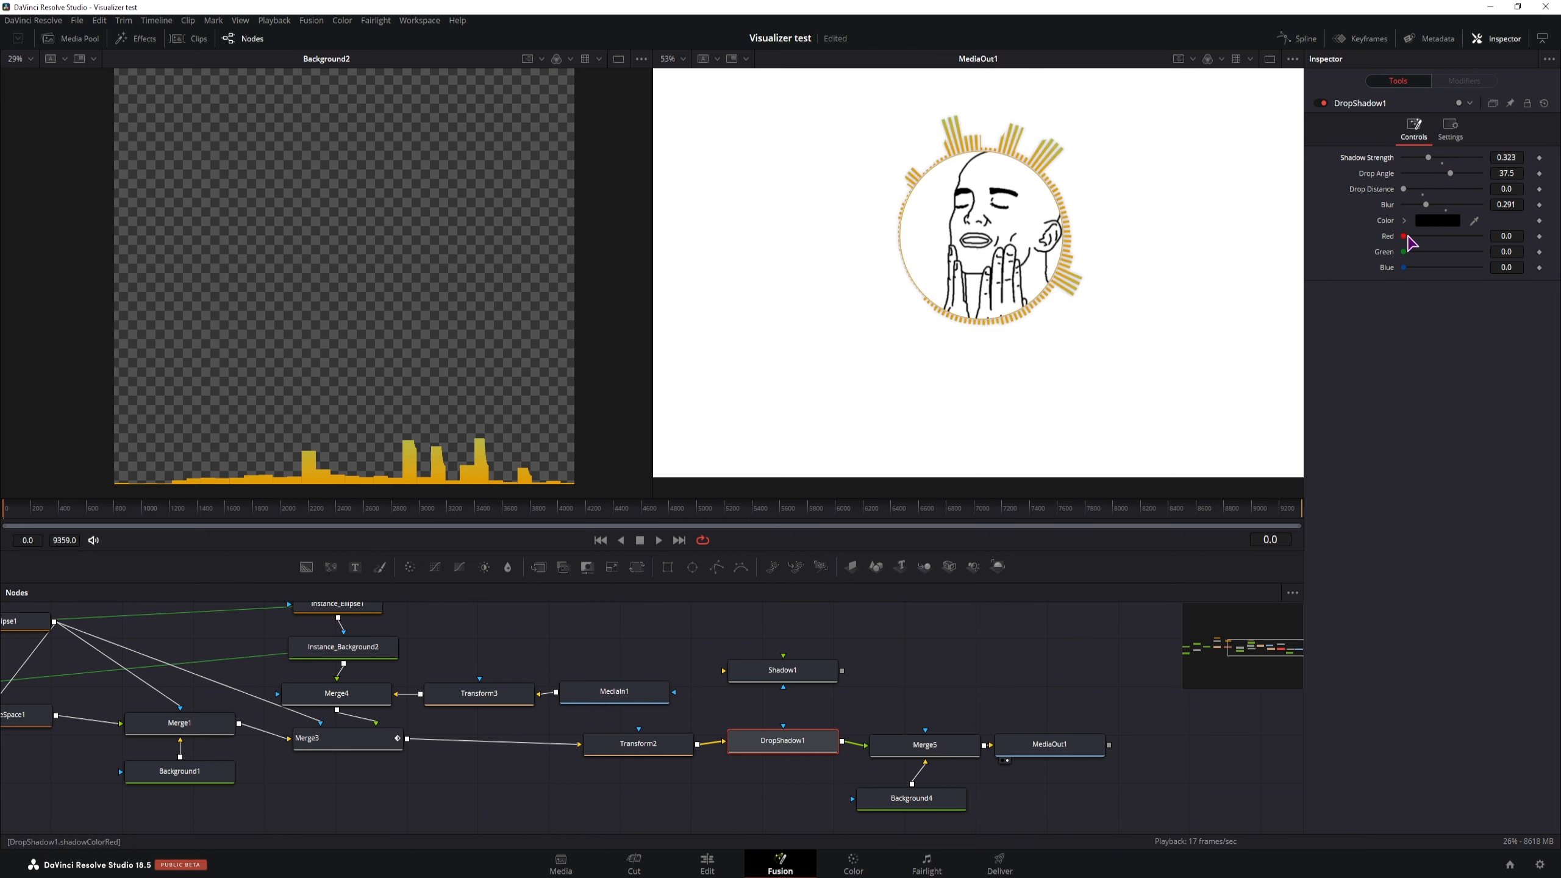
drag(1405, 236, 1436, 240)
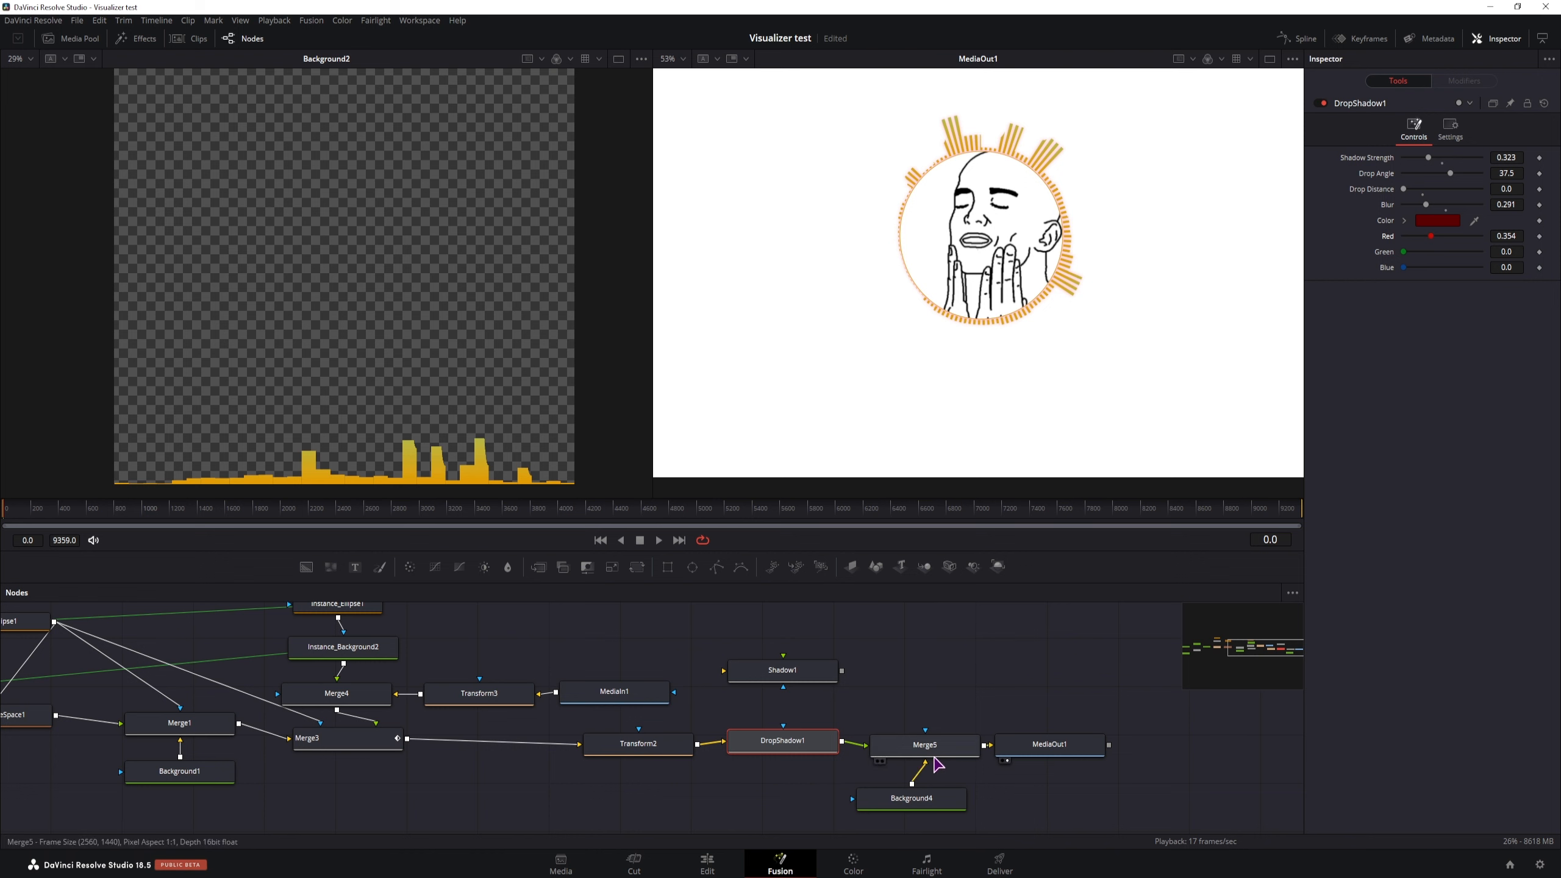
drag(922, 757, 919, 774)
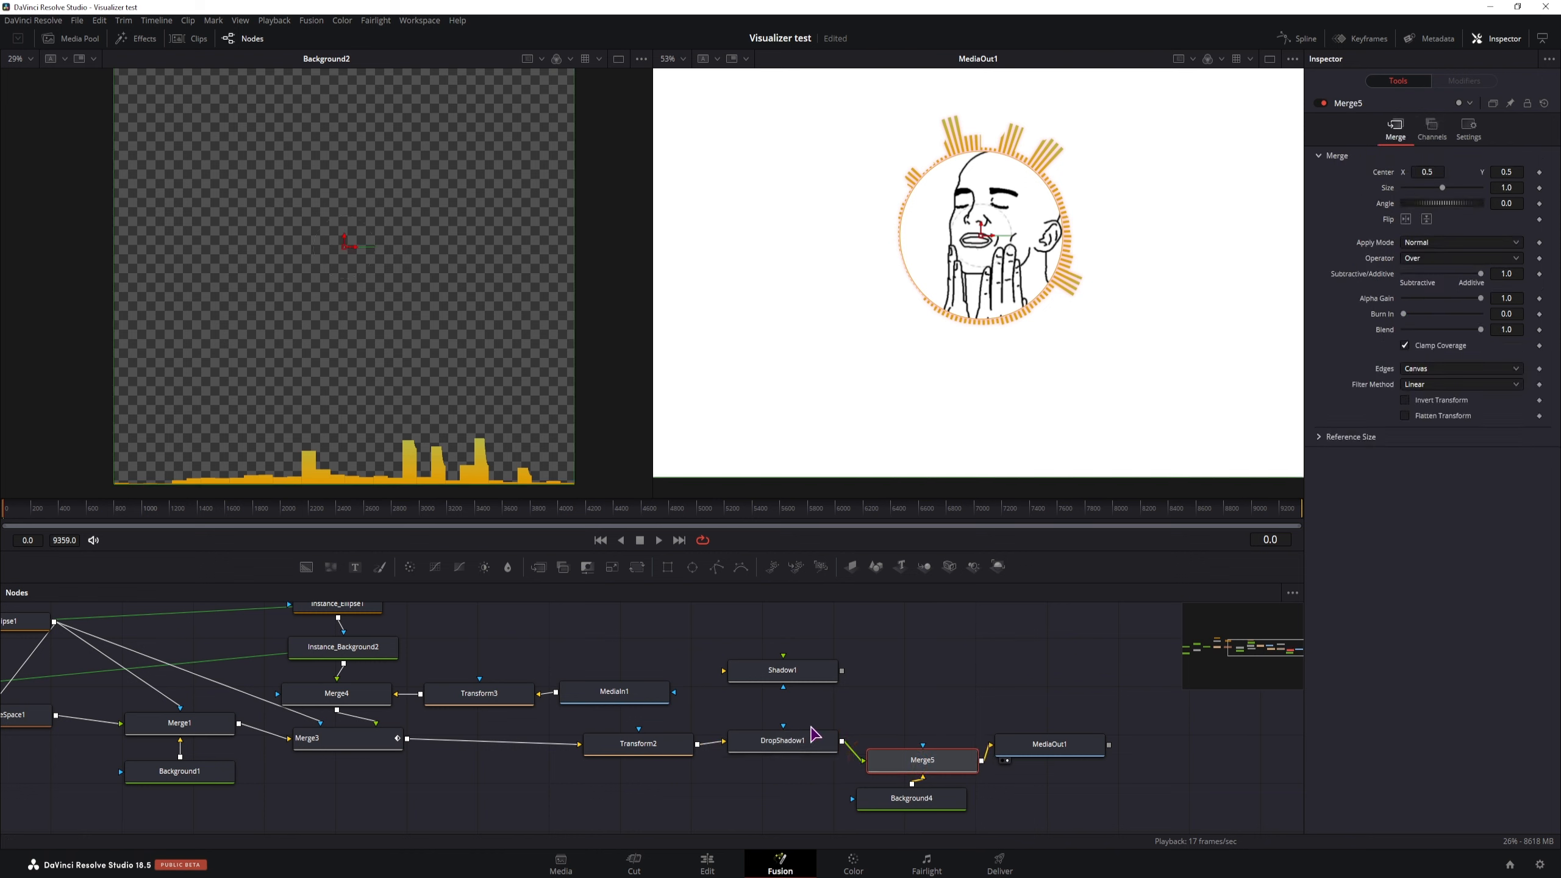
click(811, 738)
mouse_move(1430, 243)
mouse_down()
mouse_move(1448, 238)
mouse_move(1430, 251)
mouse_up()
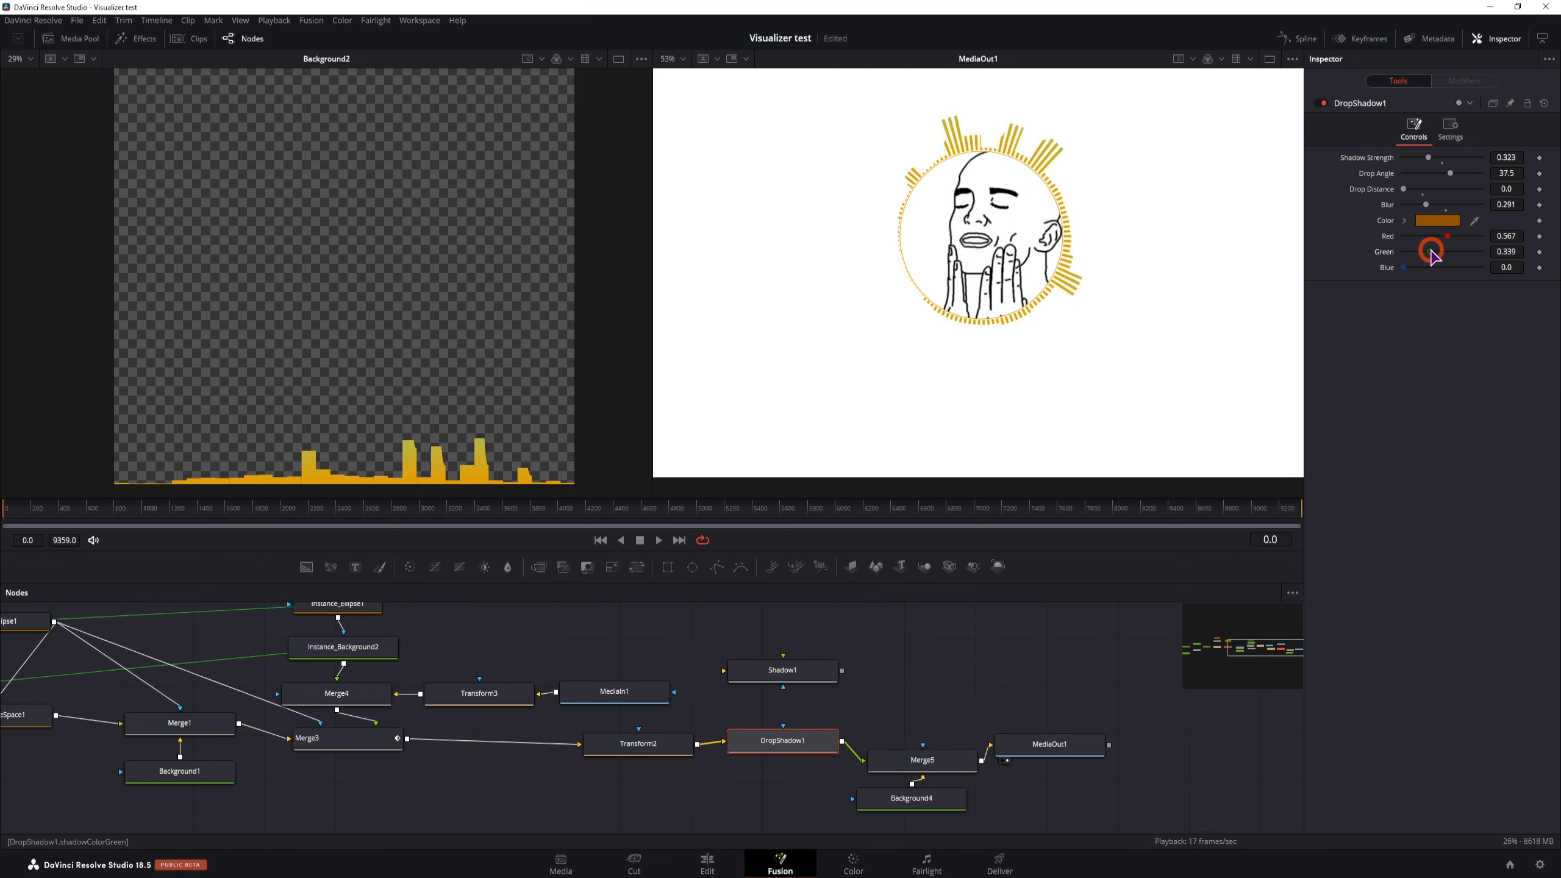
drag(922, 760, 912, 738)
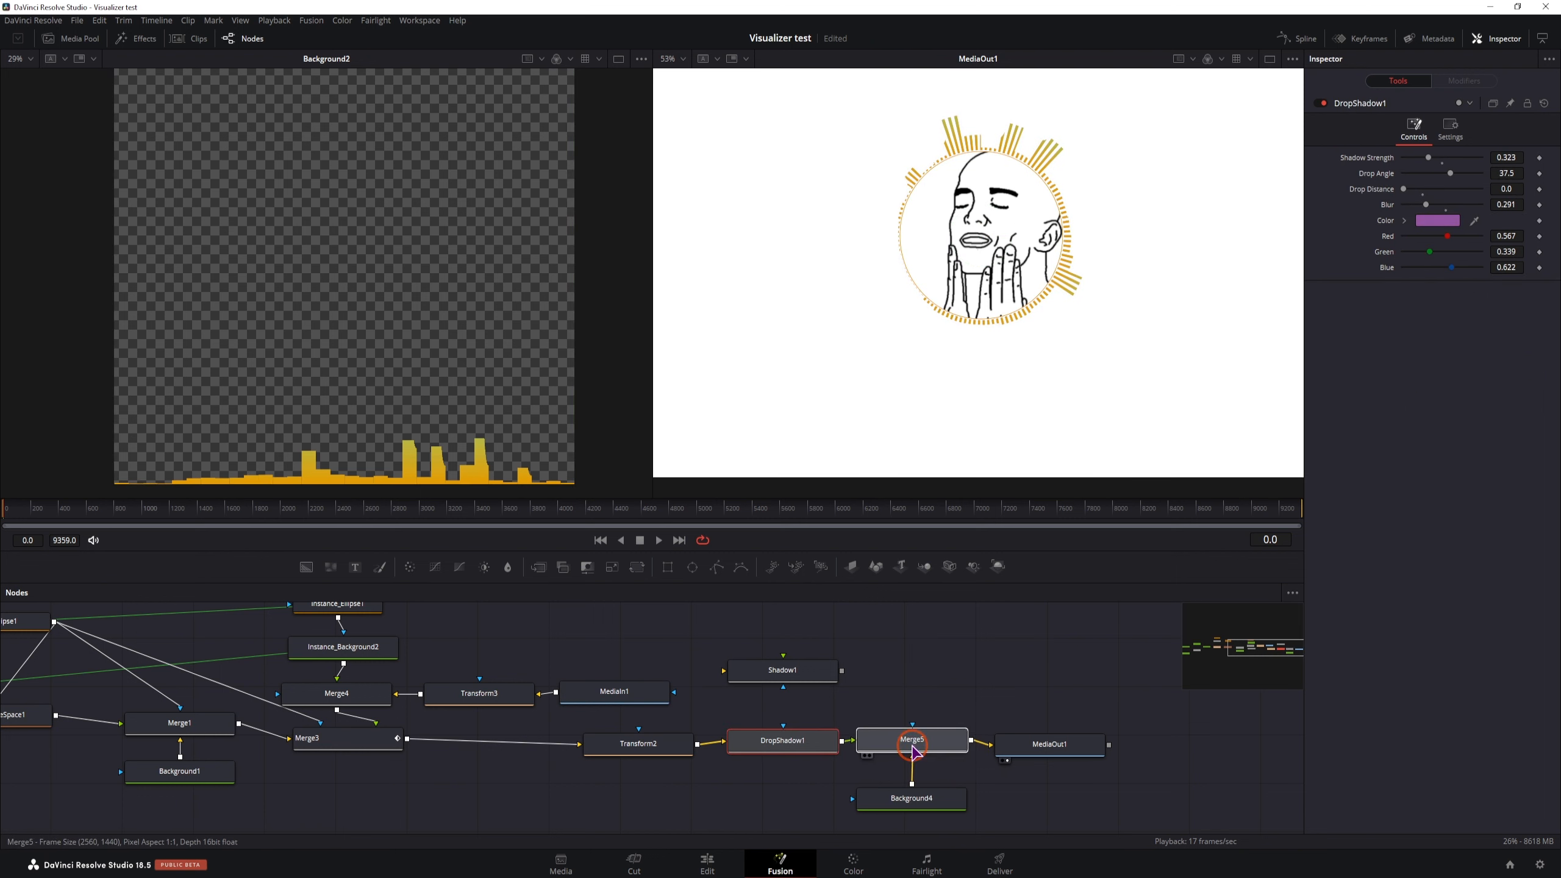
Change Background4 to black and make it fully transparent, and reselect DropShadow1.
click(897, 800)
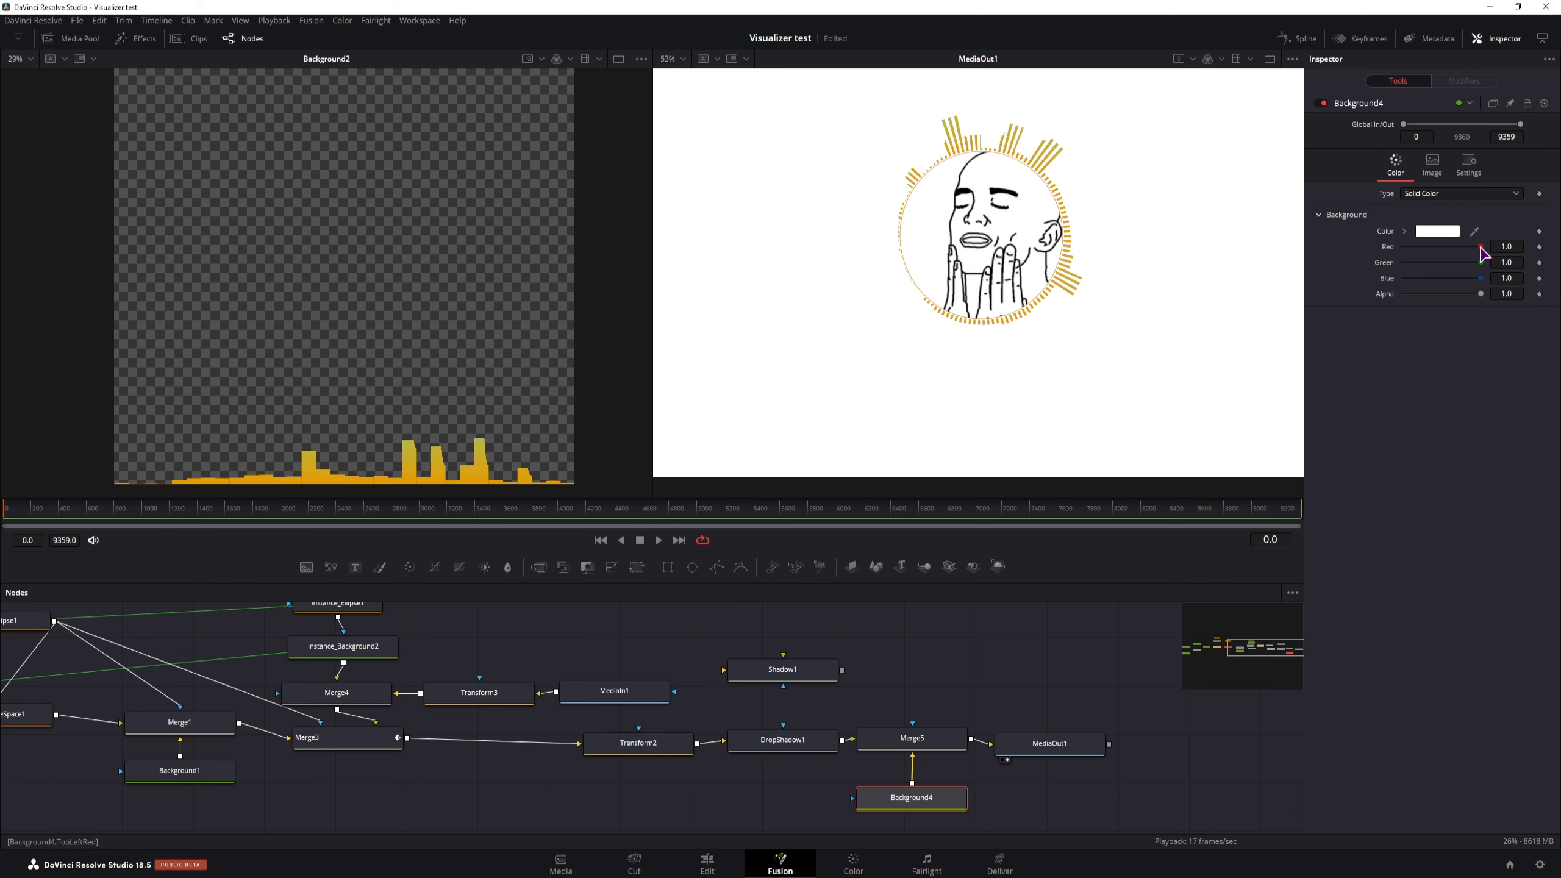
drag(1480, 247, 1374, 284)
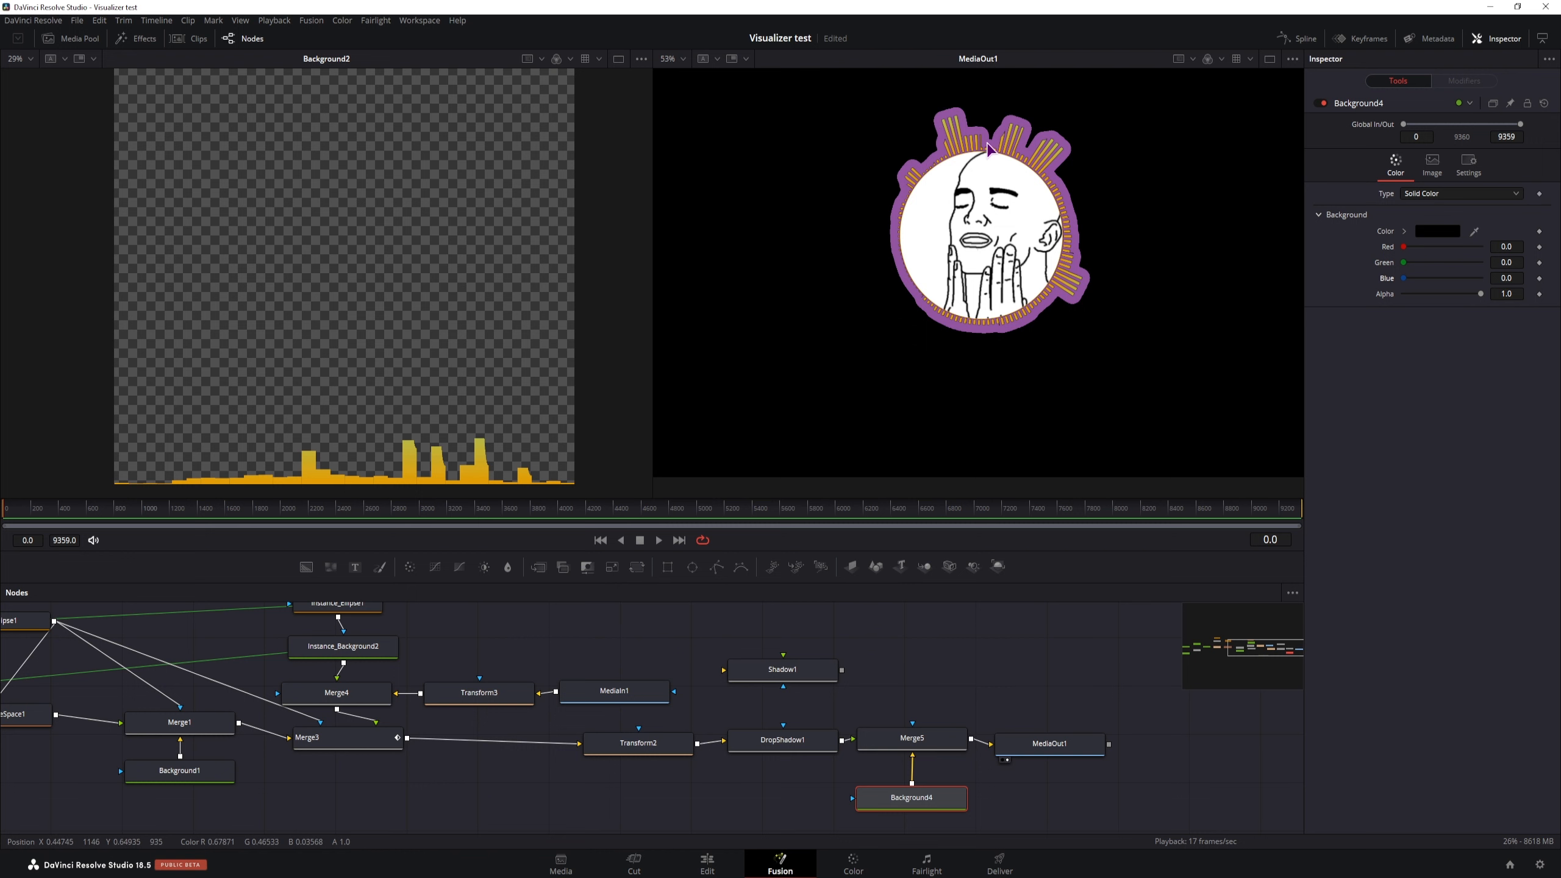
drag(1481, 294, 1403, 294)
click(761, 754)
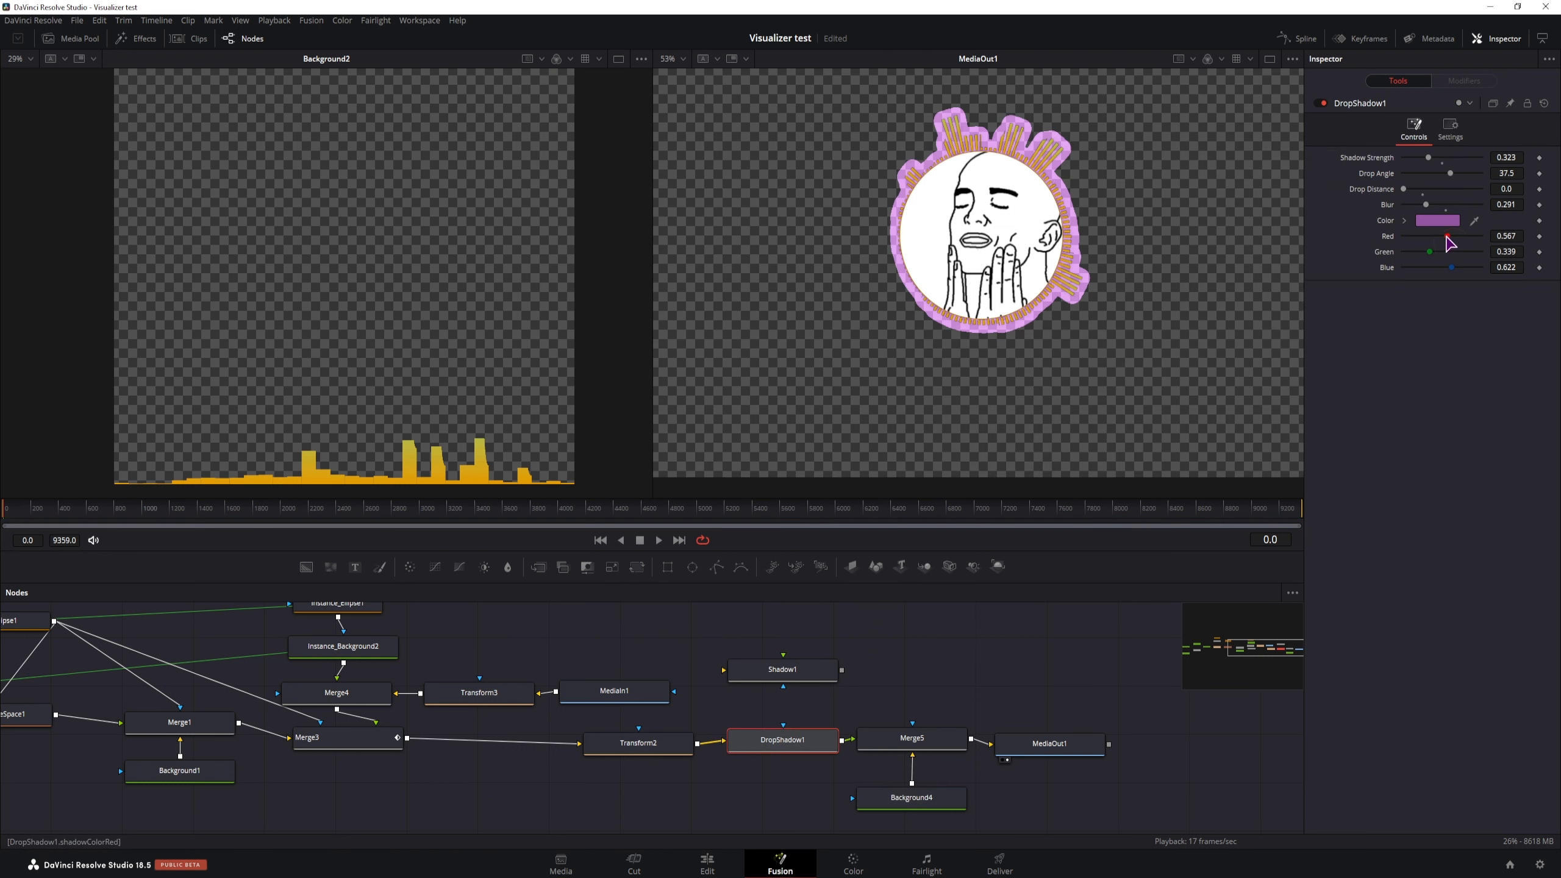
Turn DropShadow1's color black, and clean up the node graph by deleting Merge5, Background4 and Shadow1 and aligning the remaining nodes.
drag(1448, 237, 1294, 273)
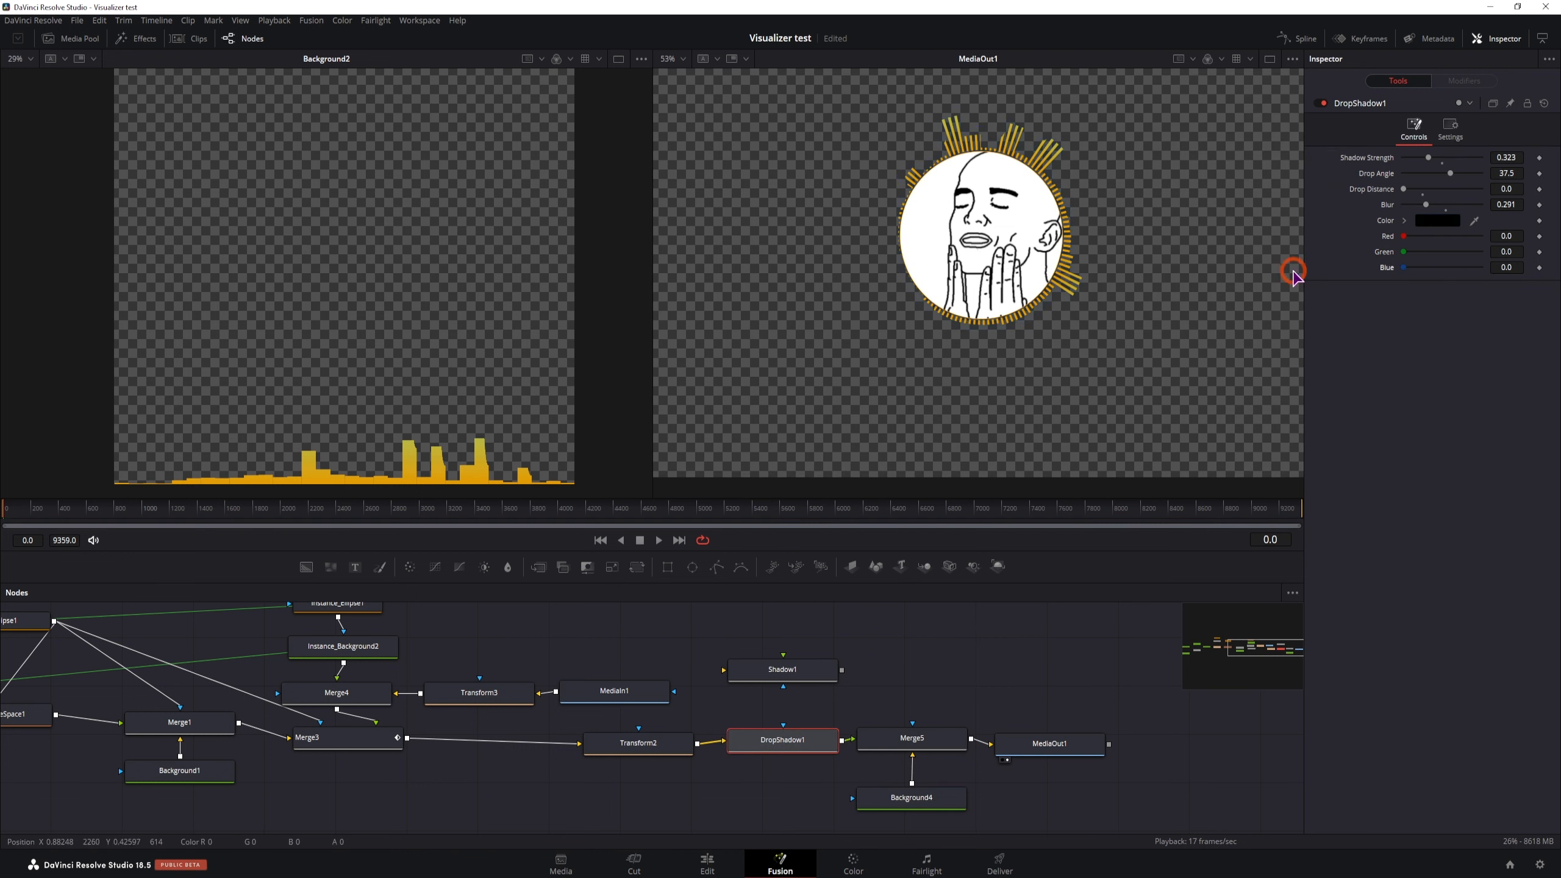
drag(922, 746, 925, 776)
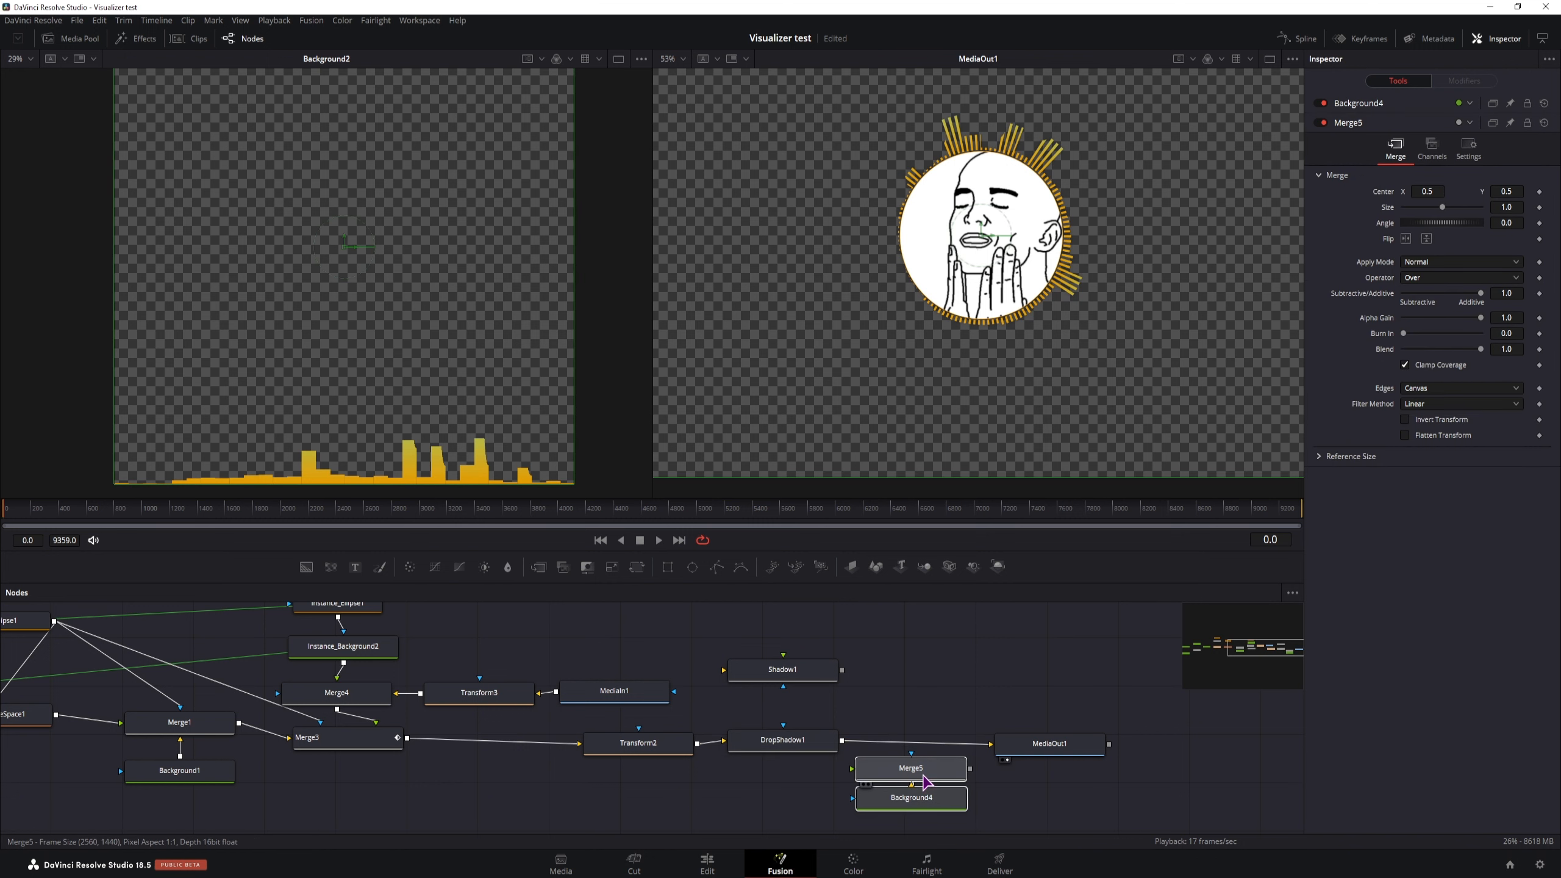
key(Delete)
click(822, 673)
key(Delete)
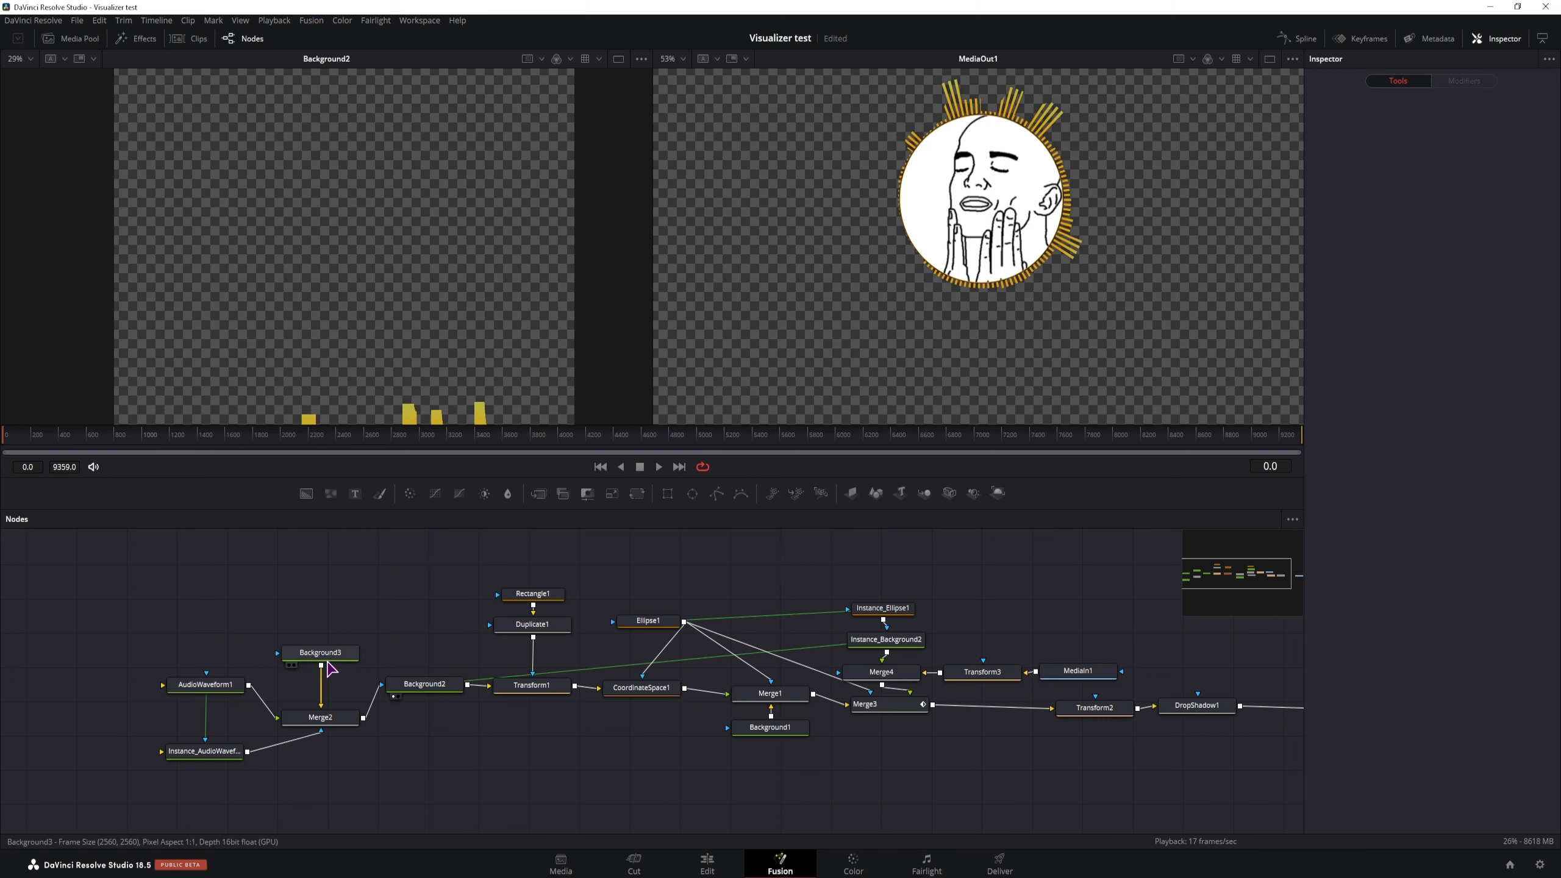
drag(340, 728, 337, 698)
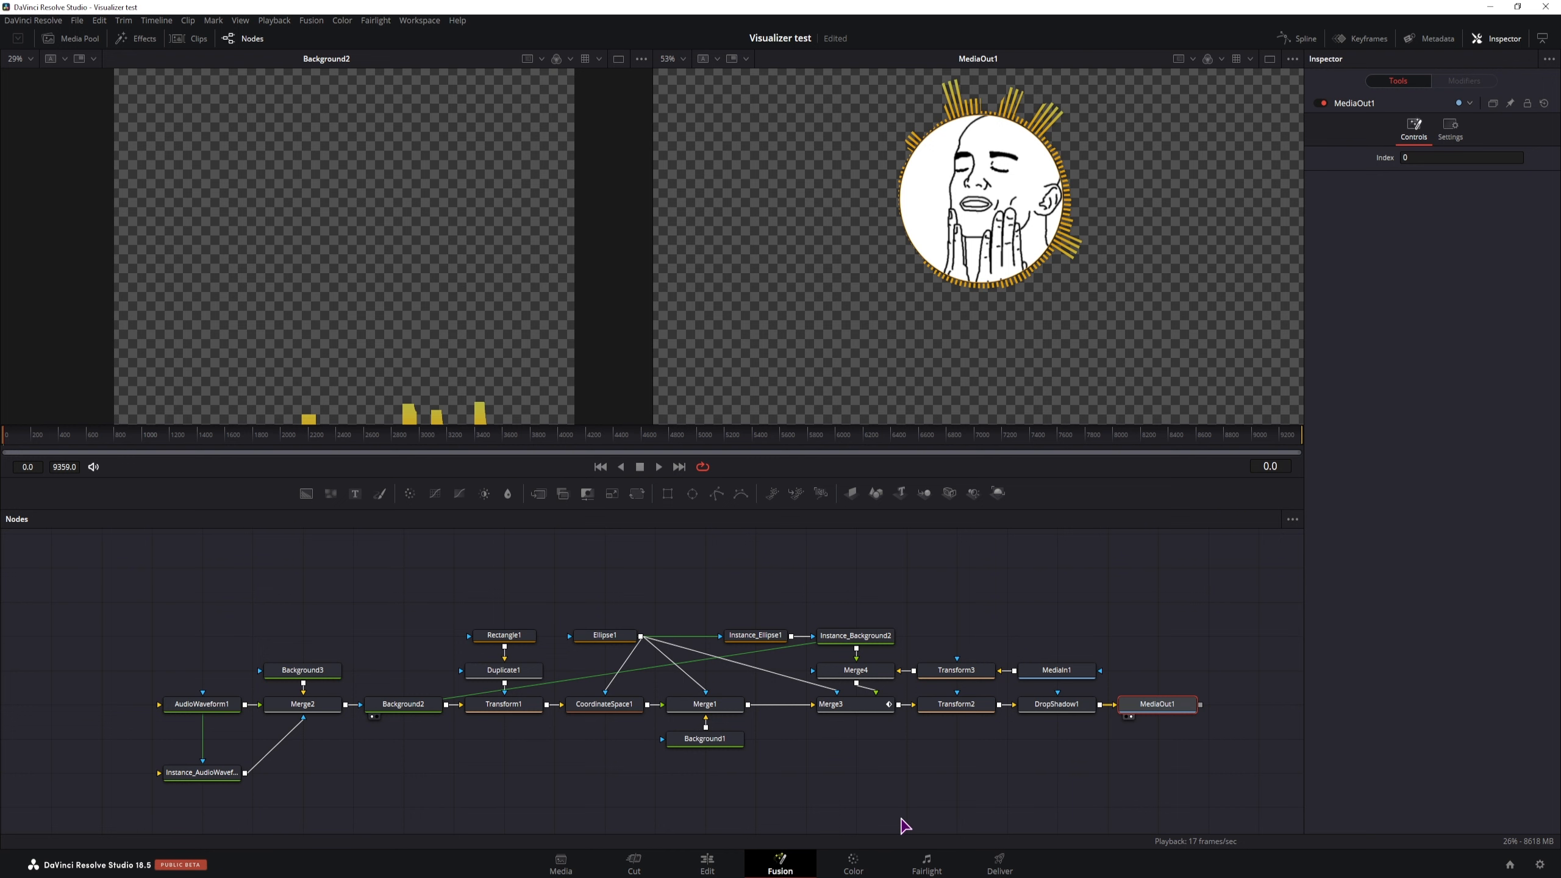
Try AudioWaveform1's Proxy and Zoom at 1, and restore both to 2.
click(1056, 670)
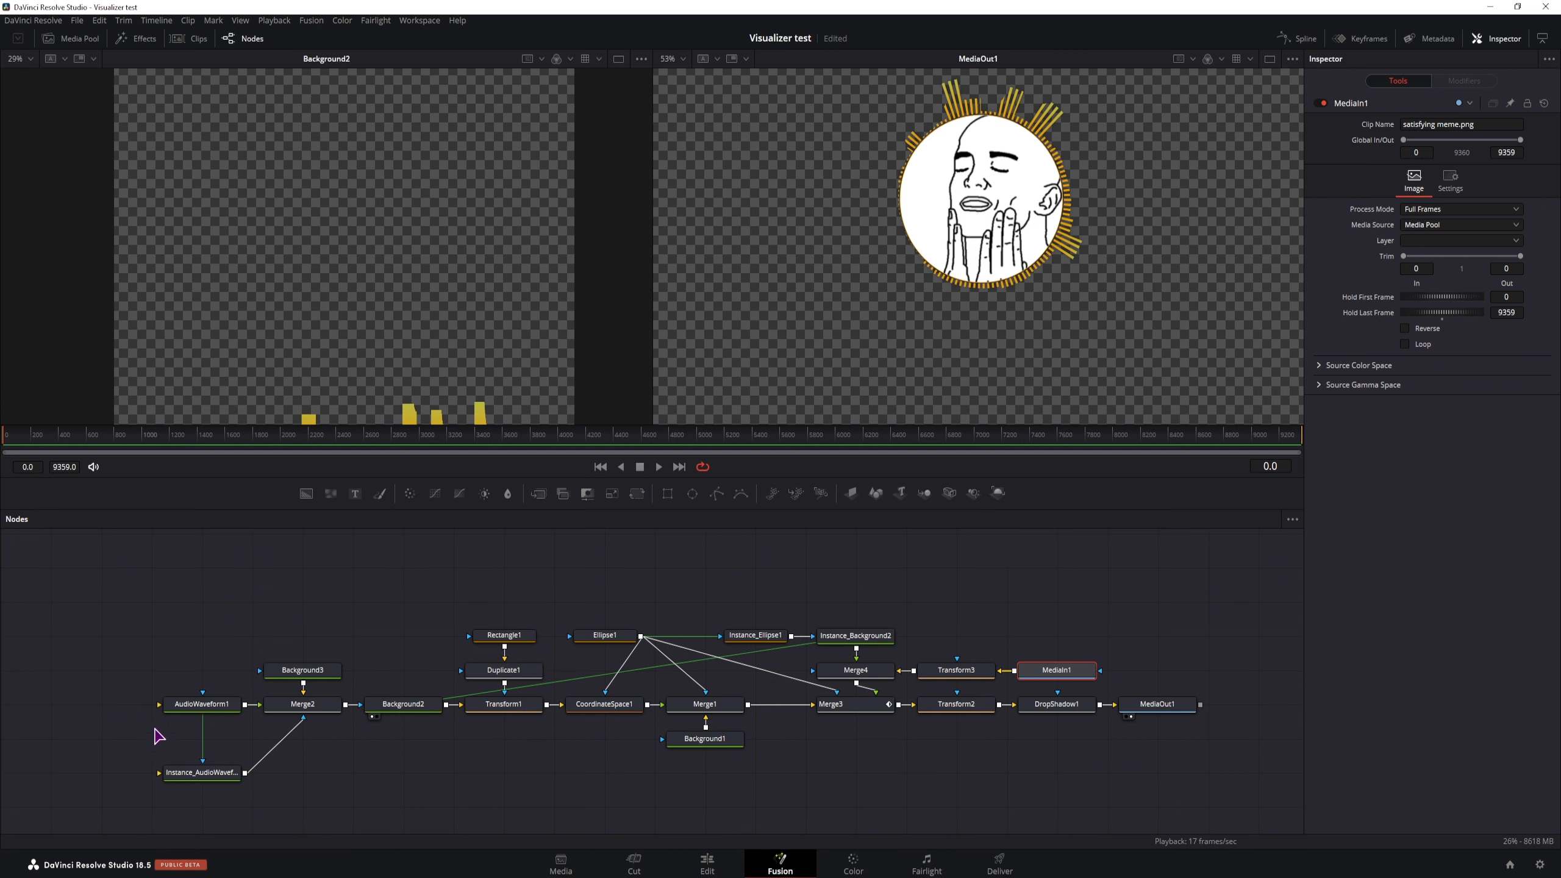
click(203, 714)
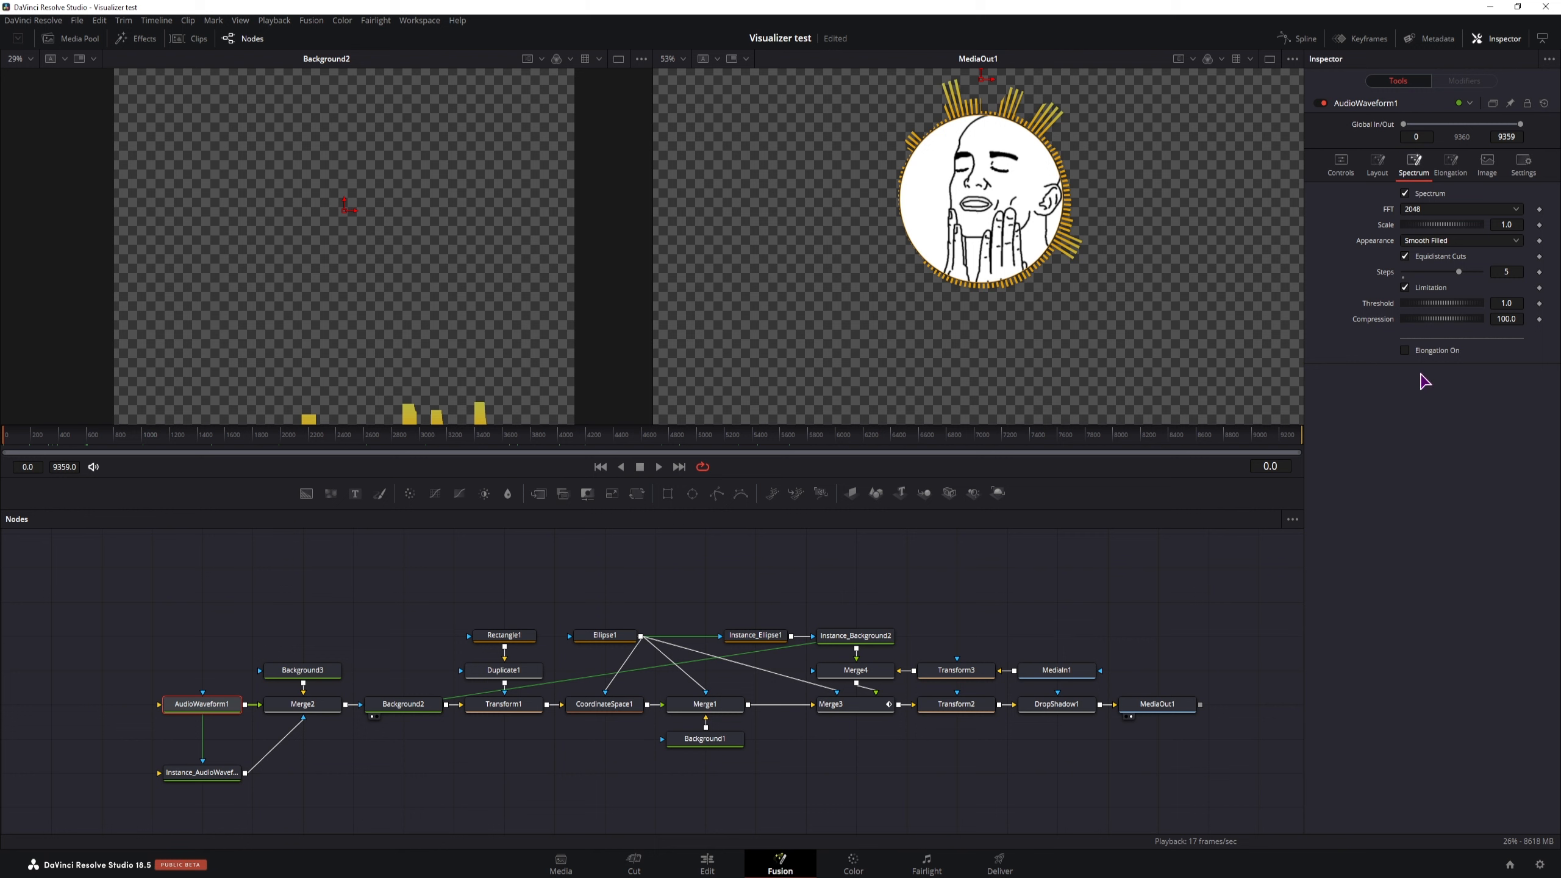
click(1341, 163)
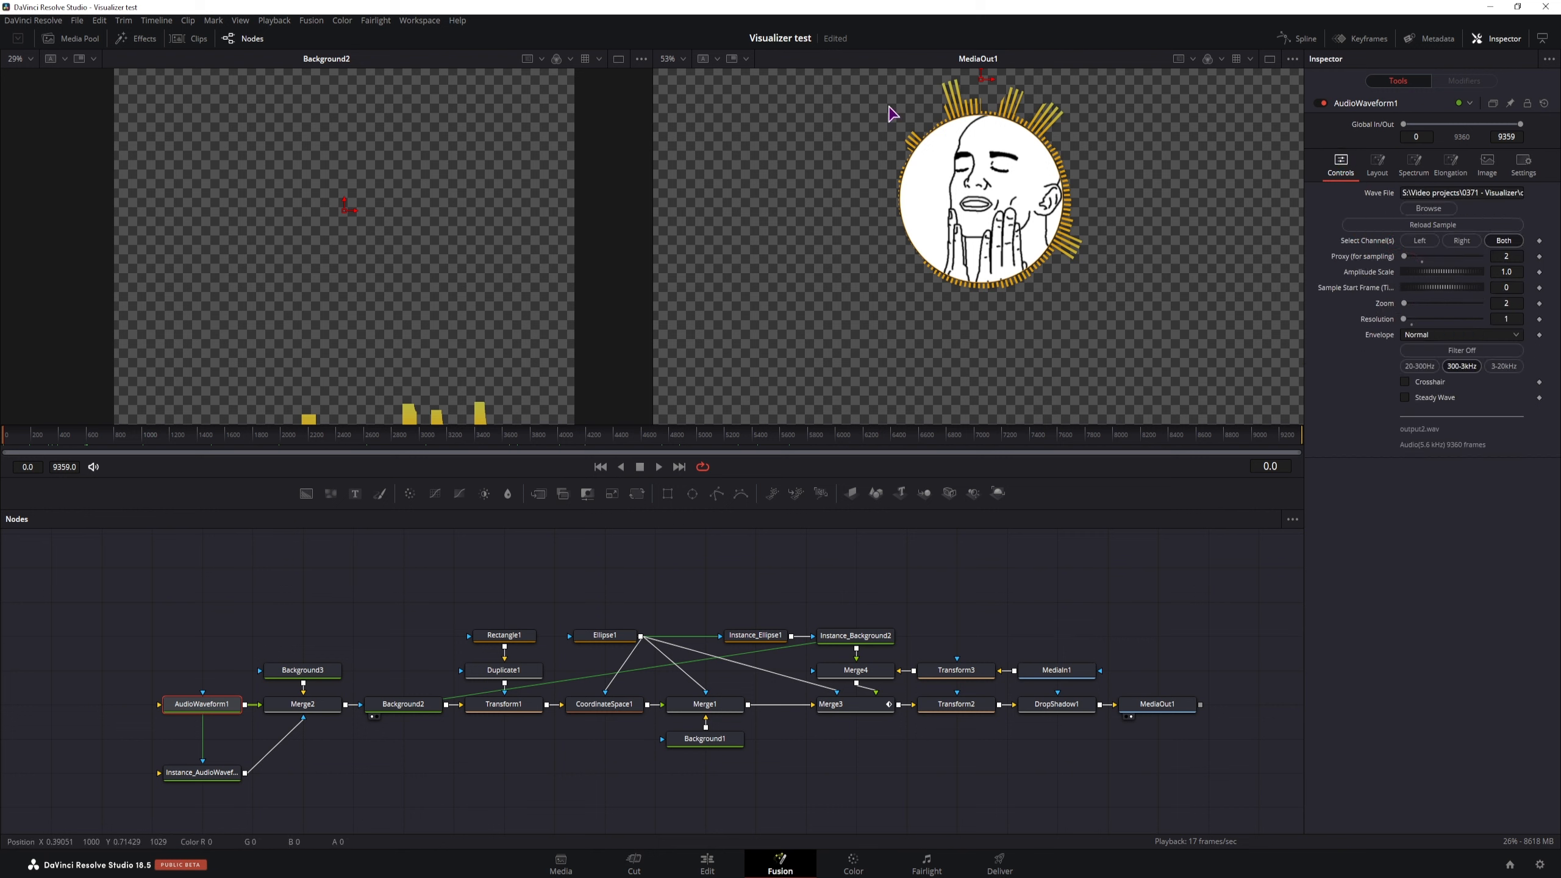
drag(1403, 258, 1248, 387)
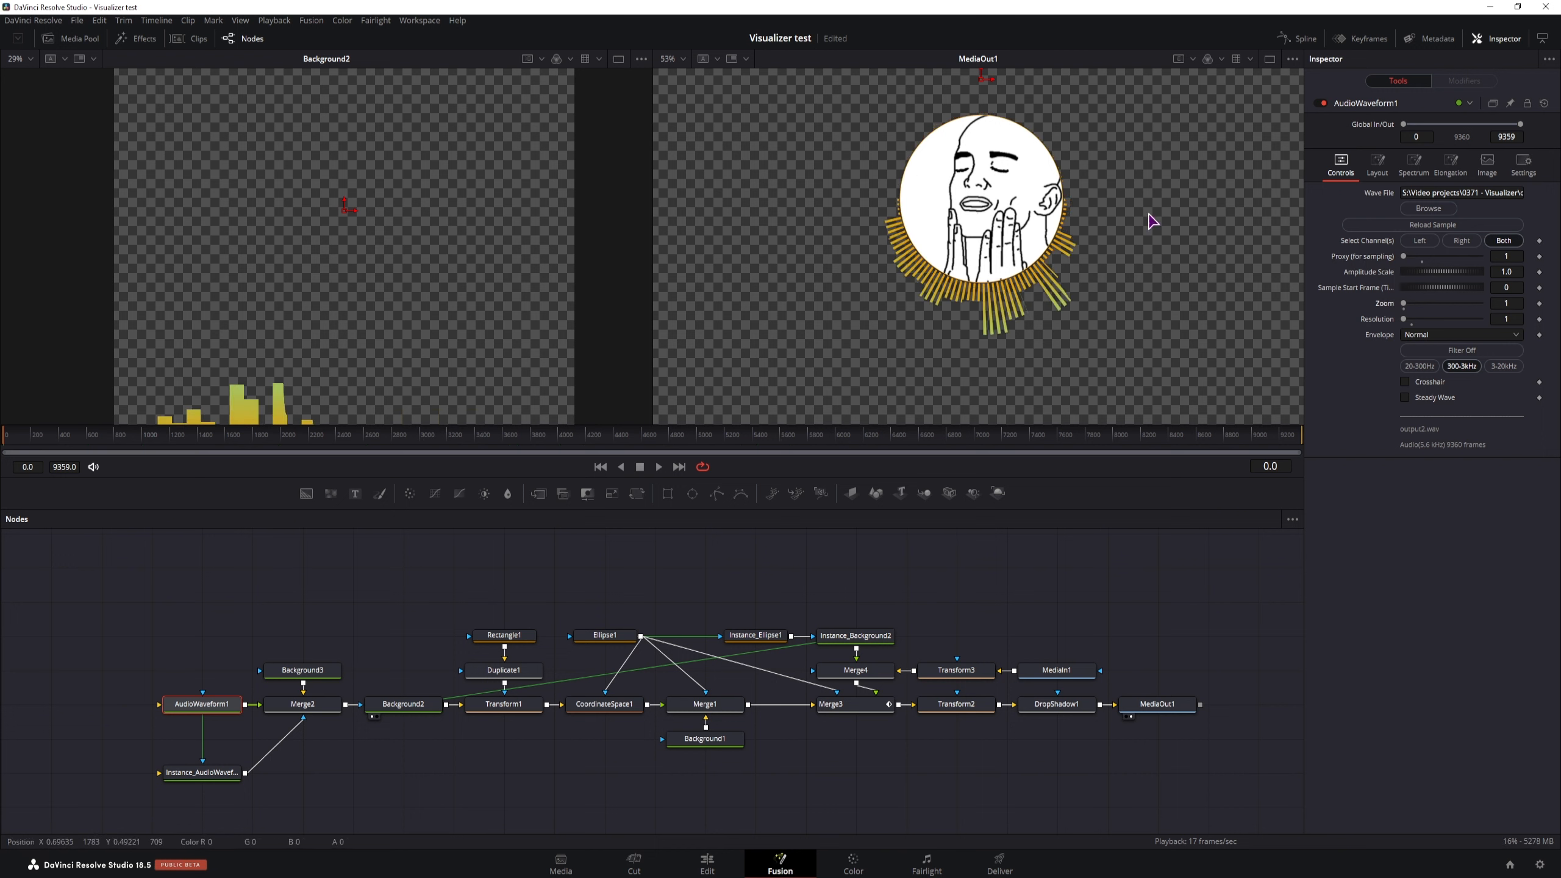
click(1518, 259)
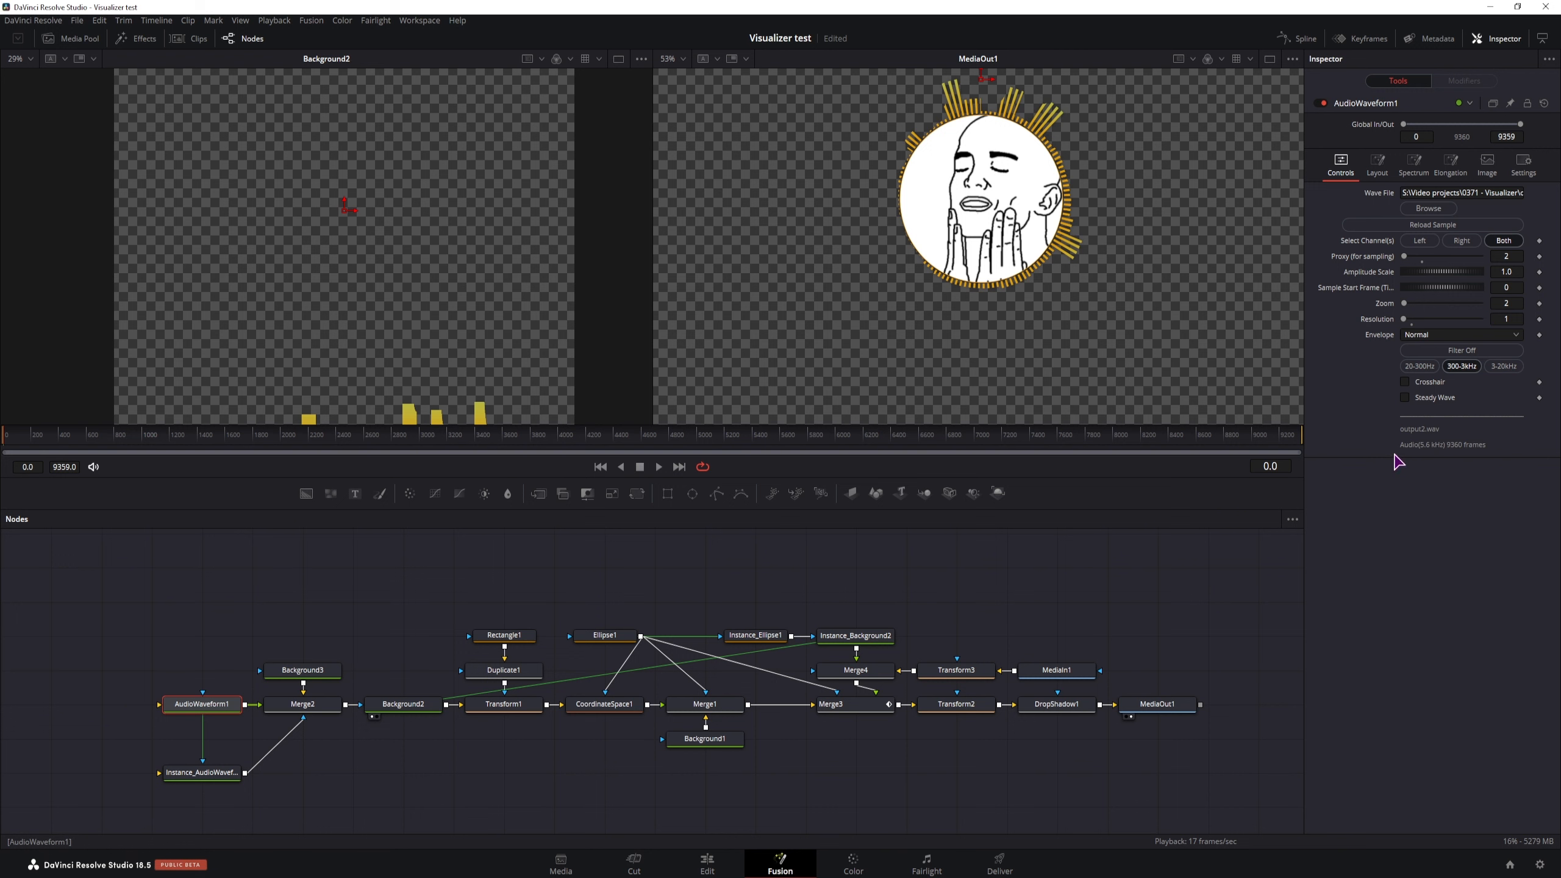
Make room in the node graph by raising Instance_Background2, and add a Soft Glow node.
click(1056, 705)
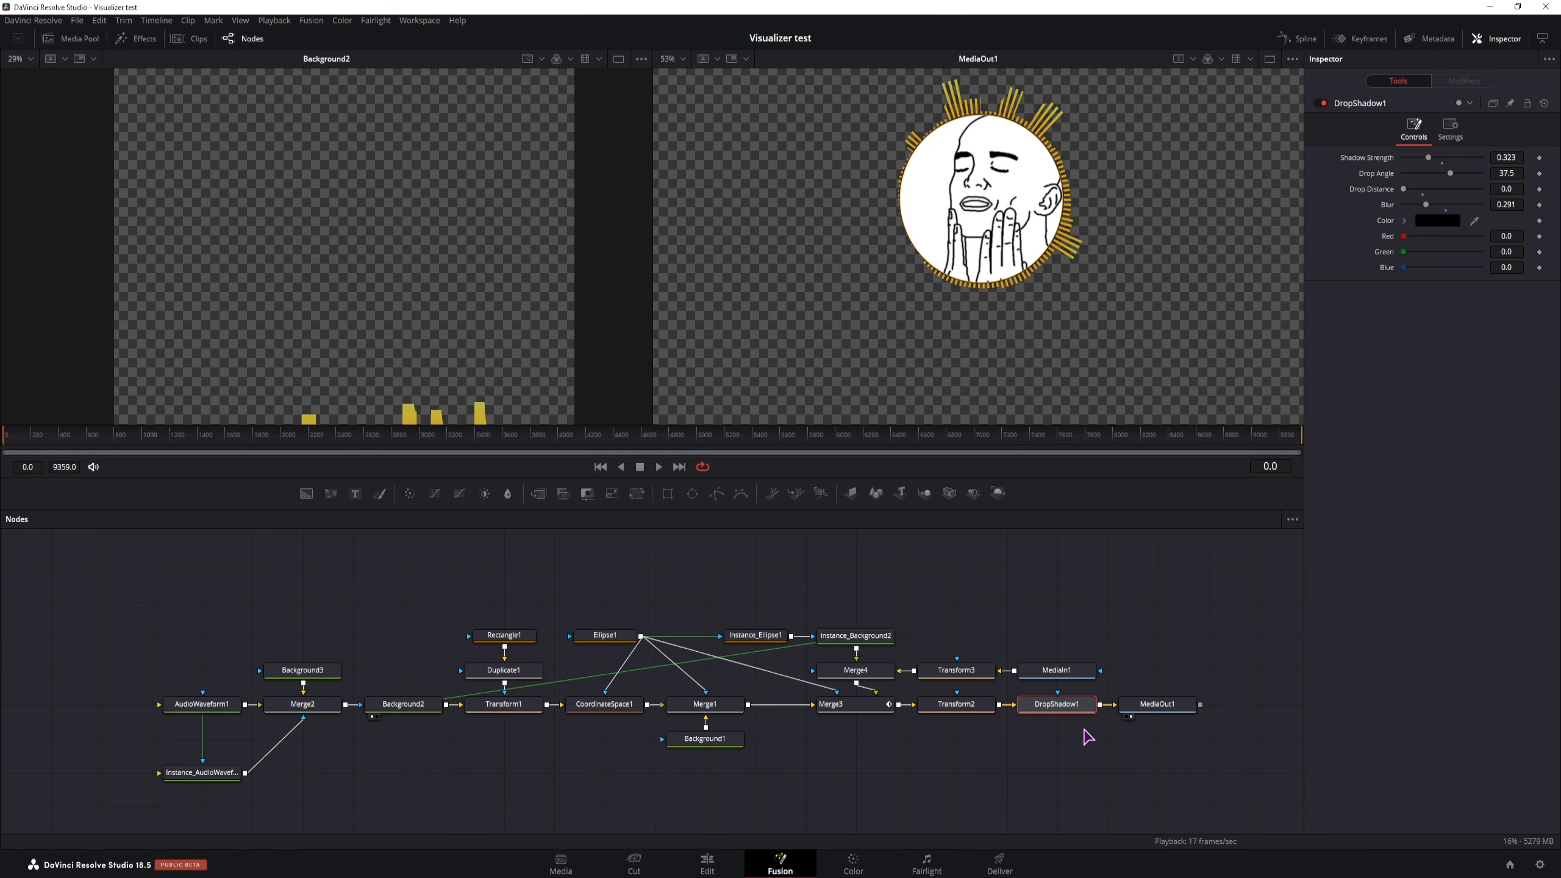
scroll(1125, 742, right, 2)
scroll(1125, 742, up, 1)
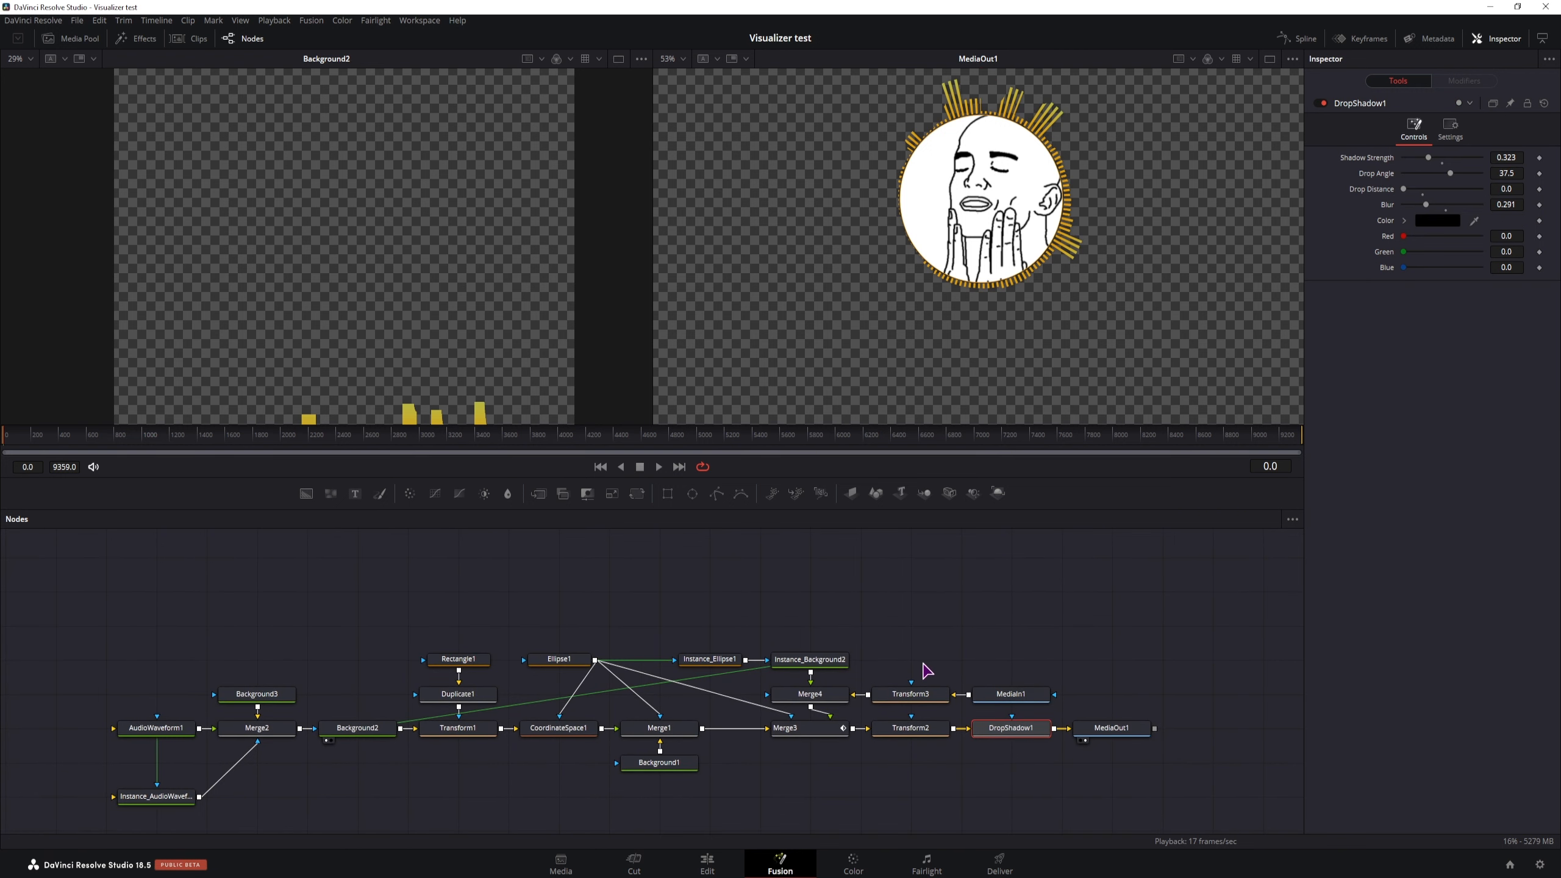
drag(842, 660, 843, 626)
key(ctrl+space)
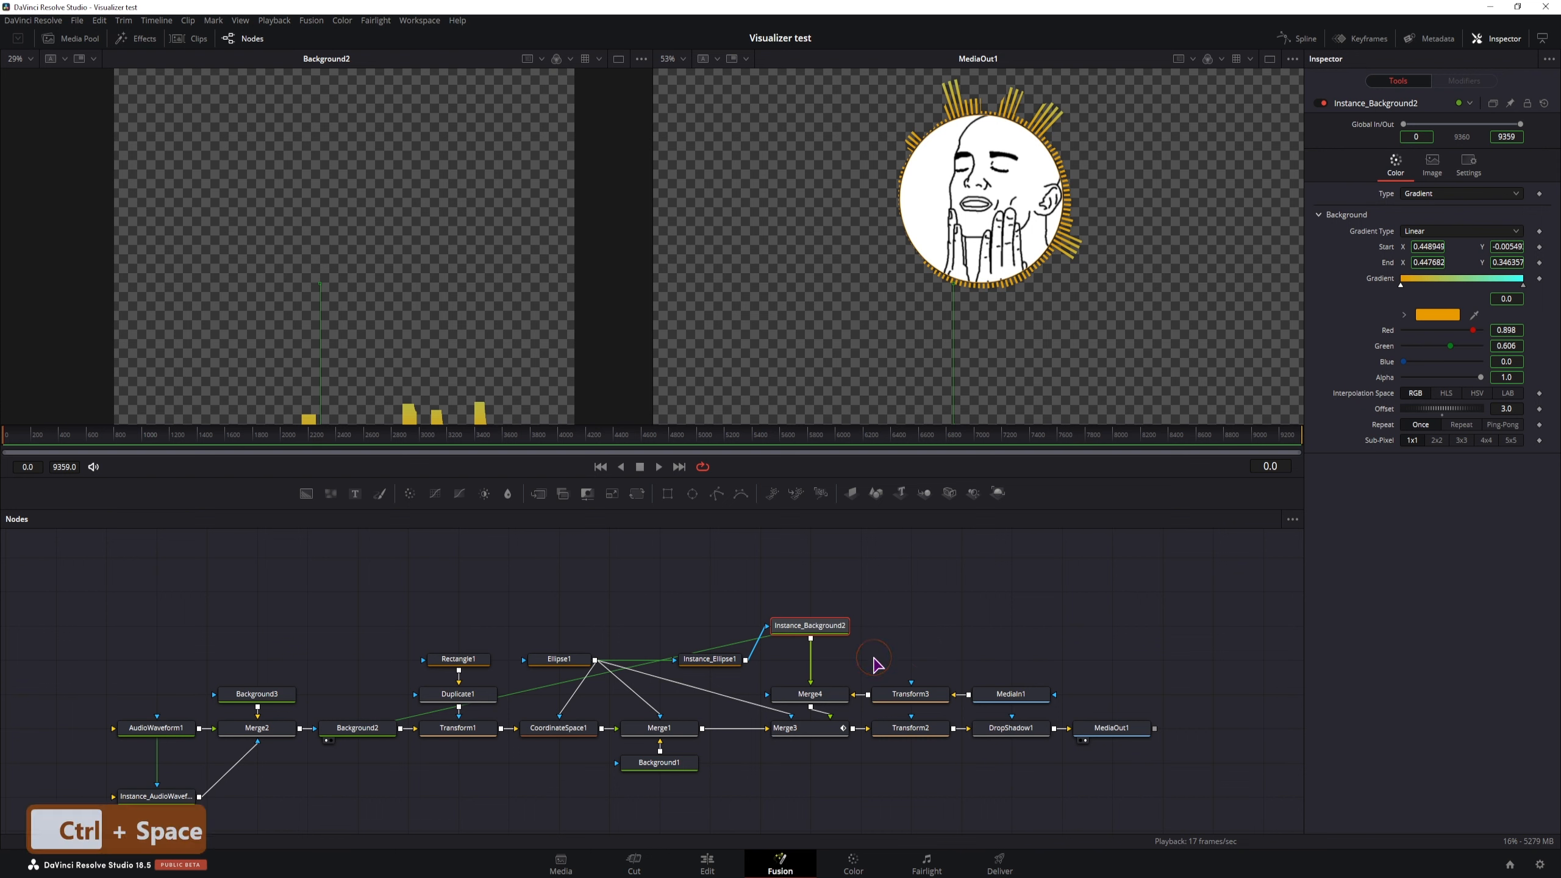
text(soft glow)
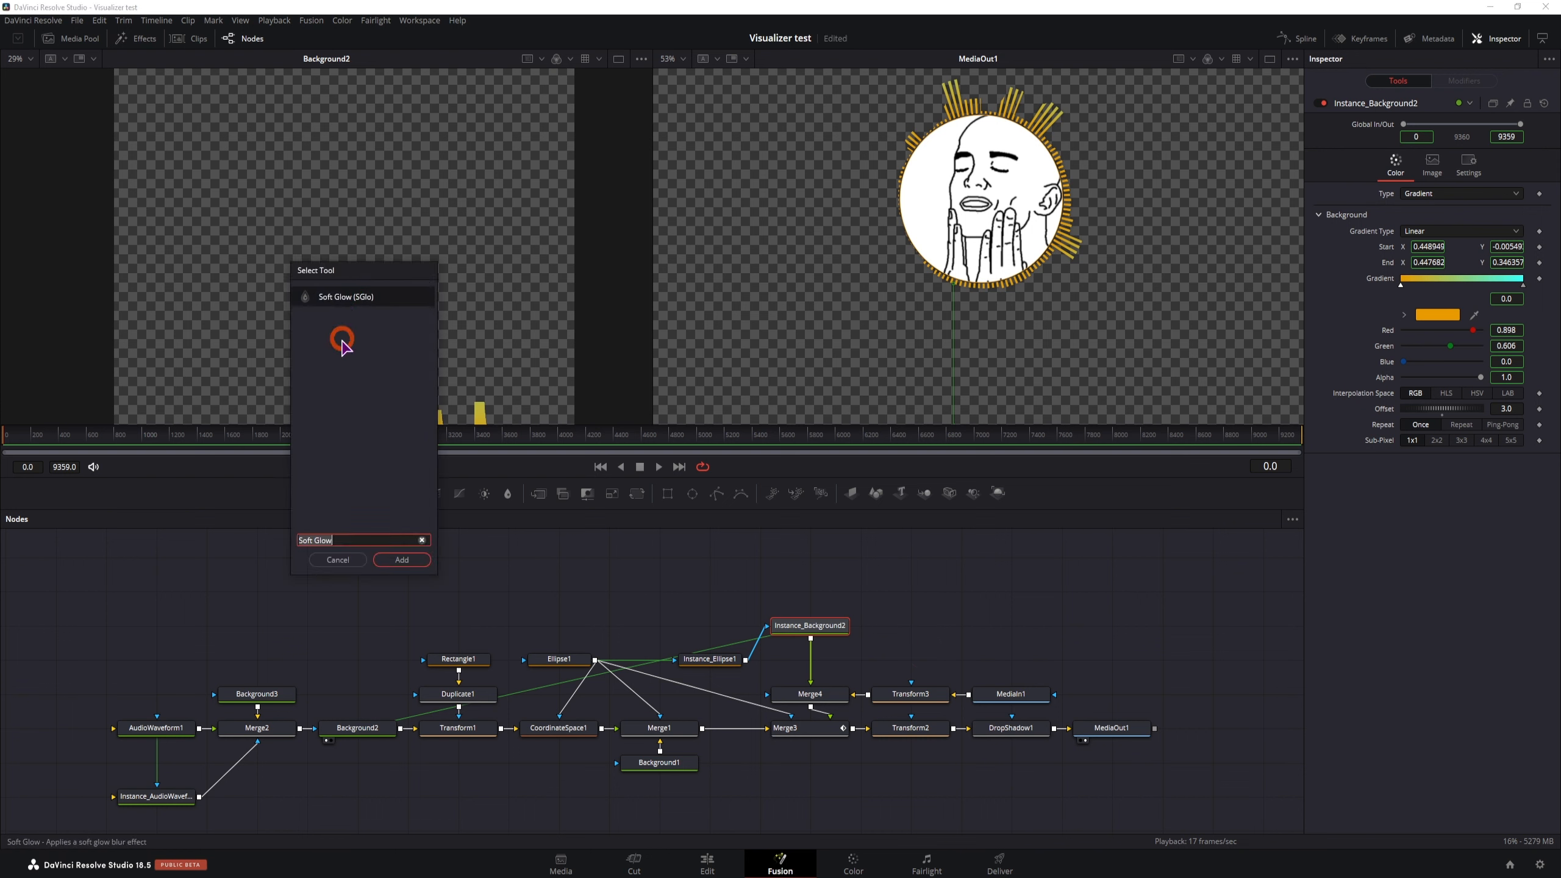
click(401, 559)
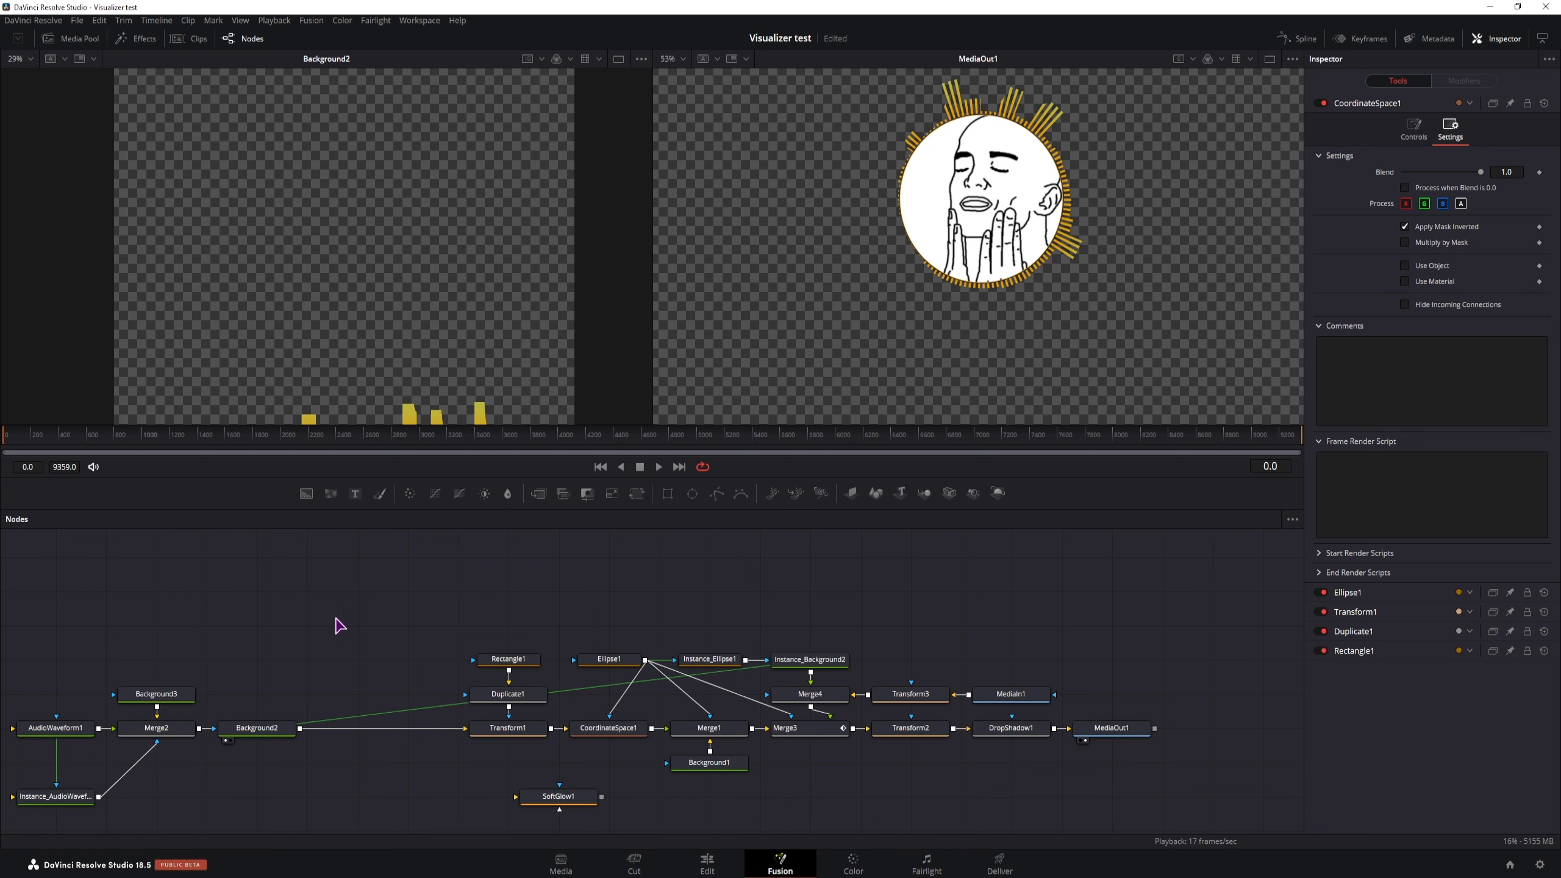
Insert SoftGlow1 between Background2 and Transform1 with Threshold 0.134 and Gain 3.189, and move the upstream nodes closer to it.
drag(336, 614, 419, 774)
drag(554, 802, 403, 734)
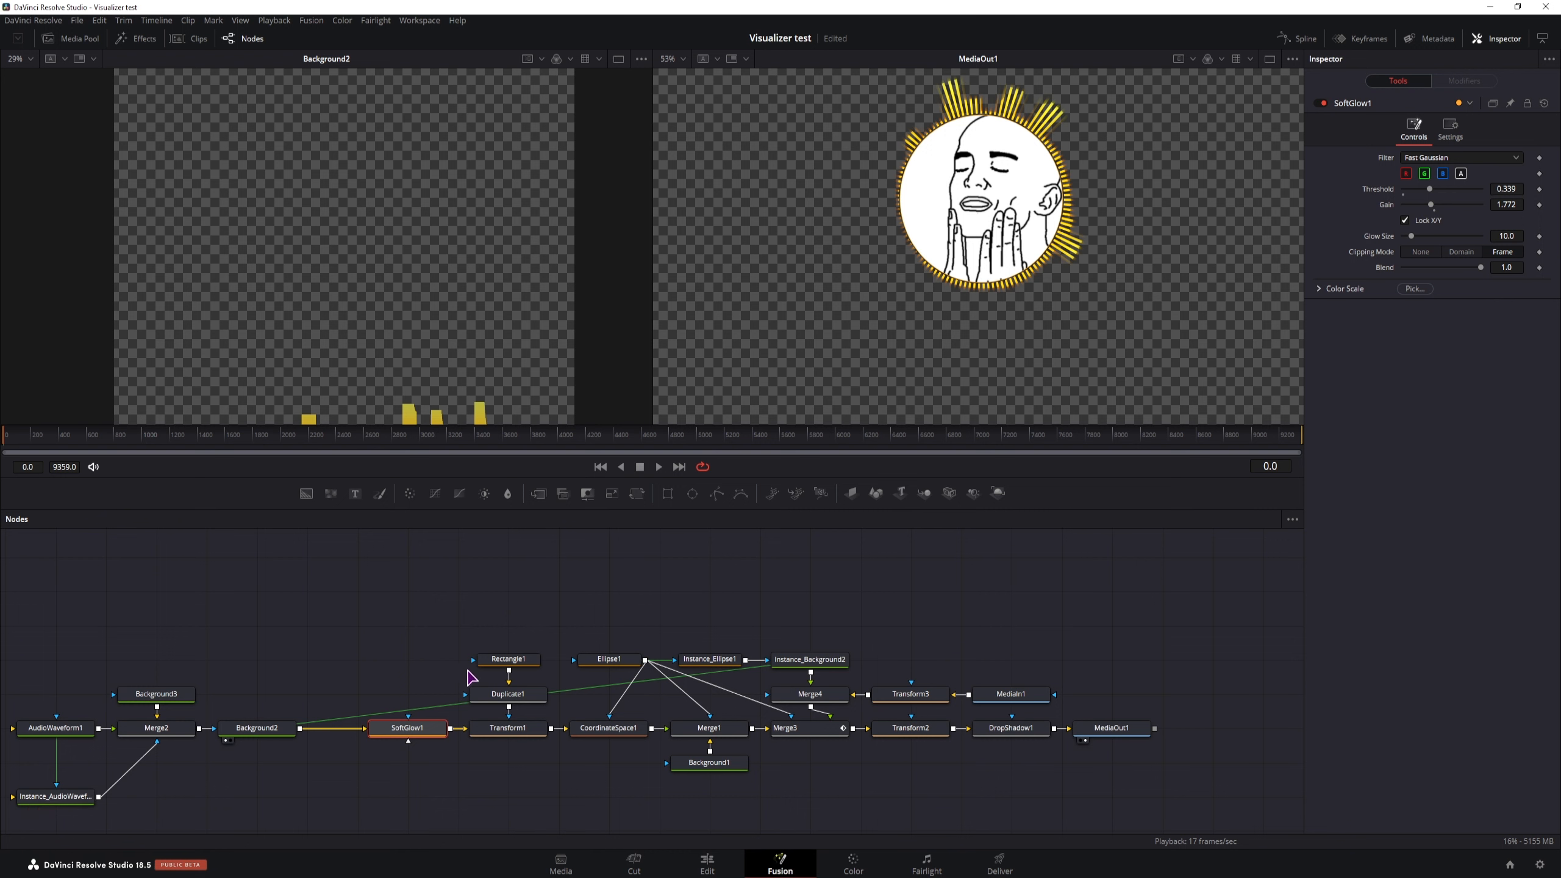
key(ctrl+z)
drag(408, 764, 612, 735)
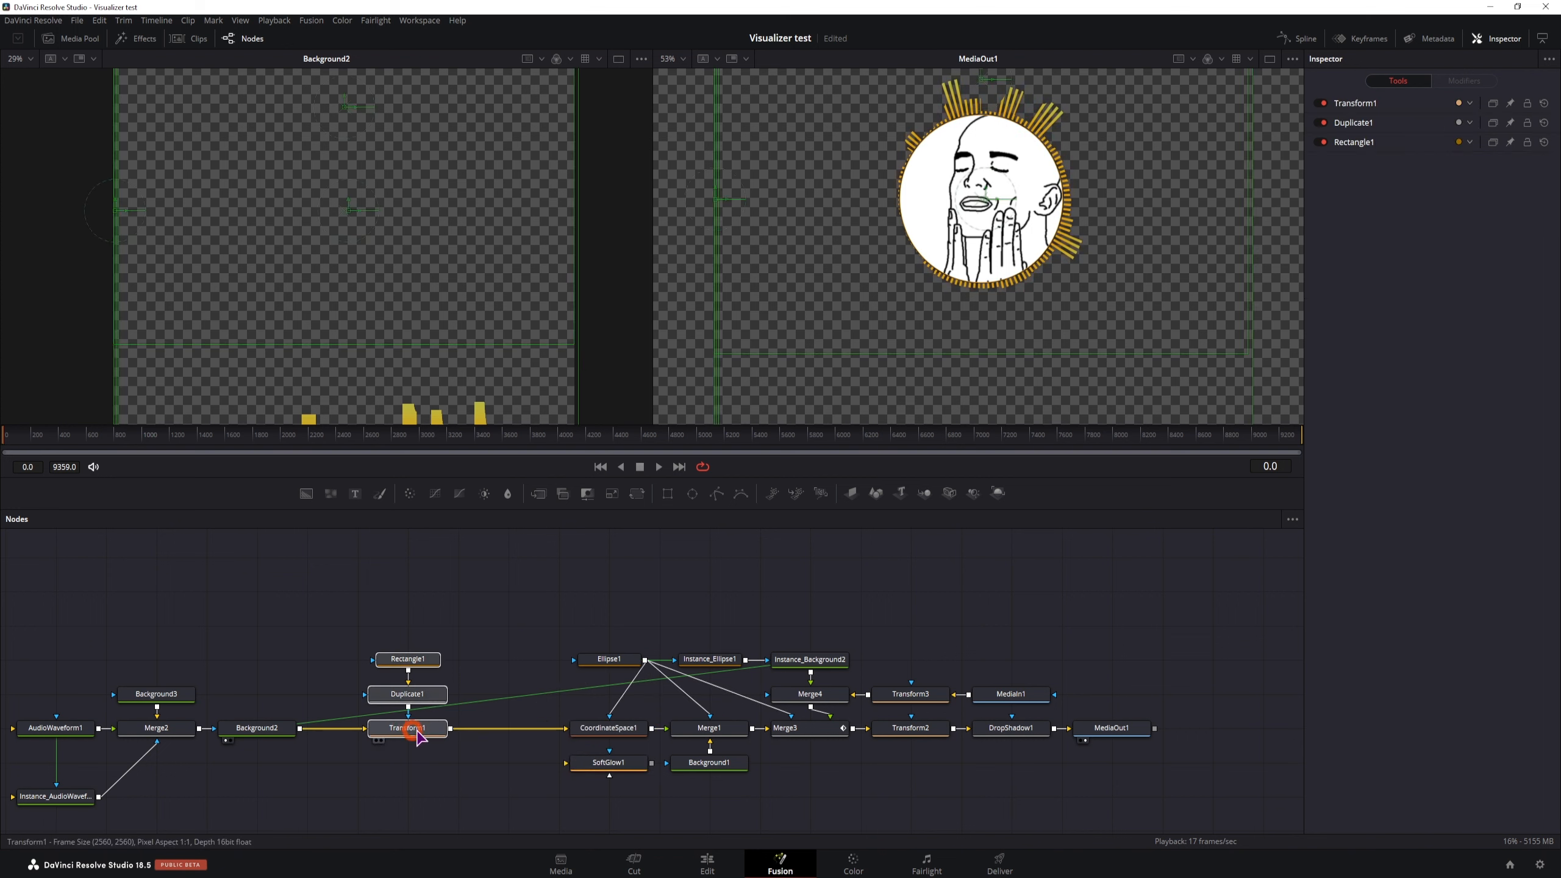
drag(421, 733, 496, 740)
drag(596, 766, 402, 728)
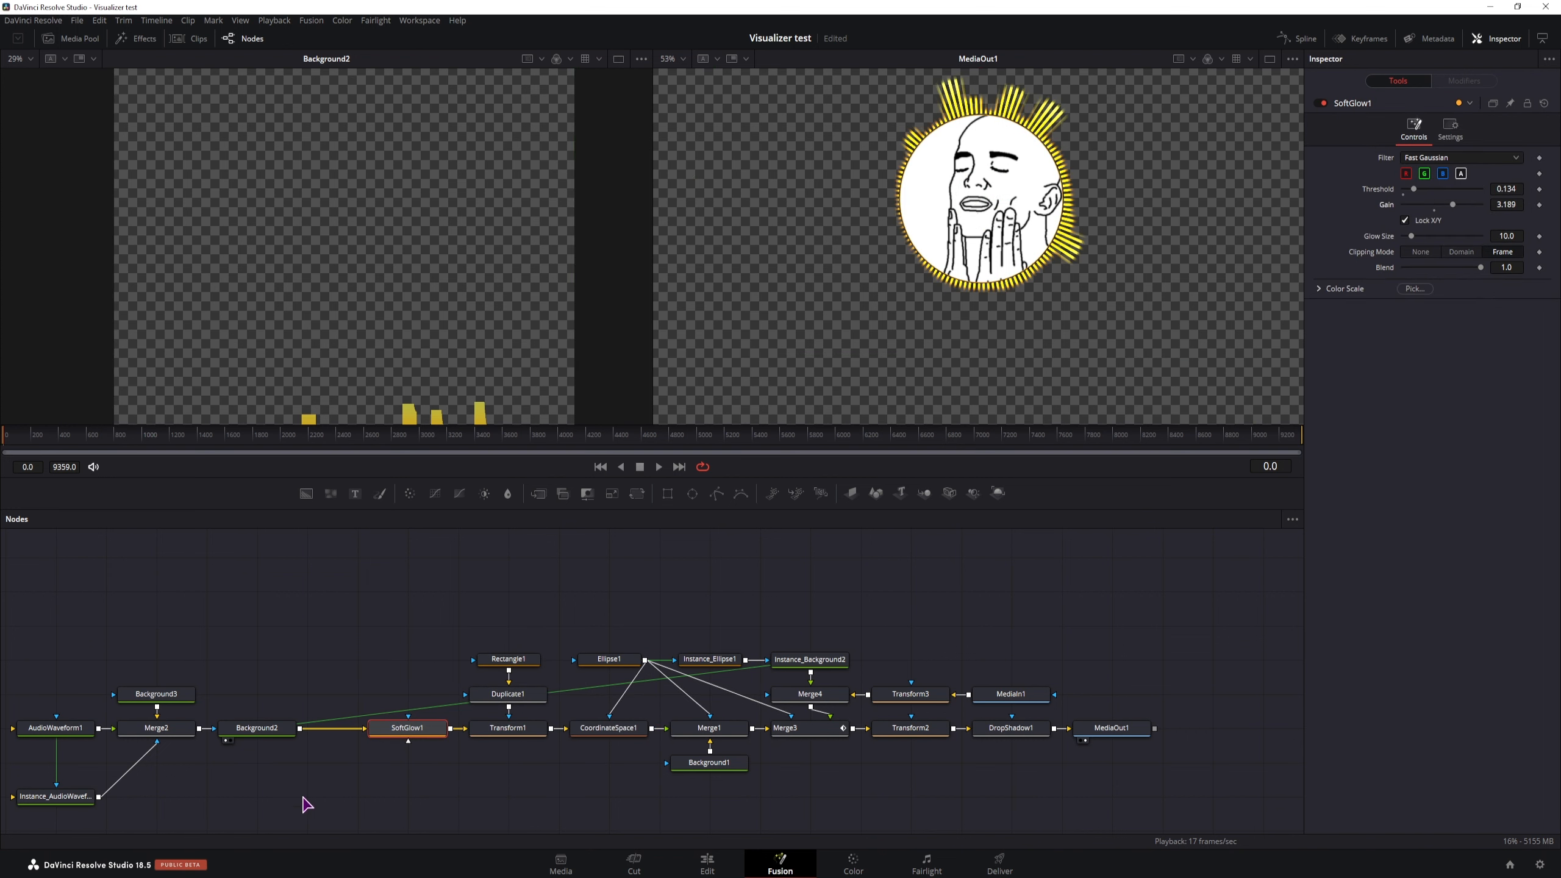
drag(305, 804, 16, 643)
drag(257, 729, 305, 733)
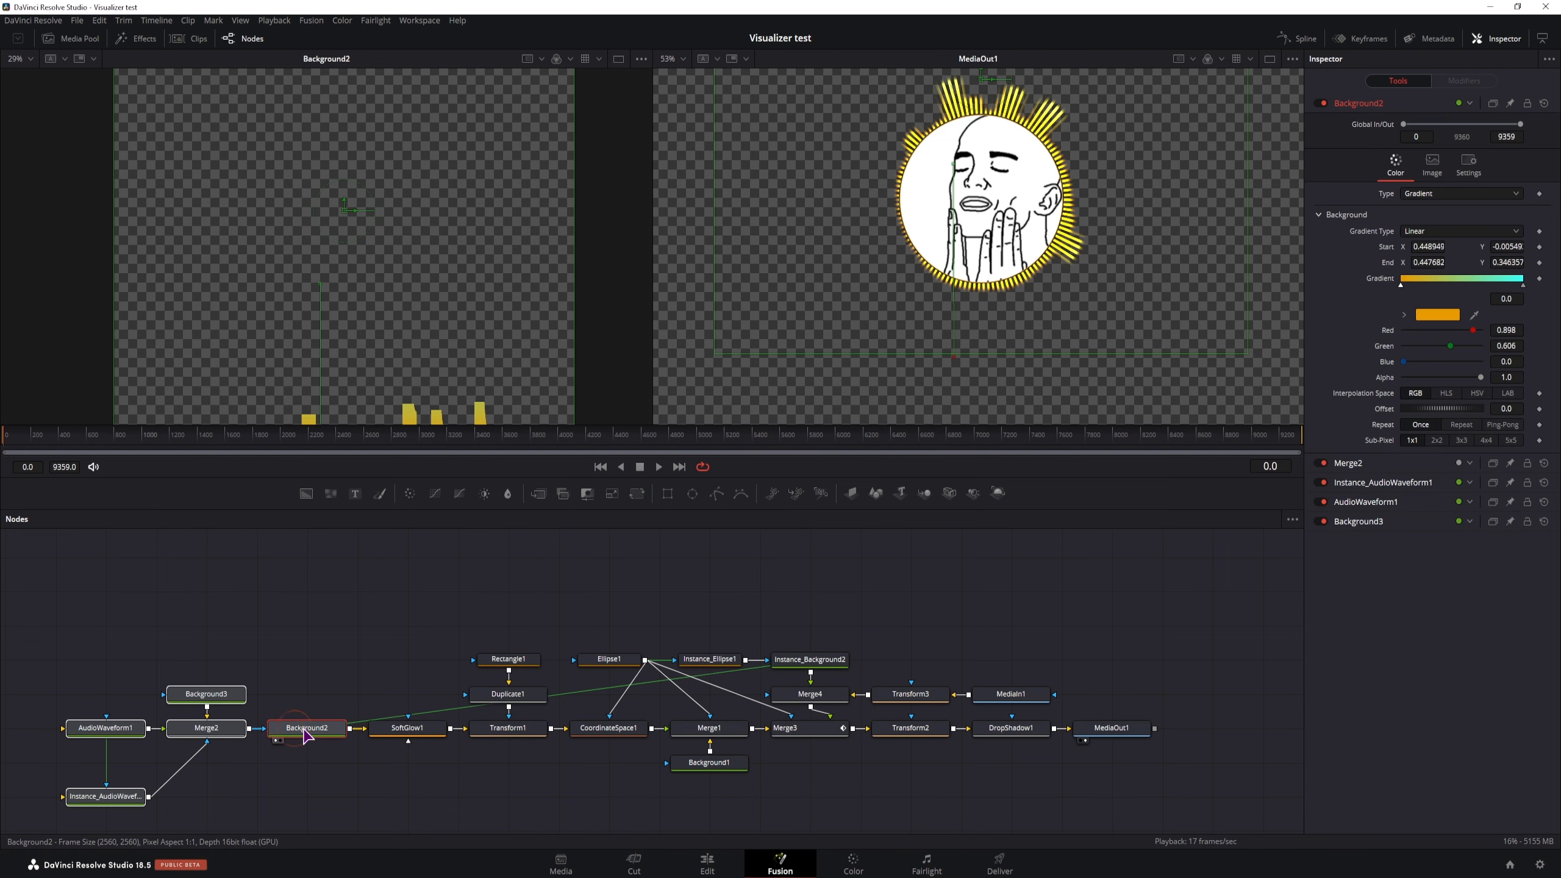
click(407, 730)
click(120, 732)
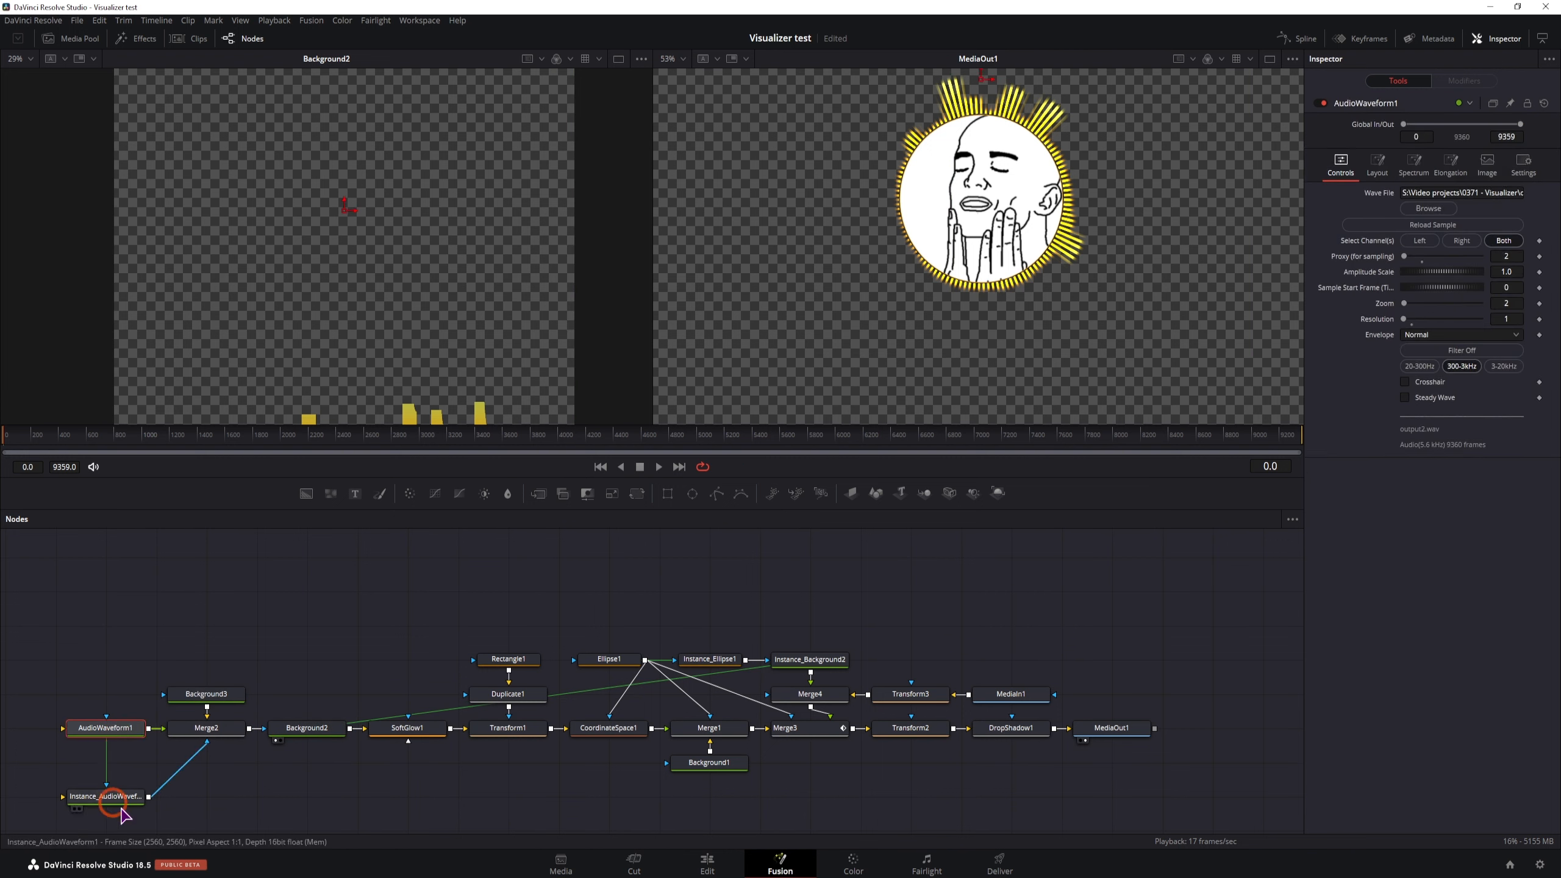
ctrl+click(113, 802)
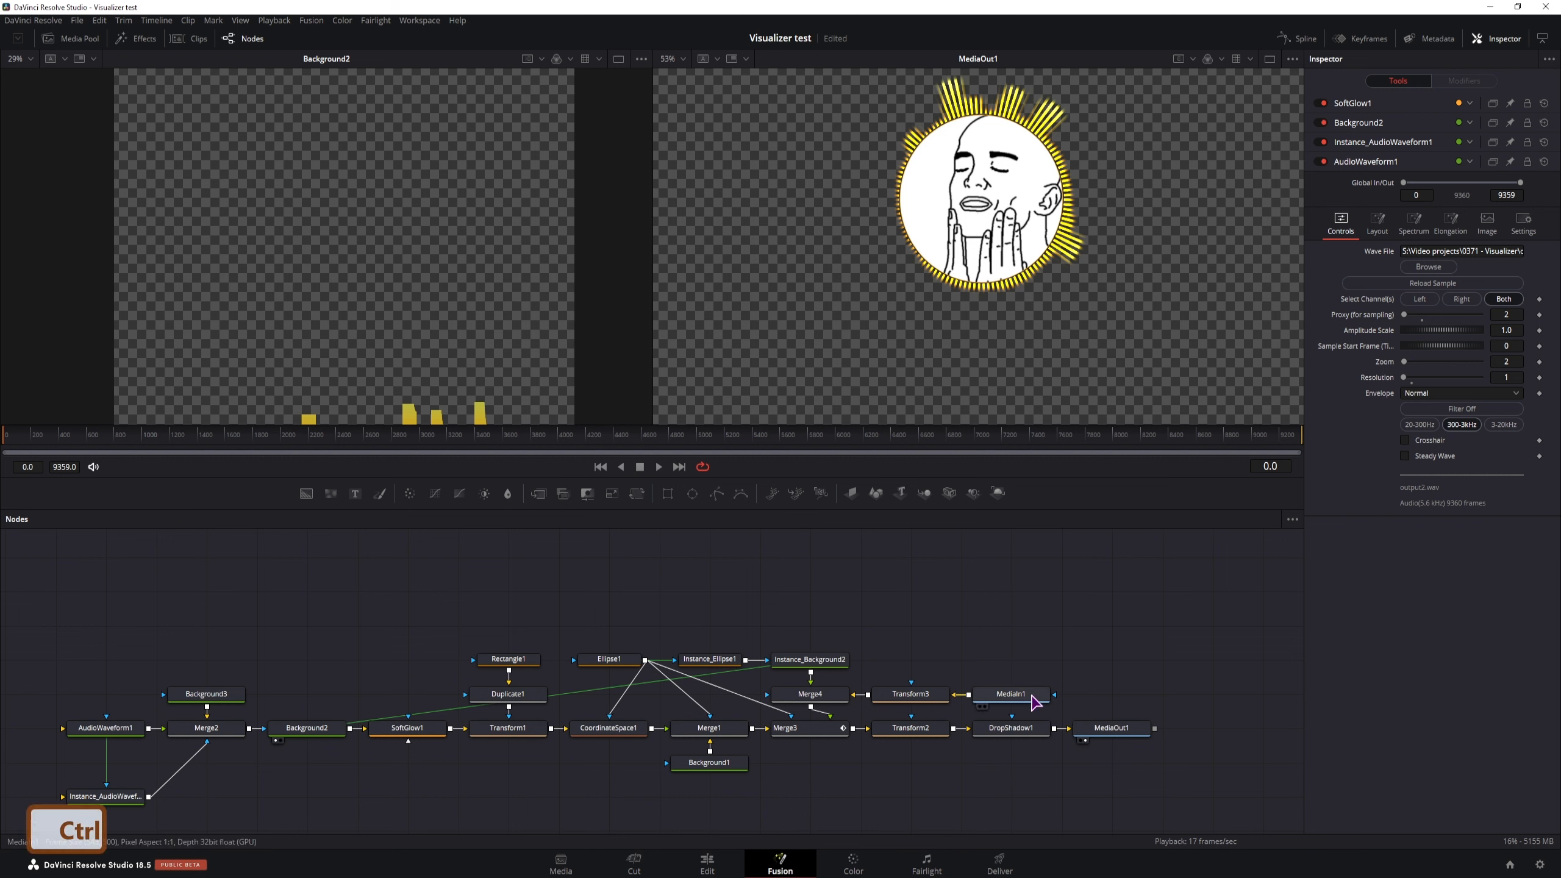
Create a macro from all nodes except MediaOut1, selecting MediaIn1, AudioWaveform1, Instance_AudioWaveform1, Background2 and SoftGlow1 first in that order.
ctrl+click(1011, 694)
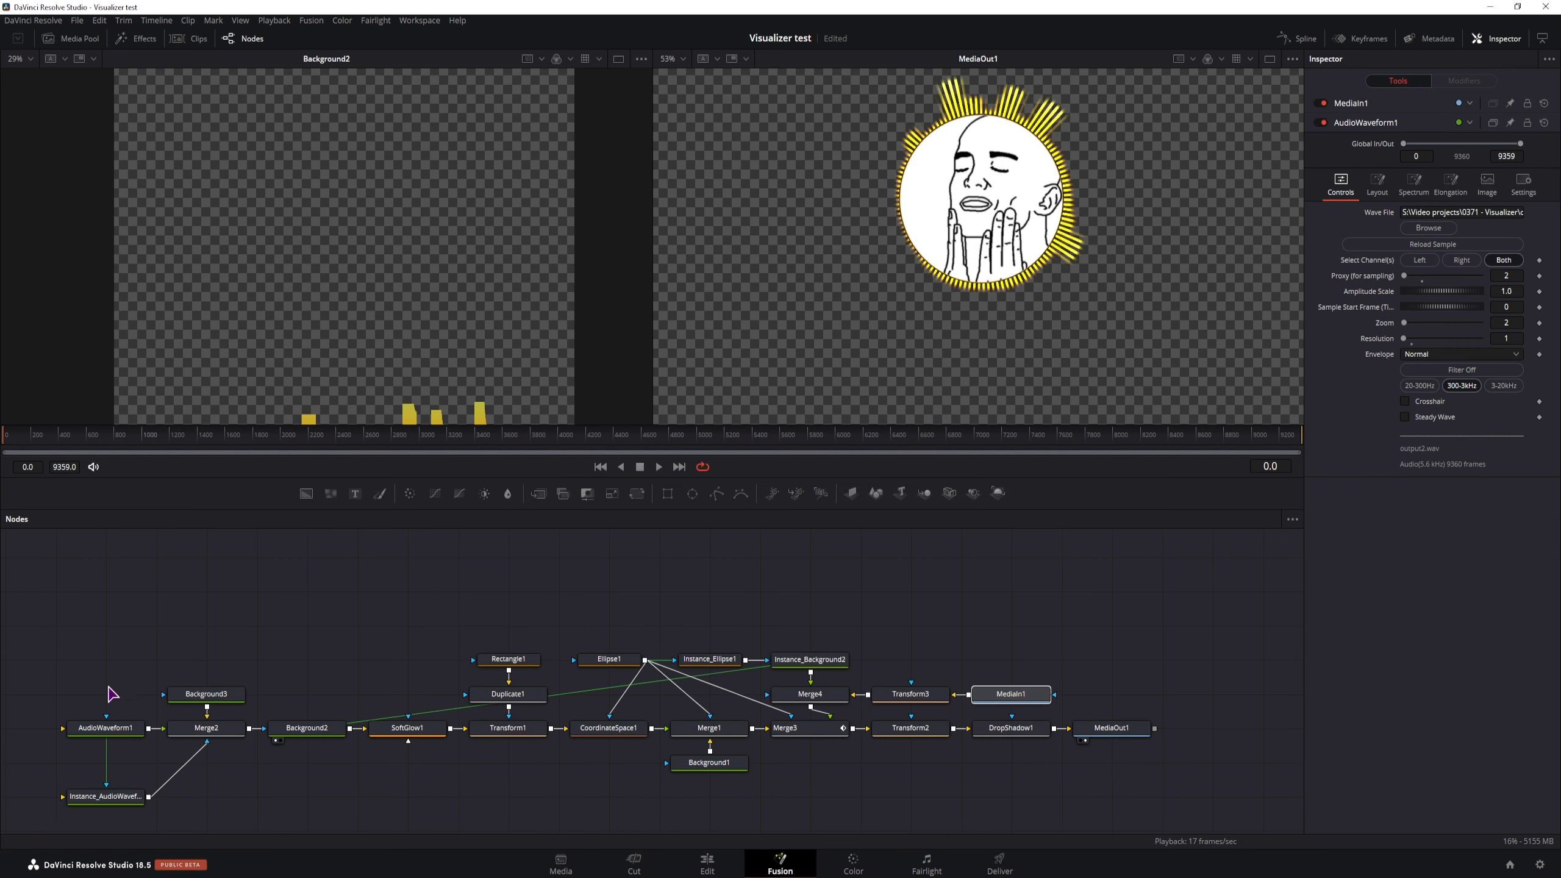
ctrl+click(103, 735)
ctrl+click(110, 797)
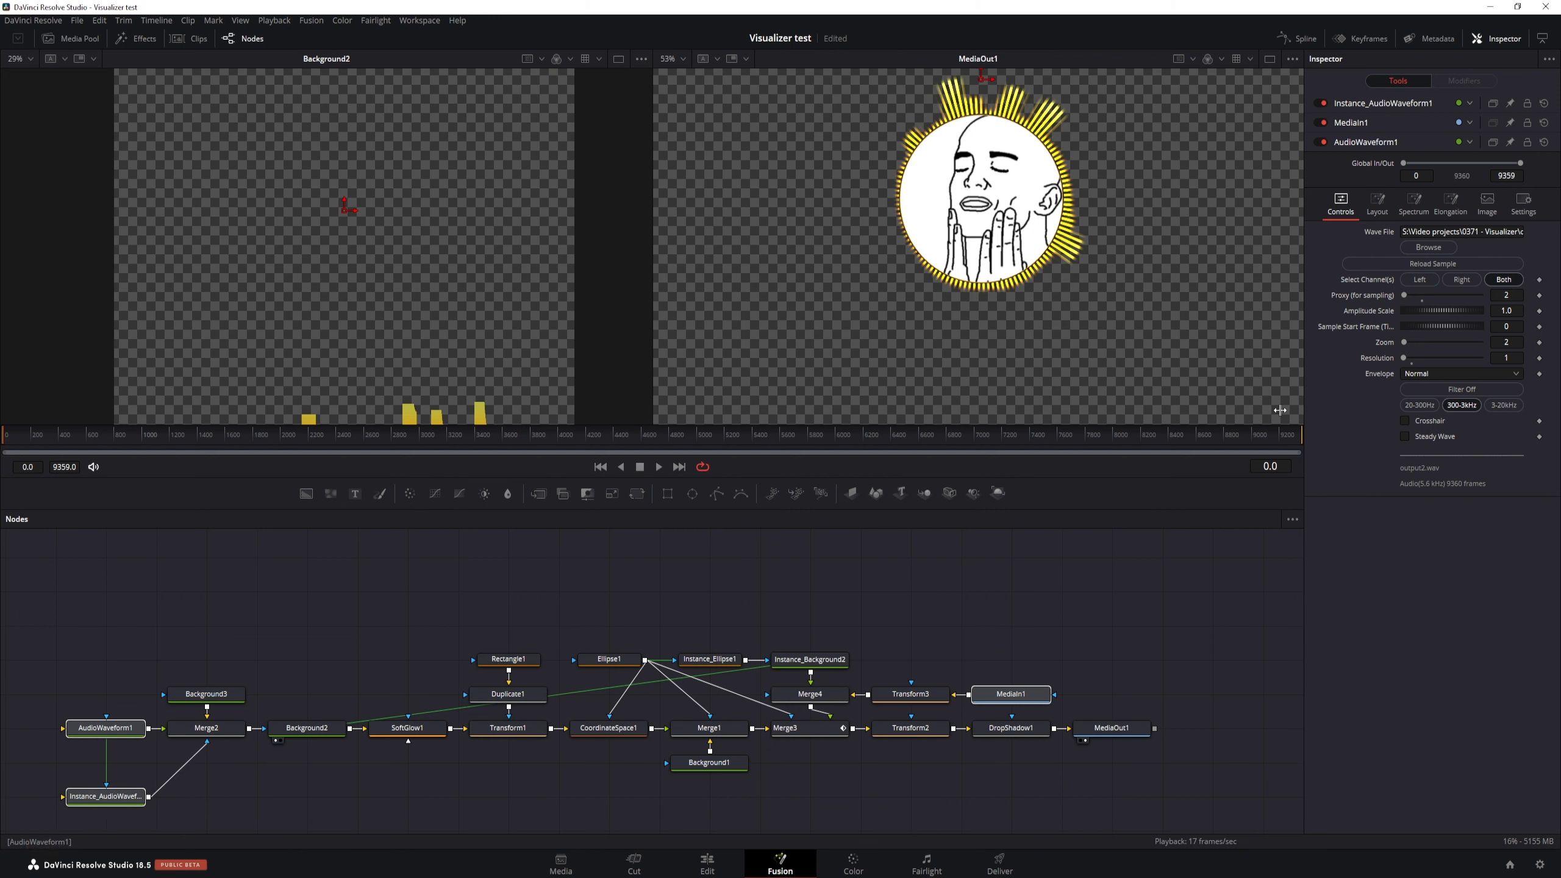
ctrl+click(308, 731)
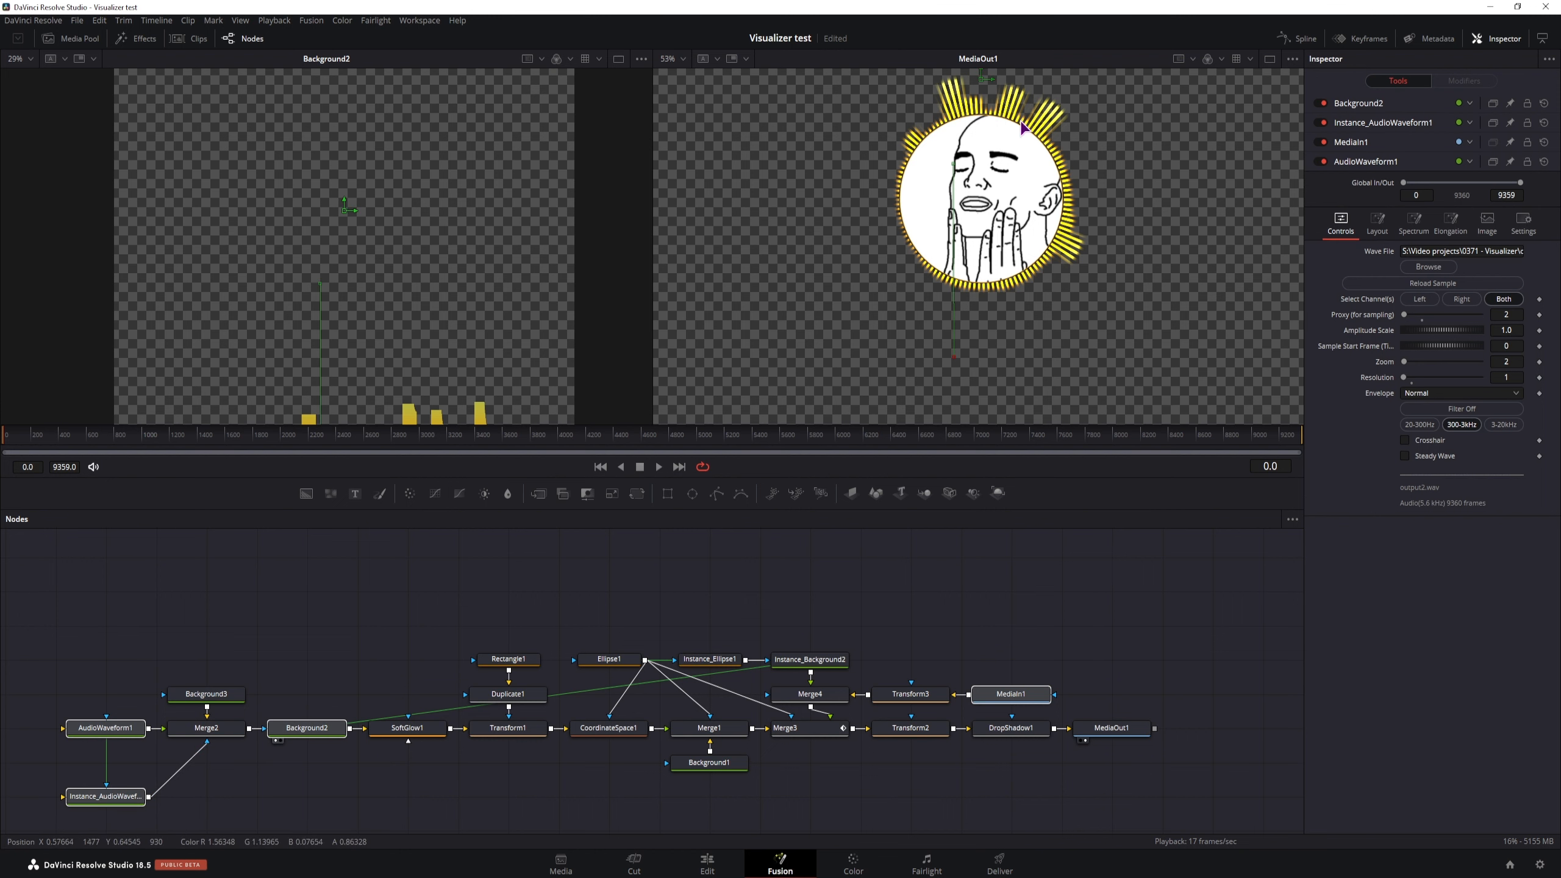
ctrl+click(432, 740)
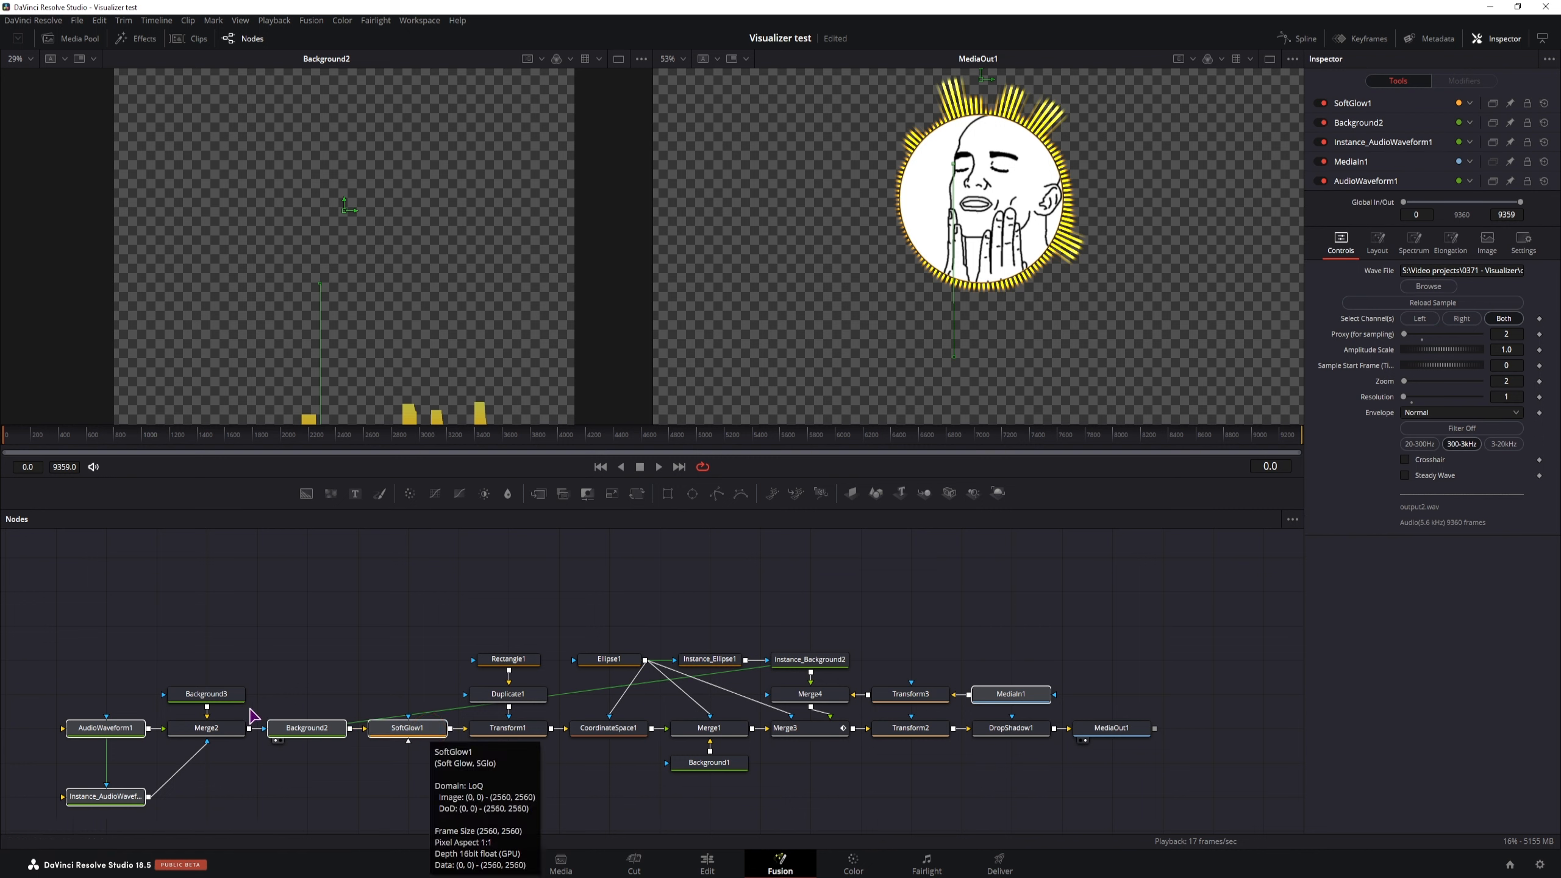
drag(255, 663, 196, 766)
drag(512, 593, 1108, 738)
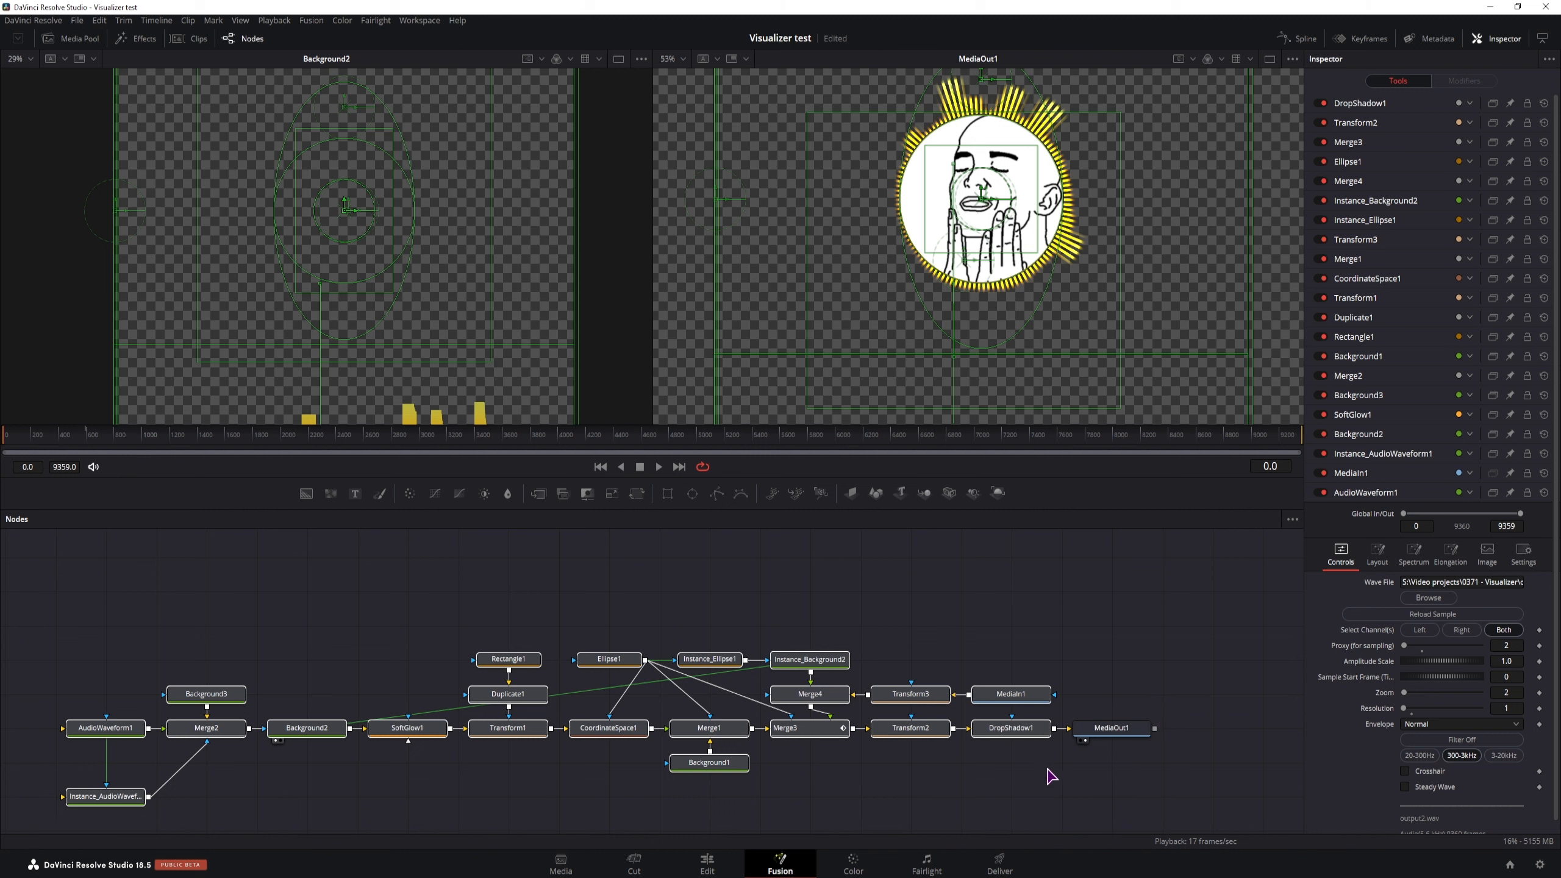
right_click(1034, 735)
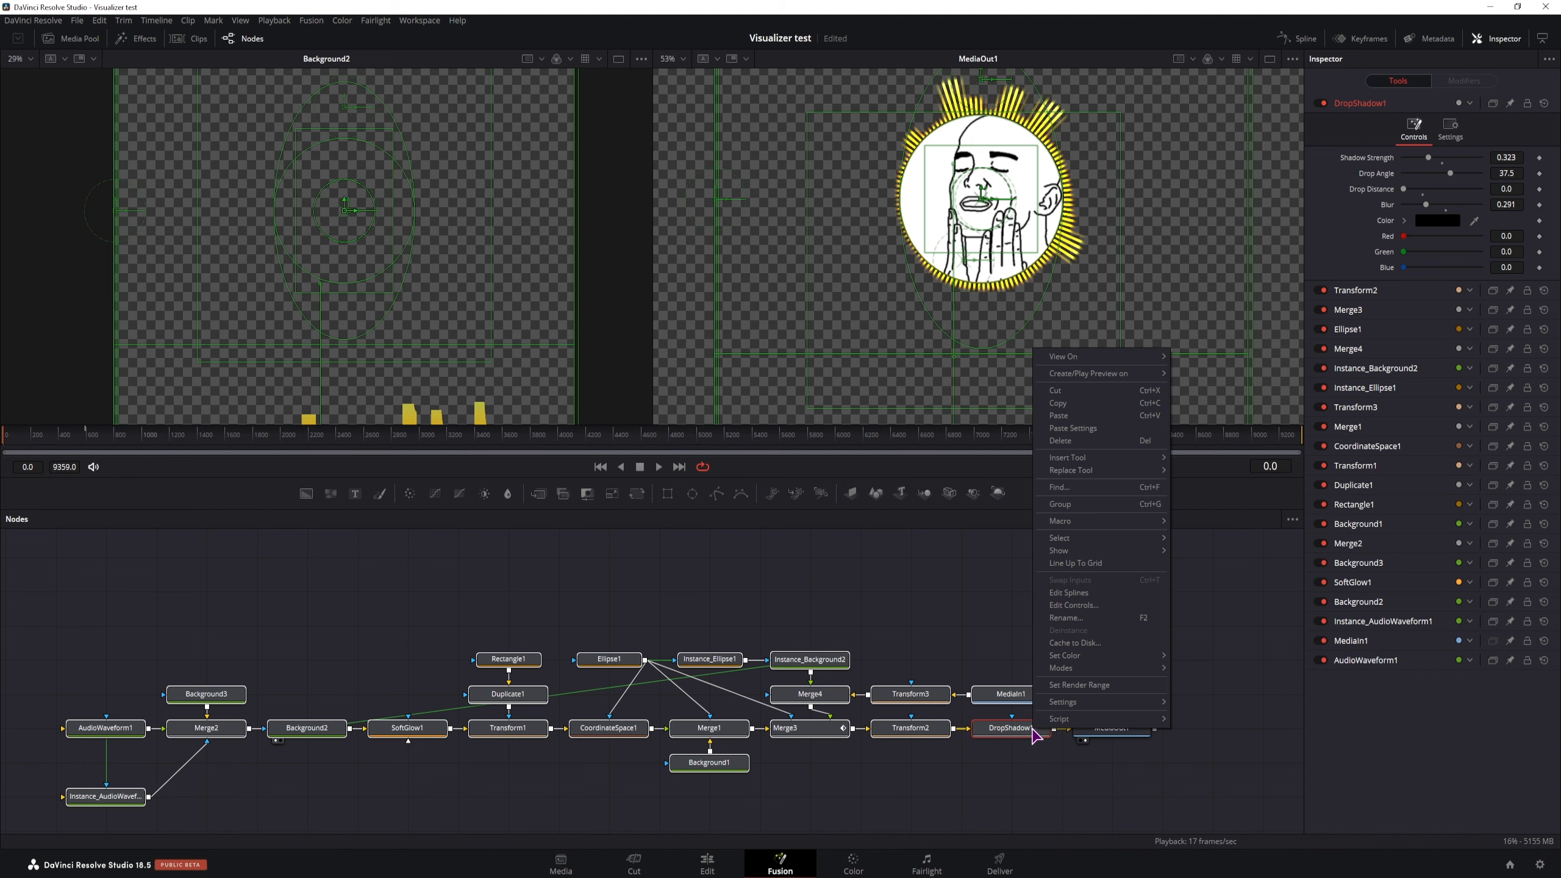
mouse_move(1125, 523)
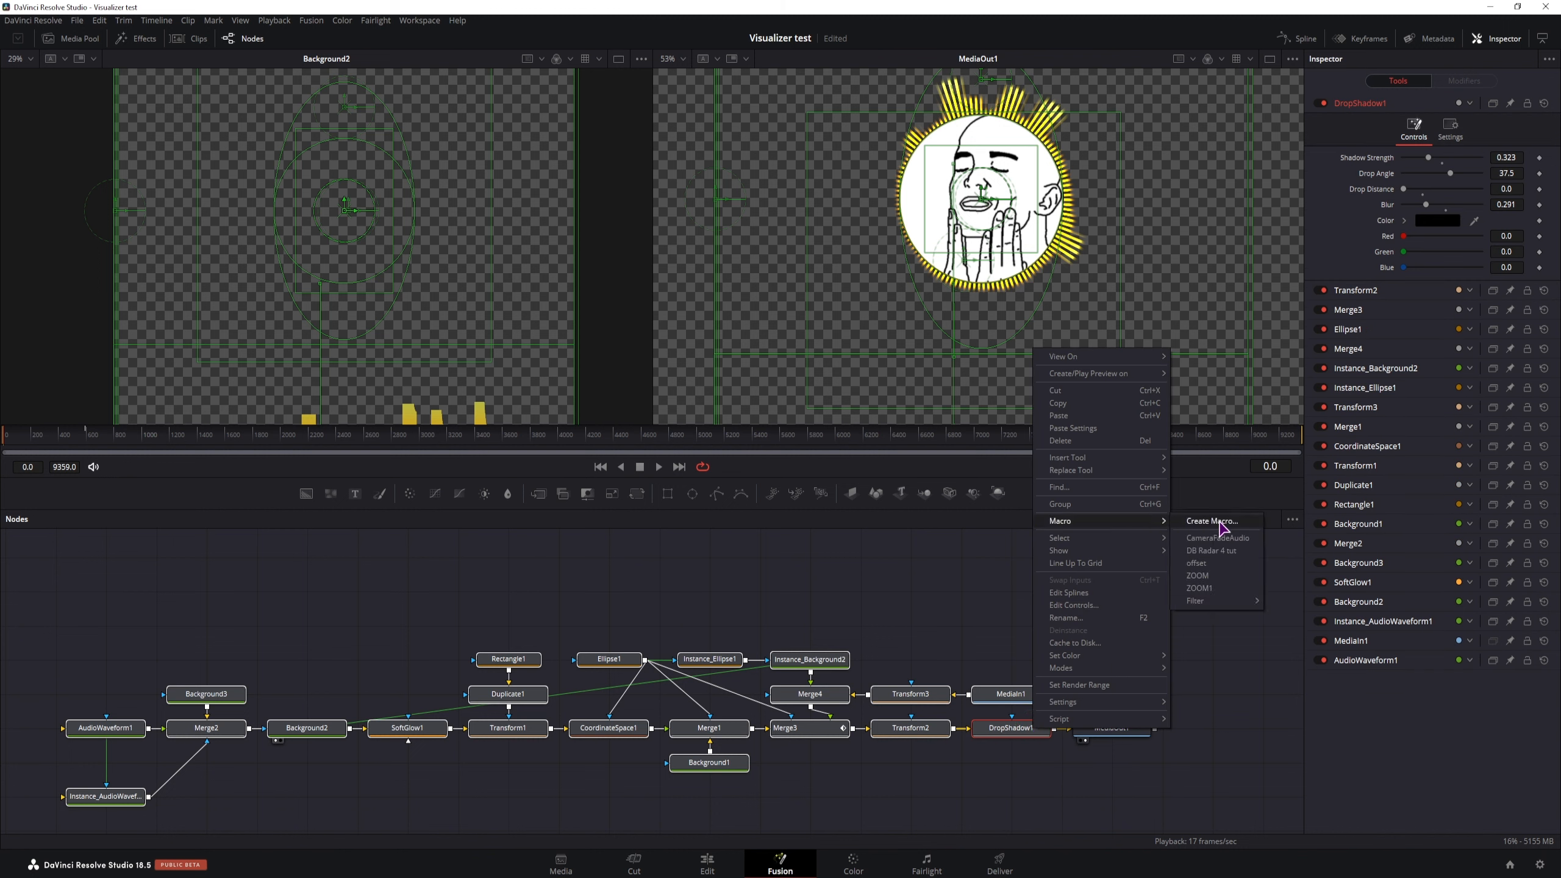
click(1214, 521)
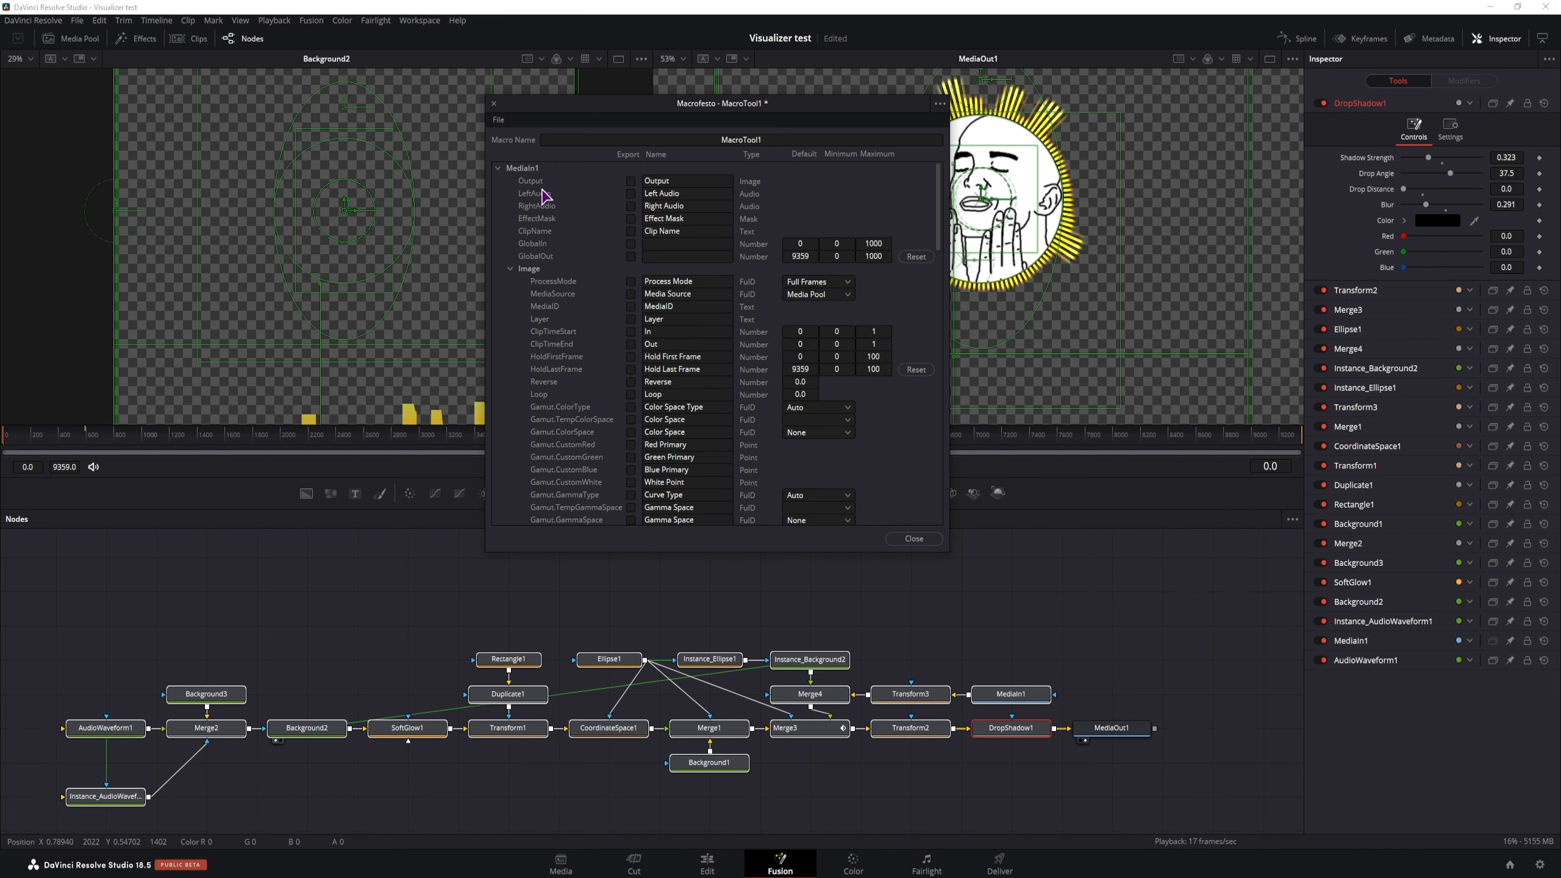
In the macro, export MediaIn1's ClipName under the name "Place image" and Transform3's Center and Size.
click(632, 232)
click(688, 237)
click(662, 236)
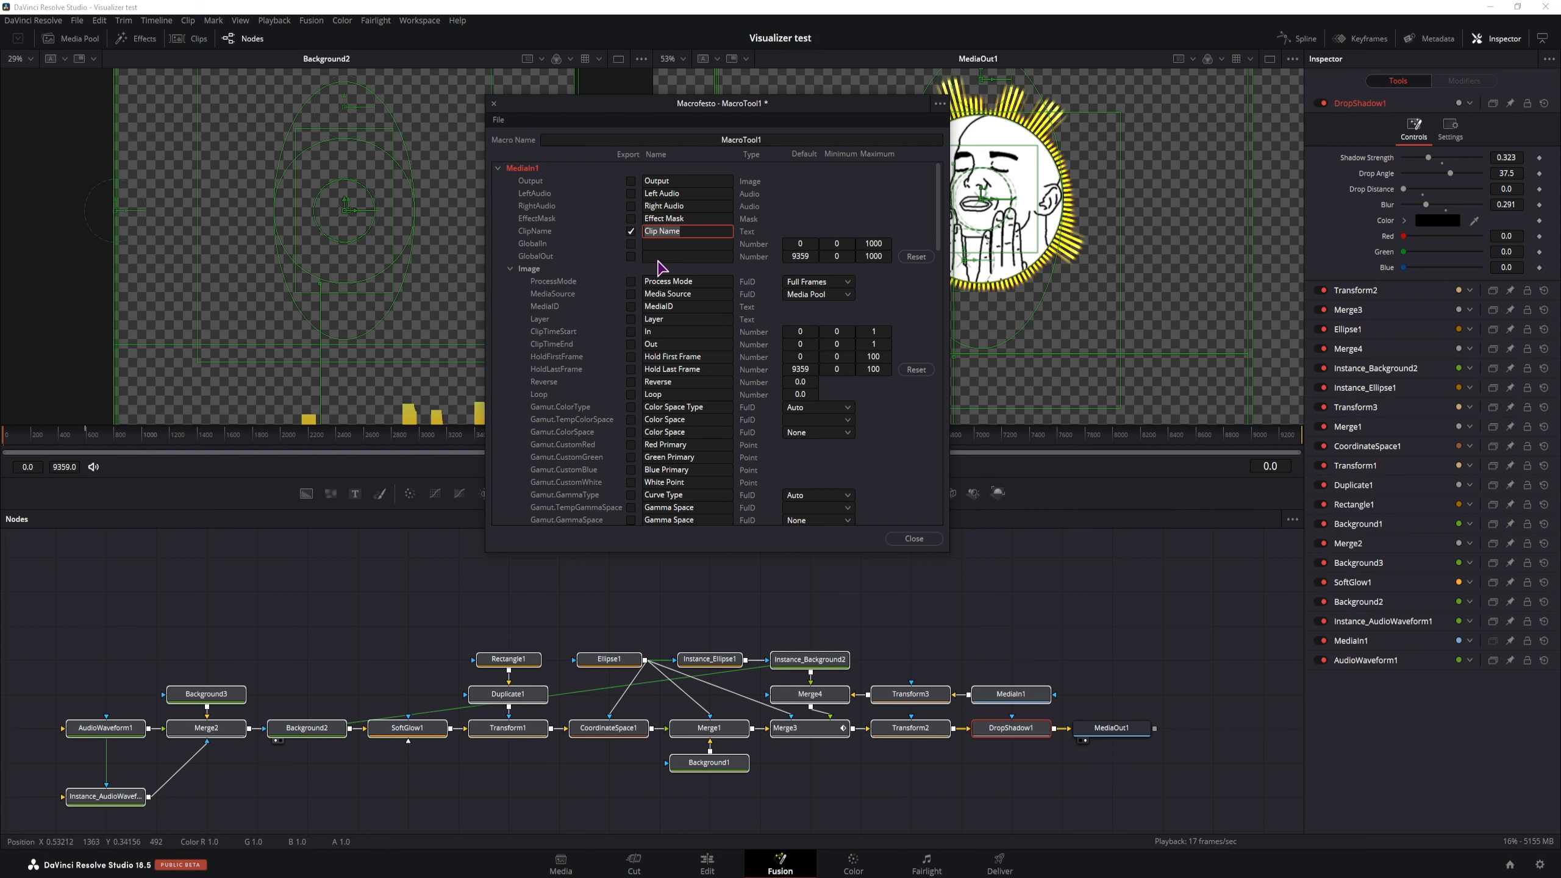
key(shift)
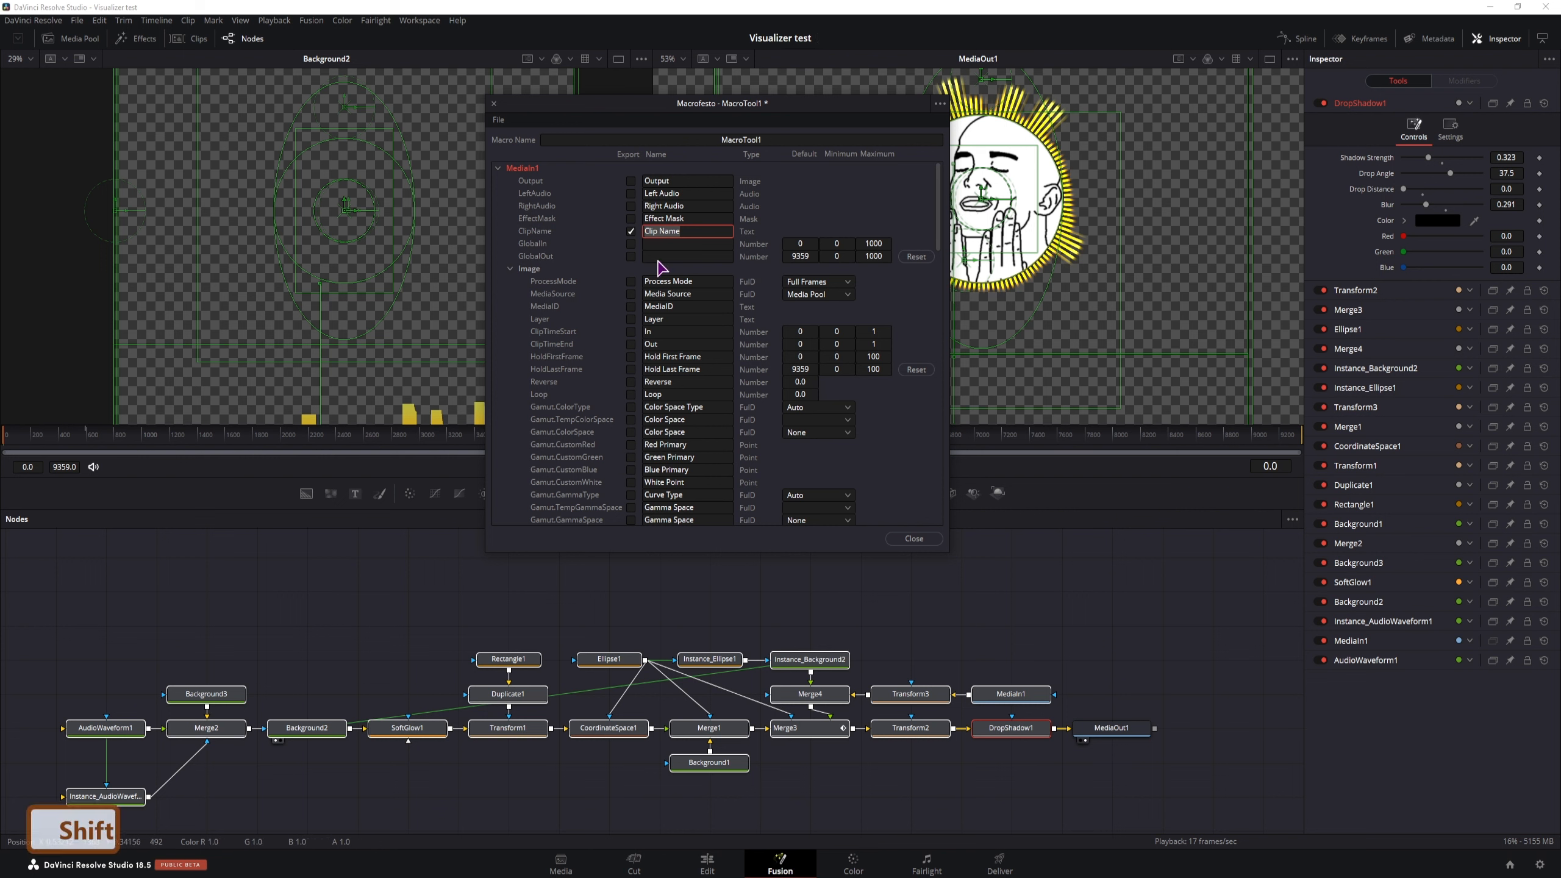
text(Place image)
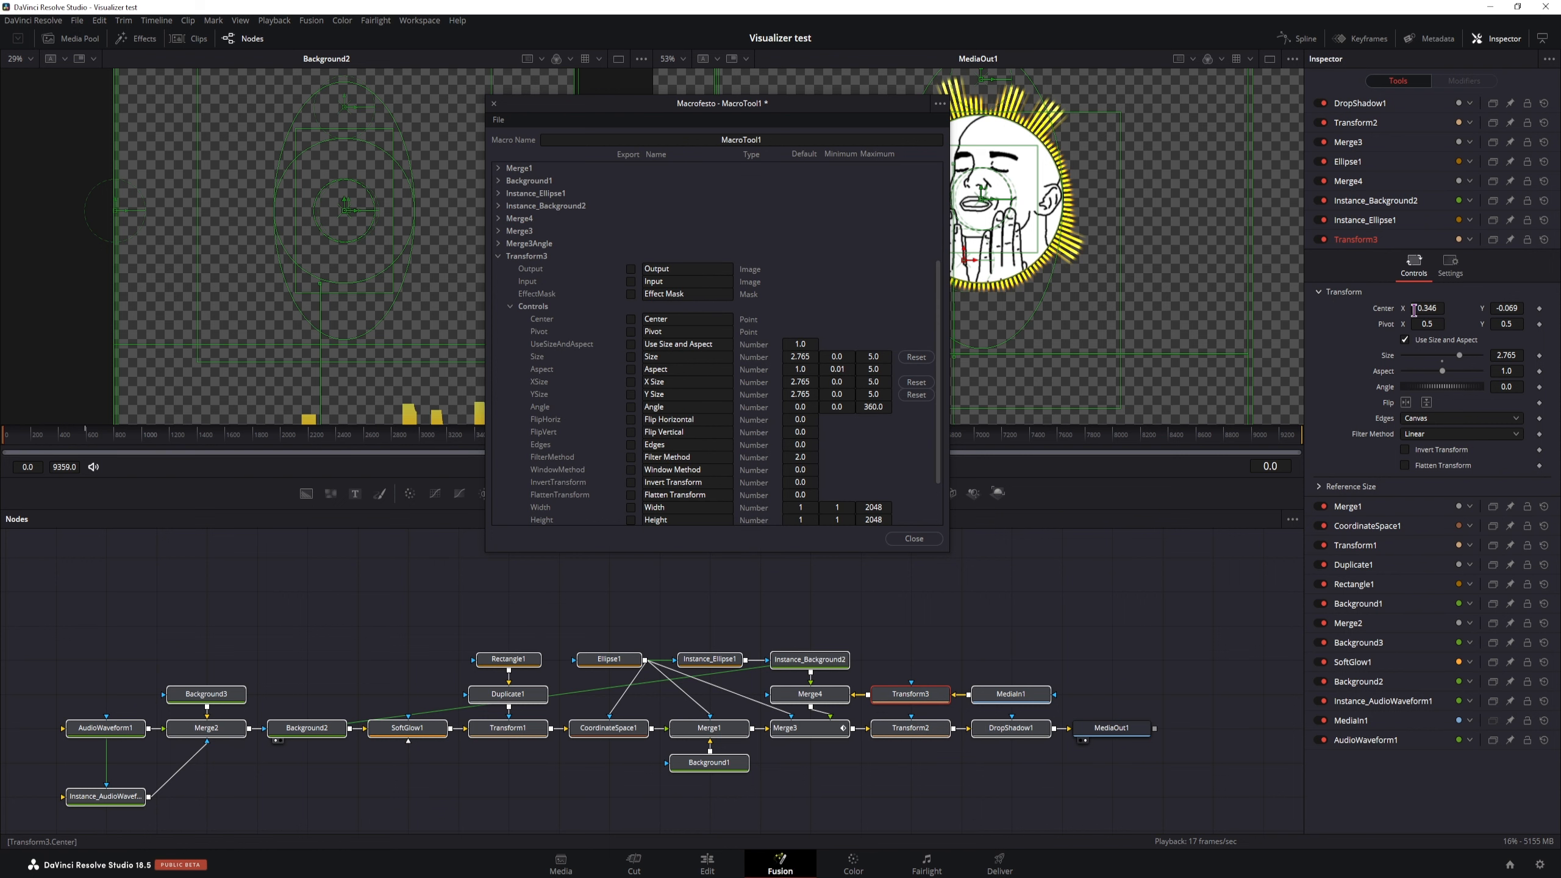
click(631, 319)
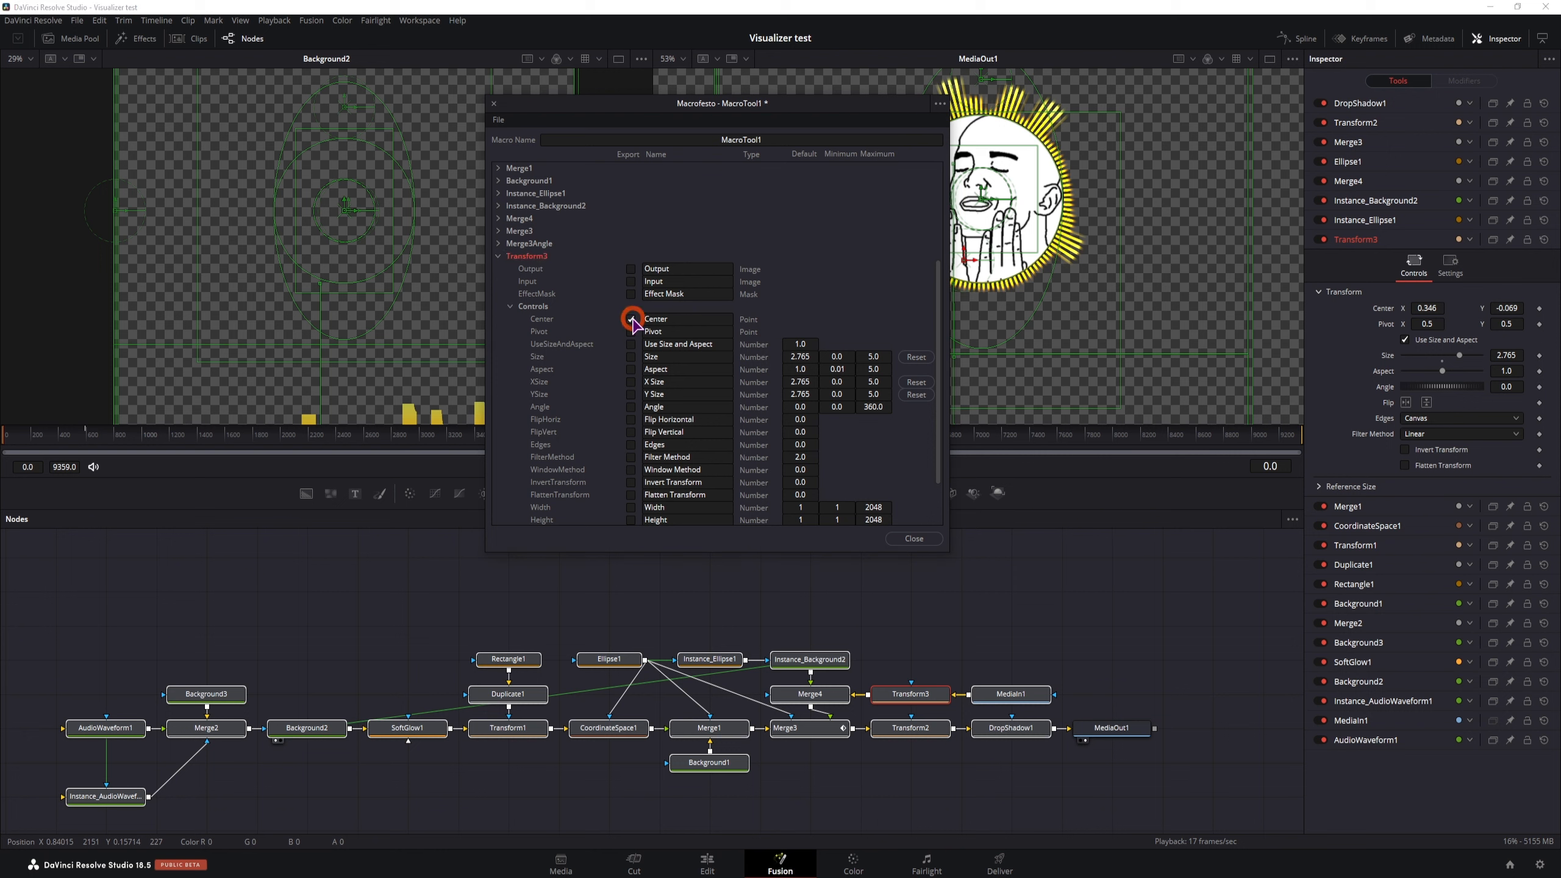
click(632, 357)
In the macro, export AudioWaveform1's Proxy (for sampling) and Zoom controls.
scroll(559, 196, up, 10)
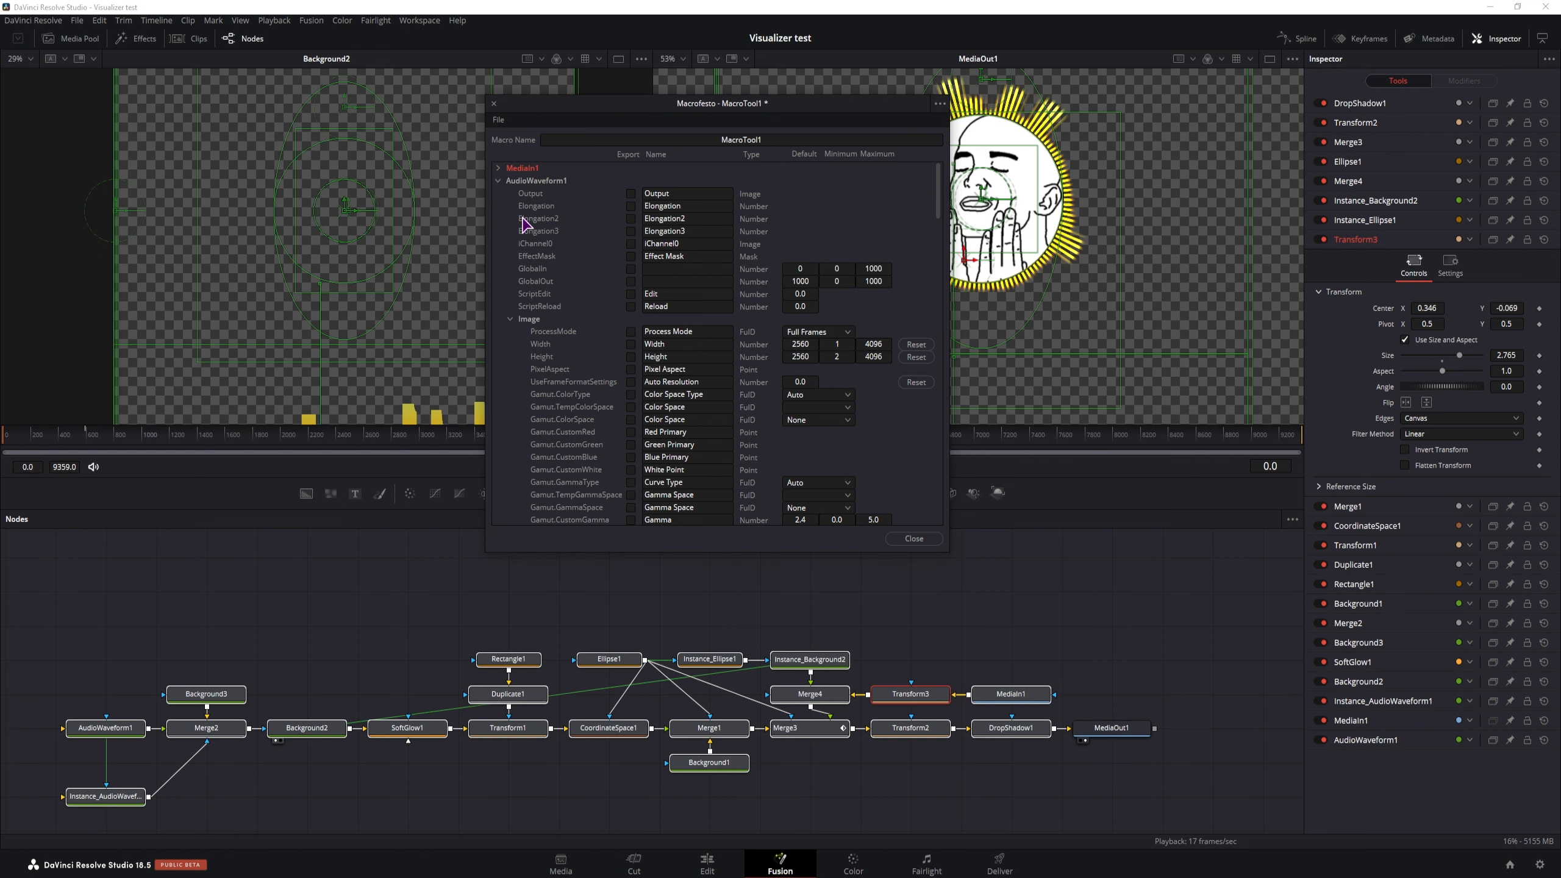
click(120, 728)
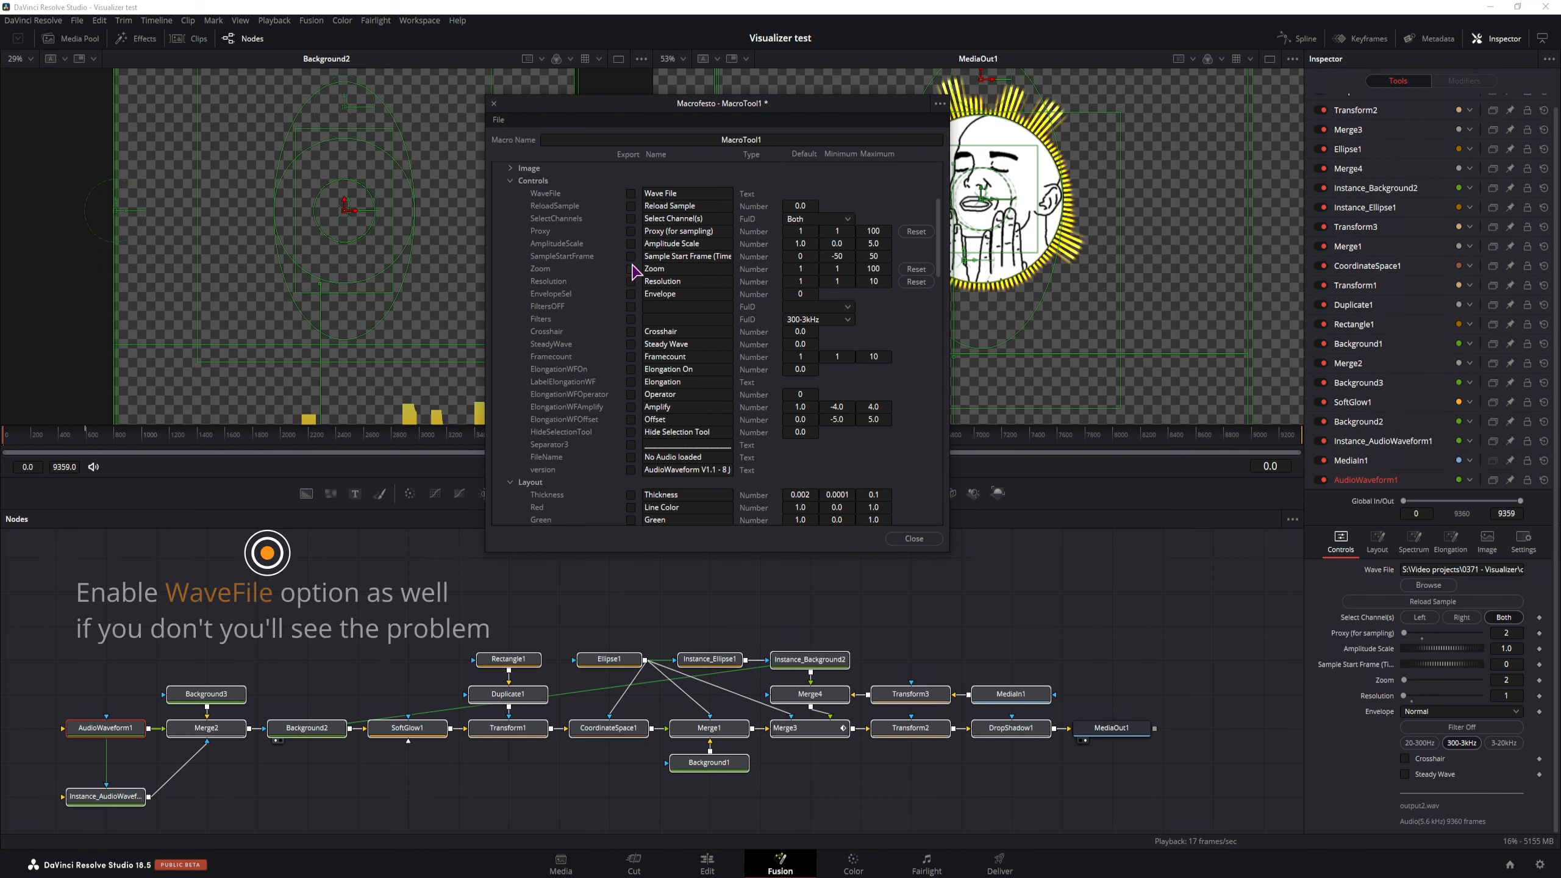
click(631, 232)
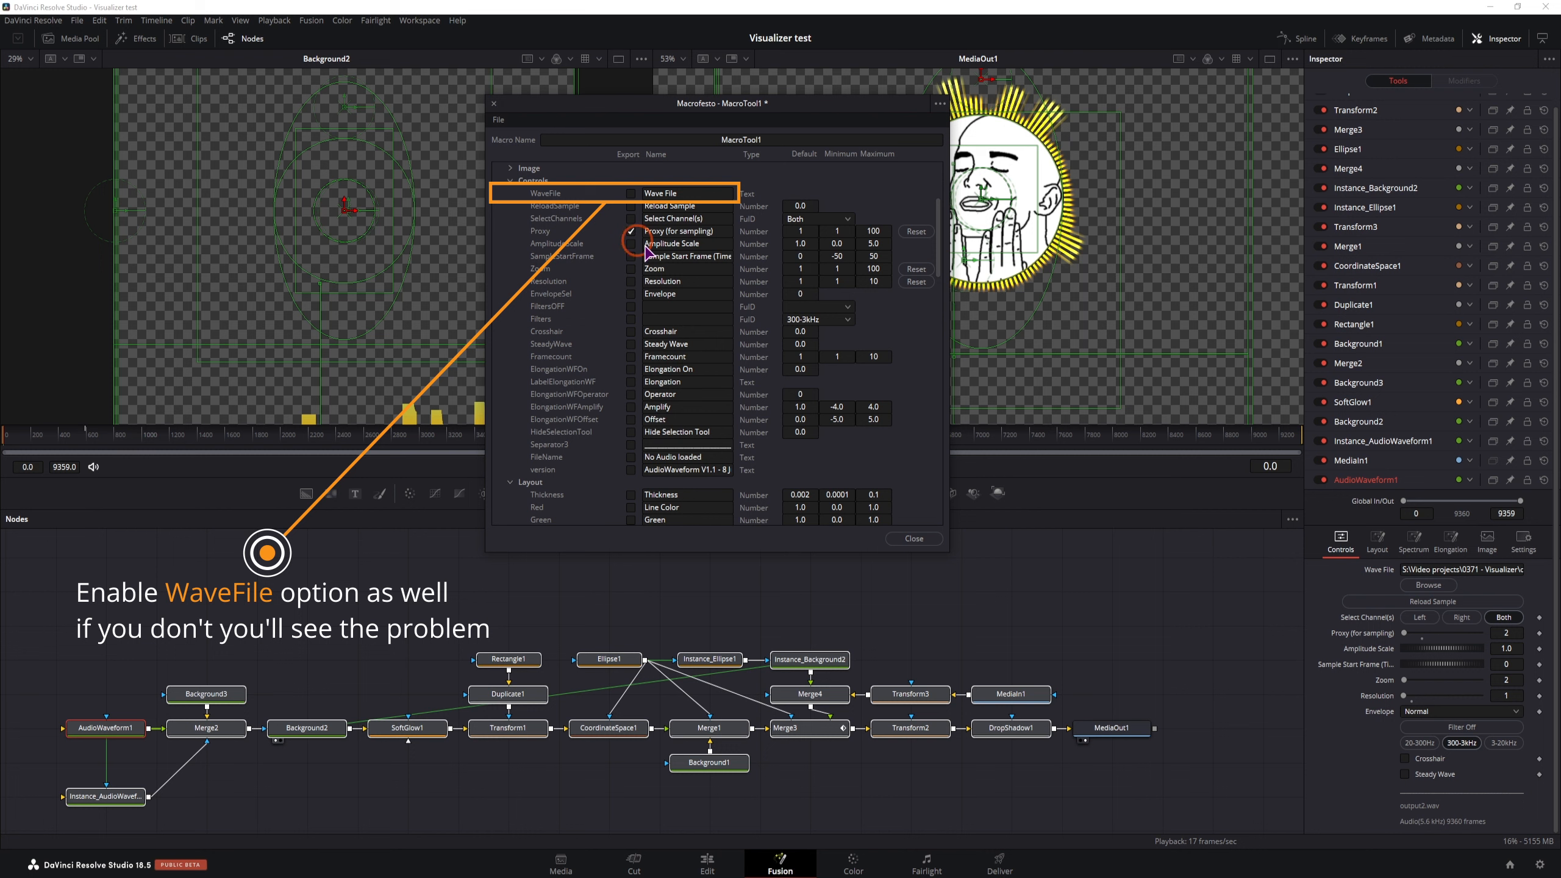
click(631, 269)
click(1413, 540)
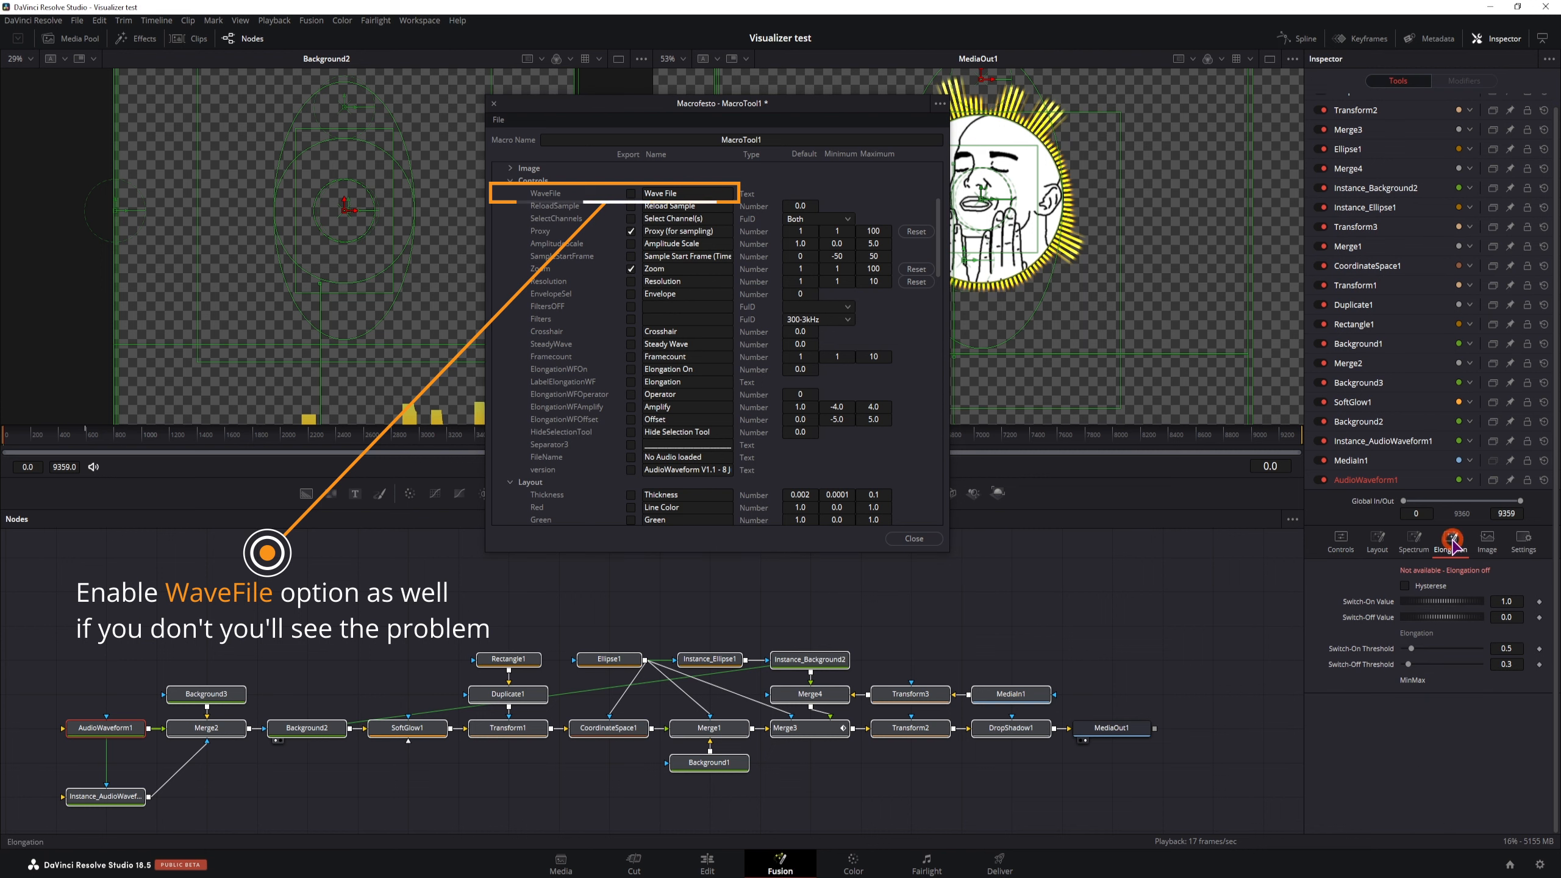
In the macro, export the Scale and Threshold controls from Instance_AudioWaveform1's Spectrum settings.
click(497, 193)
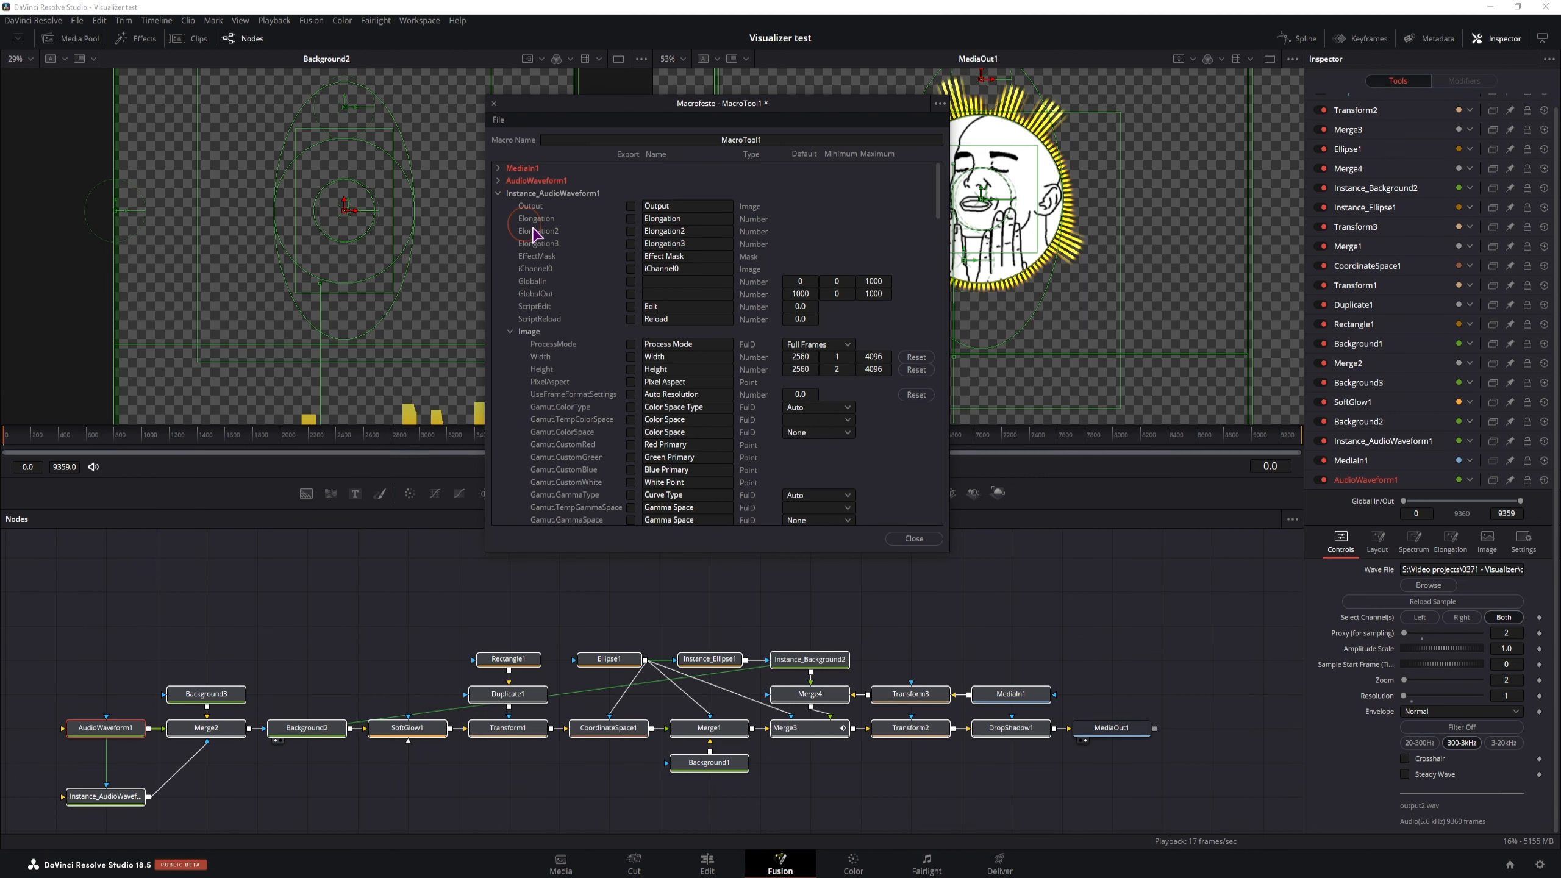
click(511, 332)
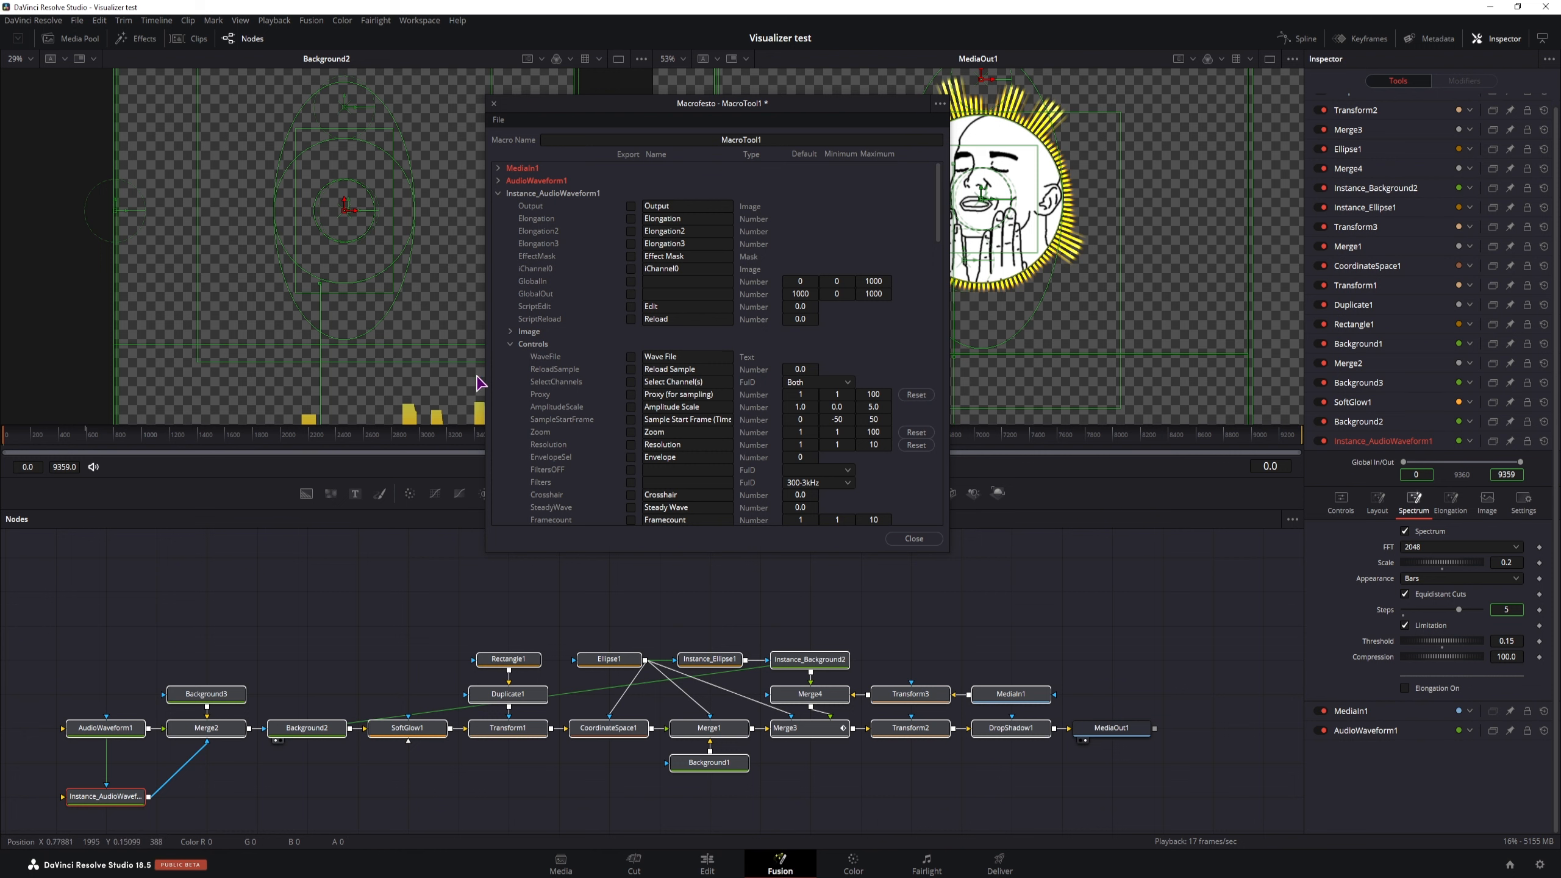
scroll(516, 266, down, 4)
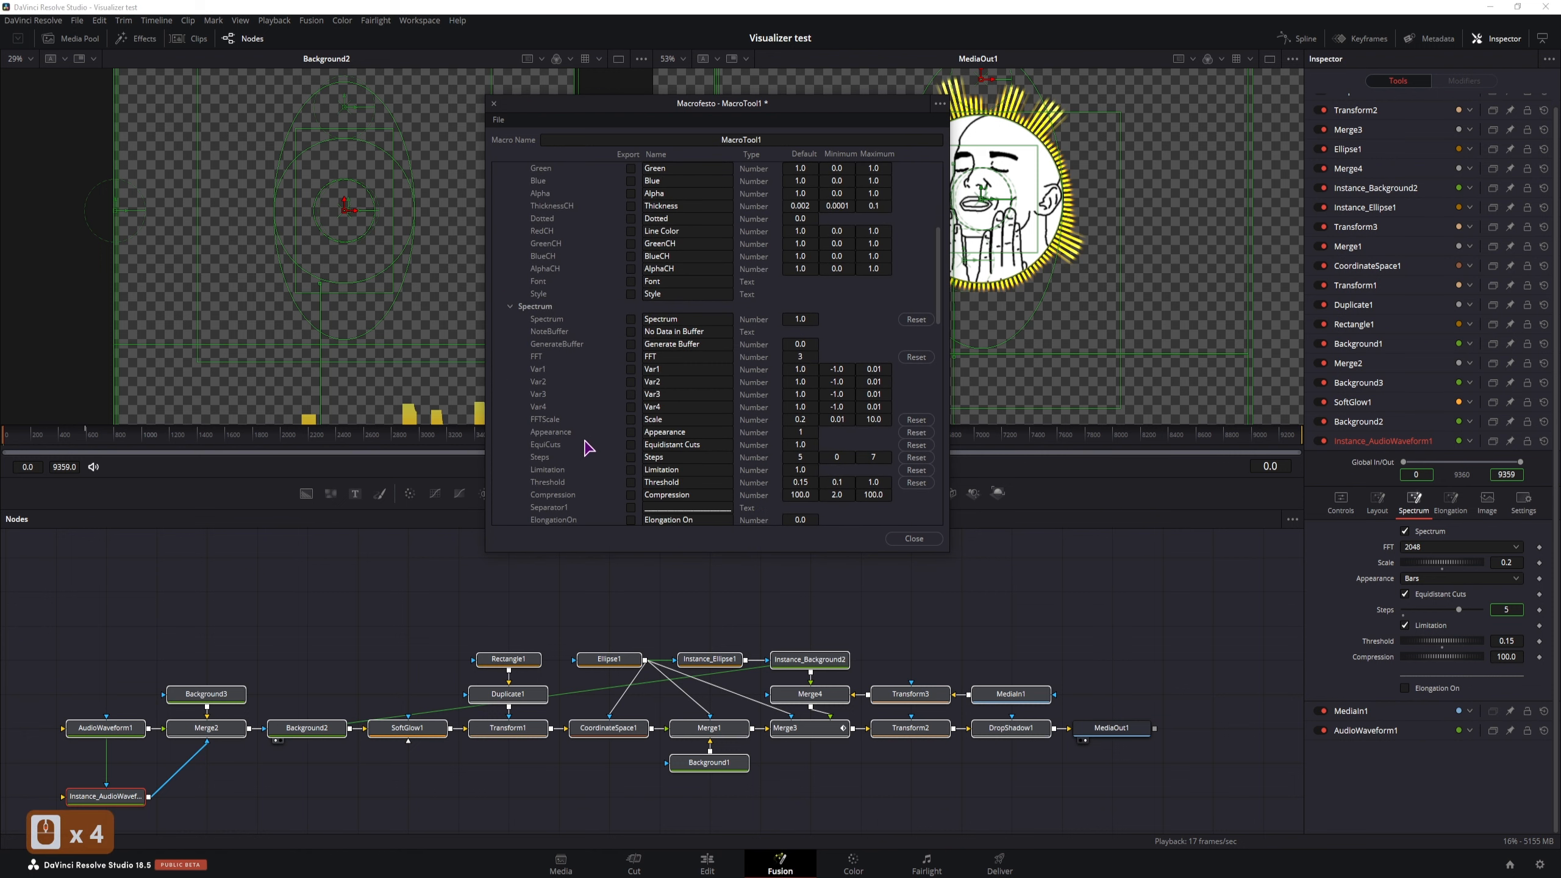
click(630, 419)
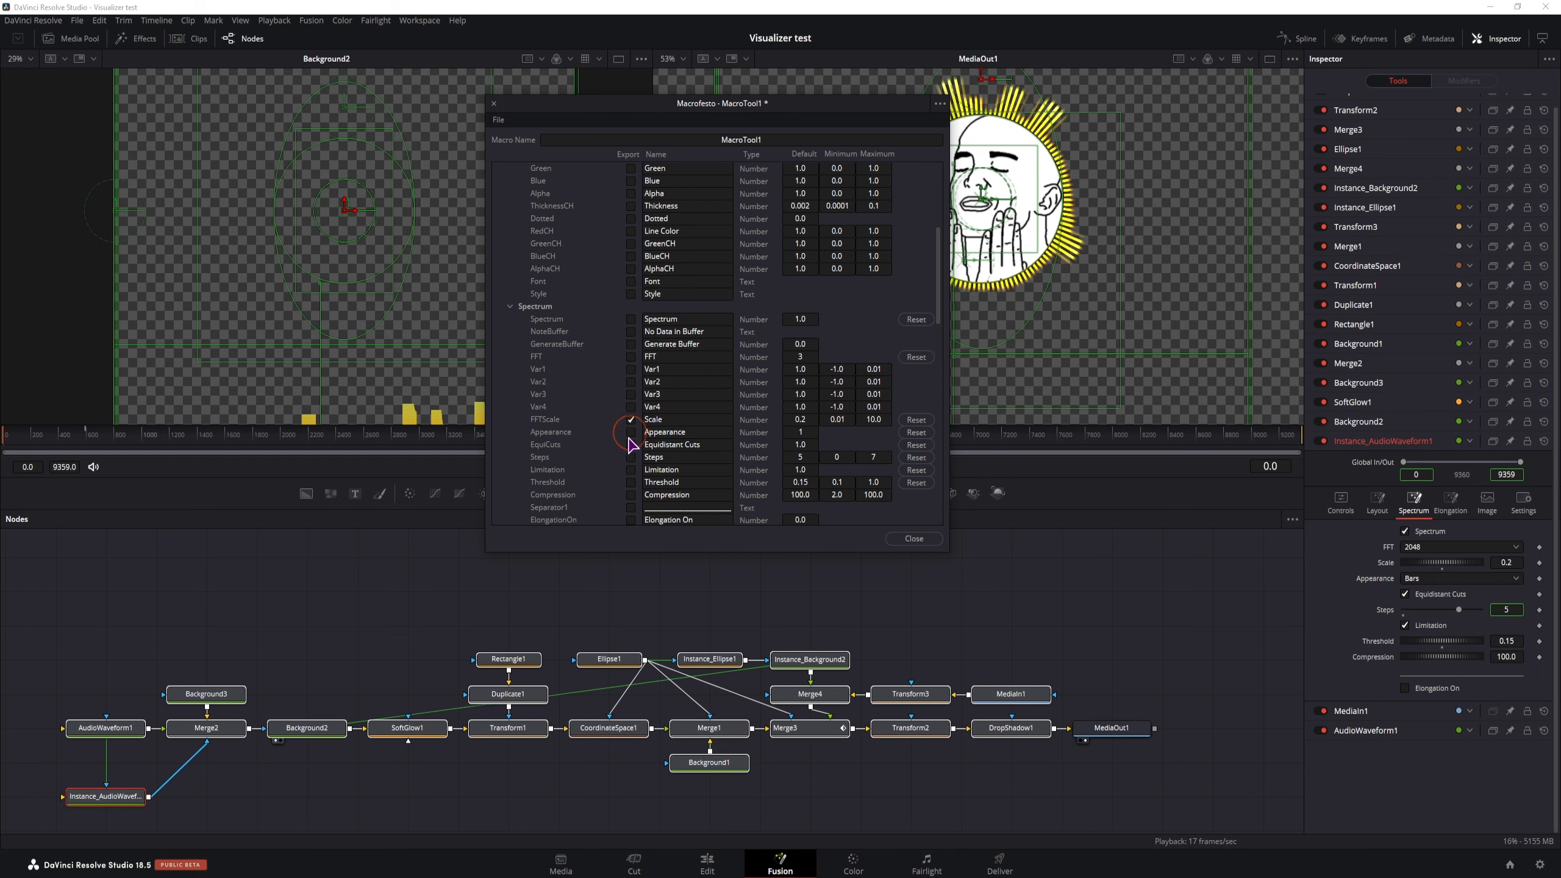
click(634, 487)
In the macro, export Background2's Type and the red, green, blue and alpha controls of all four corner colours.
click(237, 617)
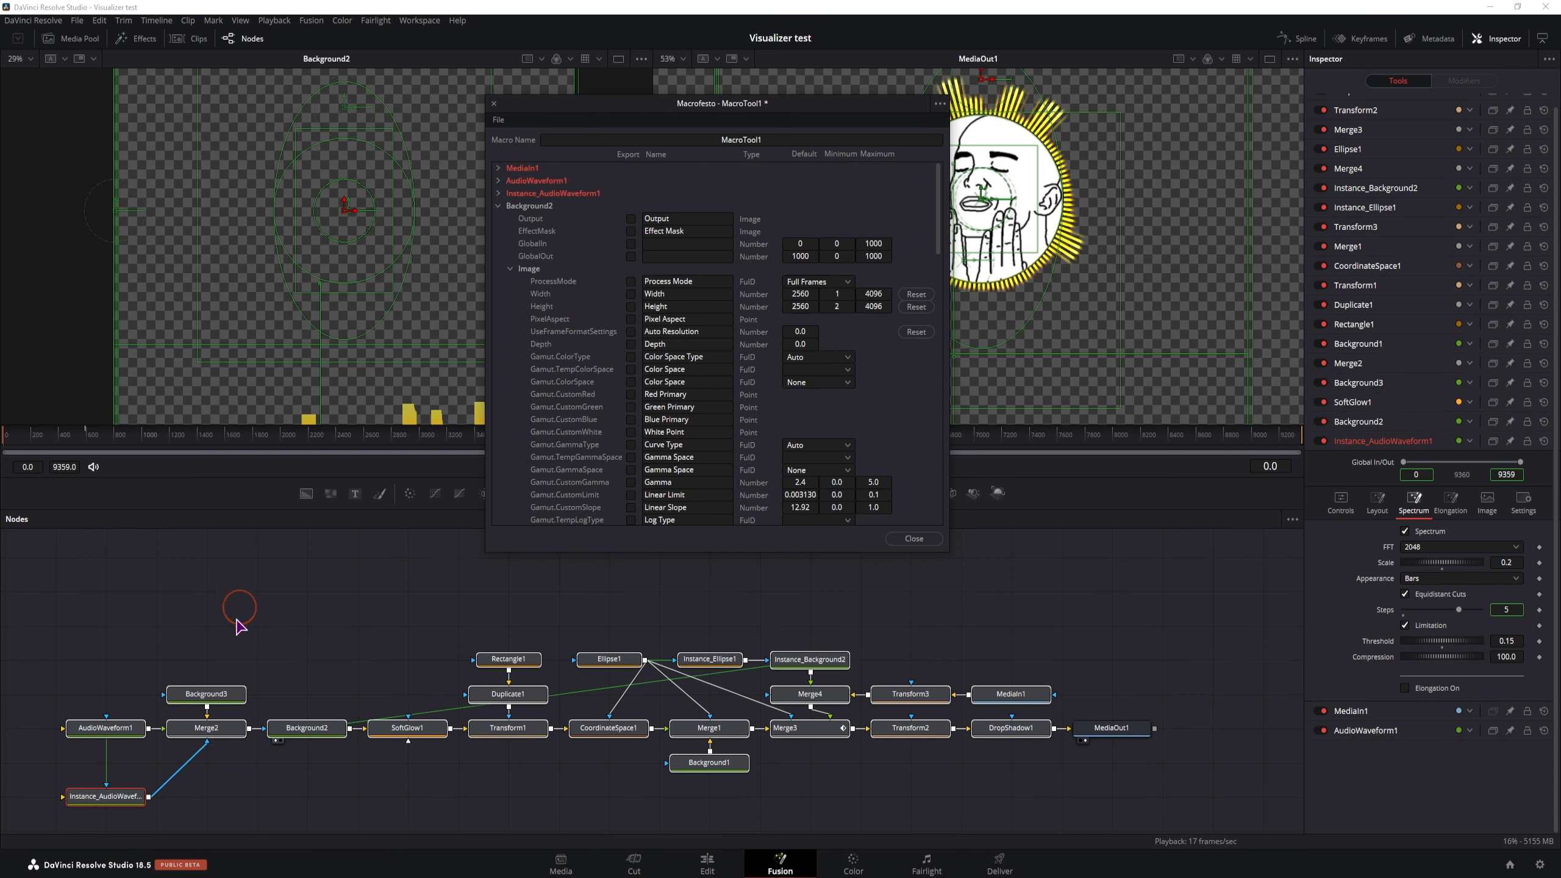
click(317, 728)
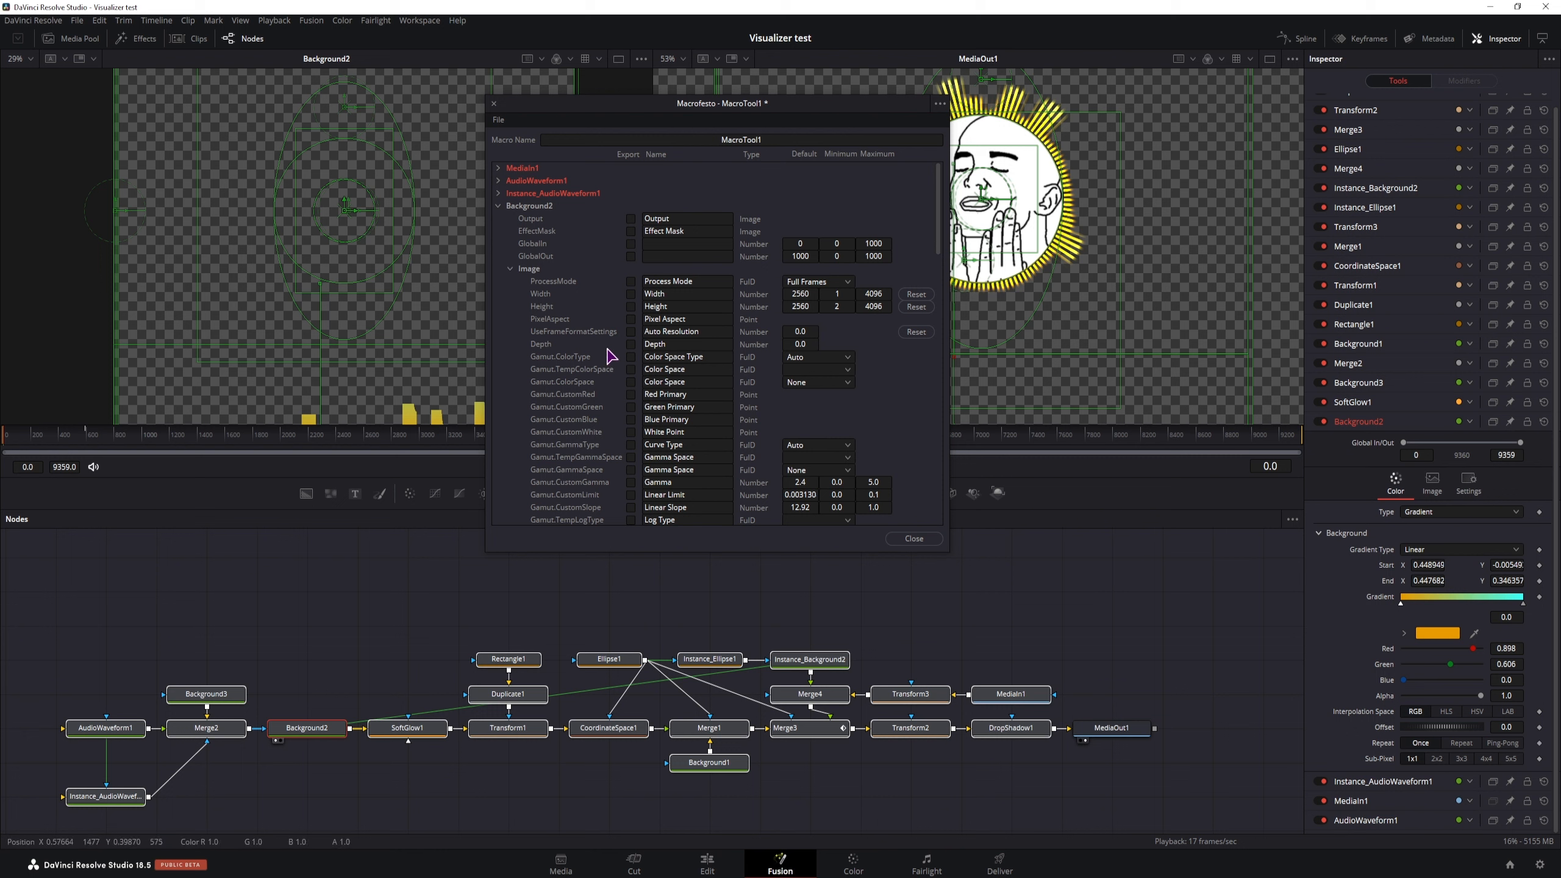
click(510, 268)
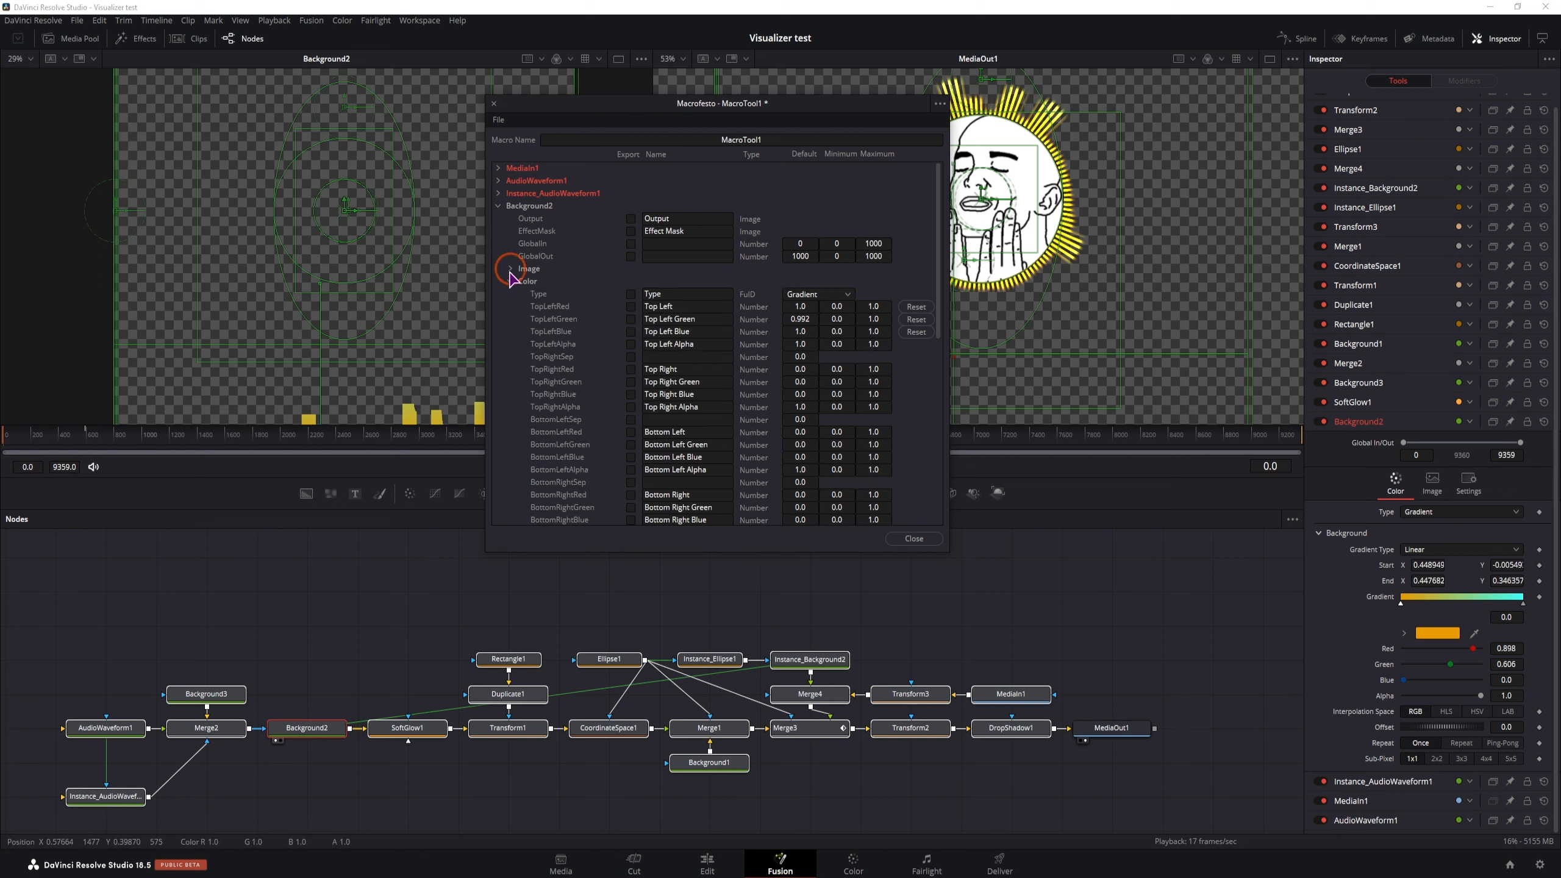
click(631, 294)
click(631, 306)
click(630, 320)
click(630, 332)
click(630, 345)
click(631, 370)
click(632, 382)
click(631, 395)
click(631, 408)
click(632, 433)
click(632, 445)
click(631, 394)
click(631, 408)
click(630, 419)
Export Background2's Gradient Type, Start, End and Gradient controls in the macro.
click(631, 431)
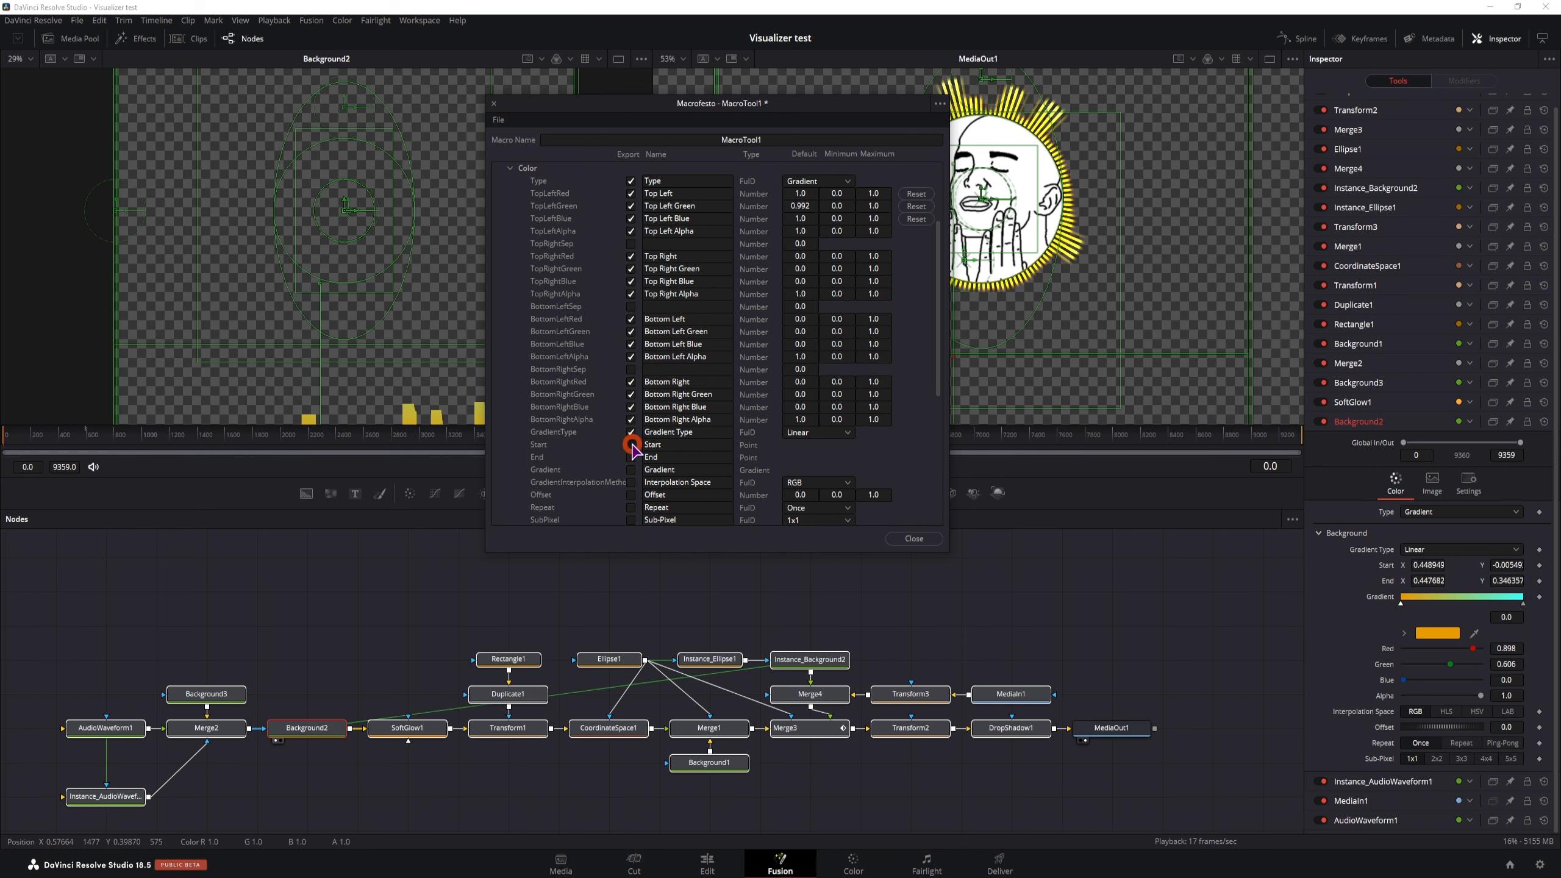
click(631, 444)
click(631, 456)
scroll(673, 406, down, 2)
click(631, 394)
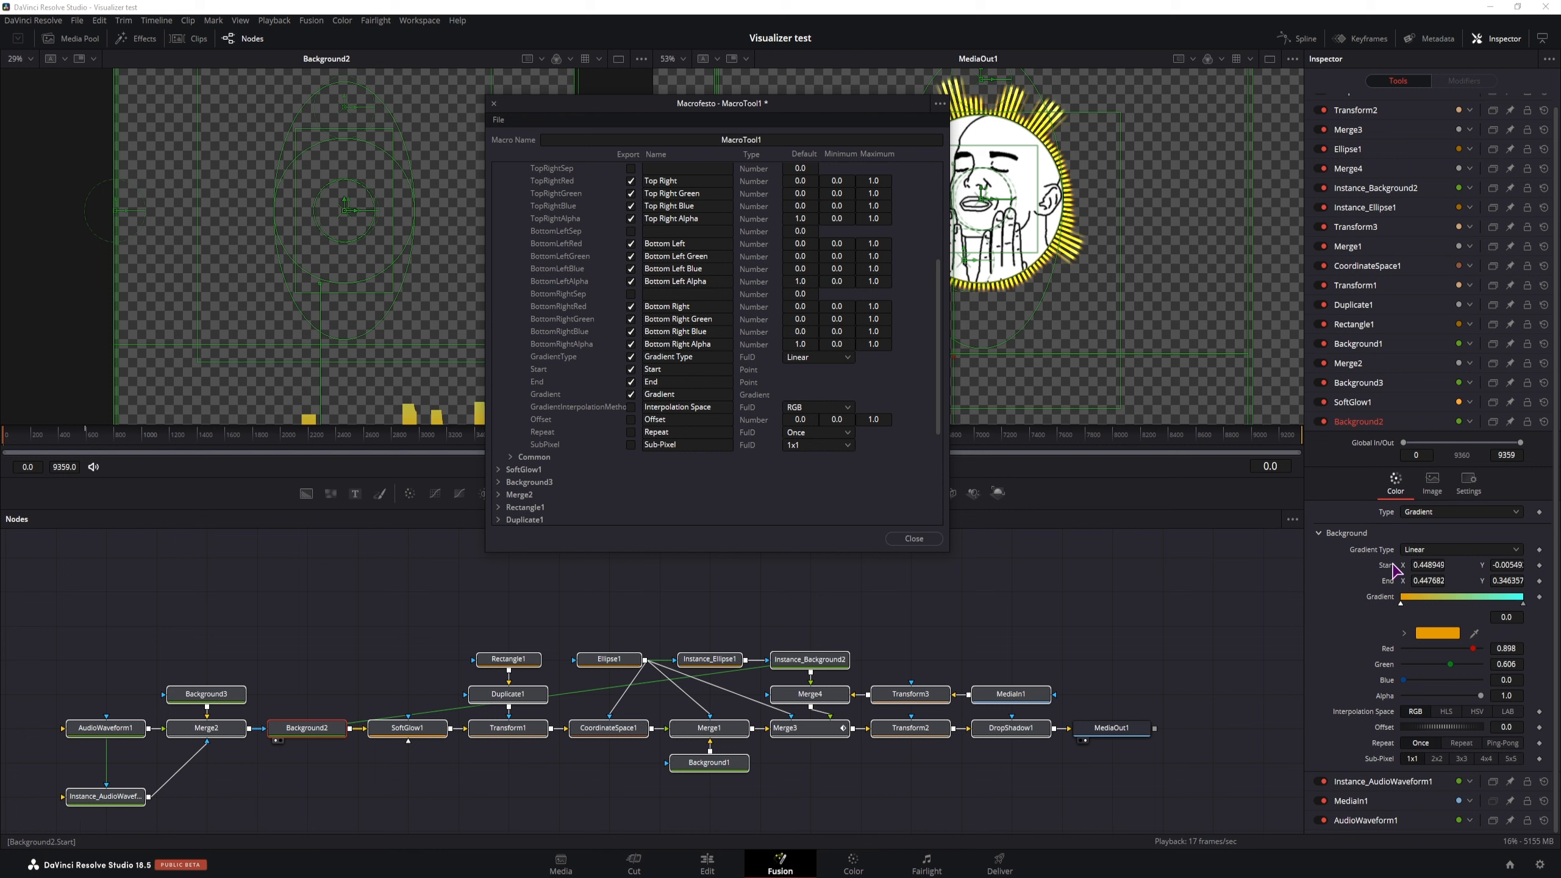
In the macro, export SoftGlow1's Threshold, Gain and Glow Size controls.
scroll(505, 209, up, 10)
click(499, 206)
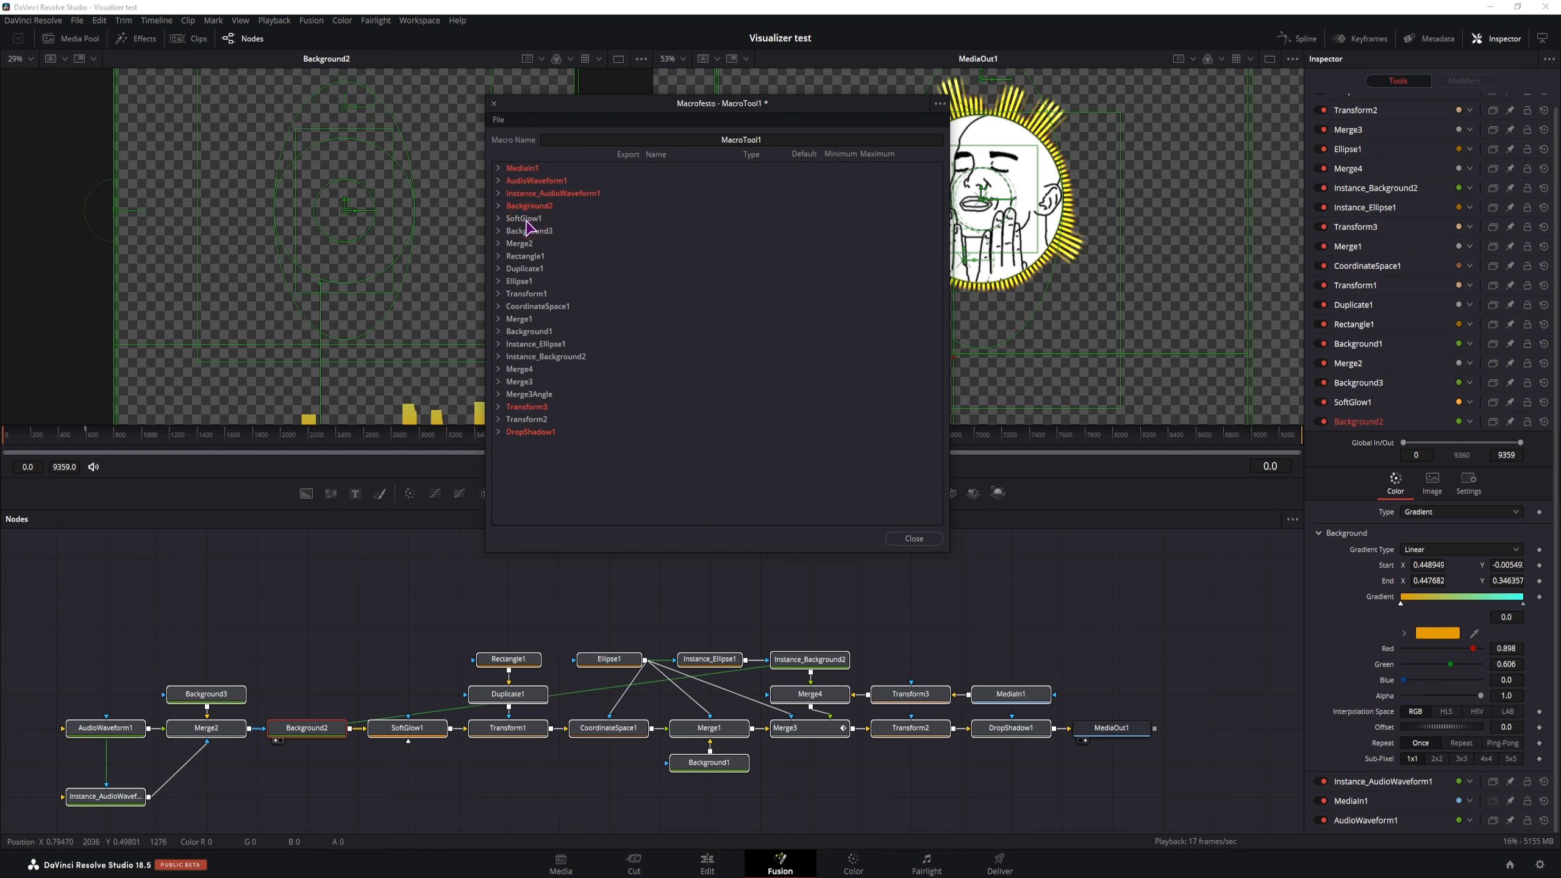
click(498, 219)
click(407, 727)
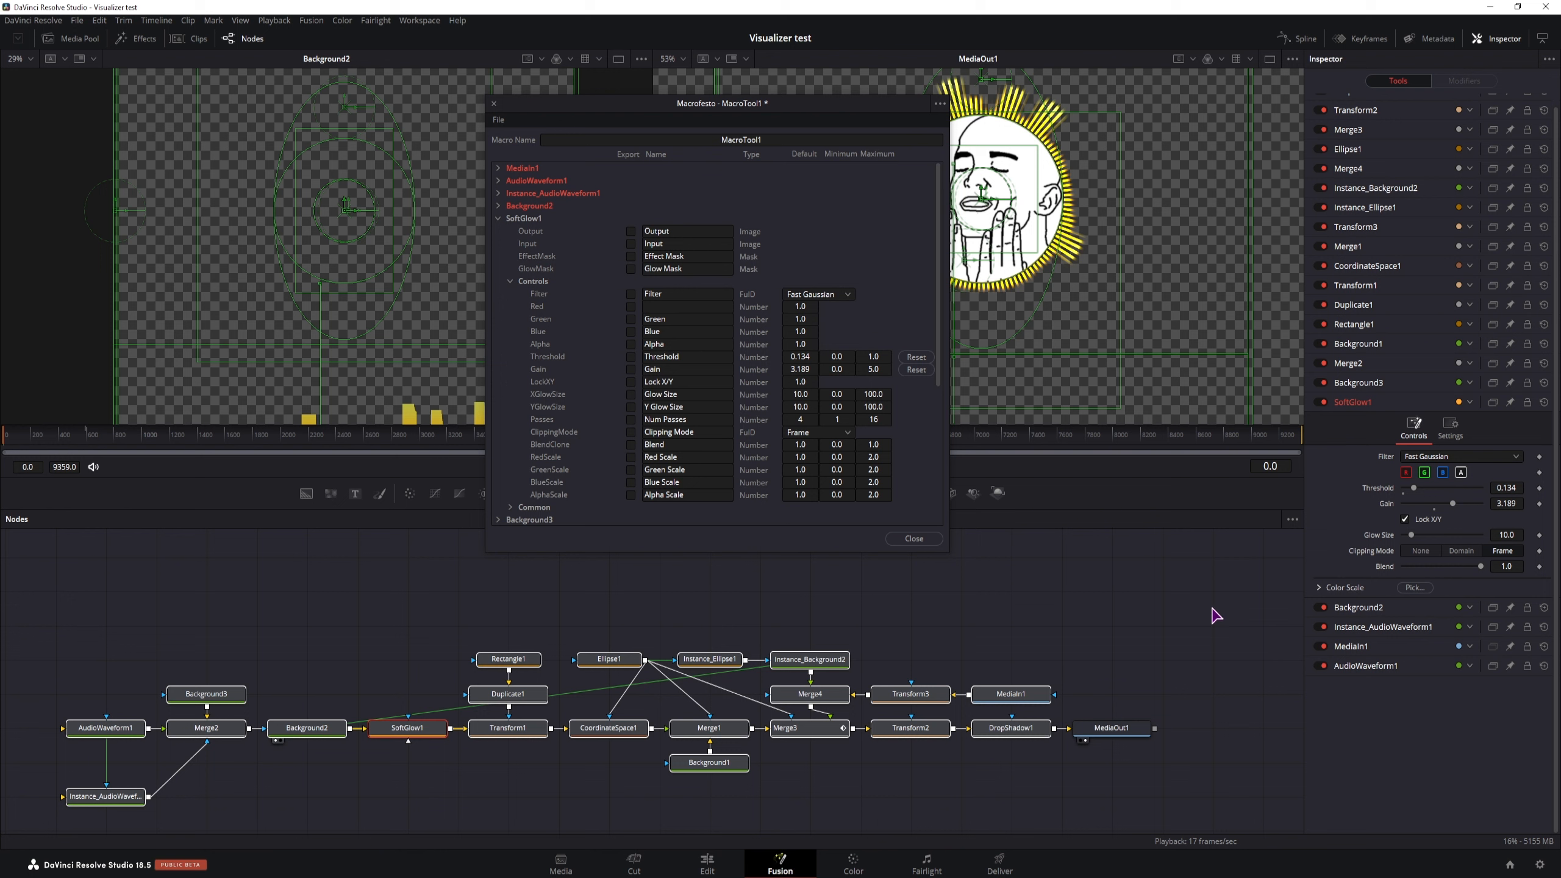
click(631, 369)
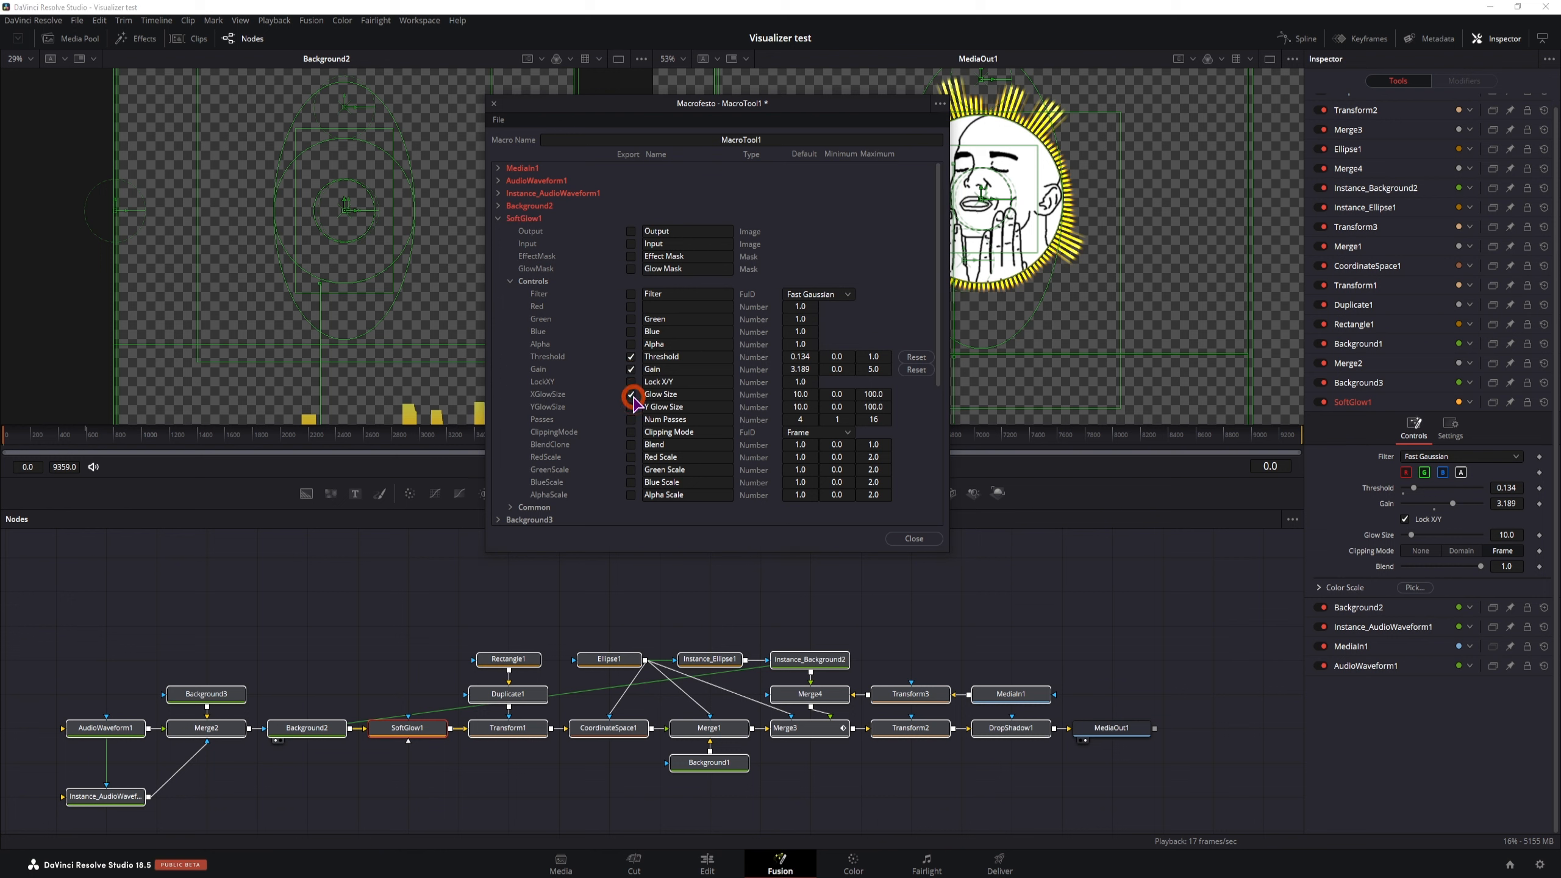
click(498, 218)
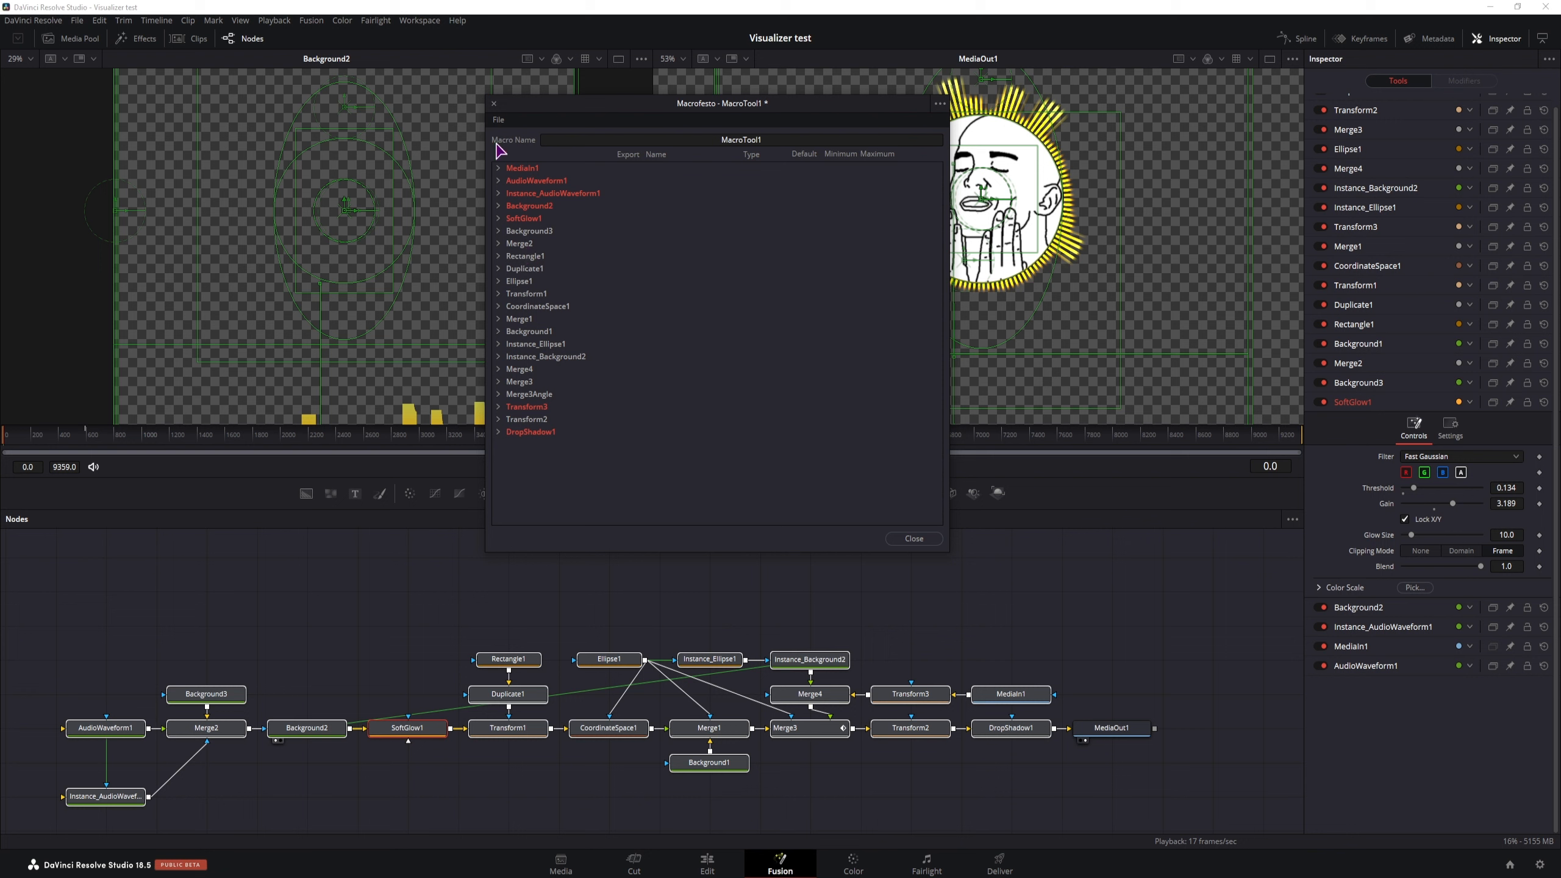
Save the macro as "Satisying visualizer" in Fusion's Templates > Edit > Generators folder and close the macro editor.
click(494, 119)
click(536, 187)
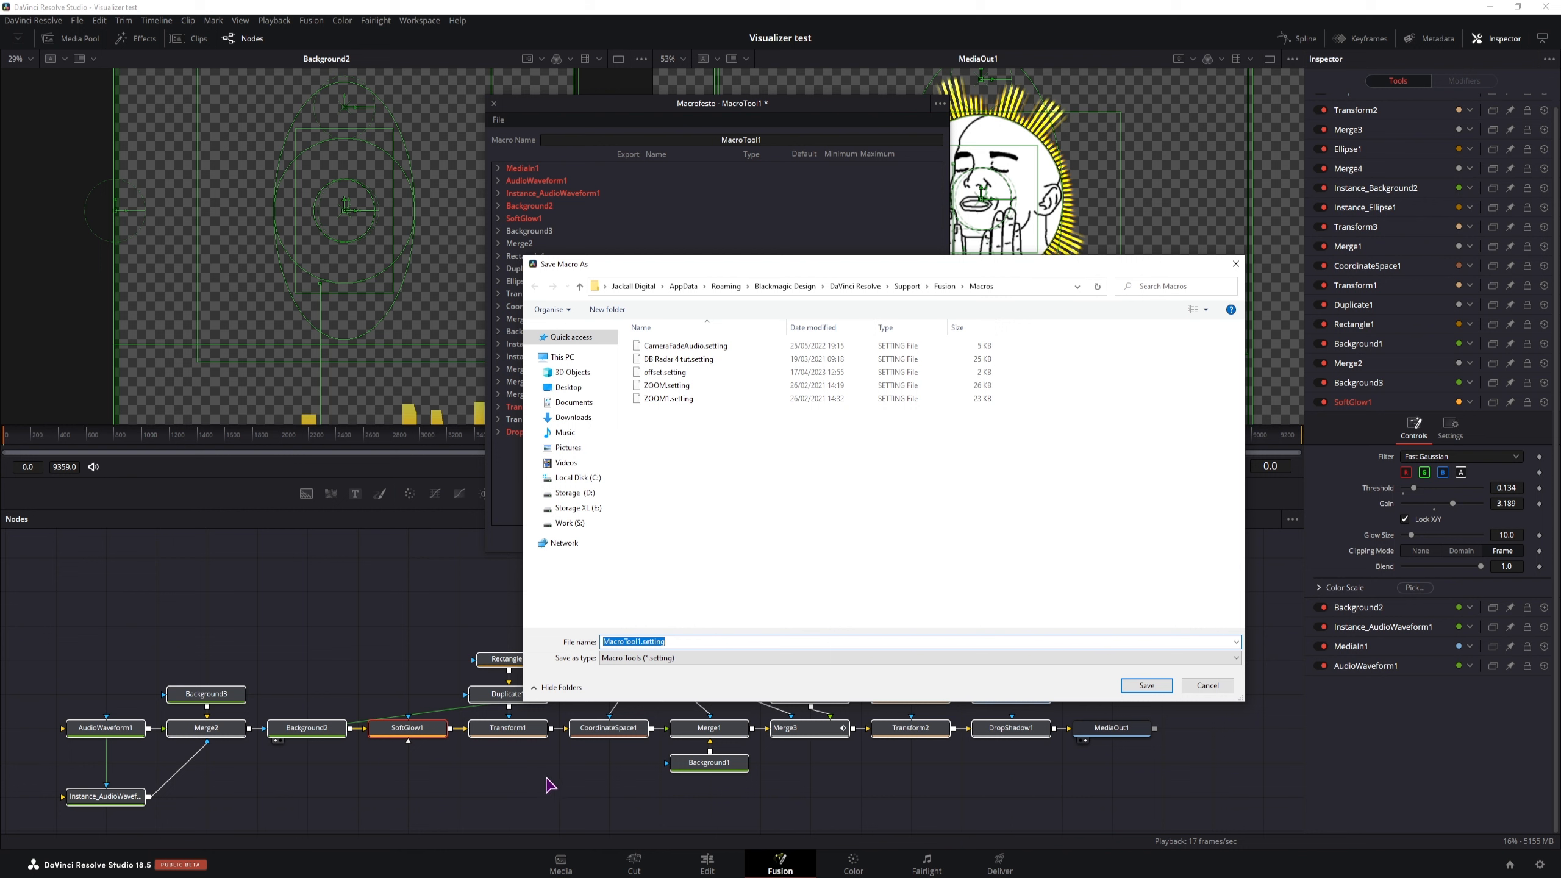
click(945, 286)
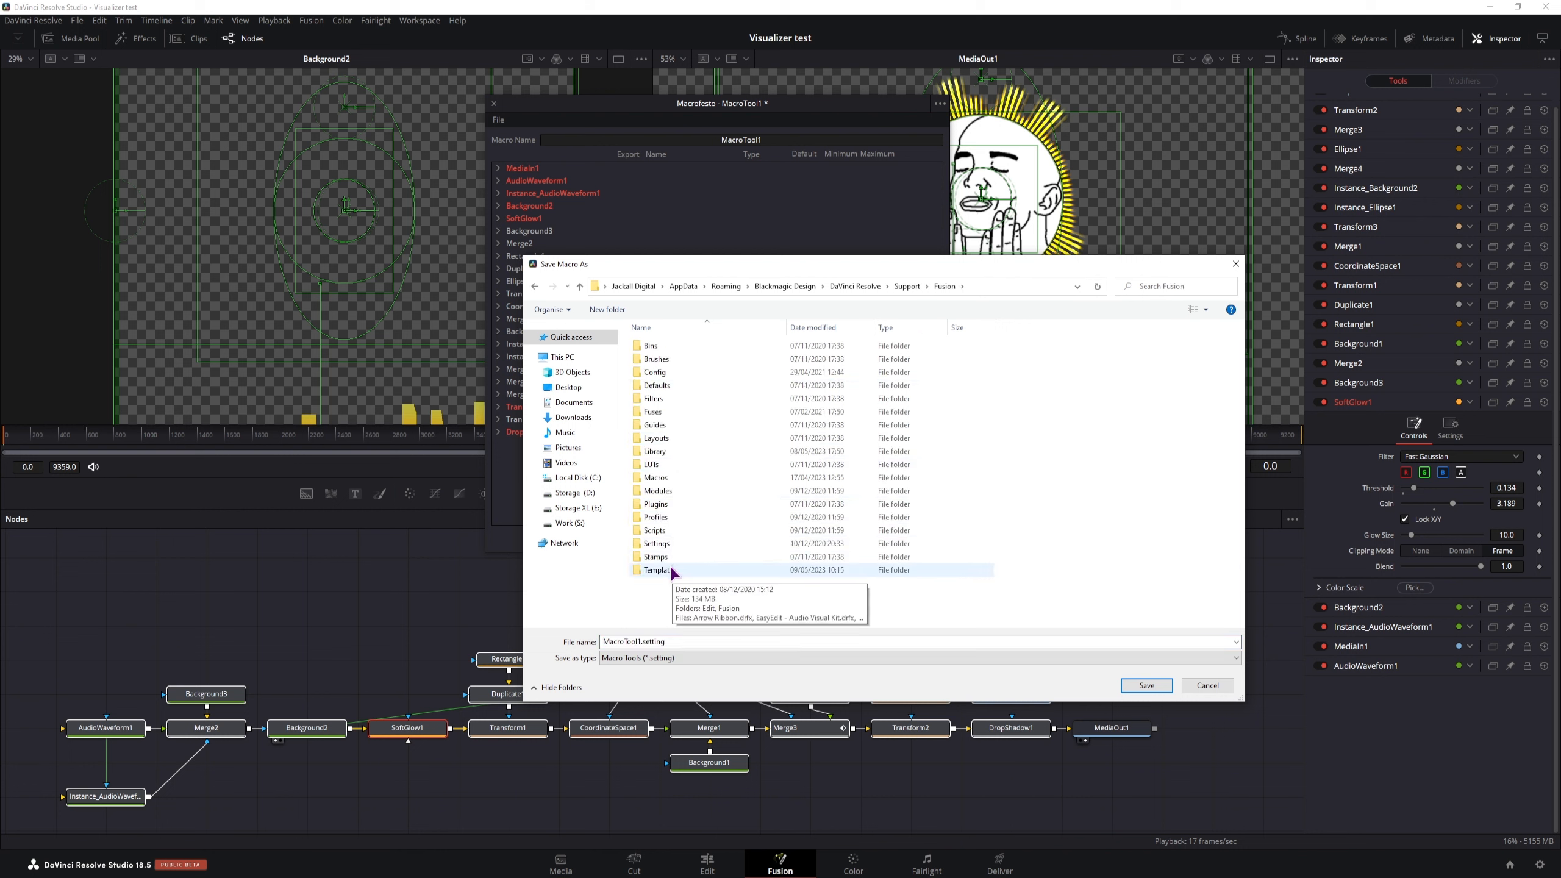
double_click(672, 571)
double_click(671, 348)
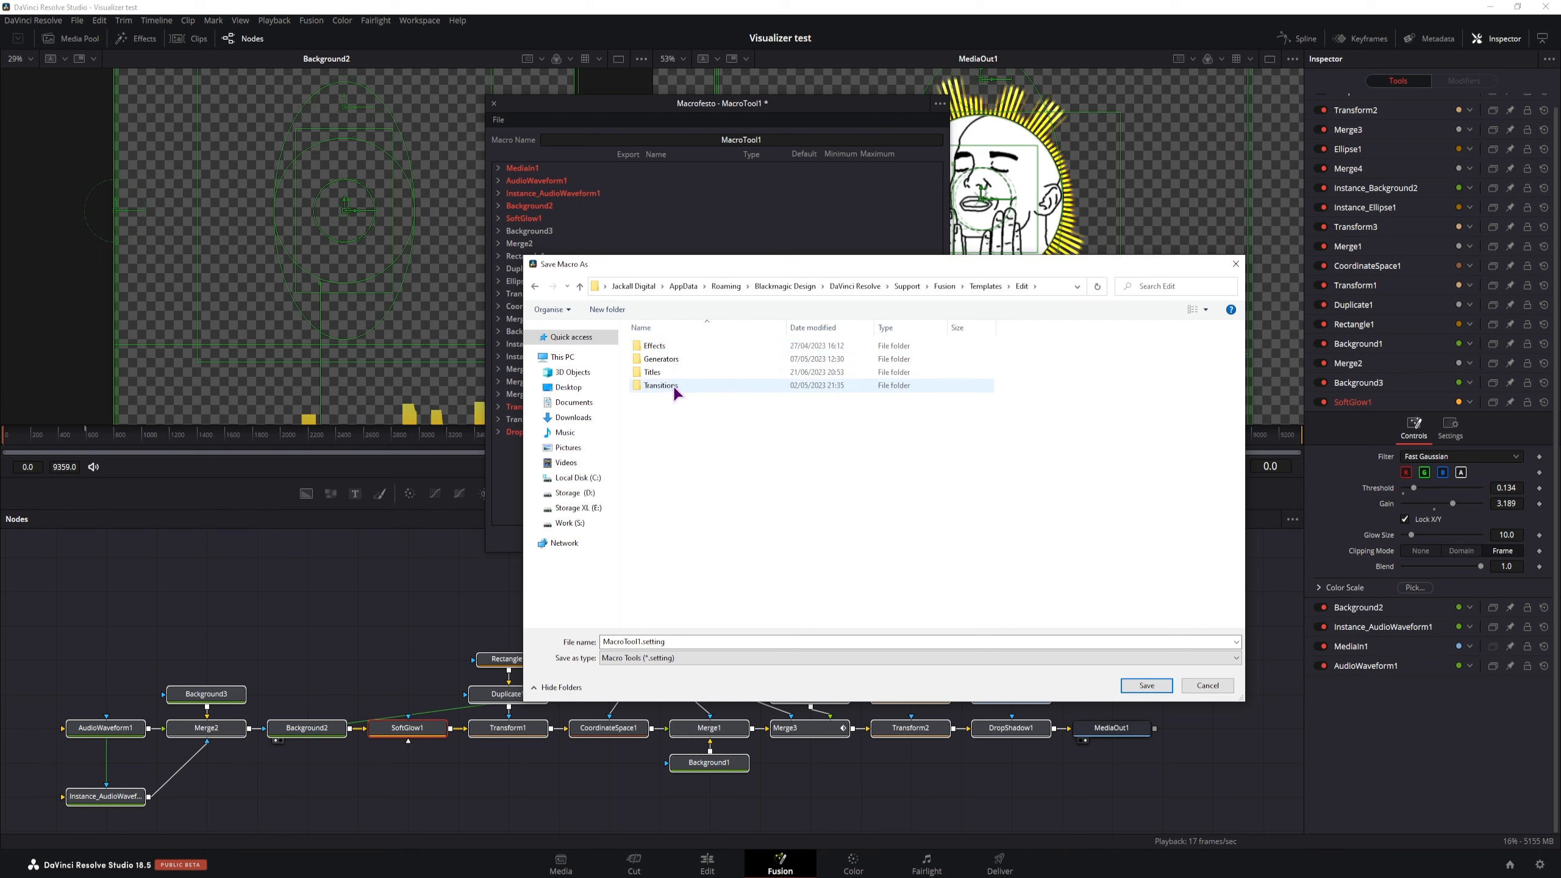
double_click(662, 359)
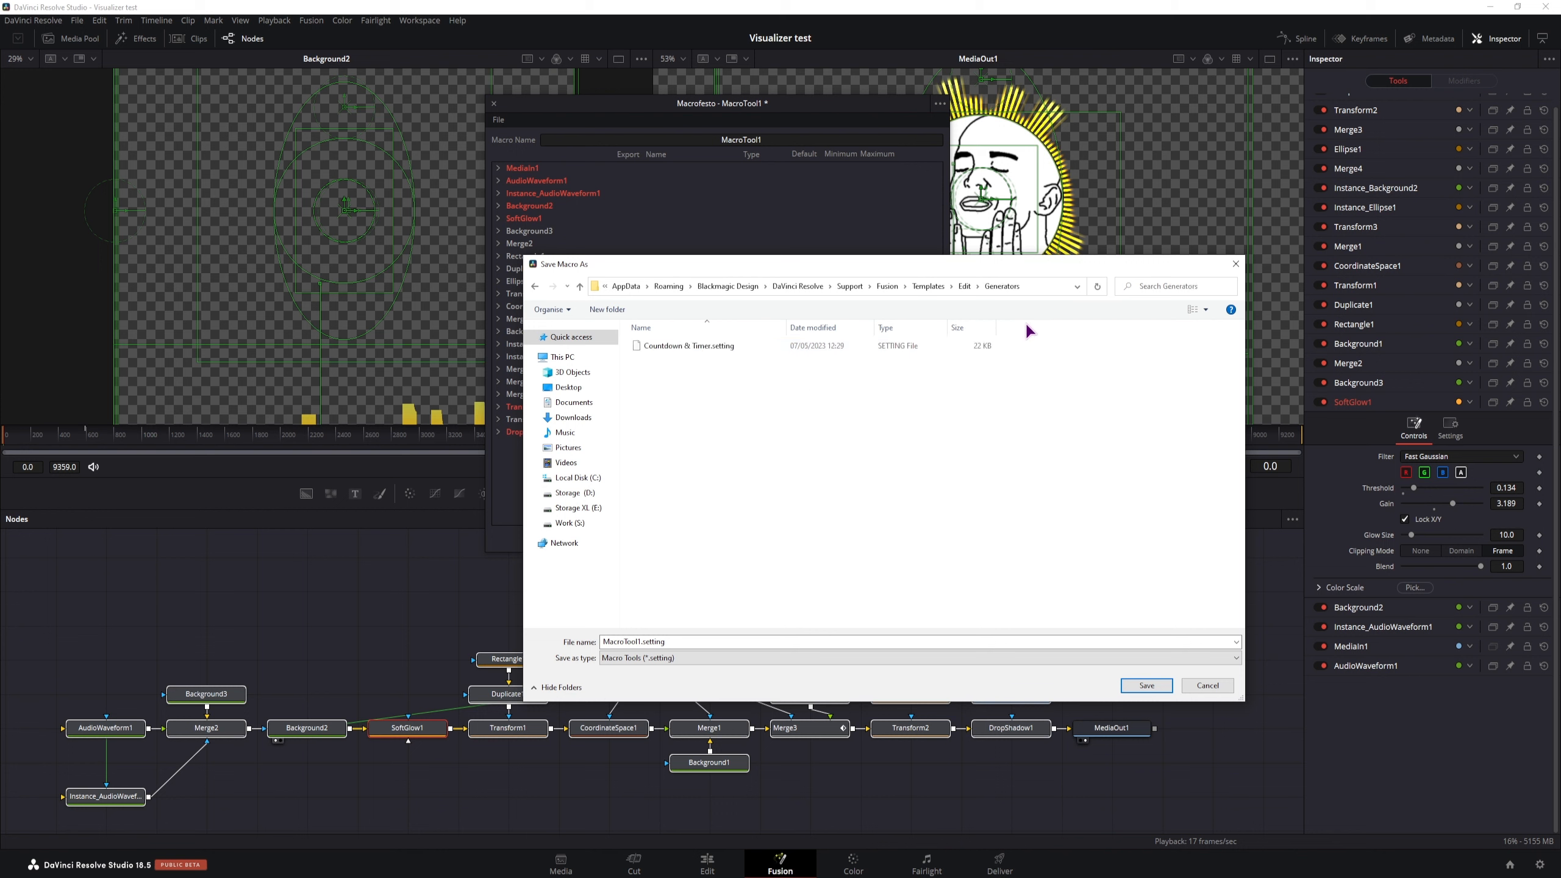
drag(633, 643, 602, 642)
key(BackSpace)
text(Satisying visualizer)
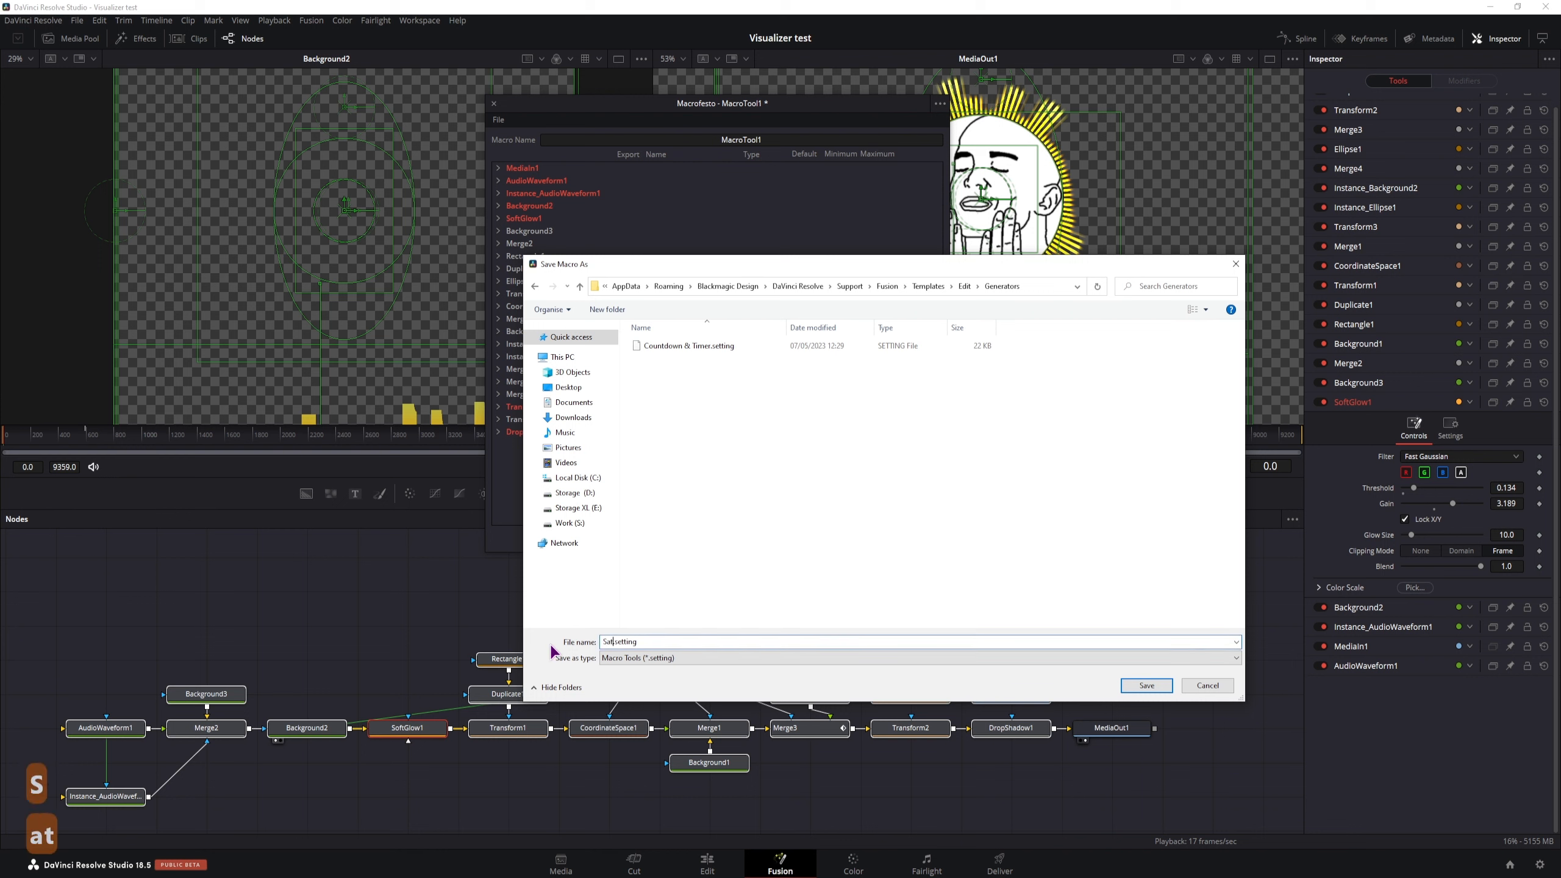
click(1145, 689)
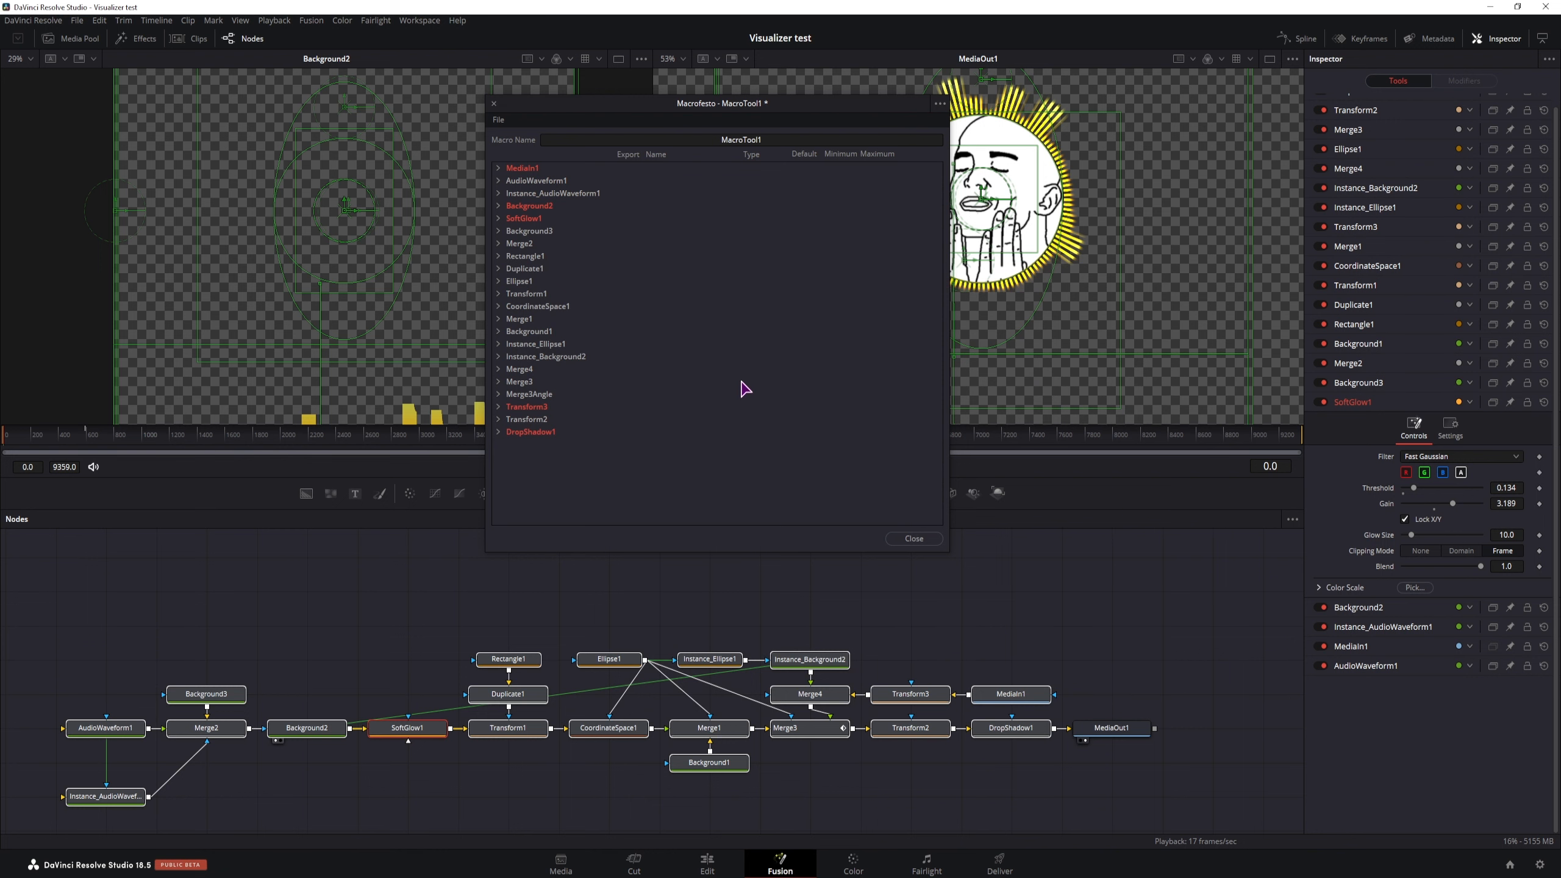
click(494, 103)
On the Edit page, search the effects for "visu" and place the Satisying visualizer generator on V1 after the existing clips.
click(707, 863)
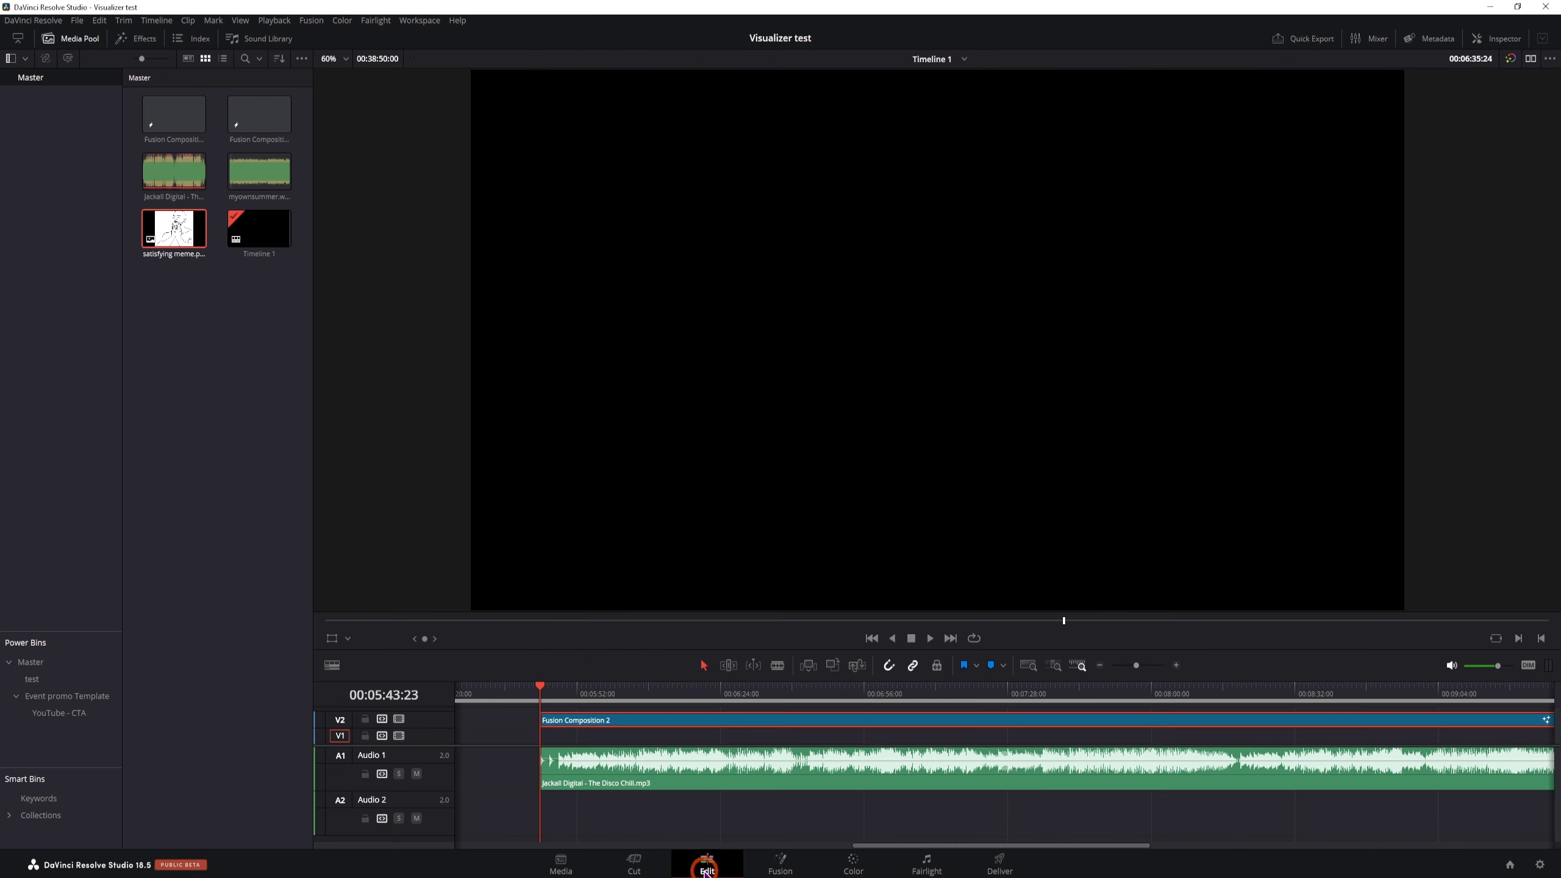
alt+click(777, 792)
scroll(778, 793, down, 3)
click(136, 38)
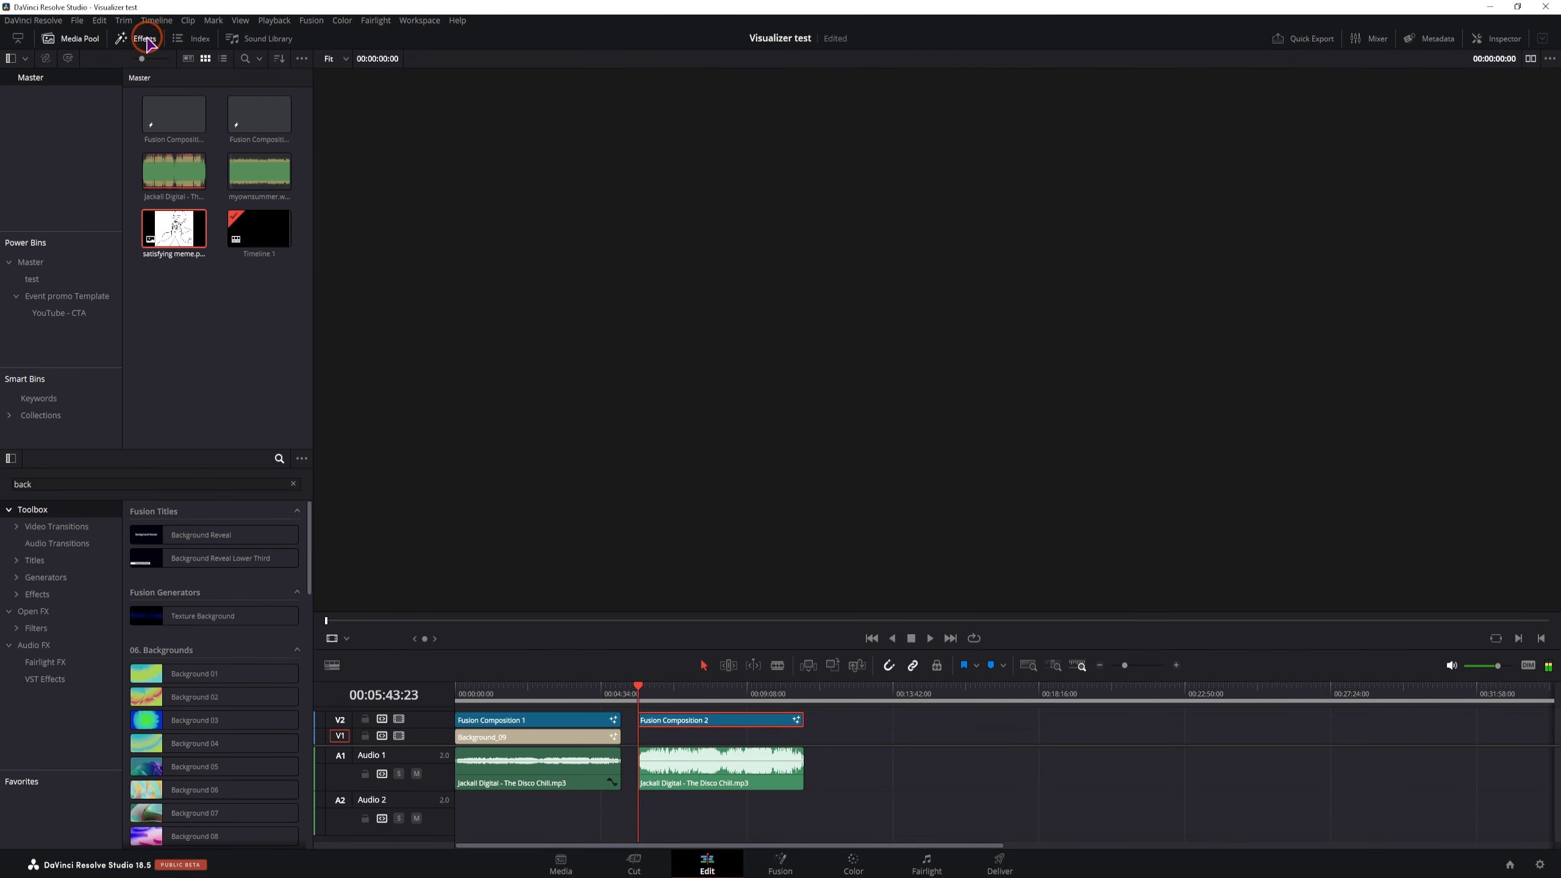
double_click(81, 484)
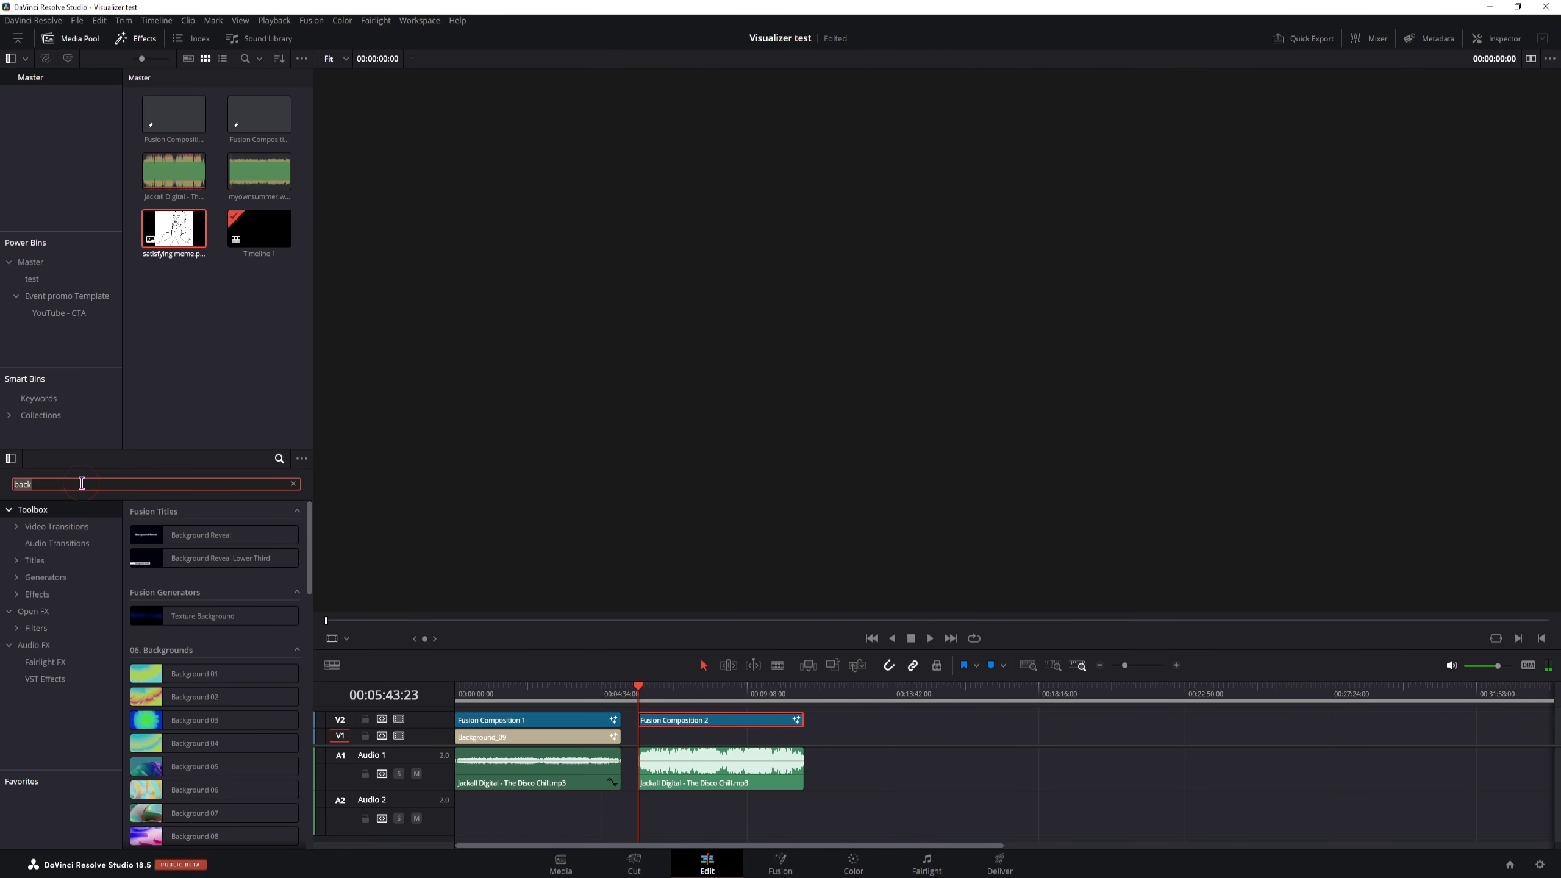
text(visu)
drag(144, 616, 899, 744)
Extend the Satisying visualizer clip to run from about 00:12:20 to 00:14:00, select it and park the playhead at 00:12:48:11.
click(894, 694)
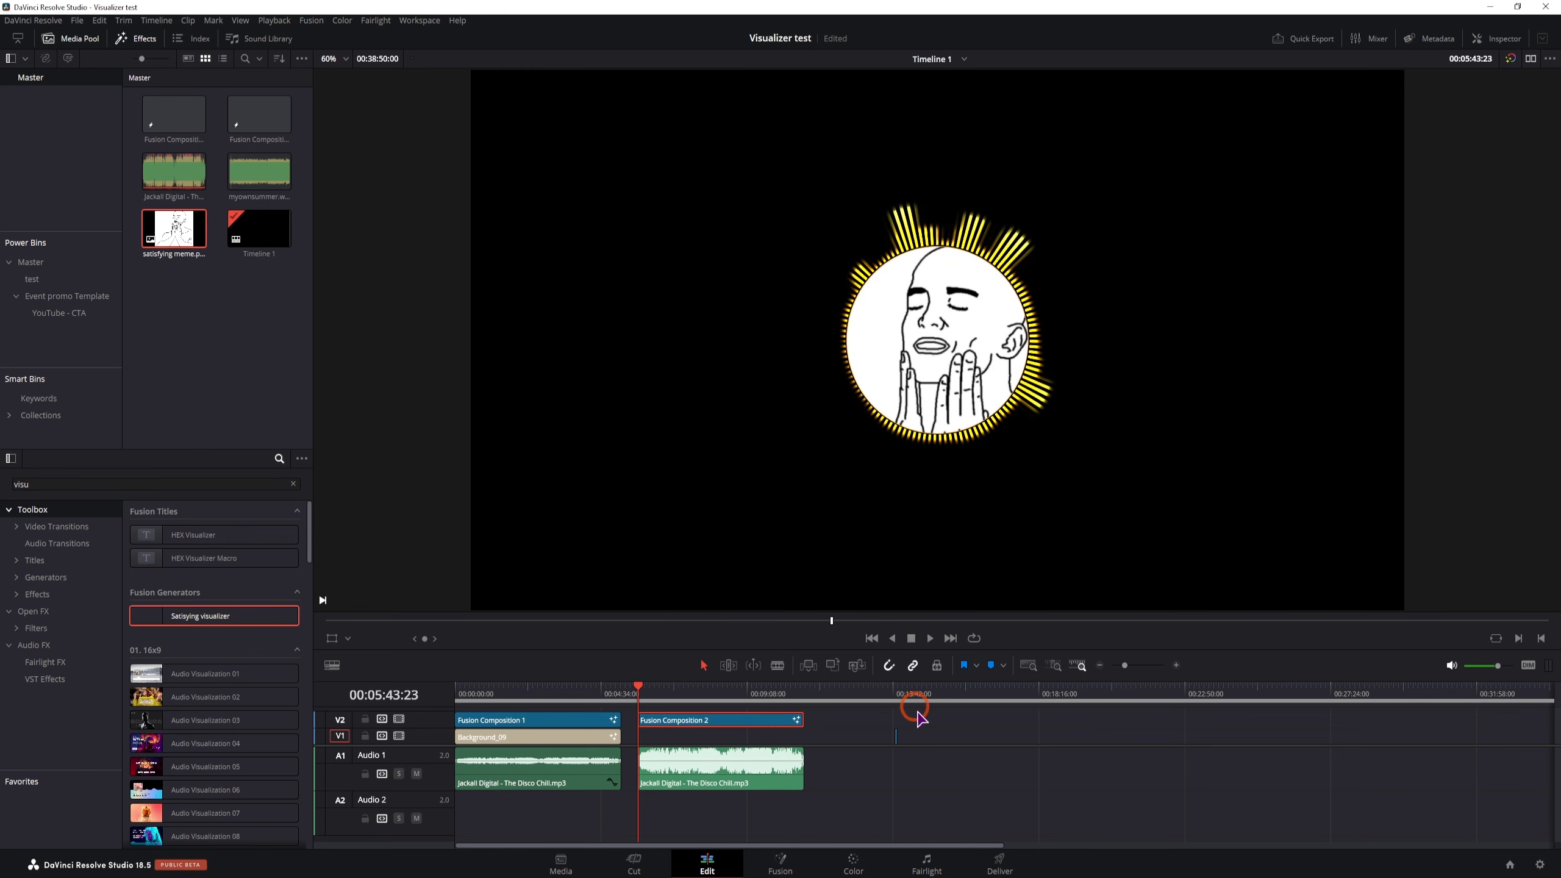
scroll(935, 748, up, 8)
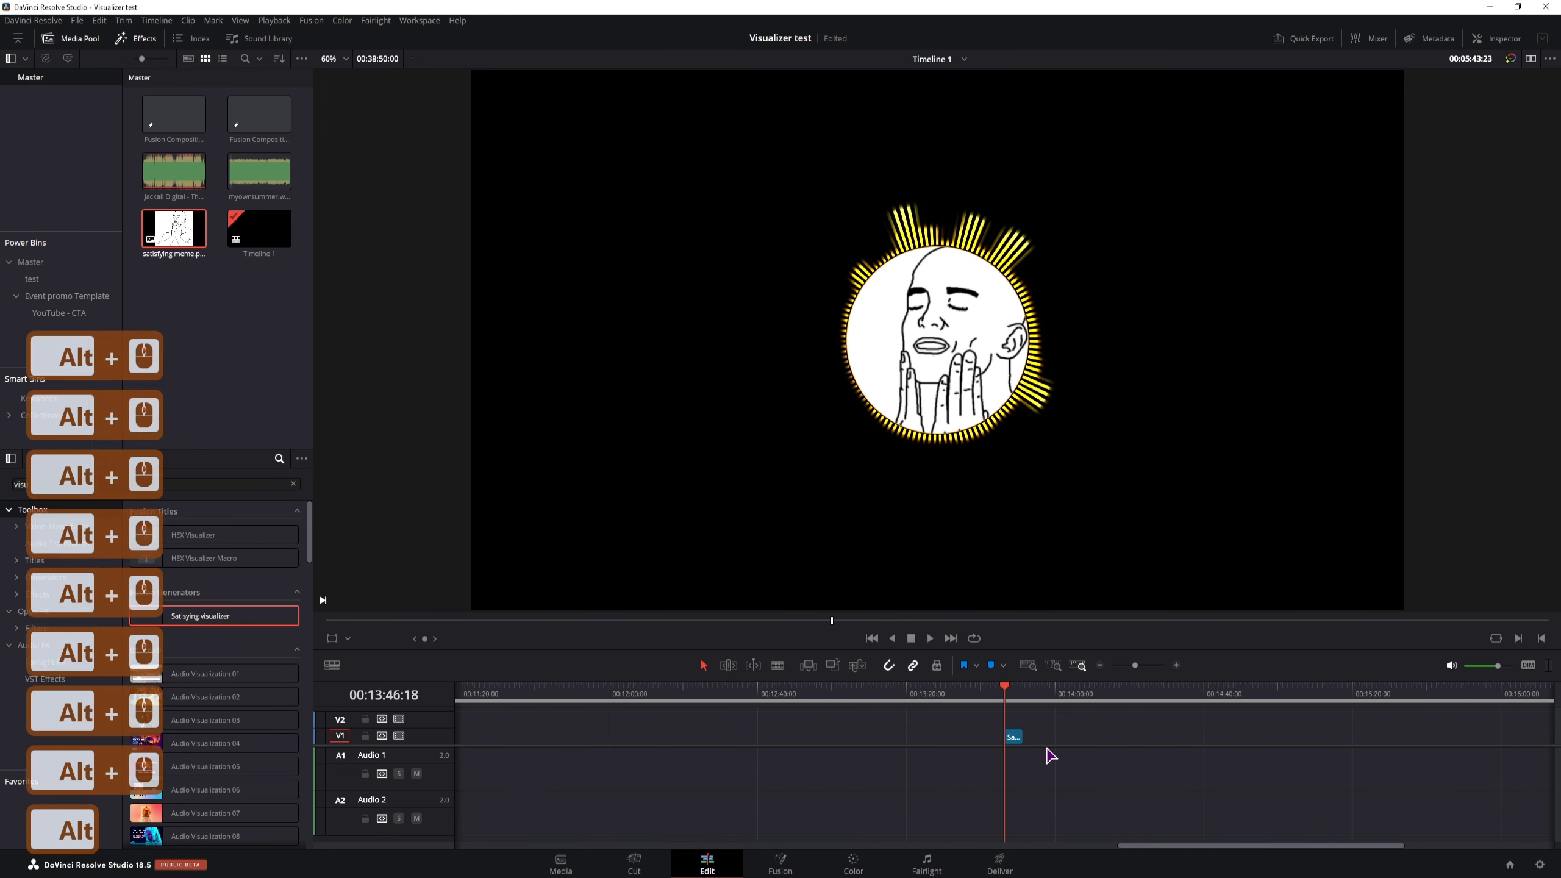
click(1049, 738)
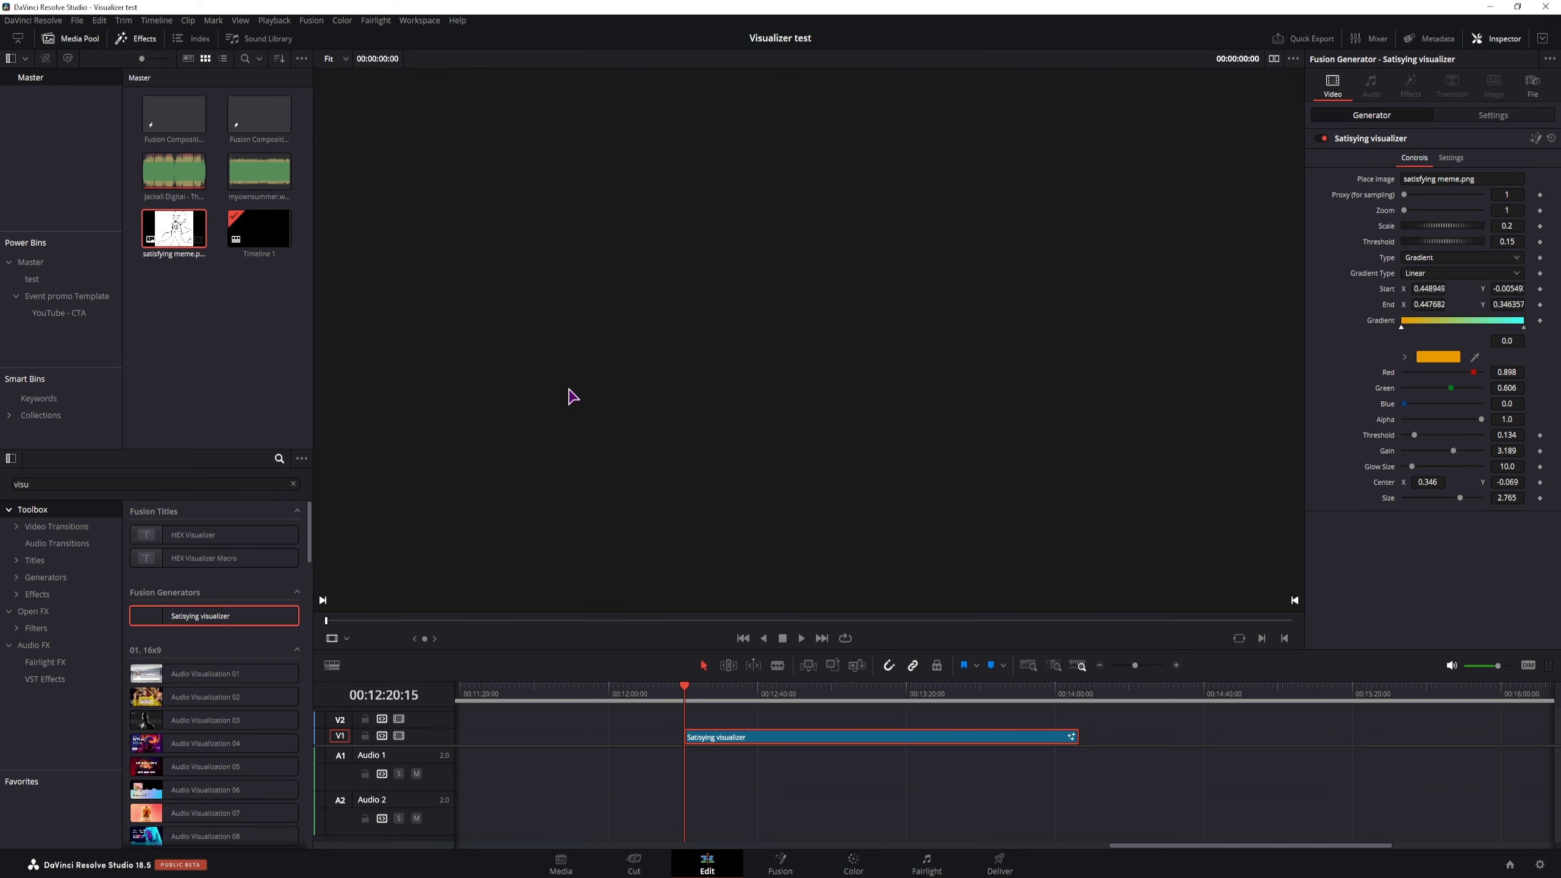
click(753, 691)
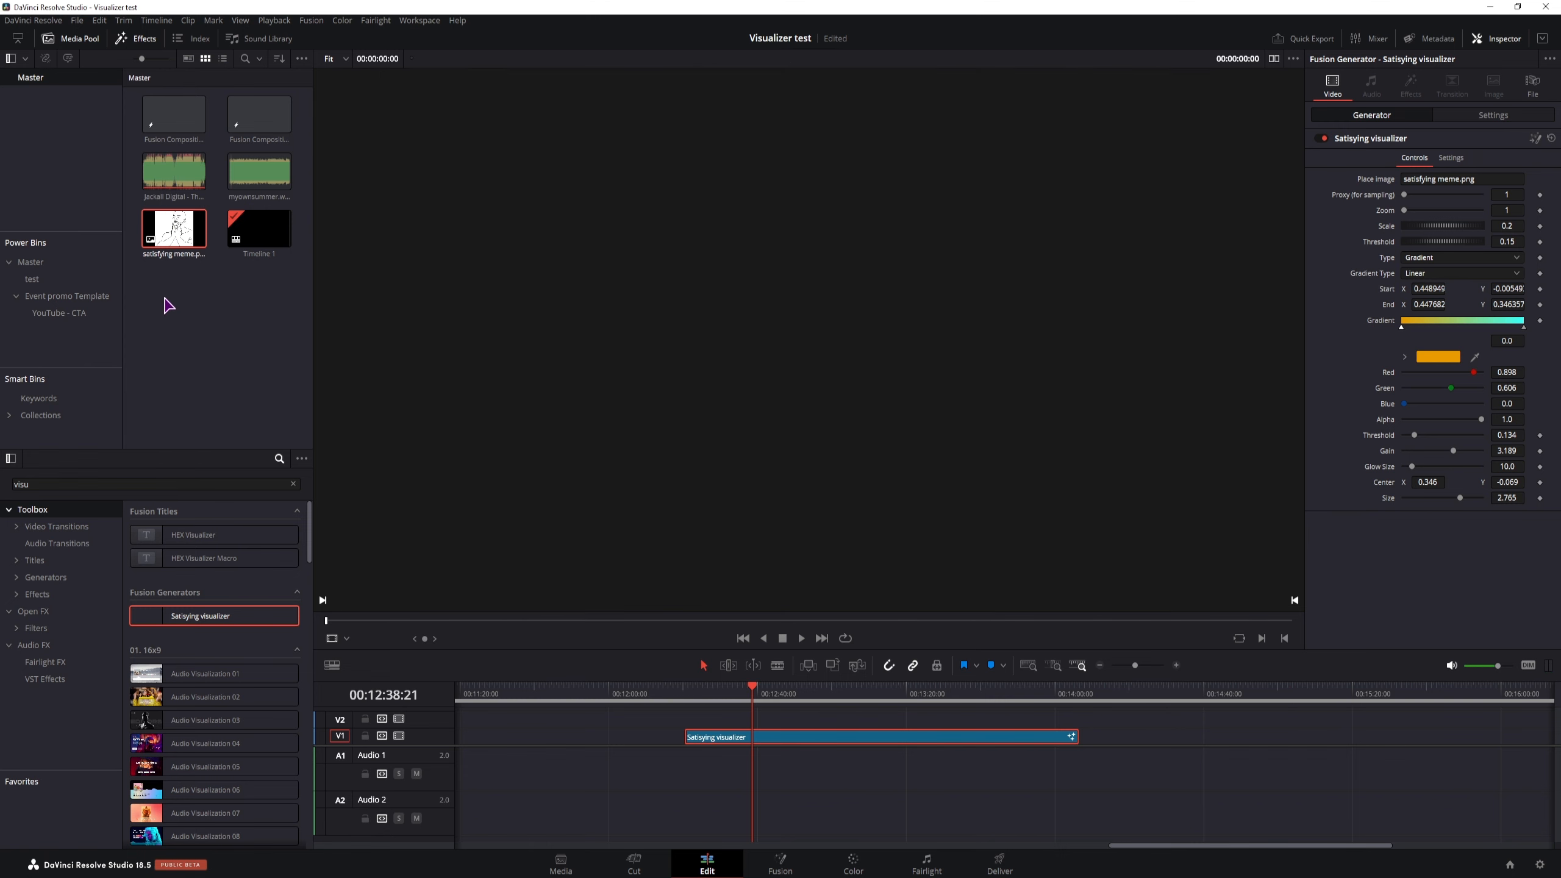
click(788, 695)
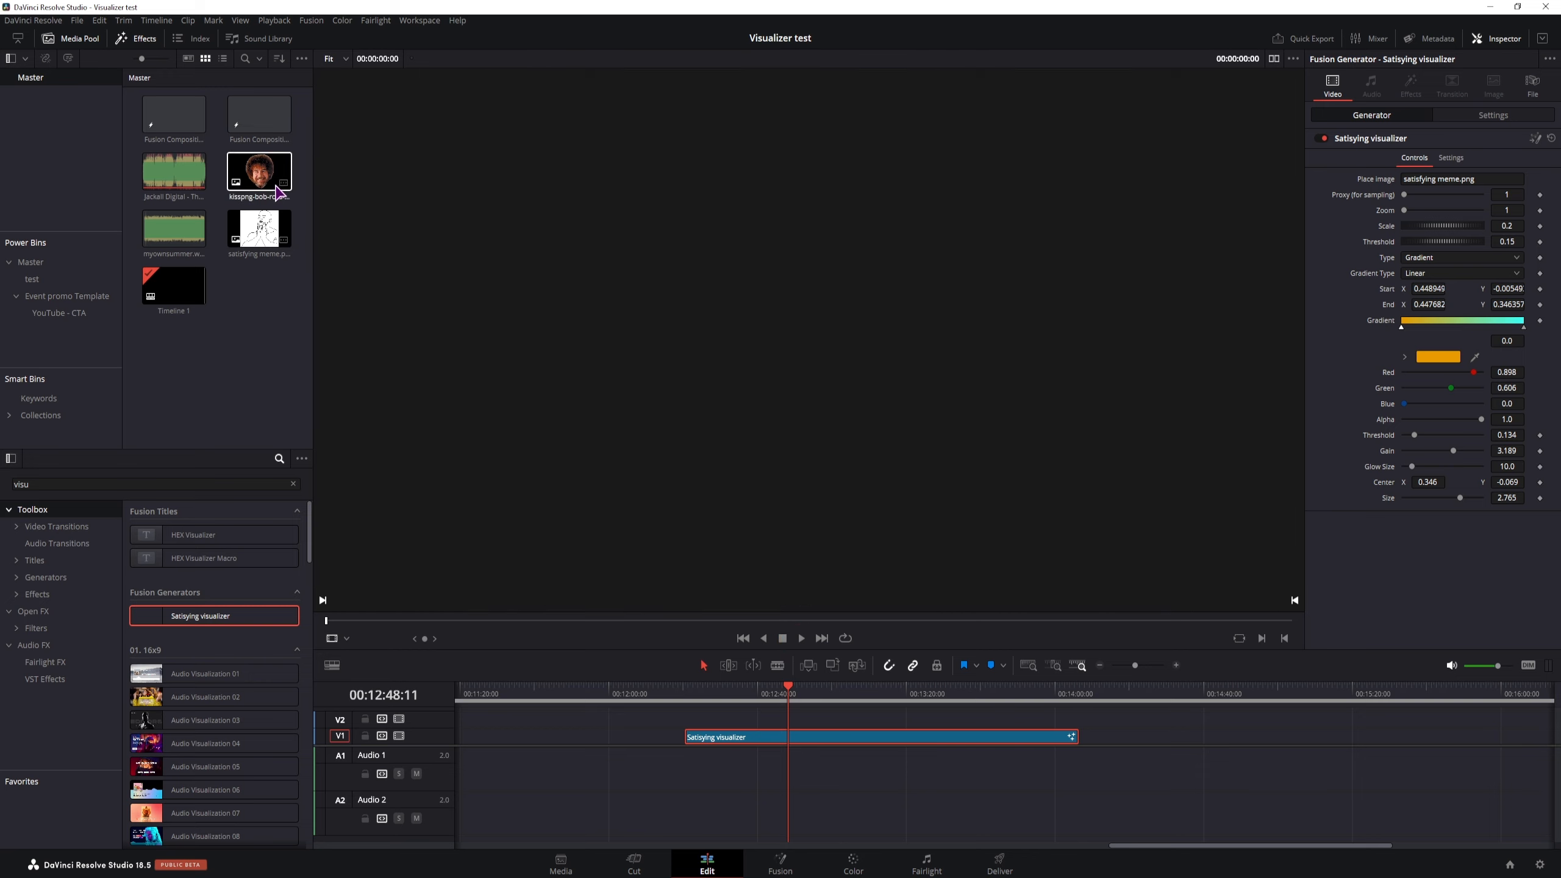
Set the kisspng-bob-ross picture as the generator's Place image and fit it with Size 1.002 and Center 0.489, 0.472.
drag(279, 193, 1446, 184)
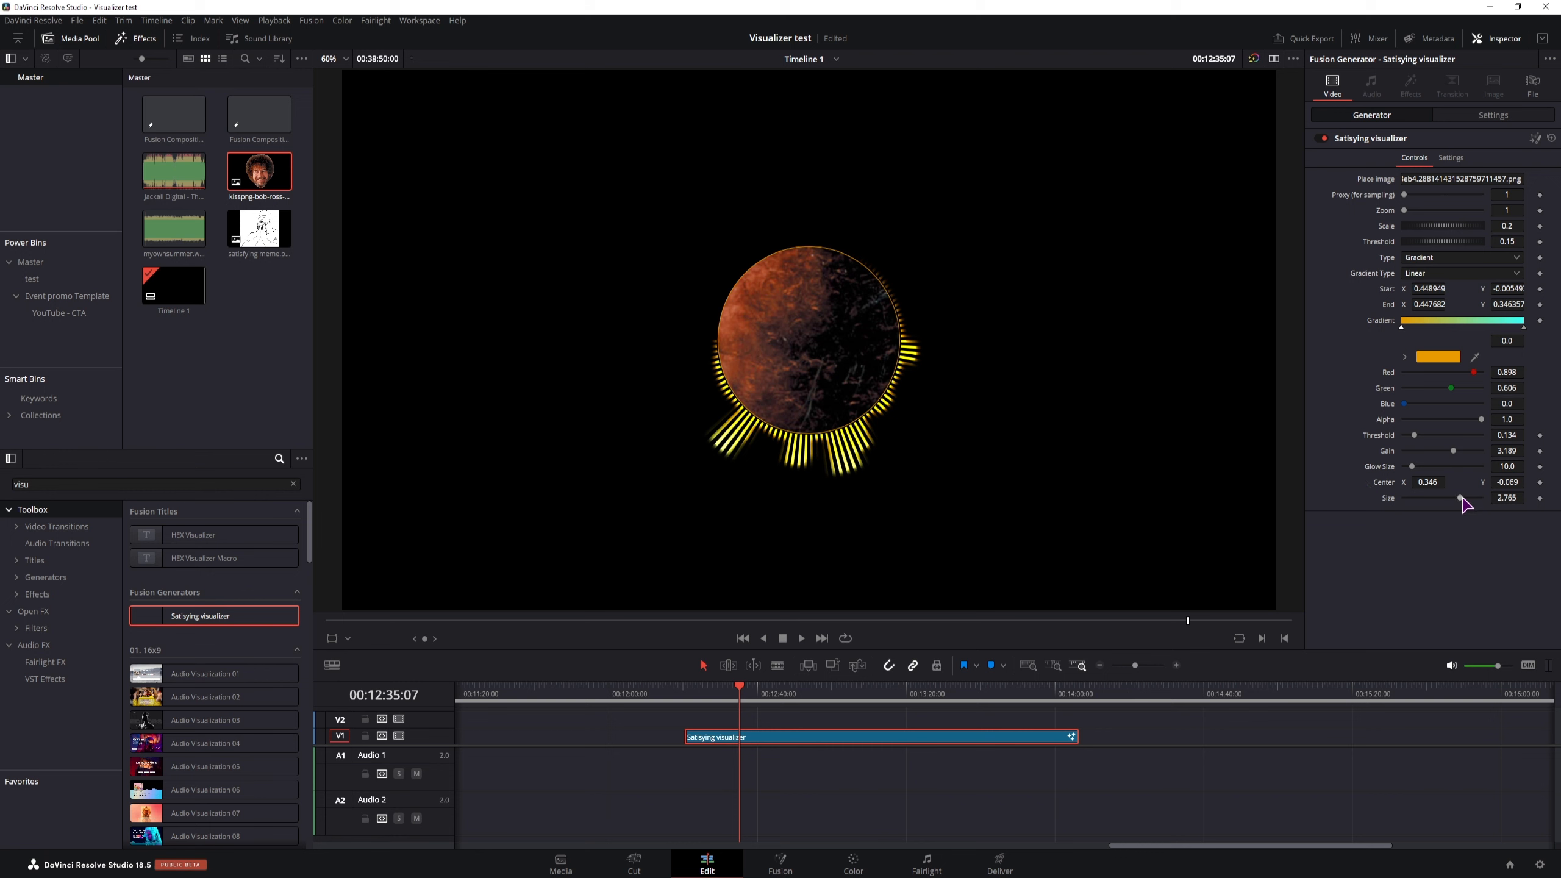
drag(1460, 499, 1438, 499)
drag(1510, 486, 1521, 486)
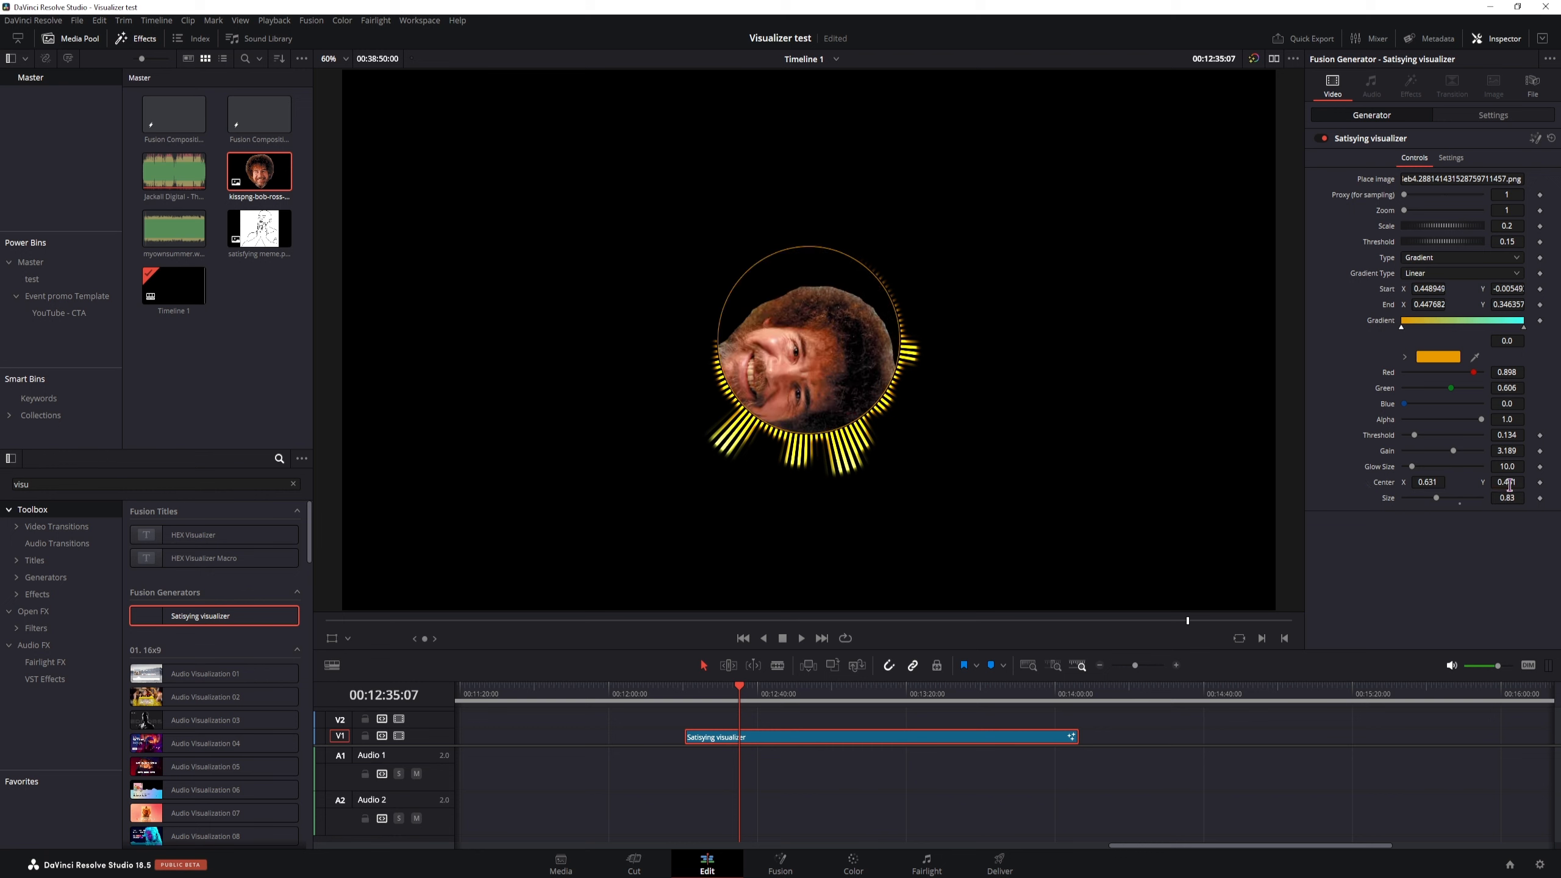
key(ctrl+s)
Recolour the gradient from light cyan to magenta (1.0, 0.283, 0.969) and set glow Threshold 0.331, Gain 1.535 and Glow Size 17.3.
click(926, 694)
mouse_move(1473, 372)
mouse_down()
mouse_move(1447, 372)
mouse_move(1481, 388)
mouse_up()
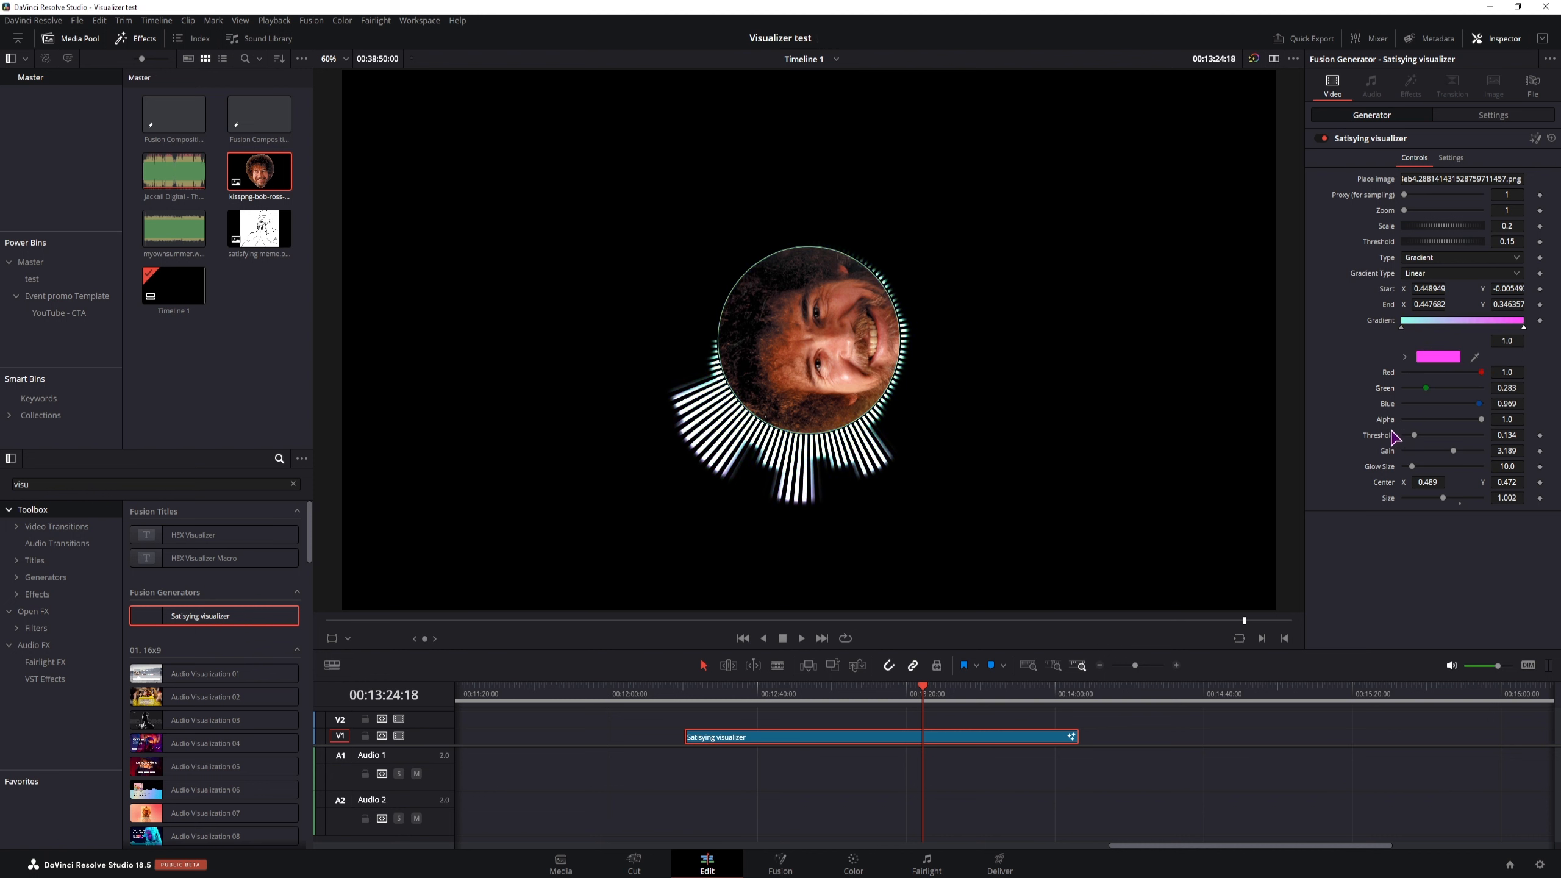
drag(1414, 468, 1439, 468)
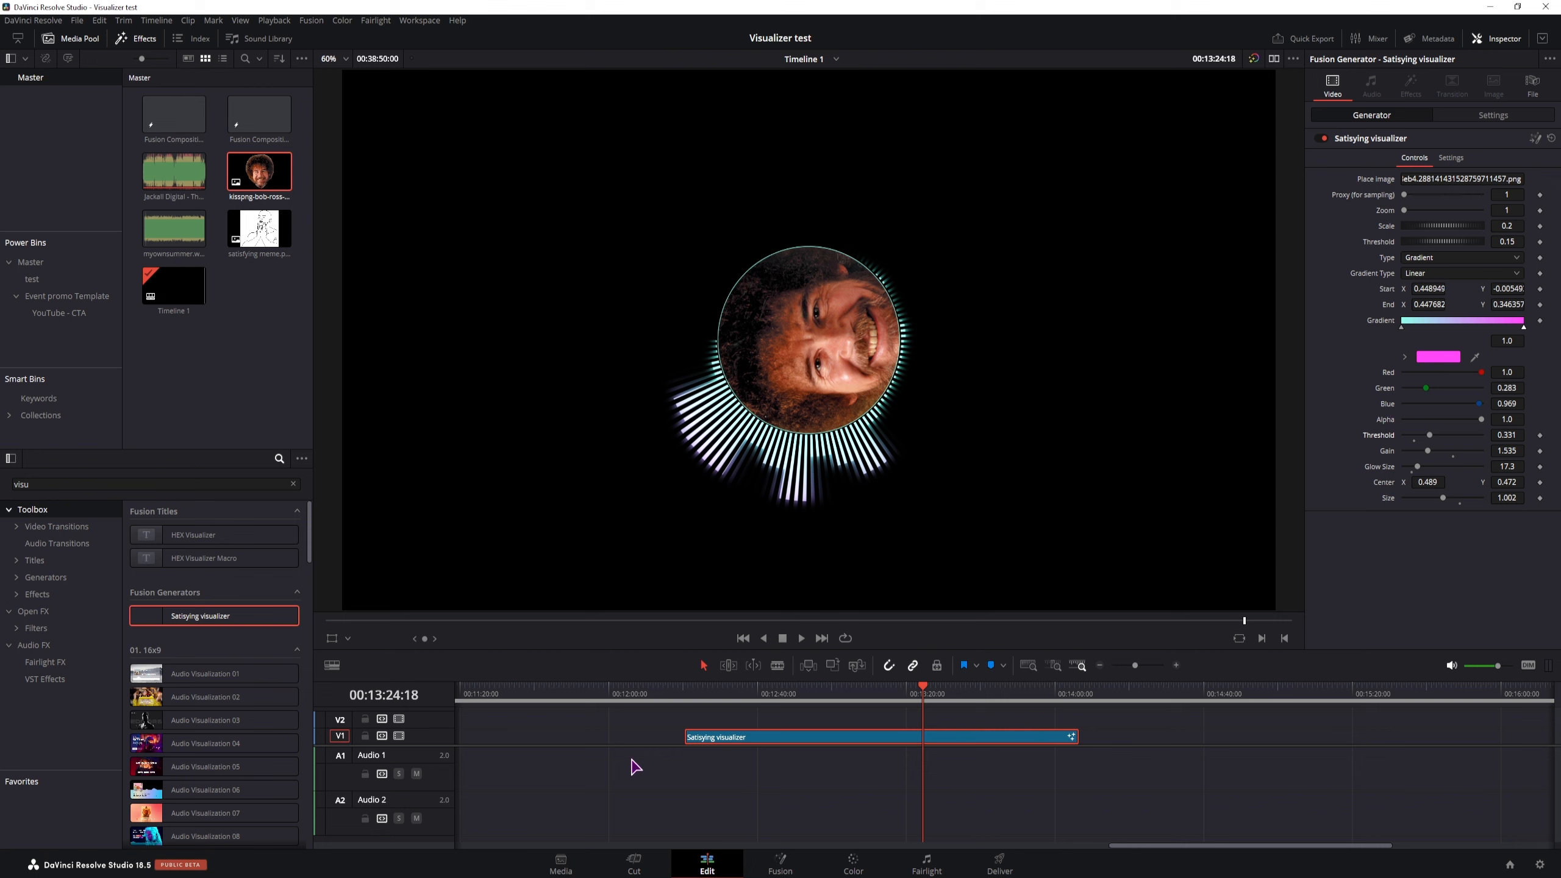
Open Fusion Composition 2 on the Fusion page and examine the exportable parameters of its AudioWaveform1 node in a new macro.
scroll(794, 788, left, 4)
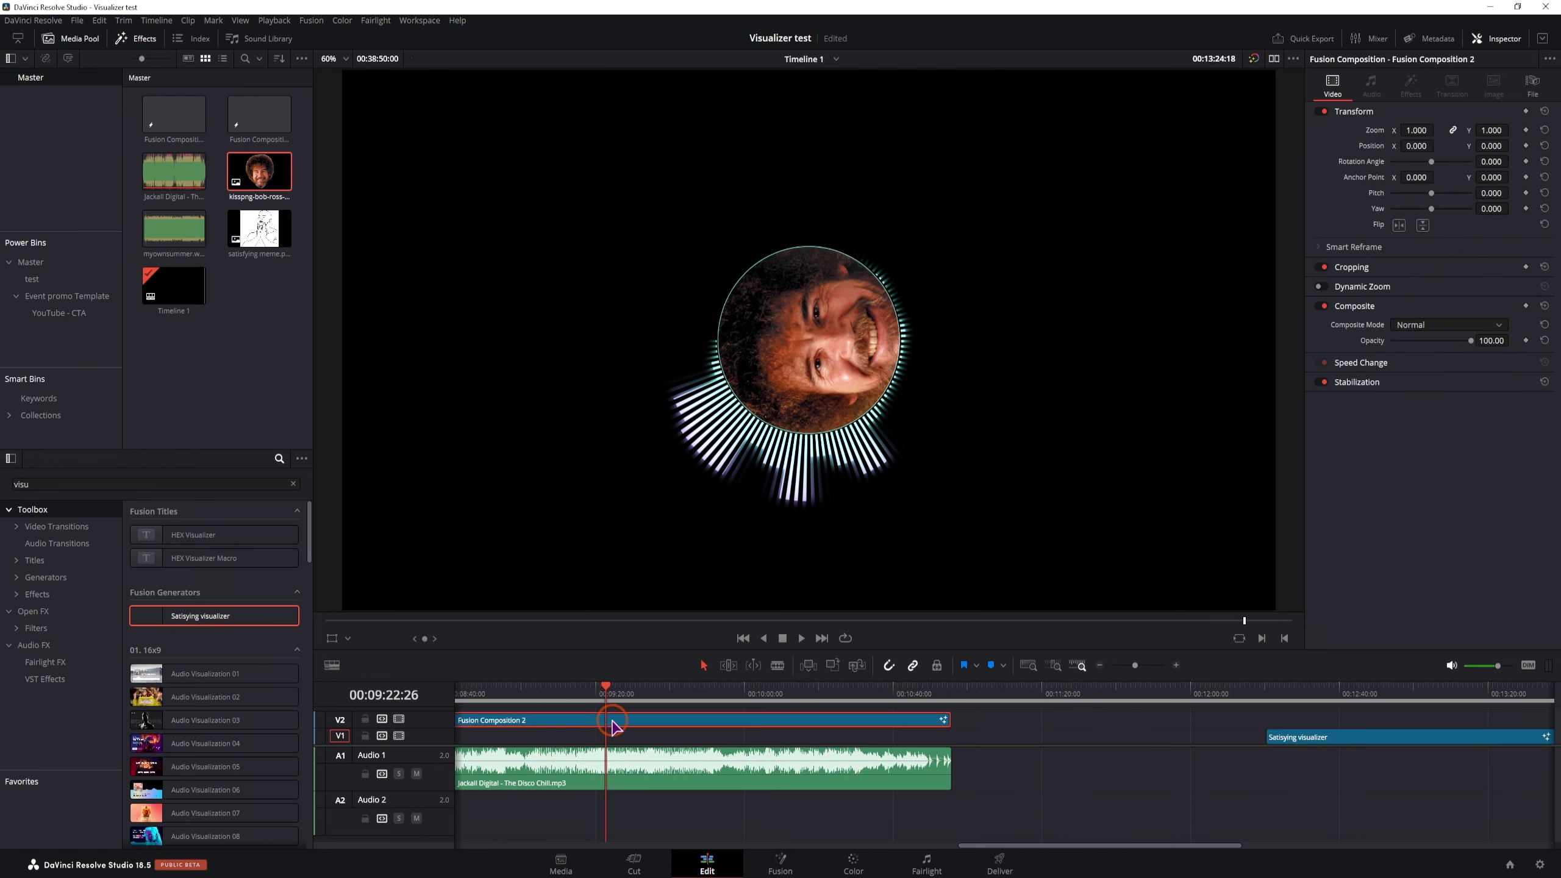
click(794, 779)
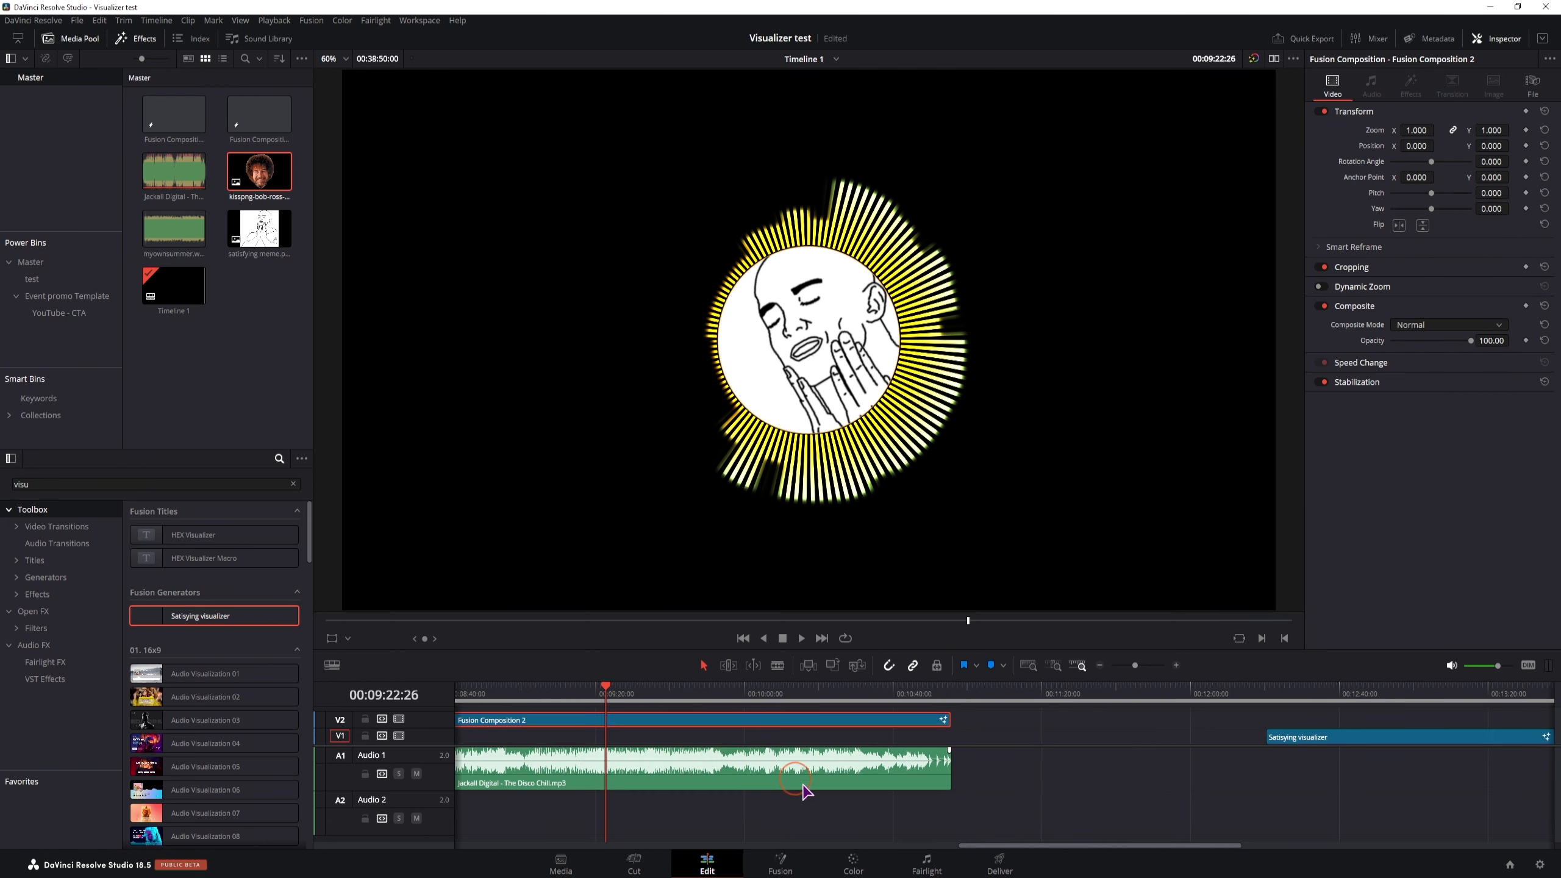
click(780, 862)
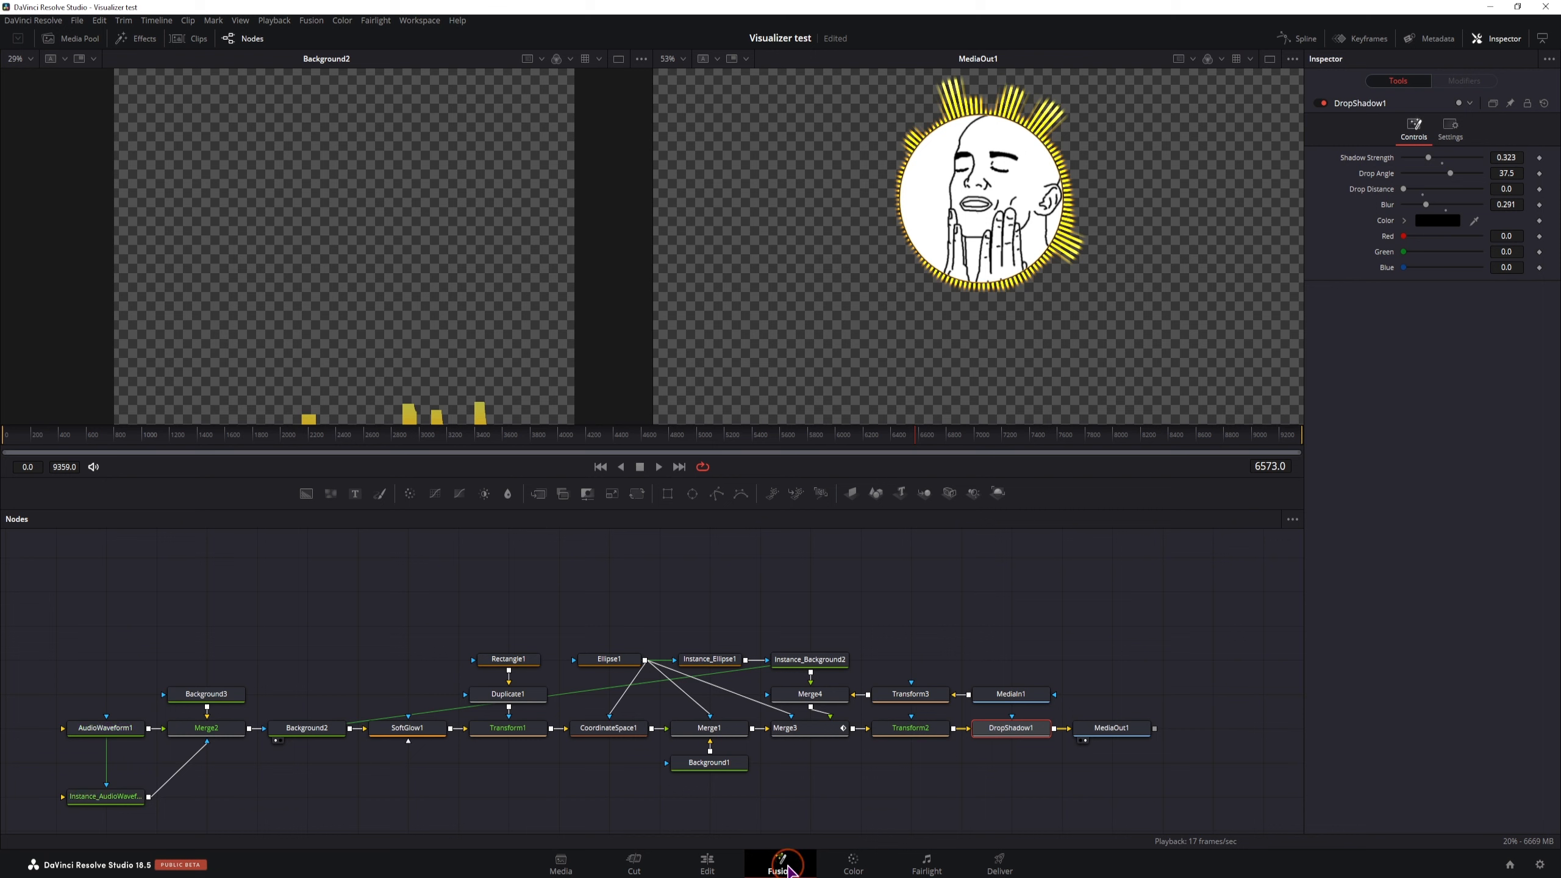
click(120, 736)
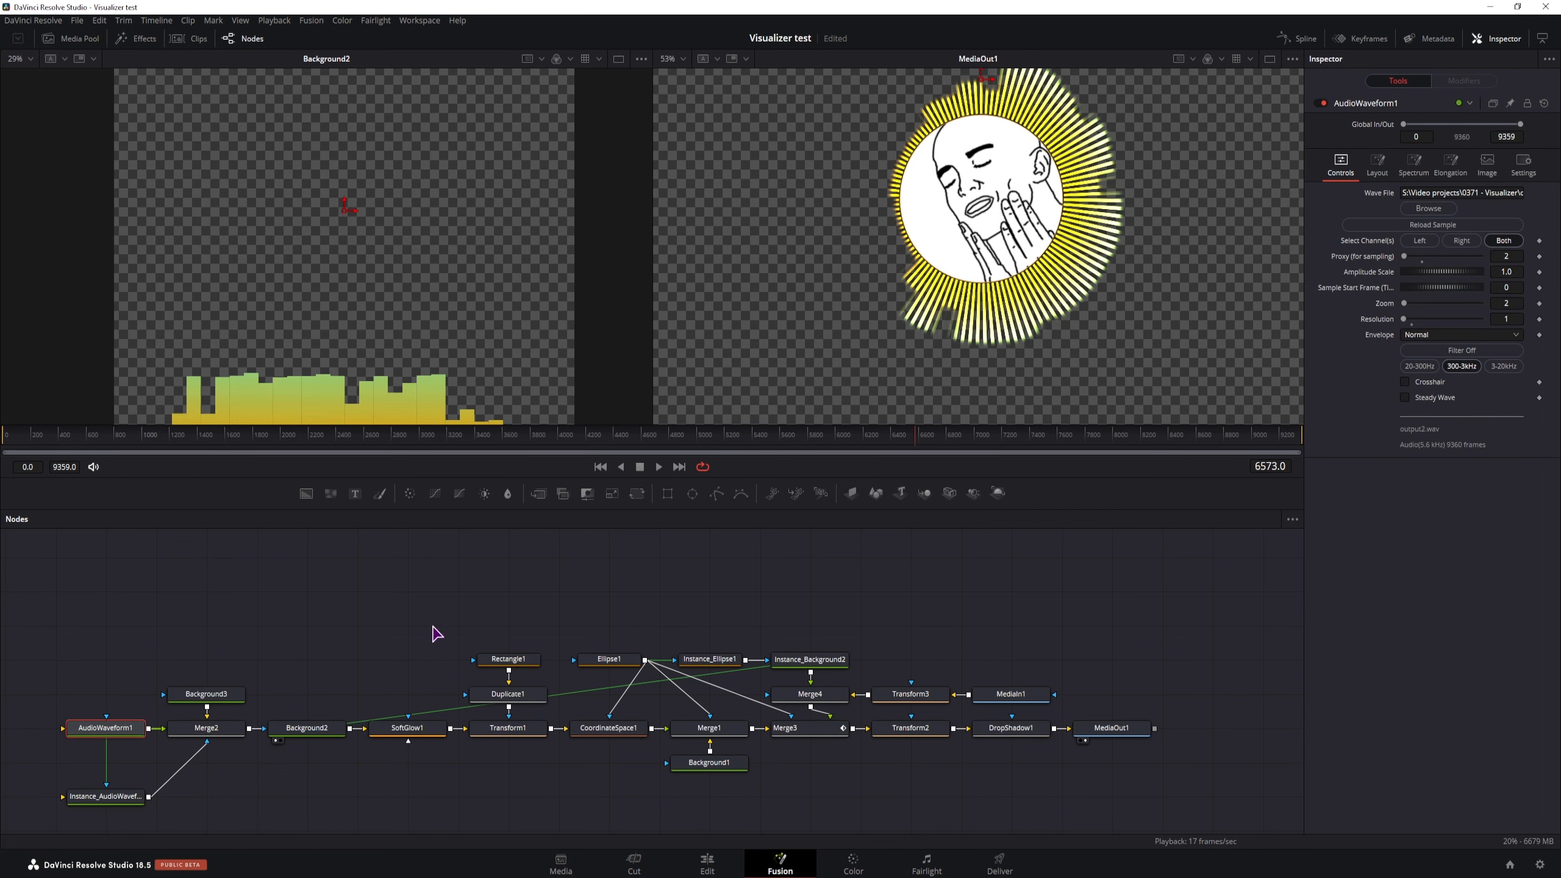
right_click(115, 728)
mouse_move(203, 521)
click(289, 521)
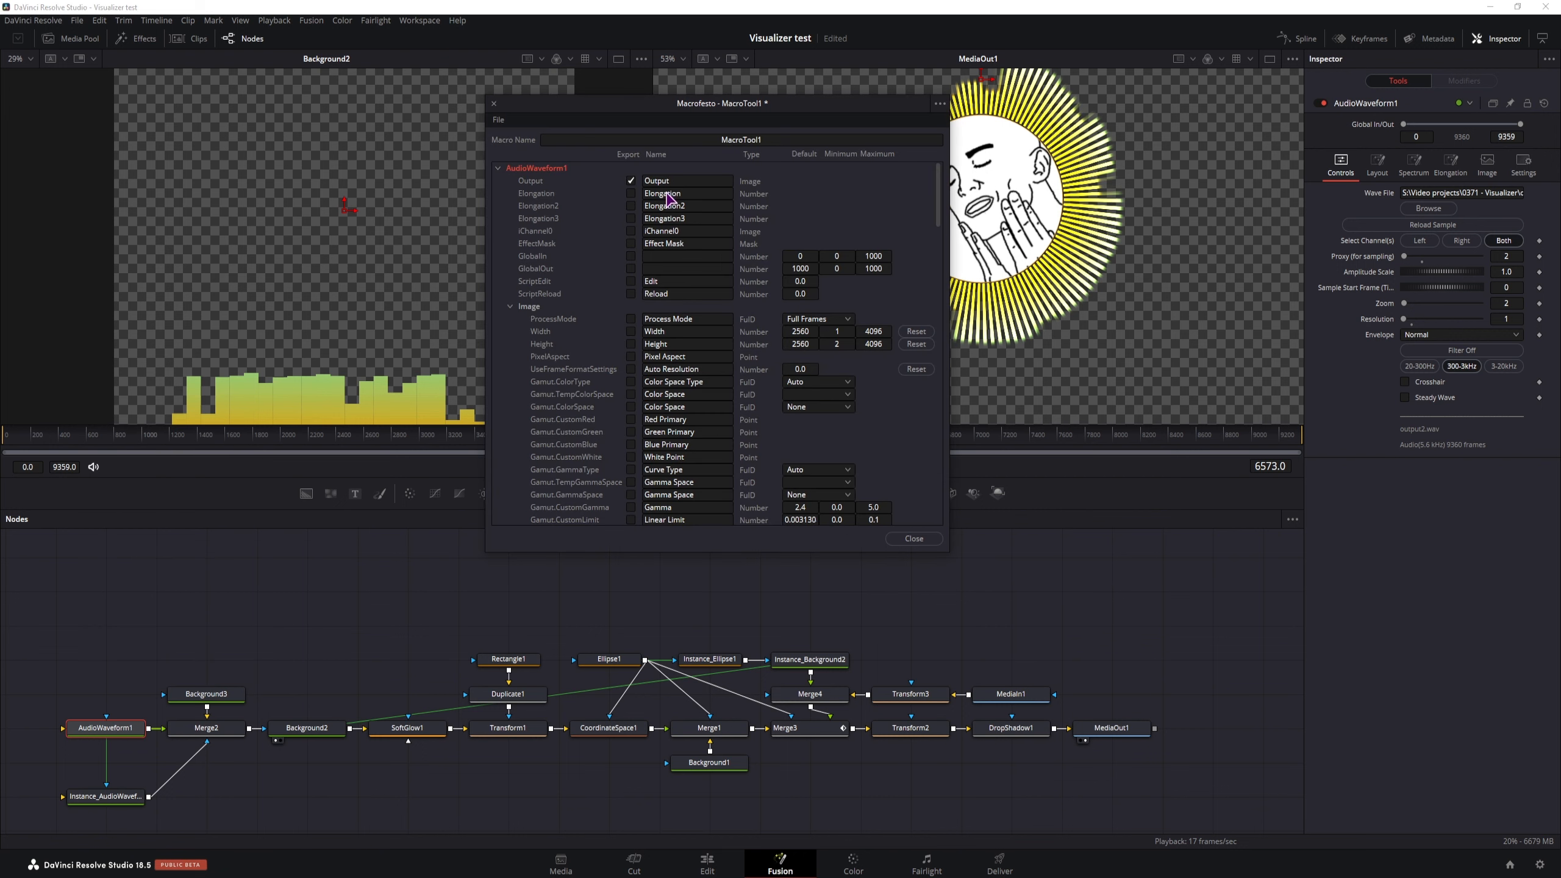
click(511, 307)
click(630, 332)
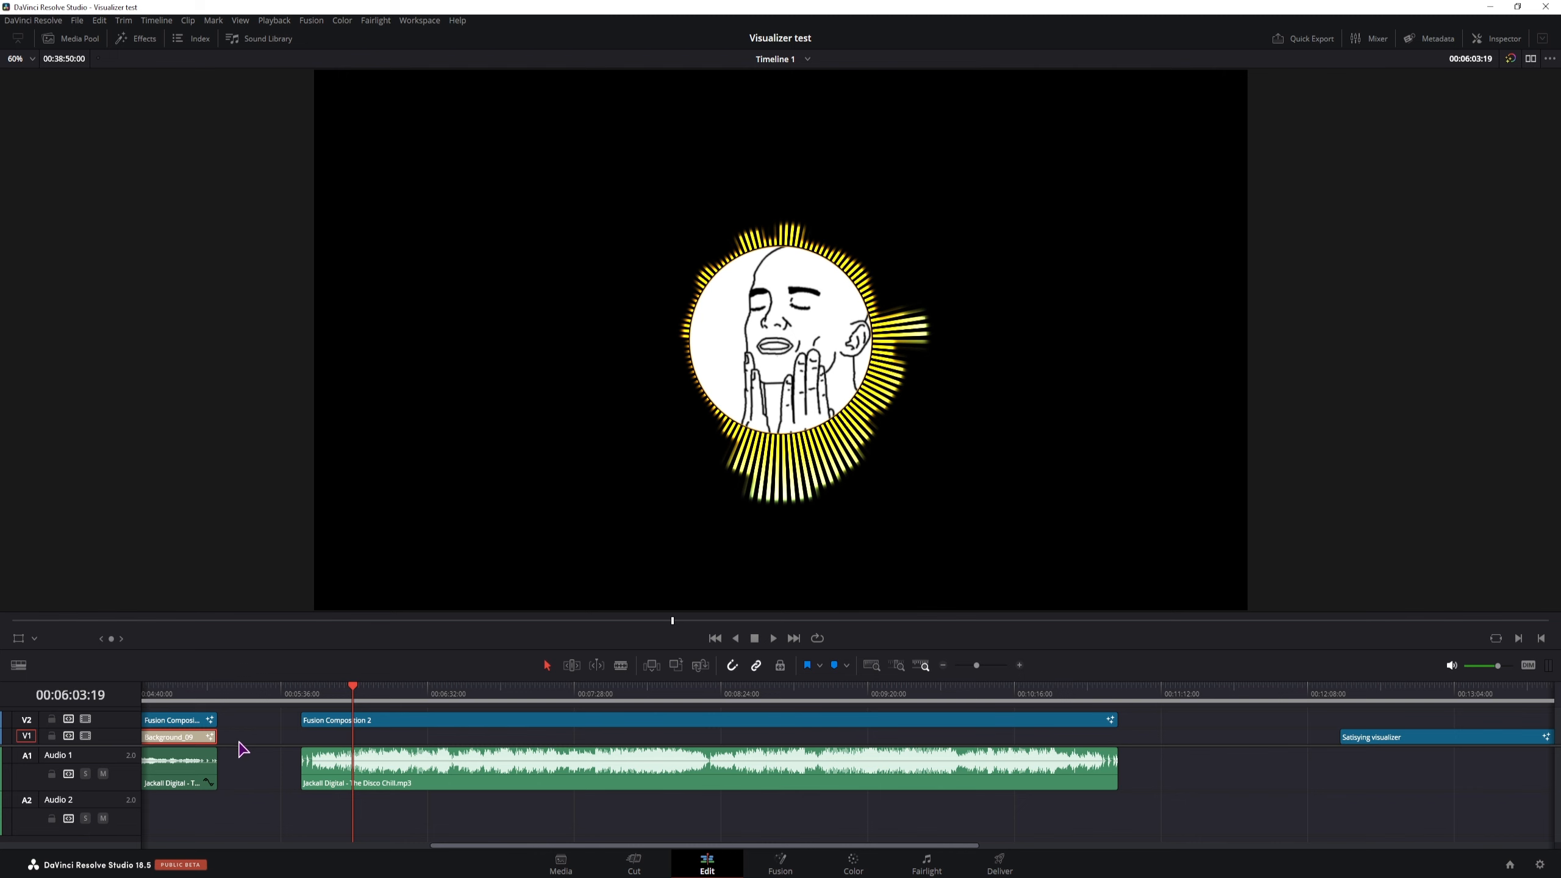
On the Edit page, extend the background clip on V1 to about 00:06:40 so it runs beneath Fusion Composition 2.
drag(190, 741, 447, 741)
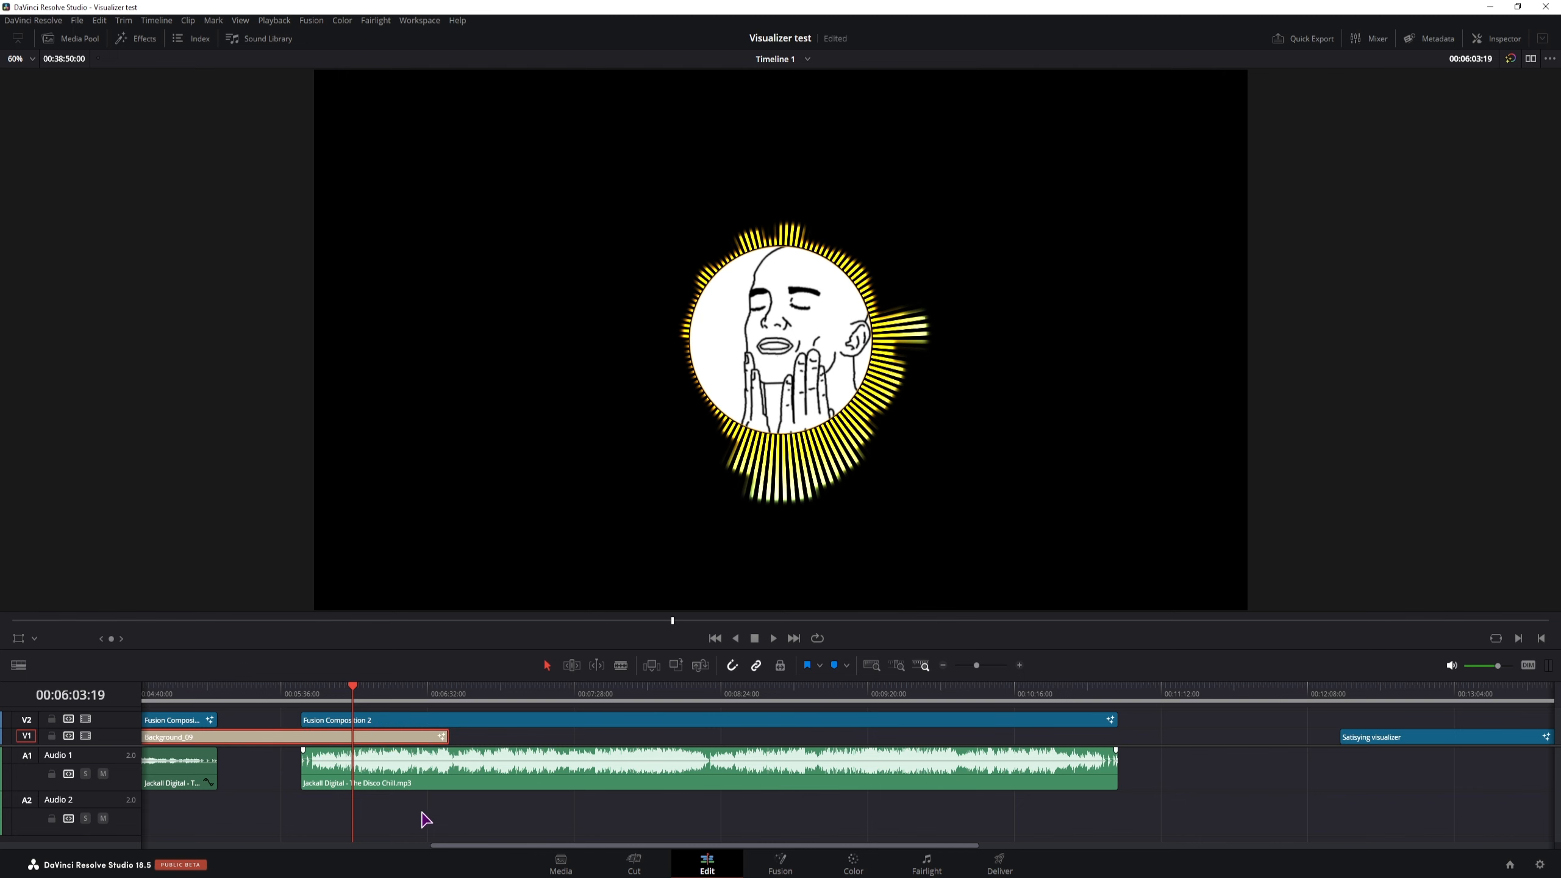